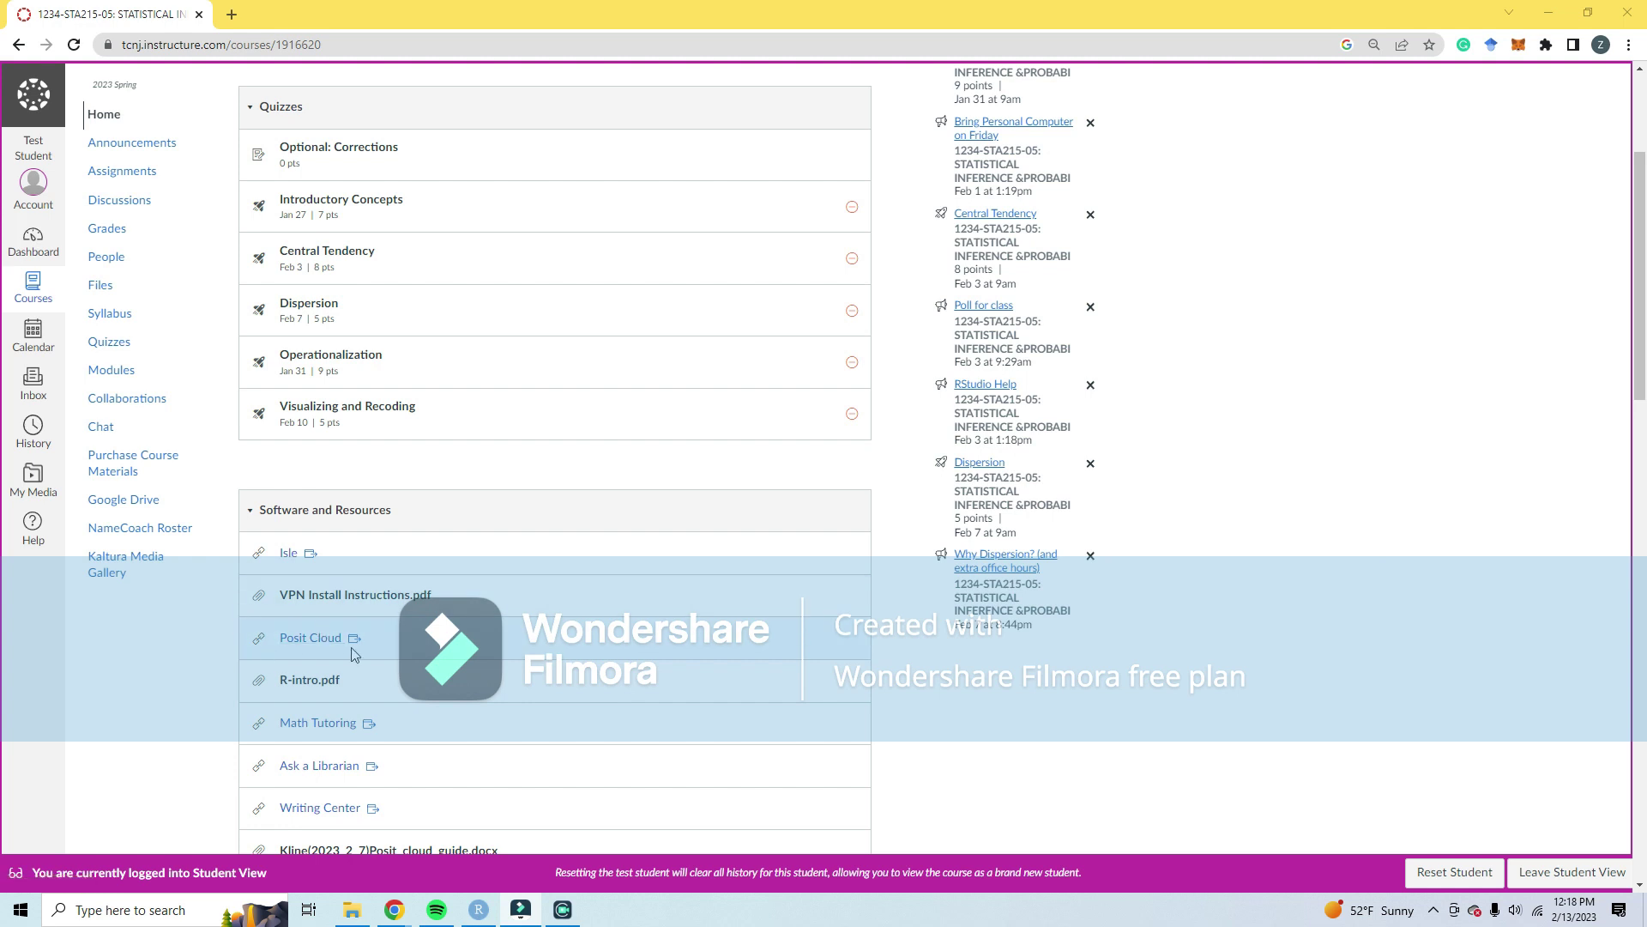
Step: Open Posit Cloud from the course's Software and Resources module, view the account sign-up form and return to the log-in form
{"action": "left_click", "coordinate": [324, 641]}
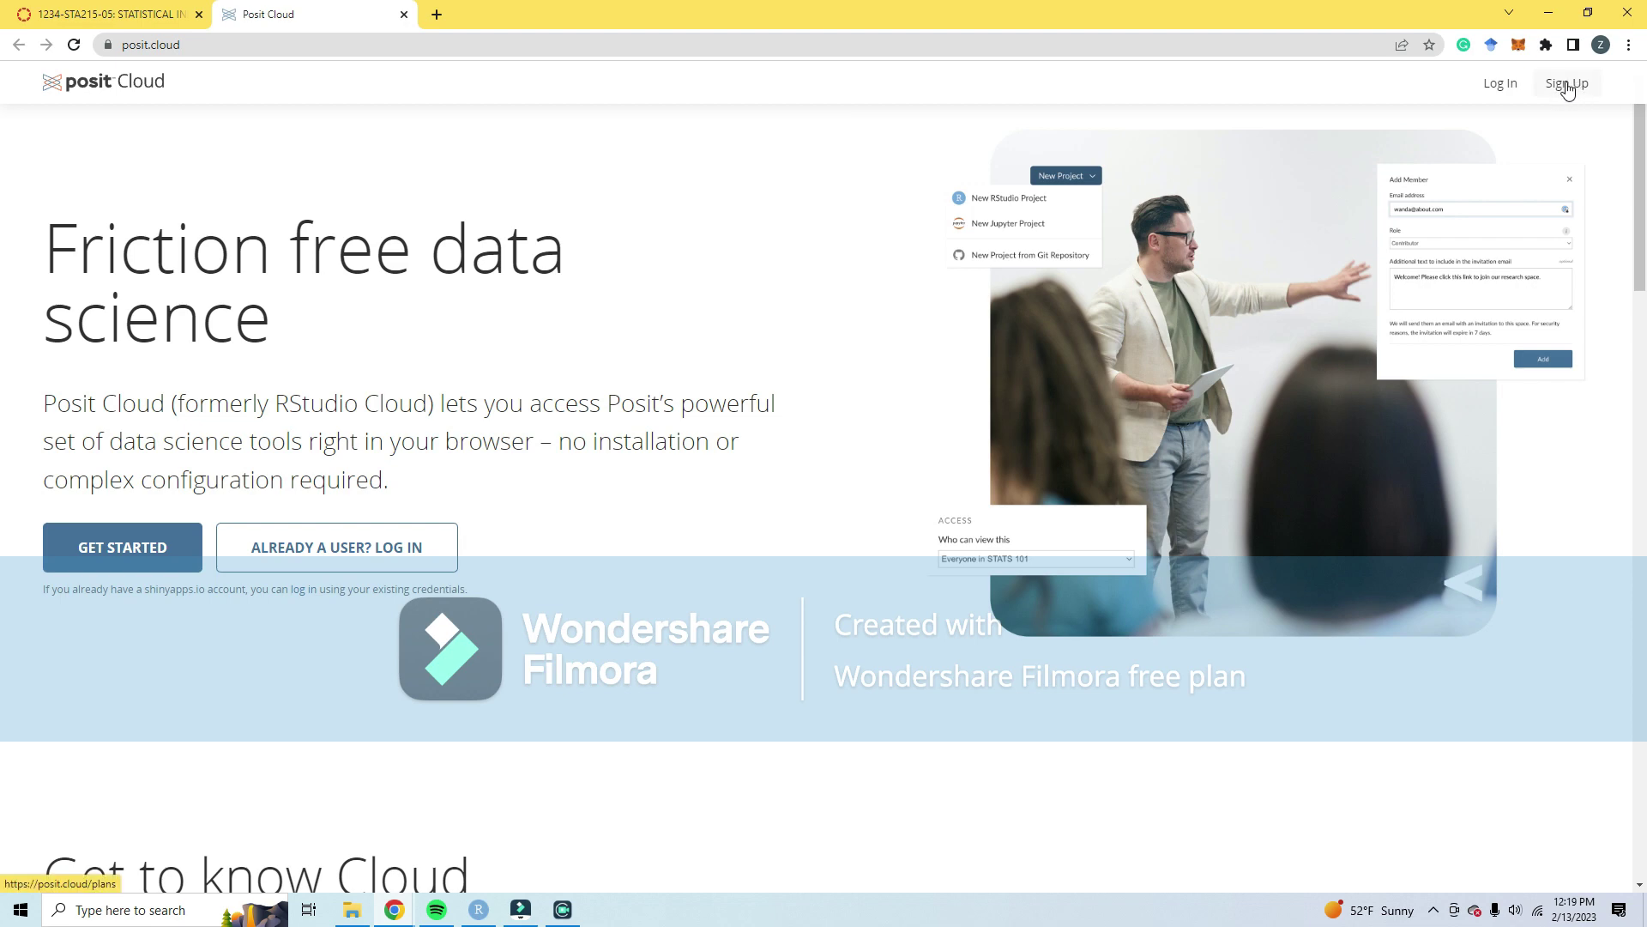
{"action": "left_click", "coordinate": [1500, 85]}
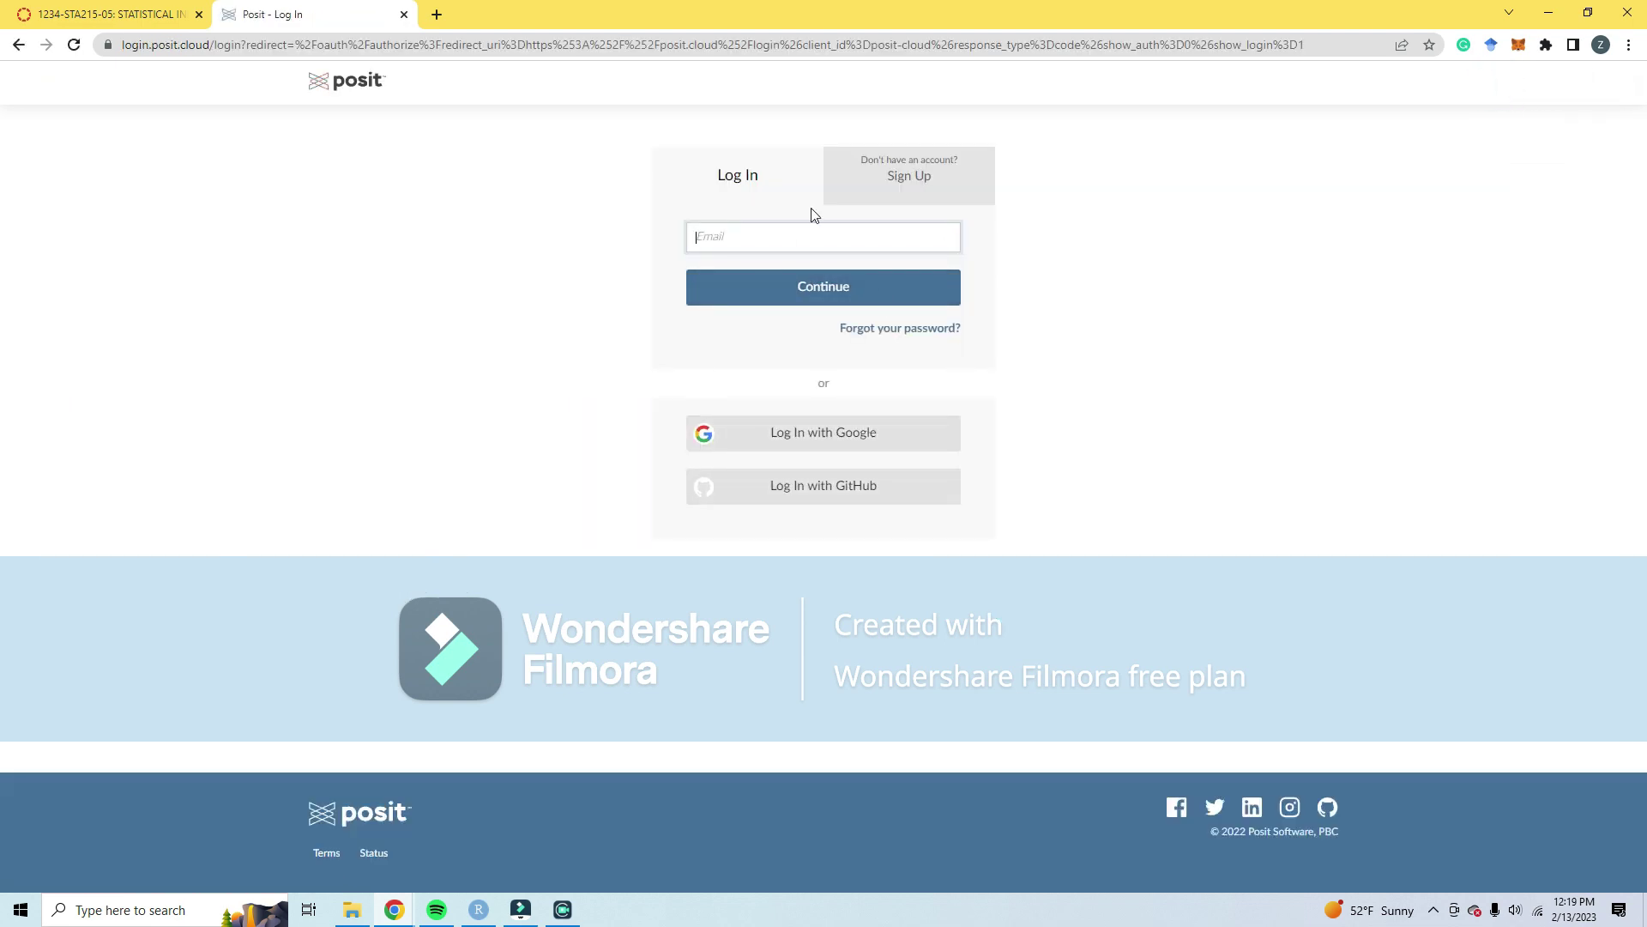
{"action": "left_click", "coordinate": [897, 199]}
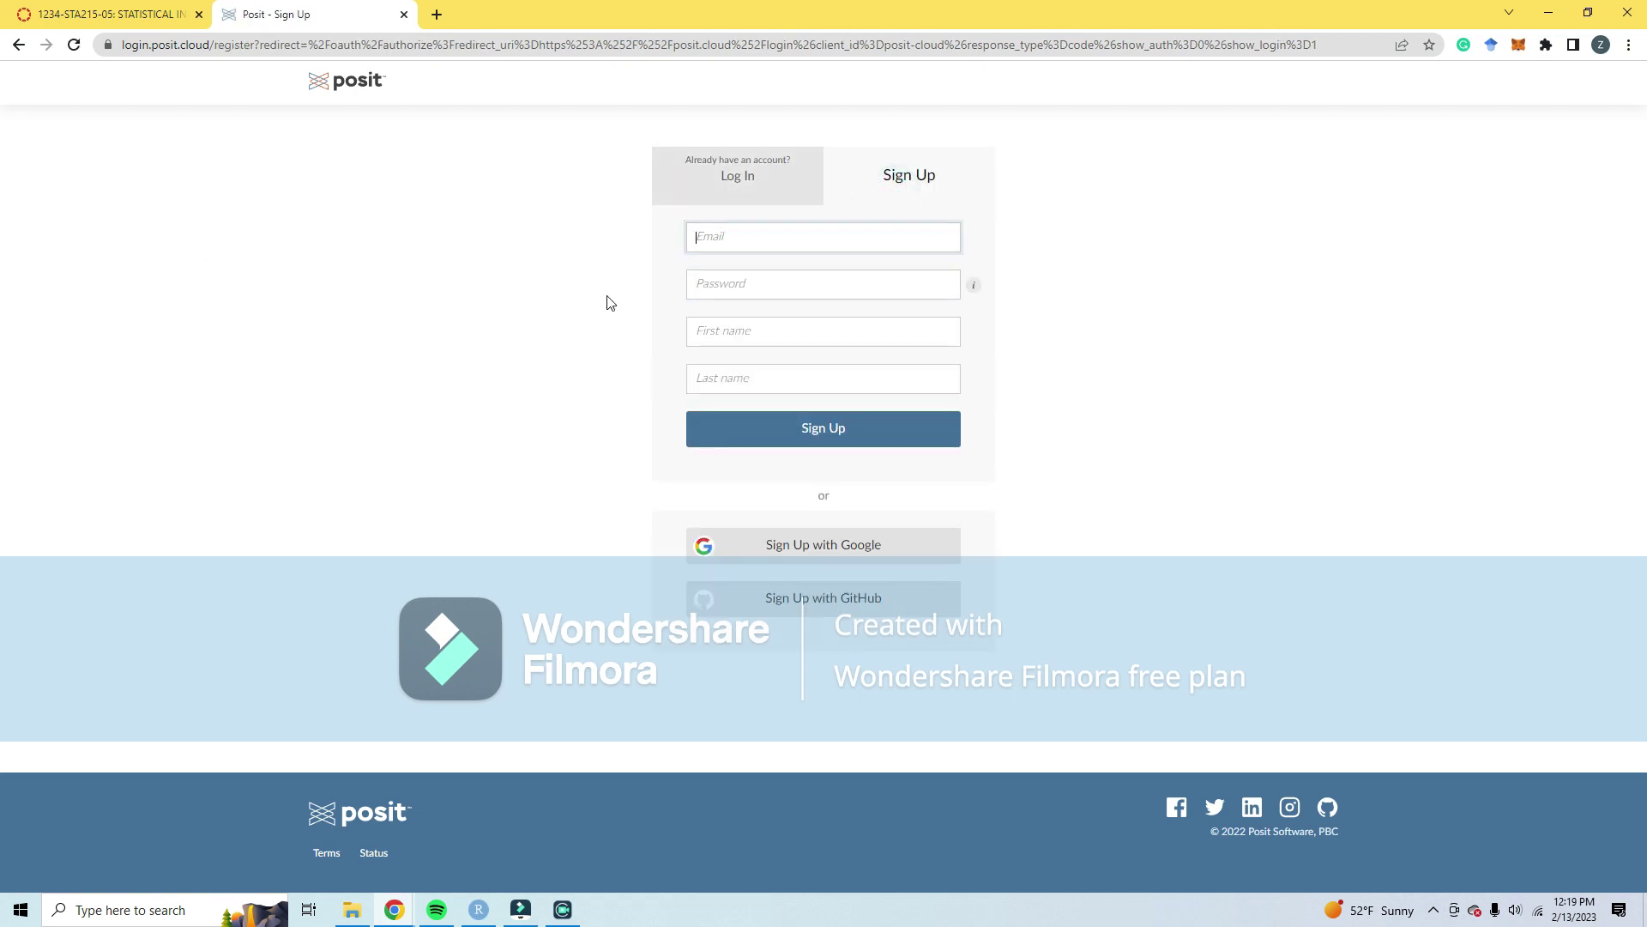
{"action": "left_click", "coordinate": [743, 163]}
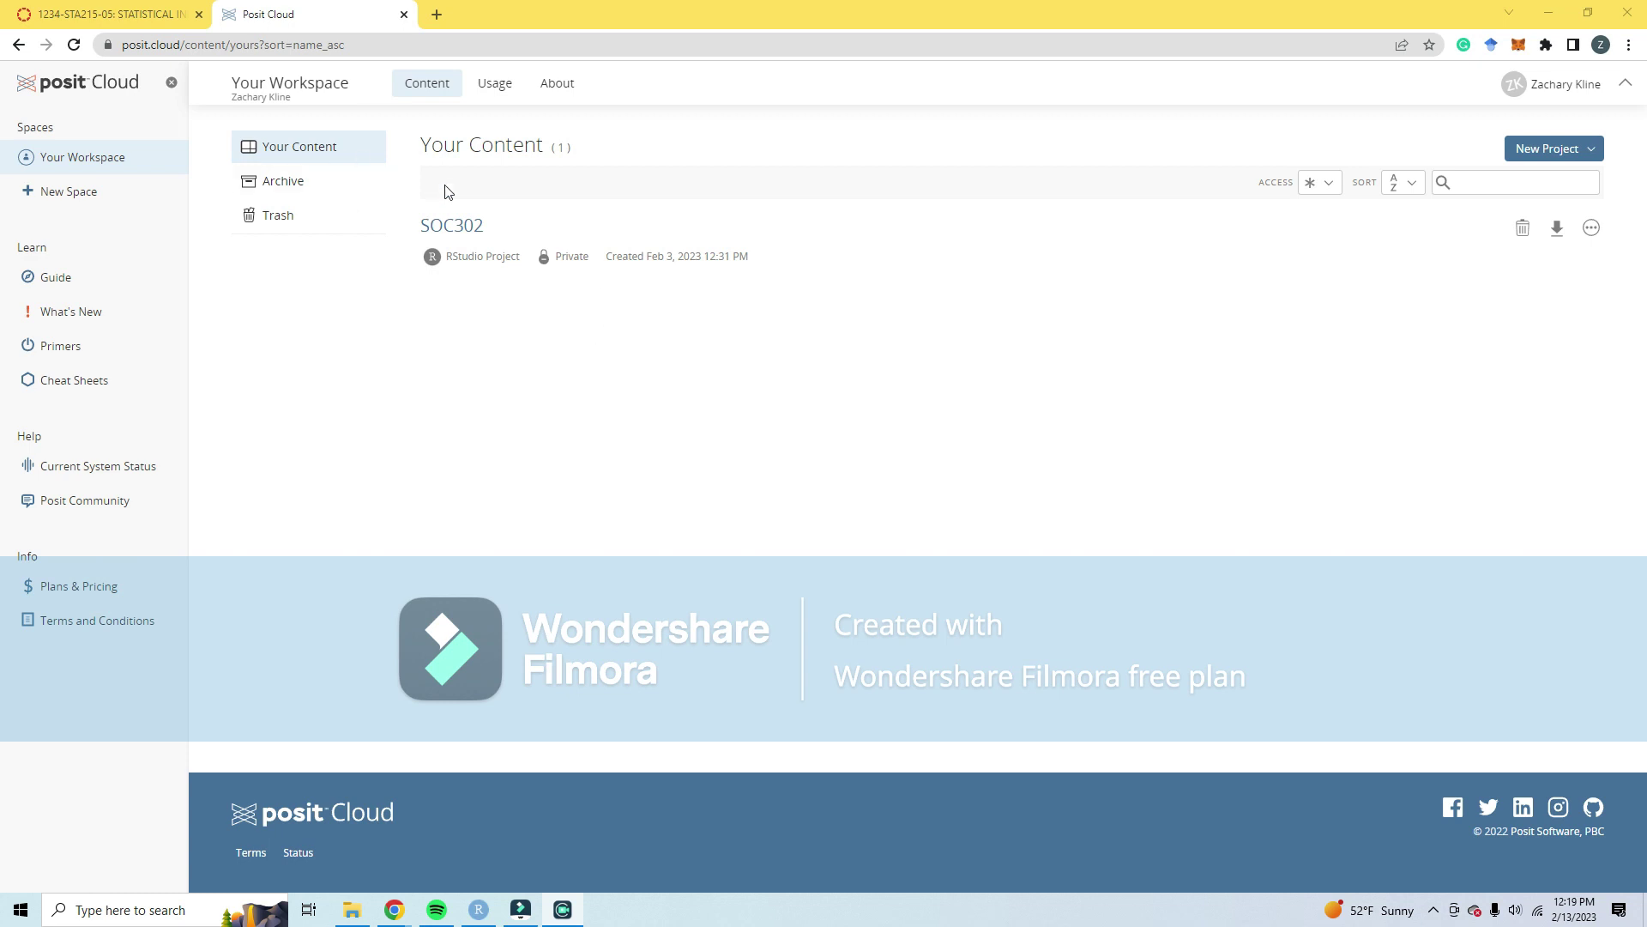
{"action": "left_click", "coordinate": [471, 228]}
{"action": "left_click", "coordinate": [707, 257]}
{"action": "left_click_drag", "start_coordinate": [719, 257], "coordinate": [546, 255]}
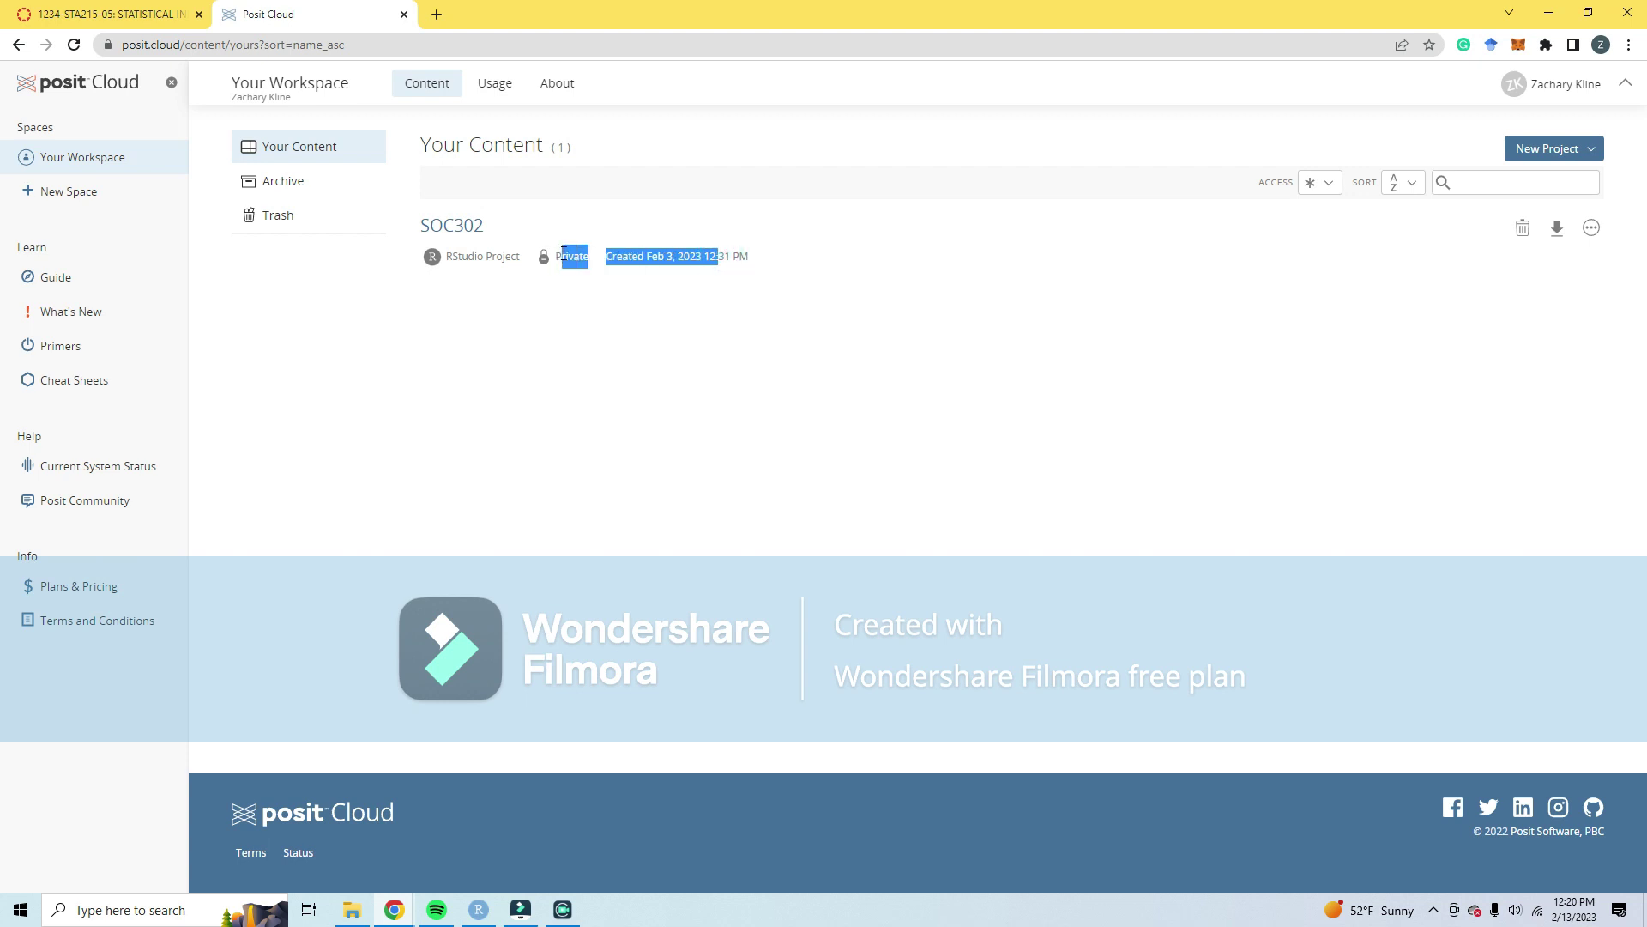
{"action": "left_click", "coordinate": [563, 254]}
{"action": "left_click_drag", "start_coordinate": [740, 258], "coordinate": [558, 255]}
{"action": "left_click", "coordinate": [559, 259]}
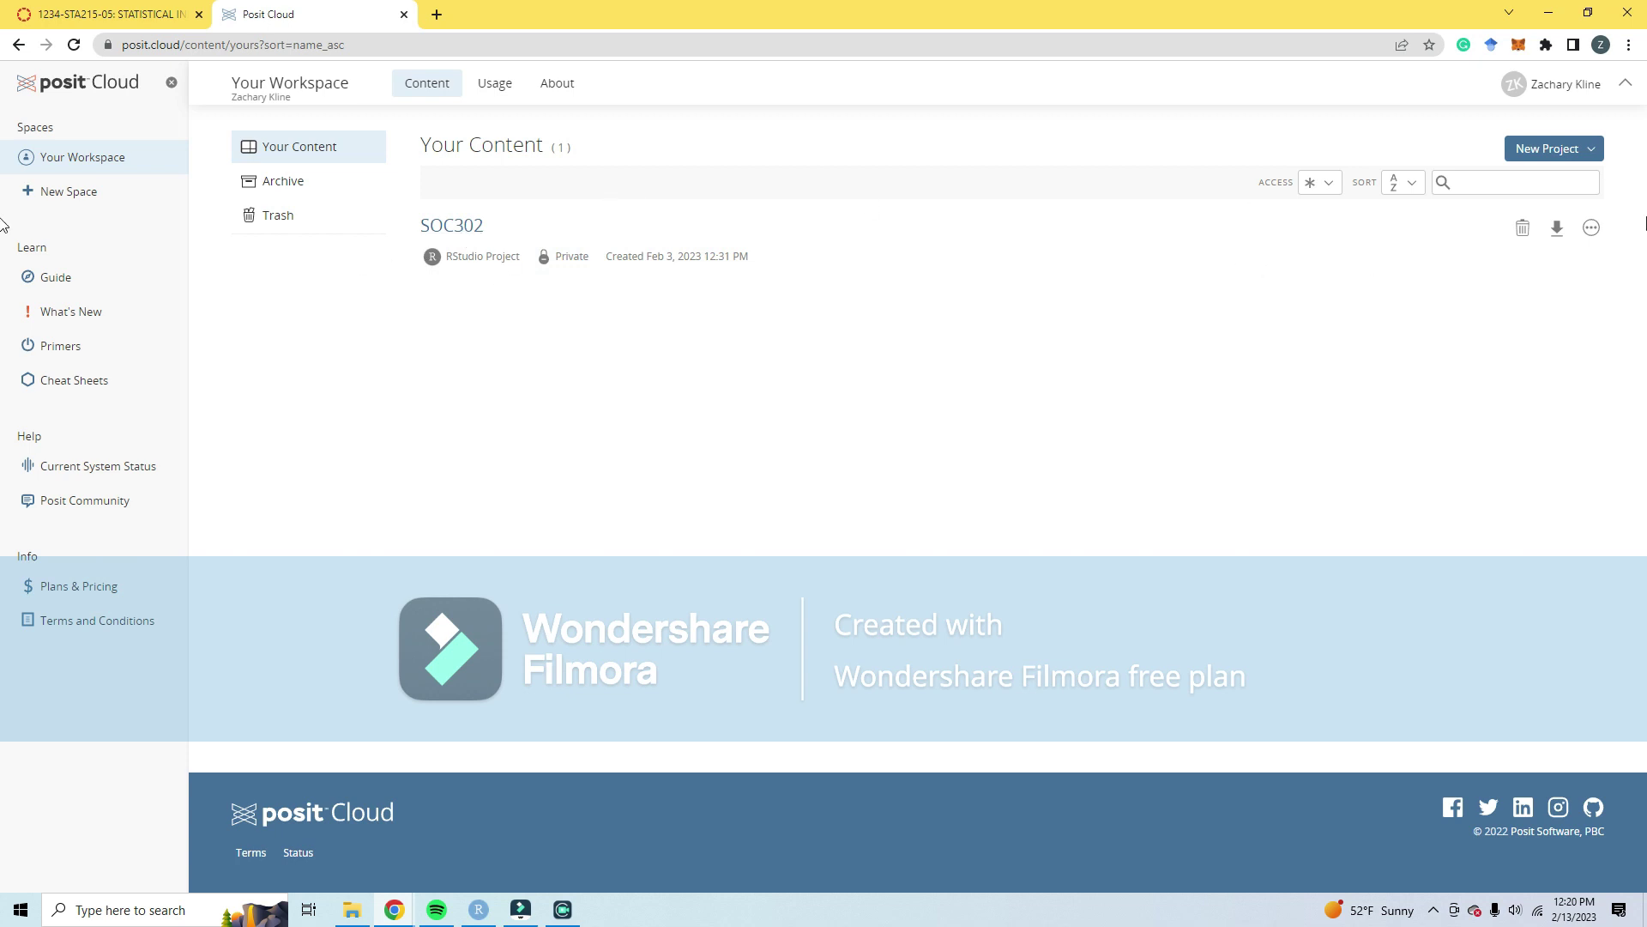
Step: Create a new RStudio project in the workspace and name it STA215
{"action": "left_click", "coordinate": [1552, 152]}
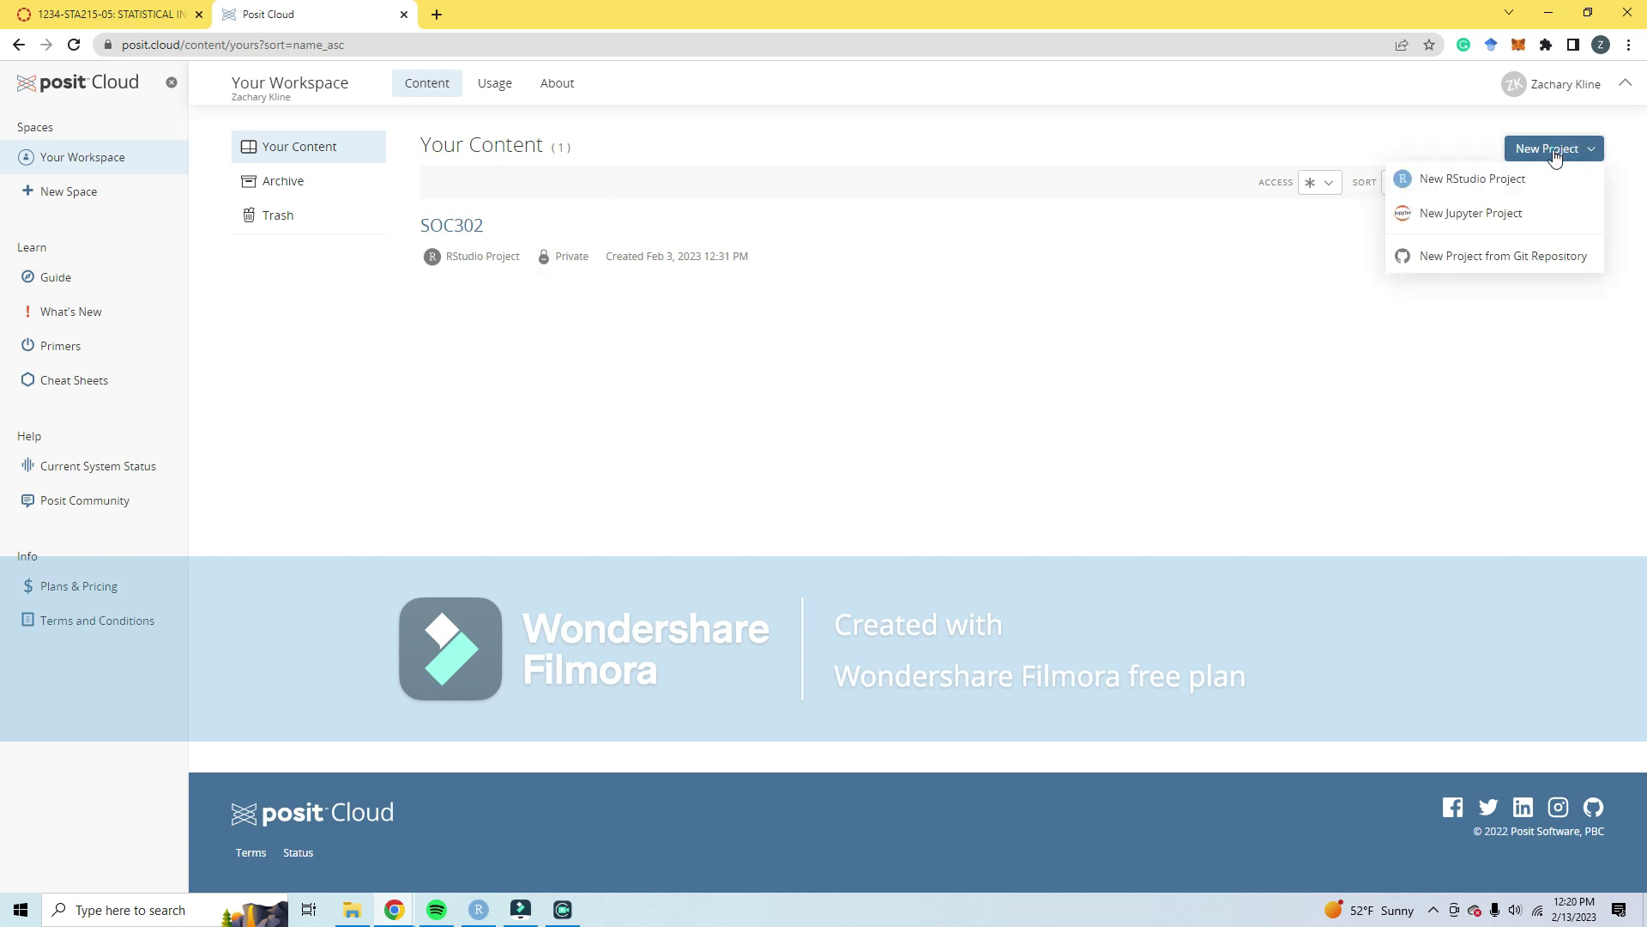
{"action": "left_click", "coordinate": [1516, 180]}
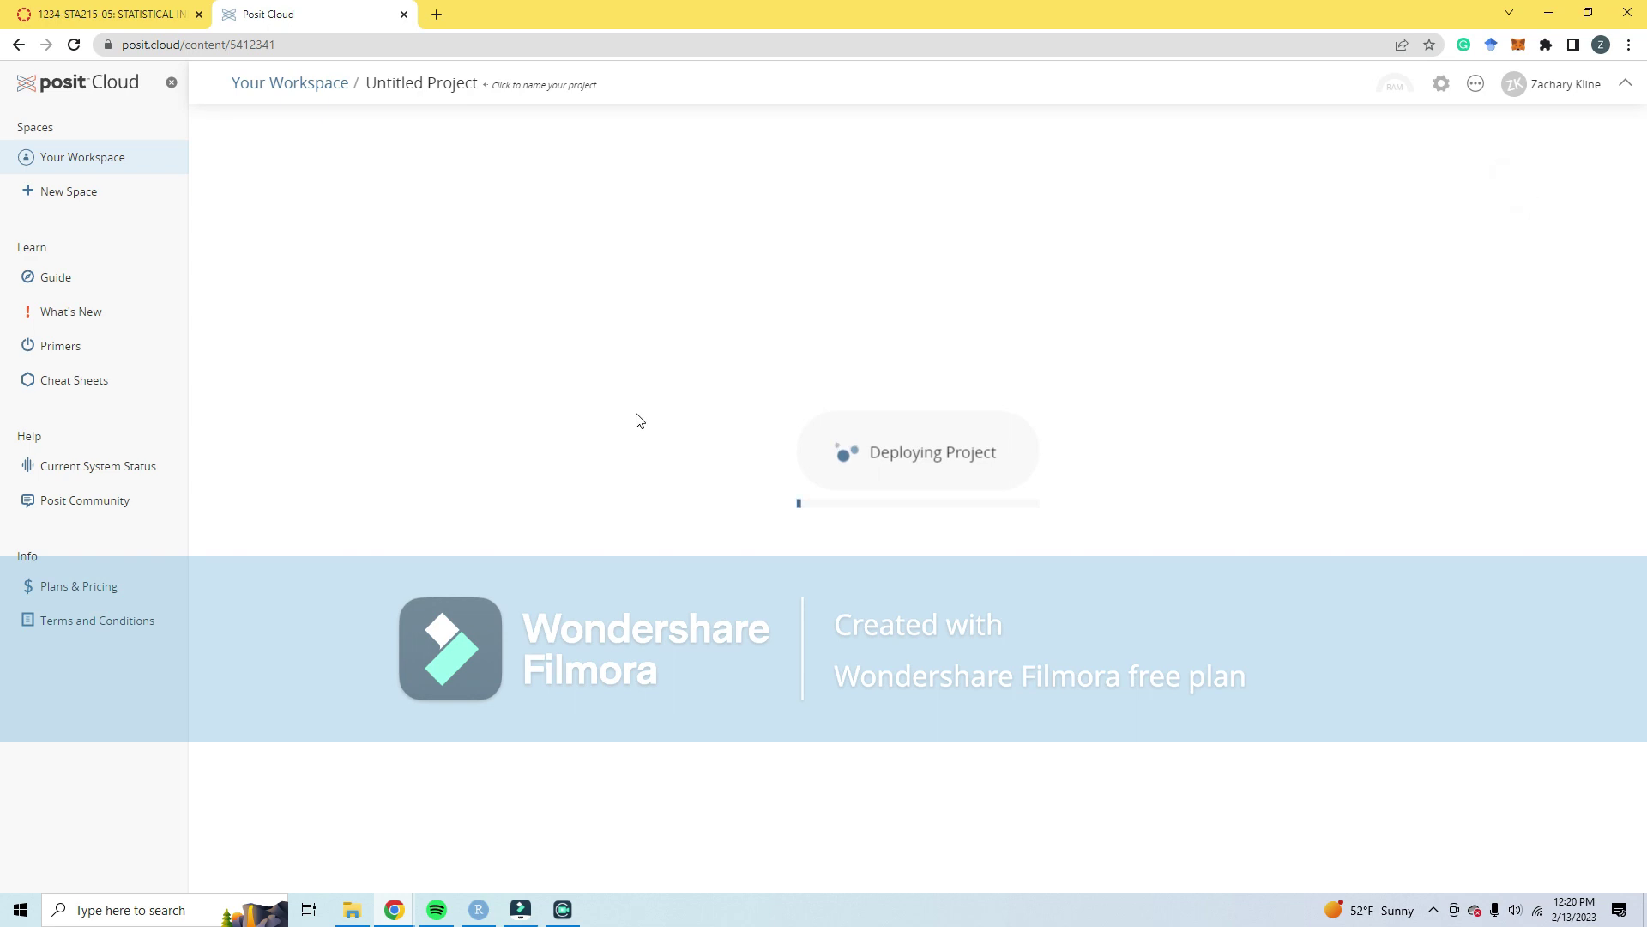
{"action": "left_click", "coordinate": [429, 82]}
{"action": "type", "text": "STA215"}
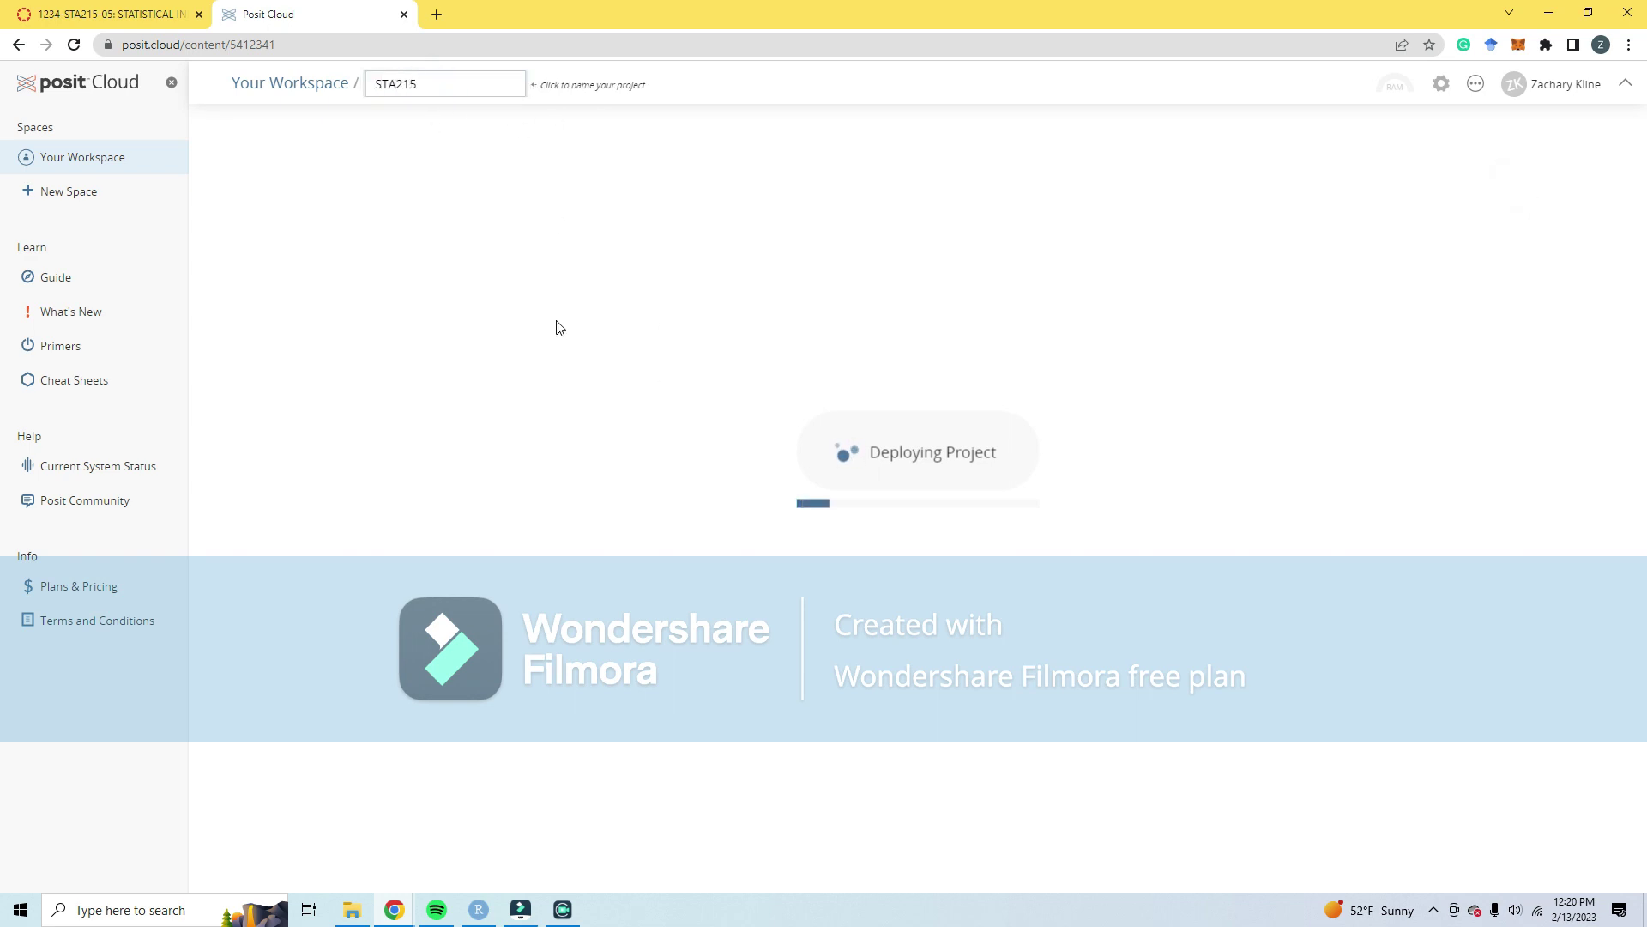
{"action": "key", "text": "Return"}
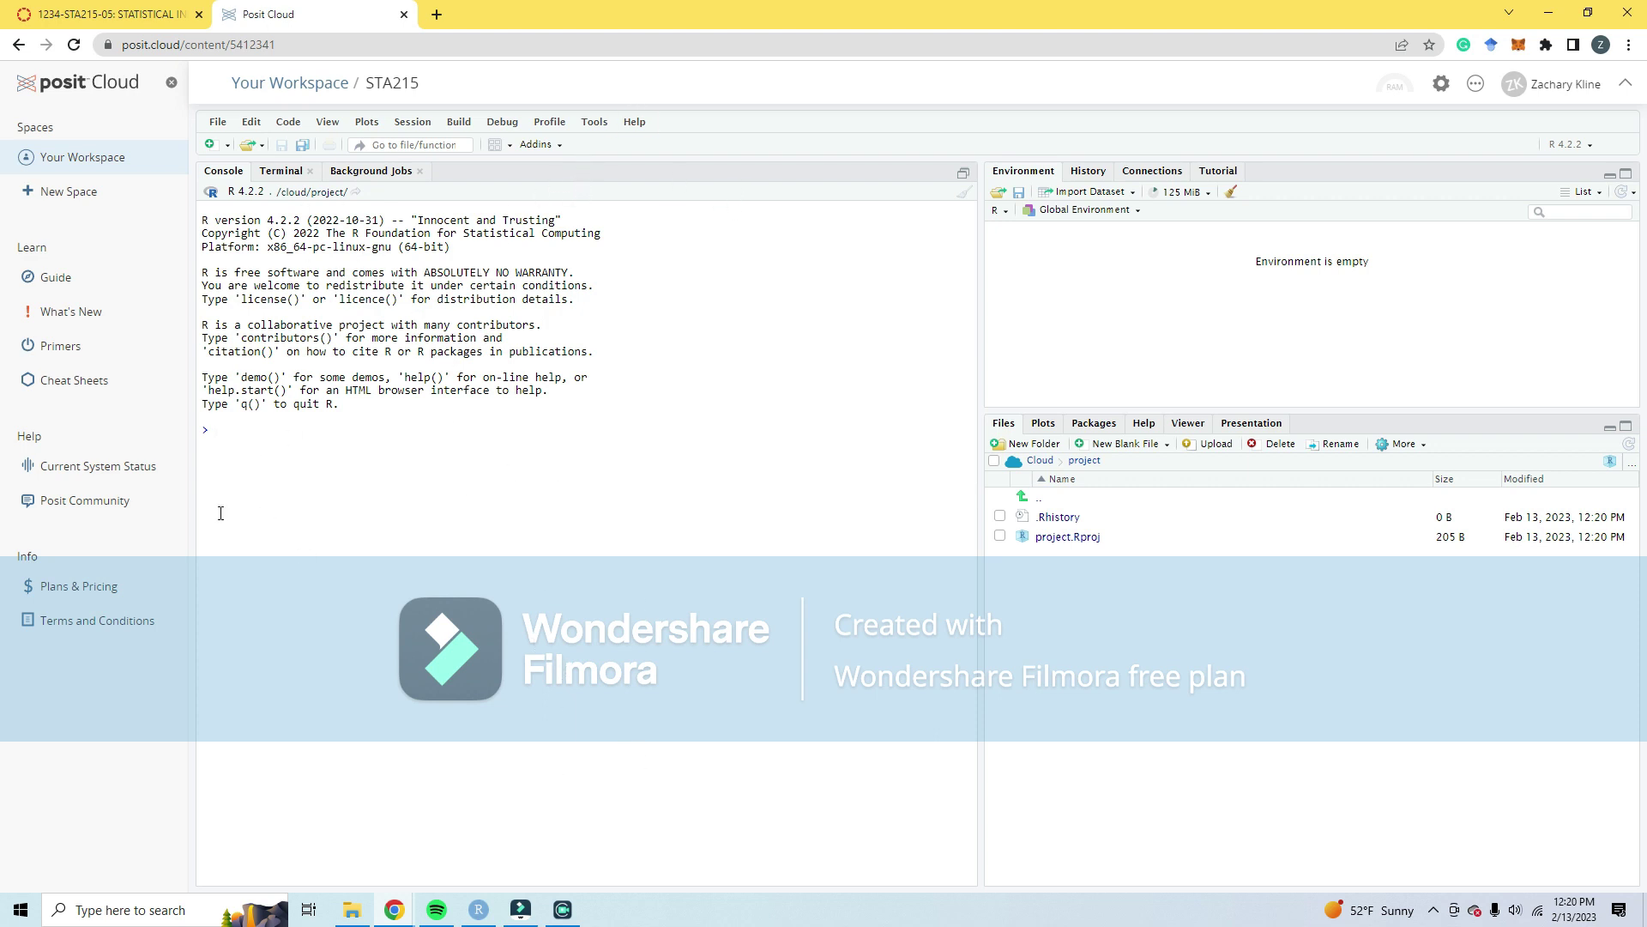
Step: Highlight the console's start-up text and evaluate 2+5 at the prompt
{"action": "left_click_drag", "start_coordinate": [234, 220], "coordinate": [308, 410]}
{"action": "left_click_drag", "start_coordinate": [220, 220], "coordinate": [309, 405]}
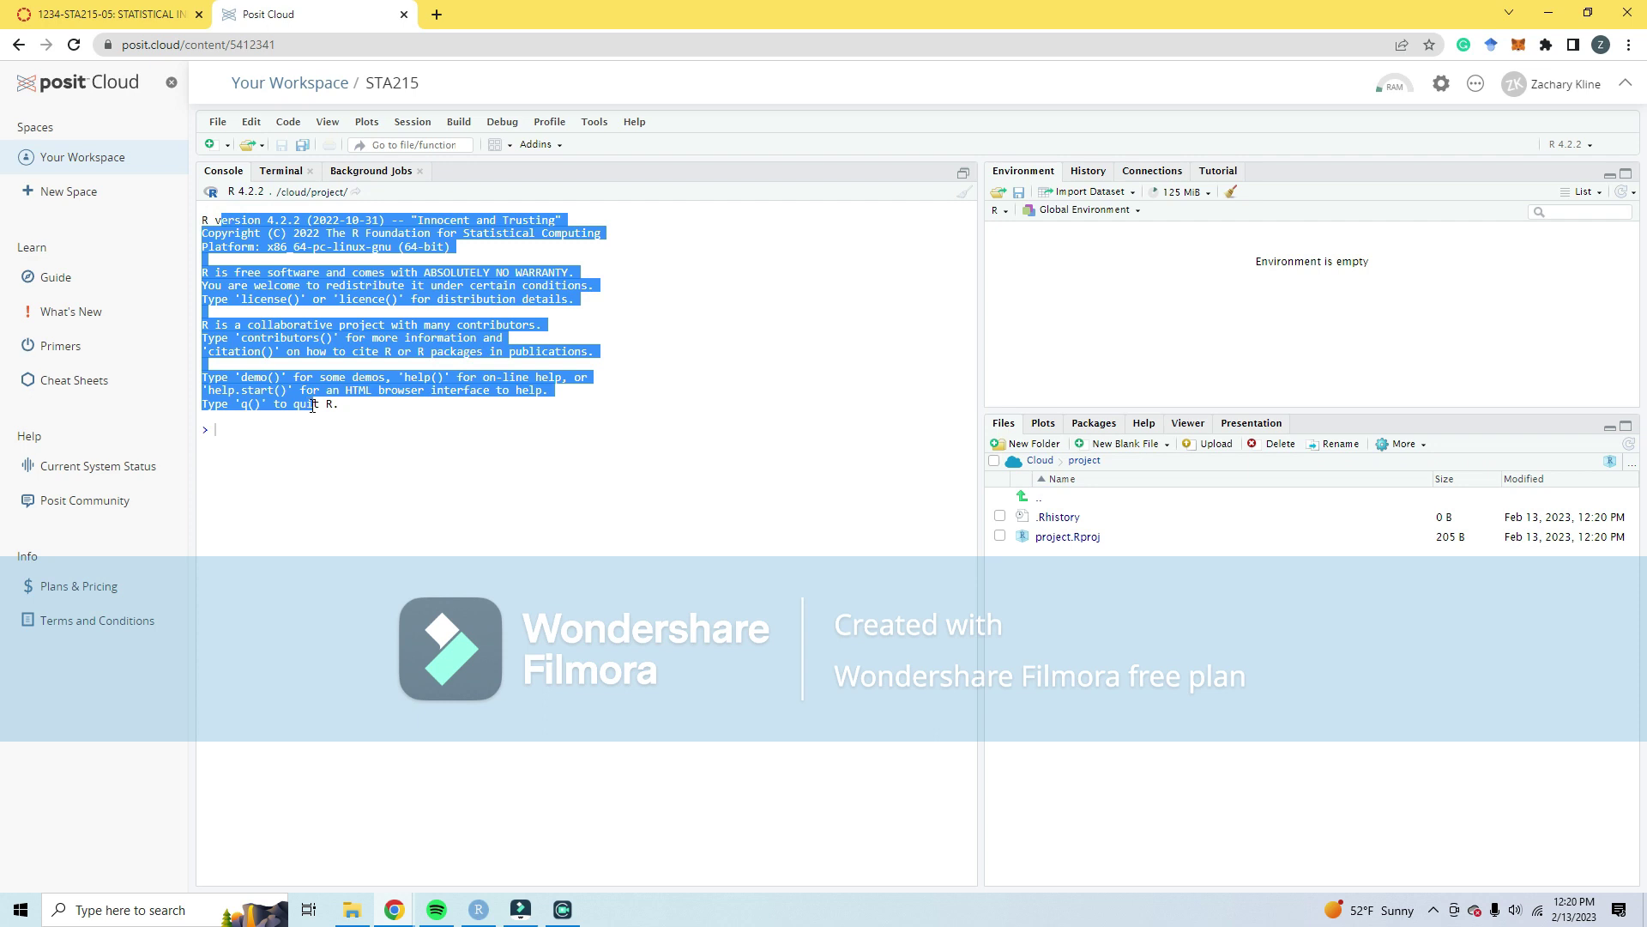
{"action": "left_click", "coordinate": [278, 469]}
{"action": "type", "text": "2+5="}
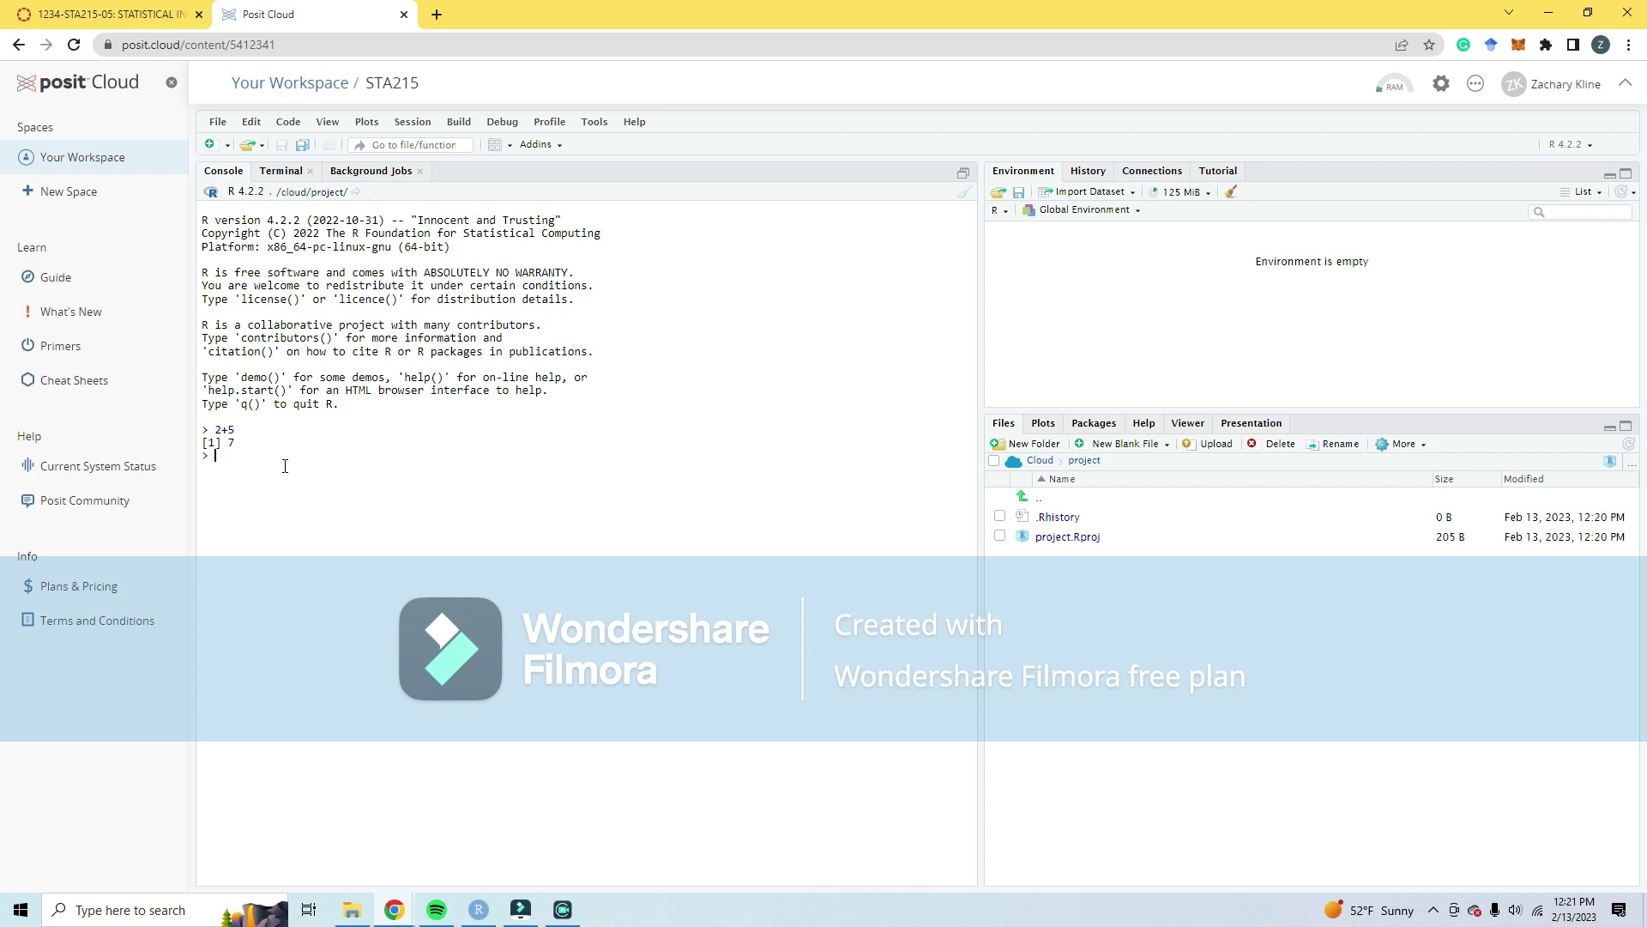
Step: Evaluate 2+6+2+6 in the console and store the value 16 in an object with important <- 16
{"action": "type", "text": "3 <-"}
{"action": "key", "text": "BackSpace"}
{"action": "key", "text": "BackSpace"}
{"action": "key", "text": "BackSpace"}
{"action": "key", "text": "BackSpace"}
{"action": "type", "text": "2+6+2+6"}
{"action": "key", "text": "Return"}
{"action": "type", "text": "important <- 16"}
Step: Examine the parts of the console assignment, highlighting the object name and the value assigned to it
{"action": "double_click", "coordinate": [261, 475]}
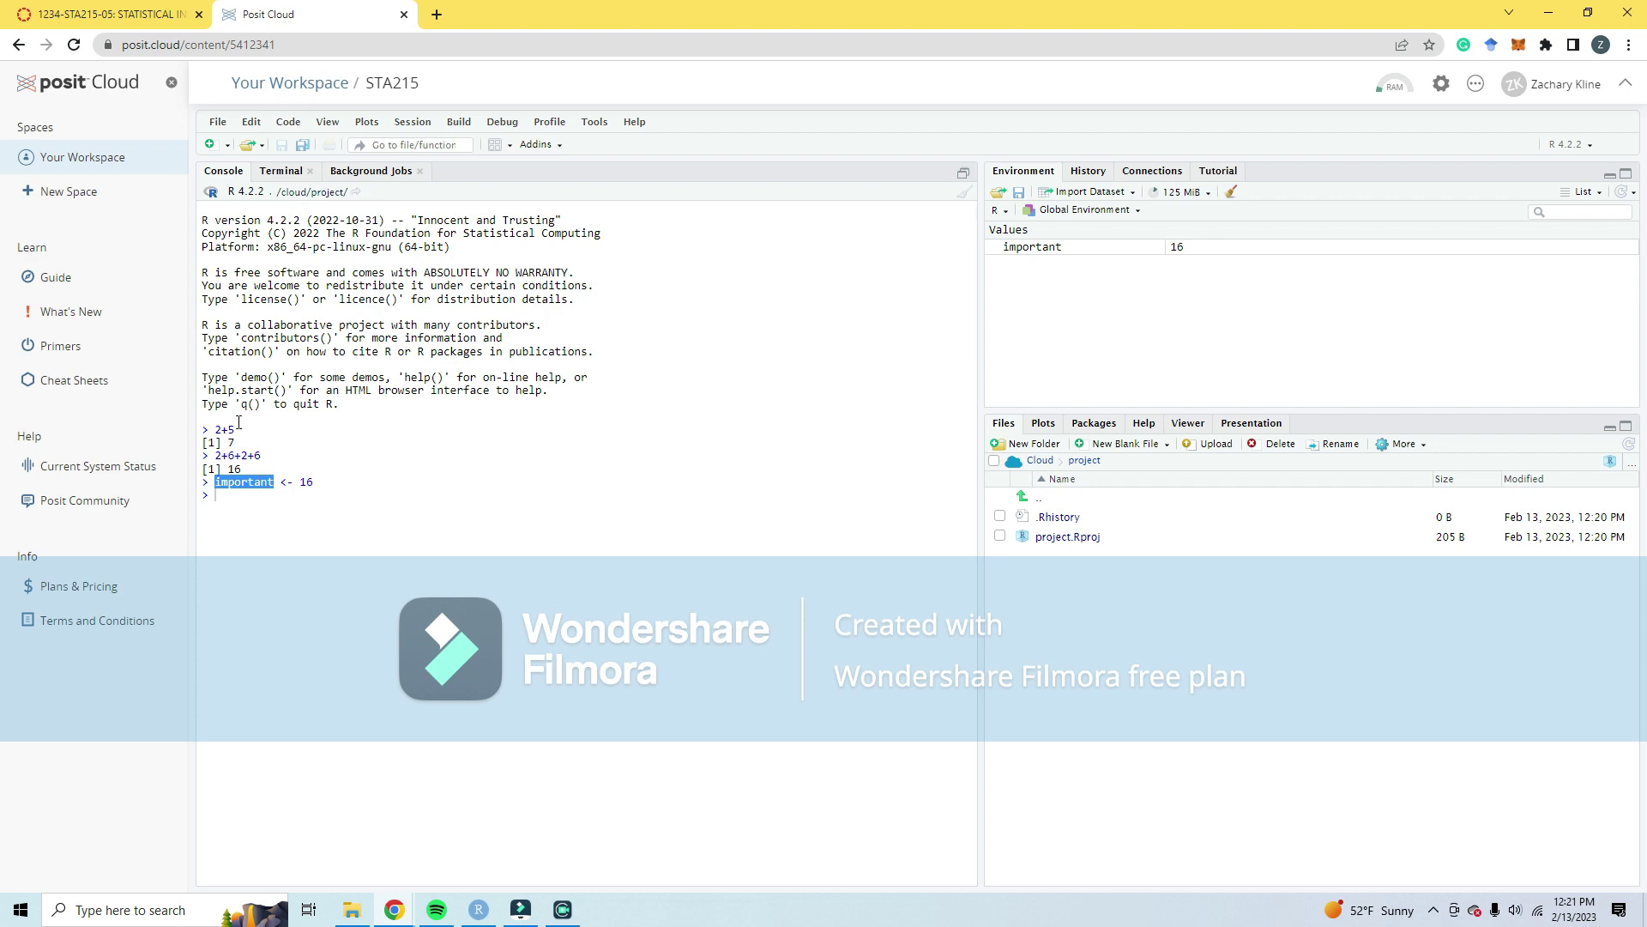
{"action": "double_click", "coordinate": [251, 477]}
{"action": "double_click", "coordinate": [309, 483]}
{"action": "double_click", "coordinate": [248, 482]}
{"action": "double_click", "coordinate": [306, 481]}
{"action": "left_click", "coordinate": [432, 485]}
{"action": "double_click", "coordinate": [249, 483]}
{"action": "left_click", "coordinate": [290, 469]}
{"action": "double_click", "coordinate": [307, 482]}
{"action": "left_click", "coordinate": [371, 493]}
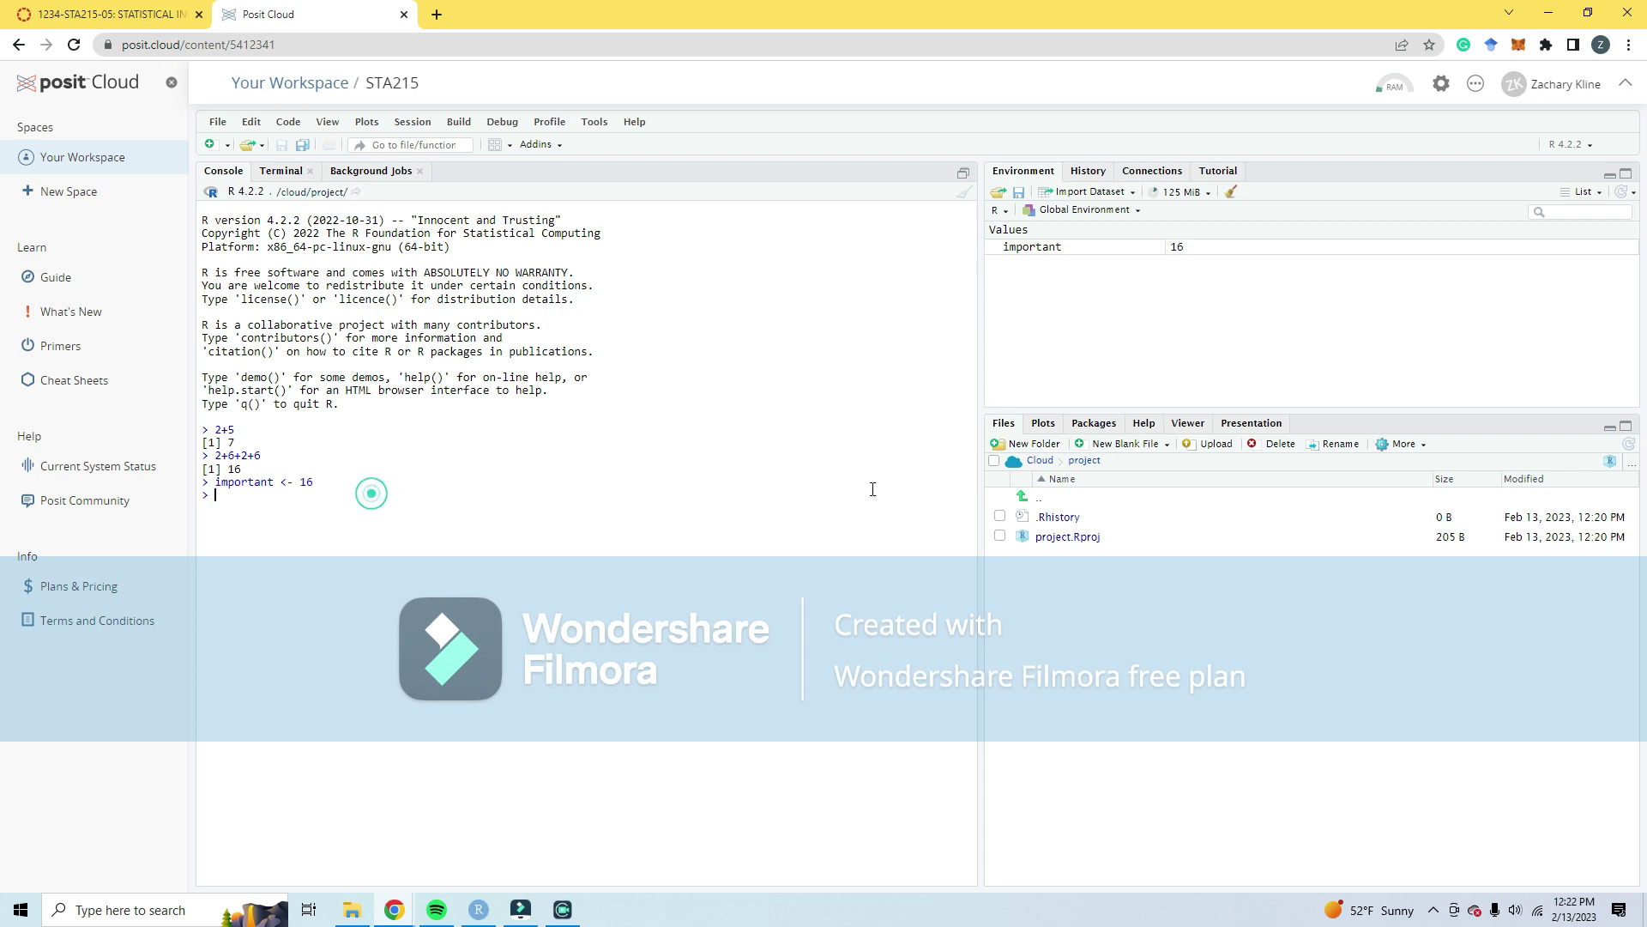
Step: Look through the History, Connections, Tutorial, Plots, Packages, Help, Viewer and Presentation views, ending on Environment and Files
{"action": "left_click", "coordinate": [1075, 177]}
{"action": "left_click", "coordinate": [1000, 170]}
{"action": "left_click", "coordinate": [1151, 171]}
{"action": "left_click", "coordinate": [1218, 170]}
{"action": "left_click", "coordinate": [1011, 175]}
{"action": "left_click", "coordinate": [1043, 424]}
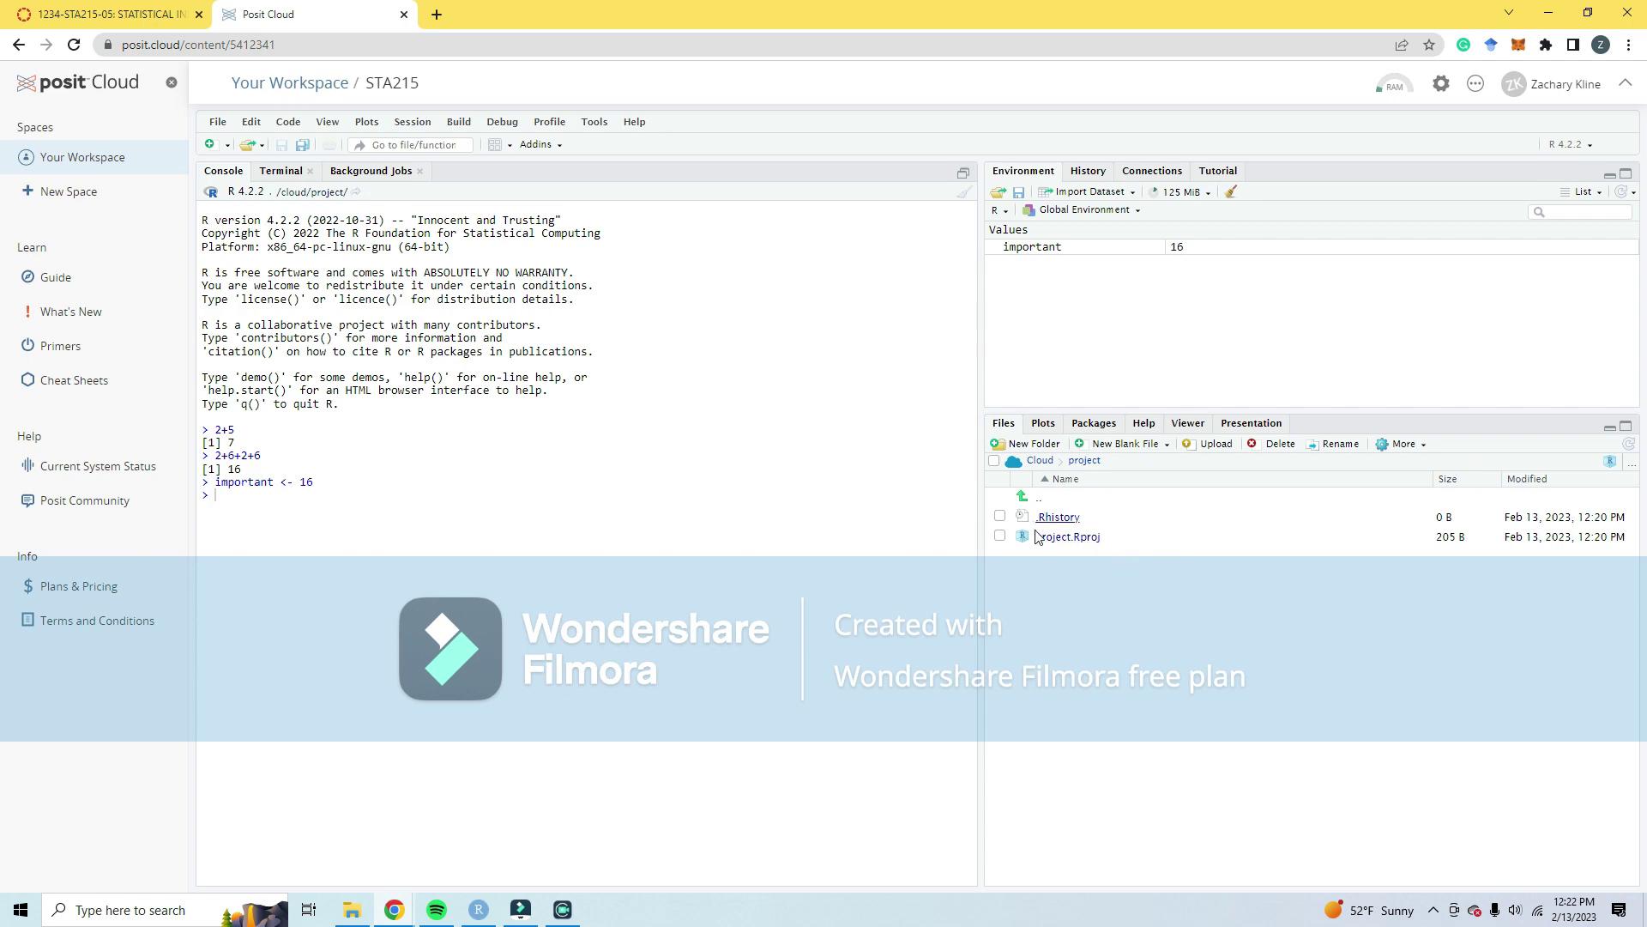
{"action": "left_click", "coordinate": [1096, 424]}
{"action": "left_click", "coordinate": [1144, 425]}
{"action": "left_click", "coordinate": [1186, 425]}
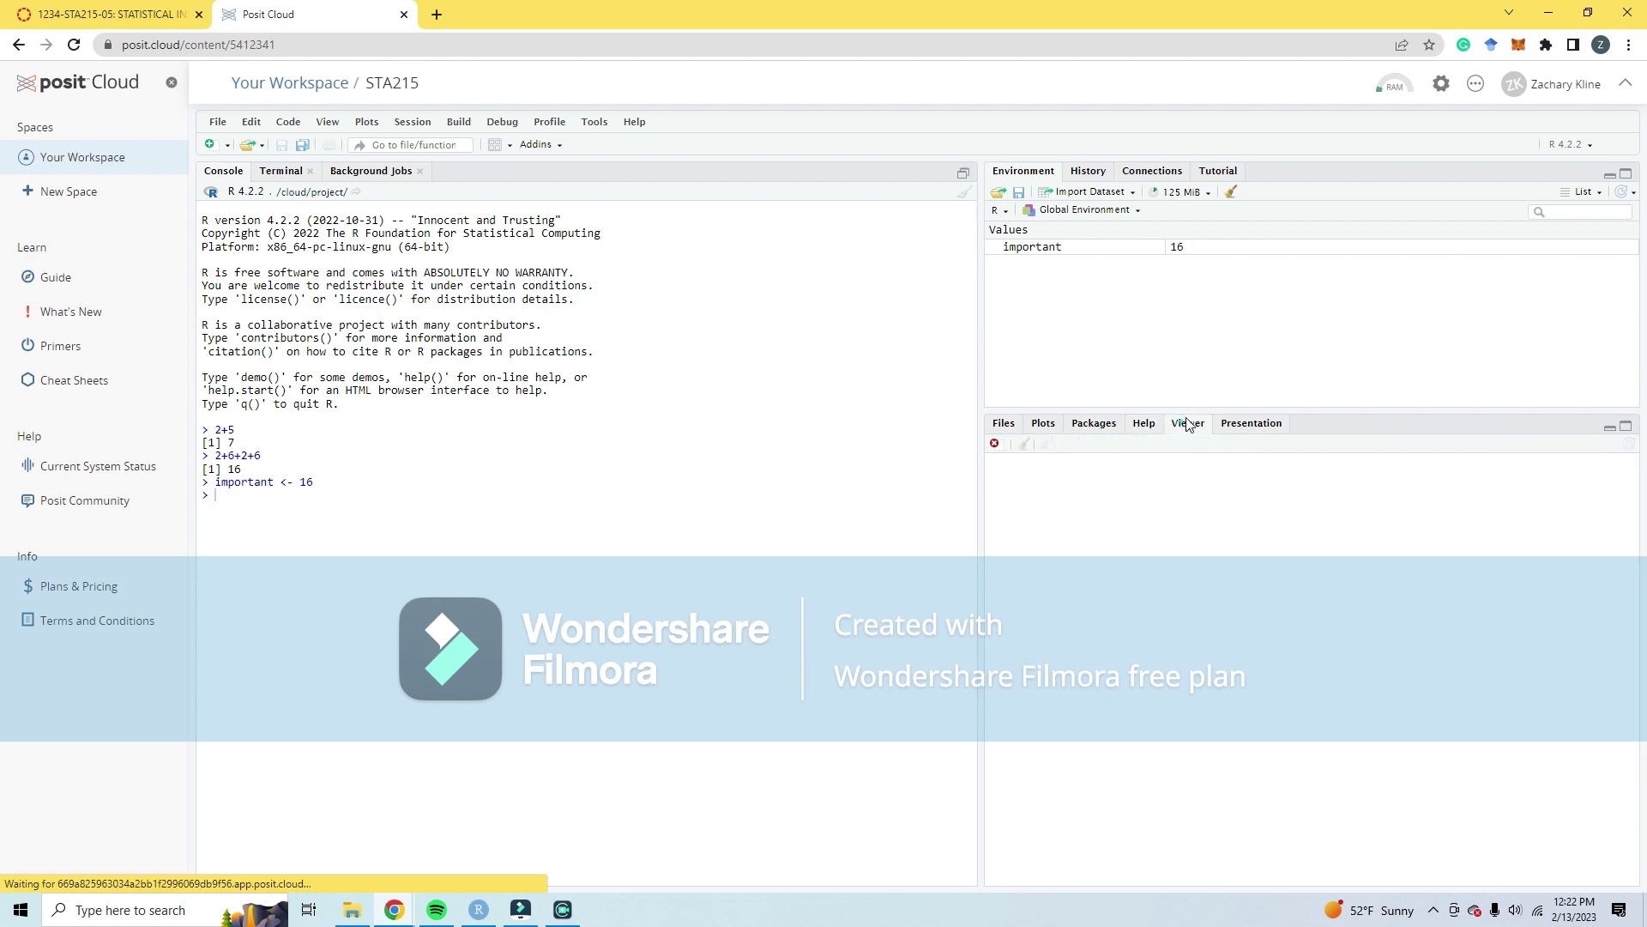
{"action": "left_click", "coordinate": [1237, 423]}
{"action": "left_click", "coordinate": [1043, 423]}
{"action": "left_click", "coordinate": [1004, 424]}
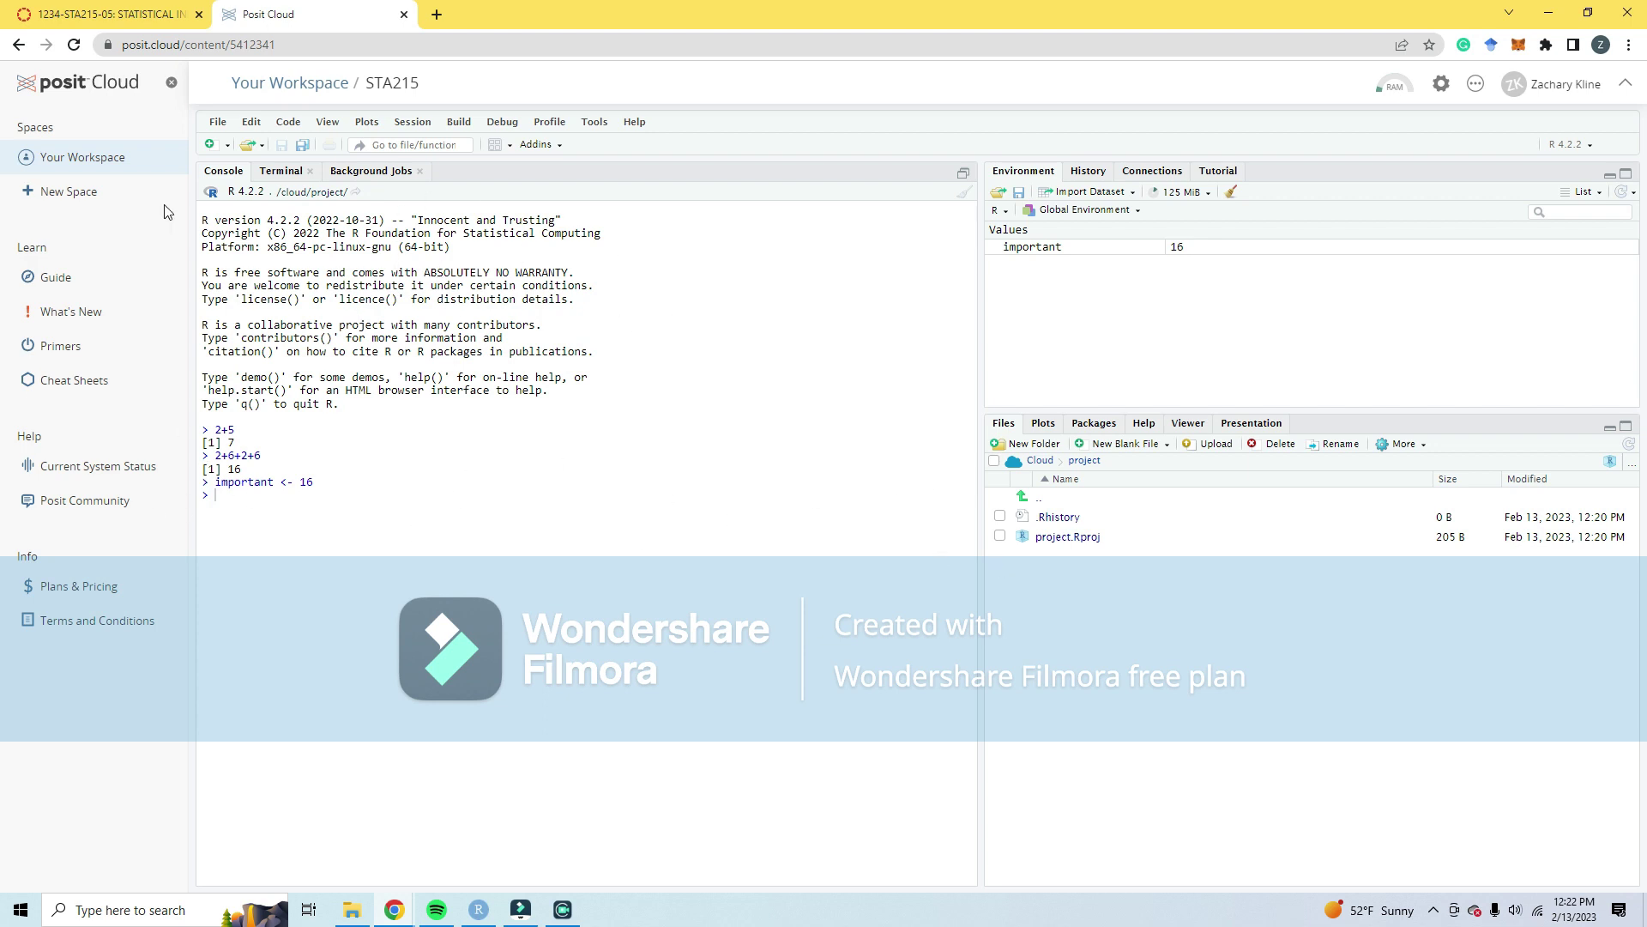
Step: Create a new R script containing the lines 2+6+2+6 and important <- 16, followed by blank lines
{"action": "left_click", "coordinate": [209, 146]}
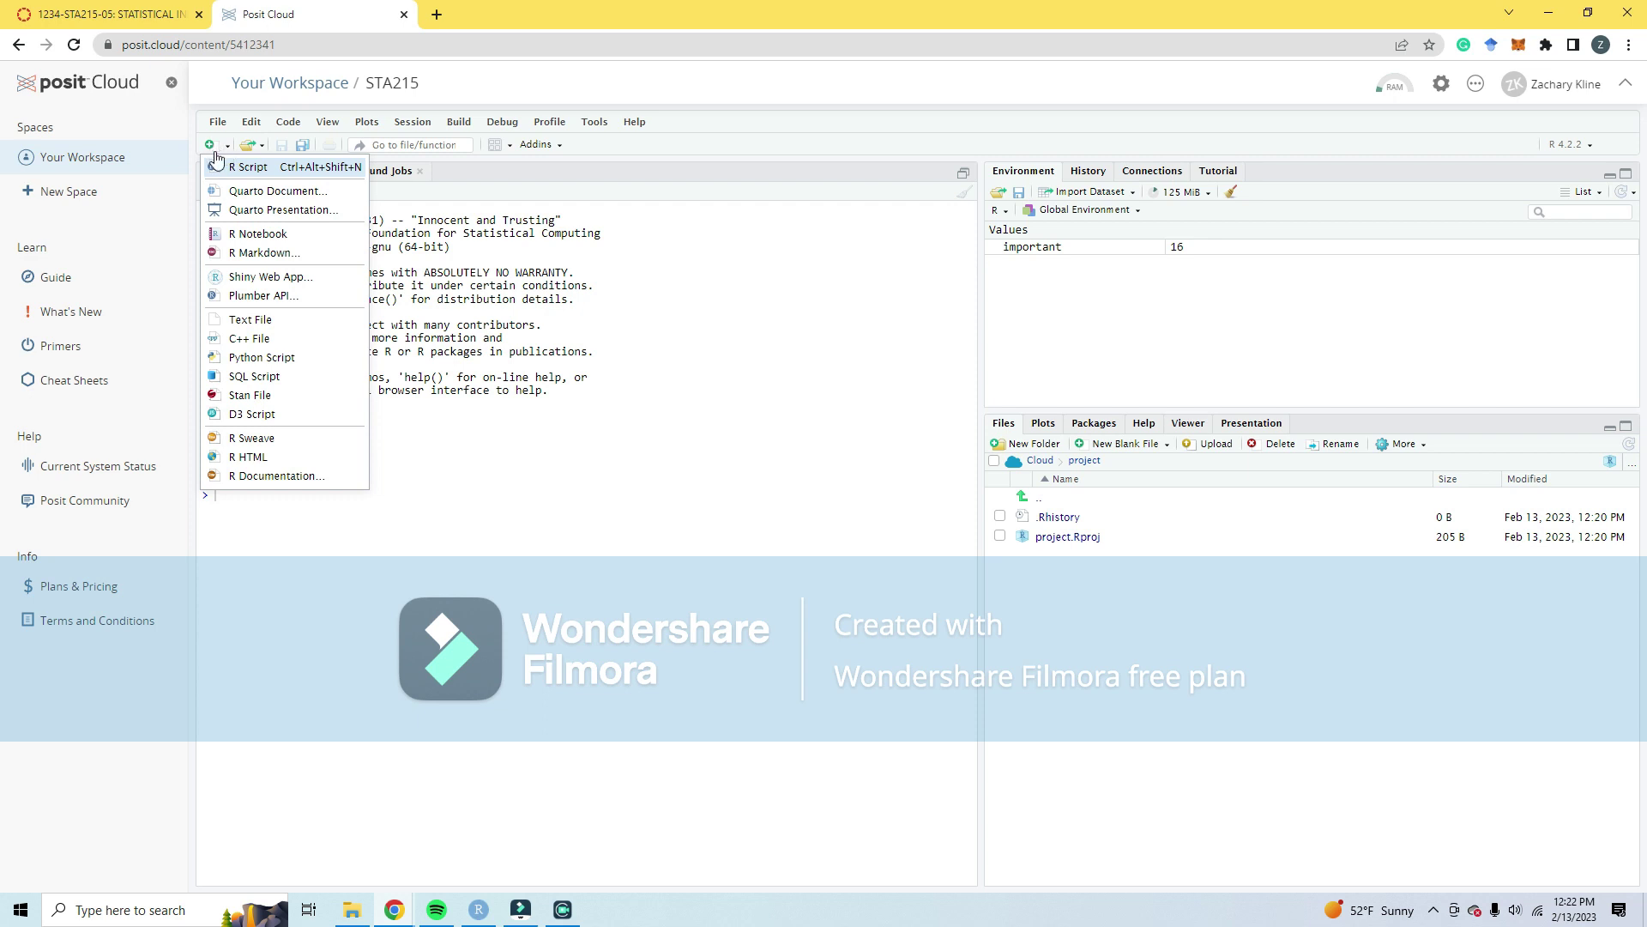
{"action": "left_click", "coordinate": [269, 170]}
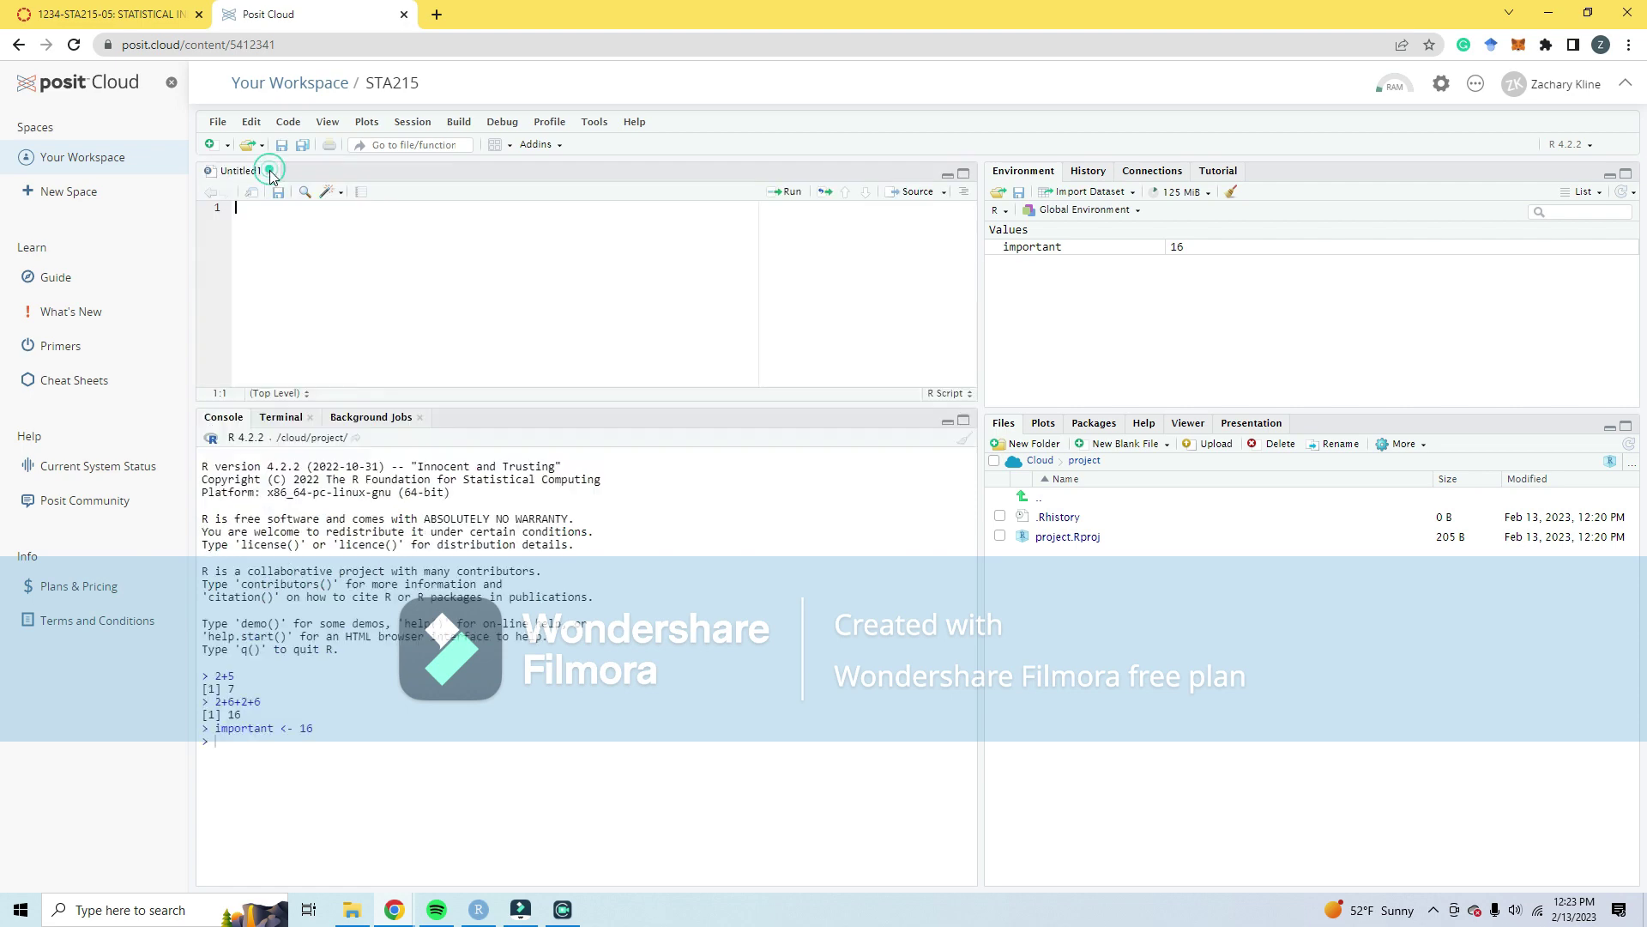
{"action": "left_click", "coordinate": [235, 324]}
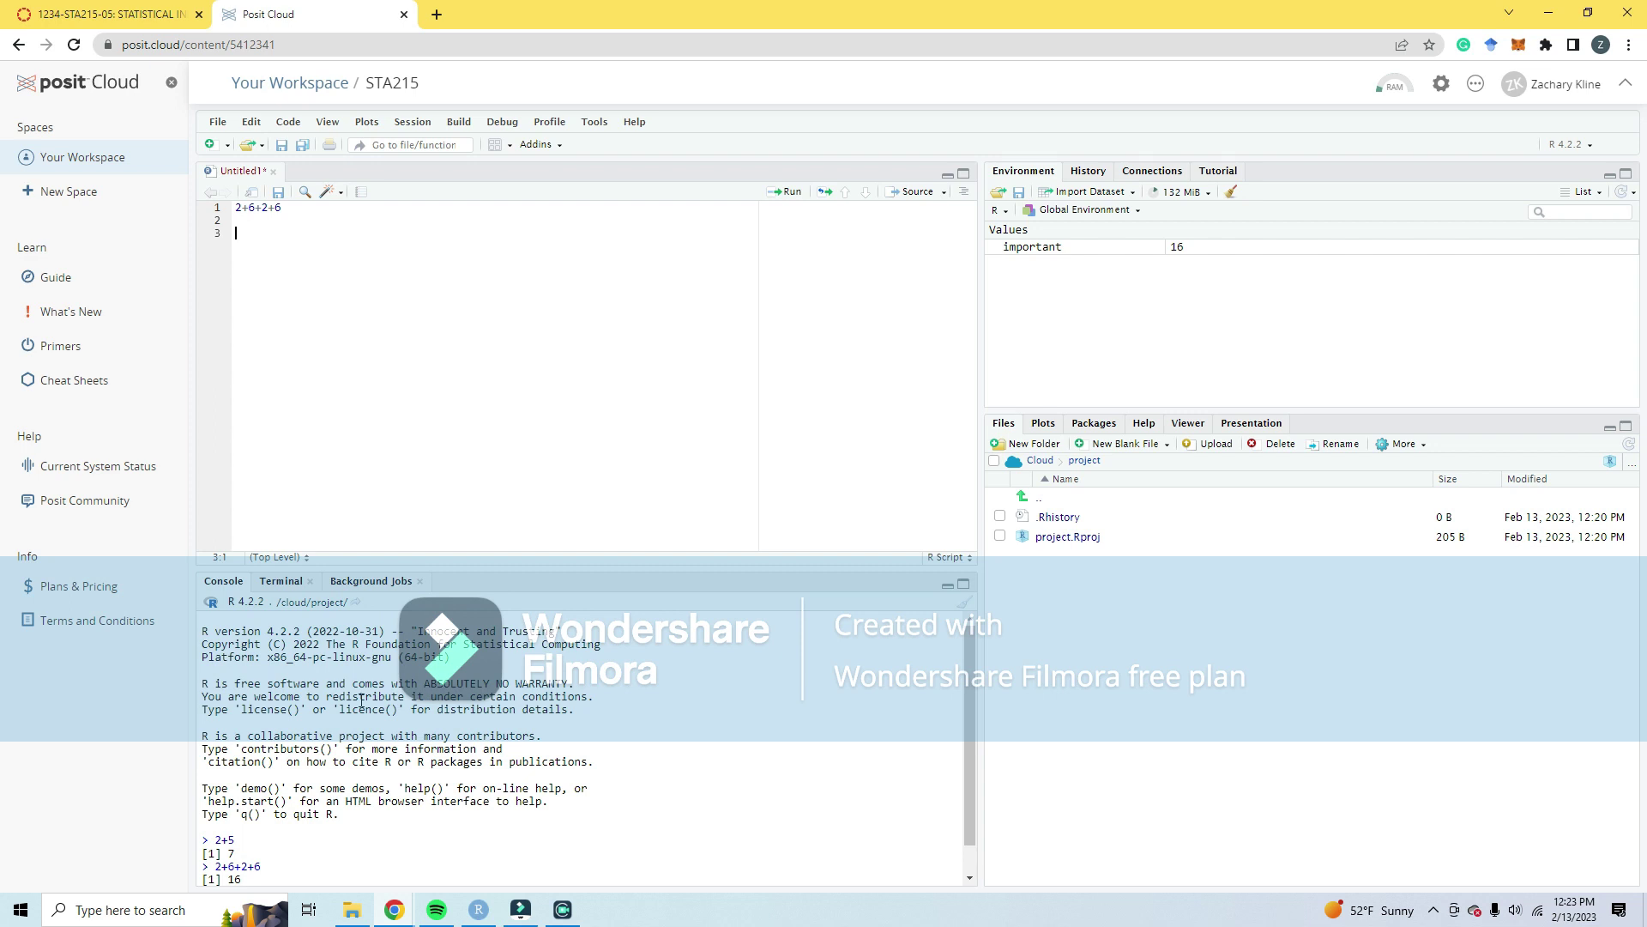
{"action": "type", "text": "mportant"}
{"action": "type", "text": "-"}
{"action": "left_click_drag", "start_coordinate": [374, 257], "coordinate": [227, 205]}
{"action": "left_click", "coordinate": [374, 255]}
{"action": "key", "text": "Return"}
{"action": "key", "text": "Return"}
{"action": "key", "text": "shift+Up"}
{"action": "key", "text": "shift+Up"}
{"action": "key", "text": "shift+Up"}
{"action": "key", "text": "shift+Up"}
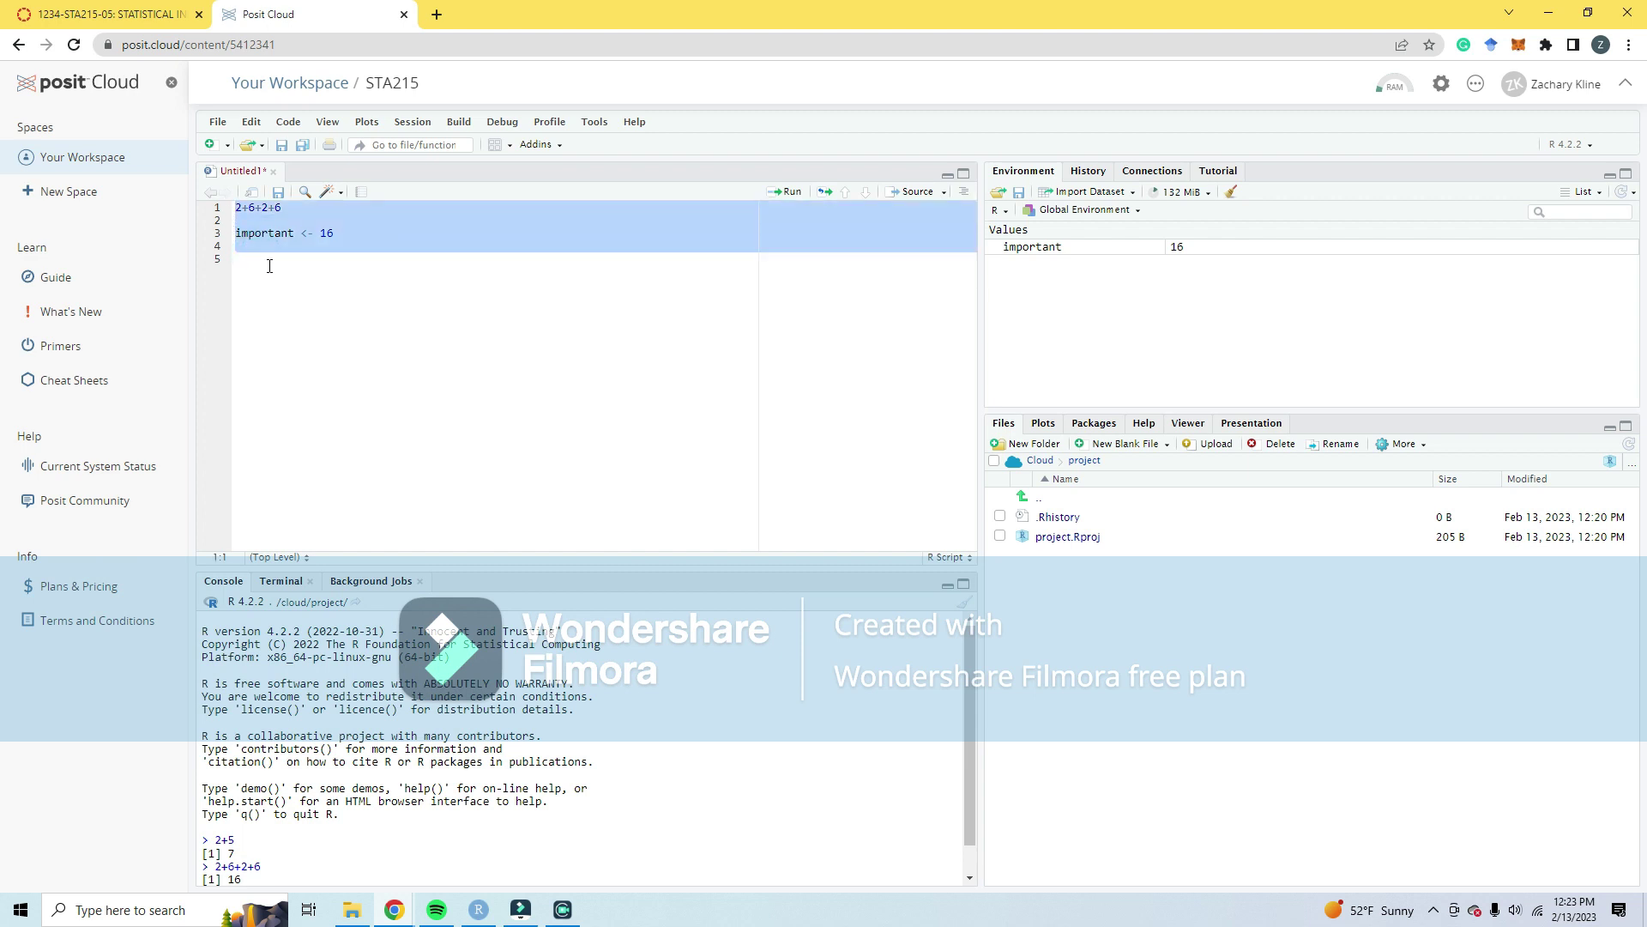
{"action": "left_click", "coordinate": [257, 247]}
{"action": "key", "text": "shift+Up"}
{"action": "key", "text": "shift+Up"}
{"action": "key", "text": "shift+Up"}
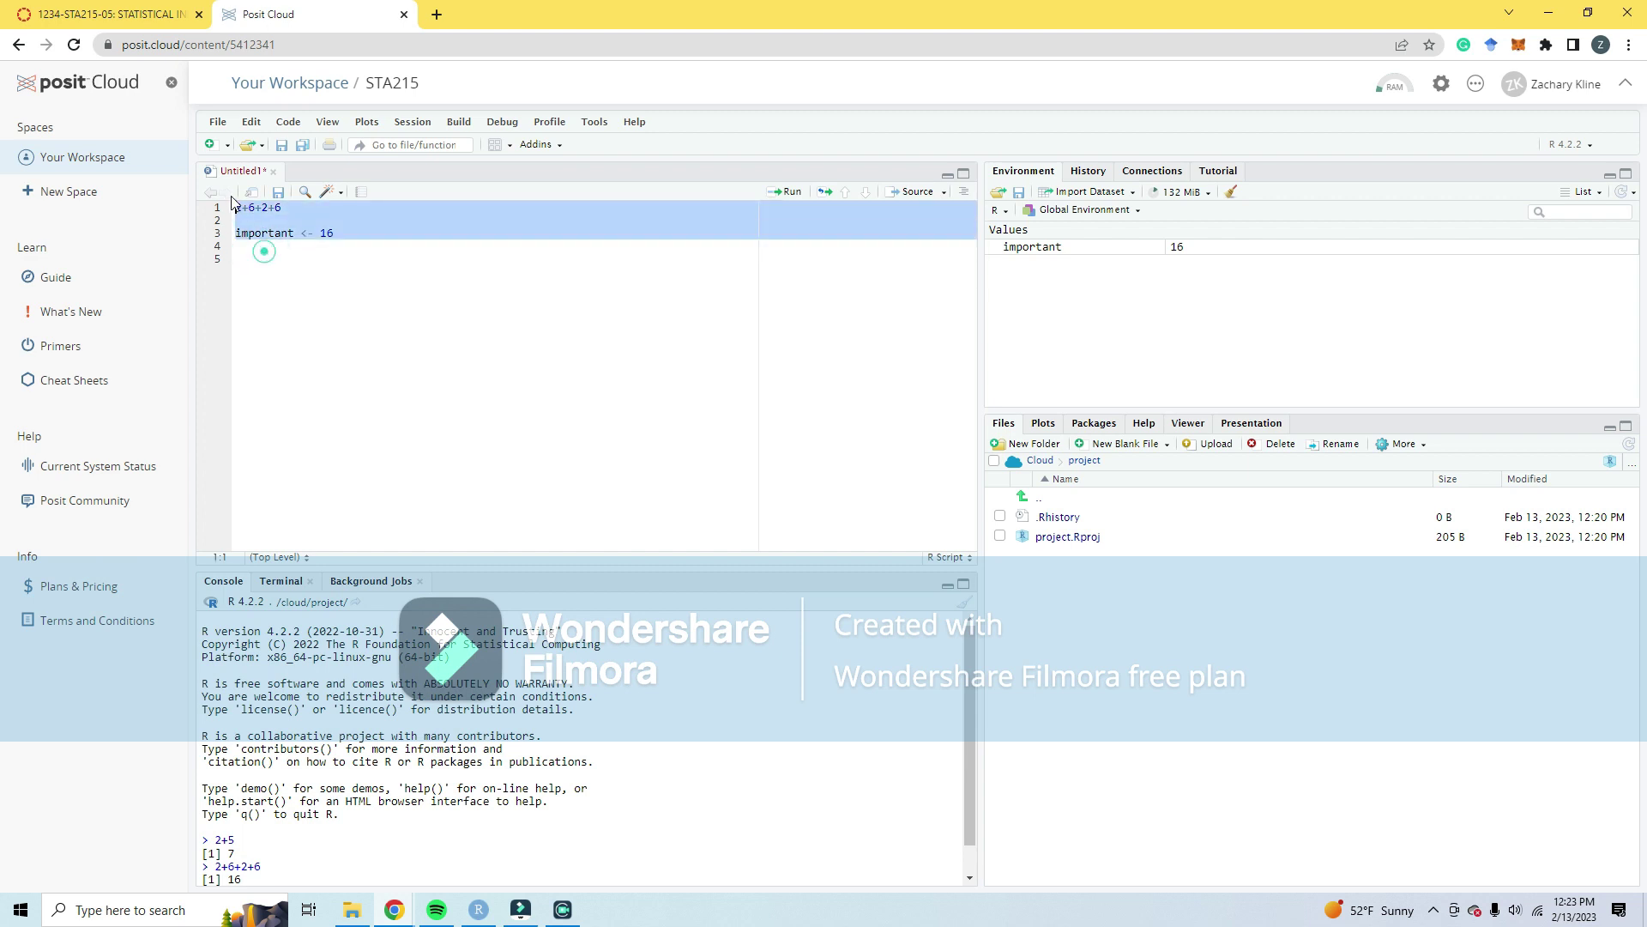
{"action": "left_click", "coordinate": [245, 247]}
{"action": "right_click", "coordinate": [263, 243]}
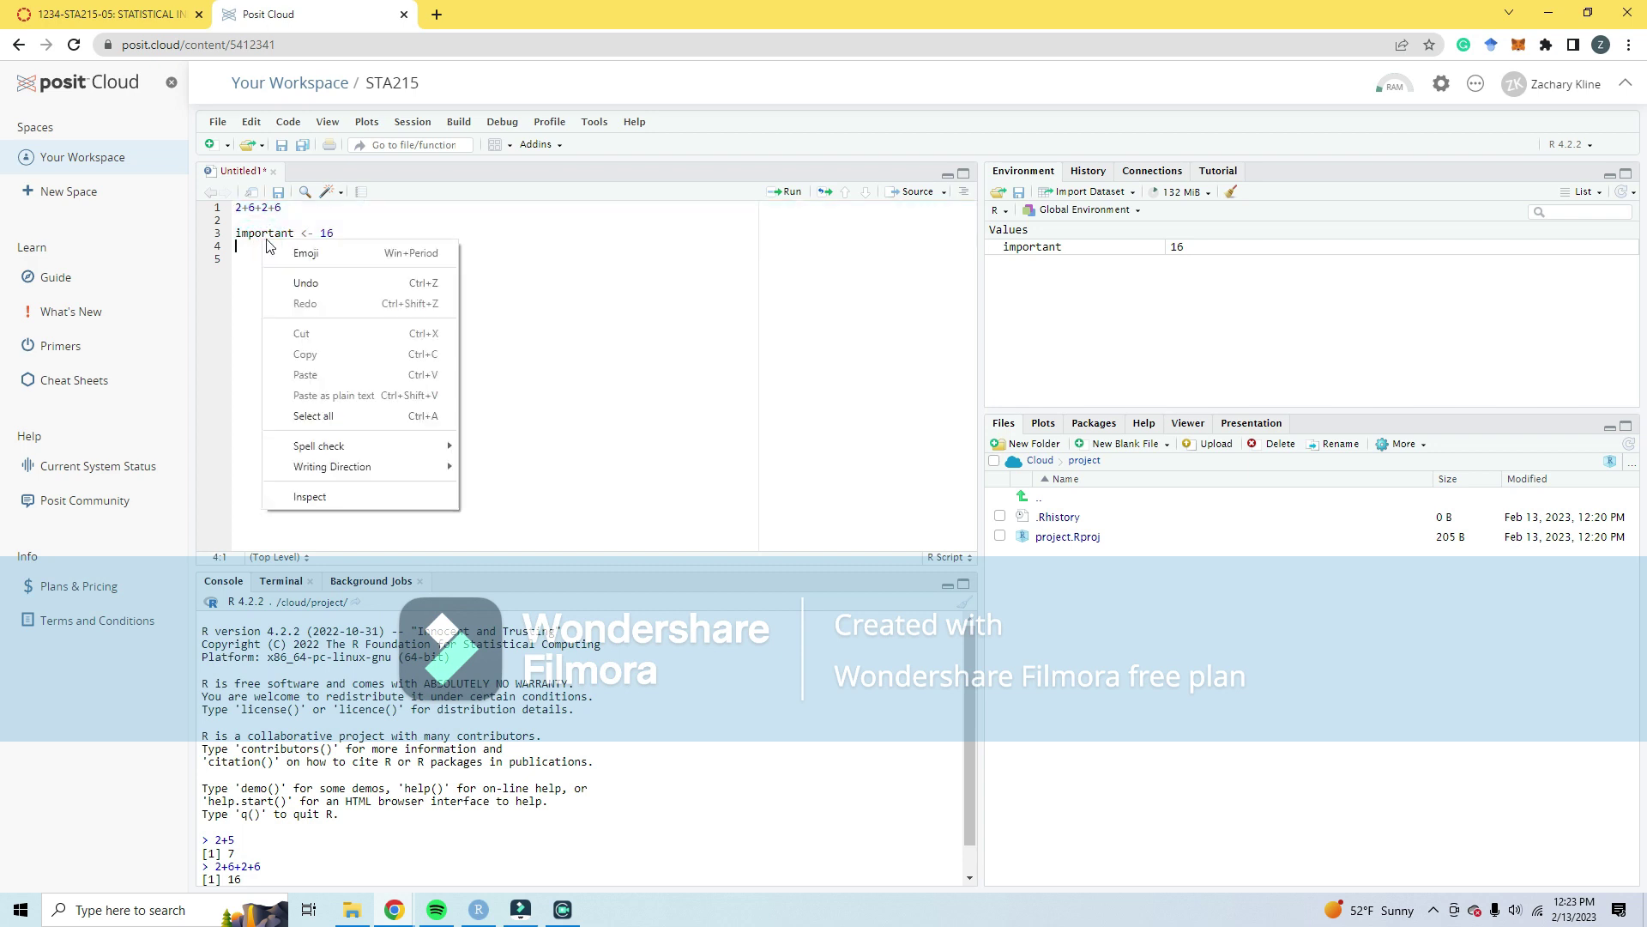
{"action": "left_click", "coordinate": [241, 257]}
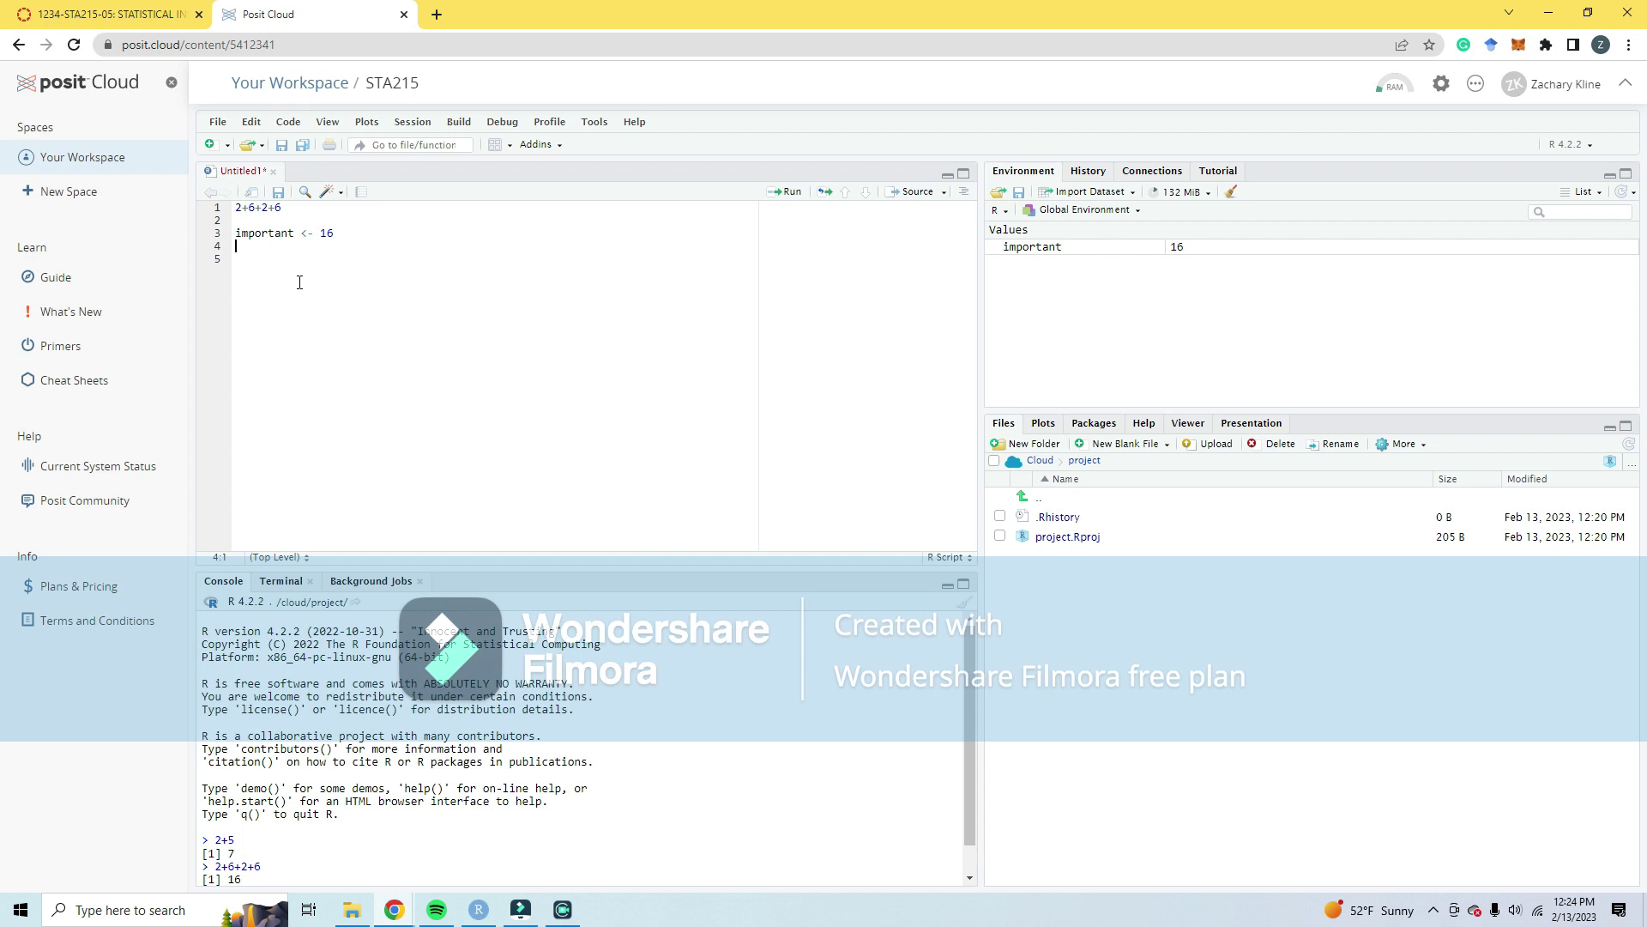
Step: Add blank lines above and below the script's code, and run the 2+6+2+6 and important <- 16 lines together
{"action": "left_click_drag", "start_coordinate": [288, 244], "coordinate": [205, 195]}
{"action": "left_click", "coordinate": [296, 250]}
{"action": "key", "text": "Return"}
{"action": "left_click", "coordinate": [236, 209]}
{"action": "key", "text": "Return"}
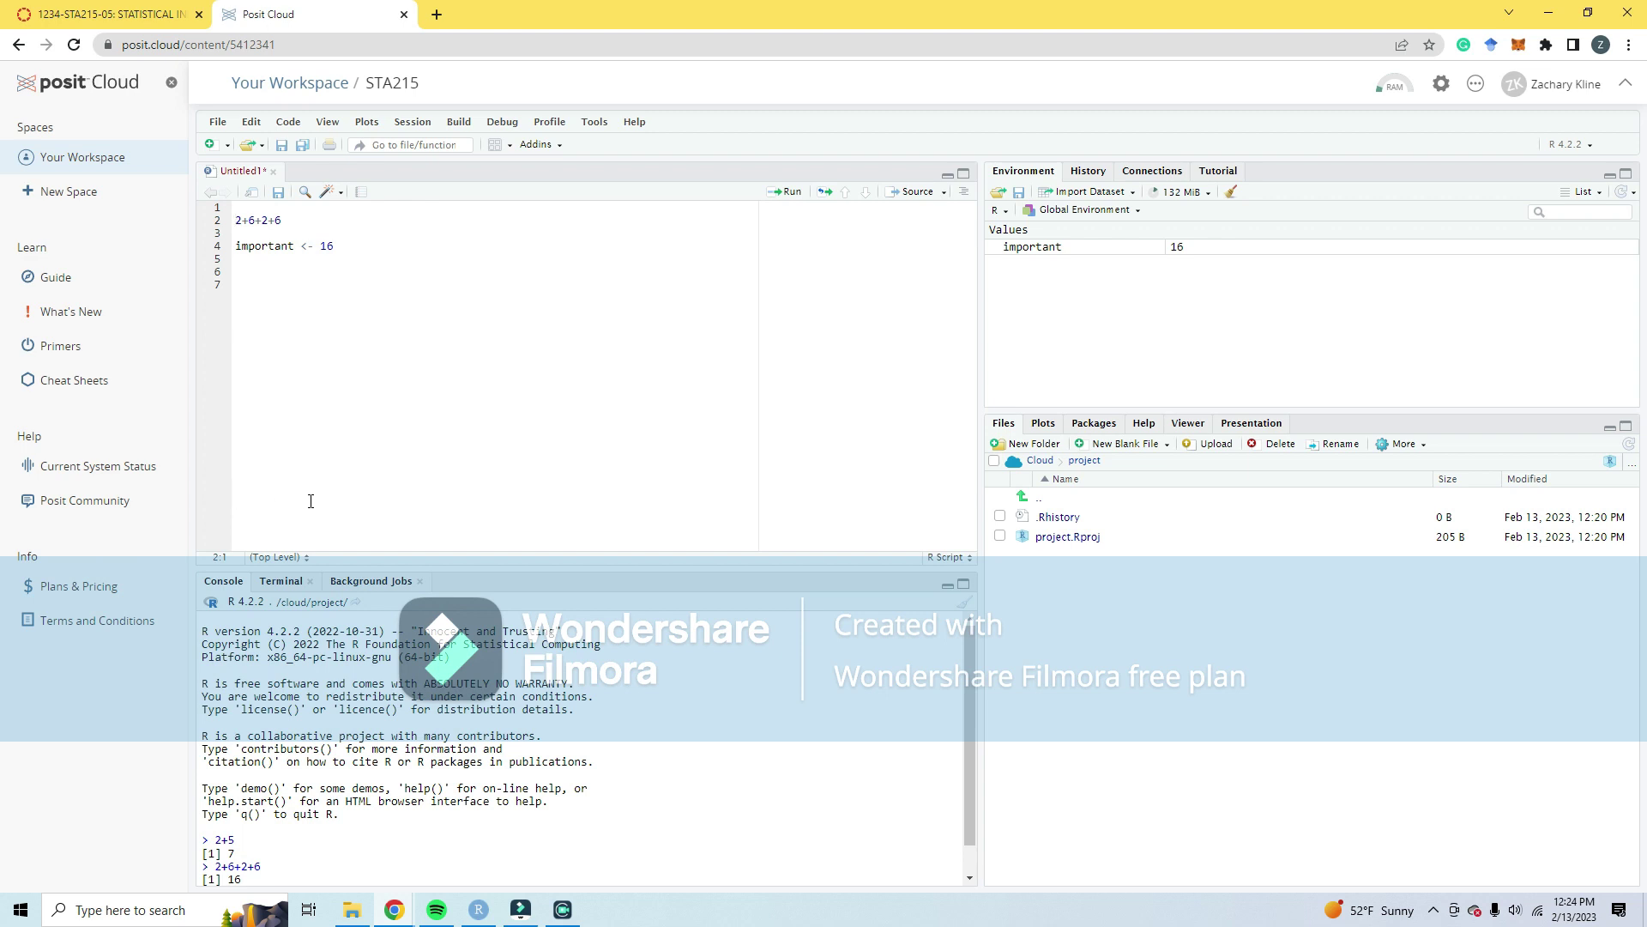
{"action": "left_click", "coordinate": [292, 277], "text": "shift"}
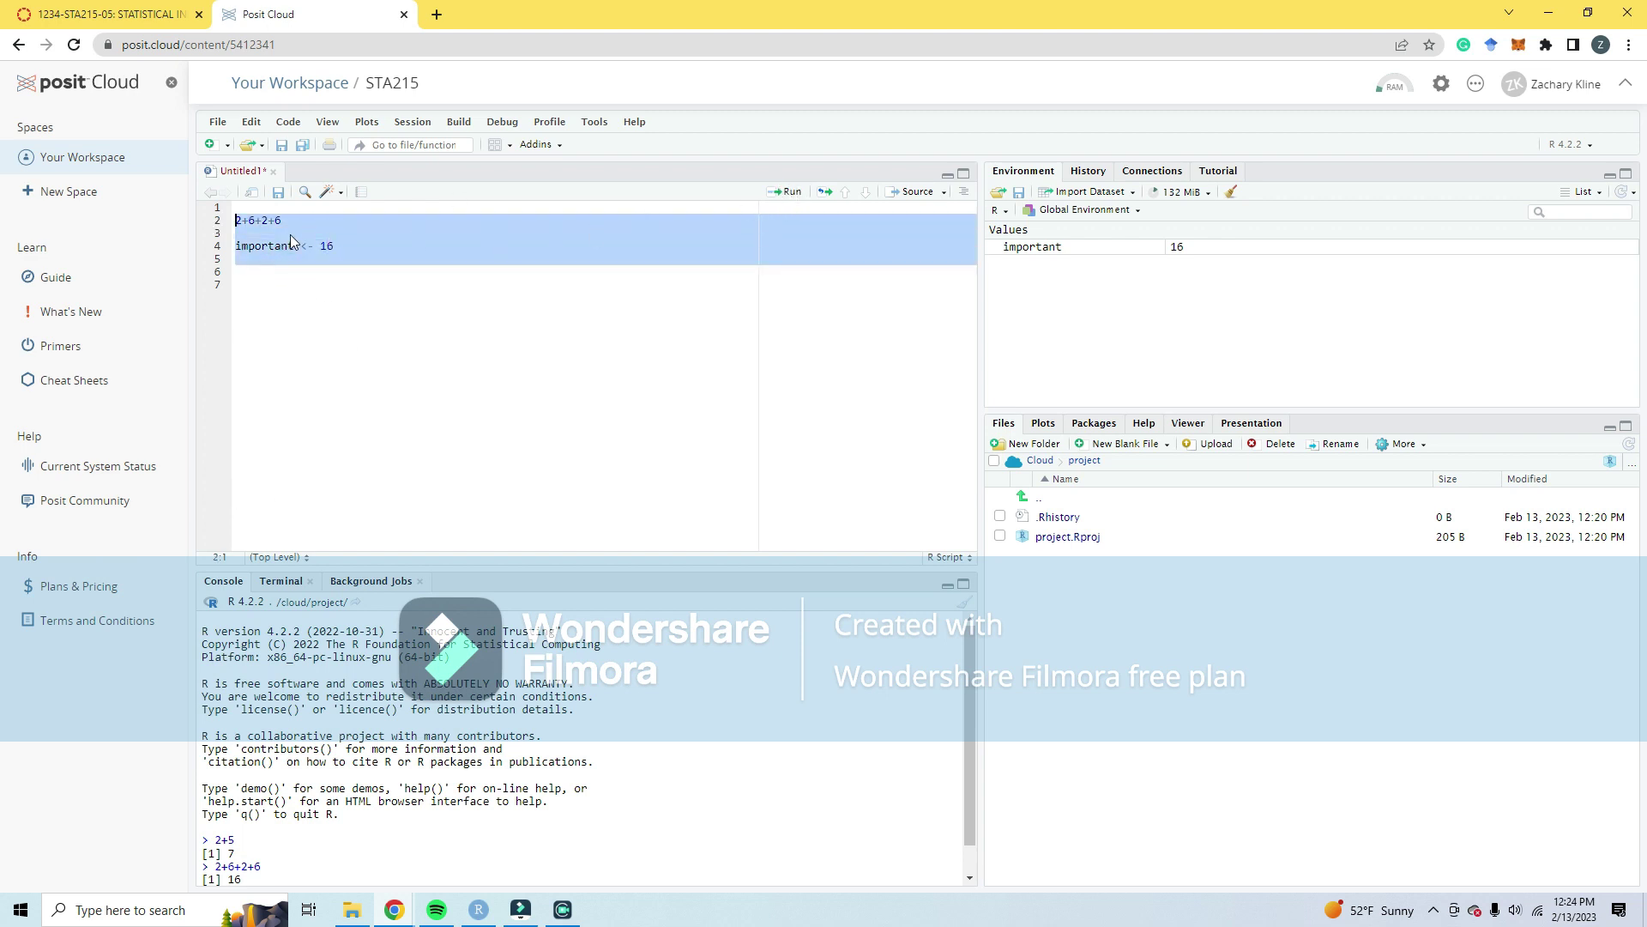
{"action": "left_click", "coordinate": [789, 193]}
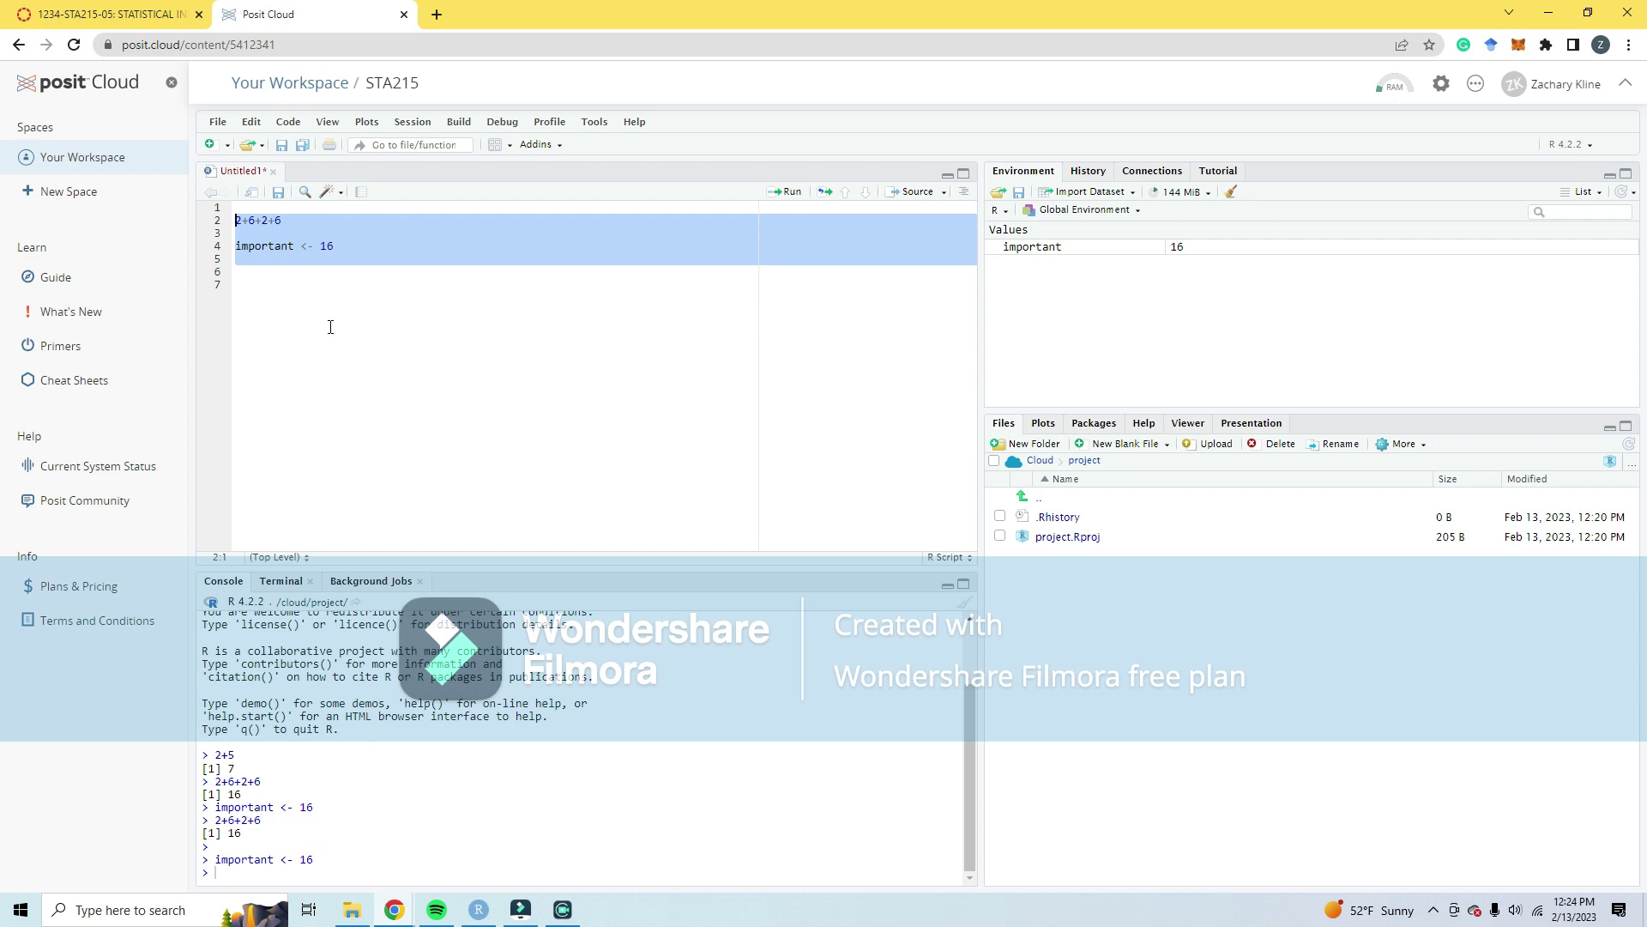
{"action": "left_click", "coordinate": [276, 261]}
{"action": "left_click_drag", "start_coordinate": [238, 208], "coordinate": [278, 279]}
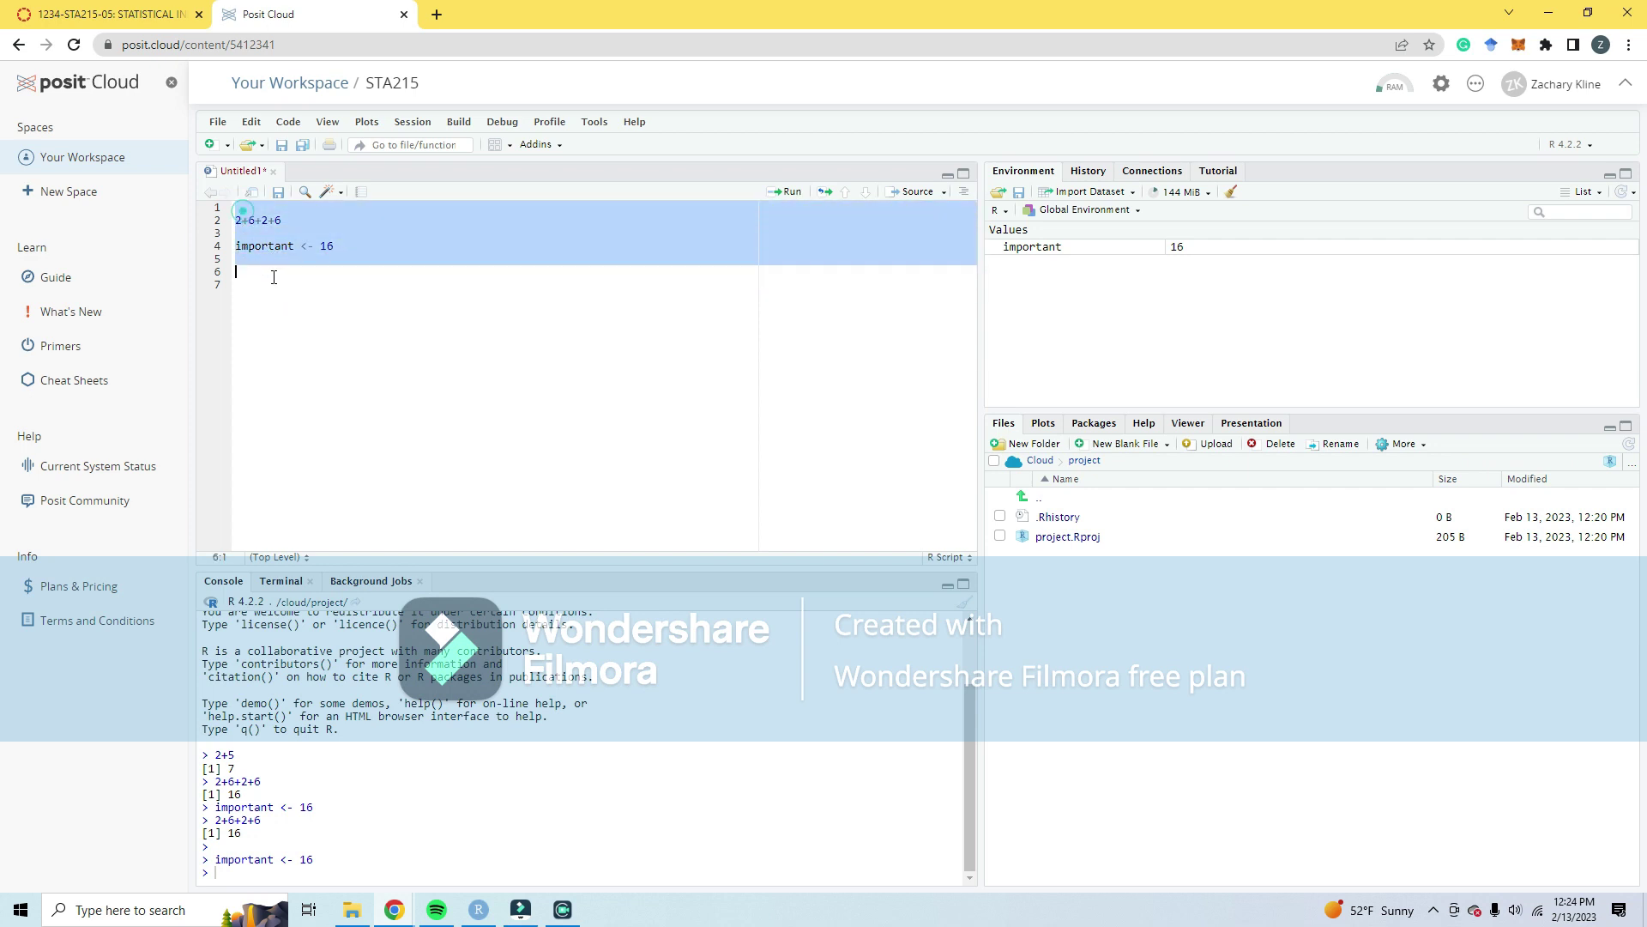
{"action": "left_click", "coordinate": [314, 234]}
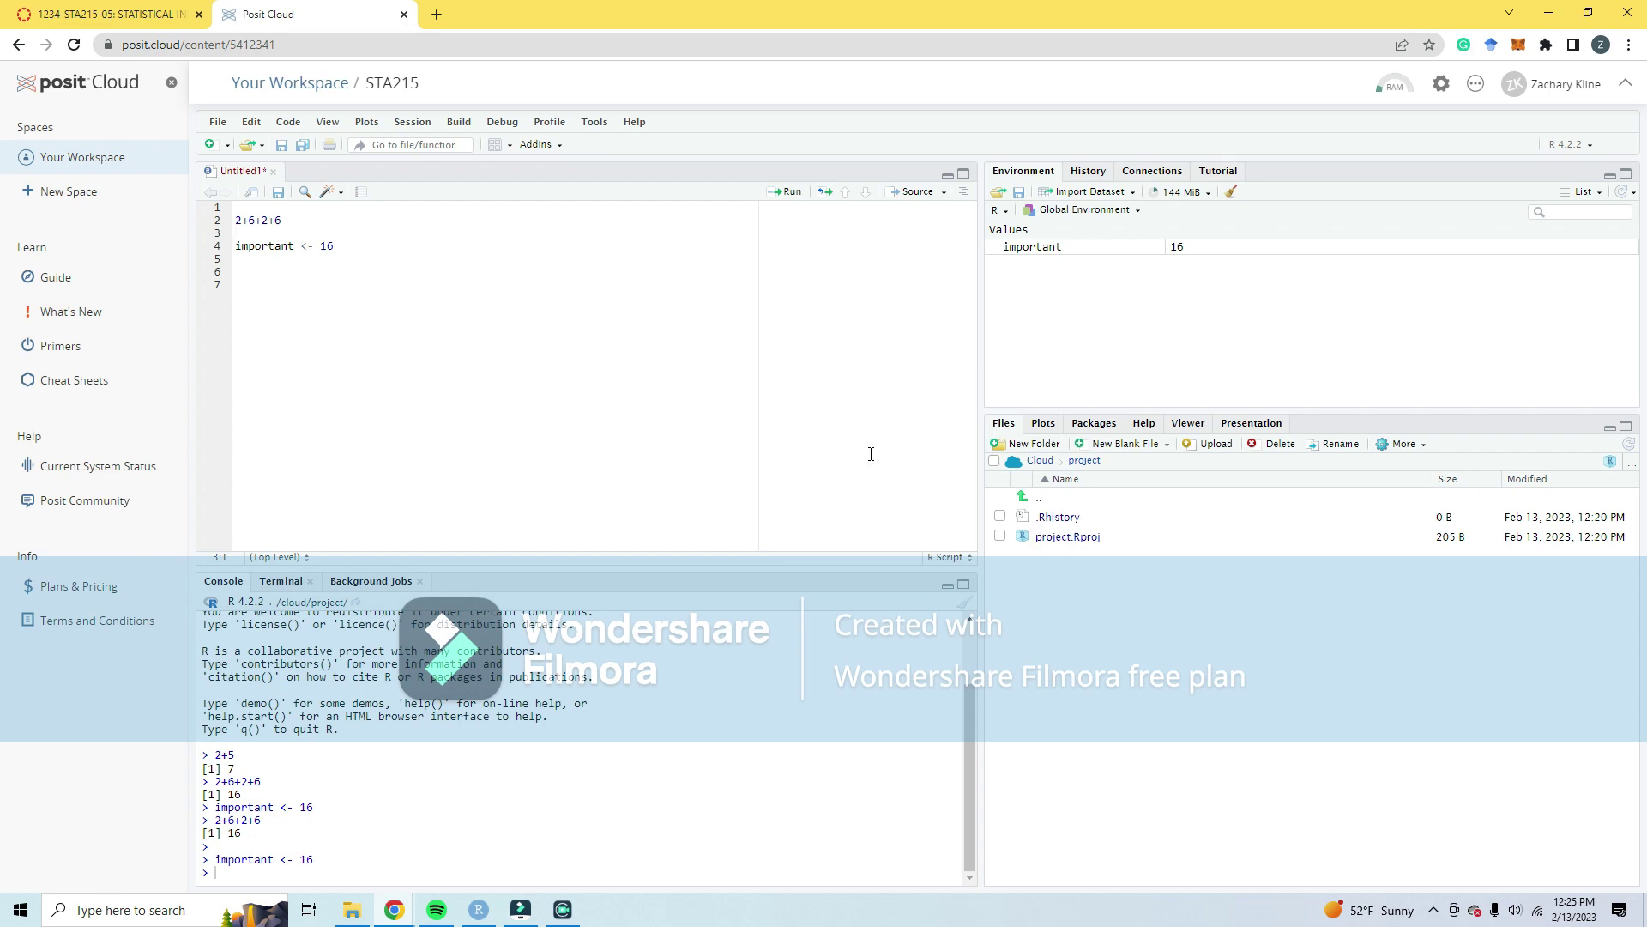
Step: Switch to the Canvas course page and open GSS2018.csv from the Work (data and scripts) module in a new browser tab
{"action": "left_click", "coordinate": [77, 7]}
{"action": "scroll", "coordinate": [585, 459], "scroll_direction": "down", "scroll_amount": 2}
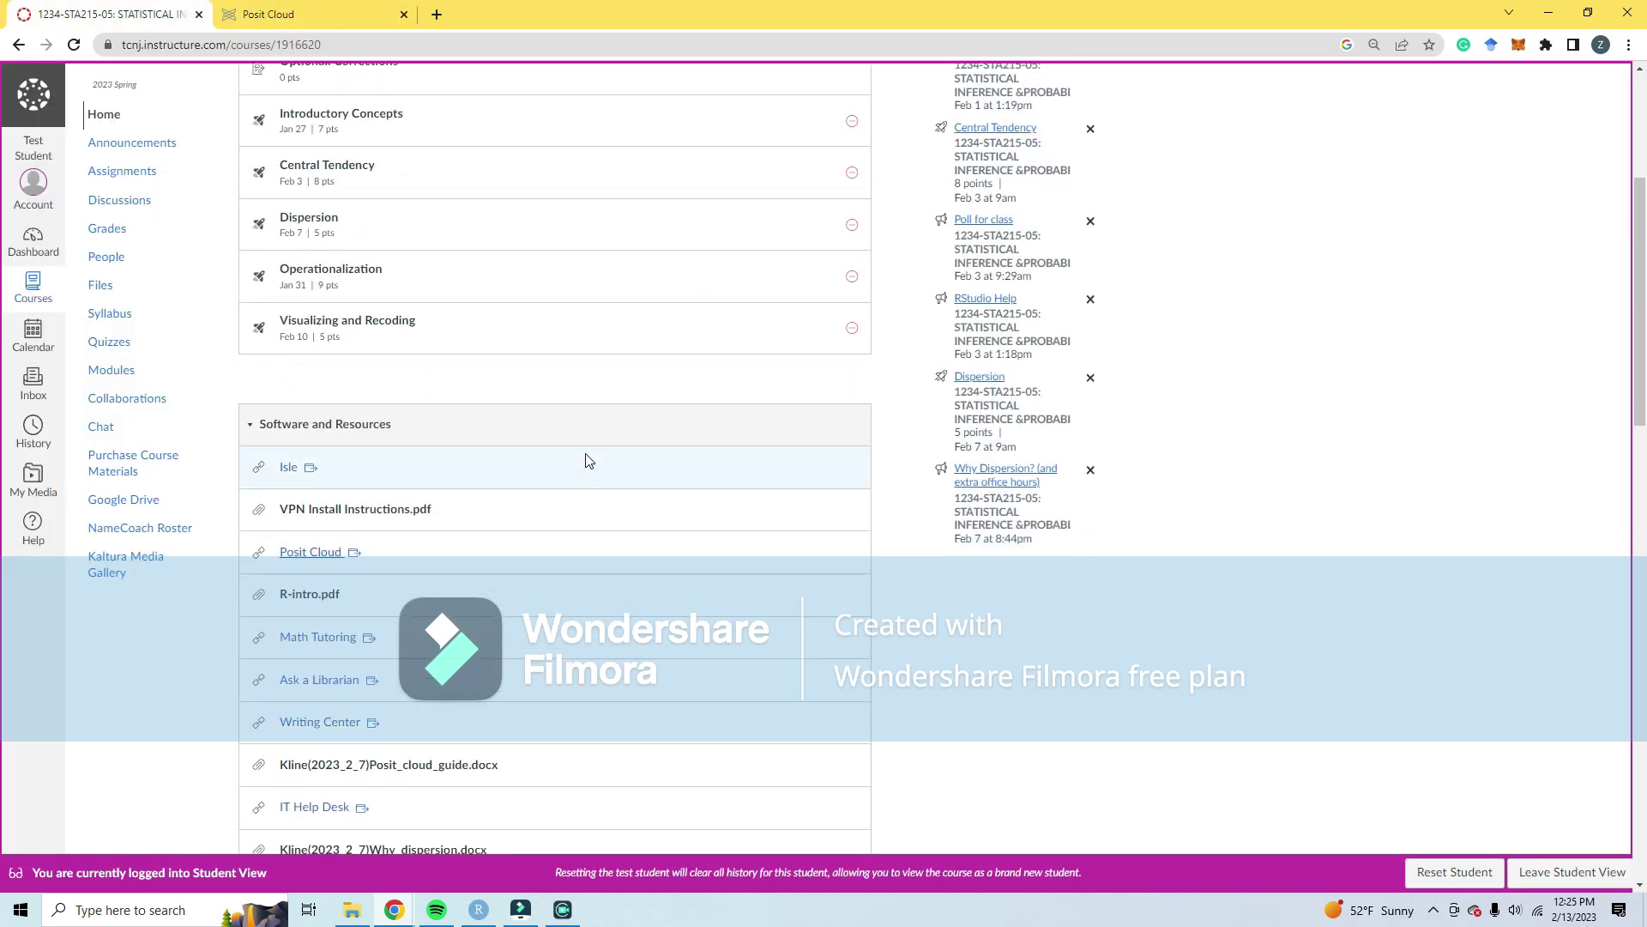
{"action": "scroll", "coordinate": [332, 423], "scroll_direction": "down", "scroll_amount": 13}
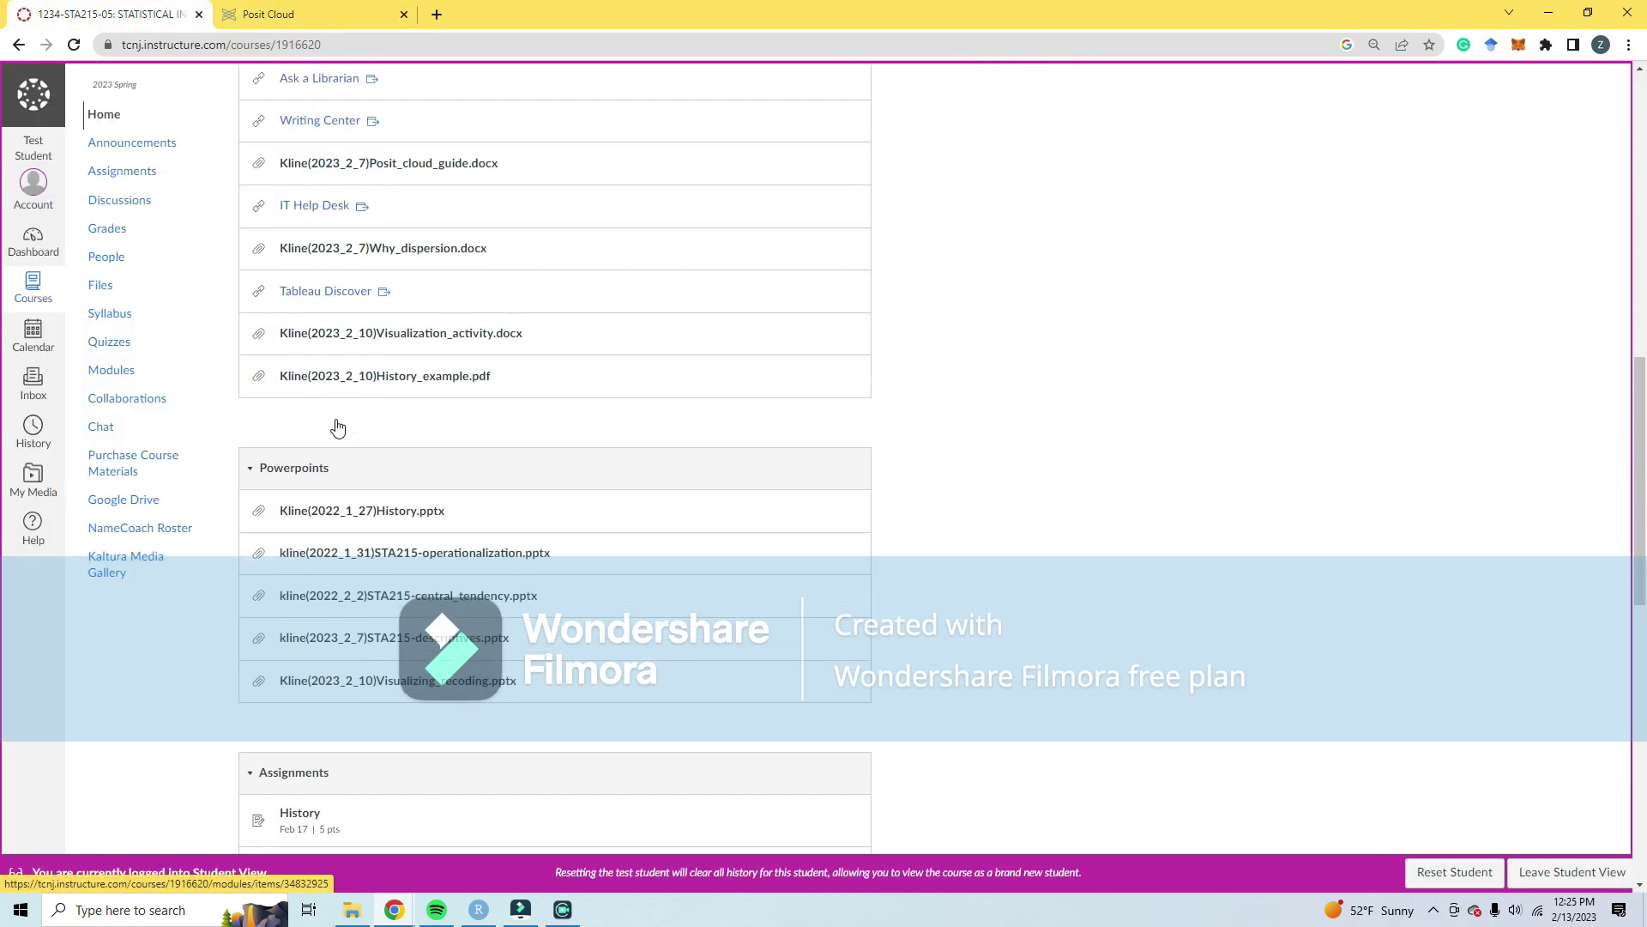
{"action": "scroll", "coordinate": [335, 420], "scroll_direction": "down", "scroll_amount": 4}
{"action": "left_click", "coordinate": [268, 14]}
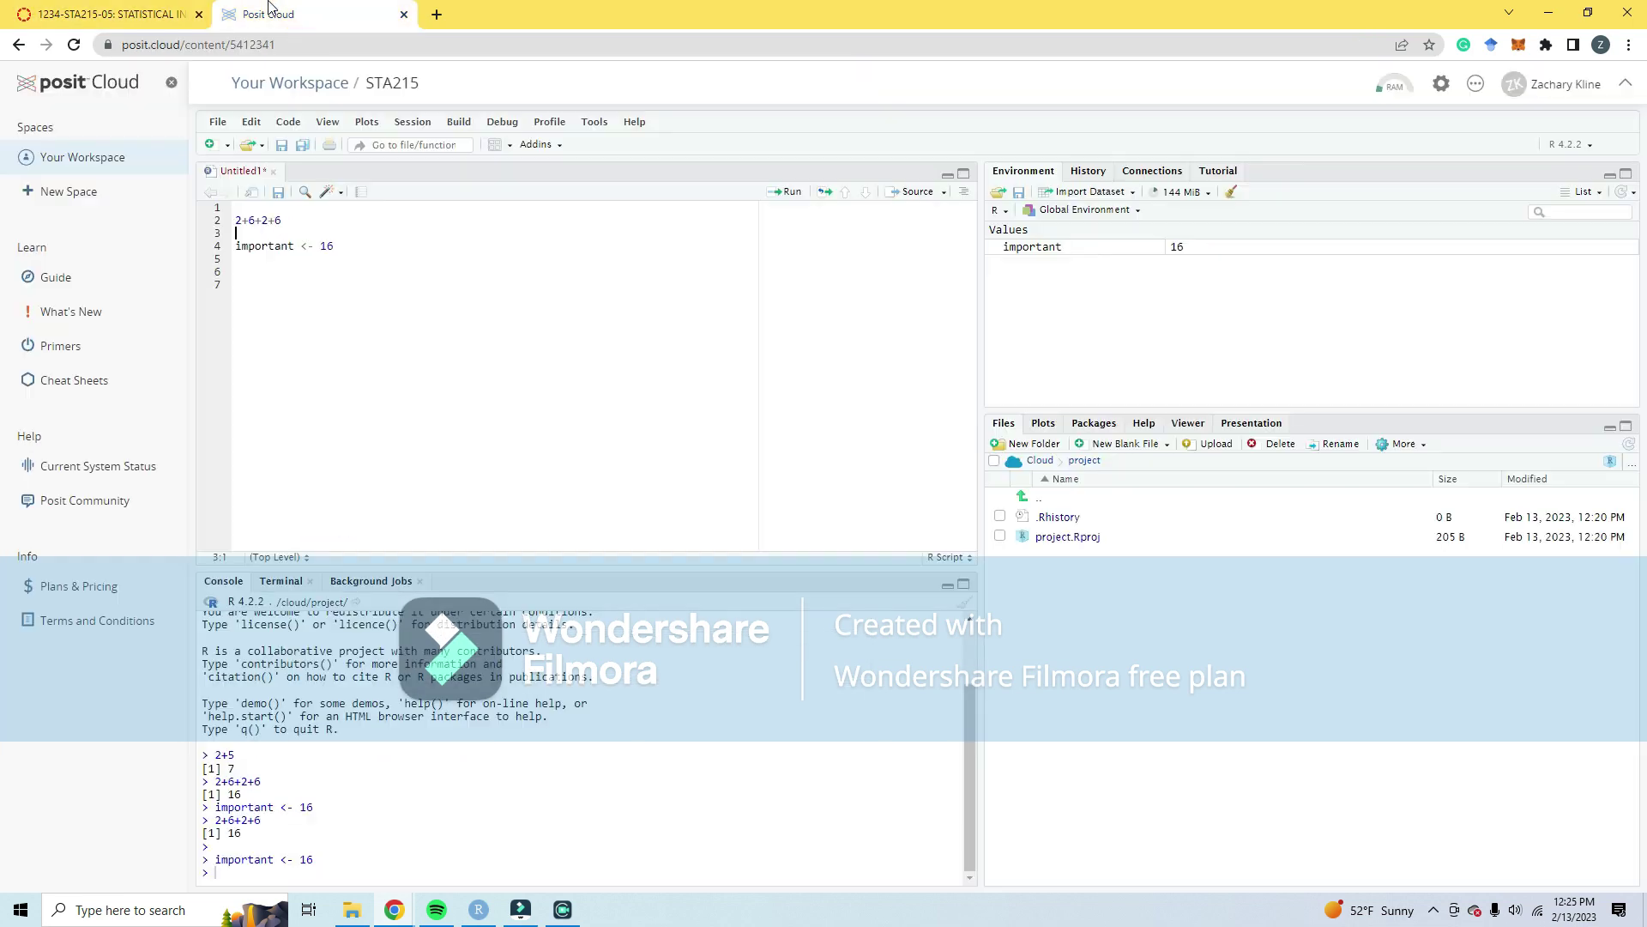
{"action": "left_click", "coordinate": [35, 7]}
{"action": "scroll", "coordinate": [598, 393], "scroll_direction": "up", "scroll_amount": 1}
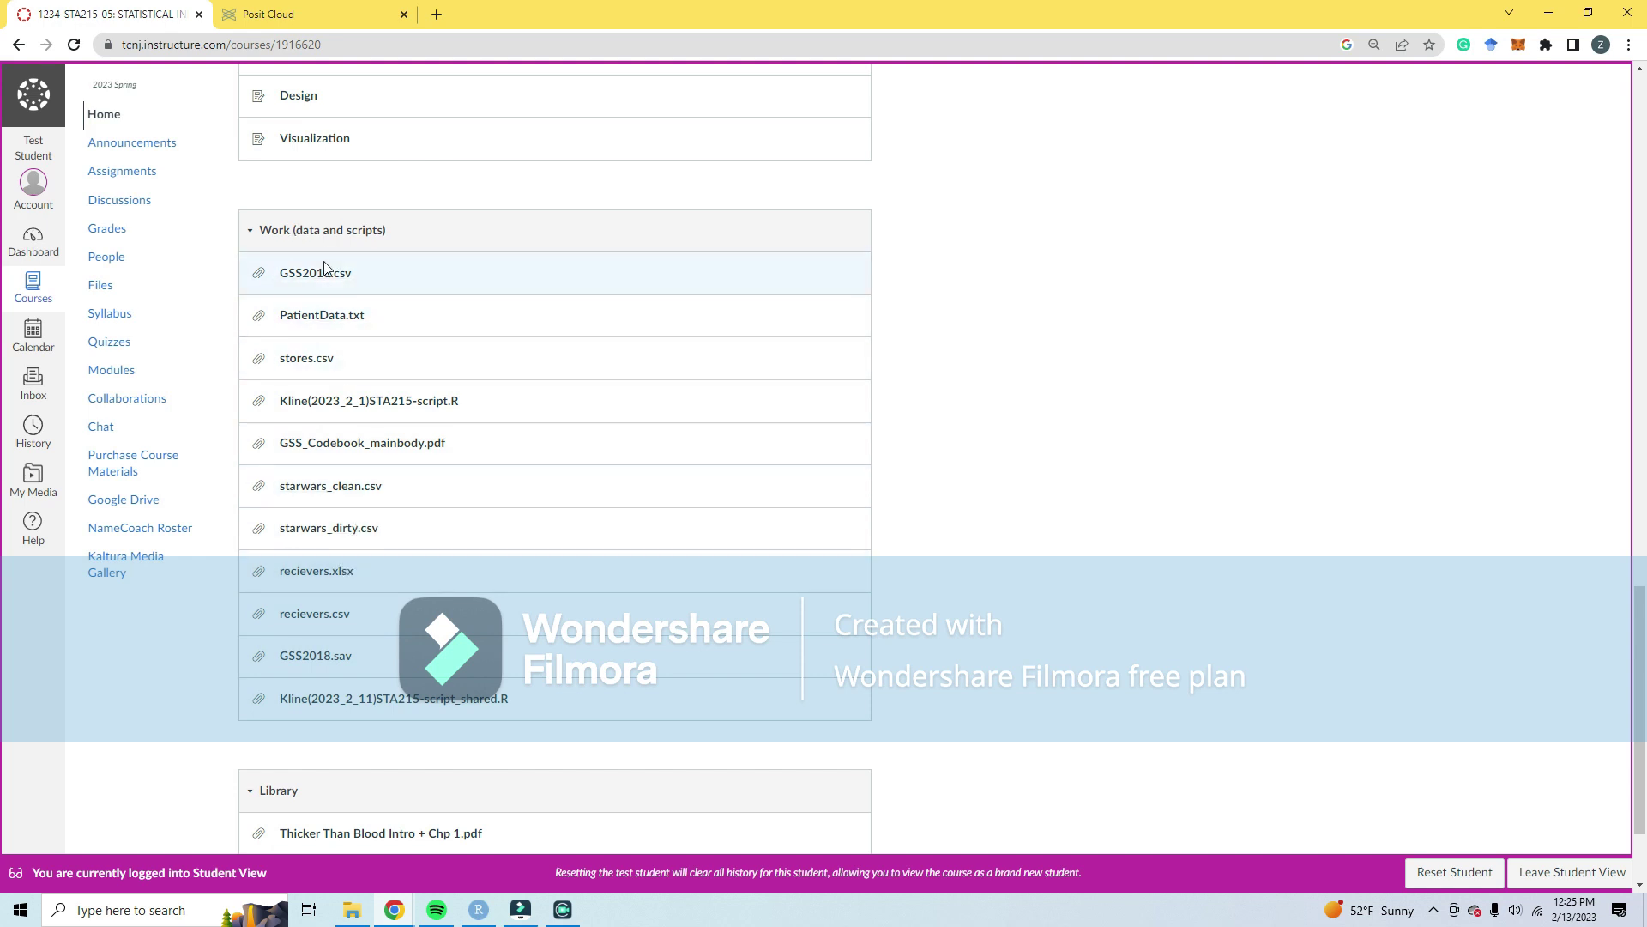
{"action": "left_click", "coordinate": [294, 12]}
{"action": "left_click", "coordinate": [150, 4]}
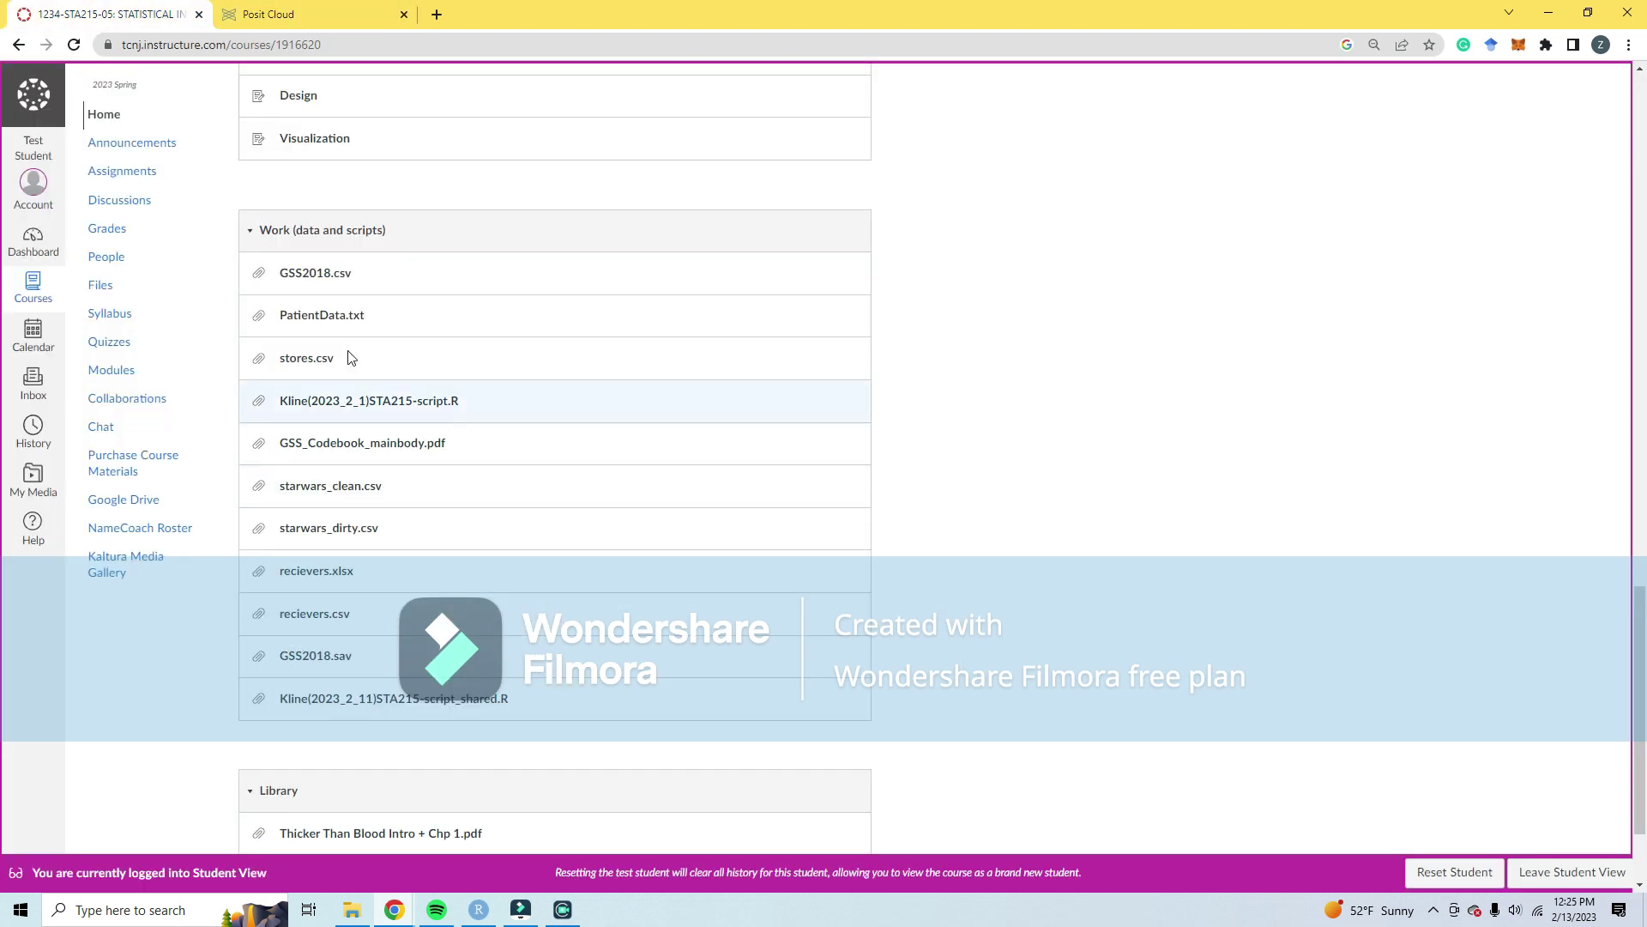
{"action": "middle_click", "coordinate": [319, 276]}
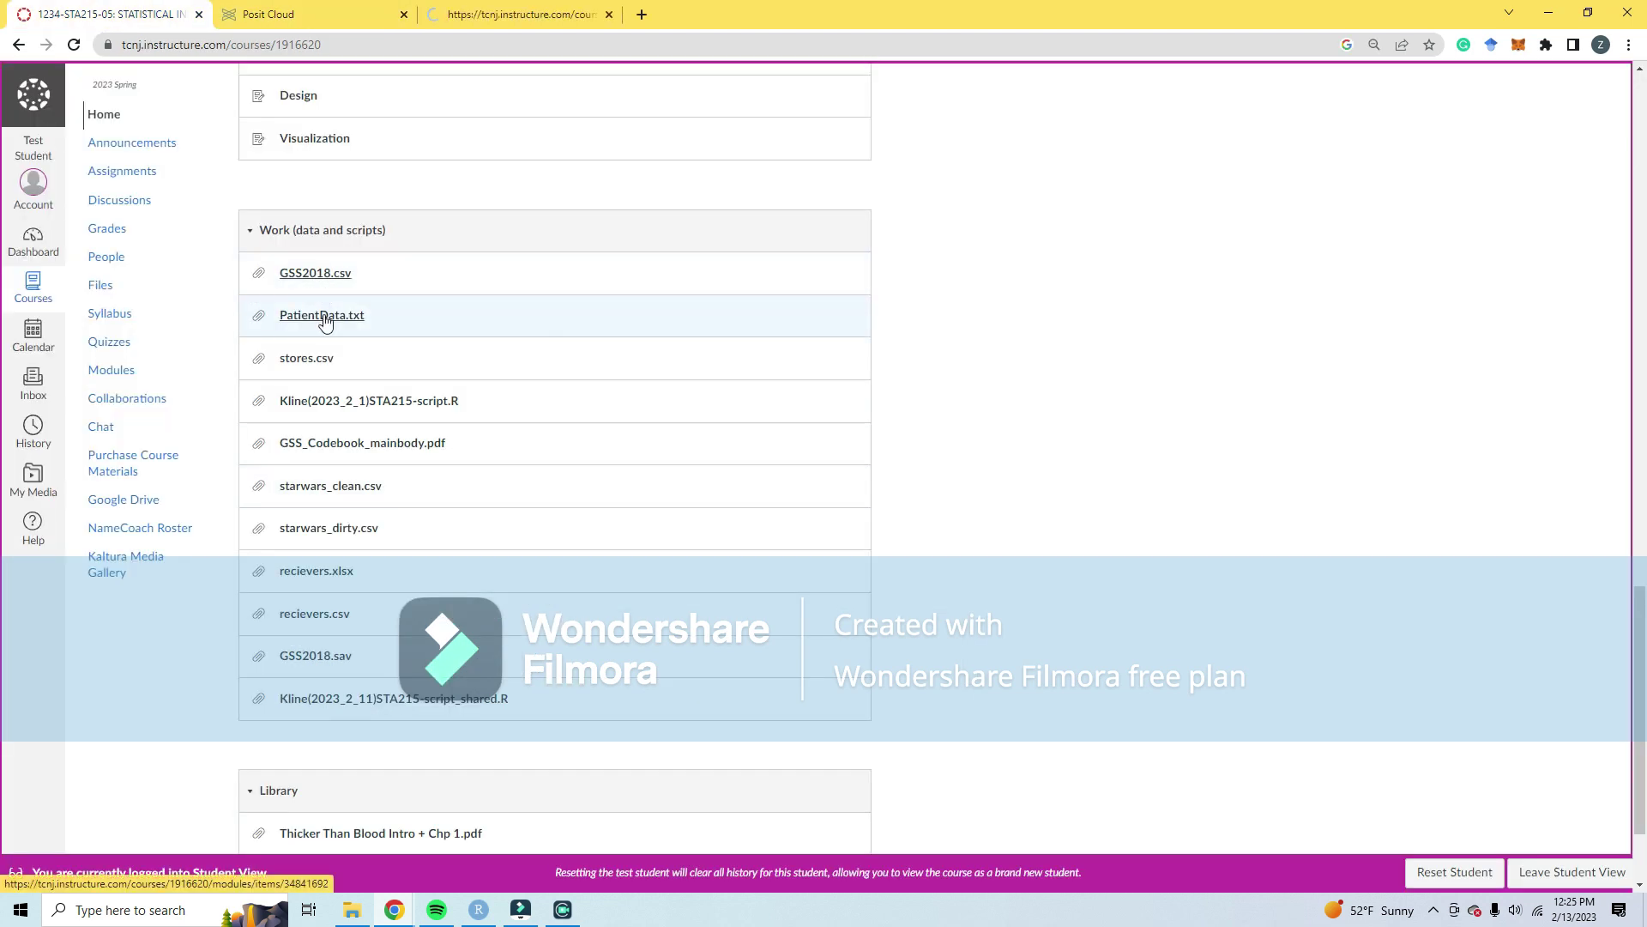
Step: Open the ten data and script files (csv, txt, xlsx, sav and R) from the Work (data and scripts) module in separate browser tabs
{"action": "middle_click", "coordinate": [323, 324]}
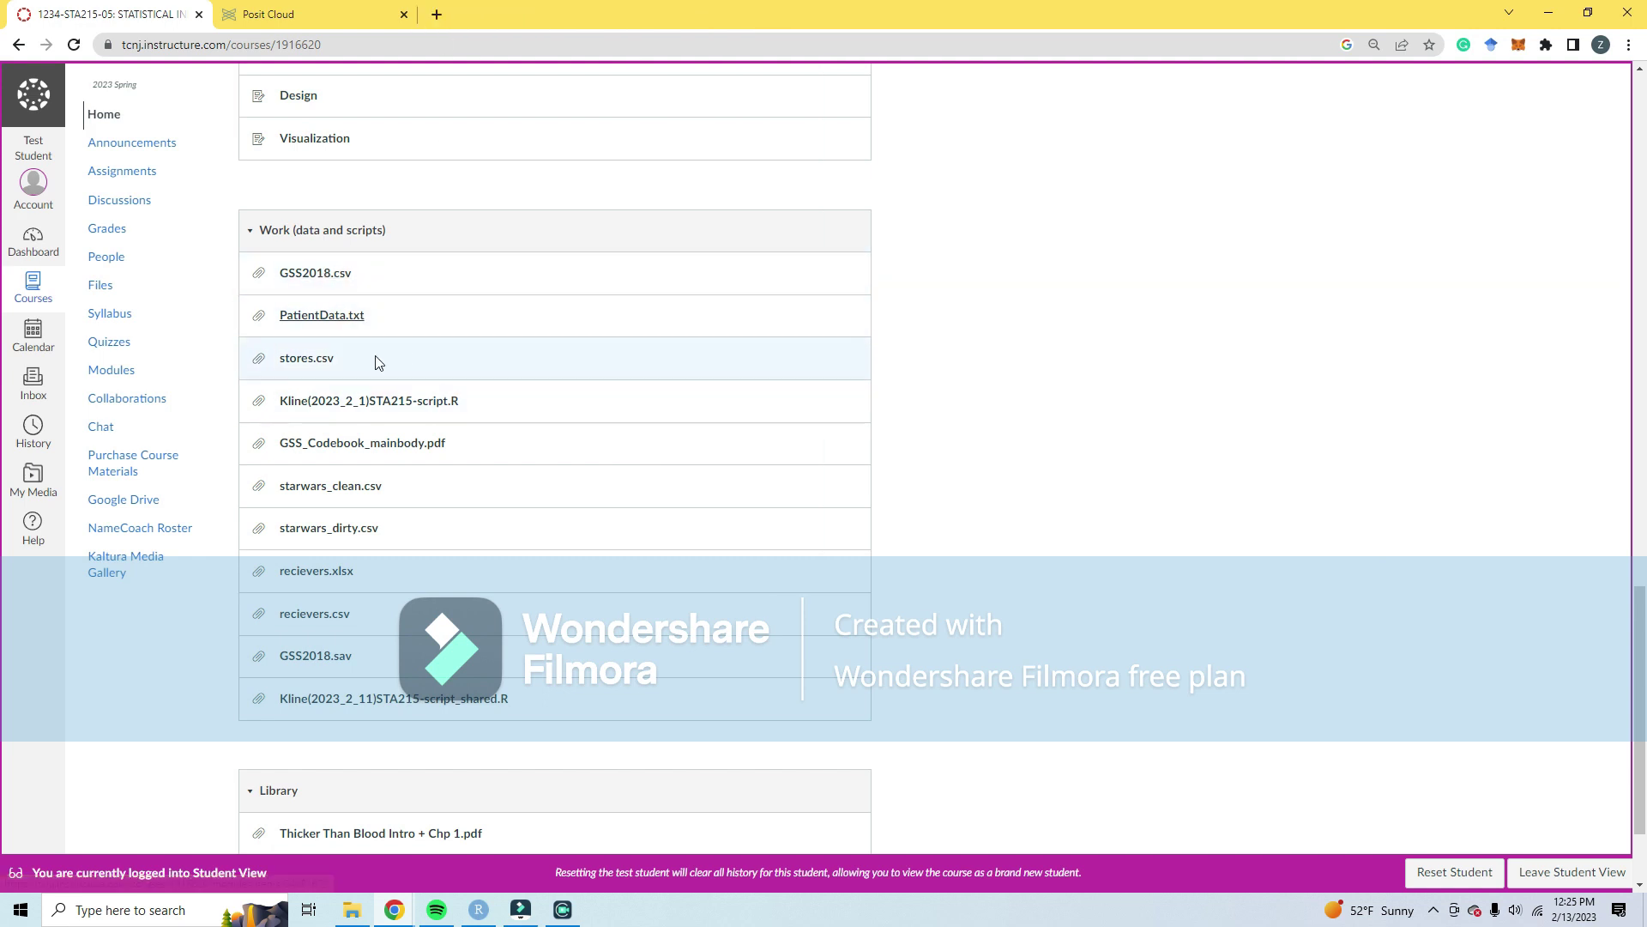
{"action": "key", "text": "ctrl+Tab"}
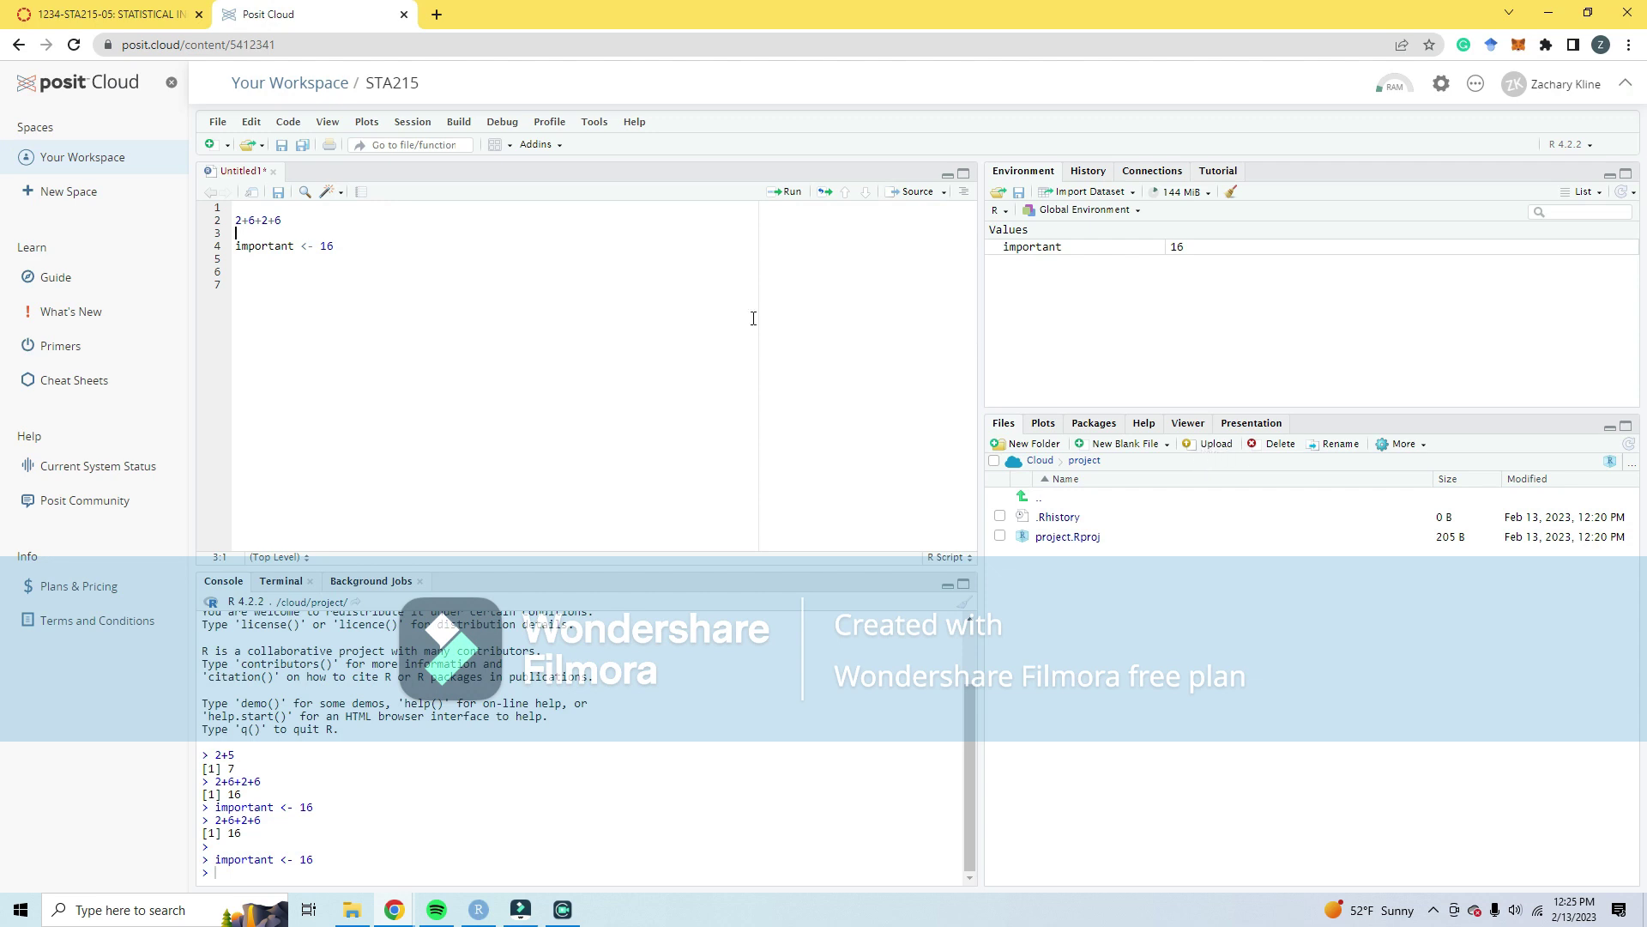
{"action": "key", "text": "ctrl+Tab"}
{"action": "middle_click", "coordinate": [316, 276]}
{"action": "middle_click", "coordinate": [320, 315]}
{"action": "middle_click", "coordinate": [319, 358]}
{"action": "middle_click", "coordinate": [369, 401]}
{"action": "middle_click", "coordinate": [348, 487]}
{"action": "middle_click", "coordinate": [328, 528]}
{"action": "middle_click", "coordinate": [317, 571]}
{"action": "middle_click", "coordinate": [314, 614]}
{"action": "middle_click", "coordinate": [330, 658]}
{"action": "middle_click", "coordinate": [360, 698]}
Step: Go through the opened Canvas file tabs, download each course file, and select all ten in the Downloads folder
{"action": "key", "text": "ctrl+Tab"}
{"action": "key", "text": "ctrl+Tab"}
{"action": "key", "text": "ctrl+Tab"}
{"action": "key", "text": "ctrl+Tab"}
{"action": "key", "text": "ctrl+Tab"}
{"action": "key", "text": "ctrl+Tab"}
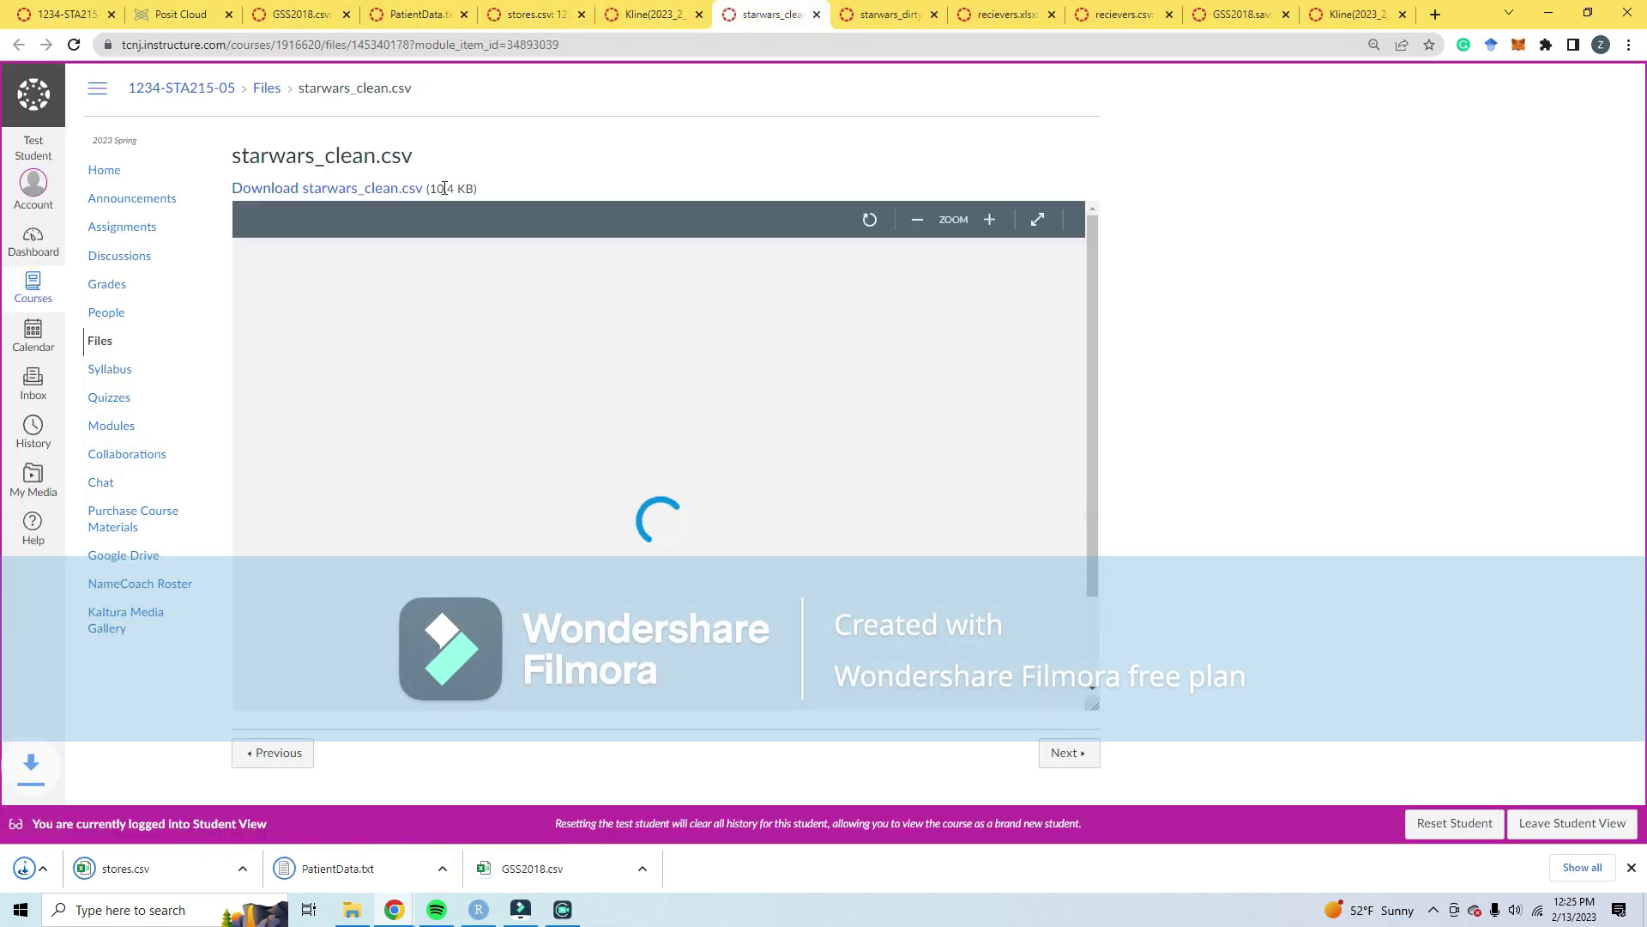
{"action": "key", "text": "ctrl+Tab"}
{"action": "key", "text": "ctrl+Tab"}
{"action": "key", "text": "ctrl+Tab"}
{"action": "key", "text": "ctrl+Tab"}
{"action": "key", "text": "ctrl+Tab"}
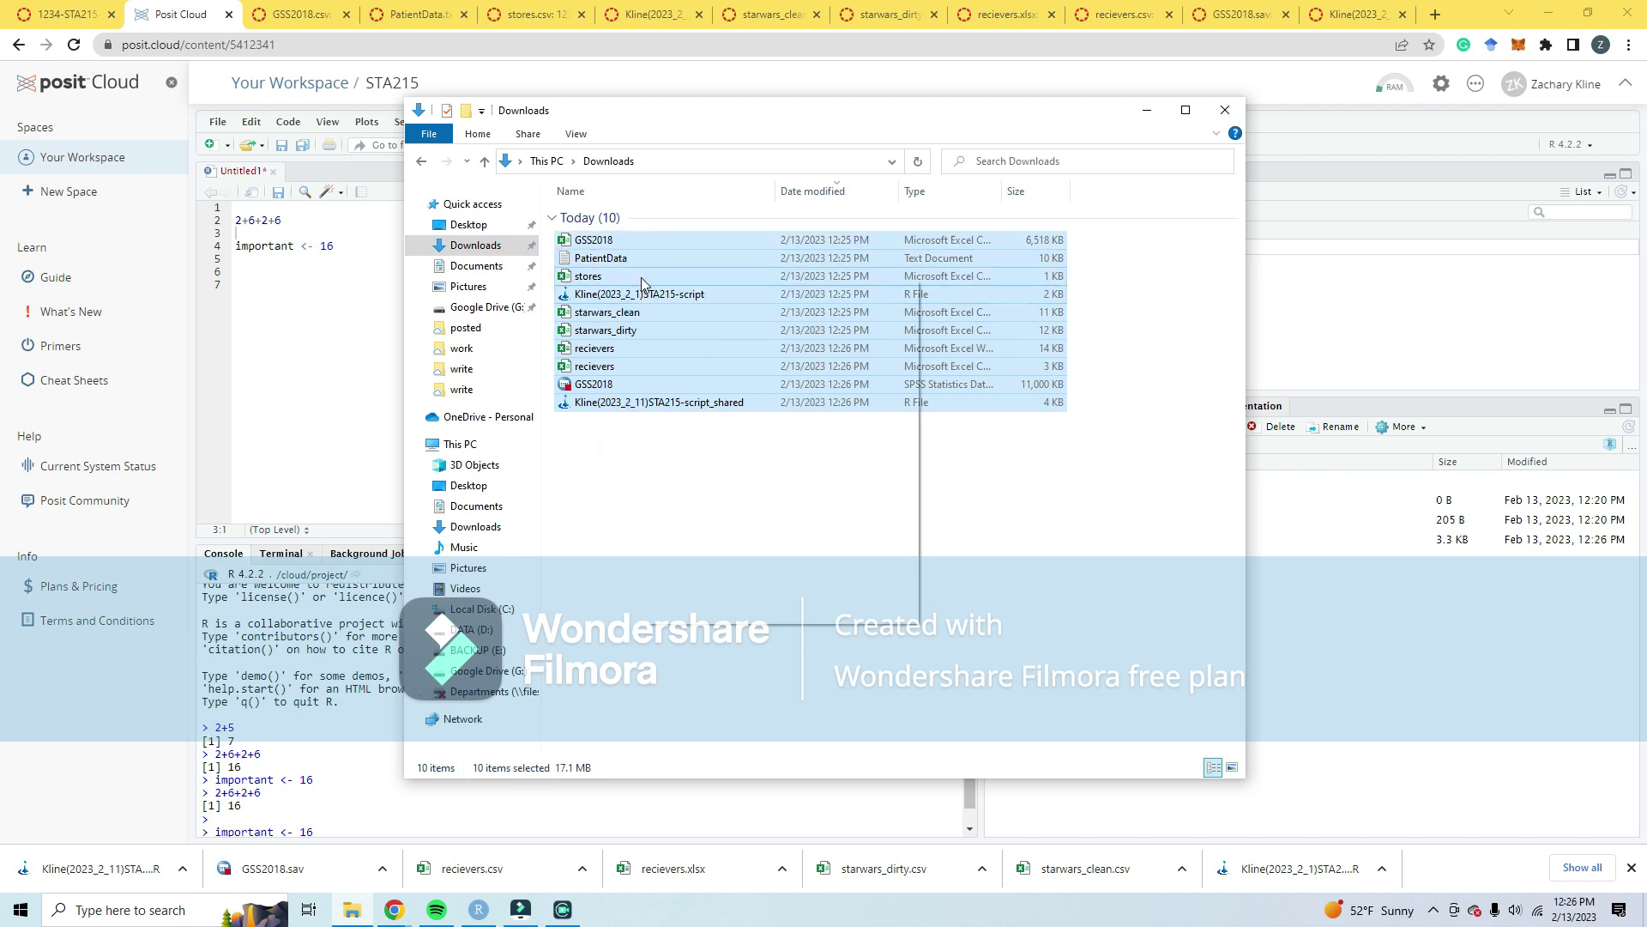
Step: Compress the ten selected course files in the Downloads folder into a zip archive named stadatascripts
{"action": "right_click", "coordinate": [641, 276]}
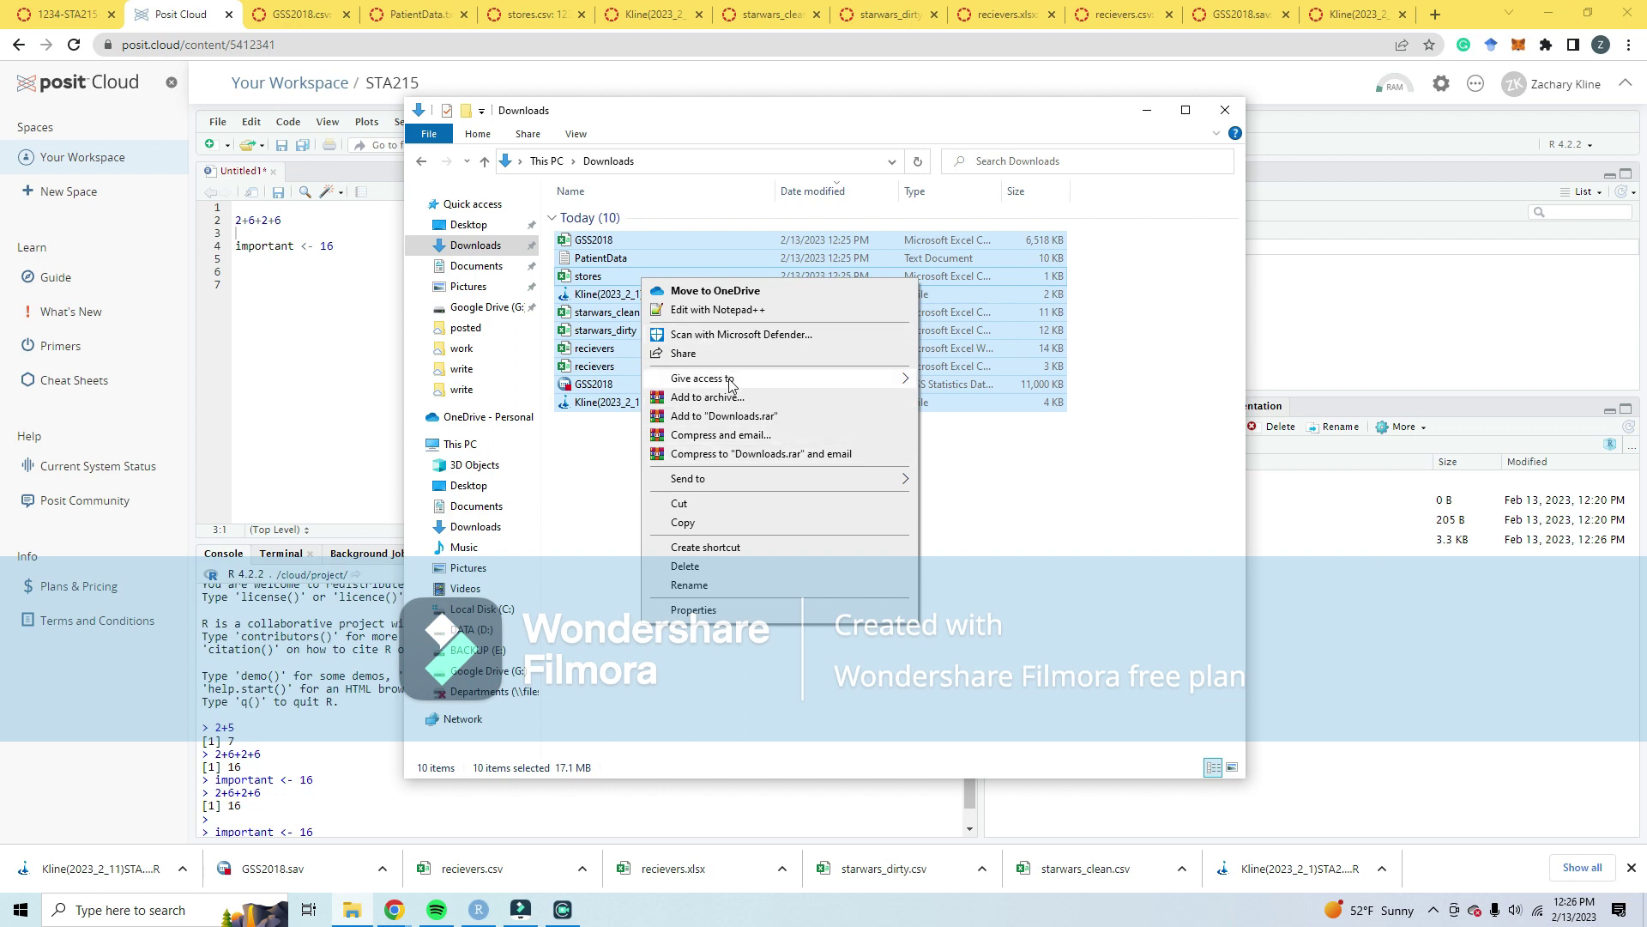
{"action": "mouse_move", "coordinate": [730, 378]}
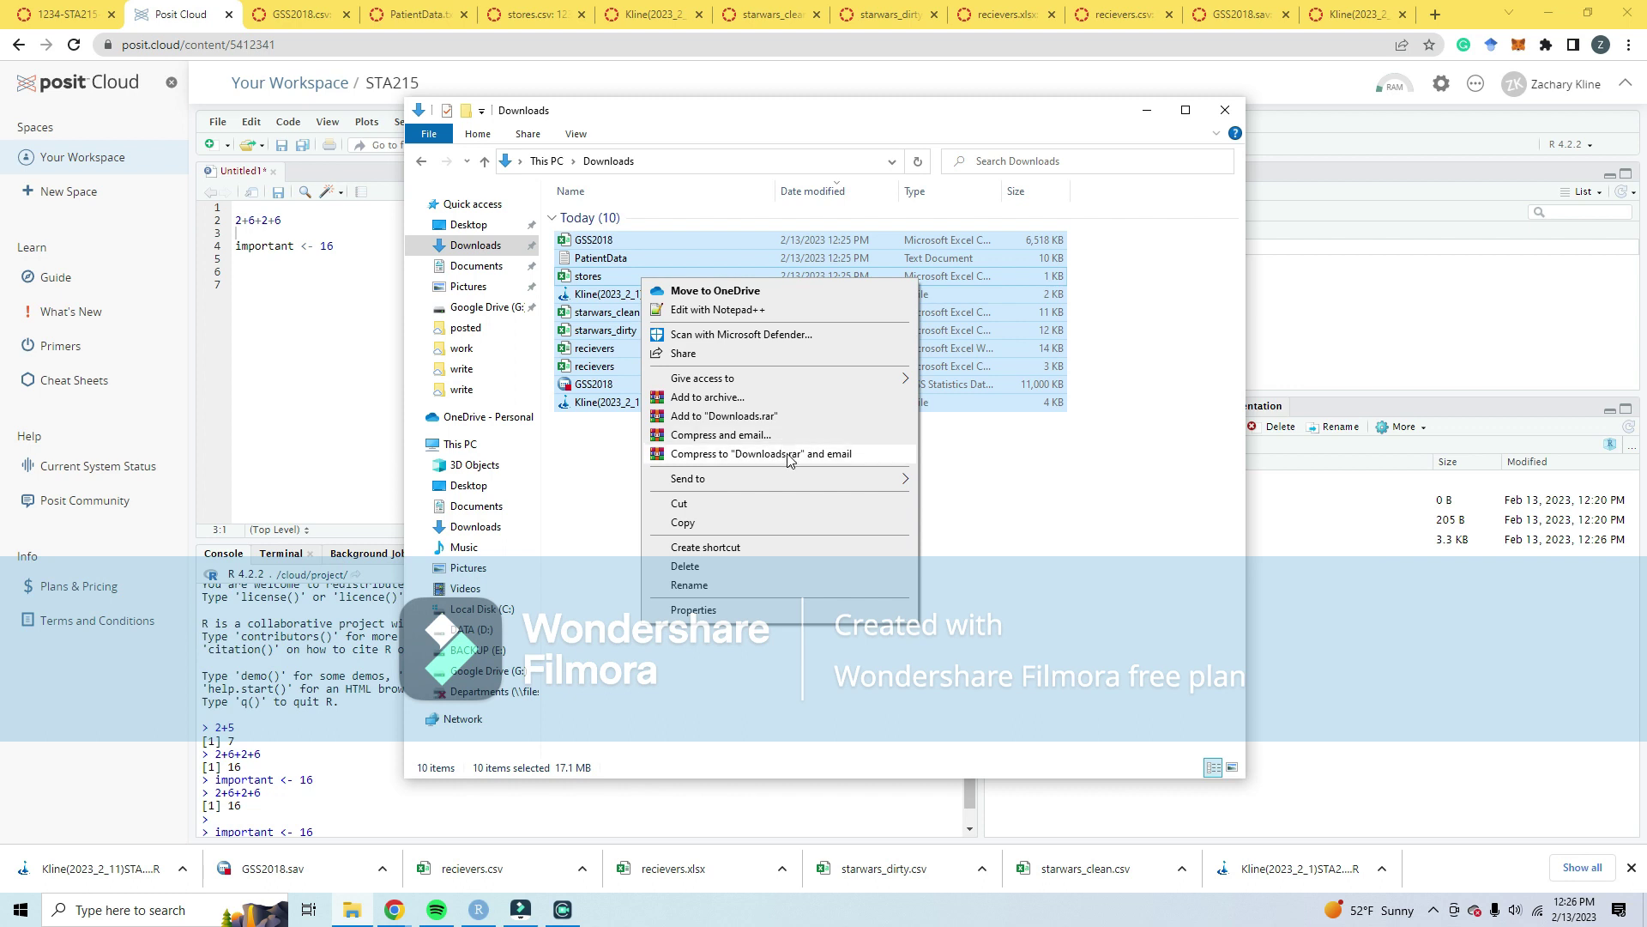
{"action": "mouse_move", "coordinate": [787, 480]}
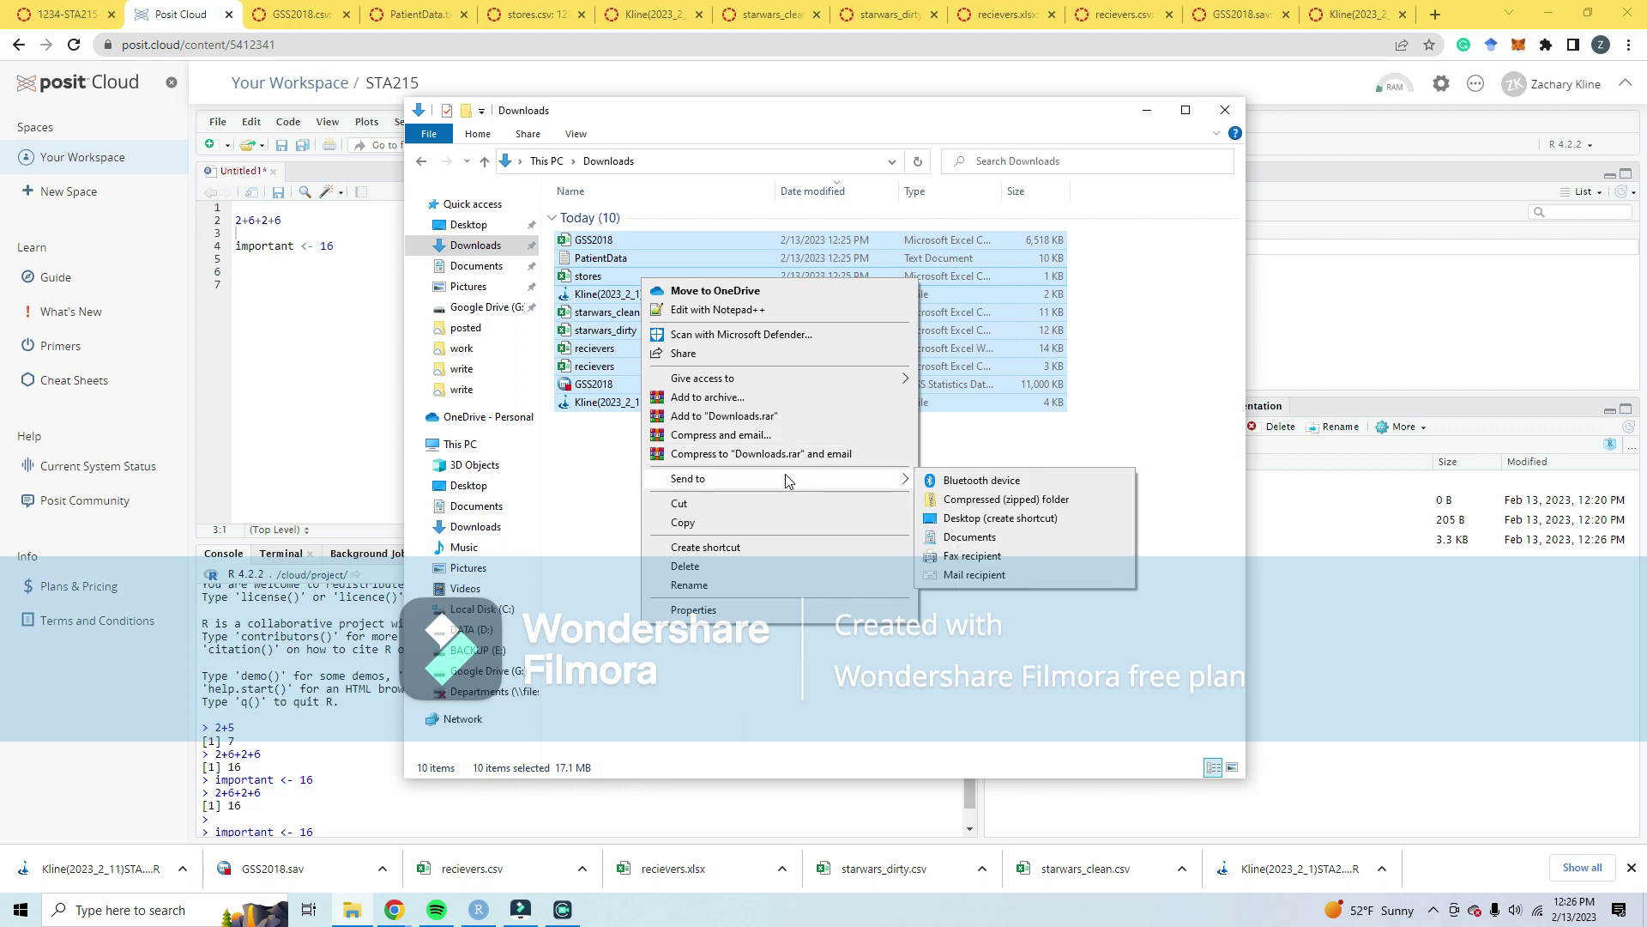
{"action": "left_click", "coordinate": [996, 502]}
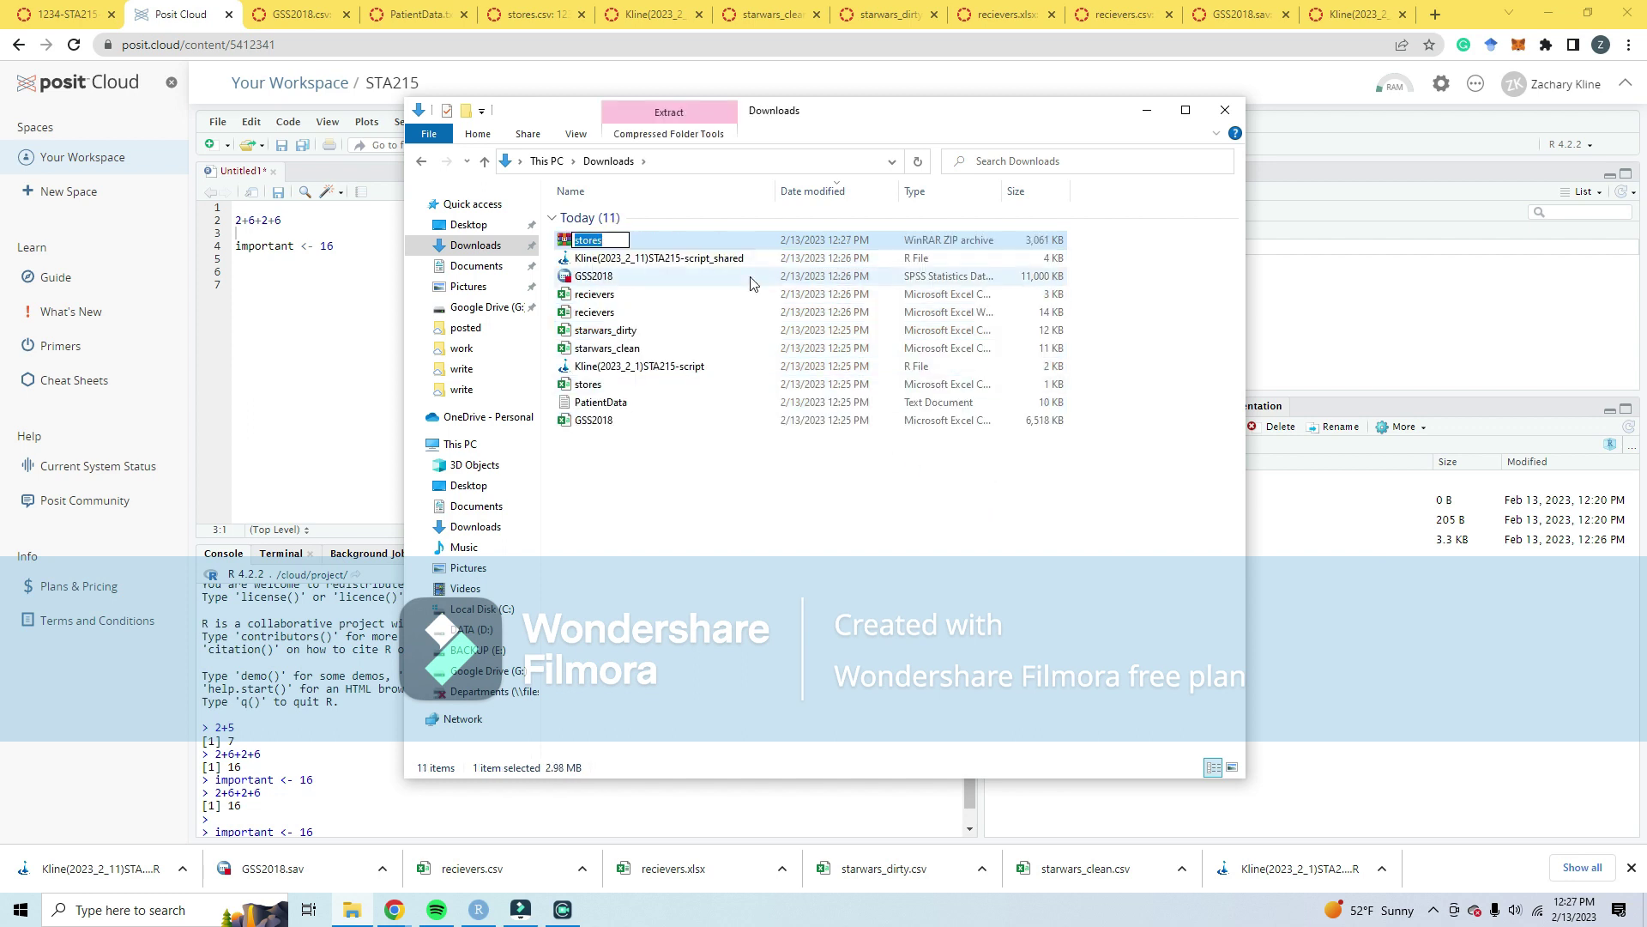
{"action": "type", "text": "sta"}
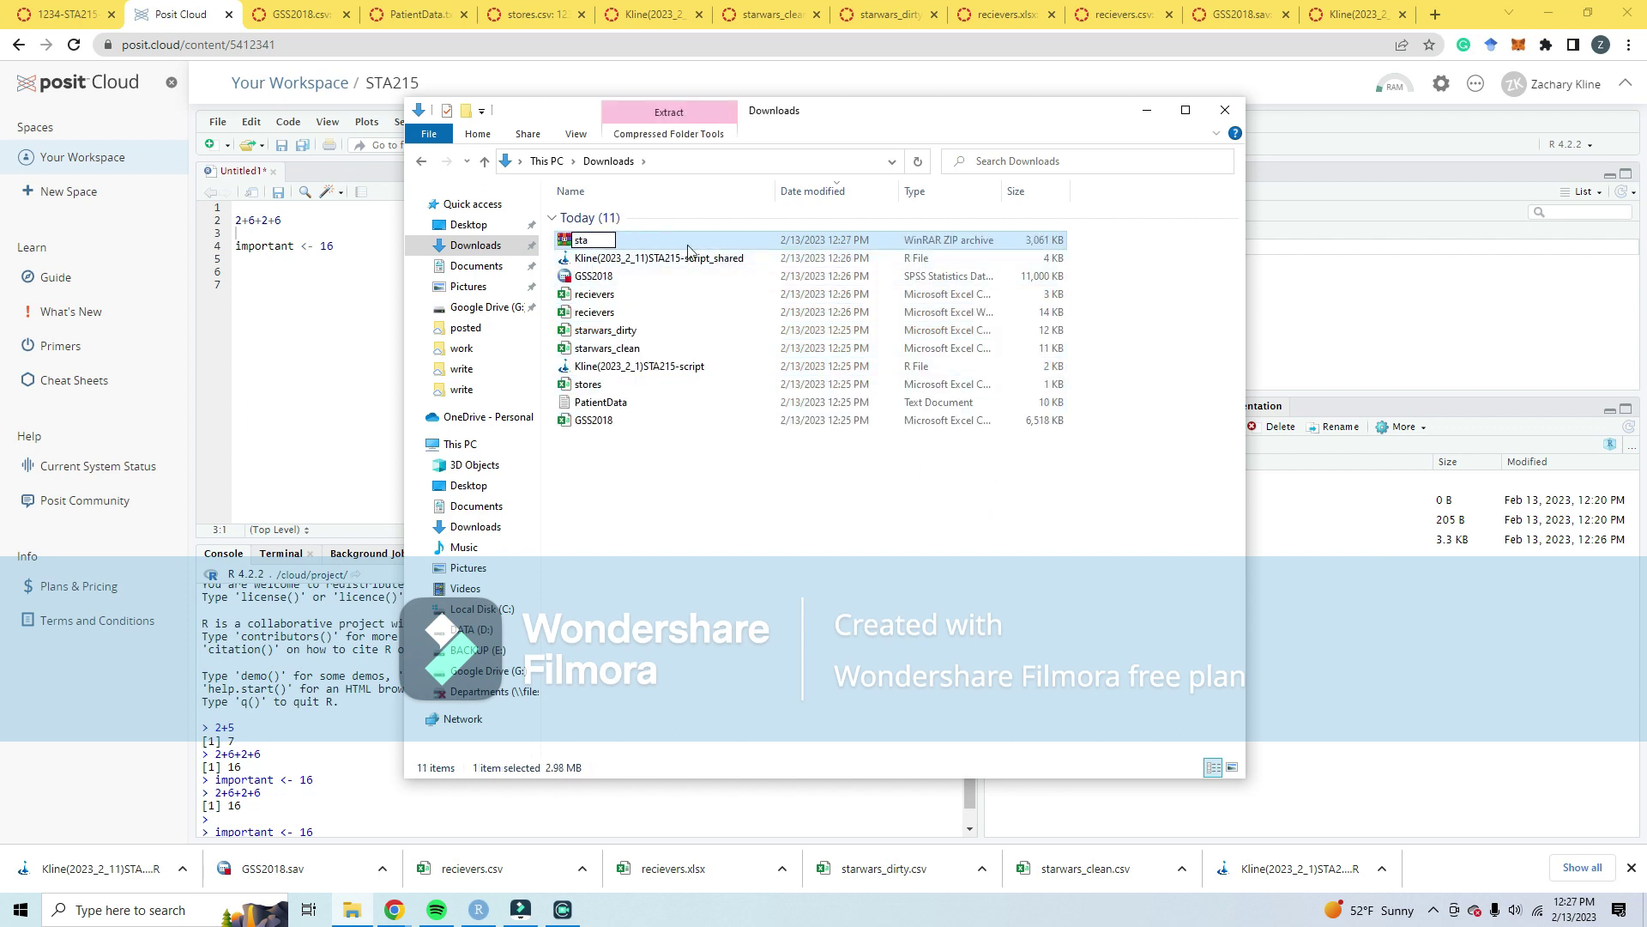
{"action": "type", "text": "datascripts"}
{"action": "key", "text": "Return"}
Step: Upload the stadatascripts zip from Downloads to the Posit Cloud project folder, allowing the existing shared script to be overwritten
{"action": "left_click", "coordinate": [1312, 270]}
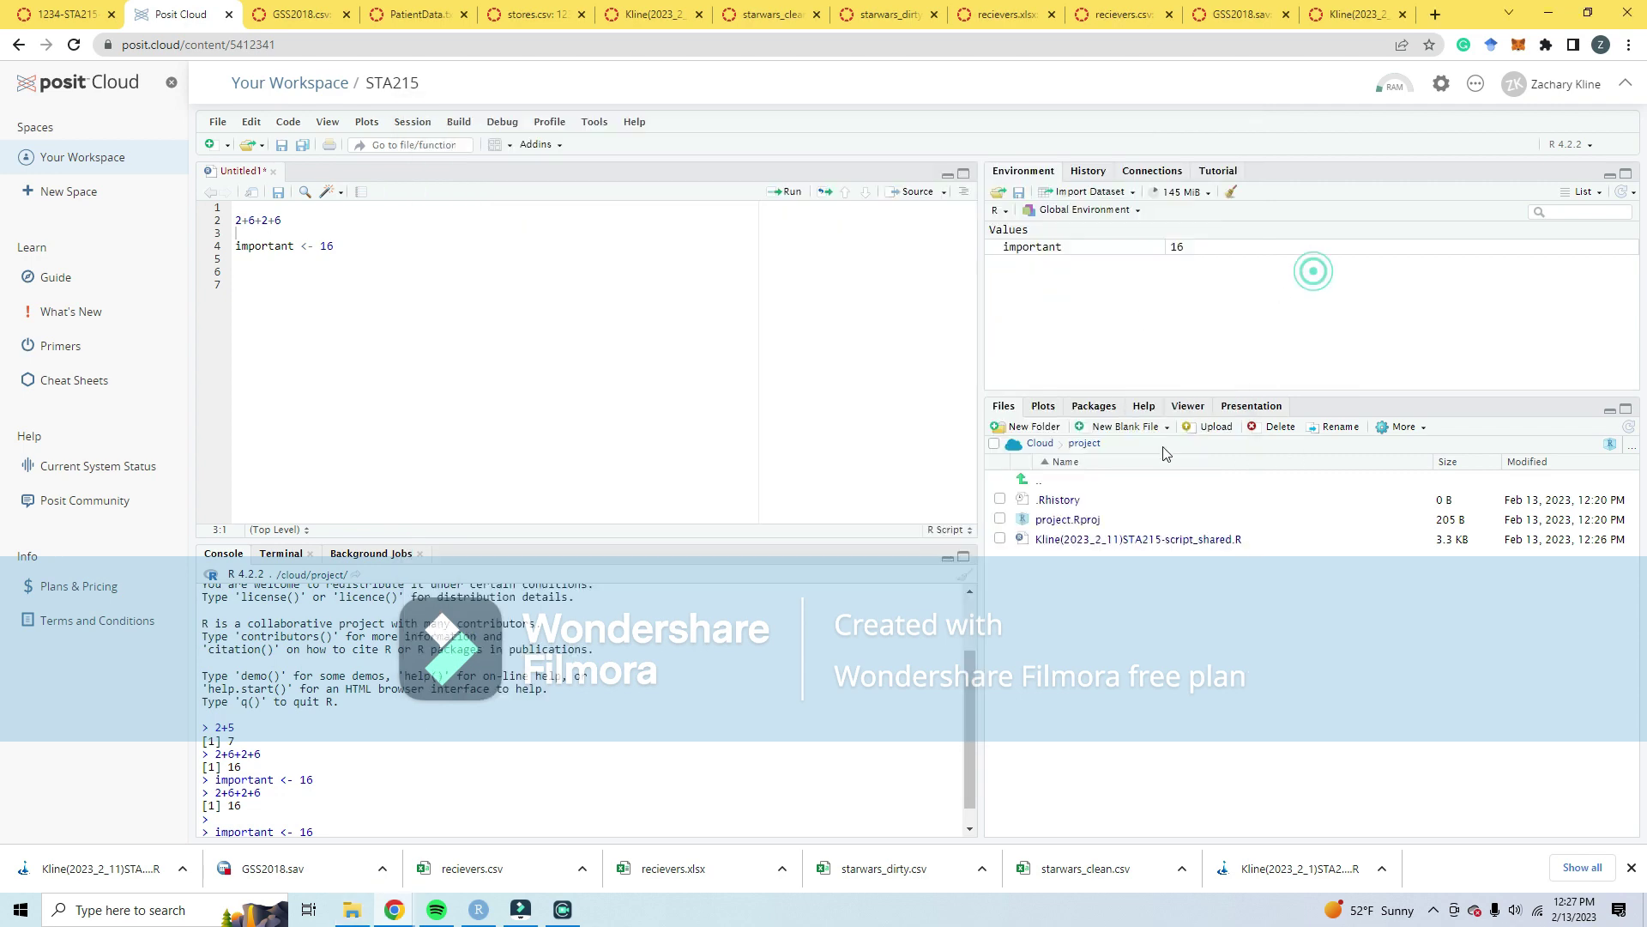
{"action": "left_click", "coordinate": [1208, 426]}
{"action": "left_click", "coordinate": [822, 385]}
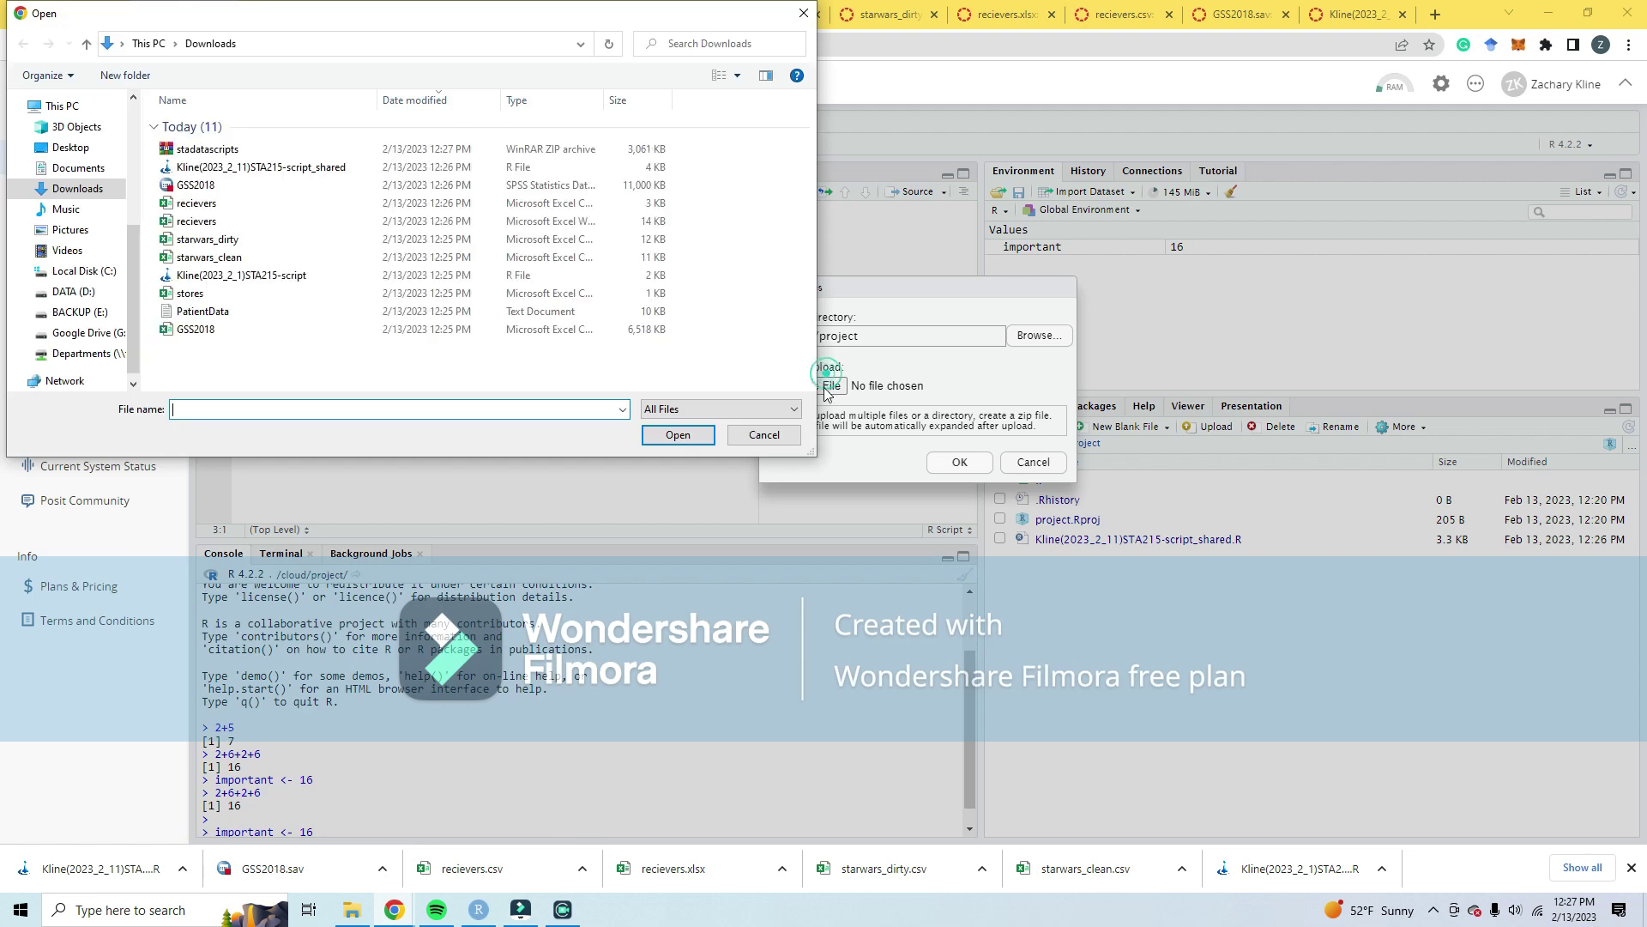
{"action": "double_click", "coordinate": [311, 152]}
{"action": "left_click", "coordinate": [959, 462]}
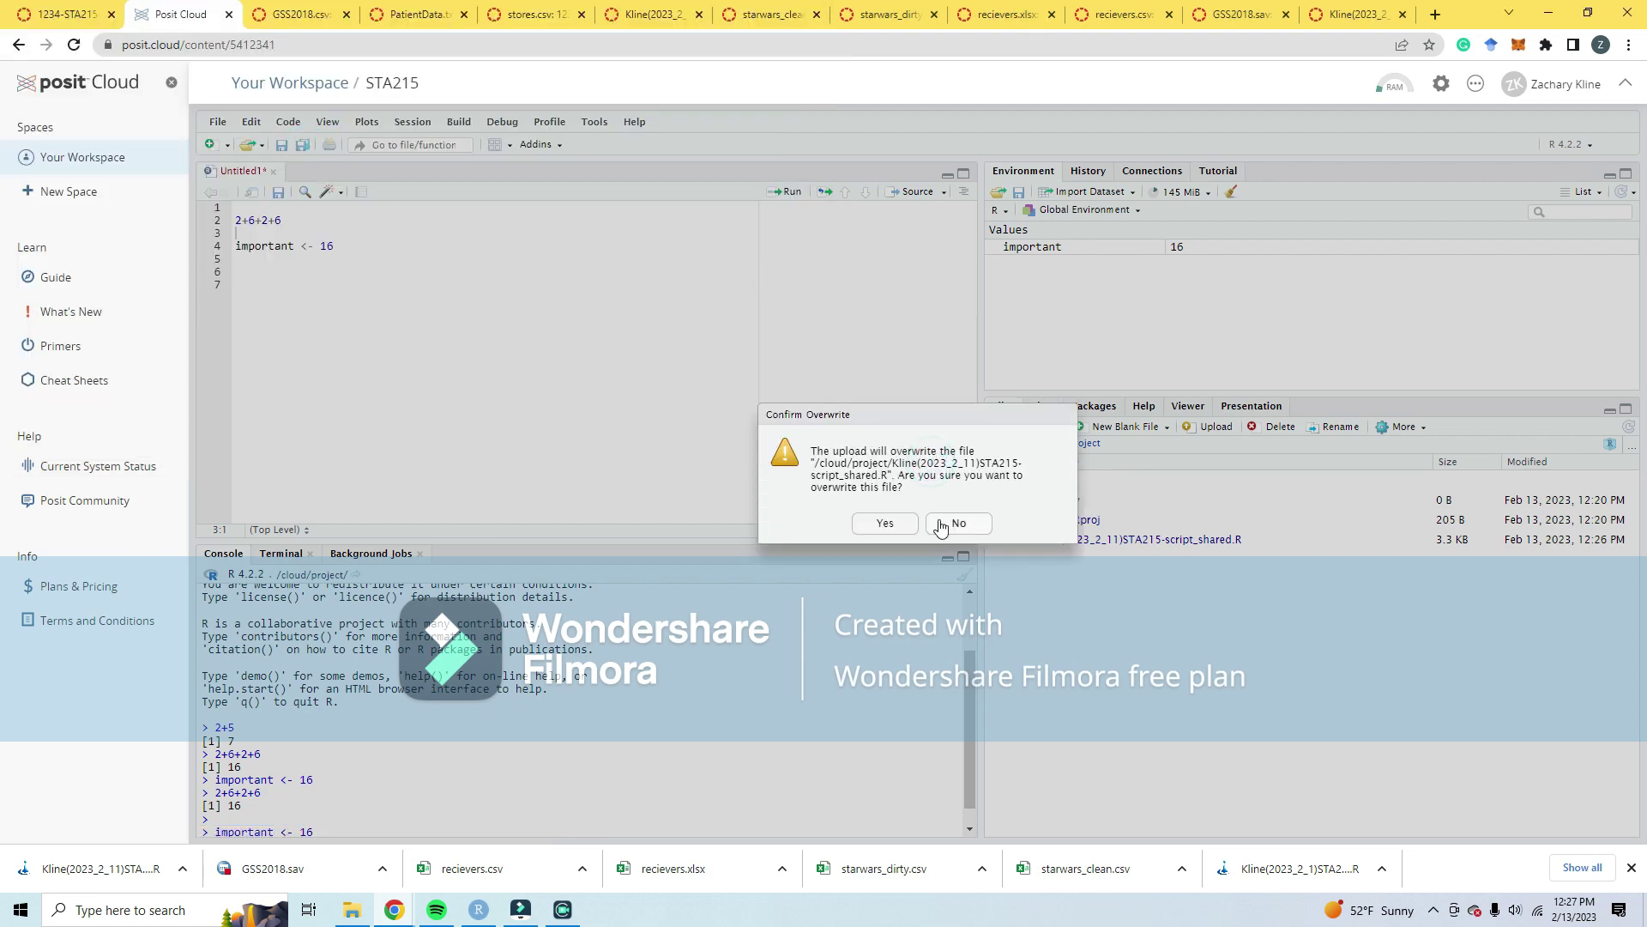
{"action": "left_click", "coordinate": [890, 531]}
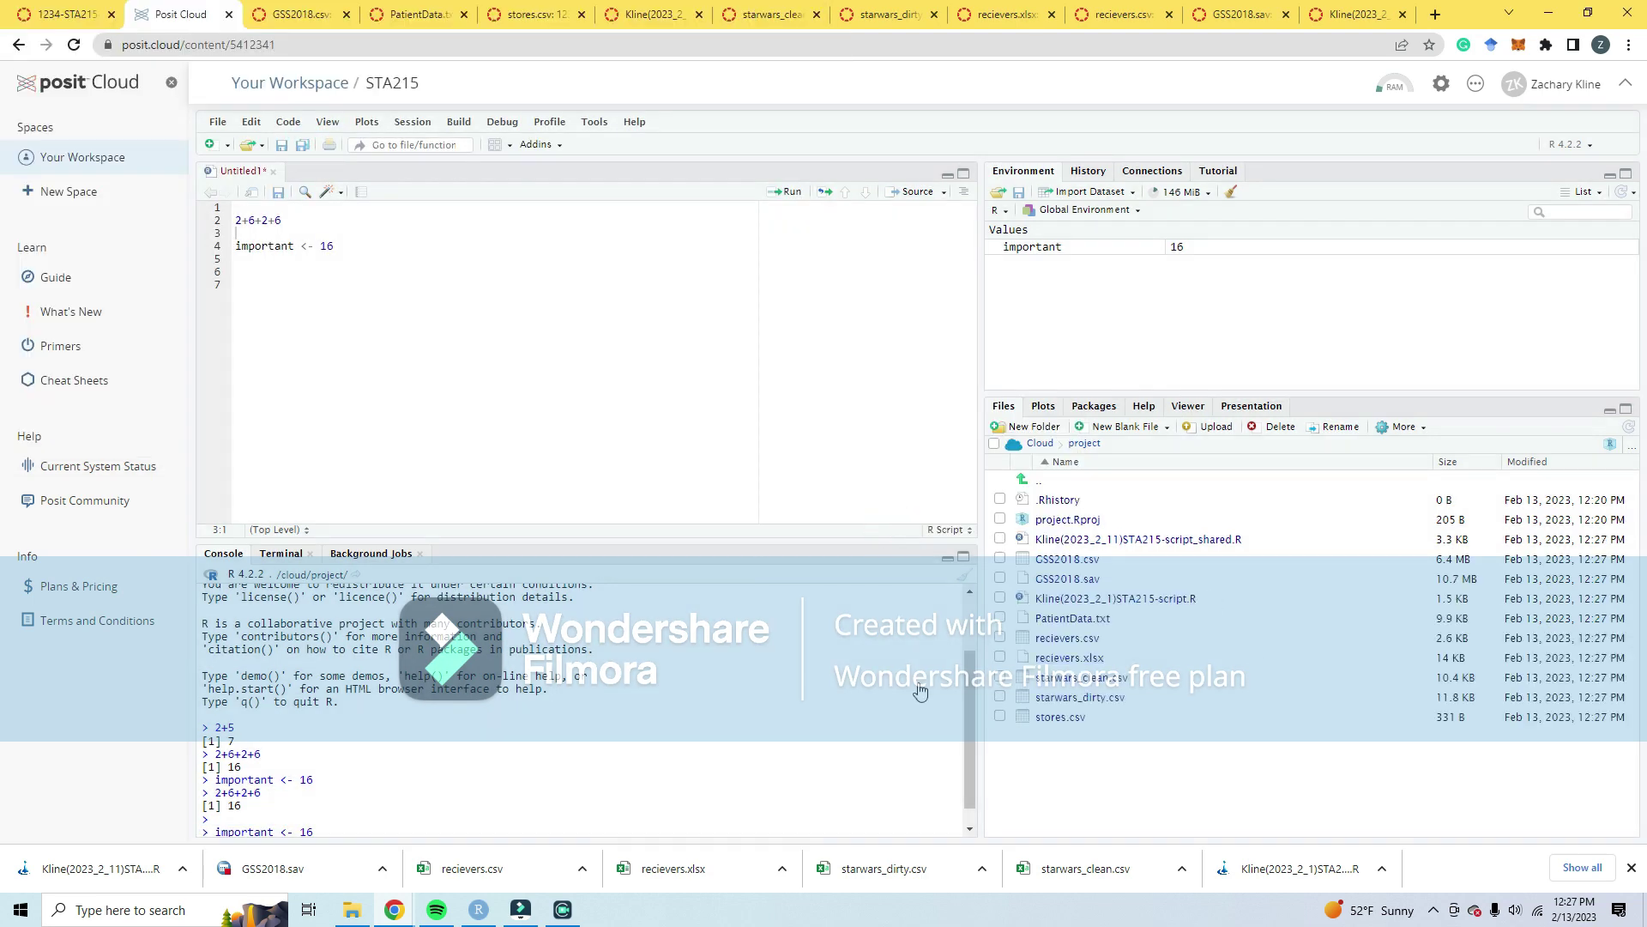
{"action": "key", "text": "F9"}
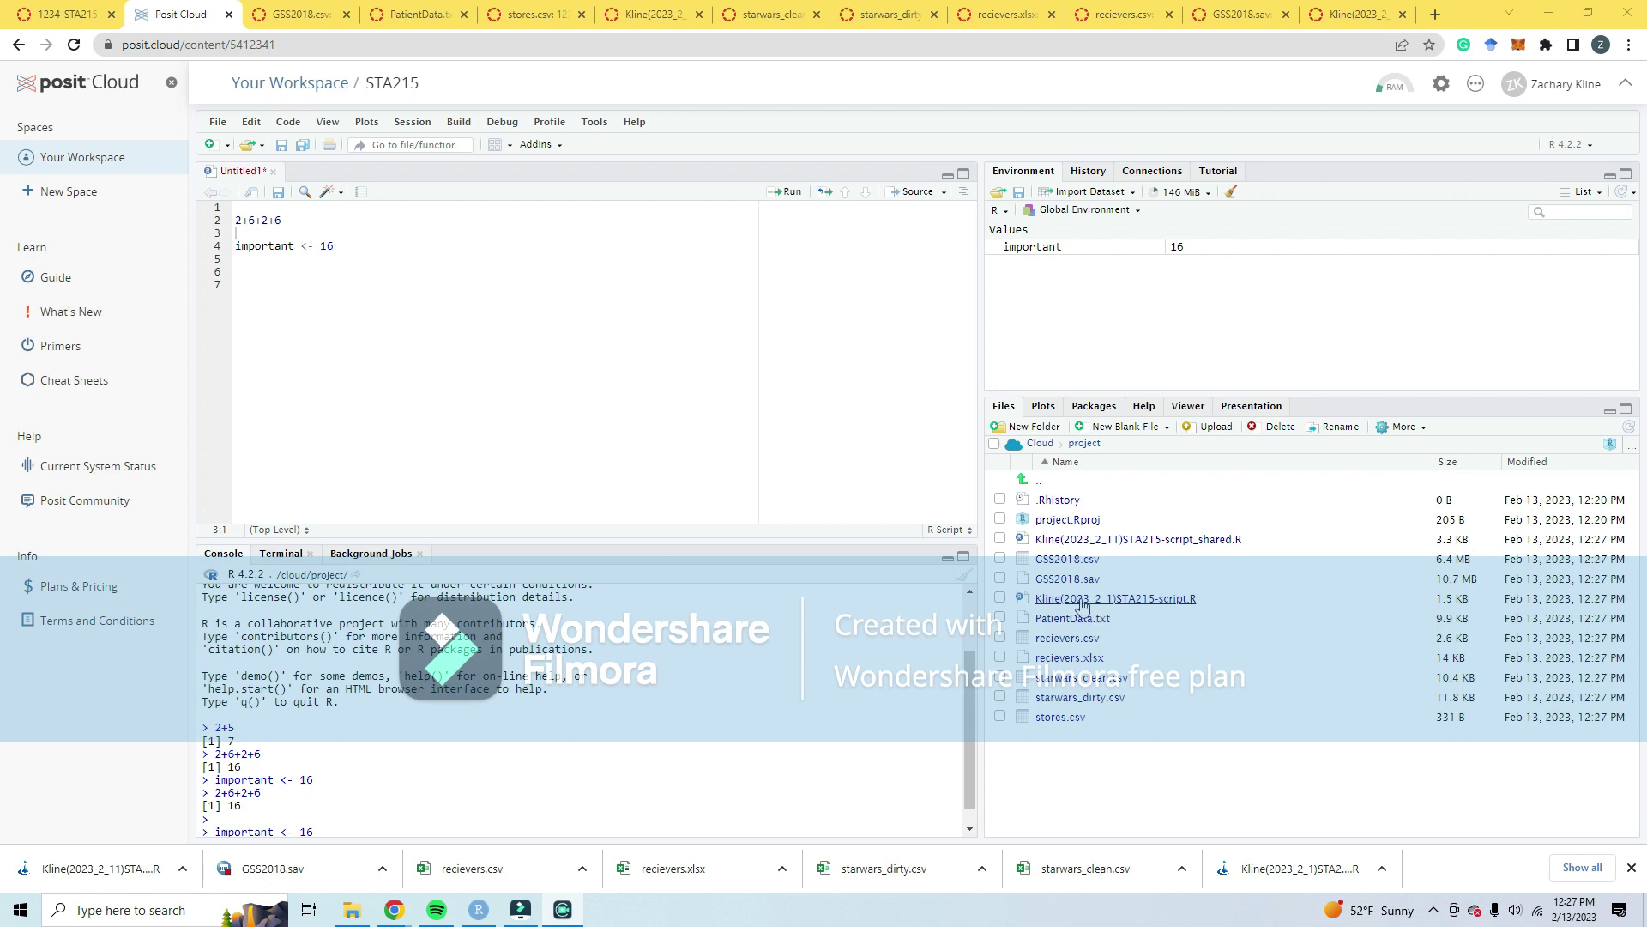
Step: Open the 2023_2_11 shared STA215 script and read through it, from the settings and packages to the probability and contingency tables section
{"action": "left_click", "coordinate": [1113, 541]}
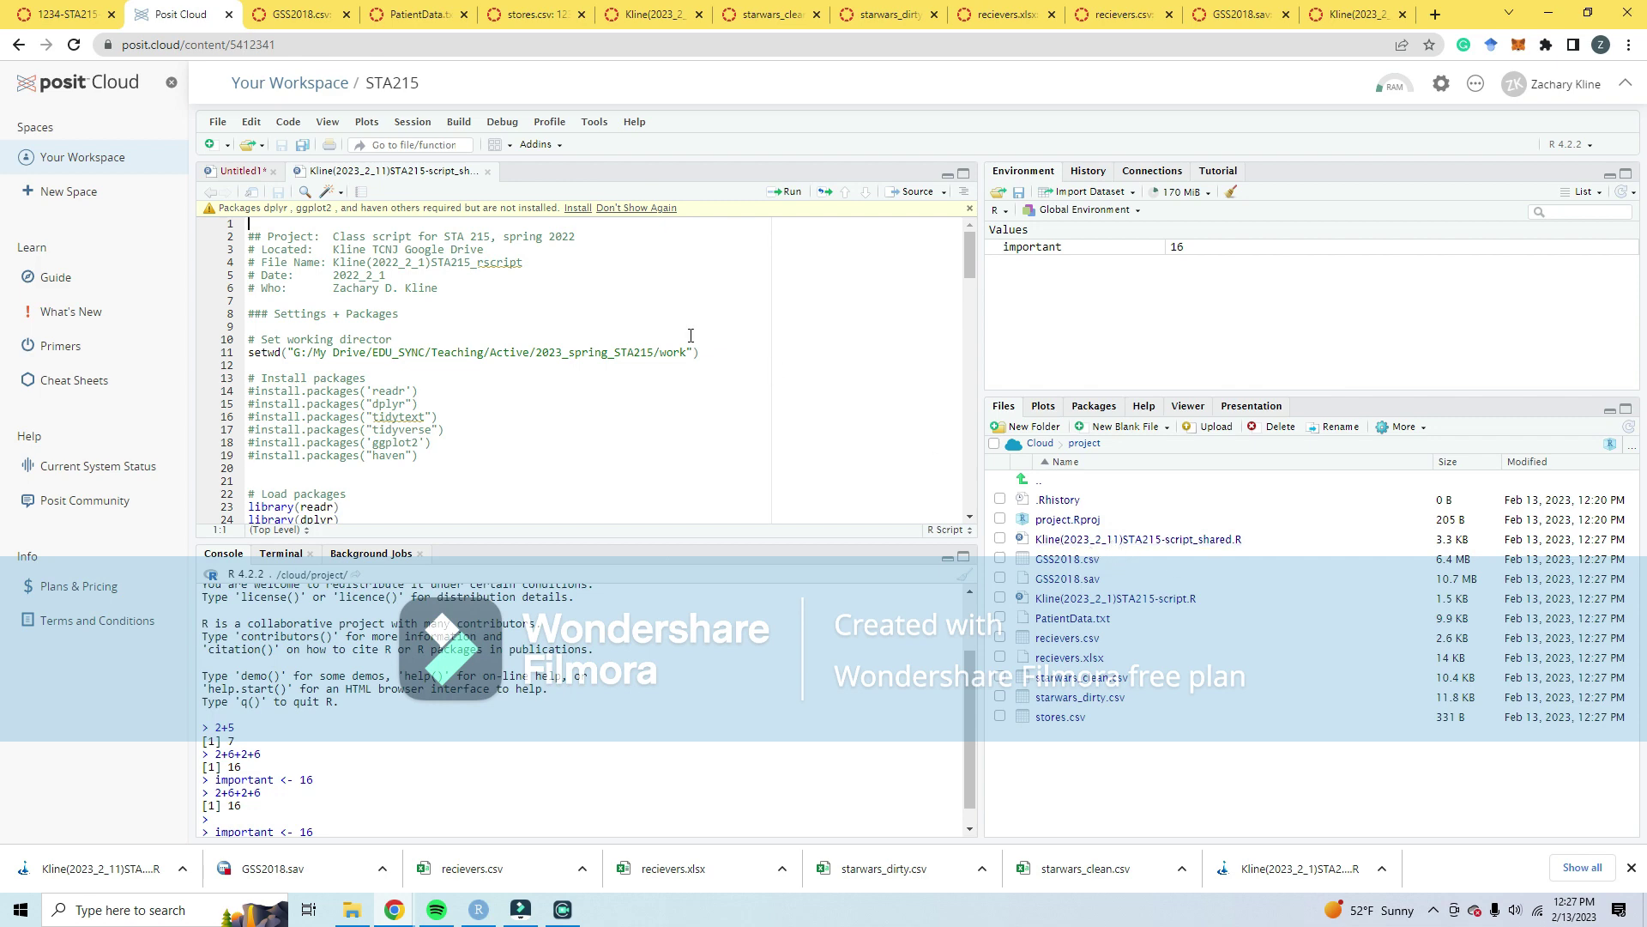
{"action": "scroll", "coordinate": [418, 321], "scroll_direction": "down", "scroll_amount": 16}
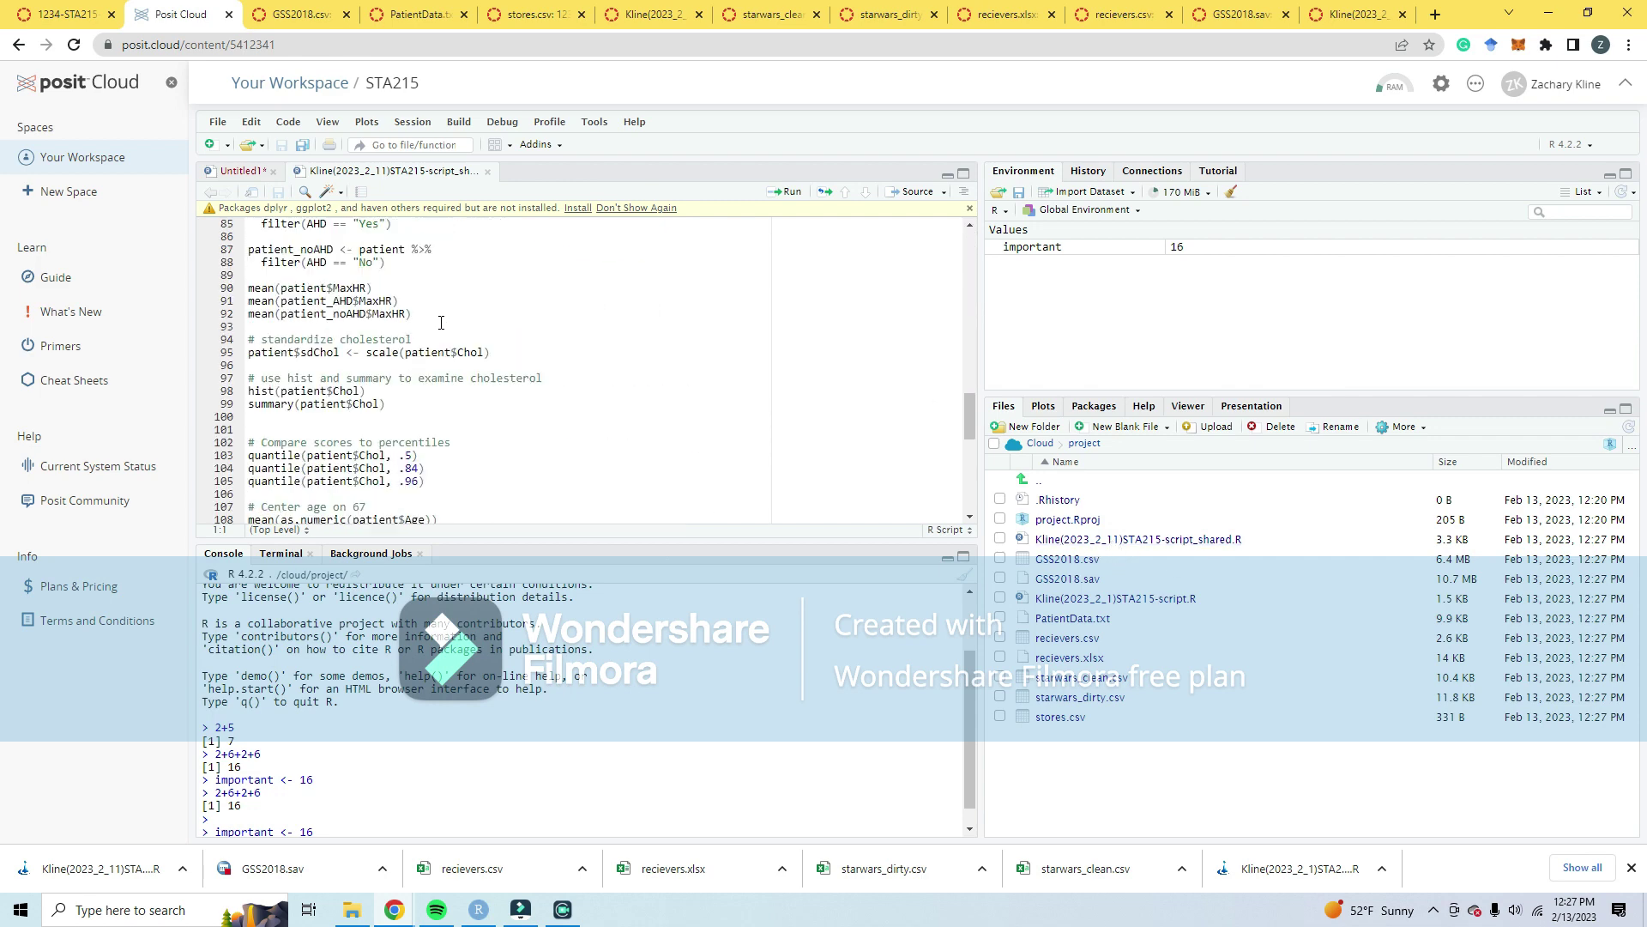
{"action": "scroll", "coordinate": [397, 322], "scroll_direction": "down", "scroll_amount": 3}
{"action": "scroll", "coordinate": [448, 424], "scroll_direction": "up", "scroll_amount": 15}
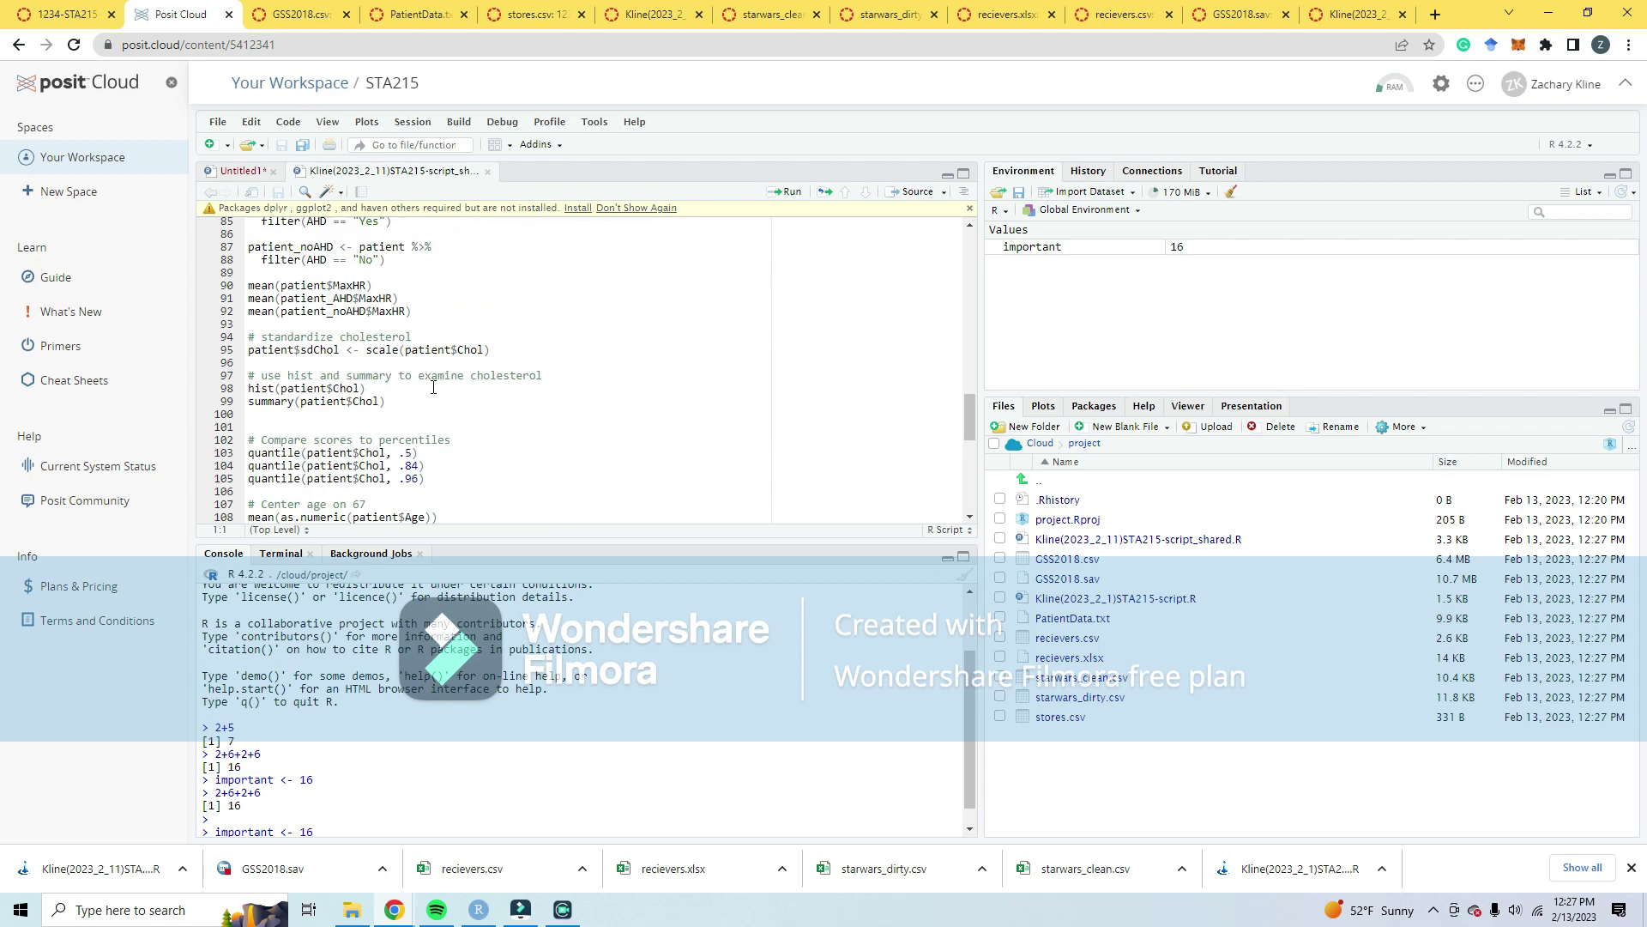
{"action": "scroll", "coordinate": [427, 344], "scroll_direction": "up", "scroll_amount": 1}
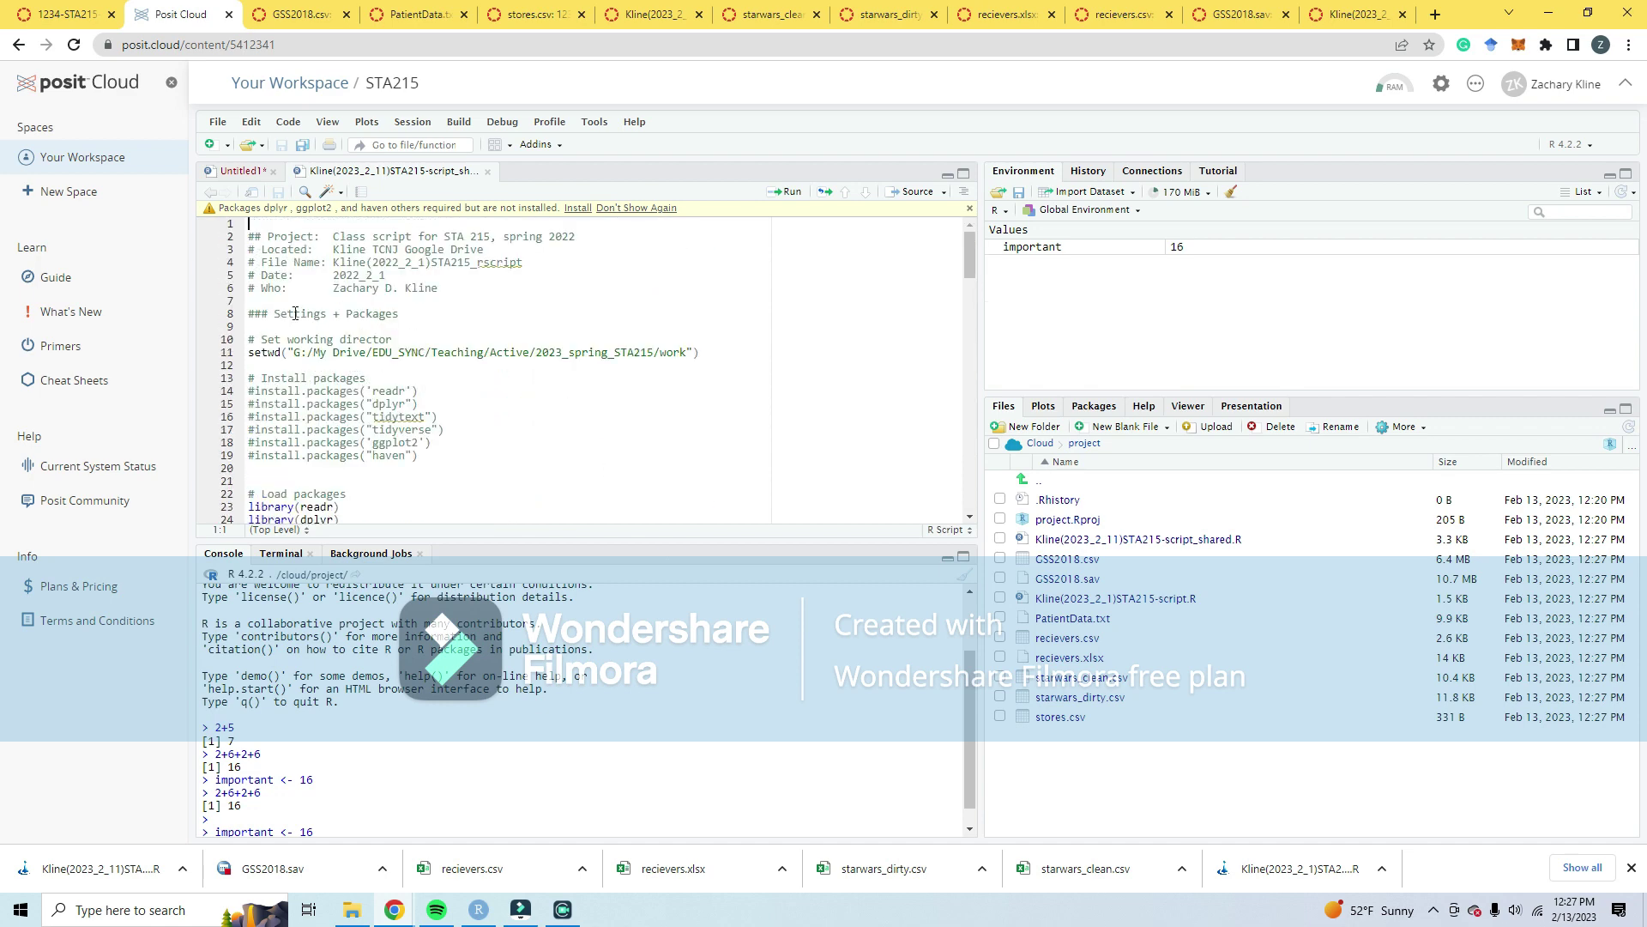
{"action": "scroll", "coordinate": [446, 308], "scroll_direction": "down", "scroll_amount": 15}
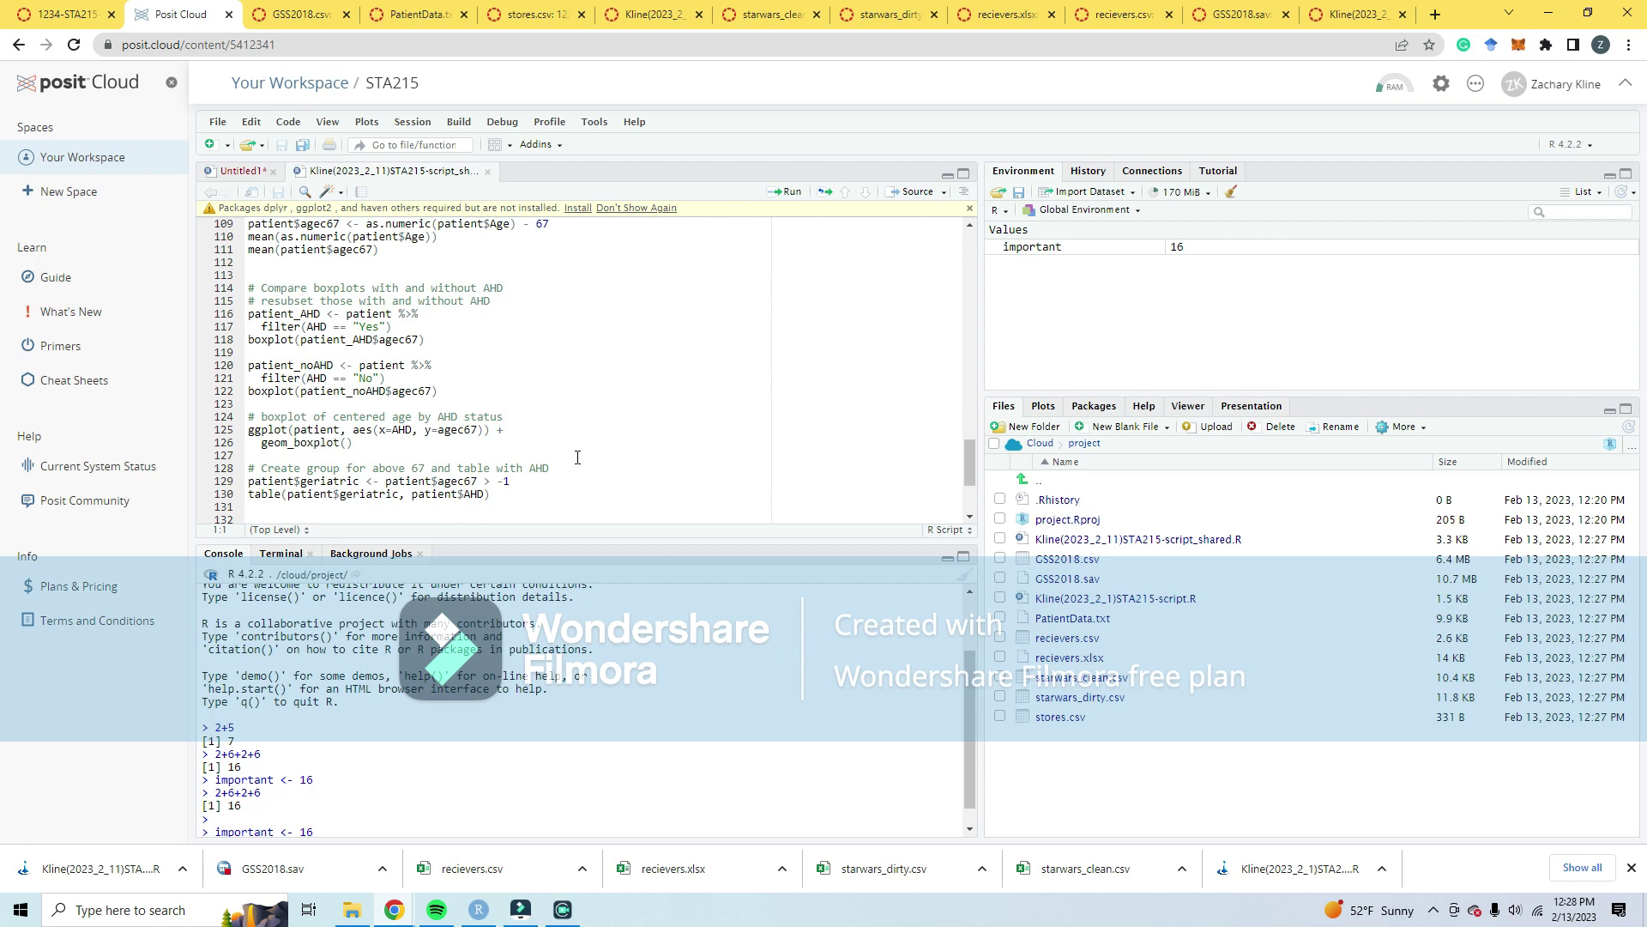
{"action": "scroll", "coordinate": [573, 395], "scroll_direction": "down", "scroll_amount": 3}
{"action": "scroll", "coordinate": [455, 429], "scroll_direction": "up", "scroll_amount": 5}
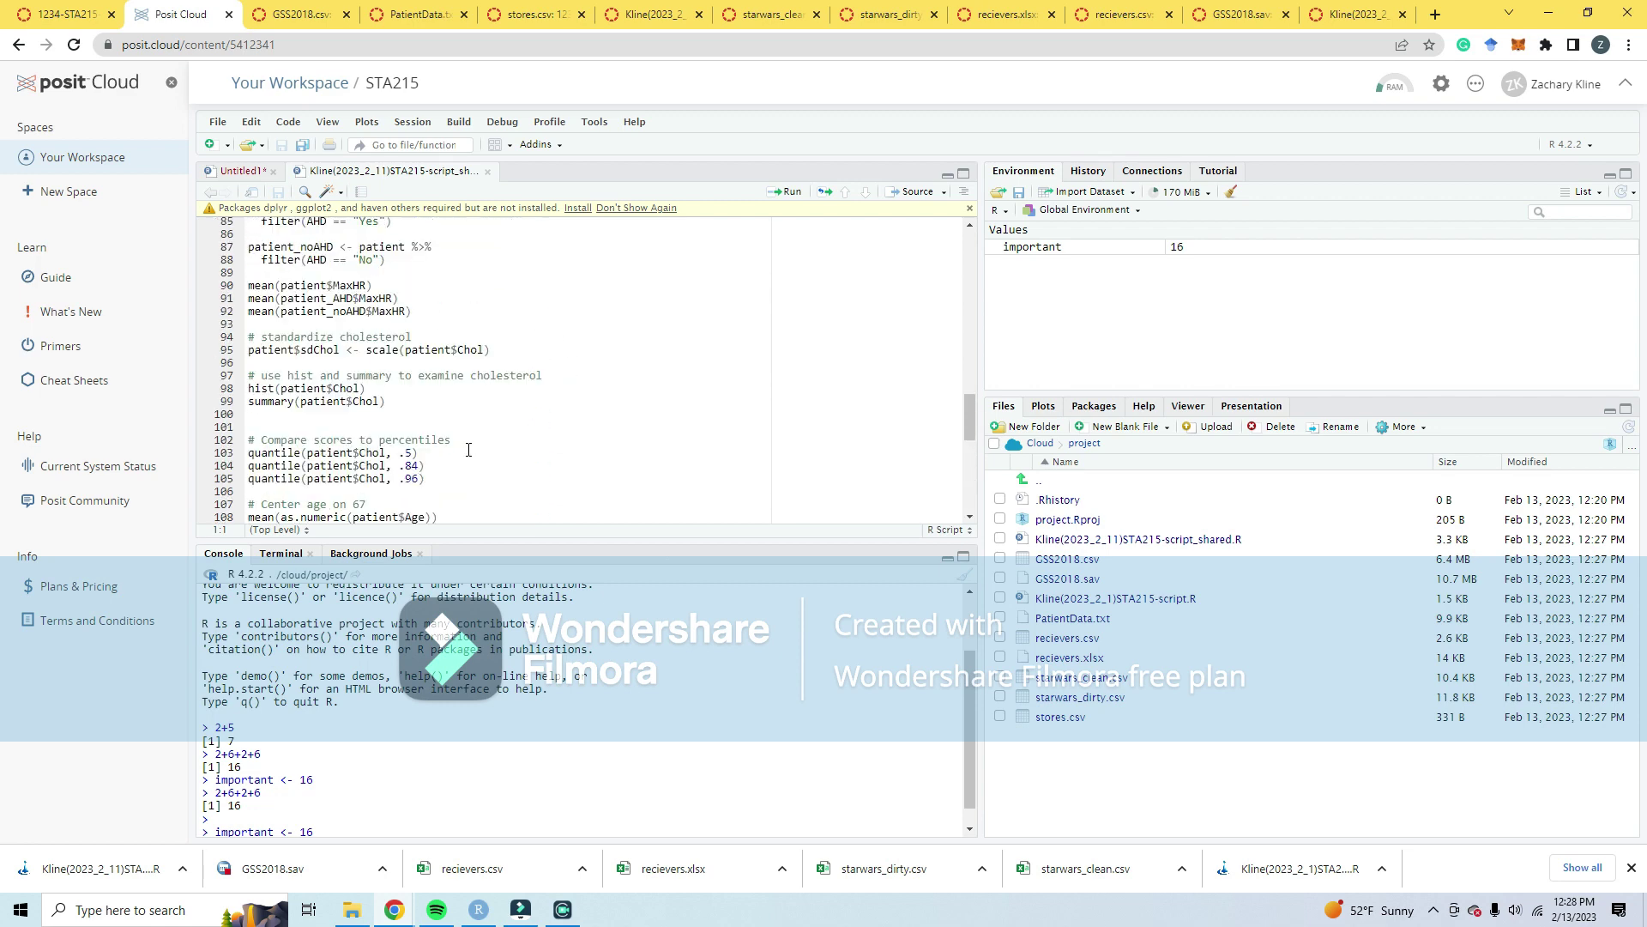
{"action": "scroll", "coordinate": [449, 369], "scroll_direction": "down", "scroll_amount": 4}
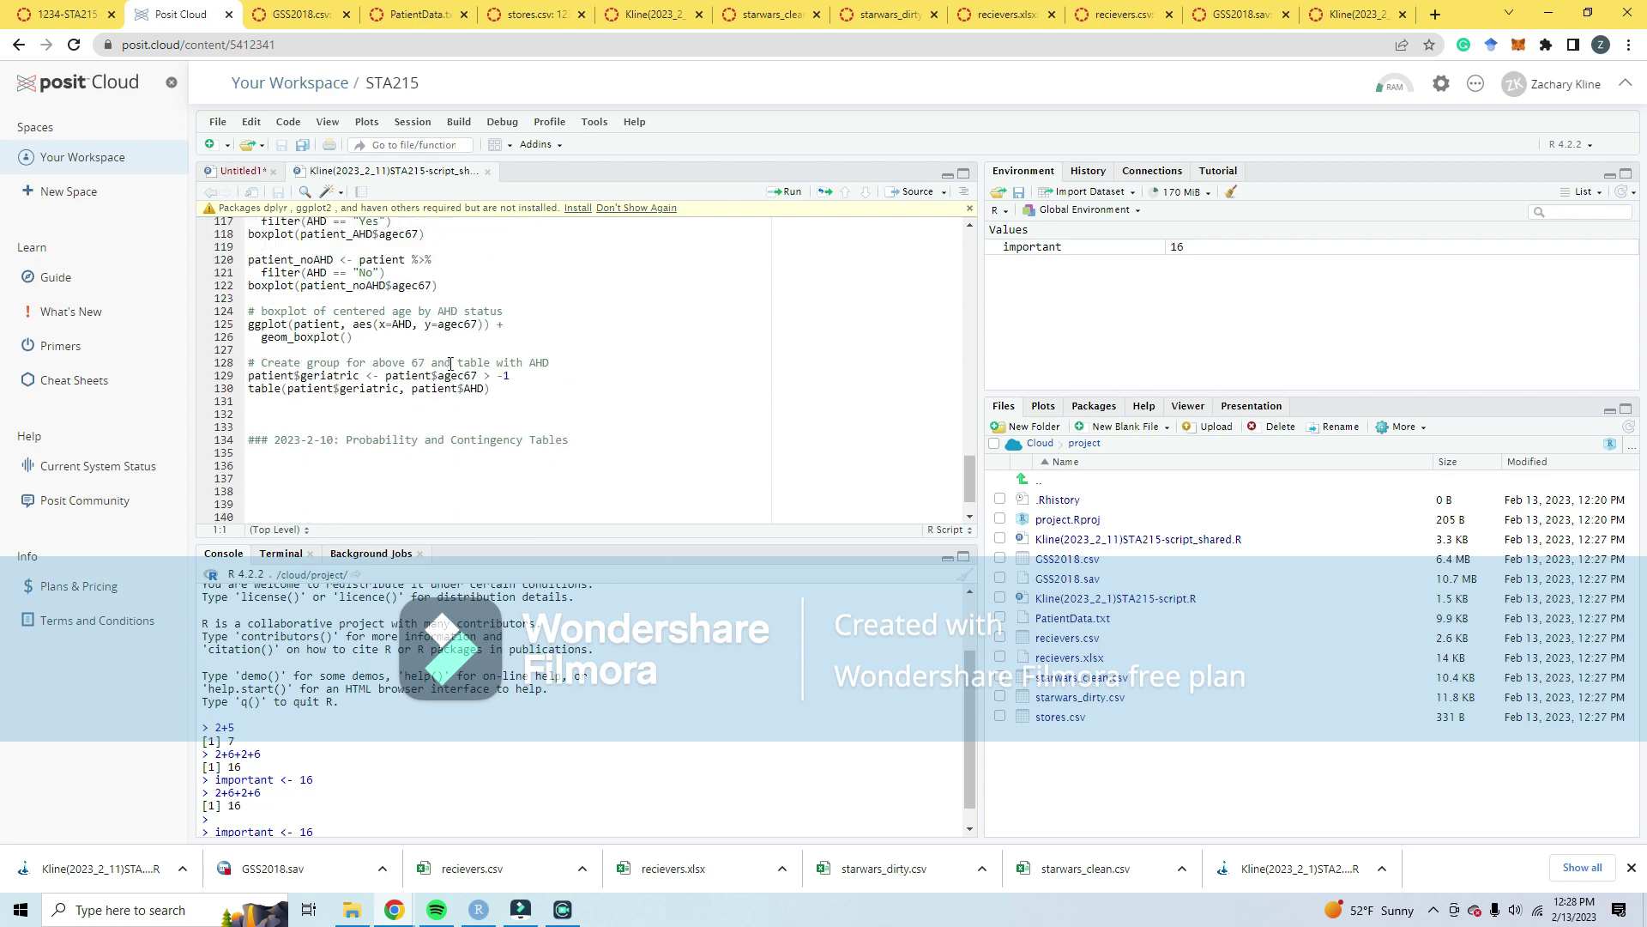
{"action": "scroll", "coordinate": [361, 420], "scroll_direction": "up", "scroll_amount": 4}
{"action": "scroll", "coordinate": [361, 429], "scroll_direction": "down", "scroll_amount": 4}
{"action": "scroll", "coordinate": [347, 343], "scroll_direction": "up", "scroll_amount": 4}
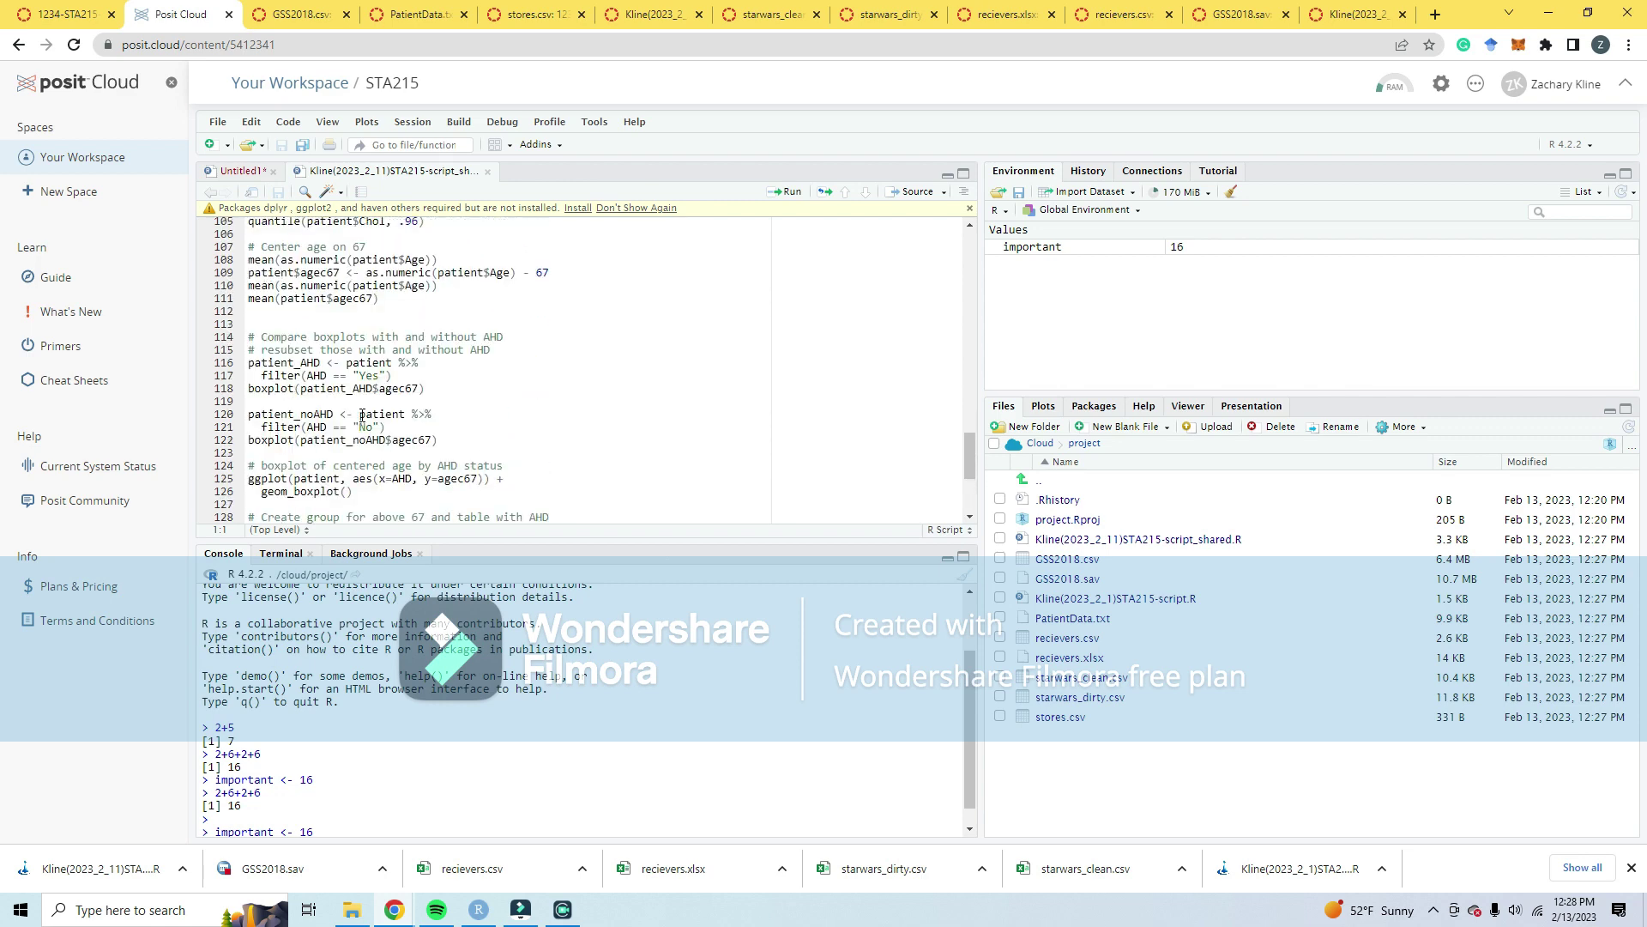
{"action": "scroll", "coordinate": [387, 232], "scroll_direction": "up", "scroll_amount": 4}
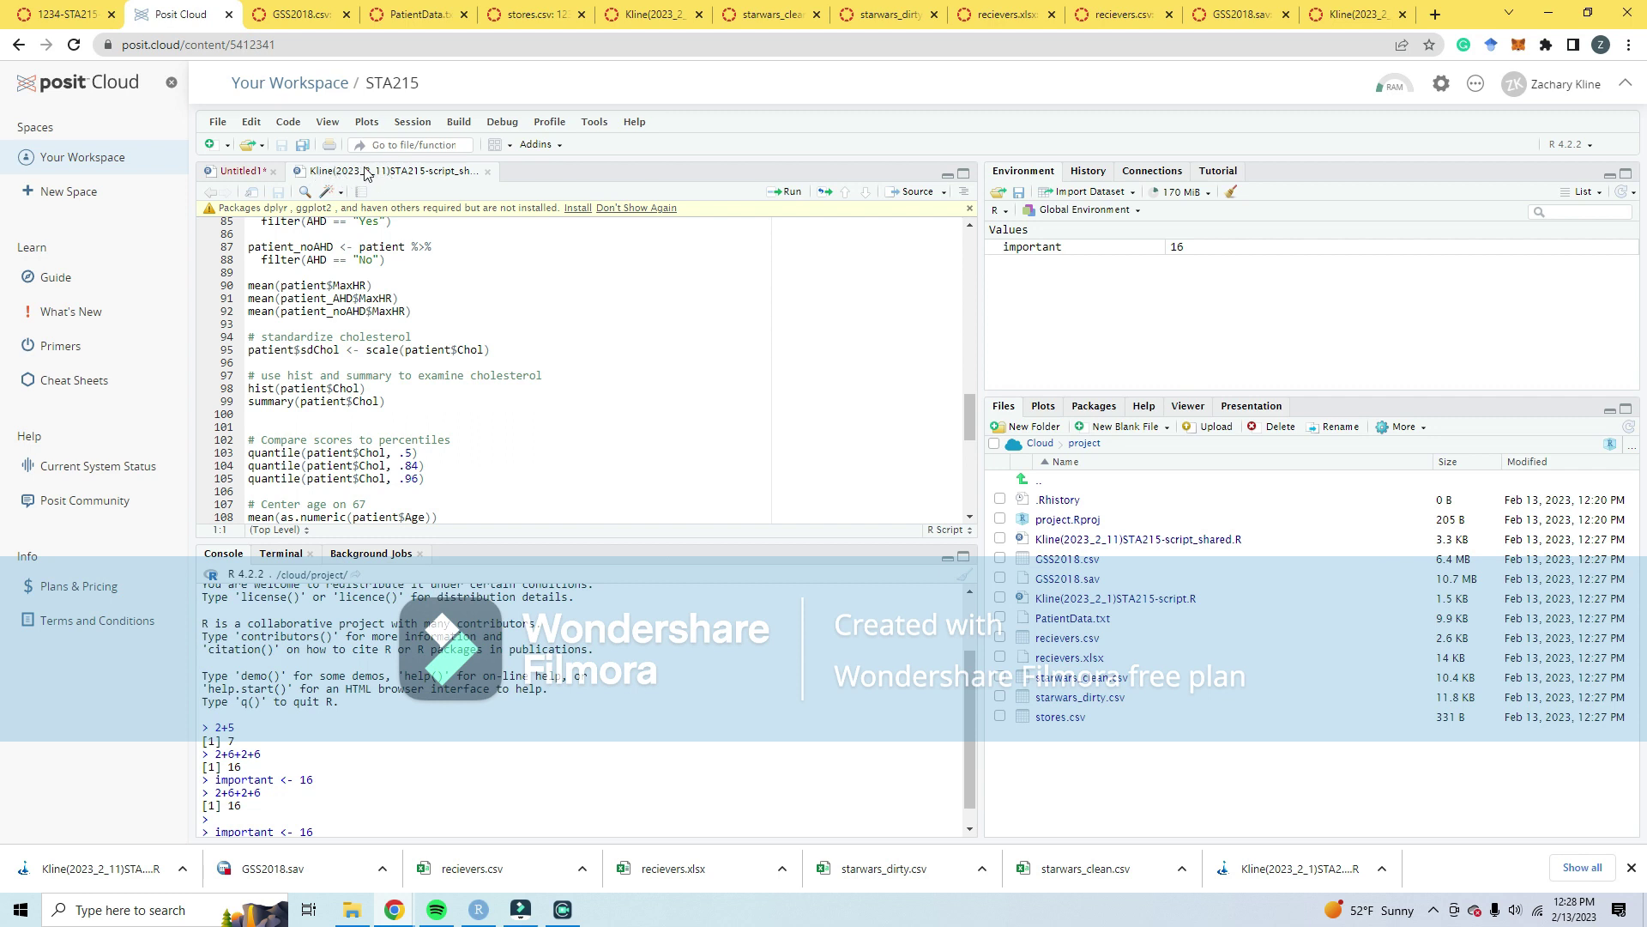
Step: Start saving the shared script as a copy, replacing the surname at the beginning of the file name with the student's own
{"action": "left_click", "coordinate": [218, 121]}
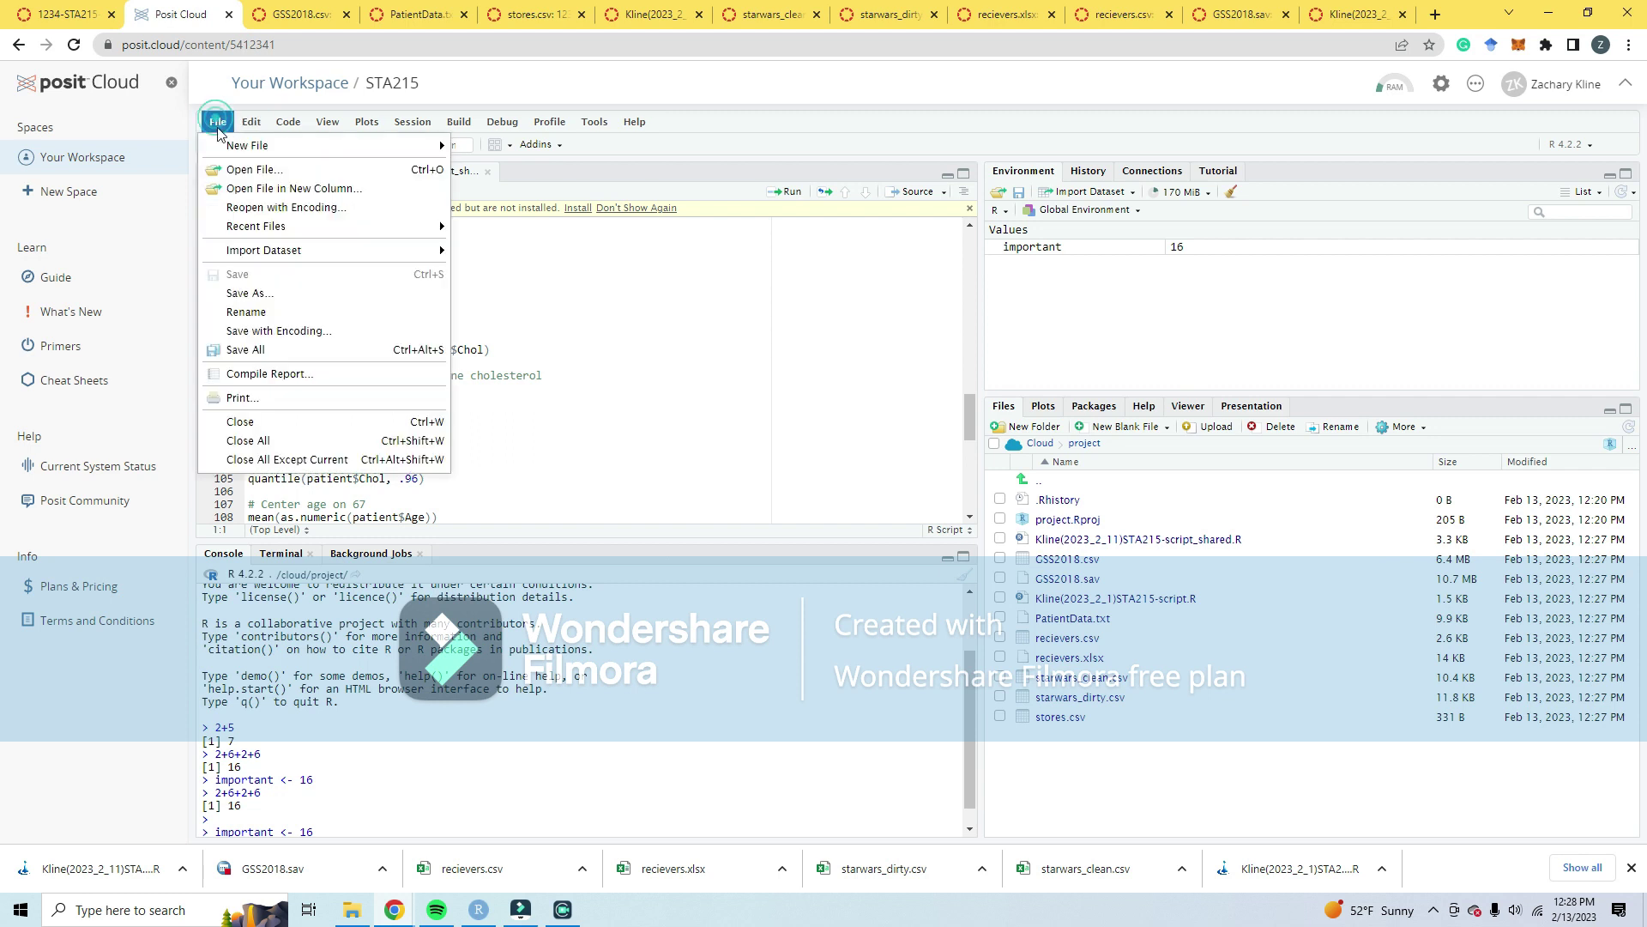
{"action": "left_click", "coordinate": [682, 358]}
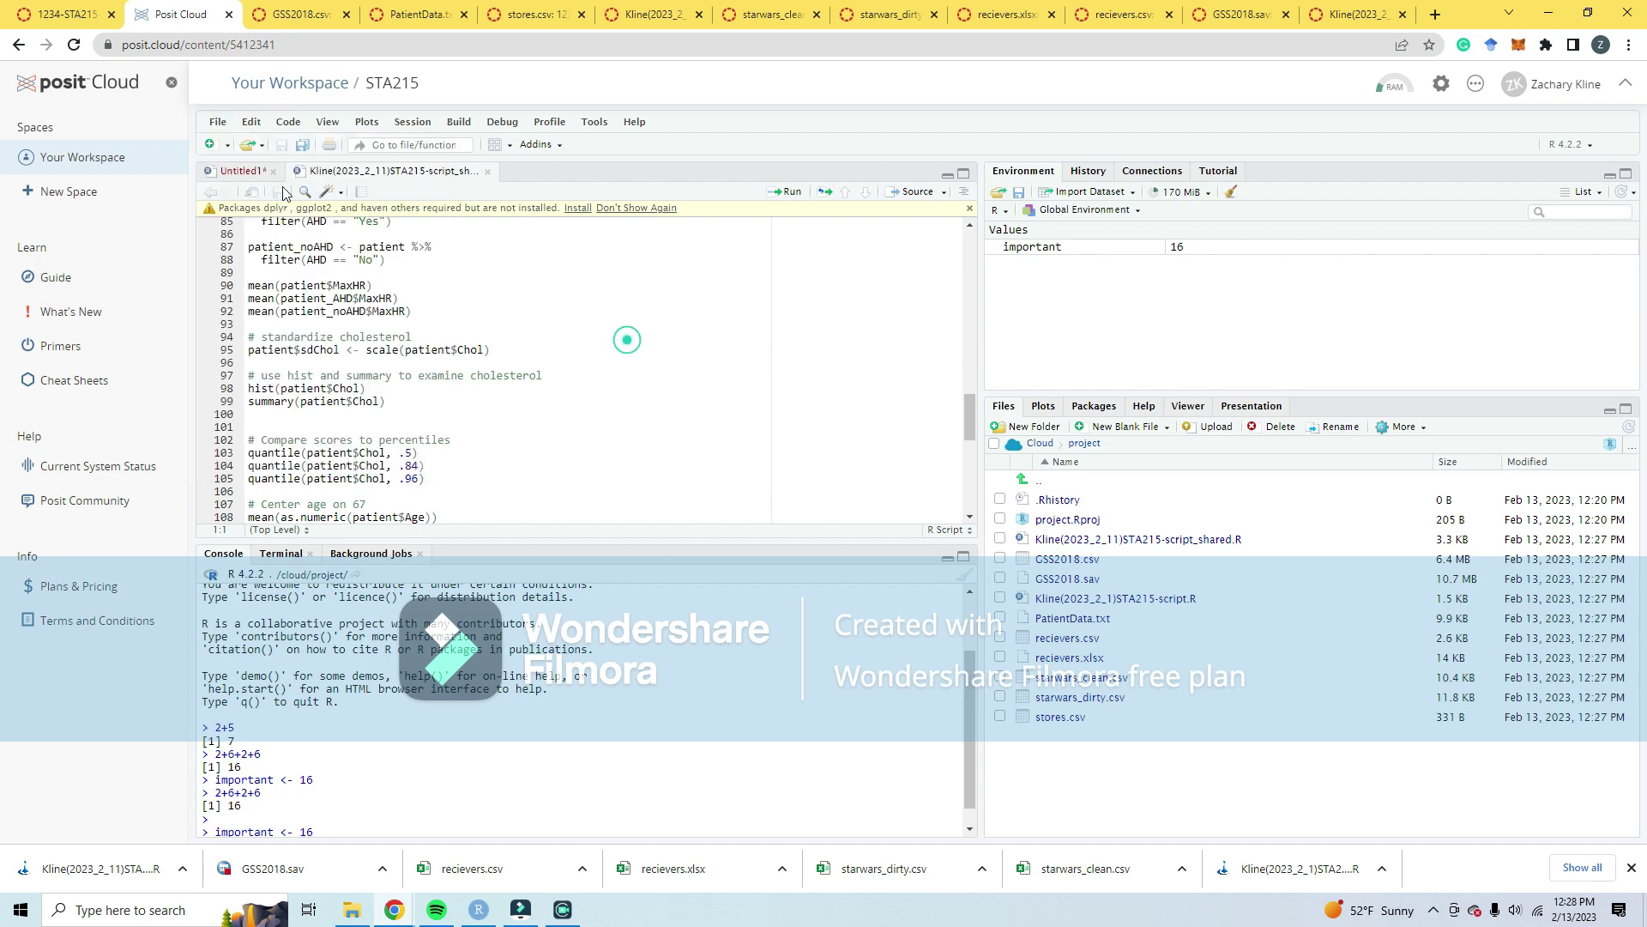
{"action": "left_click", "coordinate": [225, 125]}
{"action": "left_click", "coordinate": [257, 294]}
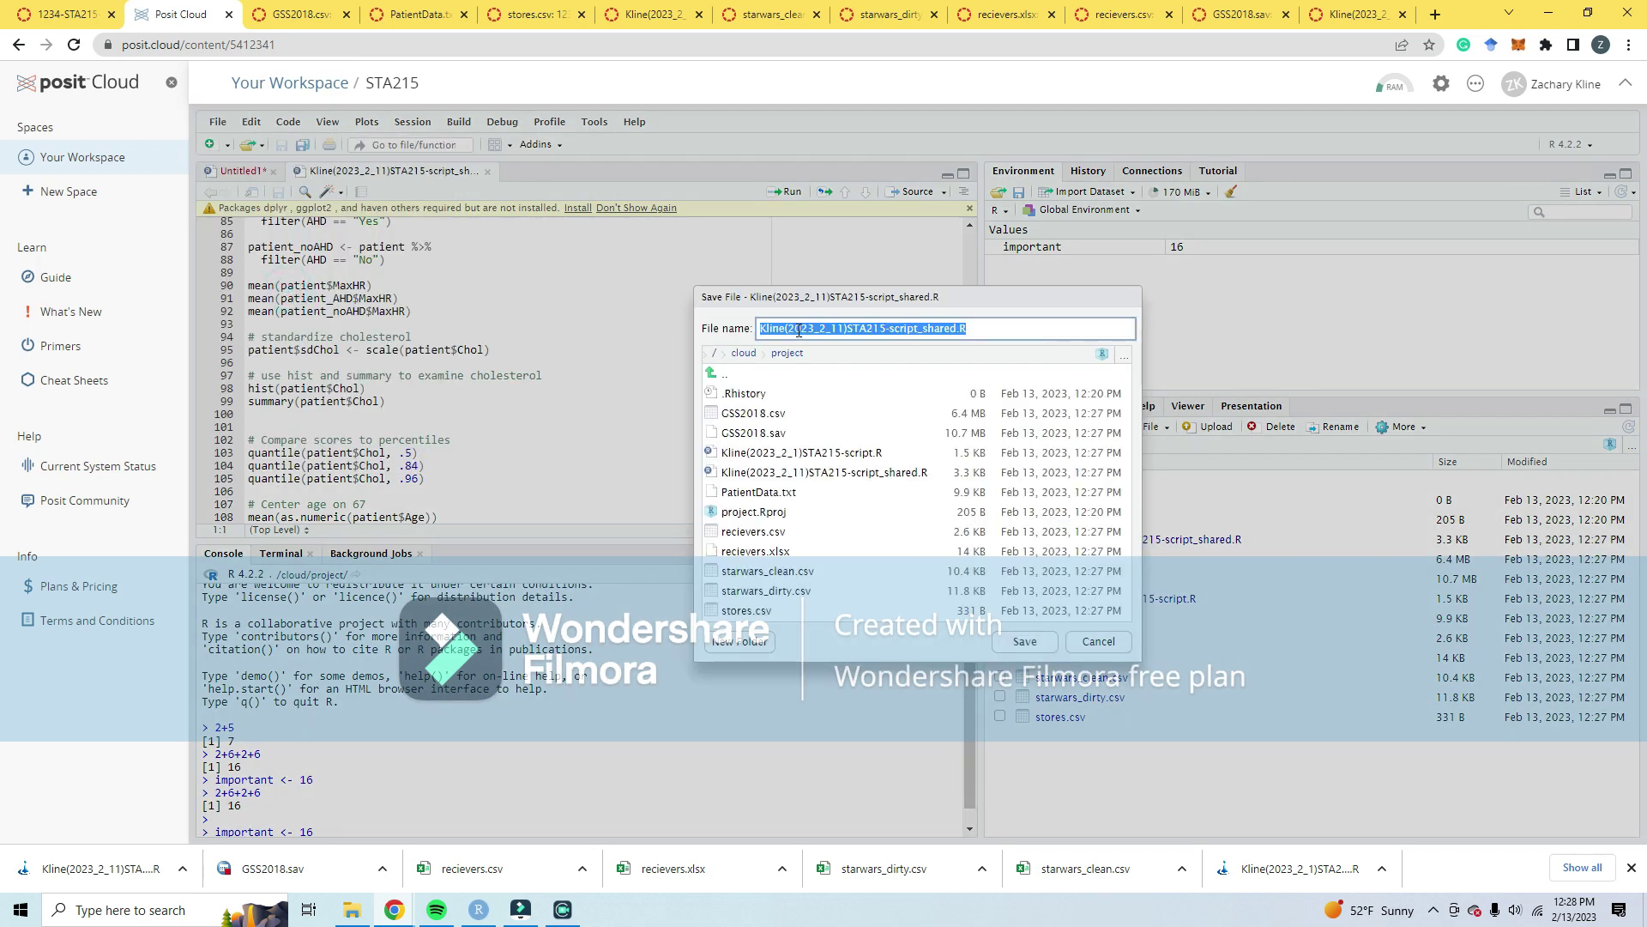
{"action": "double_click", "coordinate": [772, 328]}
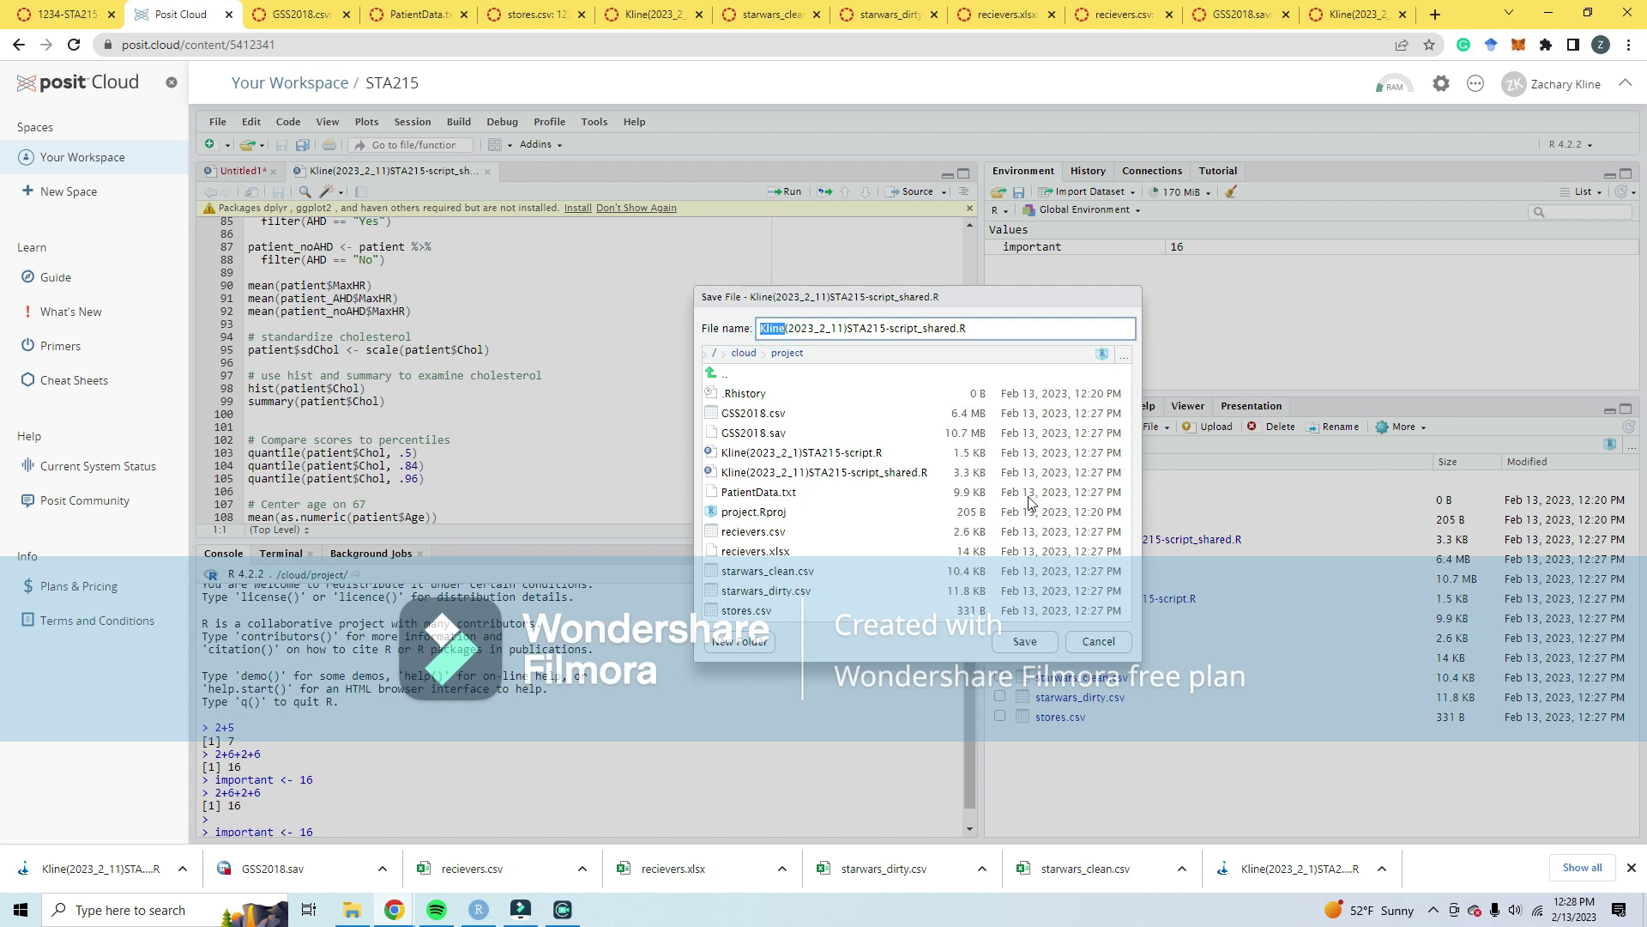
{"action": "type", "text": "DILLO"}
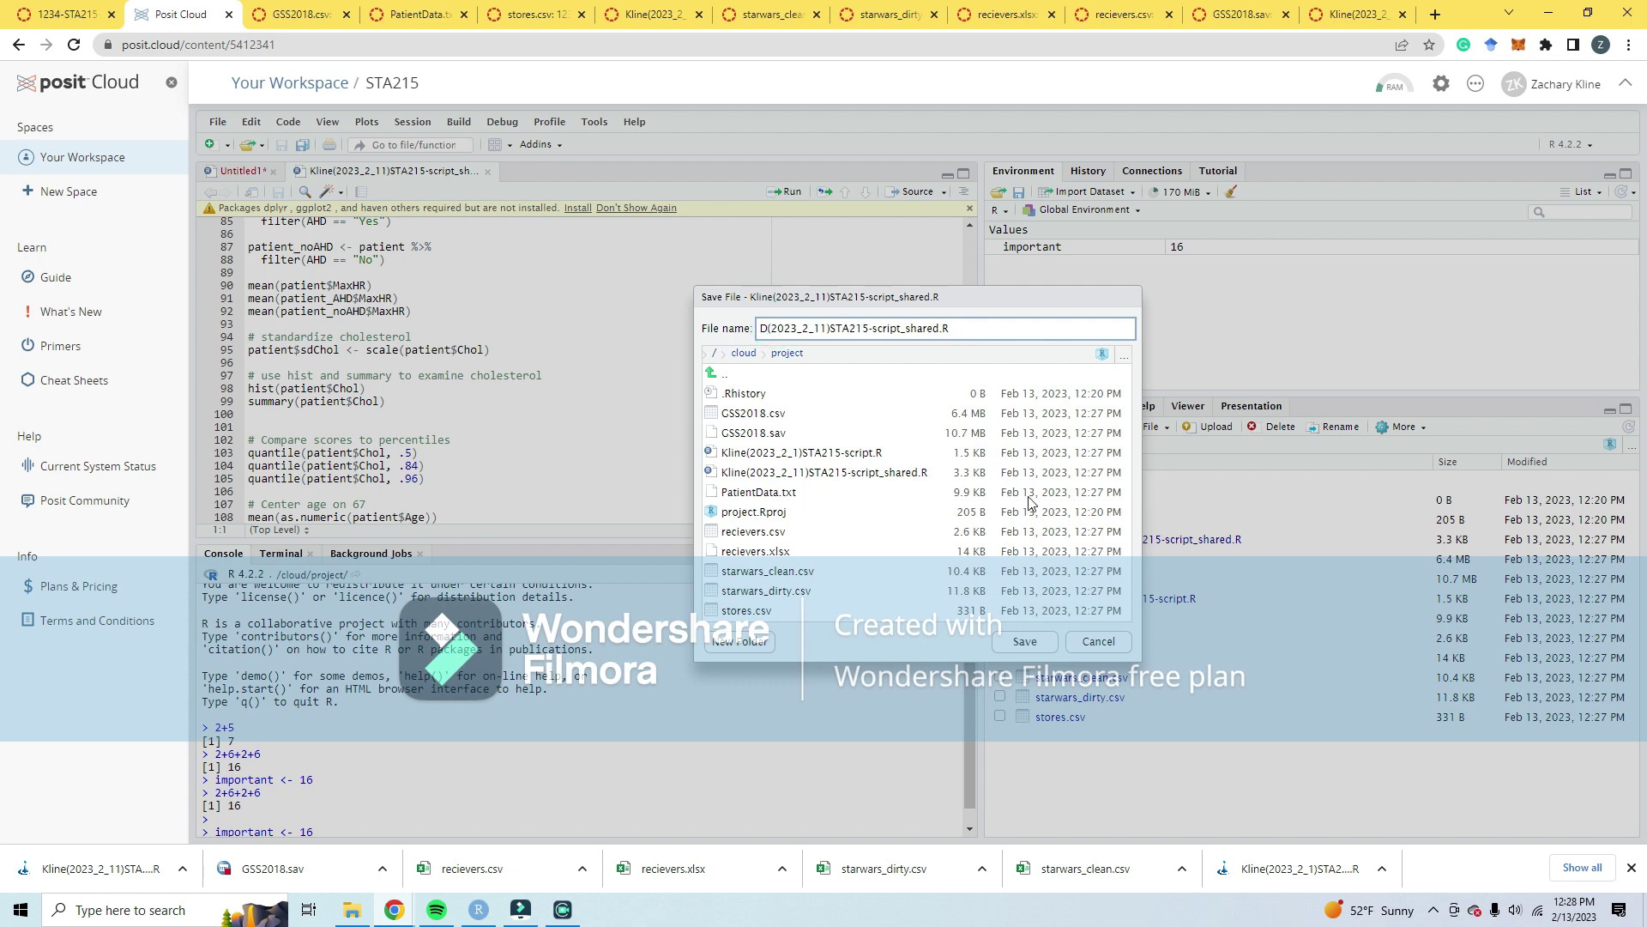
{"action": "type", "text": "N"}
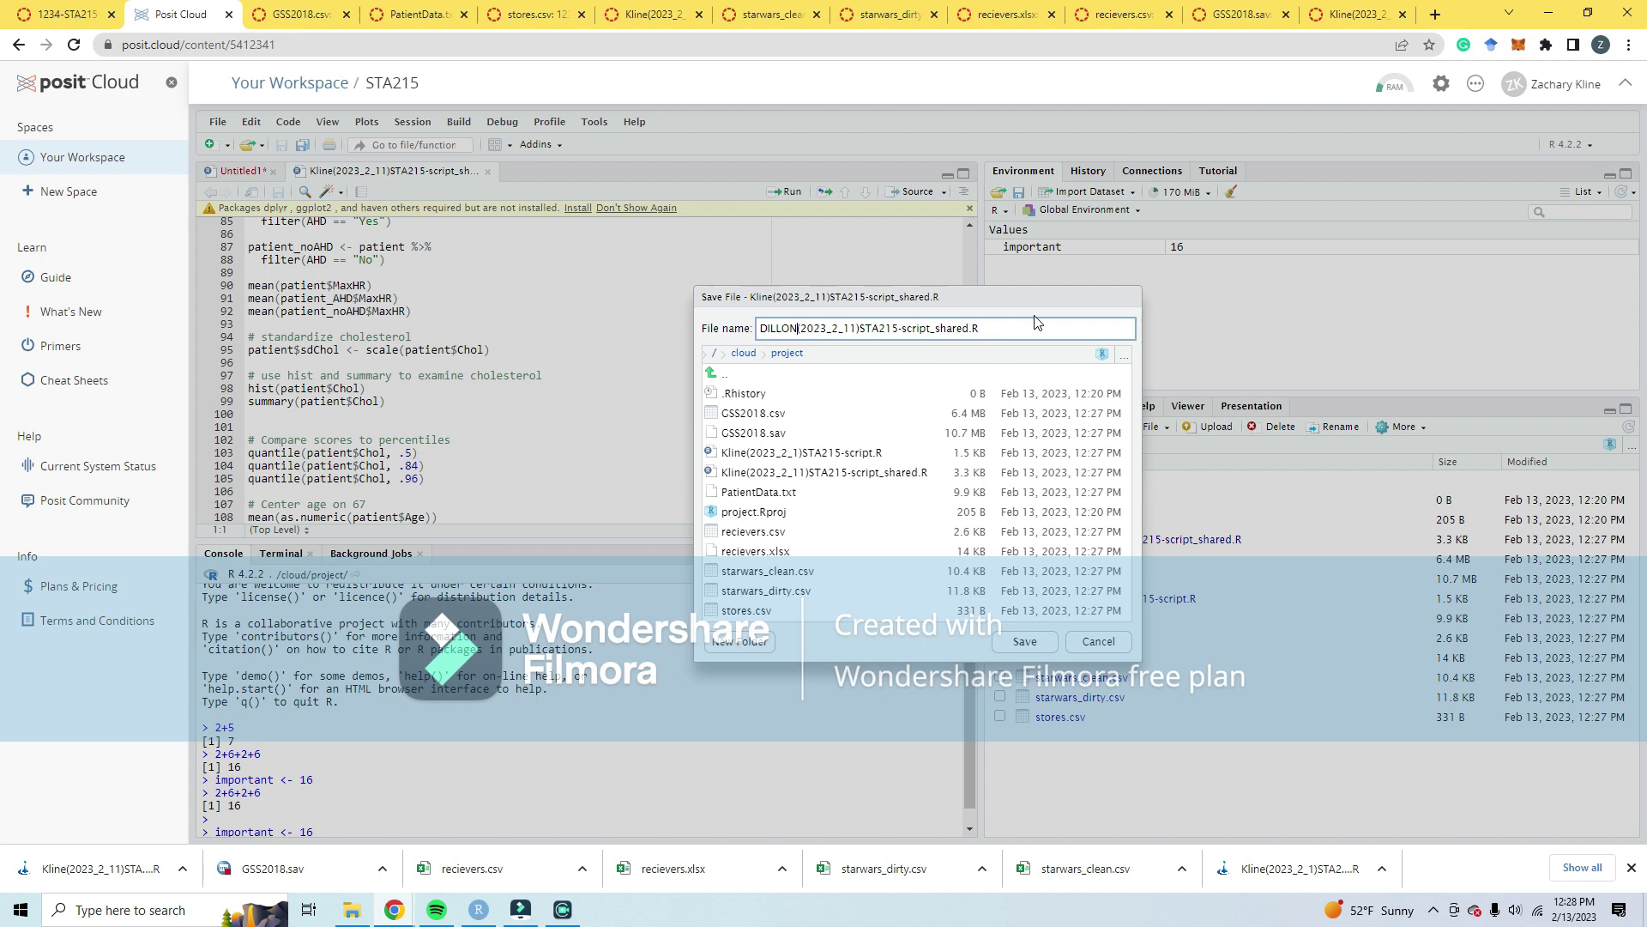
Step: Replace the date in the copy's file name with WORKING, remove _shared, and save the script in the project folder
{"action": "mouse_move", "coordinate": [802, 331]}
{"action": "left_mouse_down"}
{"action": "mouse_move", "coordinate": [852, 334]}
{"action": "mouse_move", "coordinate": [806, 329]}
{"action": "left_mouse_up"}
{"action": "type", "text": "WORKSPACE"}
{"action": "key", "text": "BackSpace"}
{"action": "key", "text": "BackSpace"}
{"action": "key", "text": "BackSpace"}
{"action": "key", "text": "BackSpace"}
{"action": "key", "text": "BackSpace"}
{"action": "type", "text": "ING"}
{"action": "left_click_drag", "start_coordinate": [943, 329], "coordinate": [961, 330]}
{"action": "key", "text": "BackSpace"}
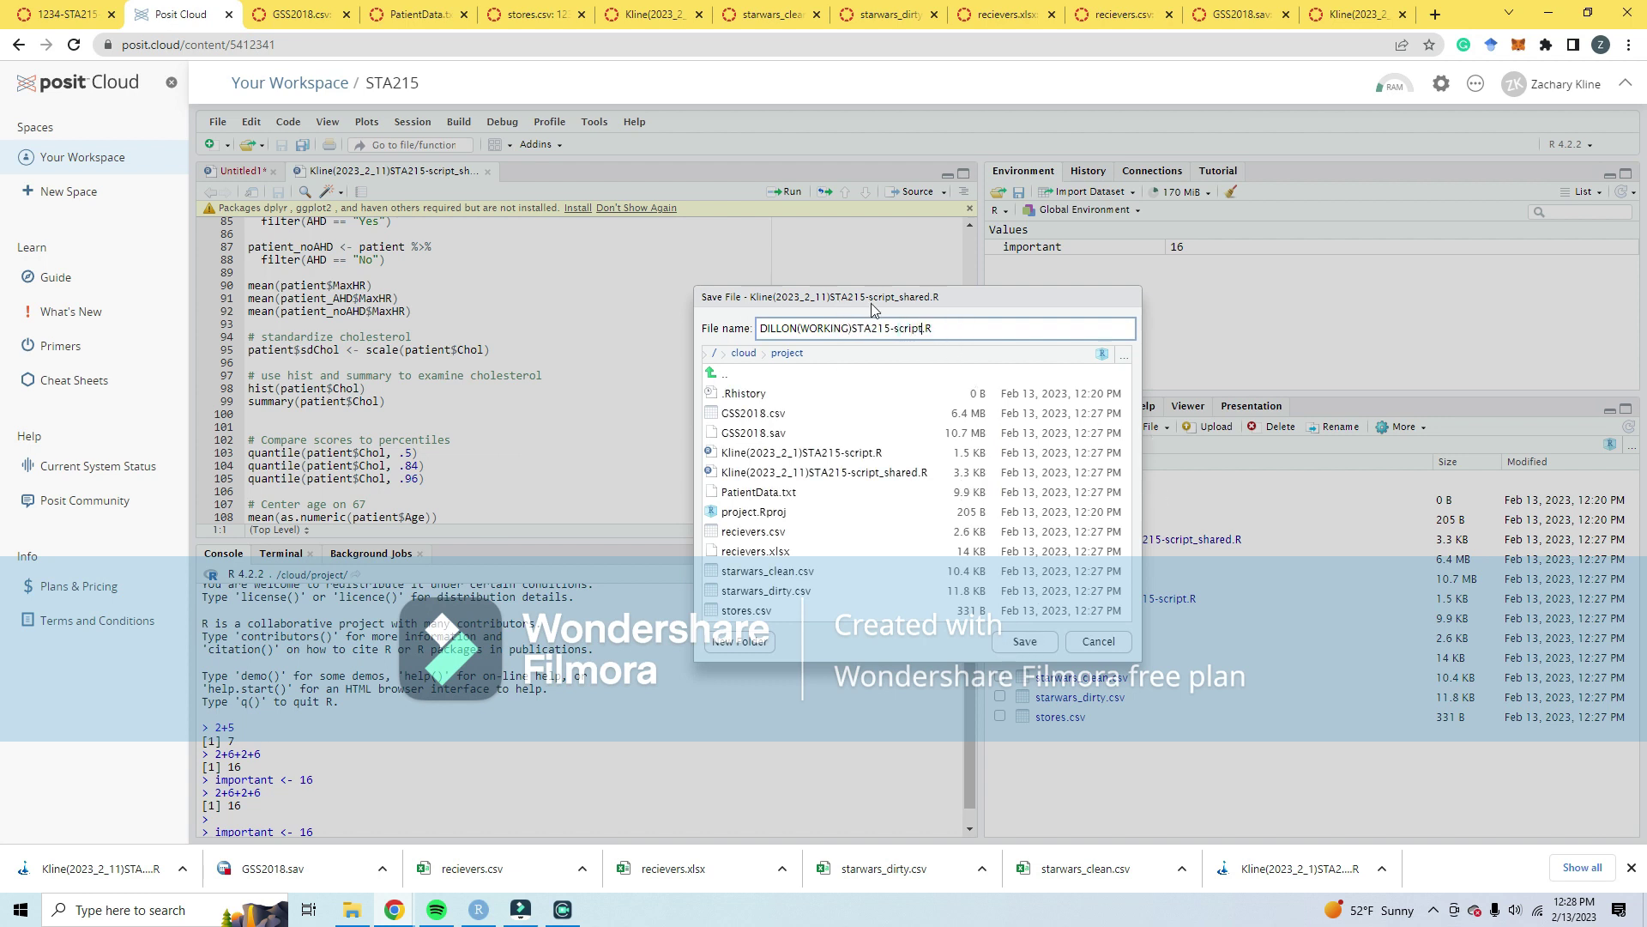
{"action": "left_click", "coordinate": [1043, 649]}
Step: Close the leftover file tab and open the Probability and Contingency lesson from the STA215 ISLE course dashboard
{"action": "middle_click", "coordinate": [369, 9]}
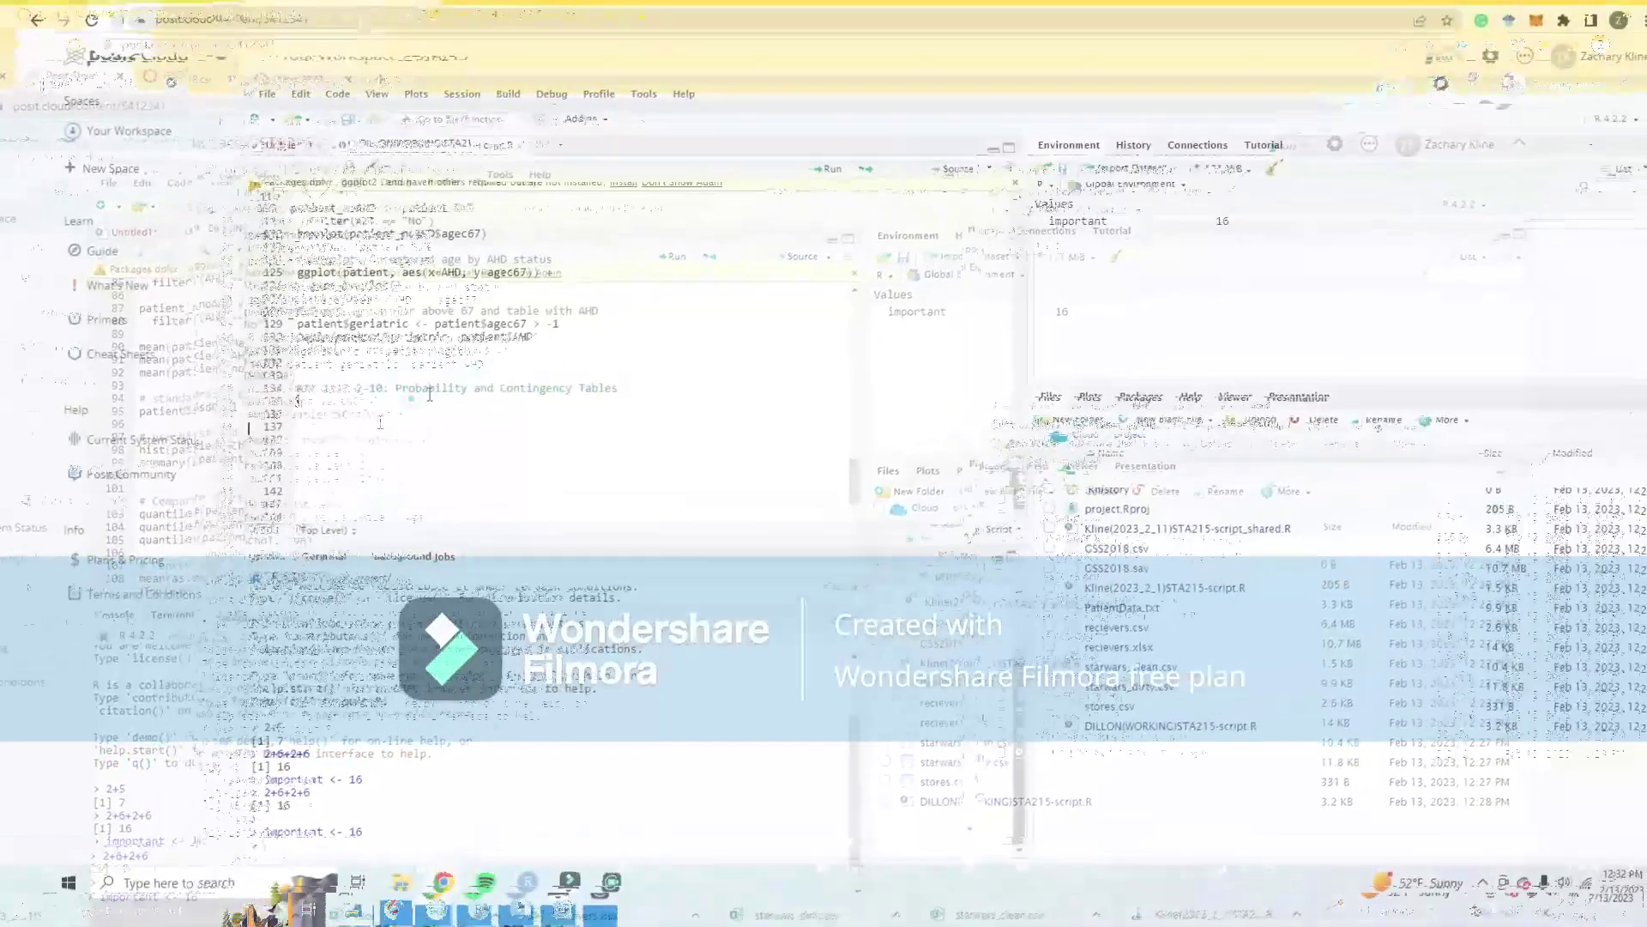
{"action": "left_click", "coordinate": [532, 11]}
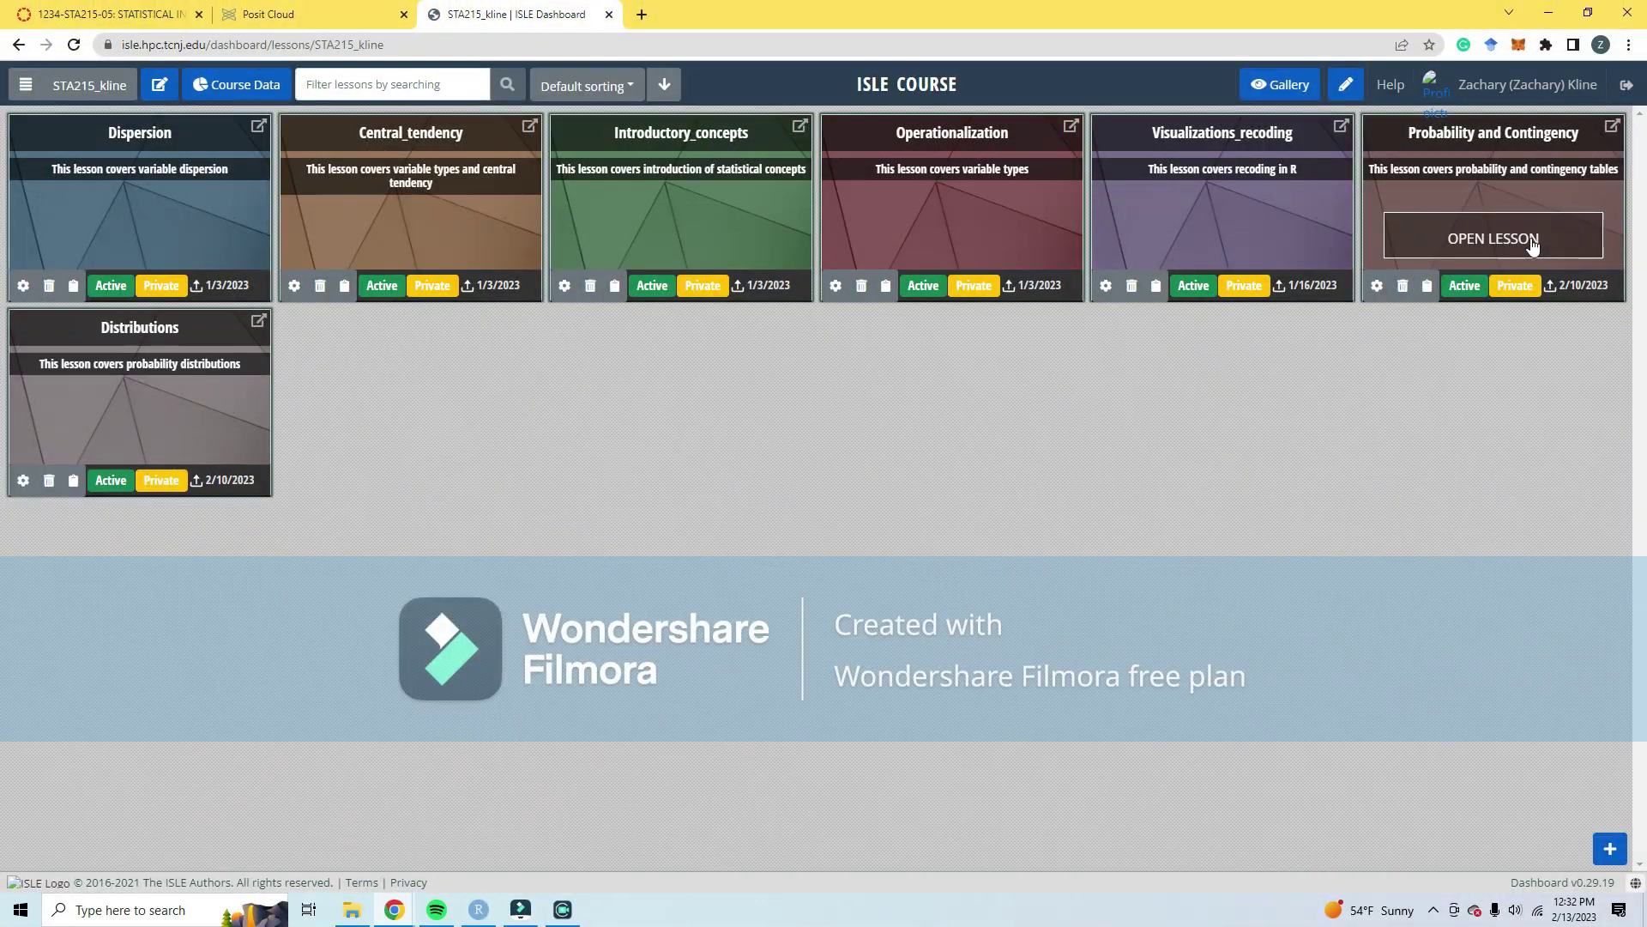
{"action": "left_click", "coordinate": [1533, 245]}
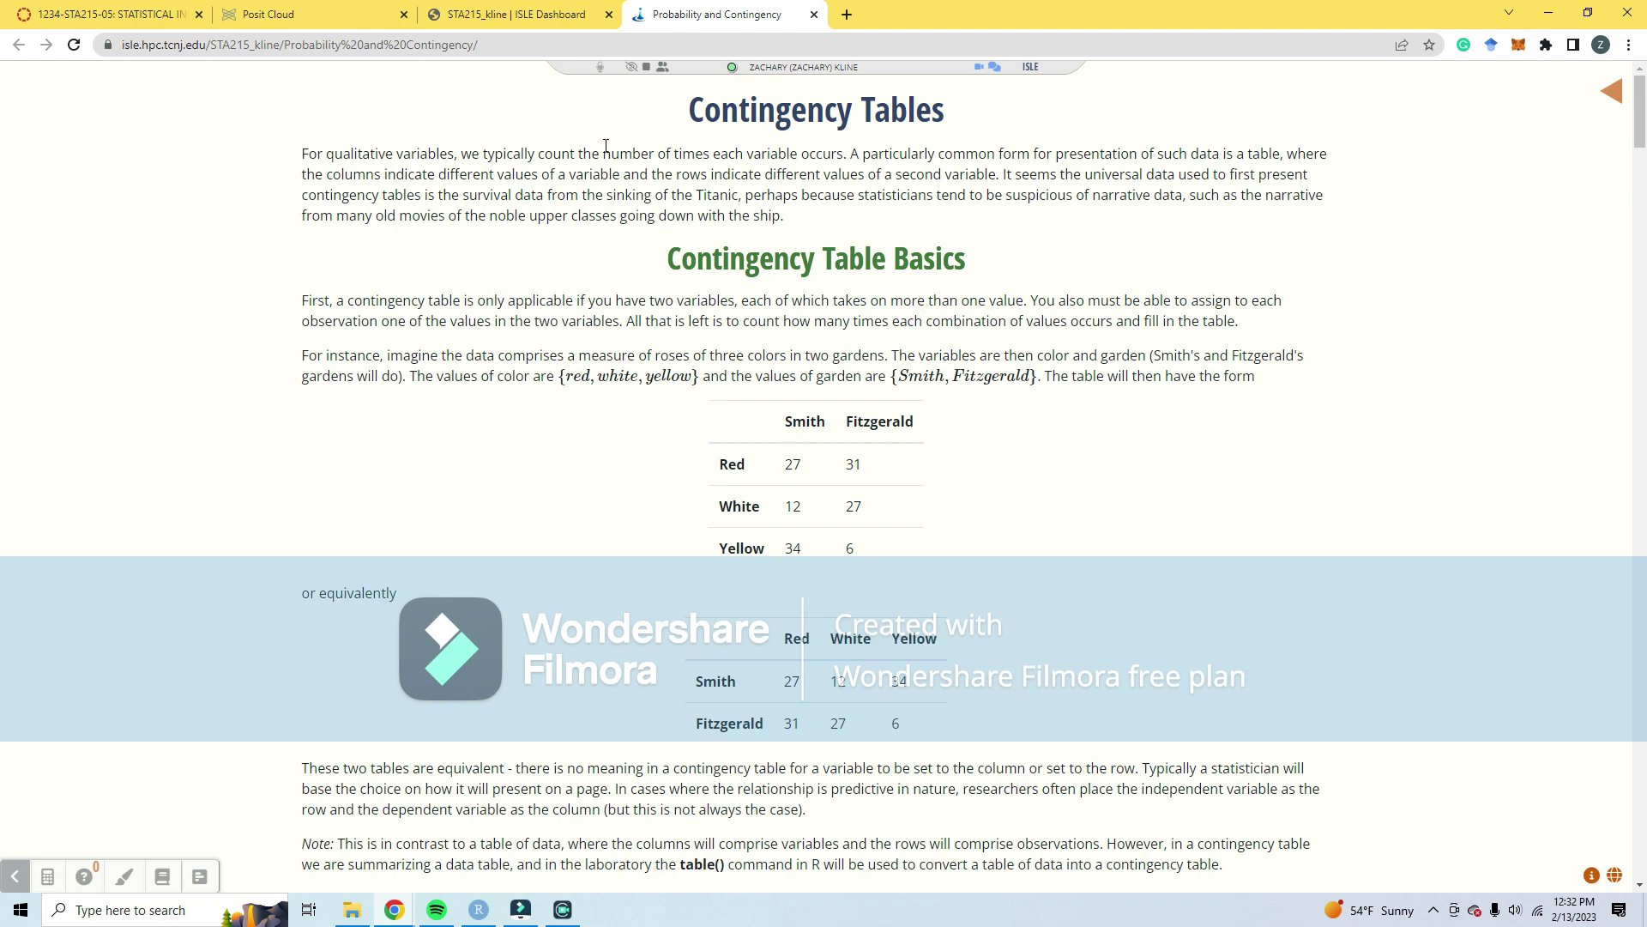
Step: Switch to the Posit Cloud project and review the working script's lesson sections down to the 2023-2-10 Probability and Contingency Tables heading
{"action": "left_click", "coordinate": [300, 13]}
{"action": "scroll", "coordinate": [294, 237], "scroll_direction": "up", "scroll_amount": 4}
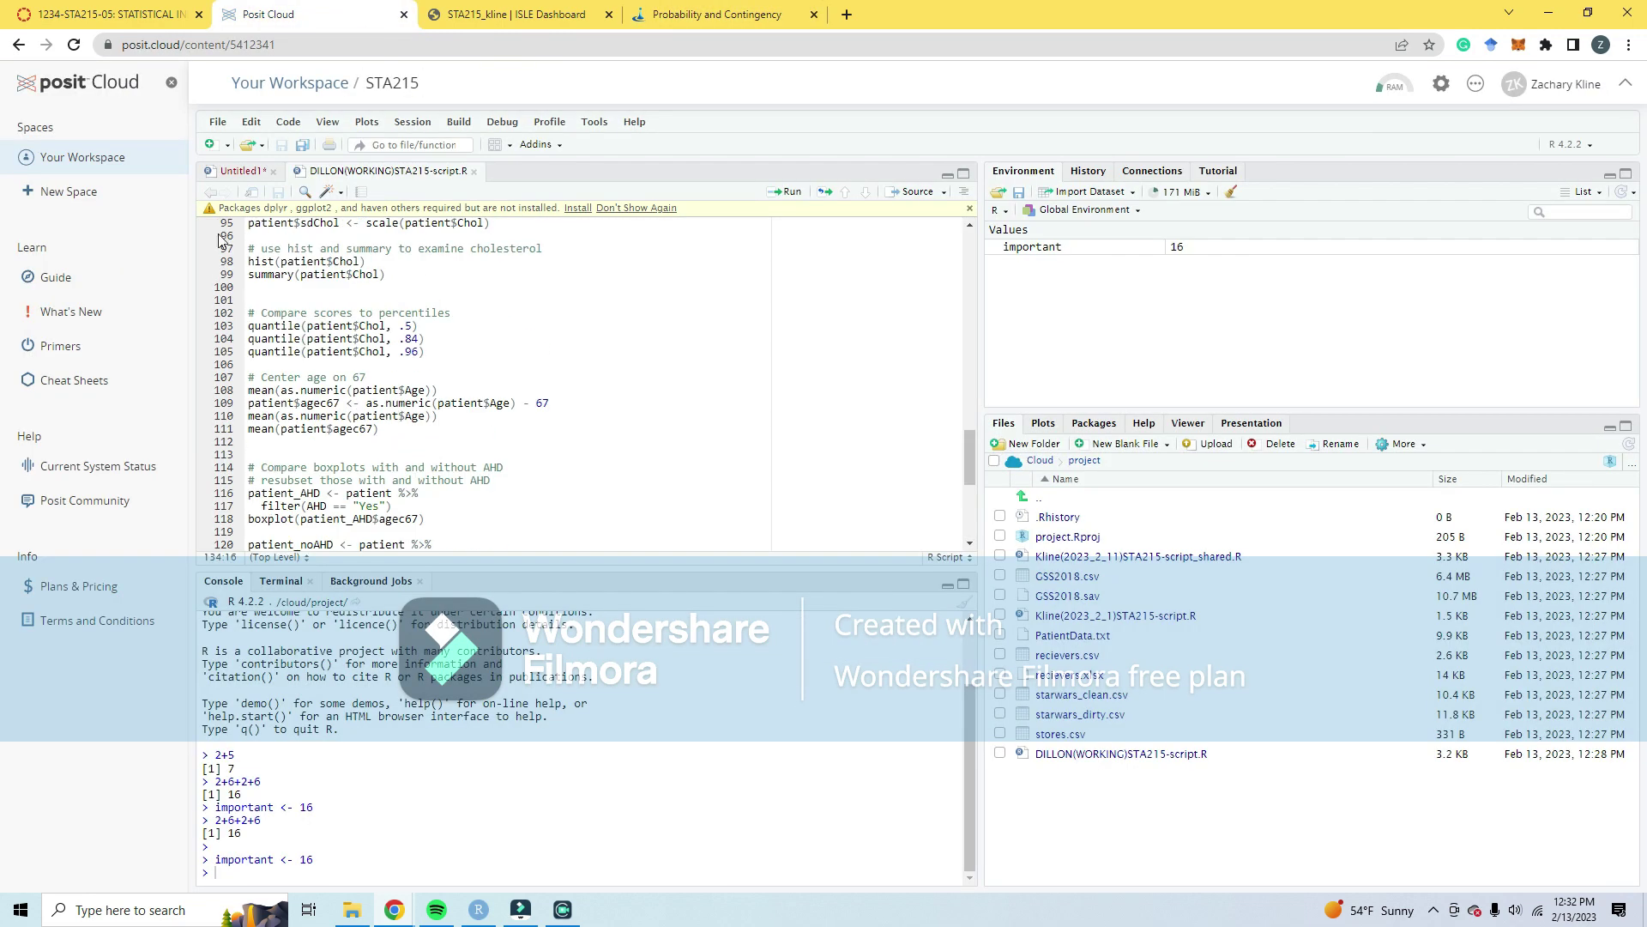
{"action": "scroll", "coordinate": [439, 423], "scroll_direction": "up", "scroll_amount": 12}
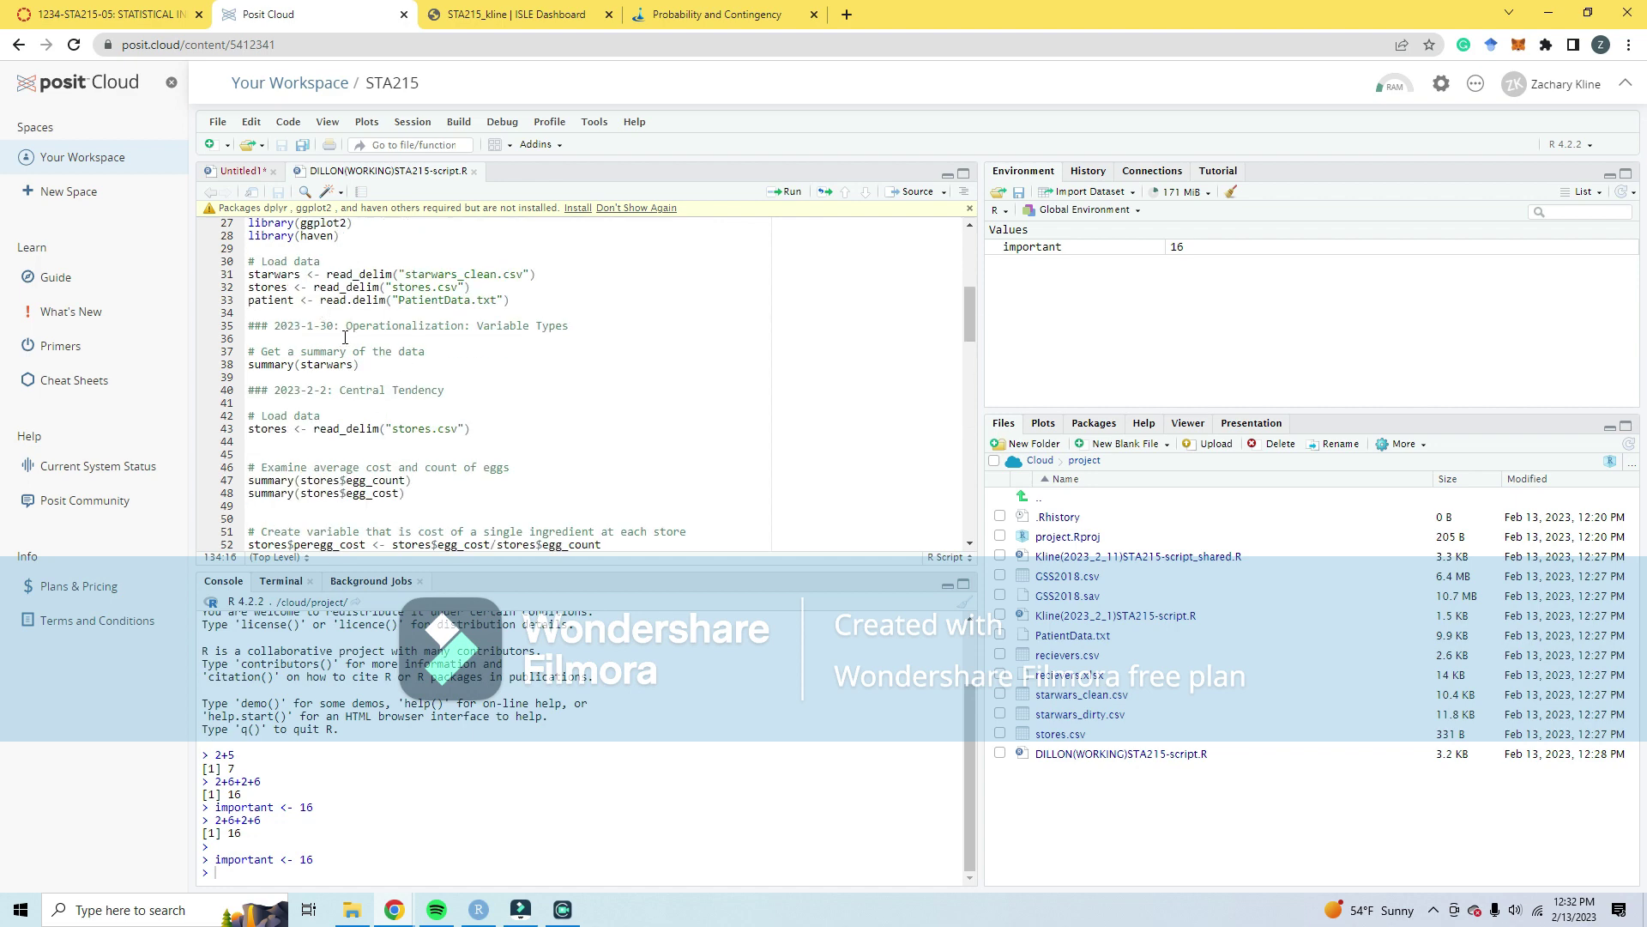
{"action": "scroll", "coordinate": [343, 347], "scroll_direction": "down", "scroll_amount": 16}
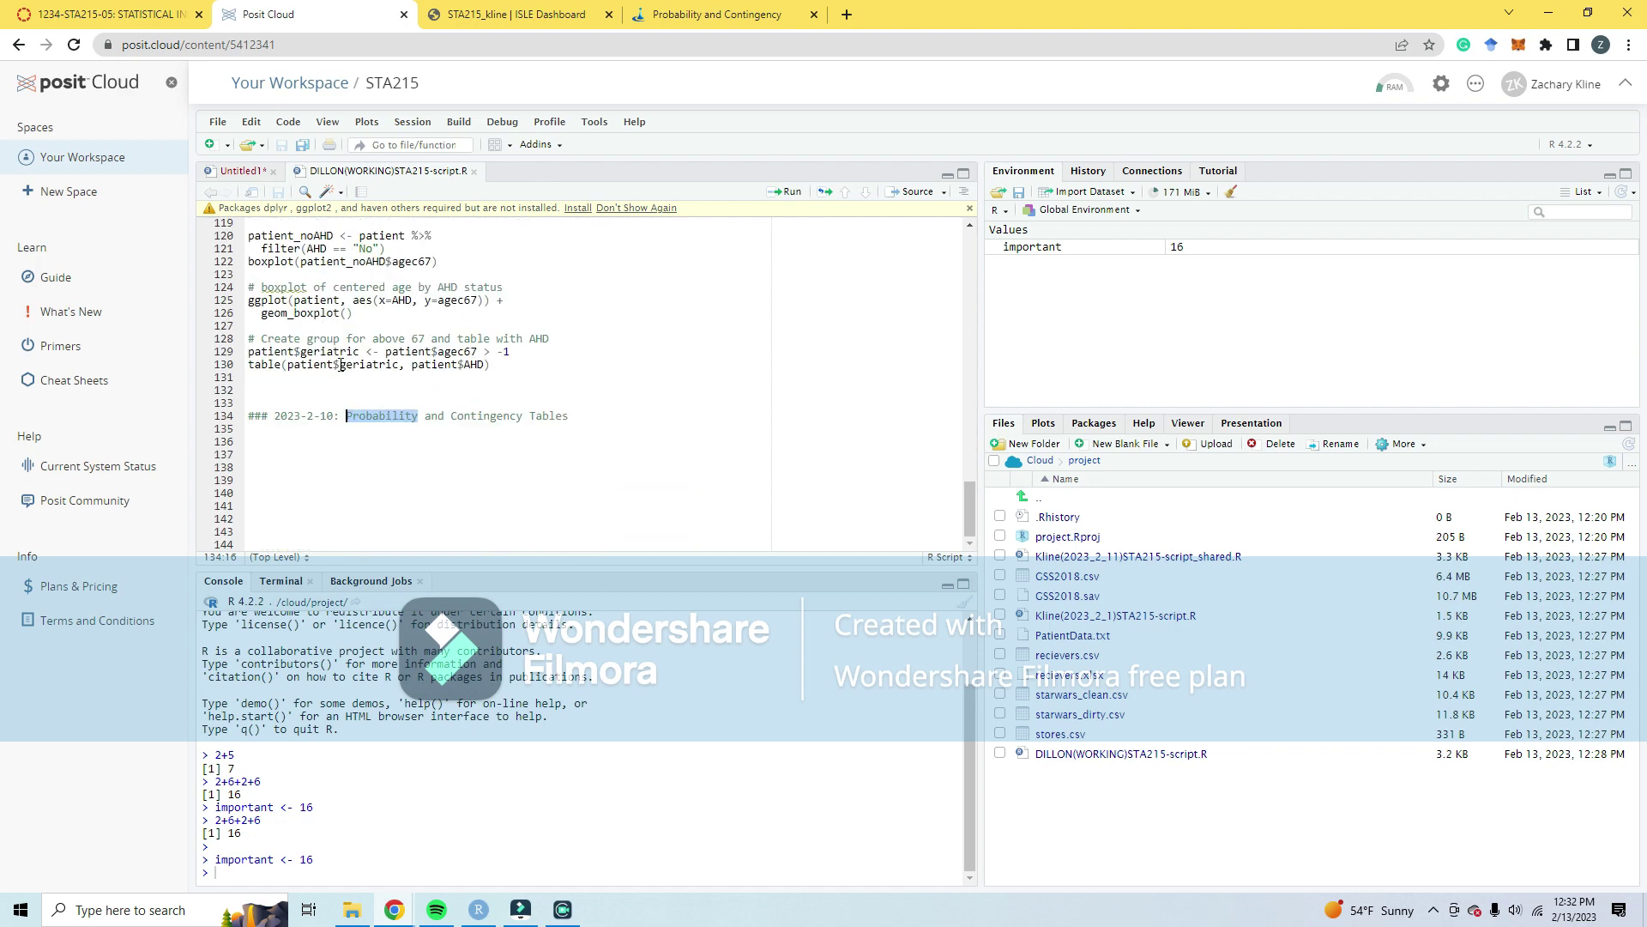
{"action": "scroll", "coordinate": [443, 332], "scroll_direction": "up", "scroll_amount": 2}
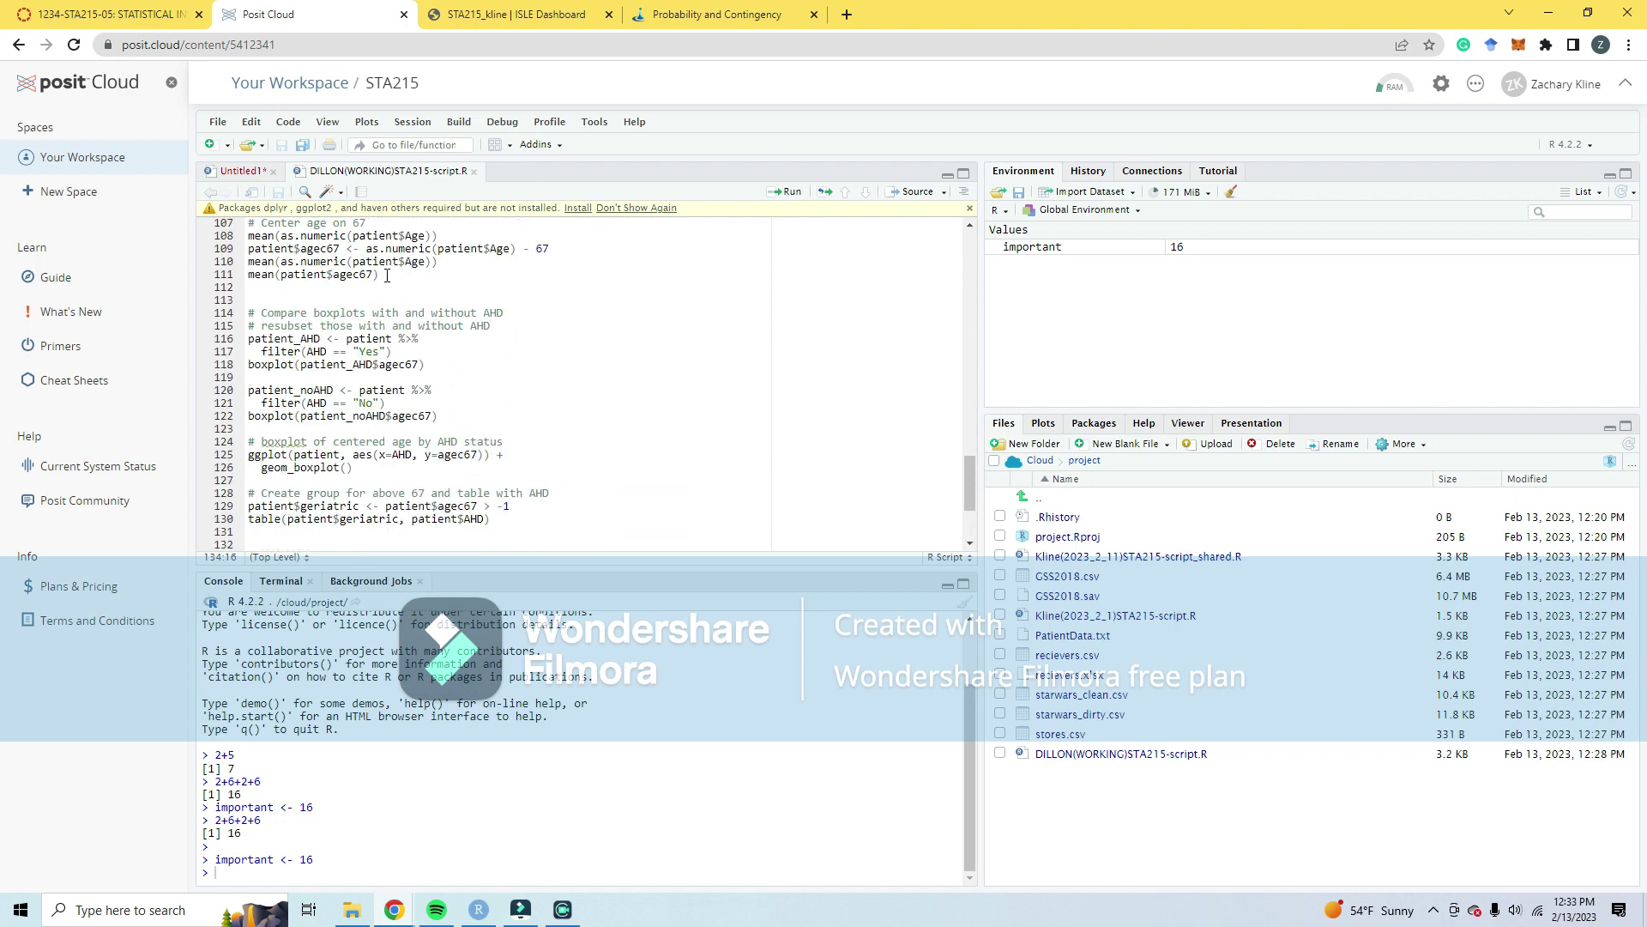
{"action": "left_click_drag", "start_coordinate": [327, 327], "coordinate": [291, 316]}
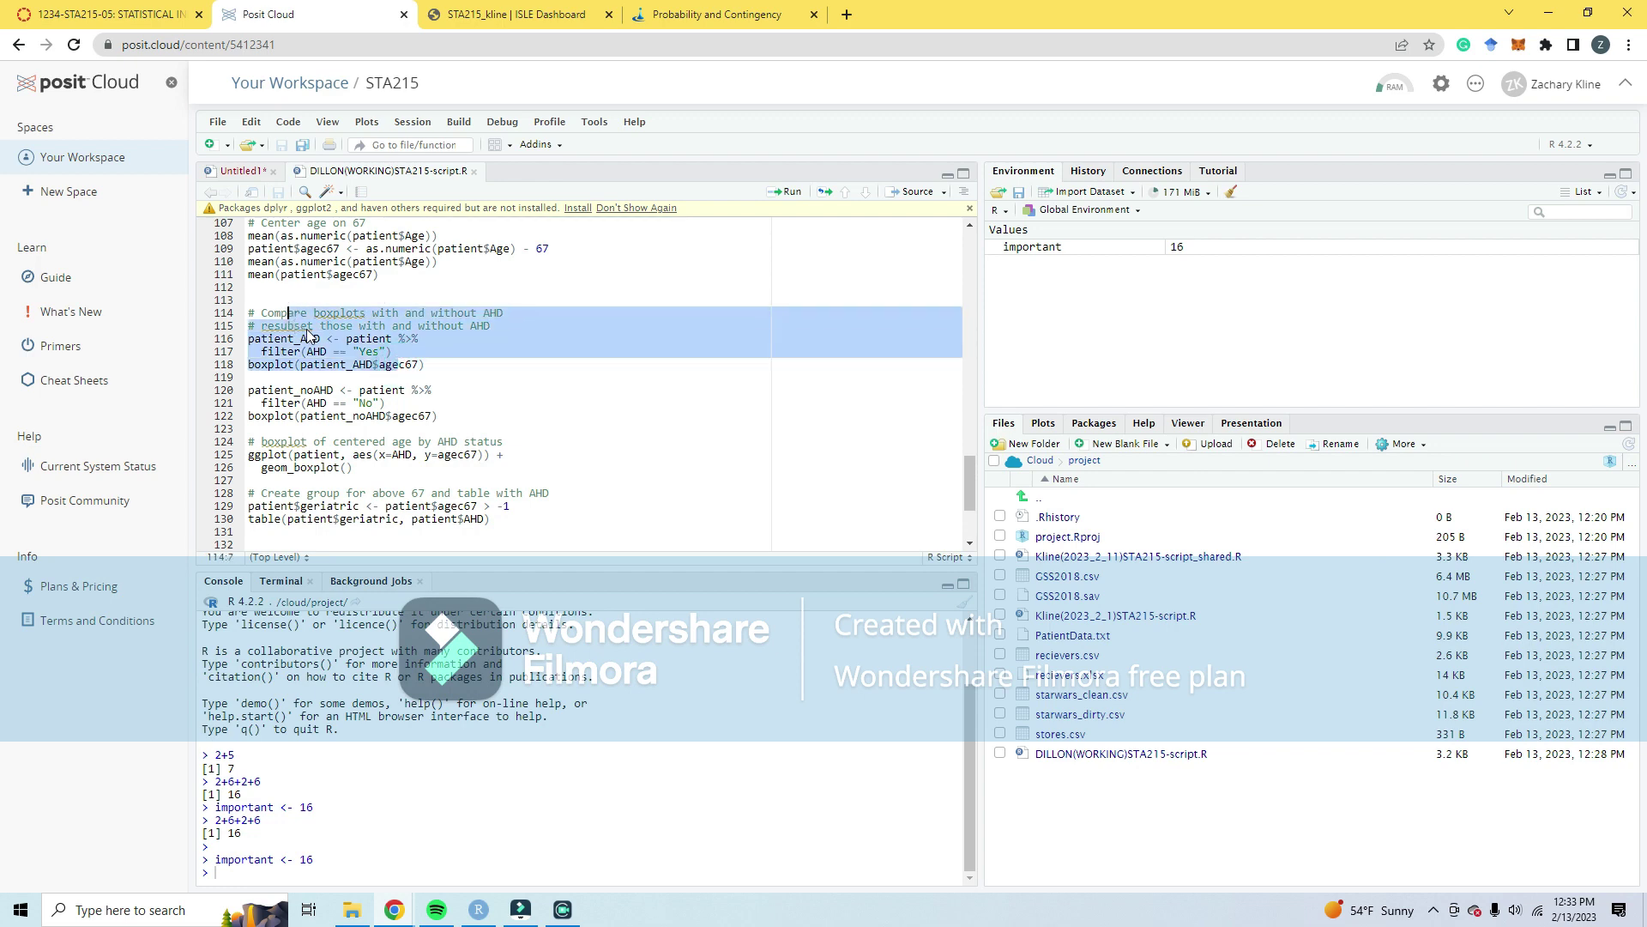
{"action": "scroll", "coordinate": [354, 388], "scroll_direction": "down", "scroll_amount": 2}
{"action": "left_click", "coordinate": [297, 403]}
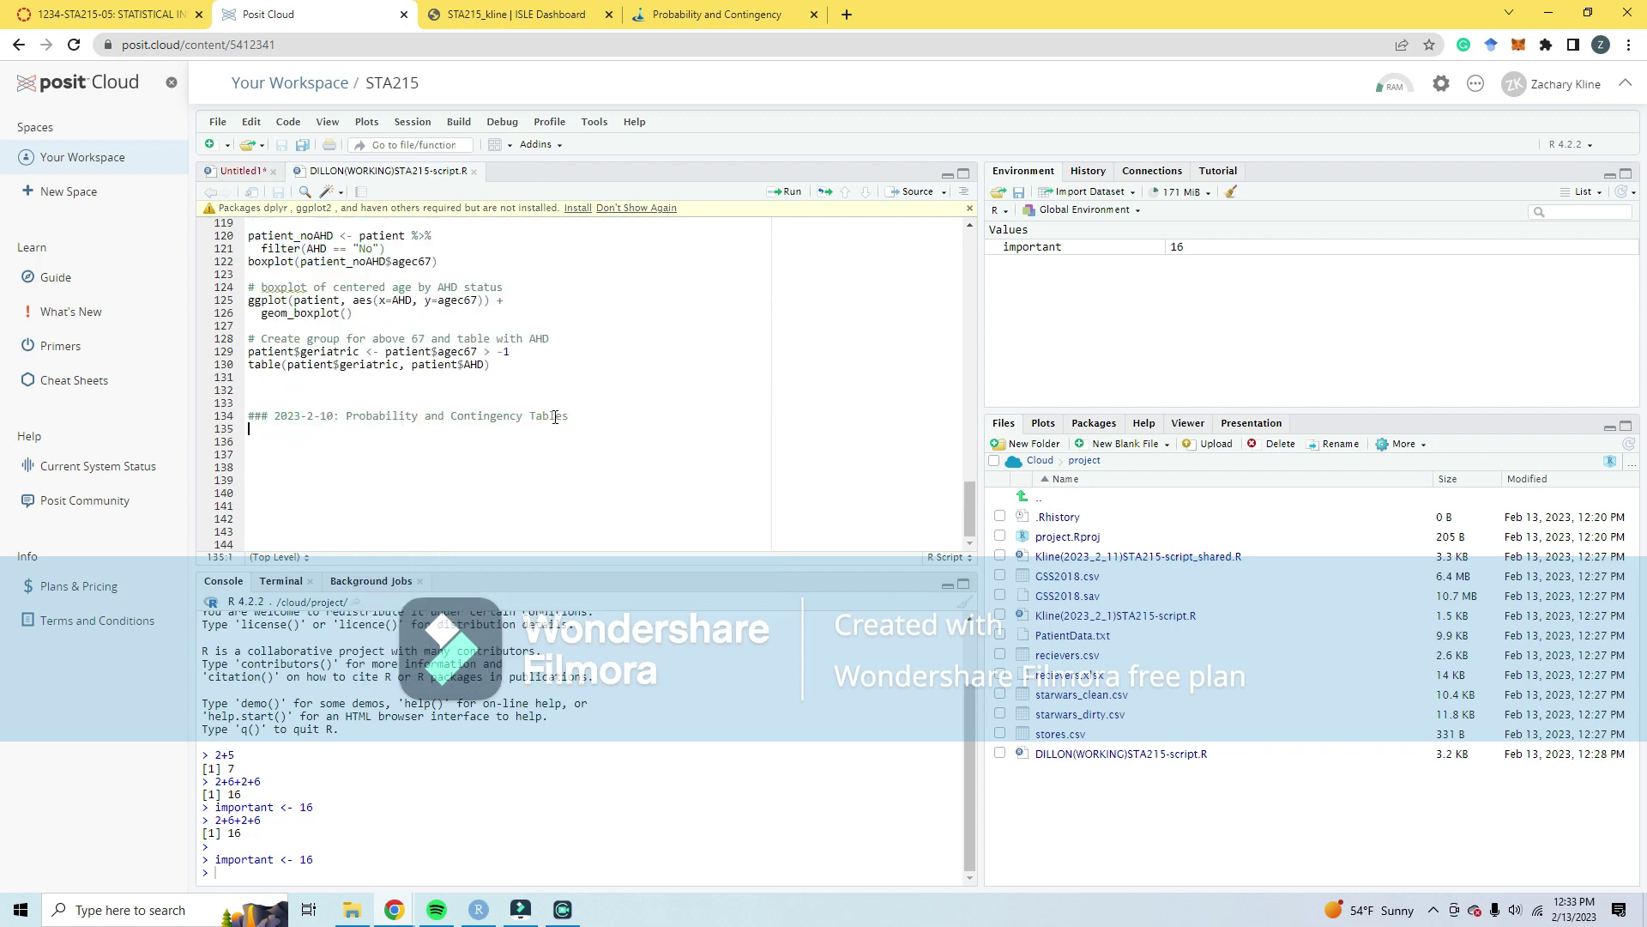
{"action": "left_click_drag", "start_coordinate": [556, 415], "coordinate": [279, 415]}
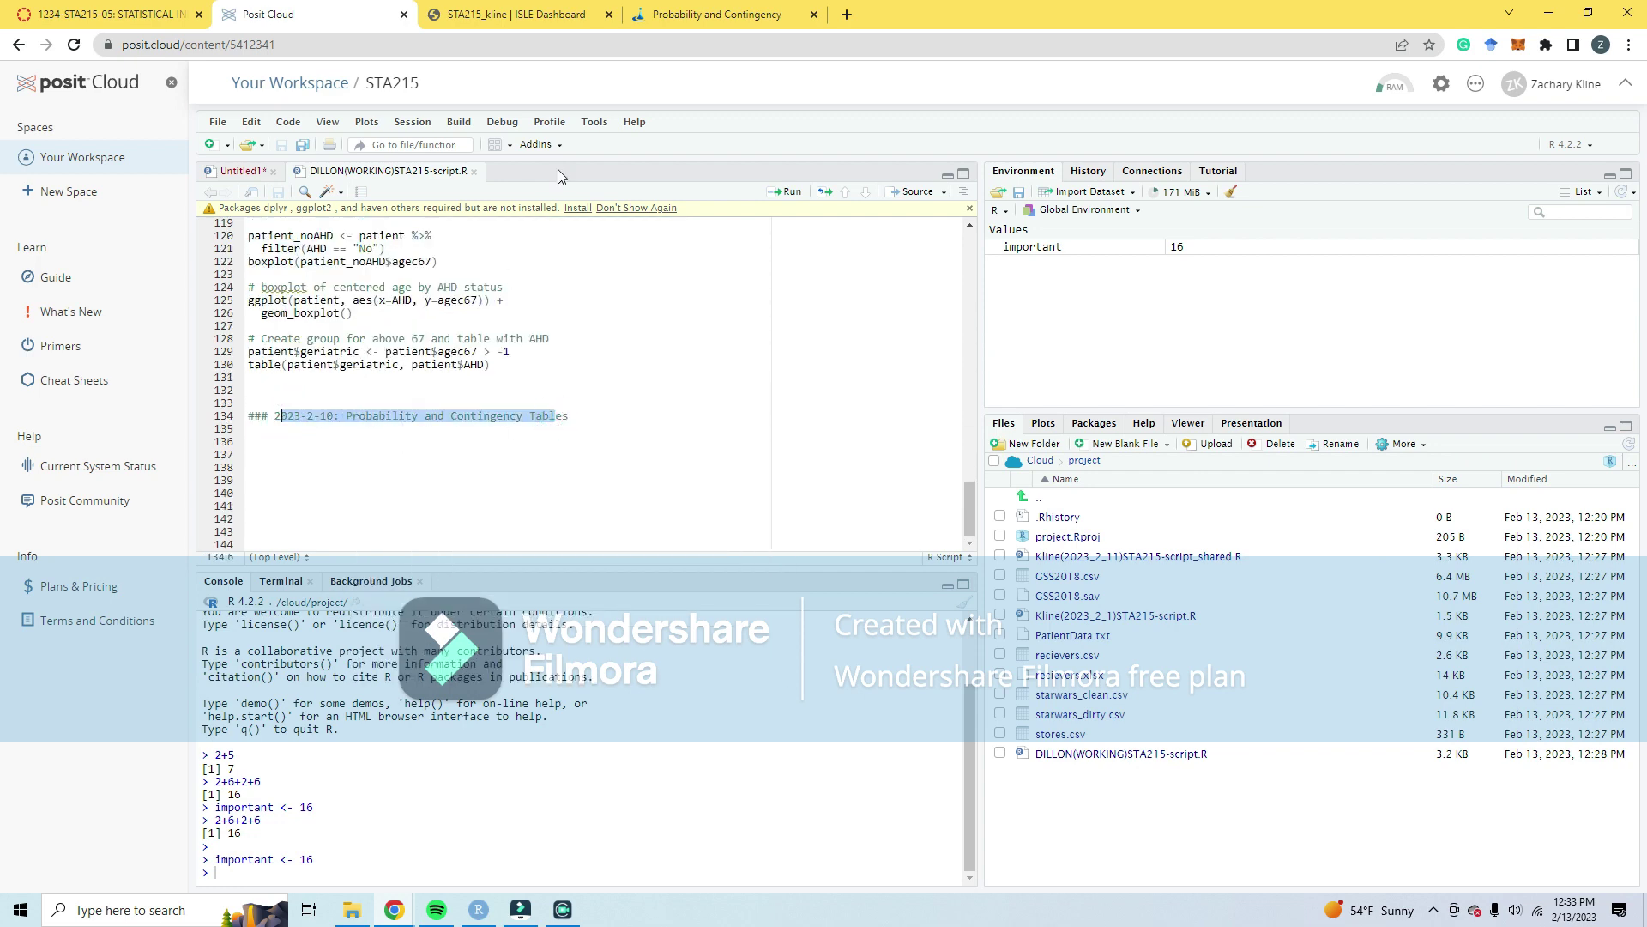
Step: Skim the Probability and Contingency lesson through the conditional probability section and return to the script's matching 2023-2-10 heading
{"action": "left_click", "coordinate": [695, 15]}
{"action": "scroll", "coordinate": [766, 401], "scroll_direction": "down", "scroll_amount": 7}
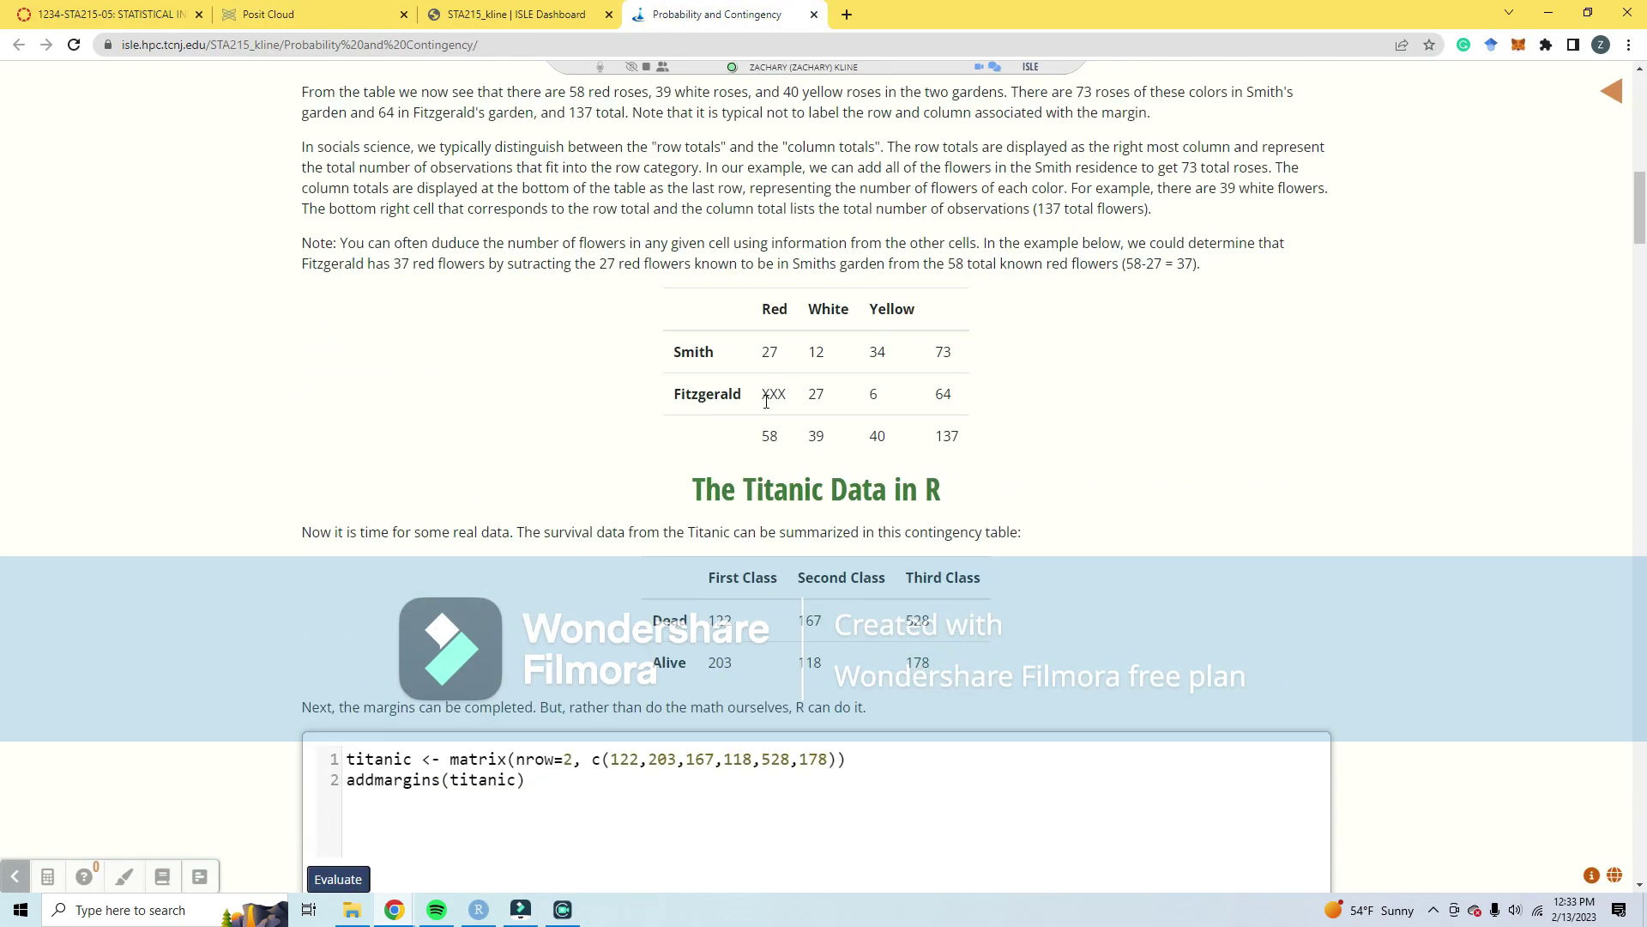
{"action": "scroll", "coordinate": [933, 403], "scroll_direction": "down", "scroll_amount": 20}
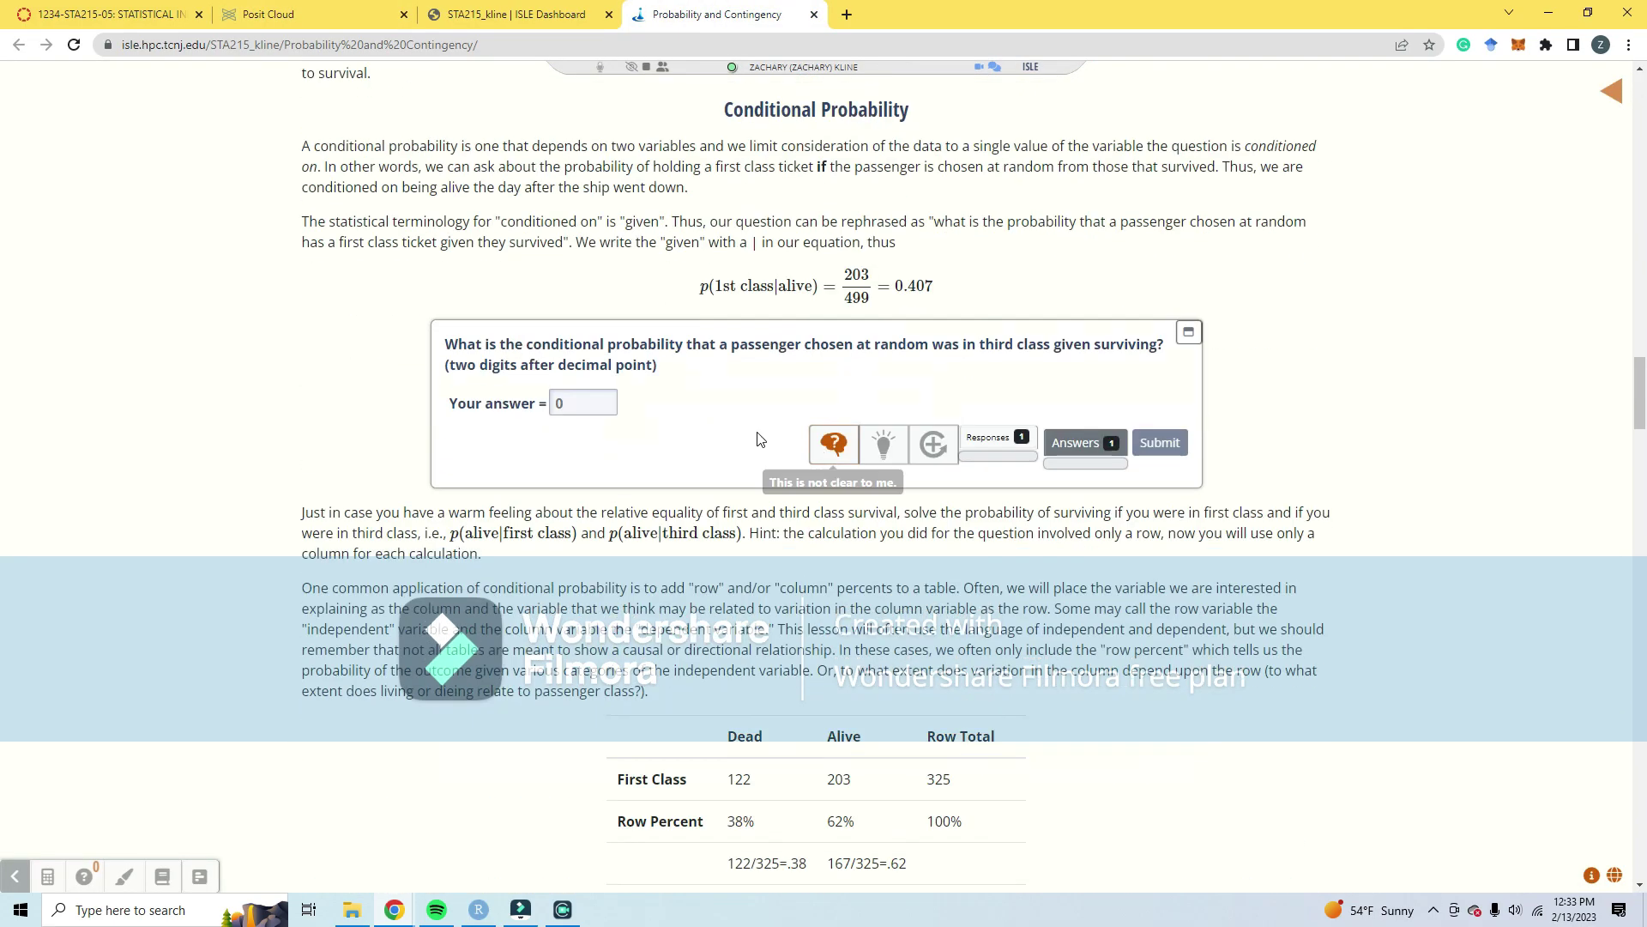
{"action": "left_click", "coordinate": [371, 10]}
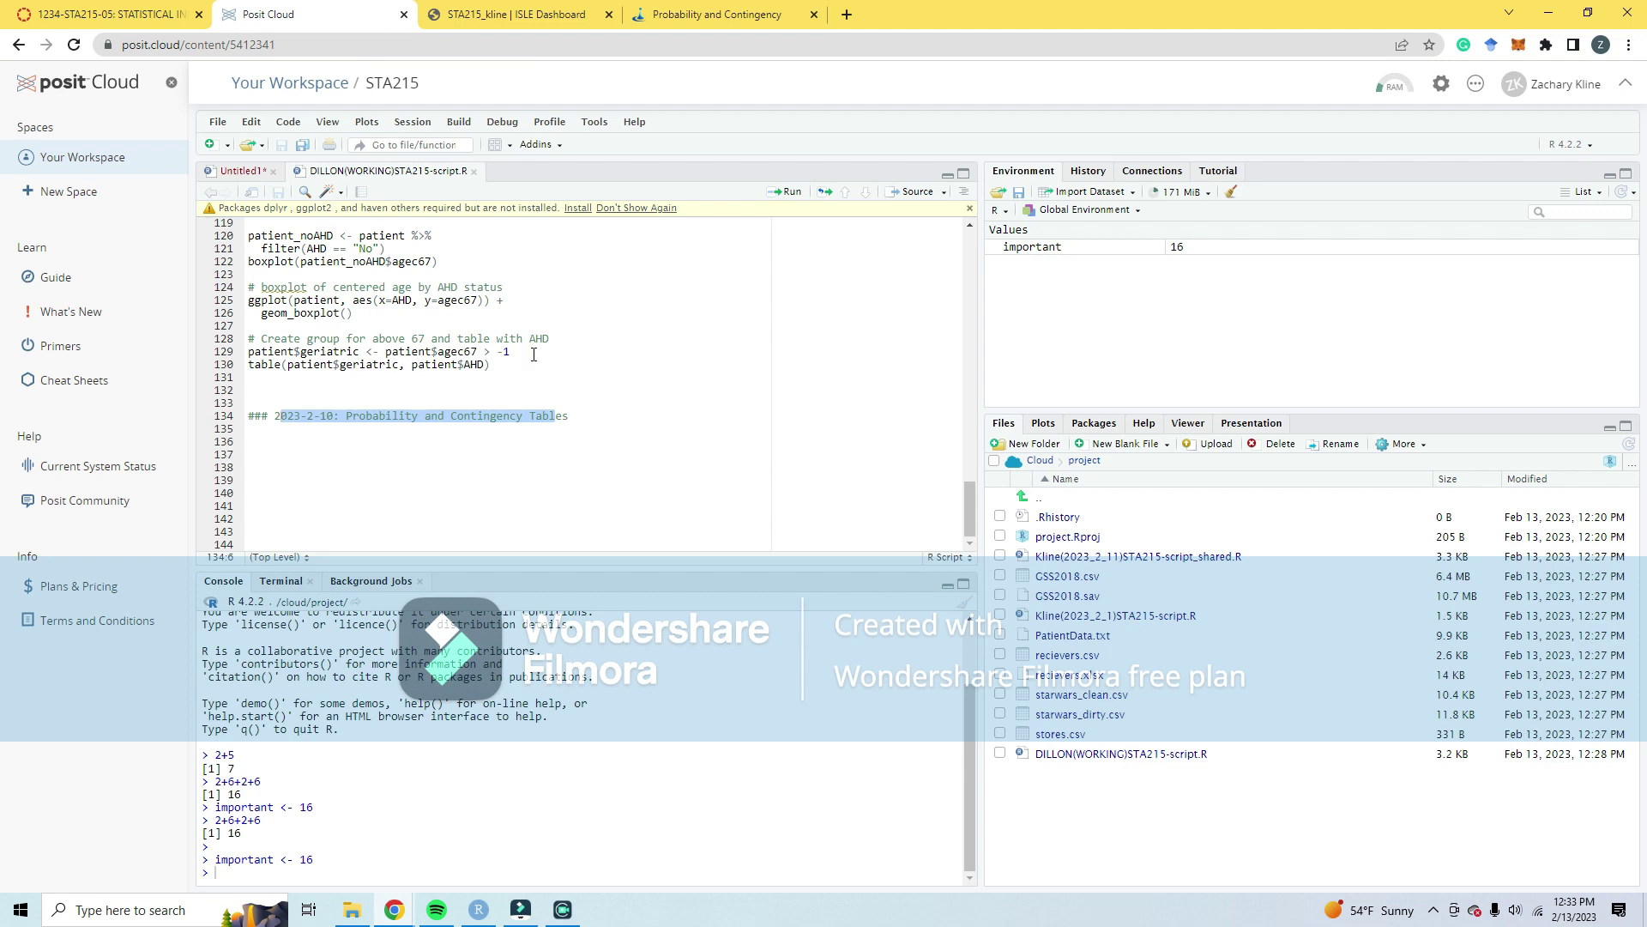
{"action": "left_click", "coordinate": [303, 393]}
{"action": "left_click", "coordinate": [307, 434]}
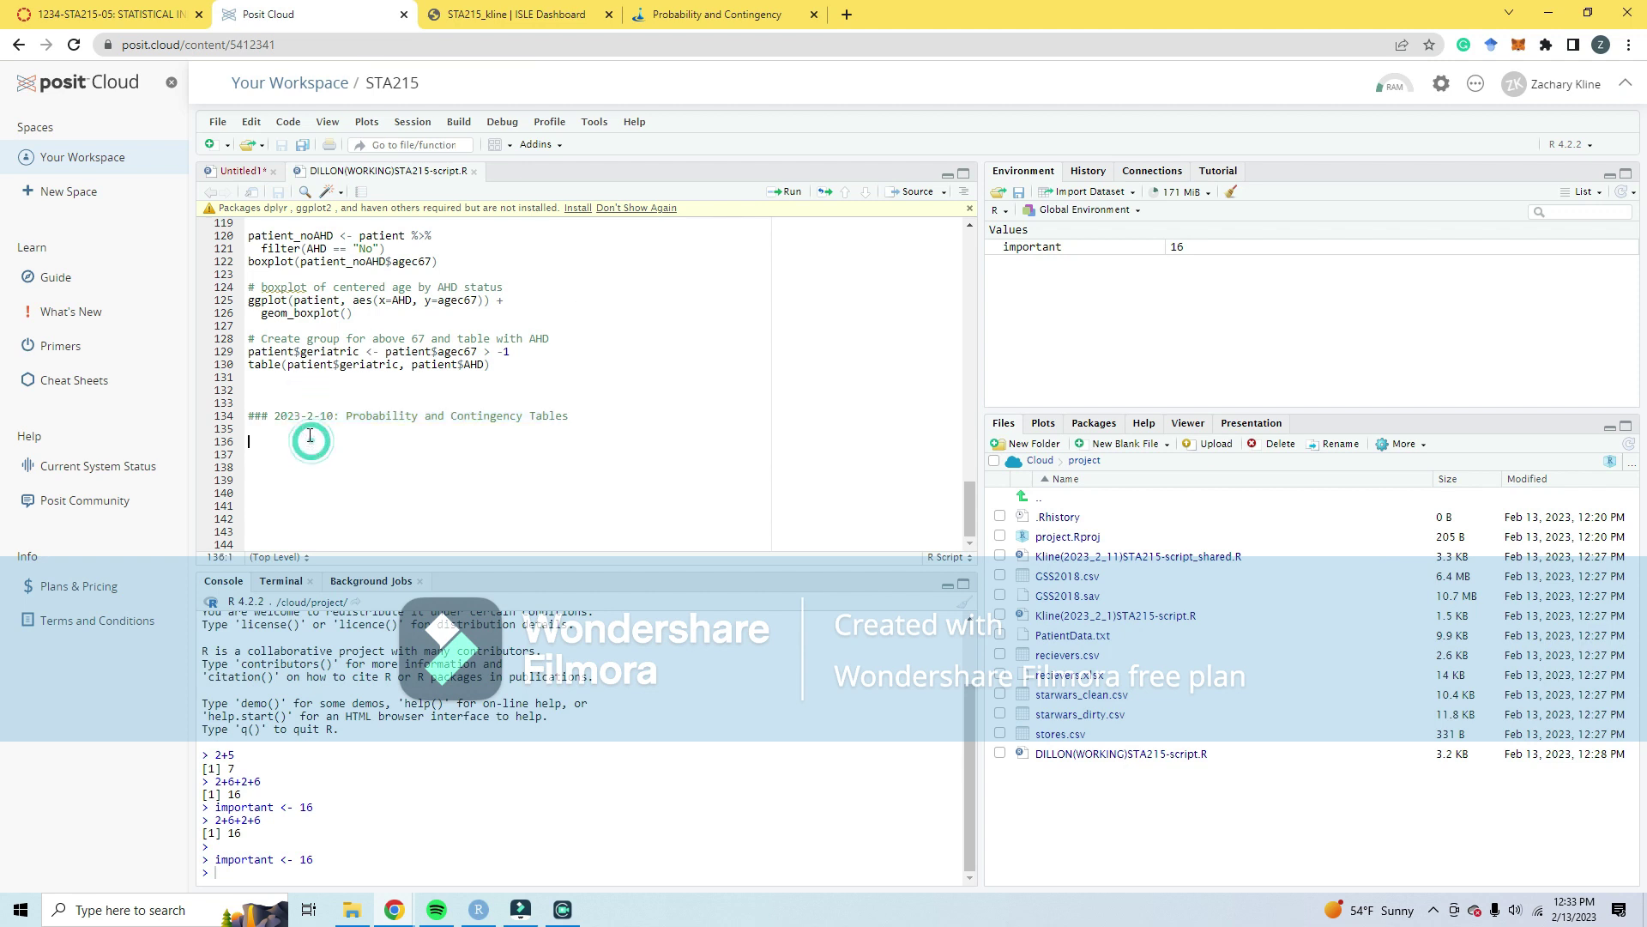
{"action": "triple_click", "coordinate": [294, 415]}
{"action": "left_click", "coordinate": [292, 414]}
{"action": "left_click", "coordinate": [290, 435]}
Step: Examine the header, settings and package lines at the beginning of the script, glancing back at the ISLE lesson
{"action": "left_click_drag", "start_coordinate": [971, 507], "coordinate": [970, 236]}
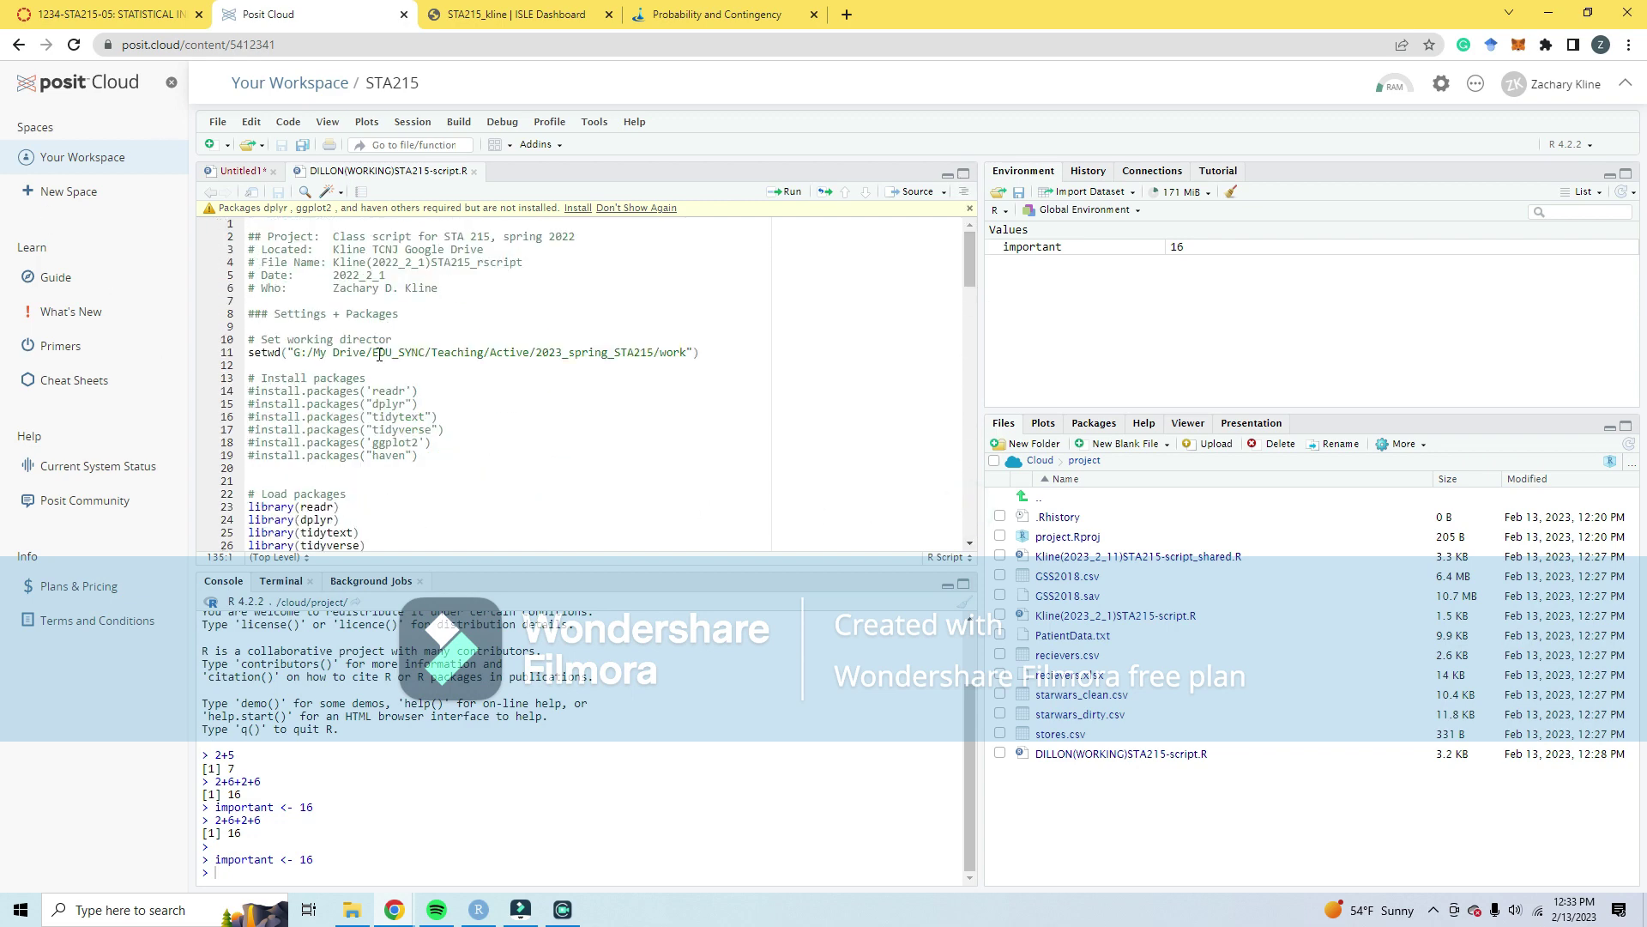
{"action": "scroll", "coordinate": [402, 340], "scroll_direction": "down", "scroll_amount": 3}
{"action": "scroll", "coordinate": [384, 397], "scroll_direction": "up", "scroll_amount": 3}
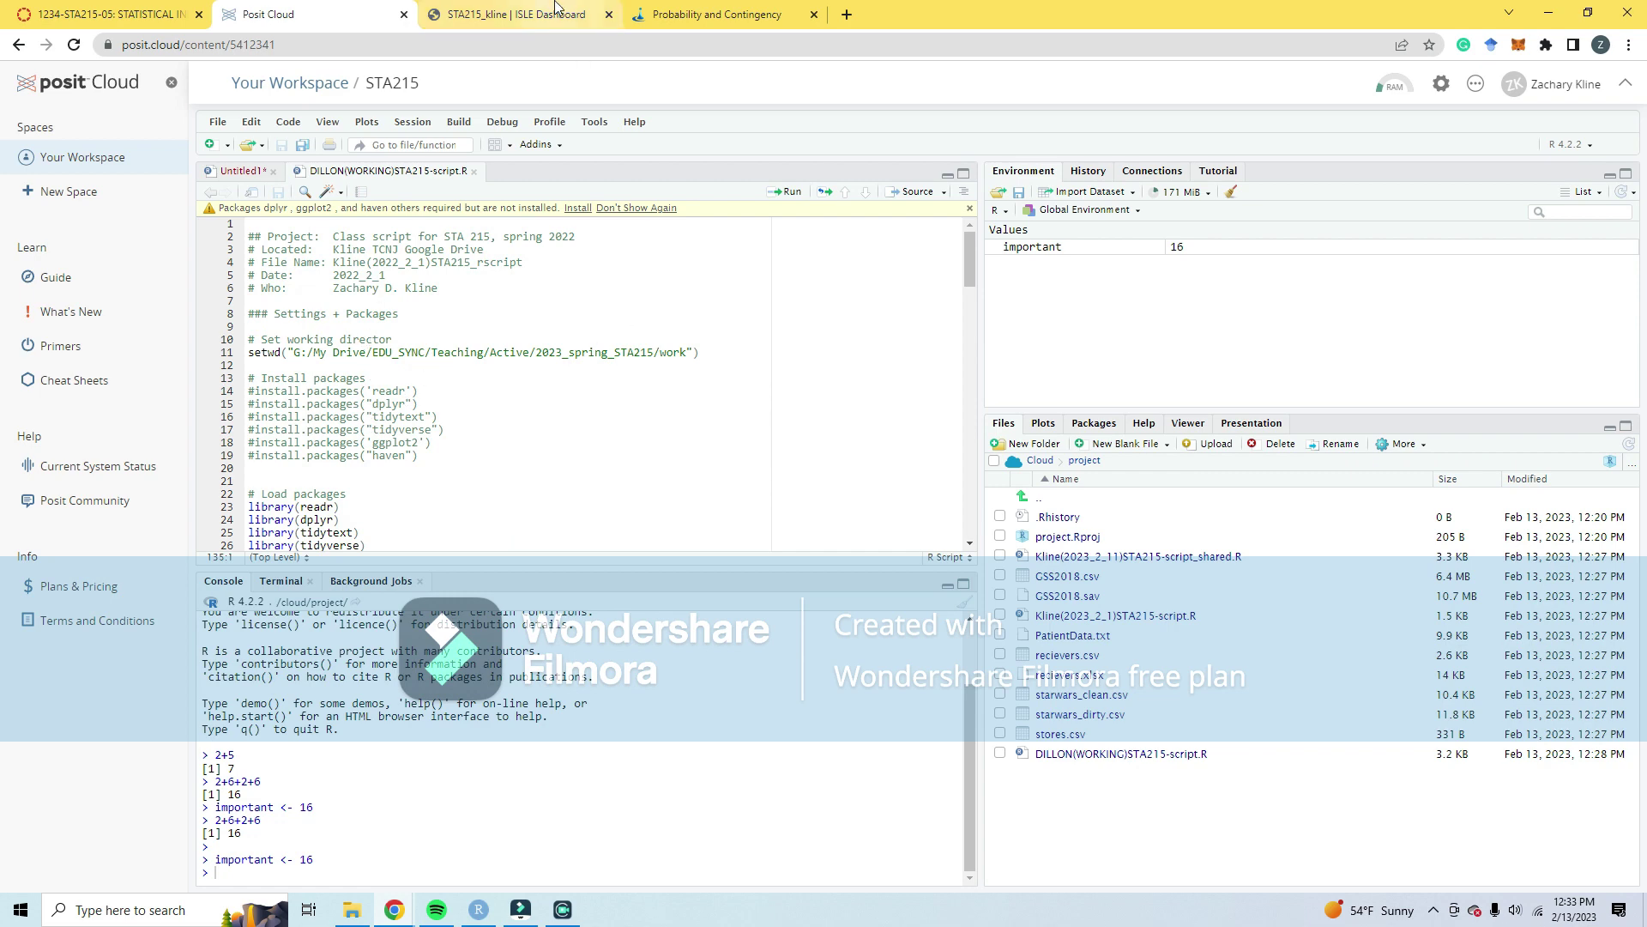
{"action": "left_click", "coordinate": [515, 15]}
{"action": "left_click", "coordinate": [716, 15]}
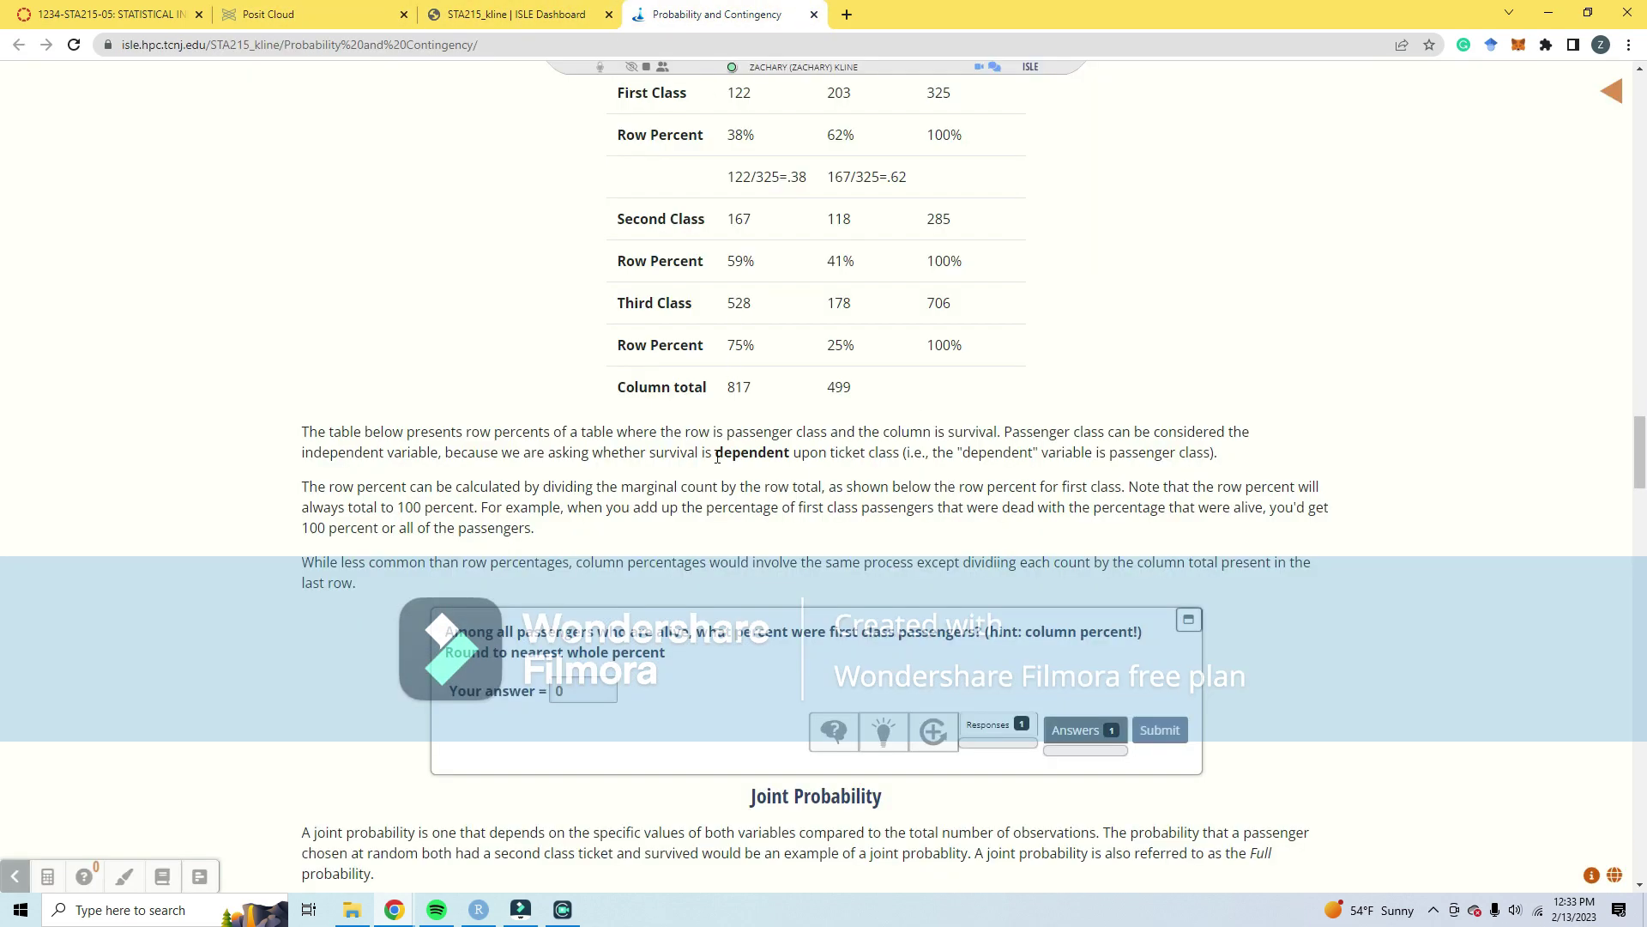
{"action": "left_click", "coordinate": [360, 14]}
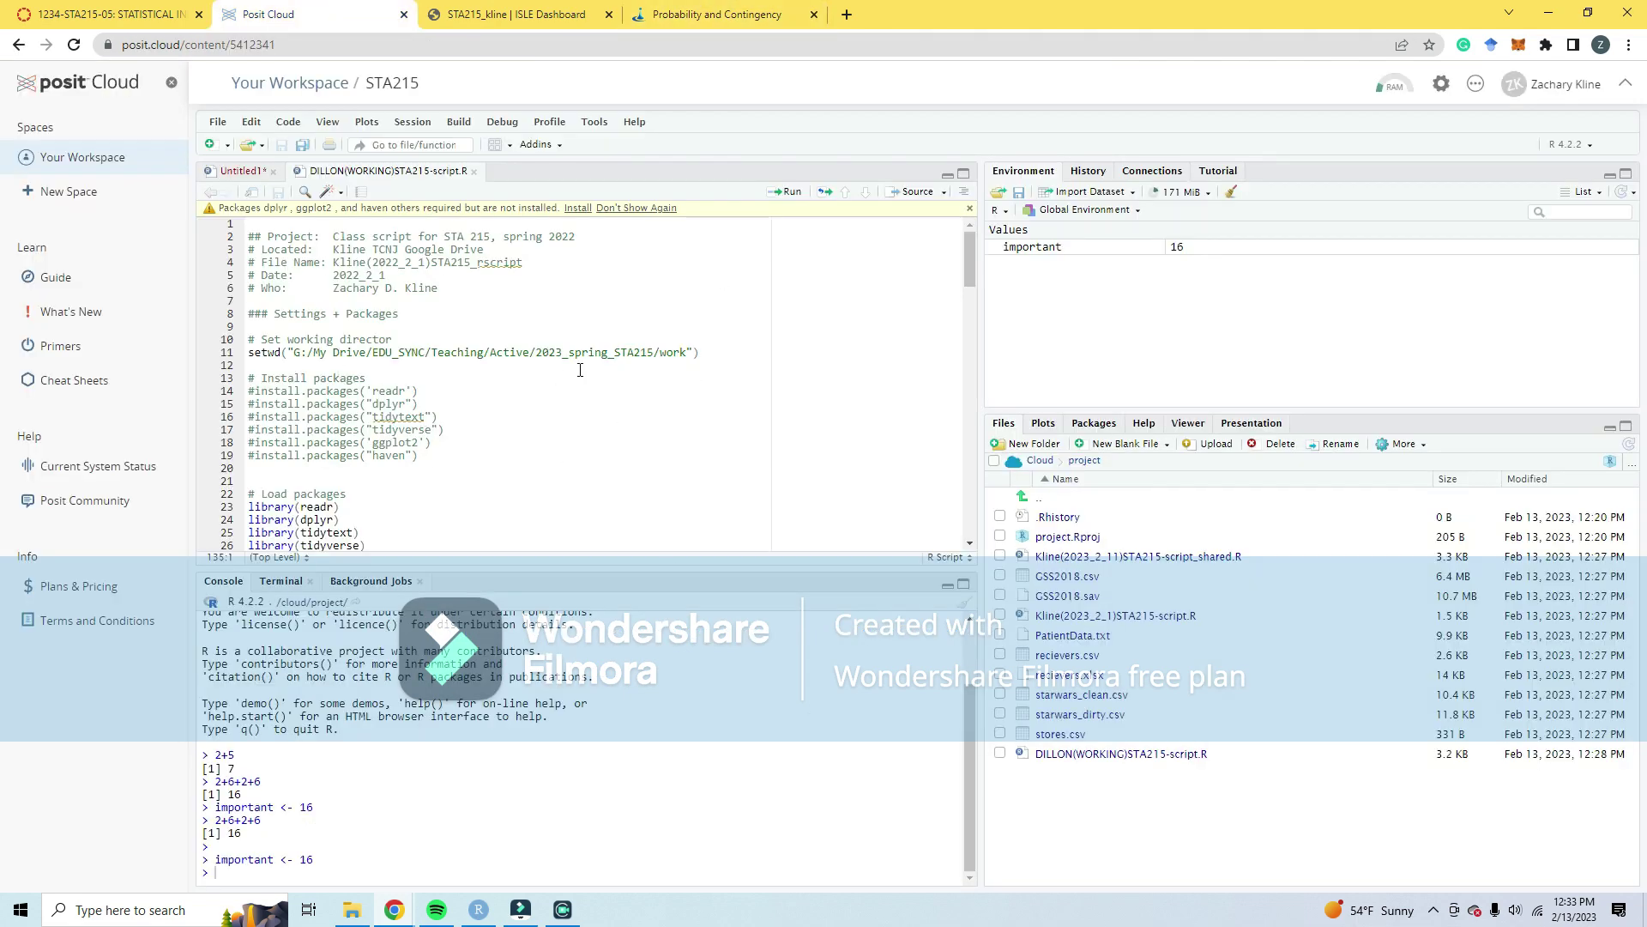
{"action": "scroll", "coordinate": [468, 377], "scroll_direction": "down", "scroll_amount": 2}
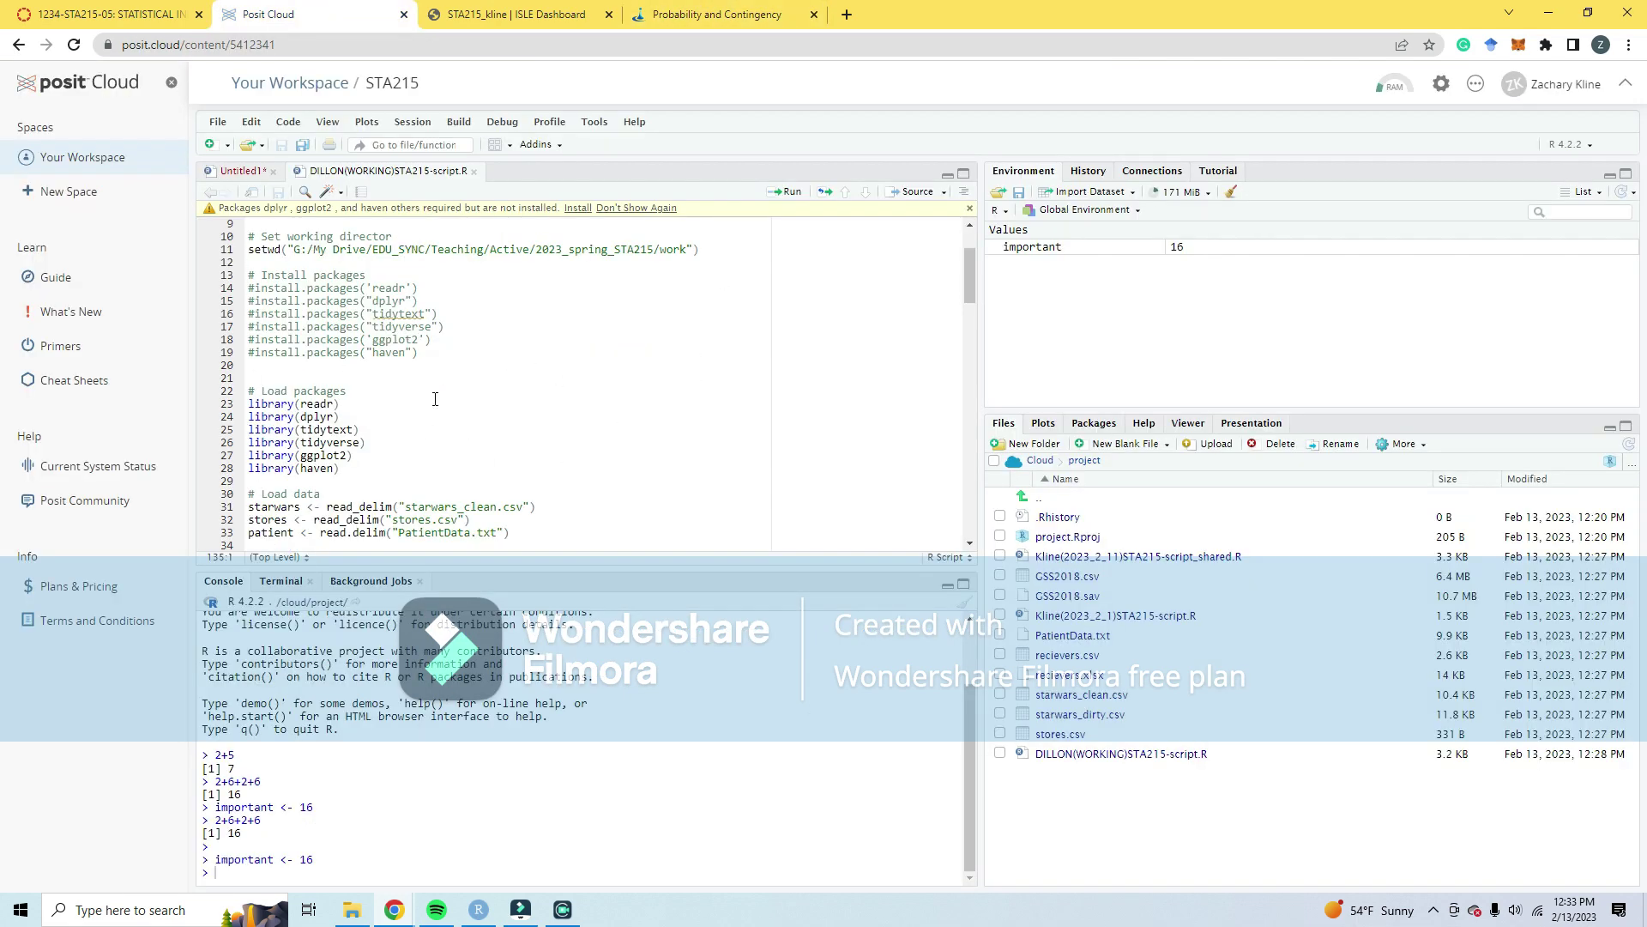
{"action": "scroll", "coordinate": [292, 317], "scroll_direction": "up", "scroll_amount": 2}
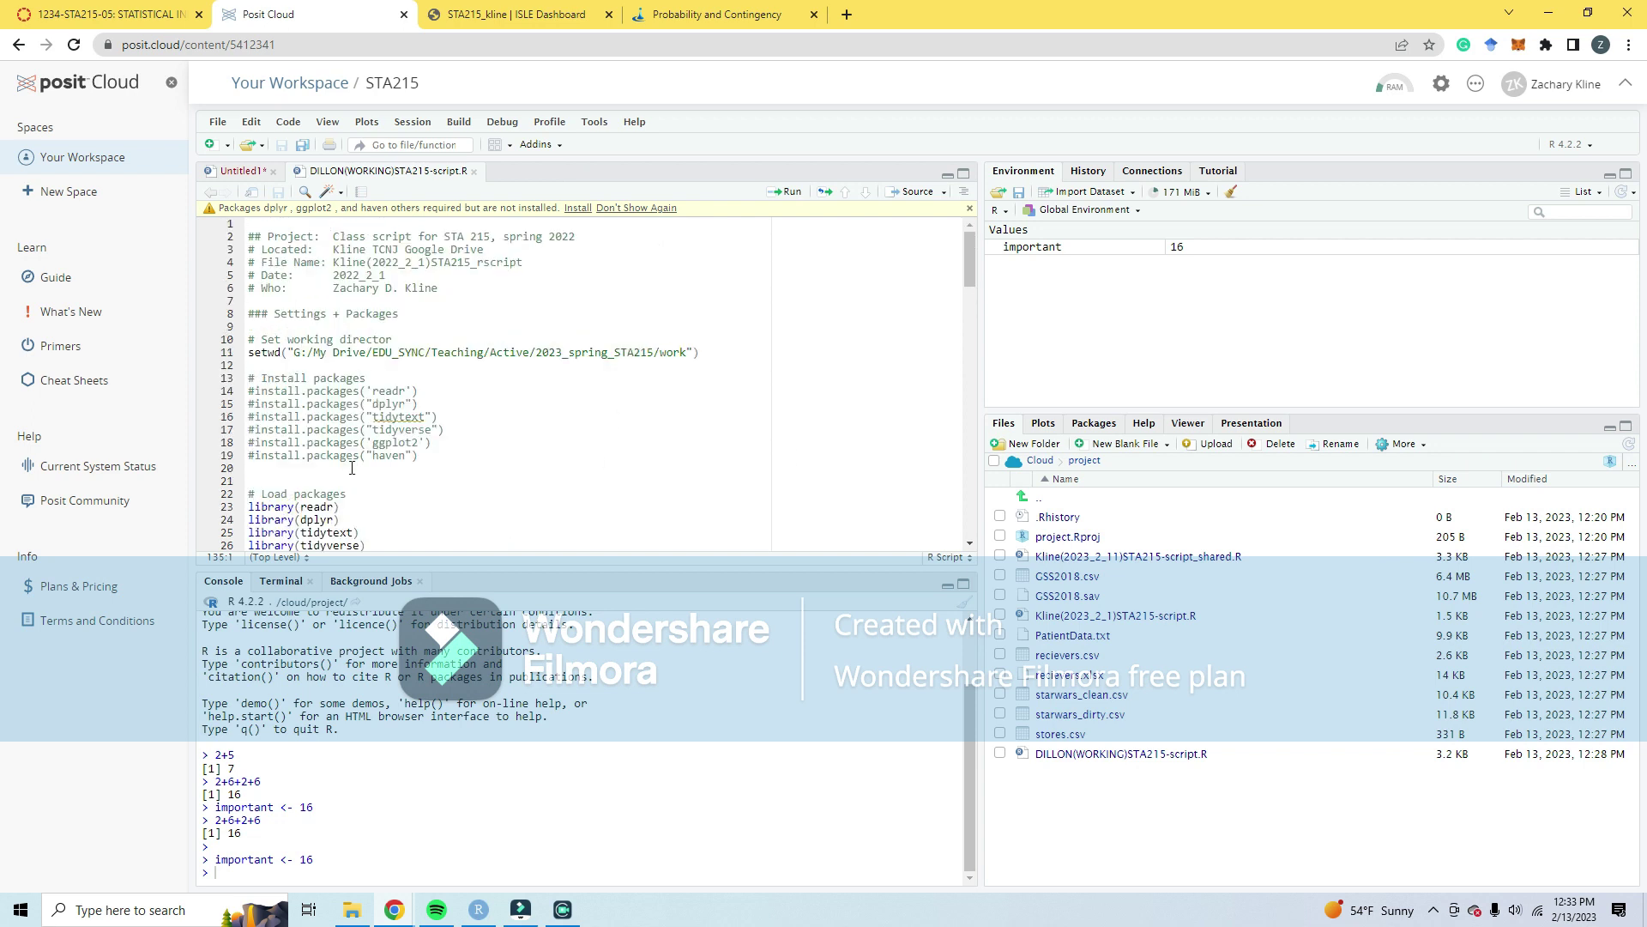
{"action": "double_click", "coordinate": [255, 391]}
{"action": "left_click", "coordinate": [255, 392]}
Step: Replace the instructor's surname with the student's in the script header's Located, File Name and Who lines
{"action": "left_click_drag", "start_coordinate": [372, 263], "coordinate": [430, 263]}
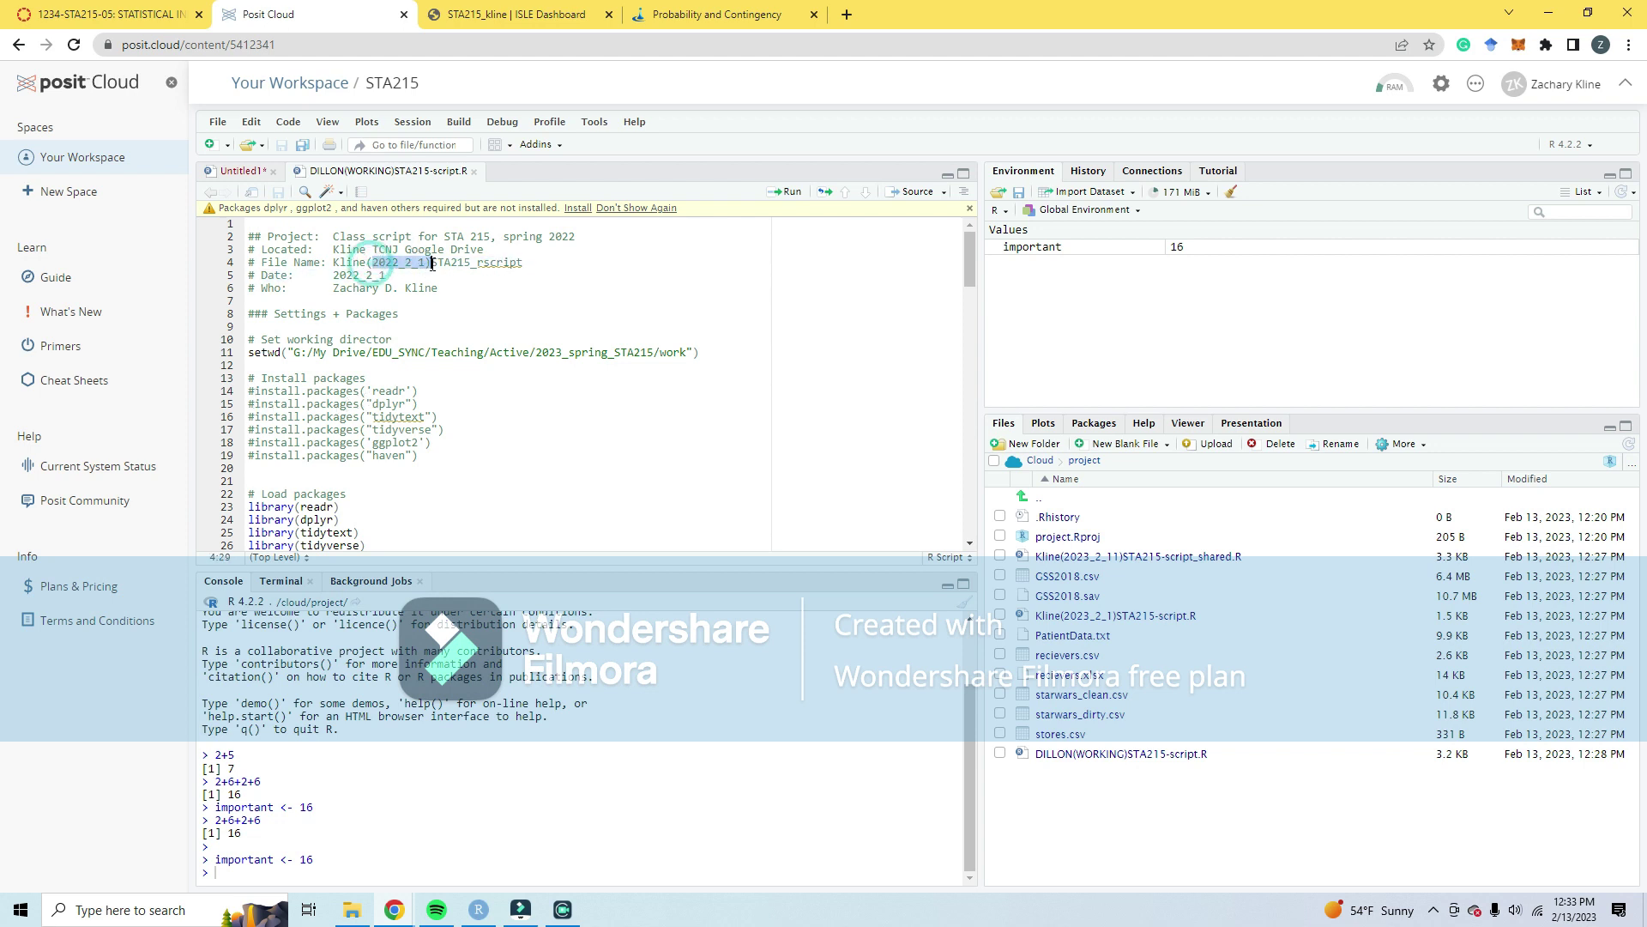
{"action": "left_click", "coordinate": [352, 250]}
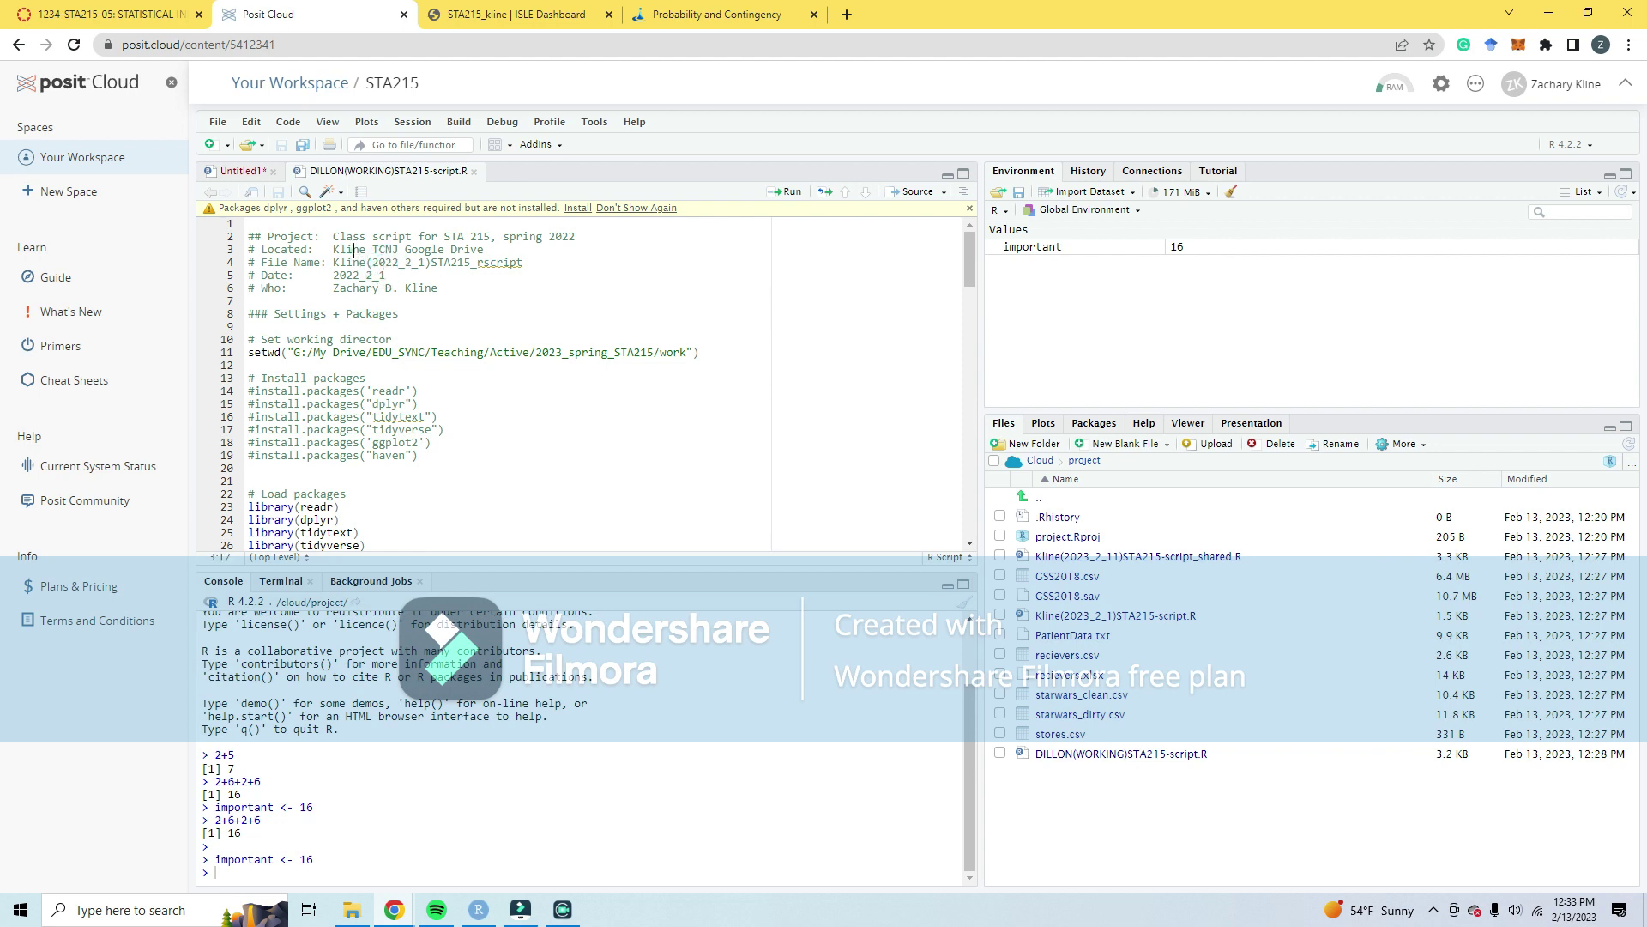
{"action": "double_click", "coordinate": [353, 250]}
{"action": "type", "text": "illon"}
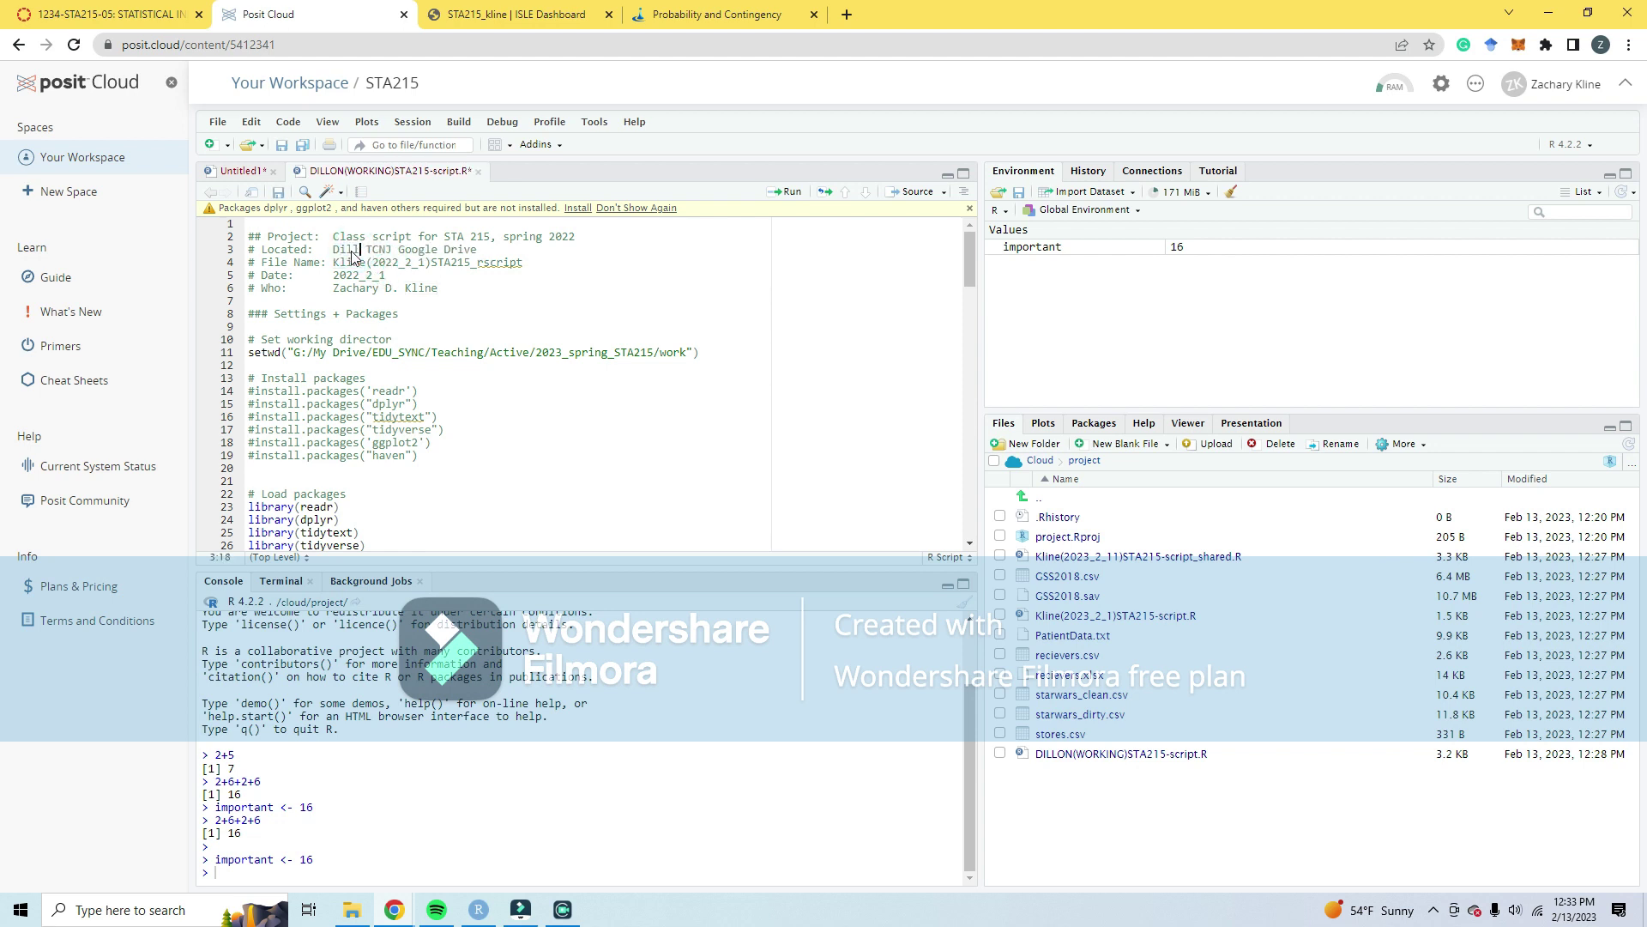
{"action": "double_click", "coordinate": [351, 250]}
{"action": "key", "text": "ctrl+c"}
{"action": "double_click", "coordinate": [350, 262]}
{"action": "key", "text": "ctrl+v"}
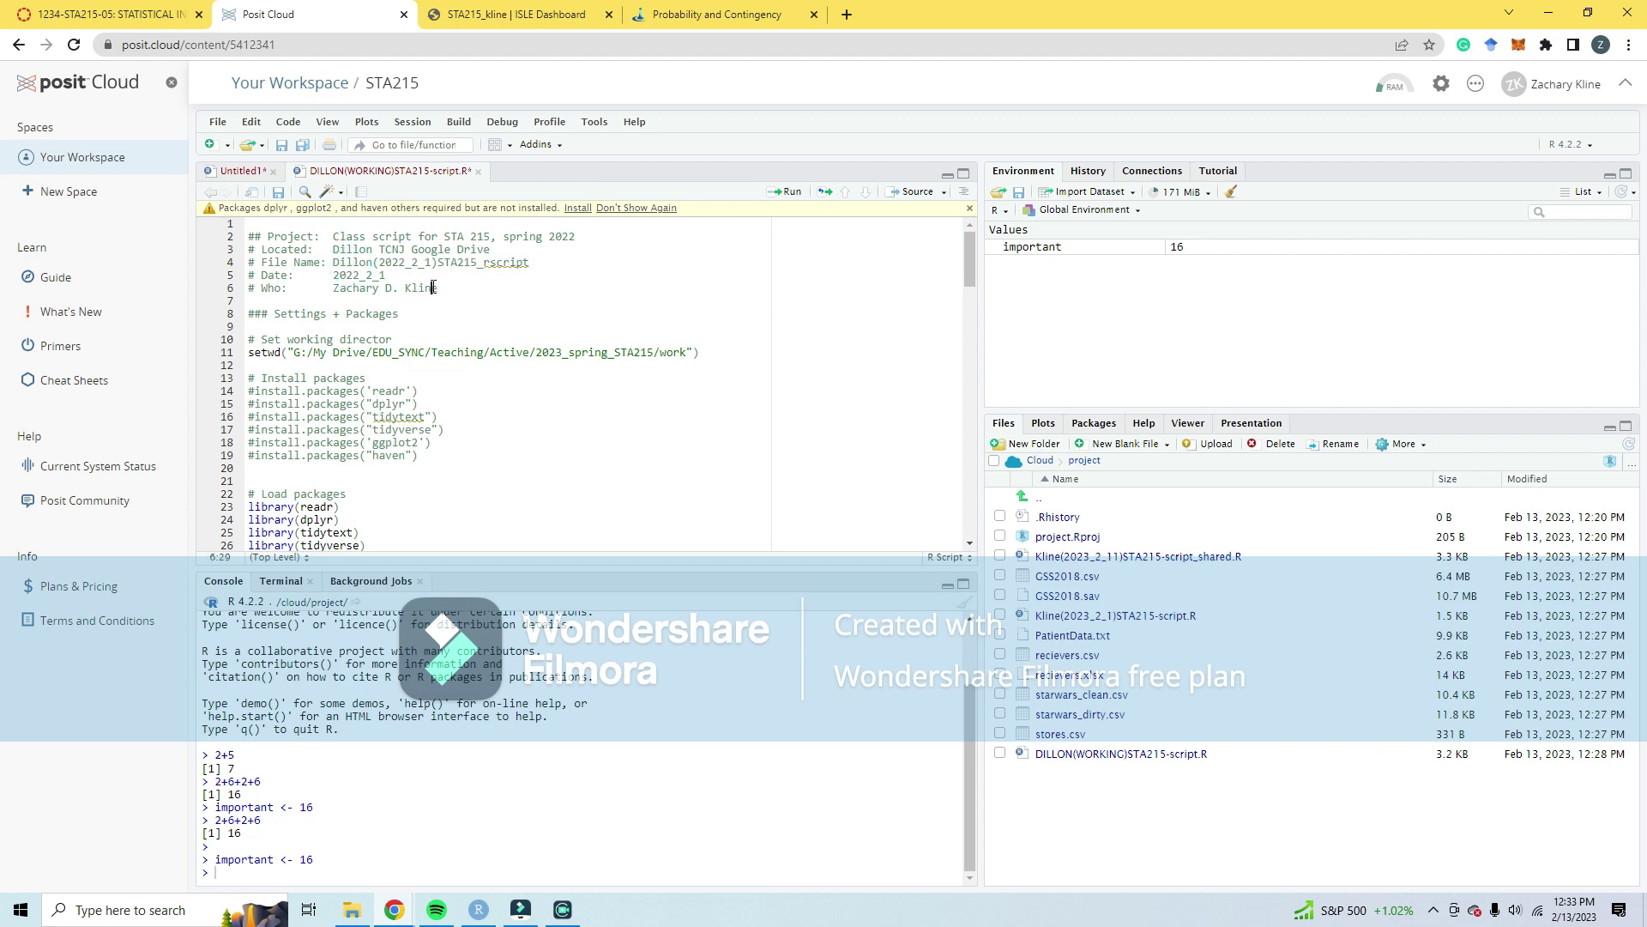
{"action": "left_click_drag", "start_coordinate": [386, 288], "coordinate": [441, 290]}
{"action": "key", "text": "ctrl+v"}
Step: Set the date in the script header's File Name and Date lines to 2023_2_13
{"action": "left_click", "coordinate": [360, 276]}
{"action": "key", "text": "BackSpace"}
{"action": "type", "text": "3"}
{"action": "left_click_drag", "start_coordinate": [374, 282], "coordinate": [379, 290]}
{"action": "left_click", "coordinate": [427, 275]}
{"action": "type", "text": "3"}
{"action": "key", "text": "BackSpace"}
{"action": "type", "text": "3_2_13"}
Step: Replace the date in the header's File Name line with WORKING and save the script
{"action": "left_click_drag", "start_coordinate": [378, 266], "coordinate": [432, 266]}
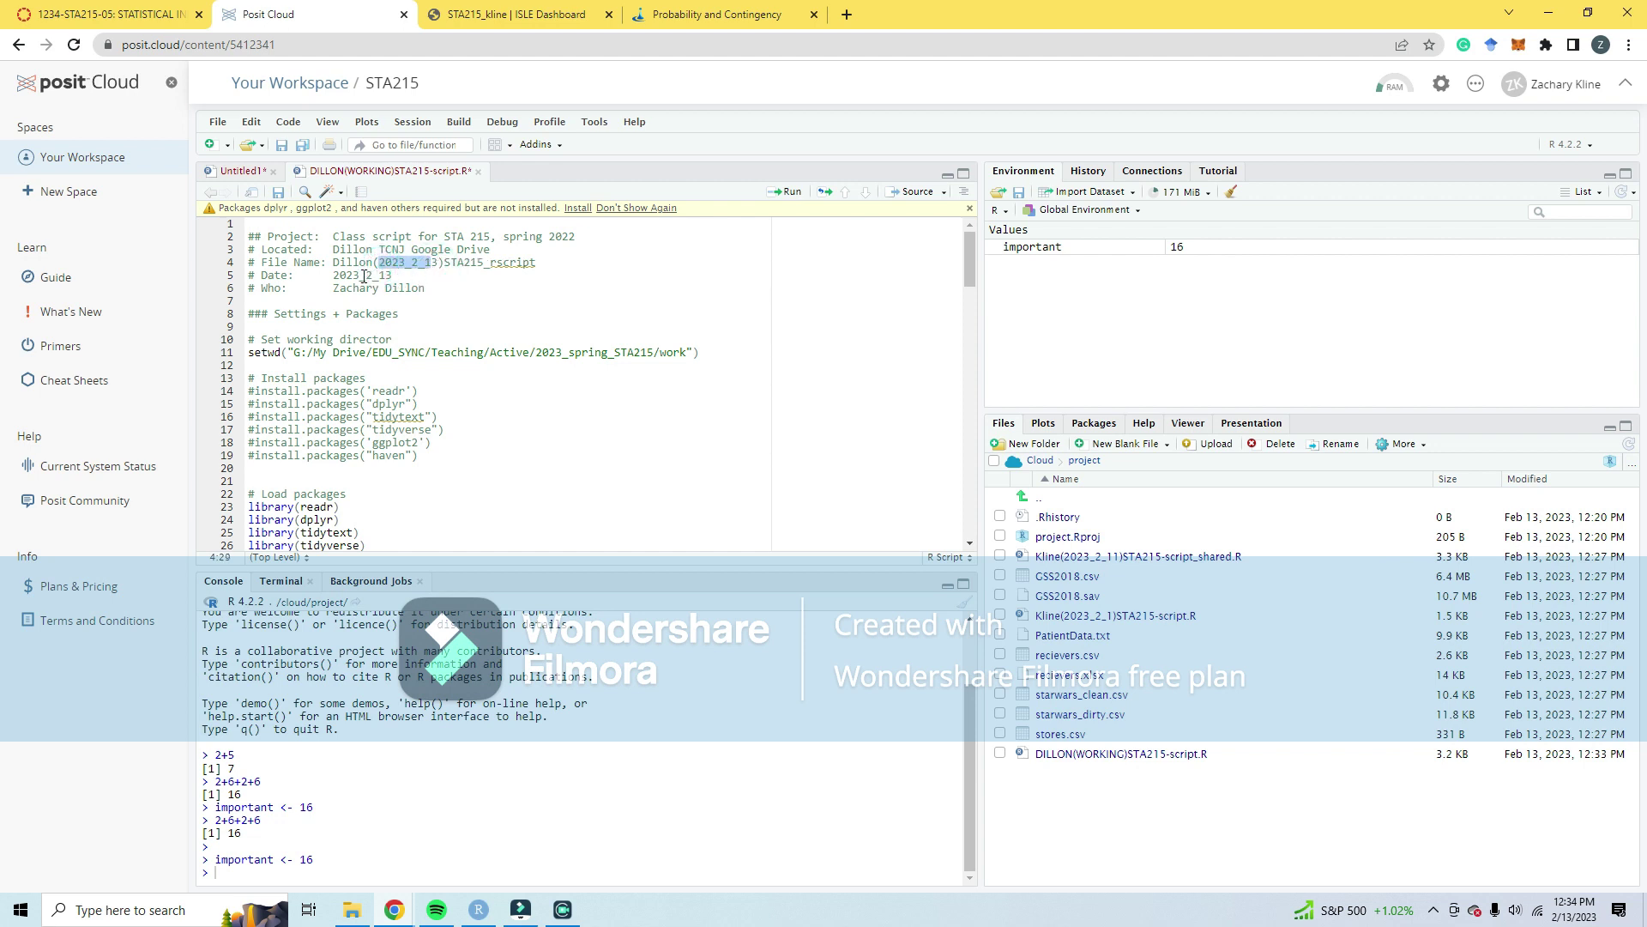
{"action": "key", "text": "Delete"}
{"action": "key", "text": "Delete"}
{"action": "type", "text": "WORKING"}
{"action": "left_click", "coordinate": [249, 236]}
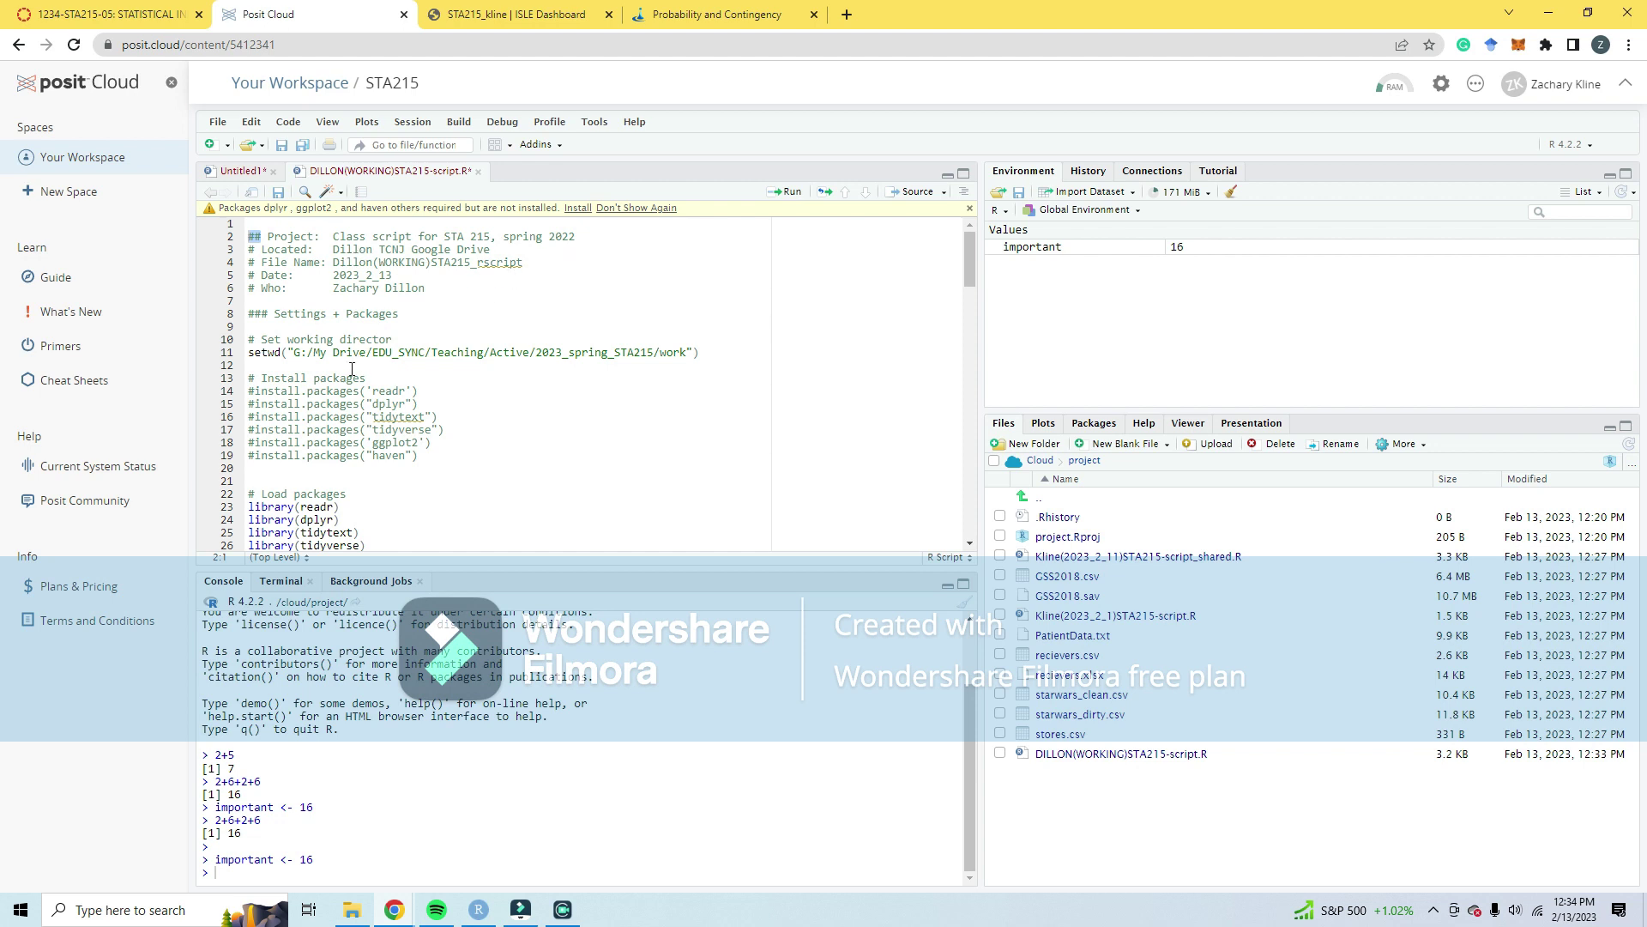
{"action": "left_click_drag", "start_coordinate": [295, 314], "coordinate": [385, 314]}
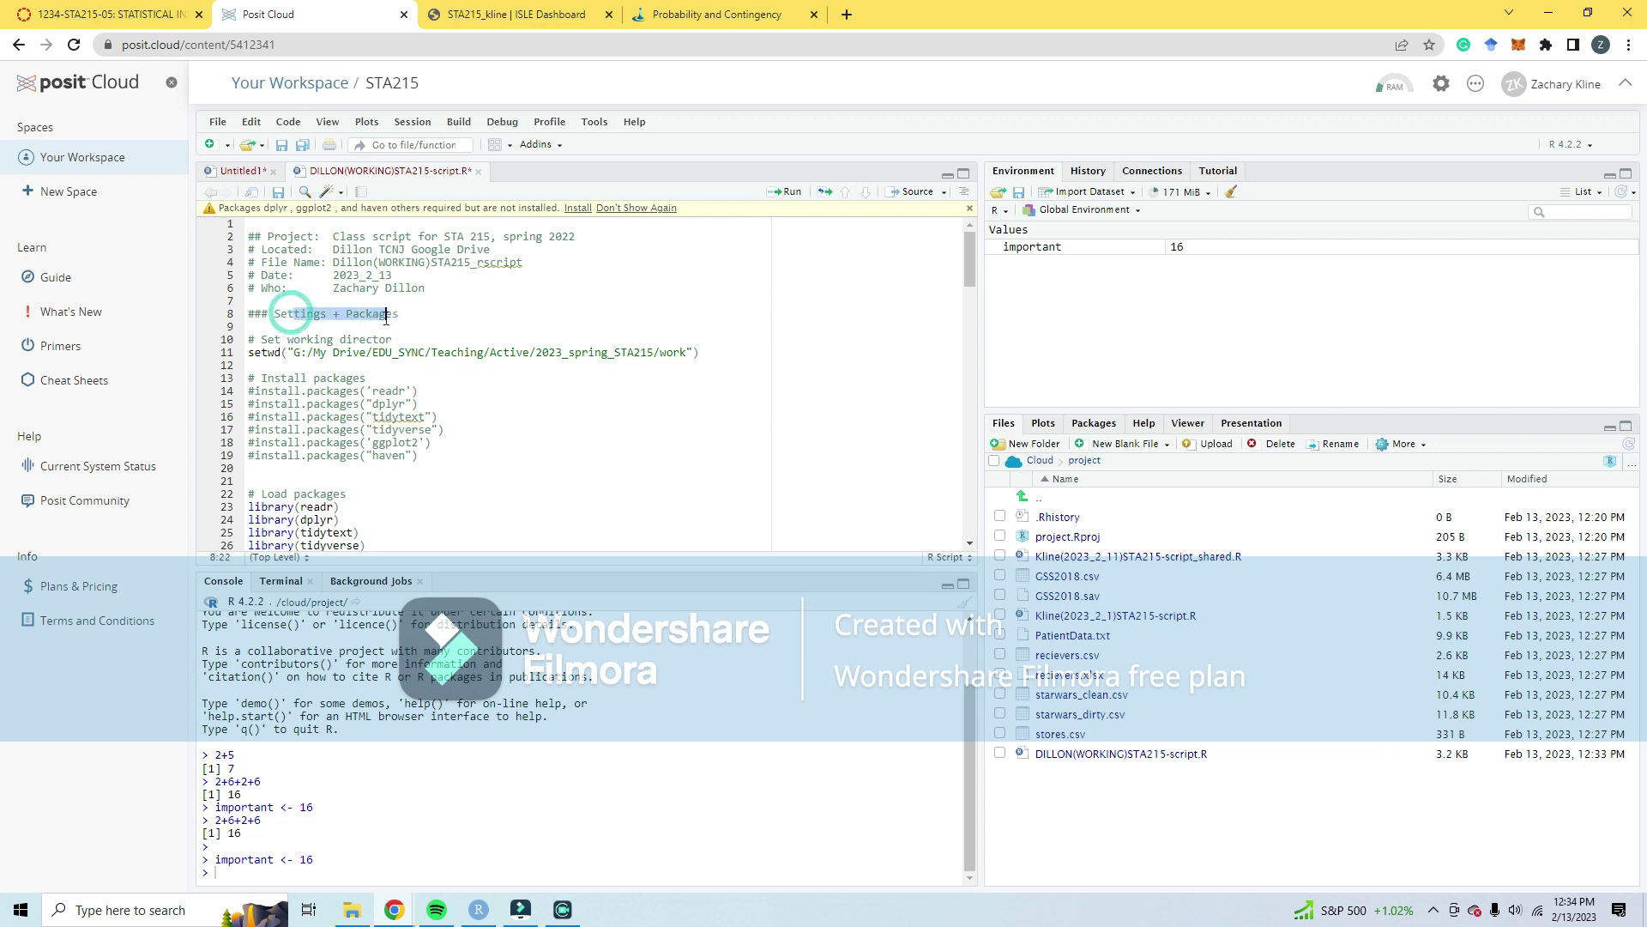
{"action": "mouse_move", "coordinate": [283, 316]}
{"action": "left_mouse_down"}
{"action": "mouse_move", "coordinate": [393, 314]}
{"action": "mouse_move", "coordinate": [270, 342]}
{"action": "left_mouse_up"}
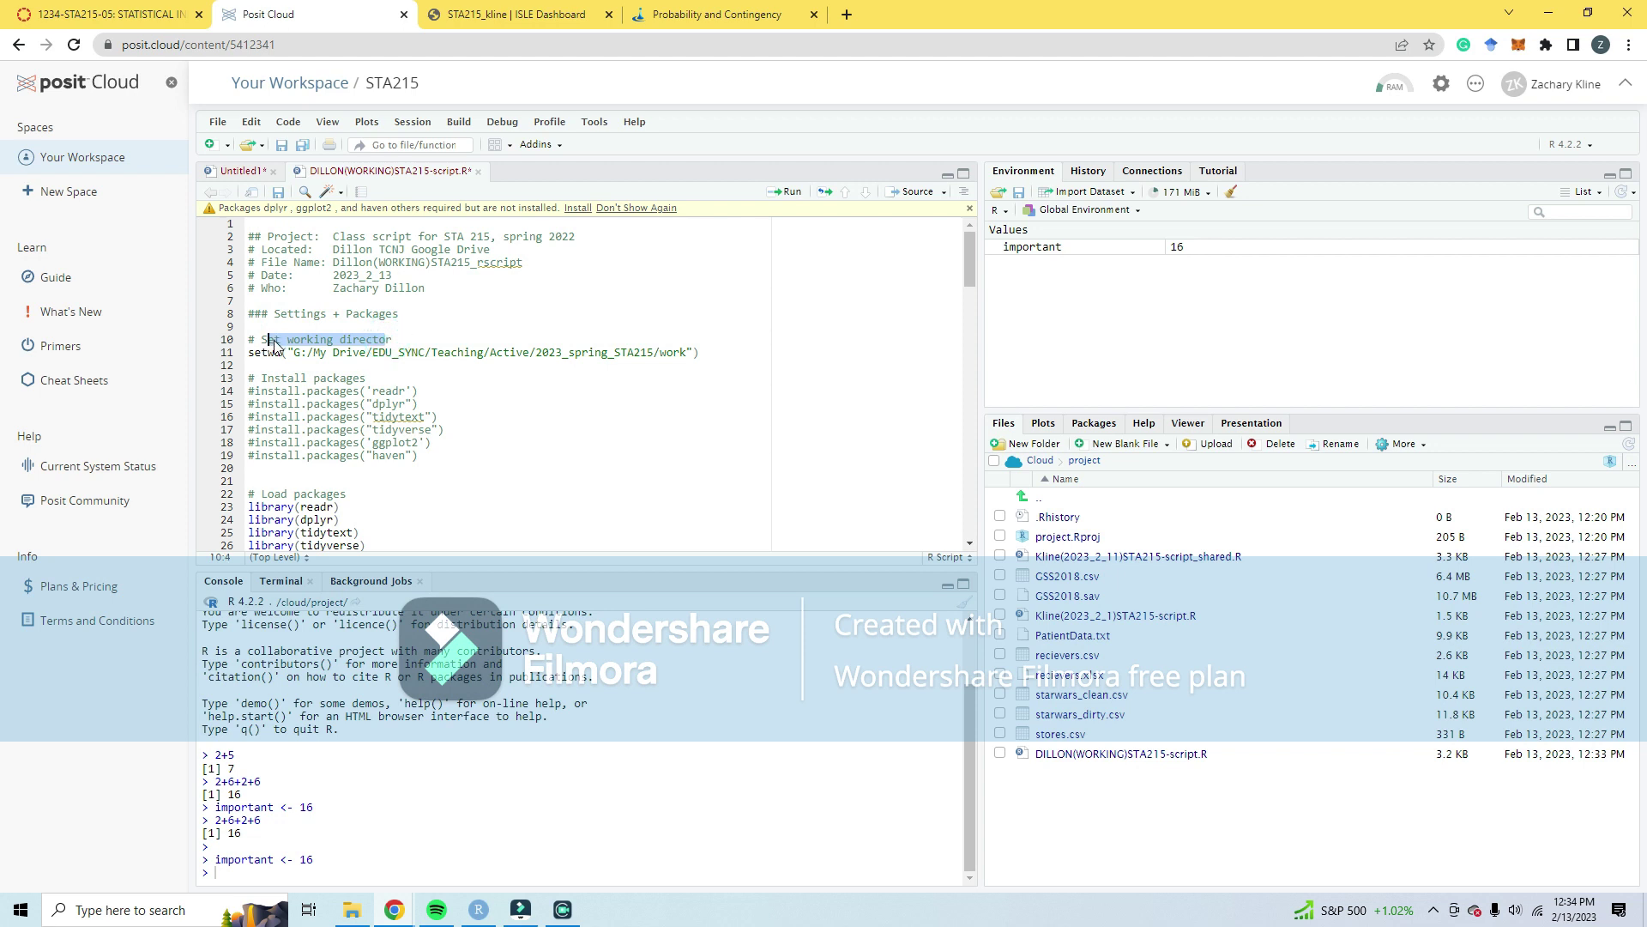
{"action": "key", "text": "ctrl+s"}
Step: Delete the working directory comment and its setwd line from the Settings + Packages section
{"action": "left_click_drag", "start_coordinate": [262, 341], "coordinate": [382, 341]}
{"action": "left_click", "coordinate": [381, 341]}
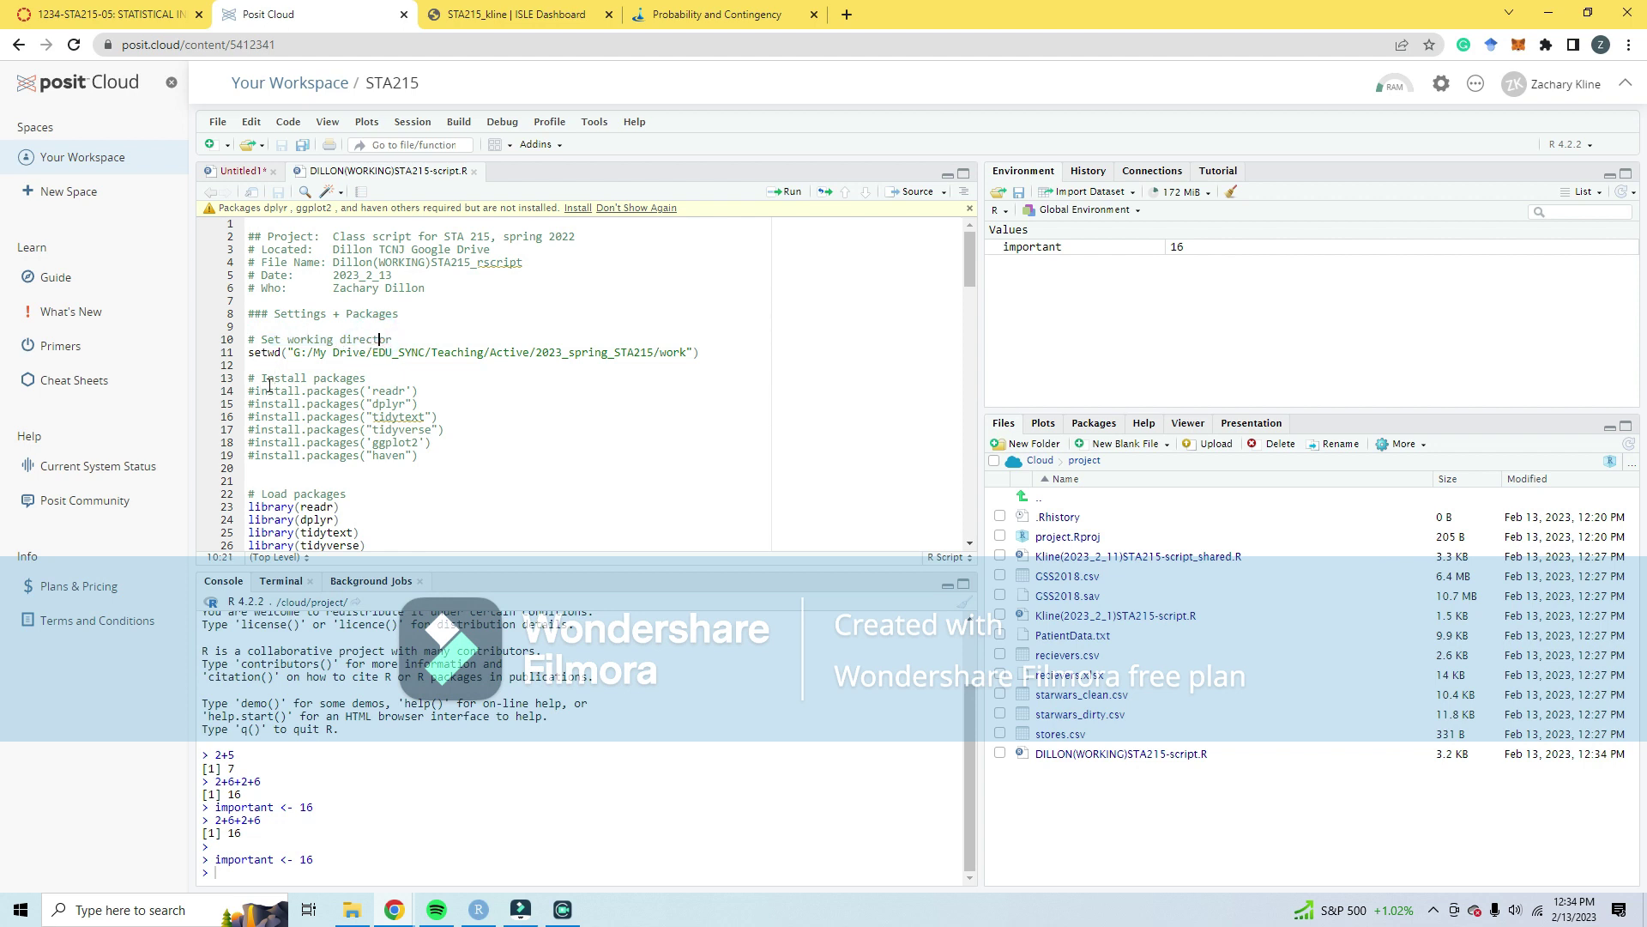
{"action": "triple_click", "coordinate": [345, 354]}
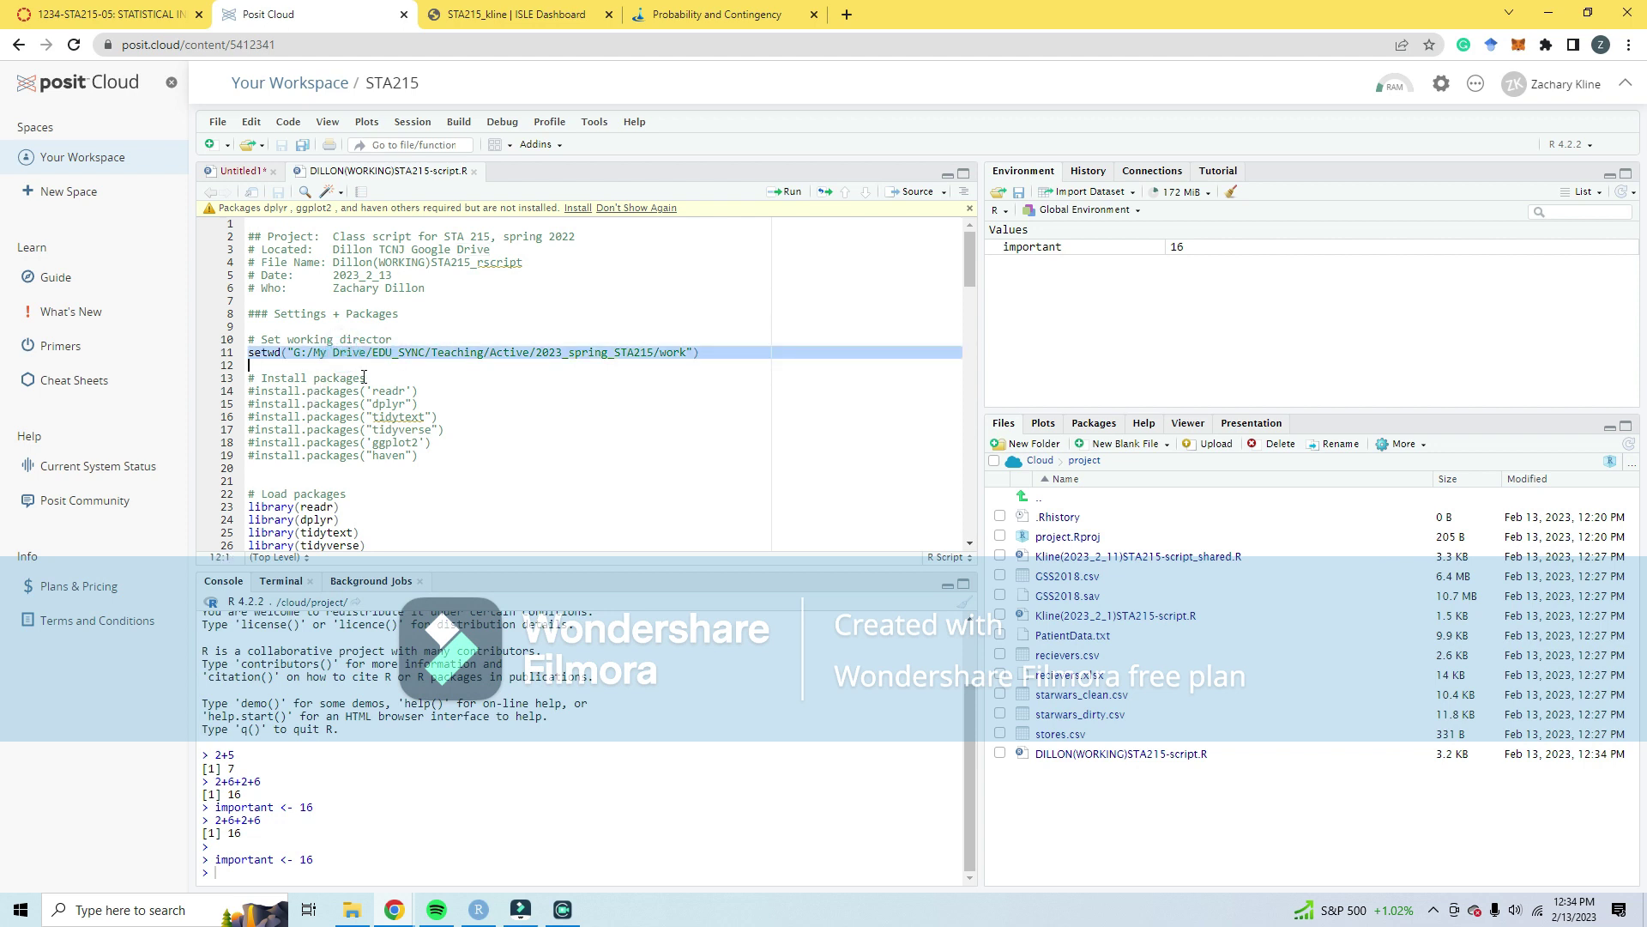
{"action": "left_click", "coordinate": [343, 357]}
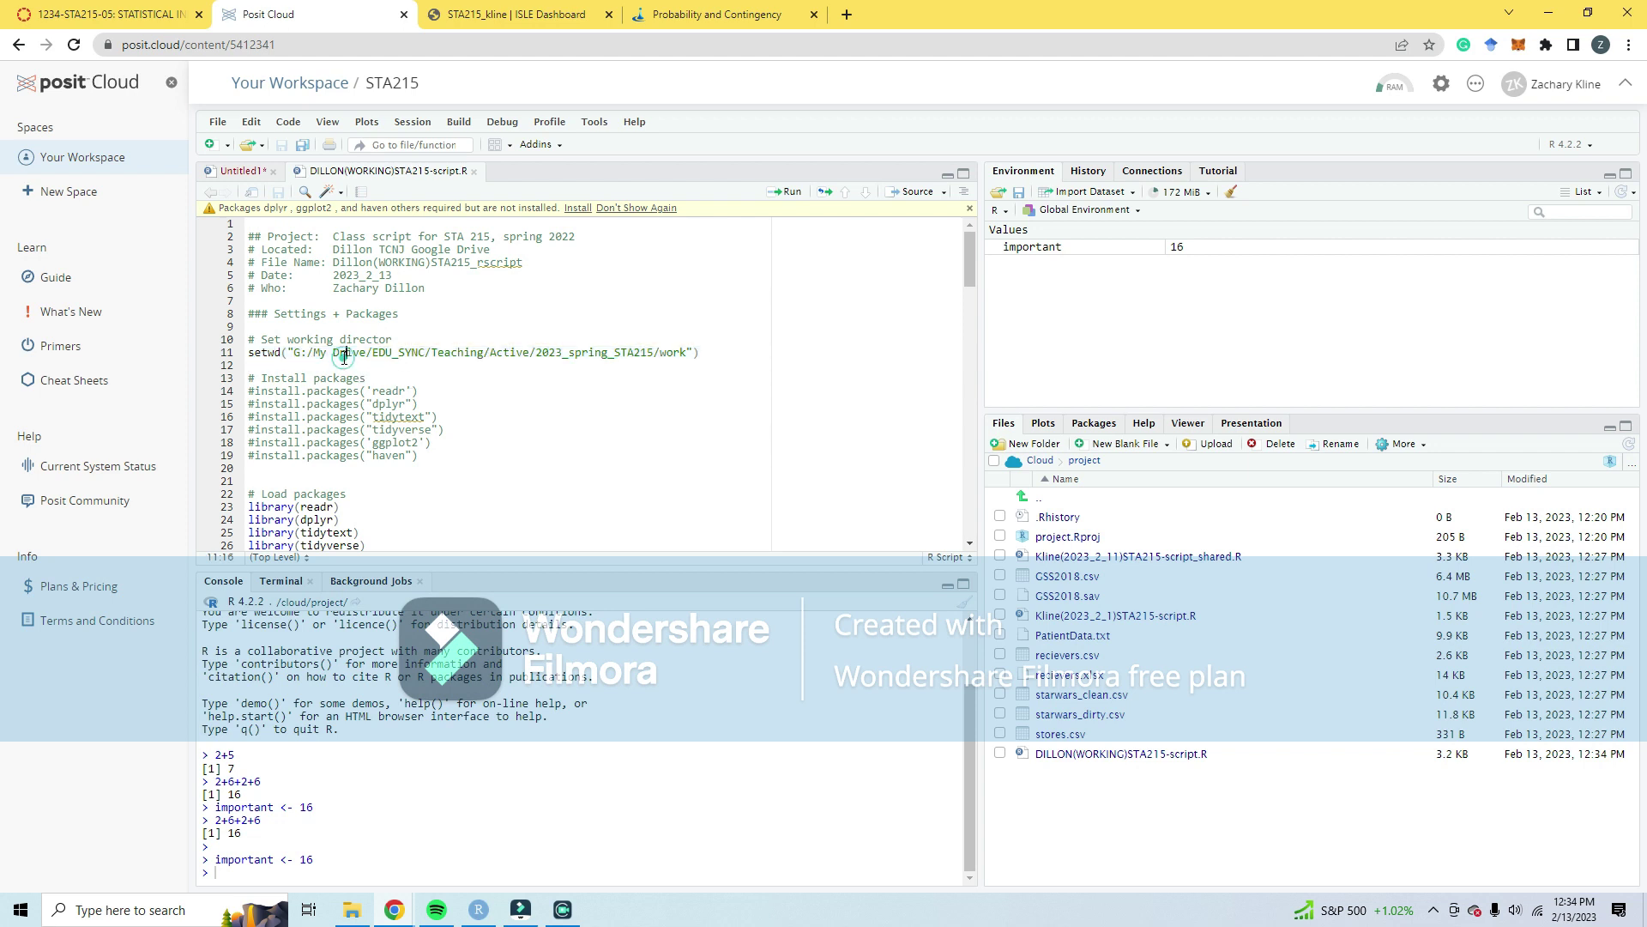
{"action": "key", "text": "ctrl+a"}
{"action": "triple_click", "coordinate": [343, 357]}
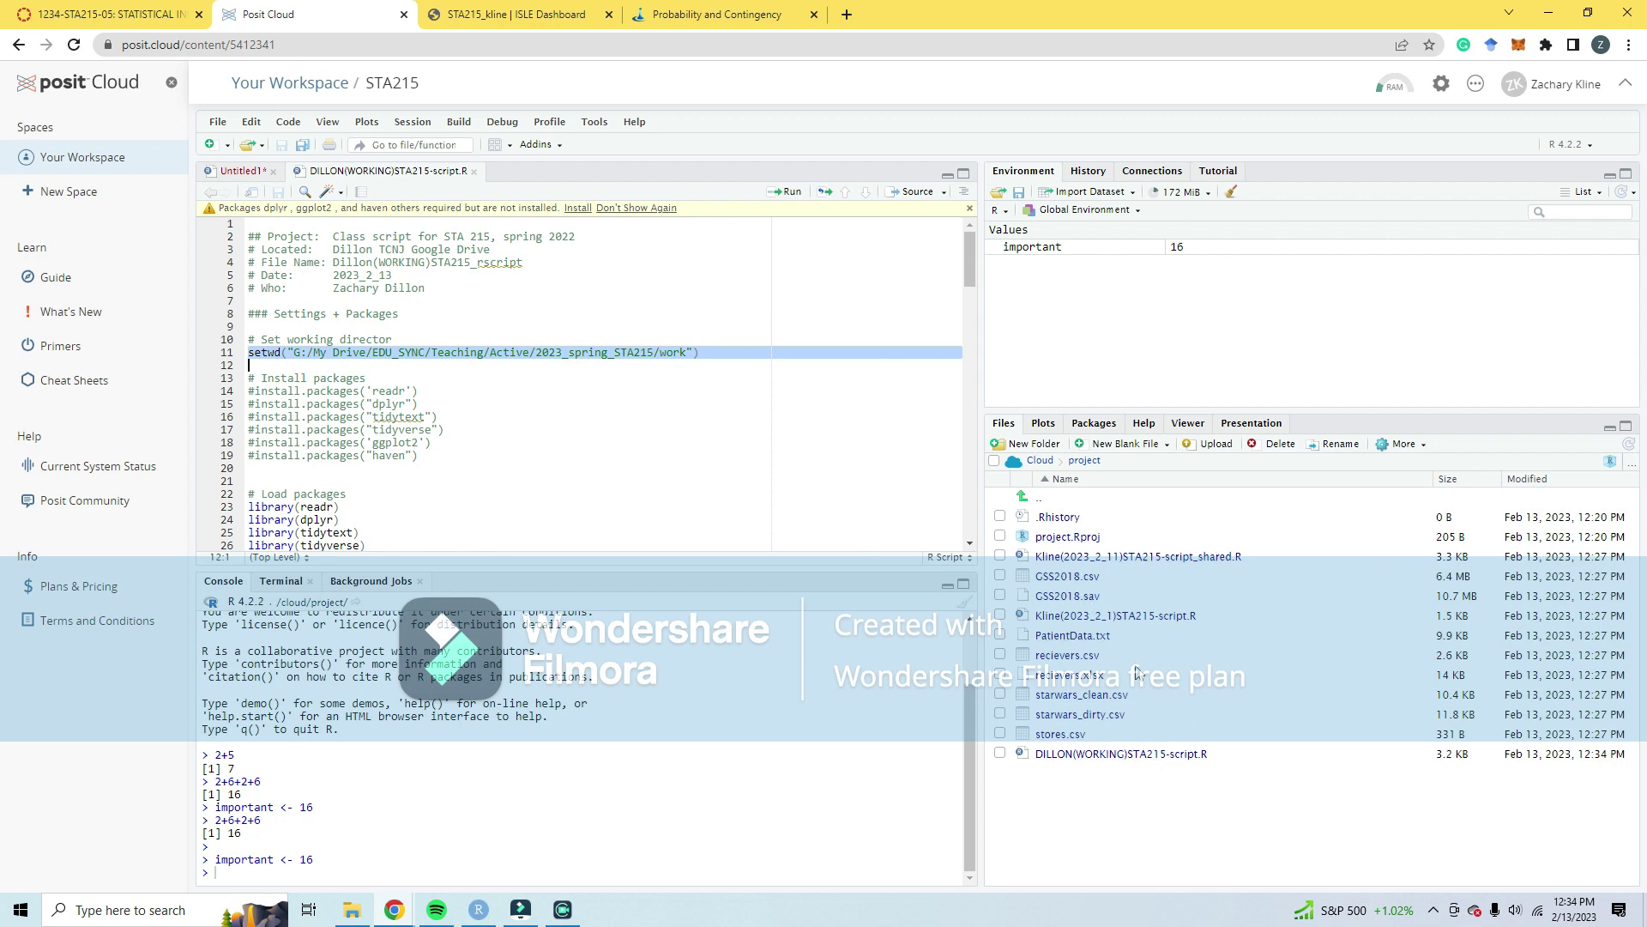
{"action": "left_click_drag", "start_coordinate": [296, 371], "coordinate": [249, 340]}
{"action": "key", "text": "Delete"}
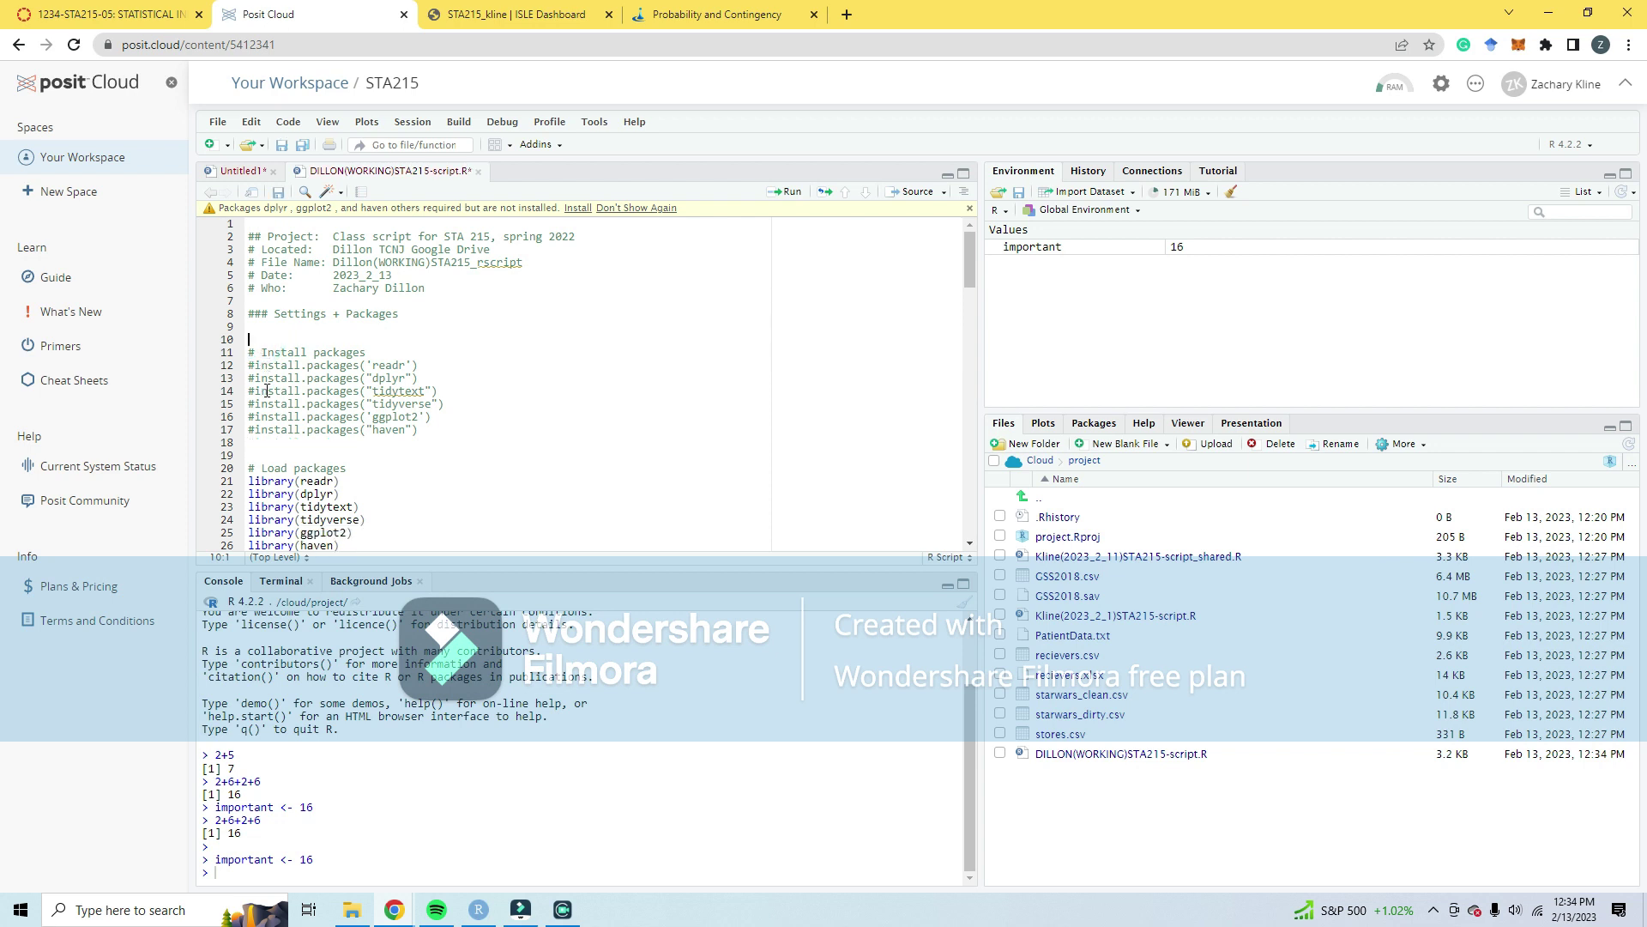
Step: Uncomment the six install.packages lines for readr, dplyr, tidytext, tidyverse, ggplot2 and haven
{"action": "left_click", "coordinate": [255, 365]}
{"action": "scroll", "coordinate": [448, 453], "scroll_direction": "down", "scroll_amount": 2}
{"action": "scroll", "coordinate": [448, 452], "scroll_direction": "up", "scroll_amount": 2}
{"action": "scroll", "coordinate": [447, 452], "scroll_direction": "down", "scroll_amount": 1}
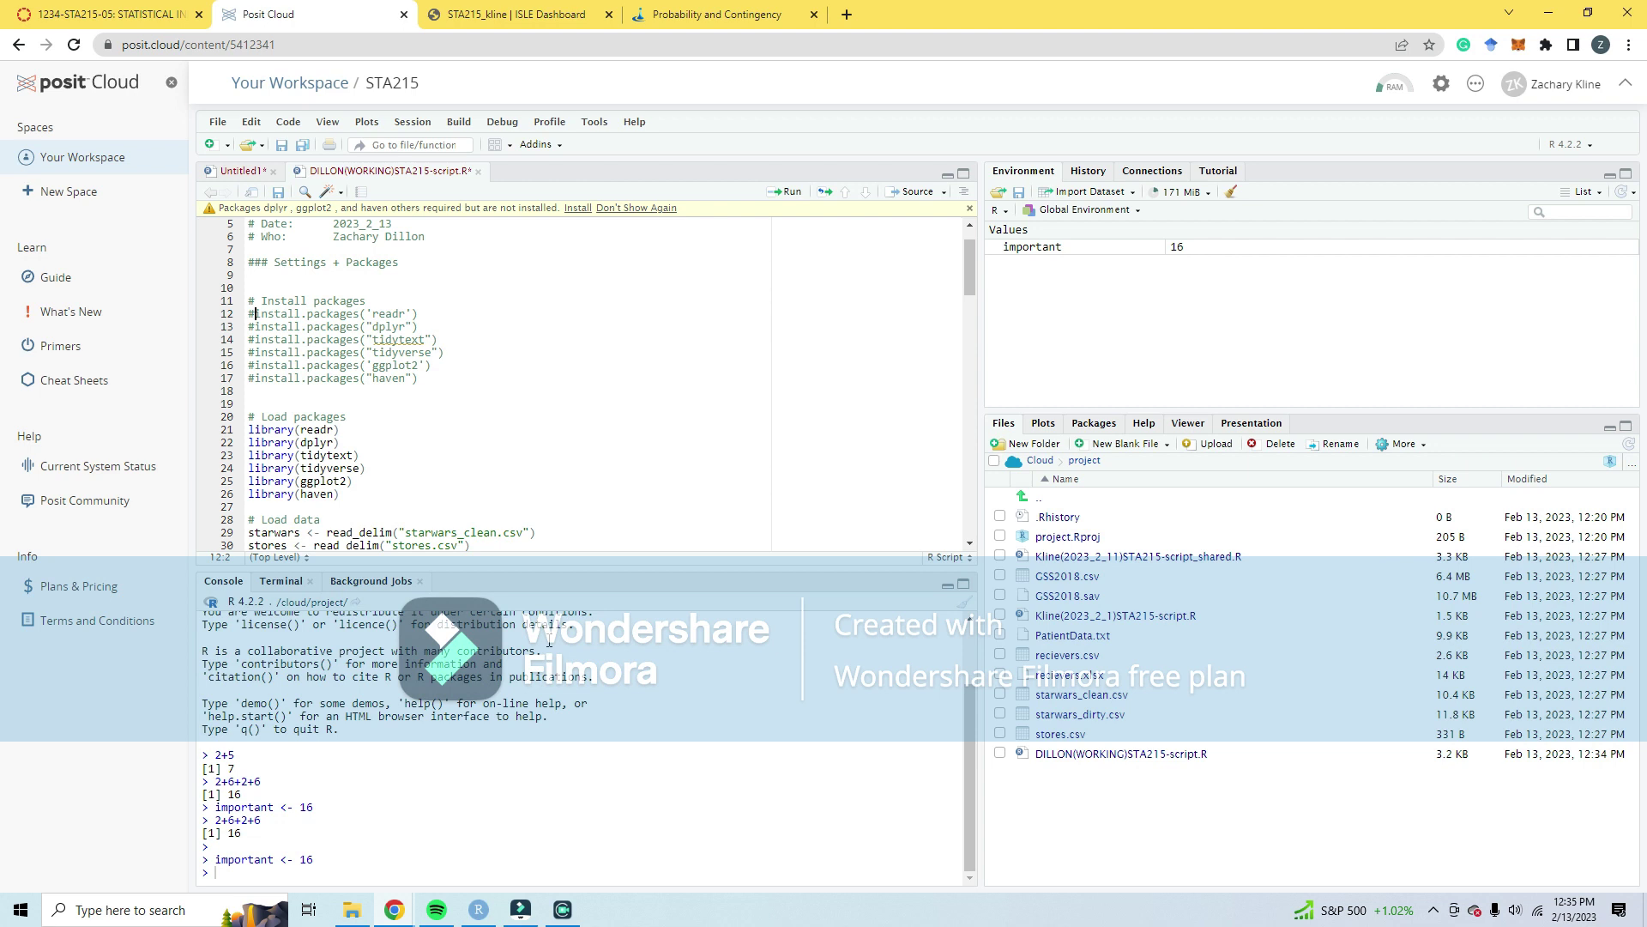
{"action": "key", "text": "BackSpace"}
{"action": "key", "text": "Delete"}
{"action": "key", "text": "Down"}
{"action": "key", "text": "Delete"}
{"action": "key", "text": "Down"}
{"action": "key", "text": "Delete"}
{"action": "key", "text": "Down"}
{"action": "key", "text": "Delete"}
{"action": "key", "text": "Down"}
{"action": "key", "text": "Delete"}
Step: Run the whole Install packages section, from readr to haven, and save the script
{"action": "left_click_drag", "start_coordinate": [287, 385], "coordinate": [246, 313]}
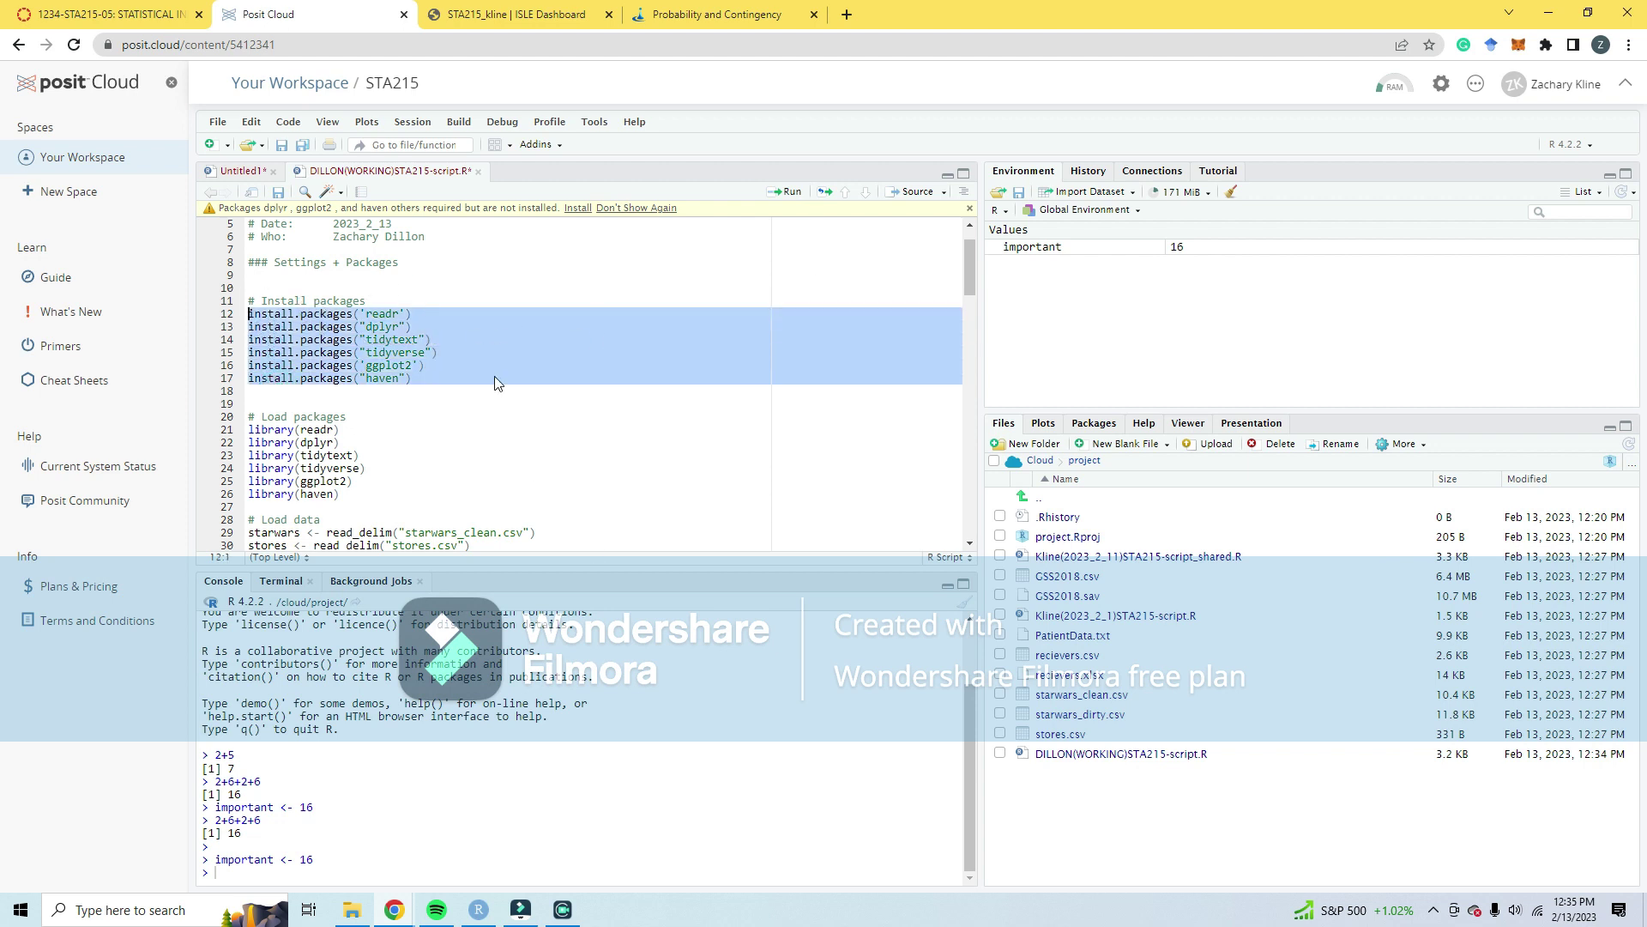
{"action": "left_click_drag", "start_coordinate": [260, 392], "coordinate": [243, 302]}
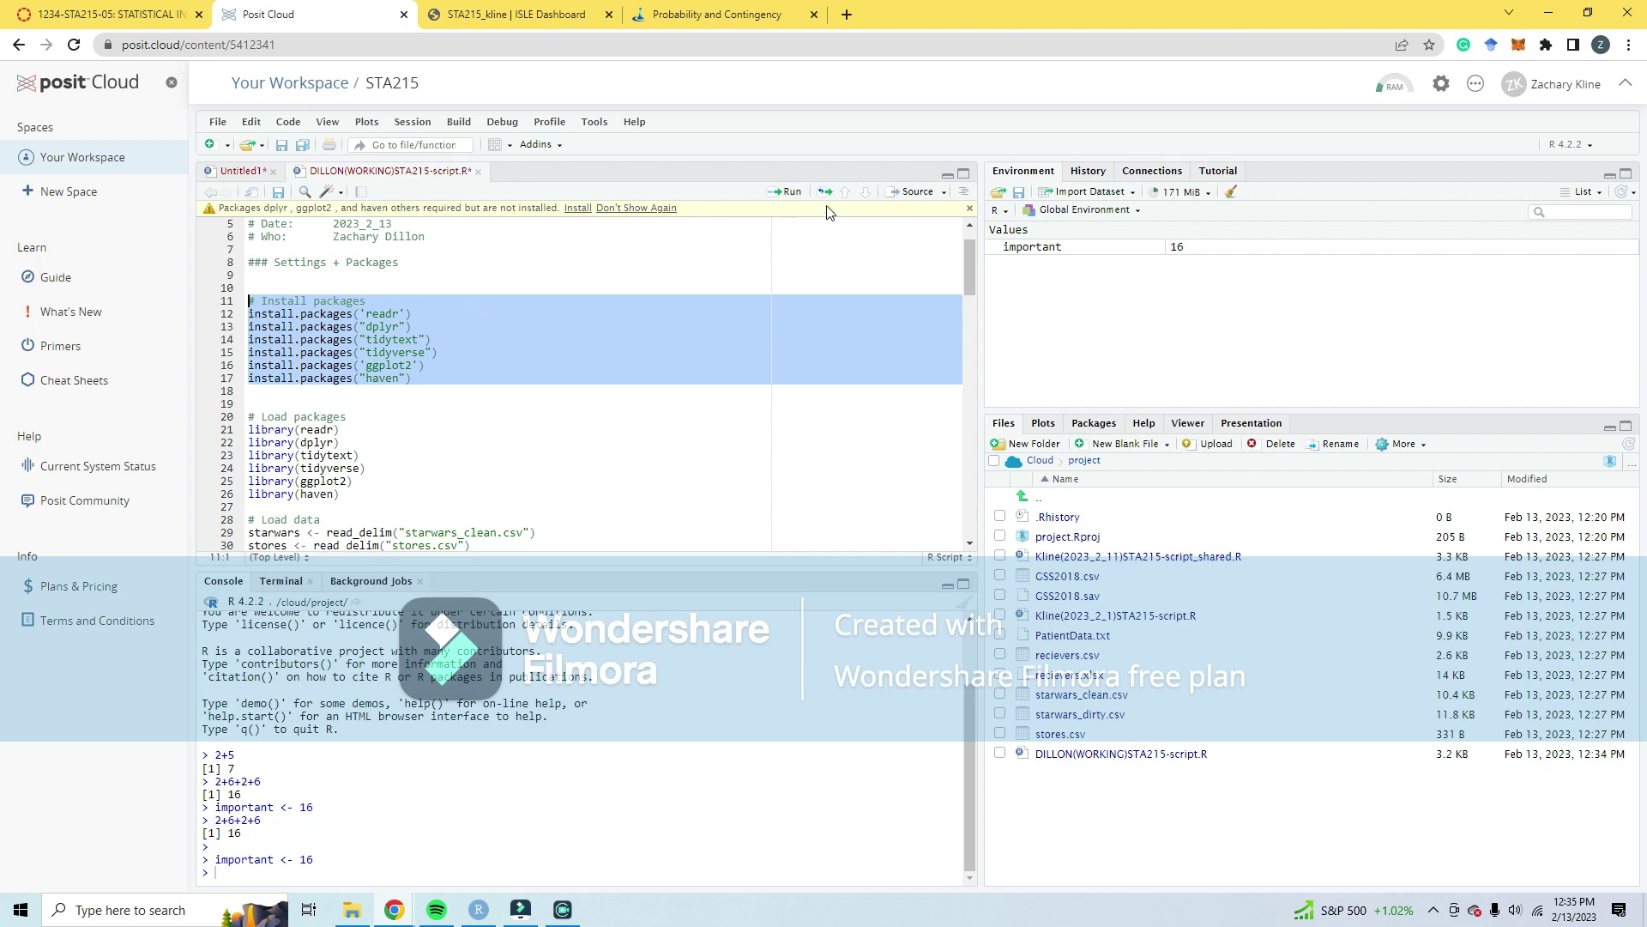
{"action": "left_click", "coordinate": [787, 191]}
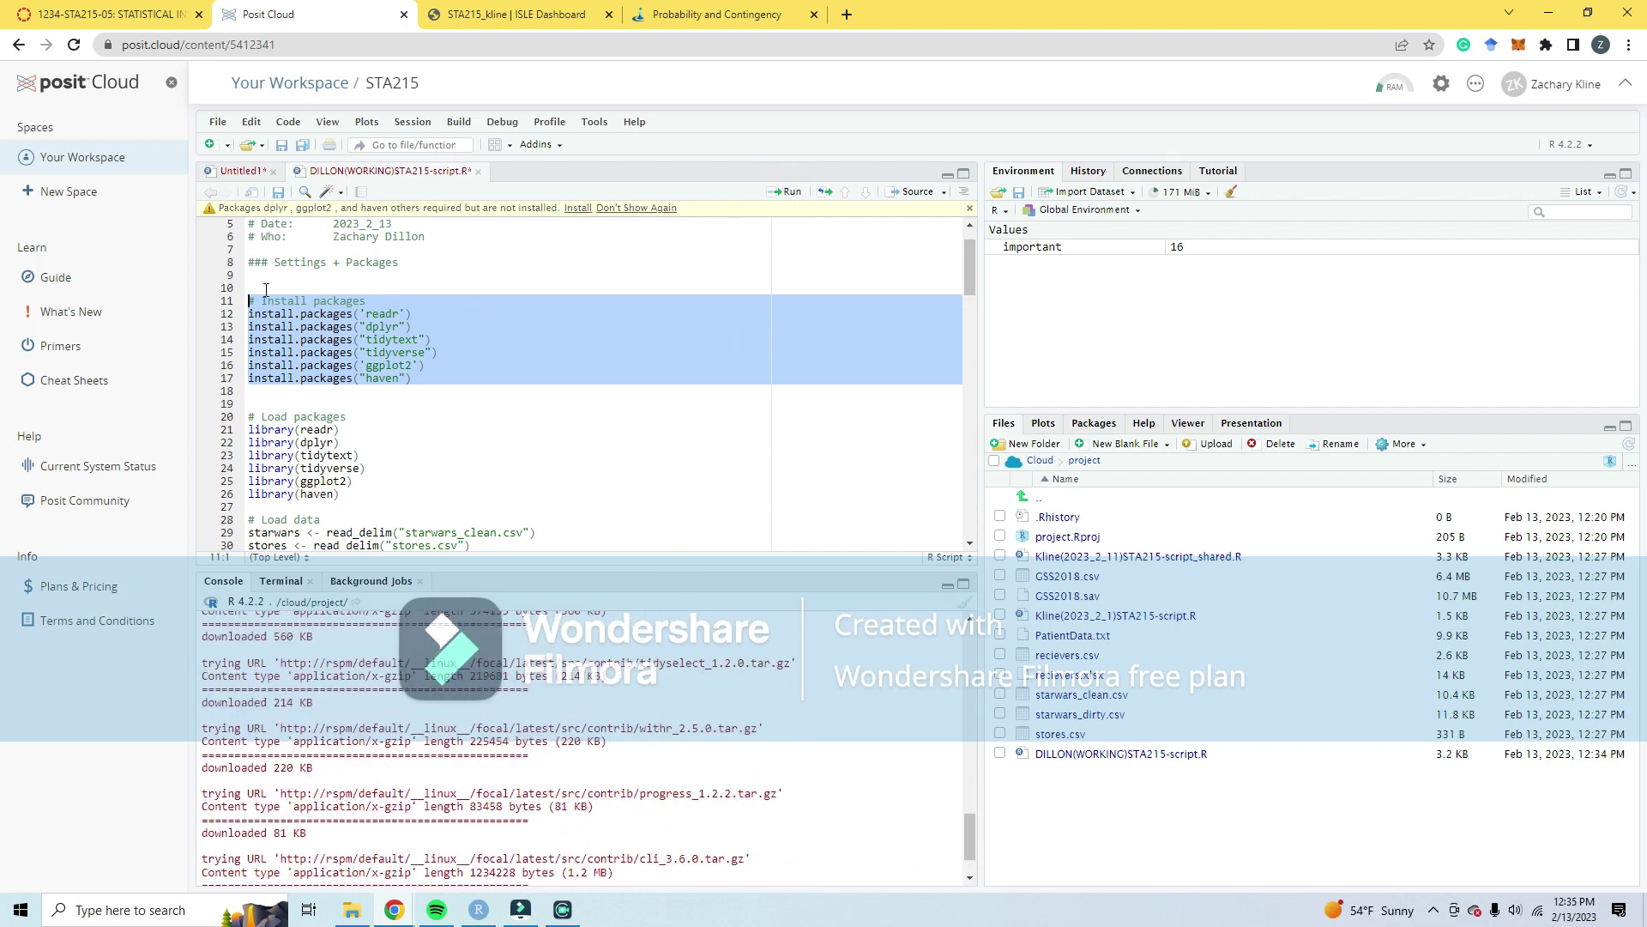
{"action": "key", "text": "ctrl+s"}
{"action": "left_click", "coordinate": [254, 316]}
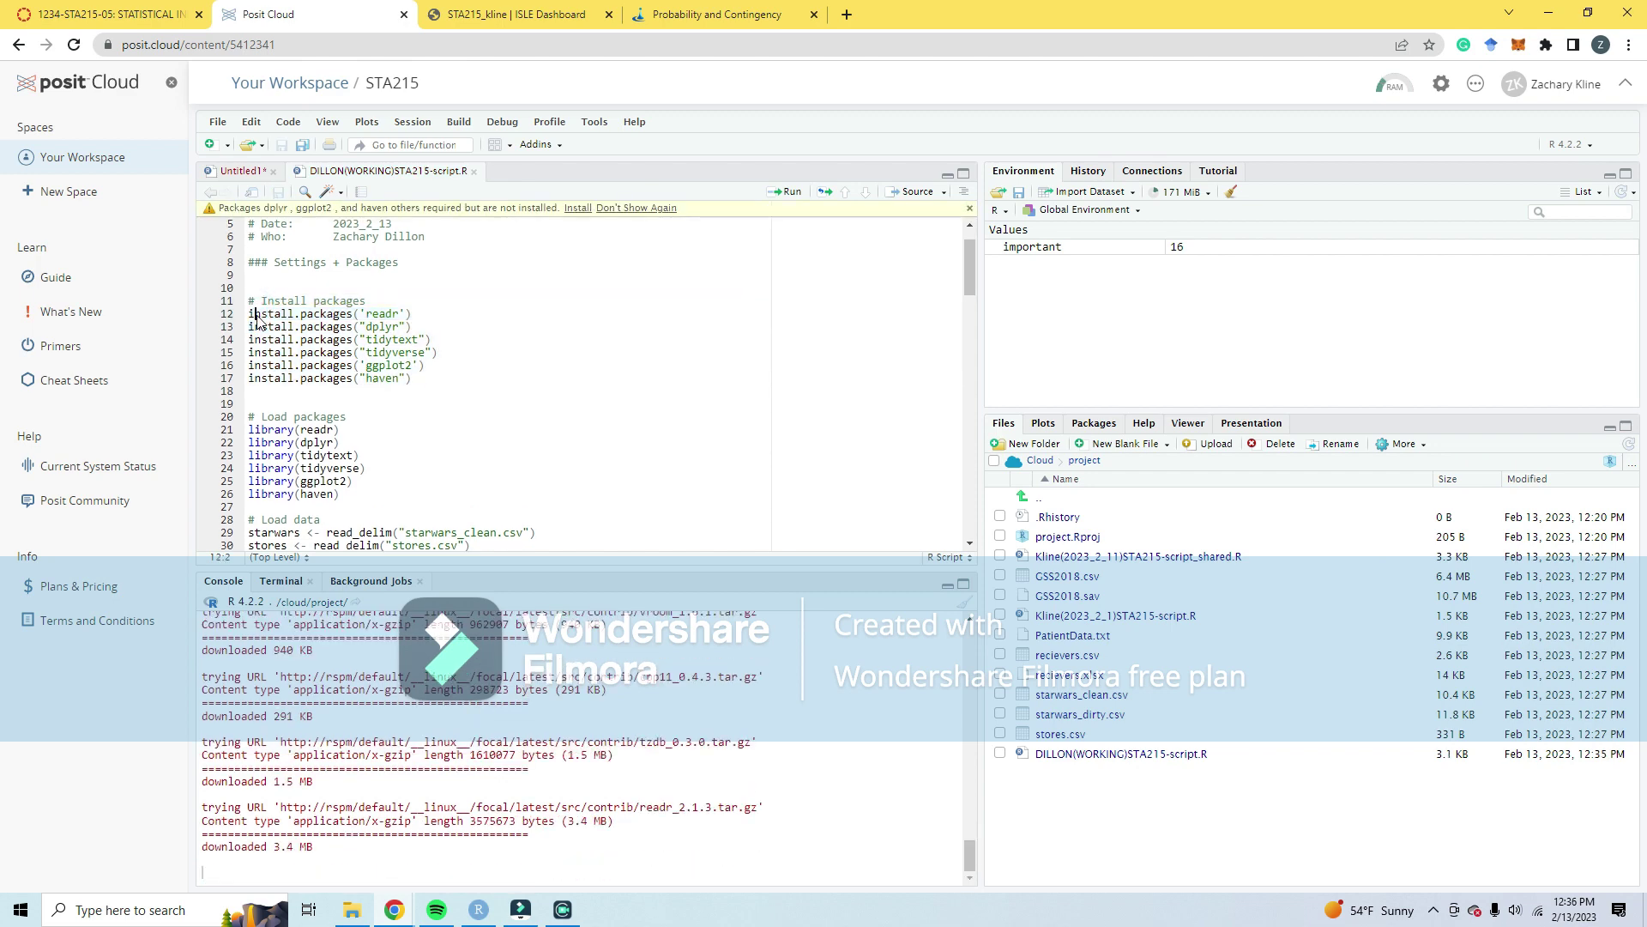
Step: Comment out all six install.packages lines, from readr to haven, in the Install packages section
{"action": "type", "text": "#"}
{"action": "key", "text": "Down"}
{"action": "key", "text": "Home"}
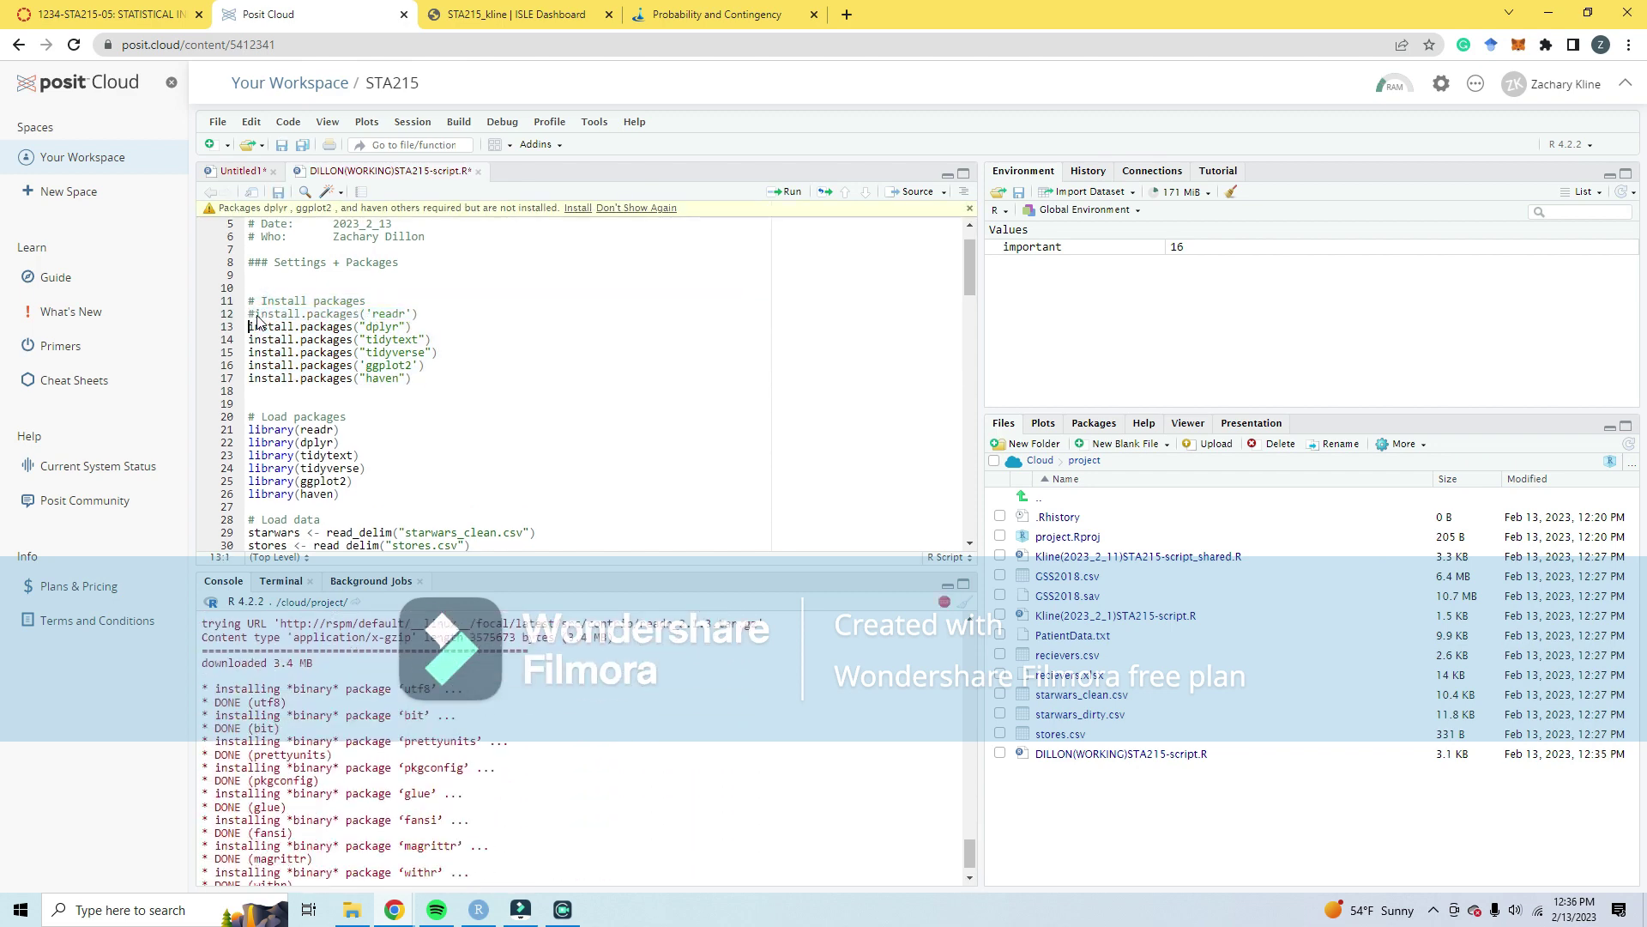
{"action": "type", "text": "#"}
{"action": "key", "text": "Down"}
{"action": "key", "text": "Home"}
{"action": "type", "text": "#"}
{"action": "key", "text": "Down"}
{"action": "key", "text": "Home"}
{"action": "type", "text": "#"}
{"action": "key", "text": "Down"}
{"action": "key", "text": "Home"}
{"action": "type", "text": "#"}
{"action": "key", "text": "Down"}
{"action": "key", "text": "Home"}
{"action": "type", "text": "#"}
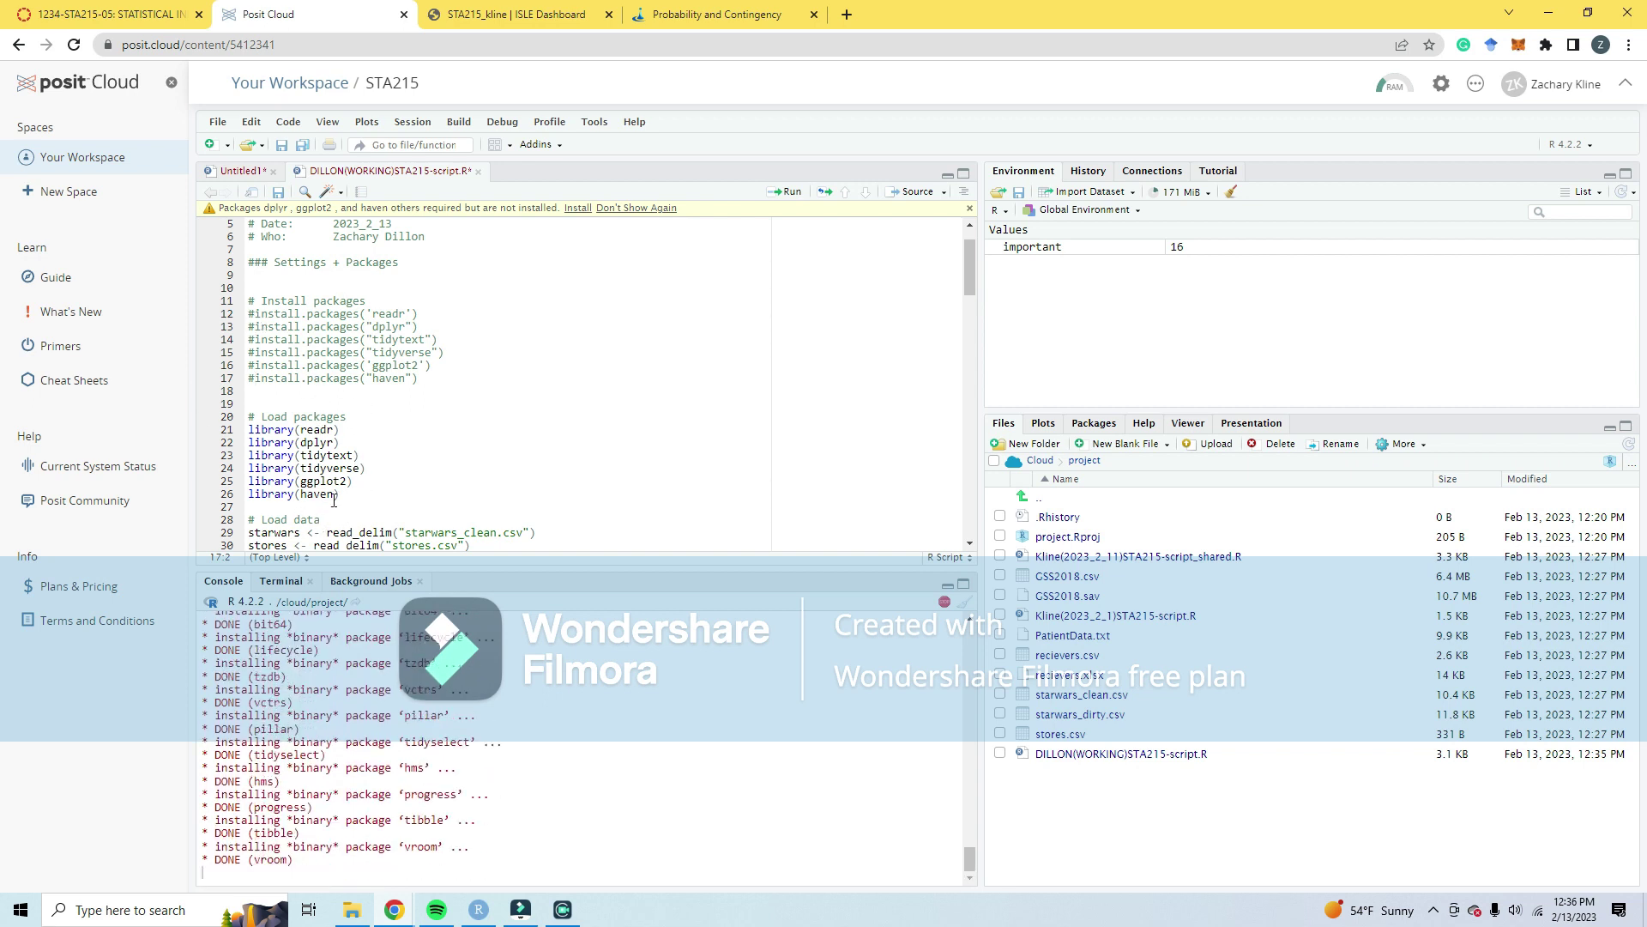
Step: Run the whole Load packages section, from library(readr) to library(haven), and save the script
{"action": "scroll", "coordinate": [331, 504], "scroll_direction": "down", "scroll_amount": 1}
{"action": "left_click_drag", "start_coordinate": [253, 352], "coordinate": [385, 399]}
{"action": "scroll", "coordinate": [354, 450], "scroll_direction": "down", "scroll_amount": 1}
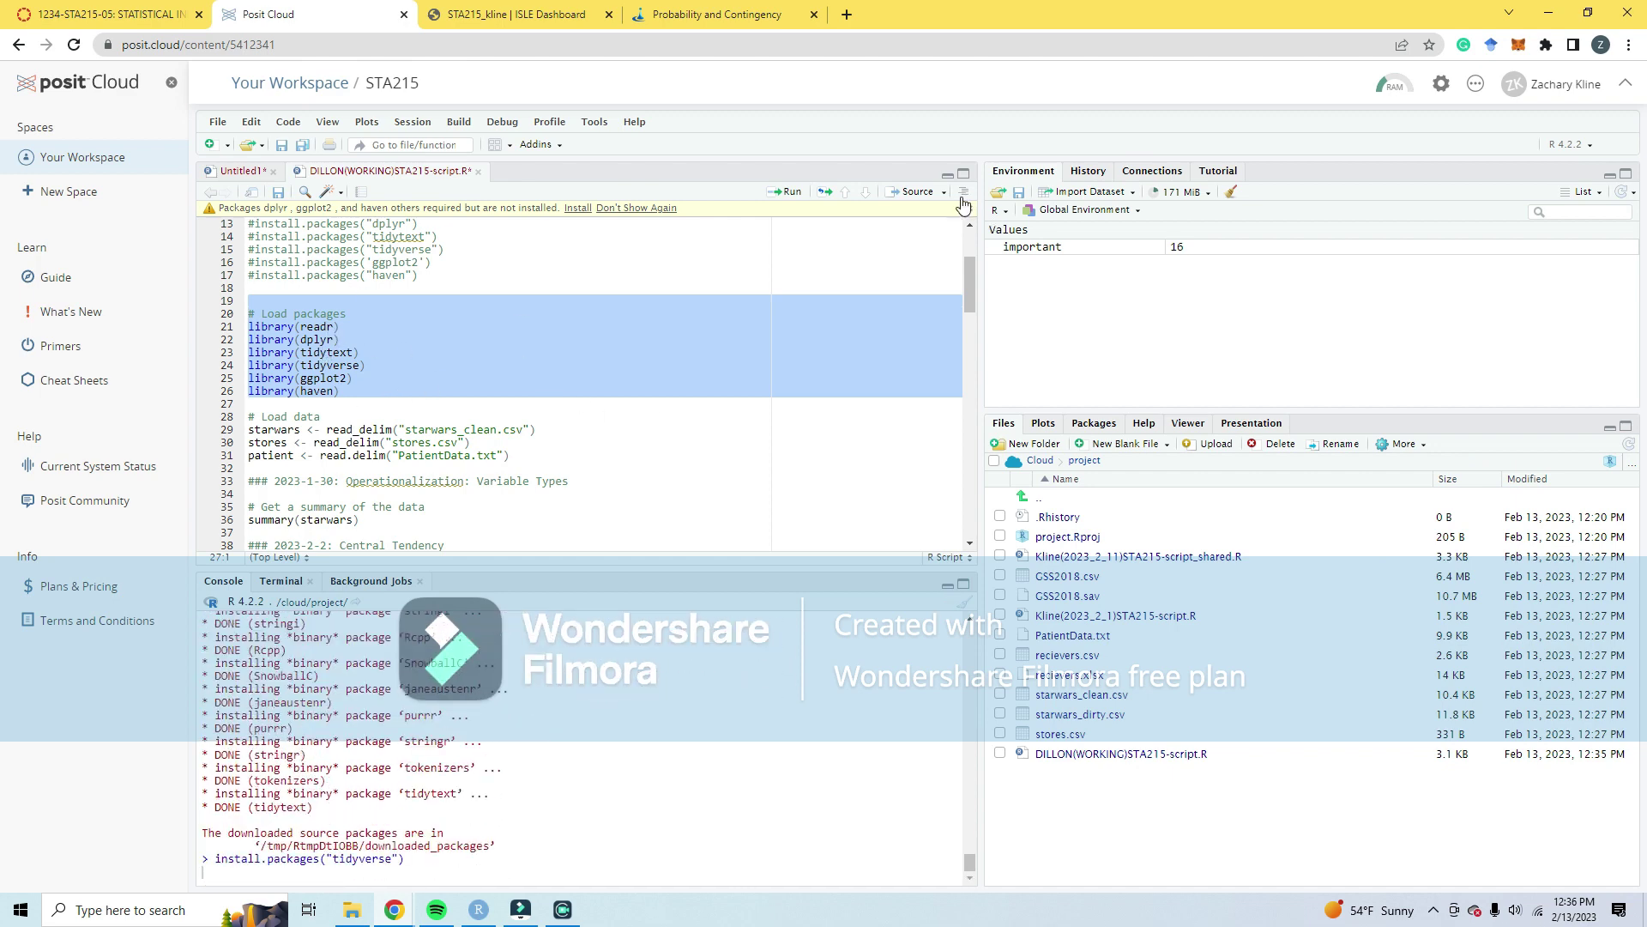
{"action": "left_click", "coordinate": [782, 196]}
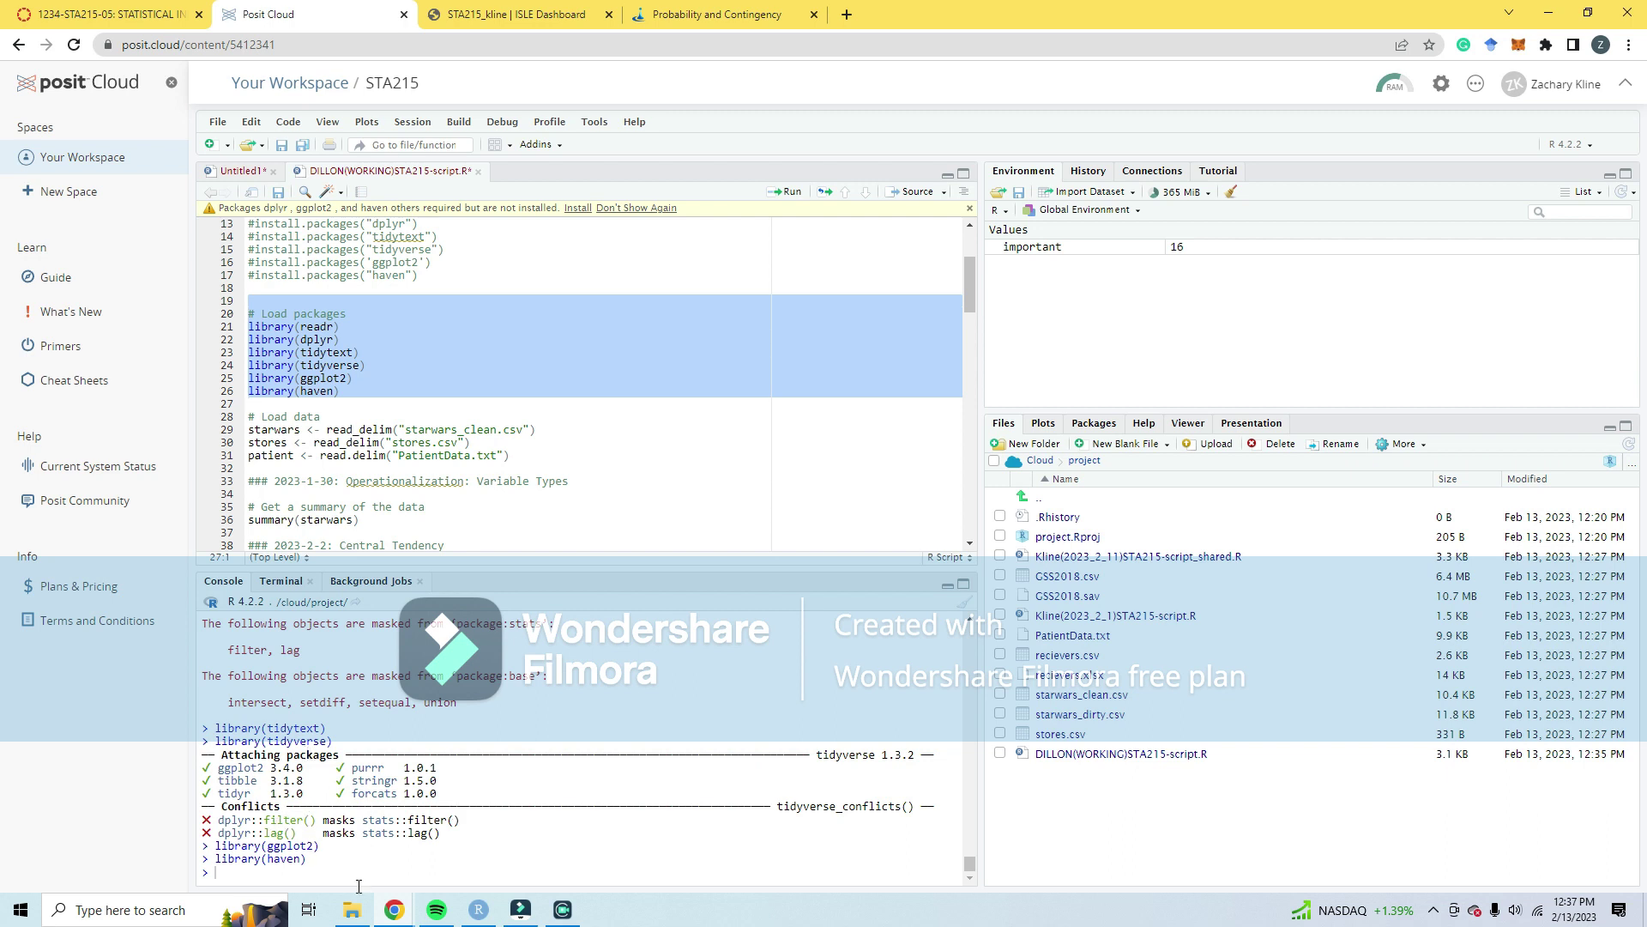
{"action": "left_click_drag", "start_coordinate": [241, 819], "coordinate": [420, 833]}
{"action": "left_click", "coordinate": [429, 847]}
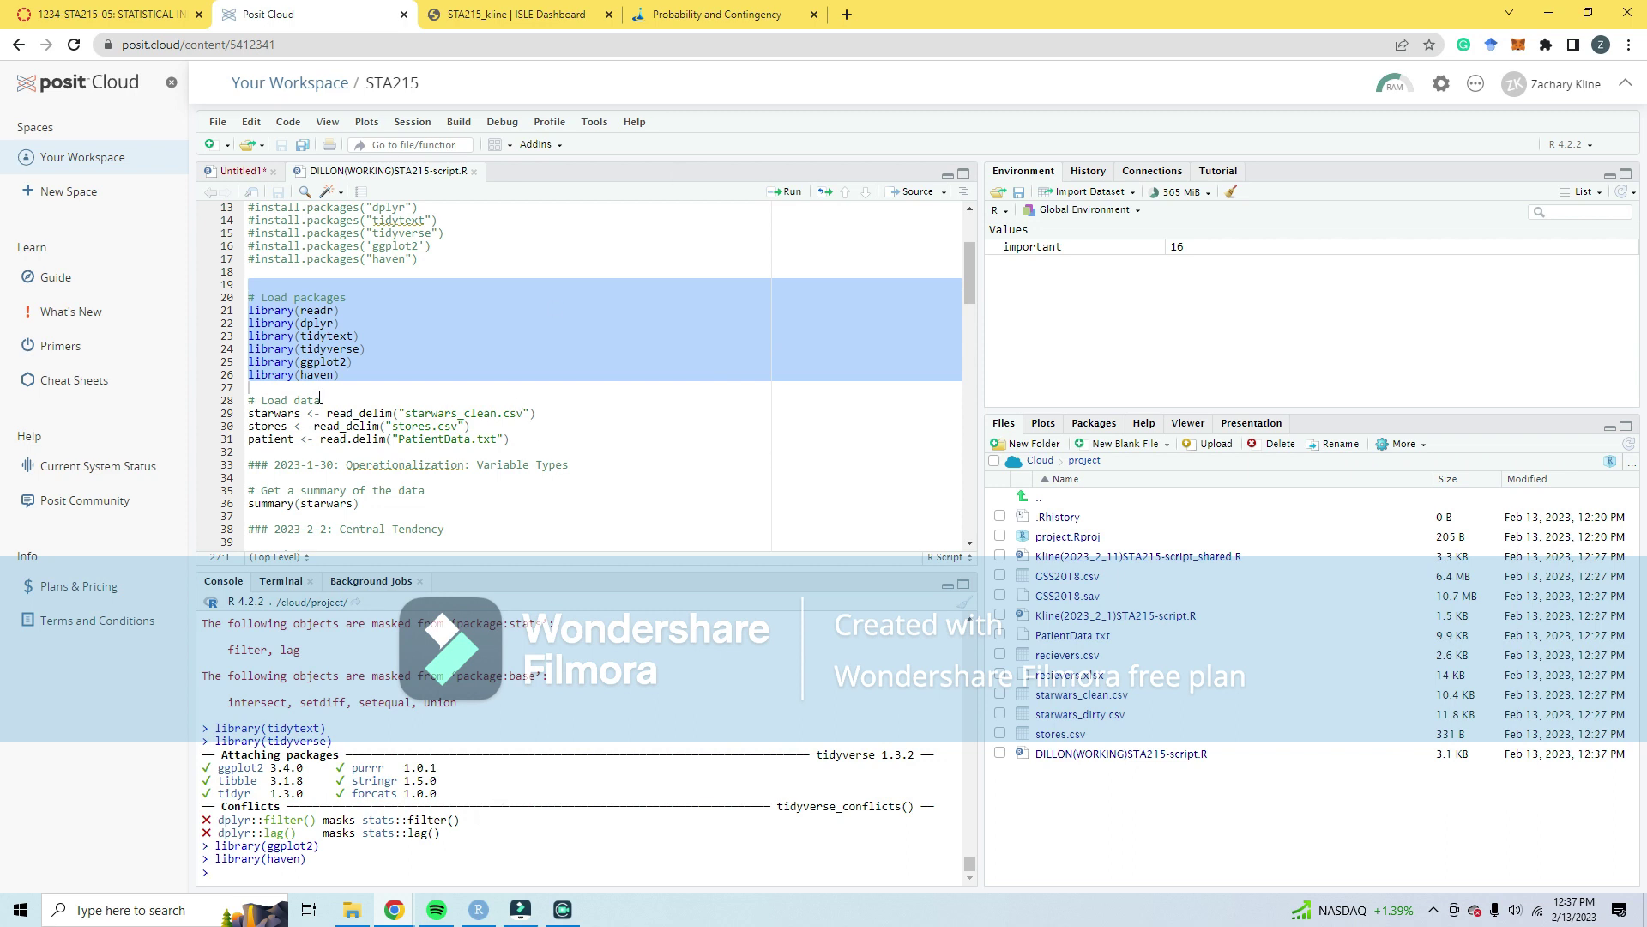
Step: Run the Load data section to read starwars_clean.csv, stores.csv and PatientData.txt into starwars, stores and patient
{"action": "scroll", "coordinate": [390, 431], "scroll_direction": "down", "scroll_amount": 2}
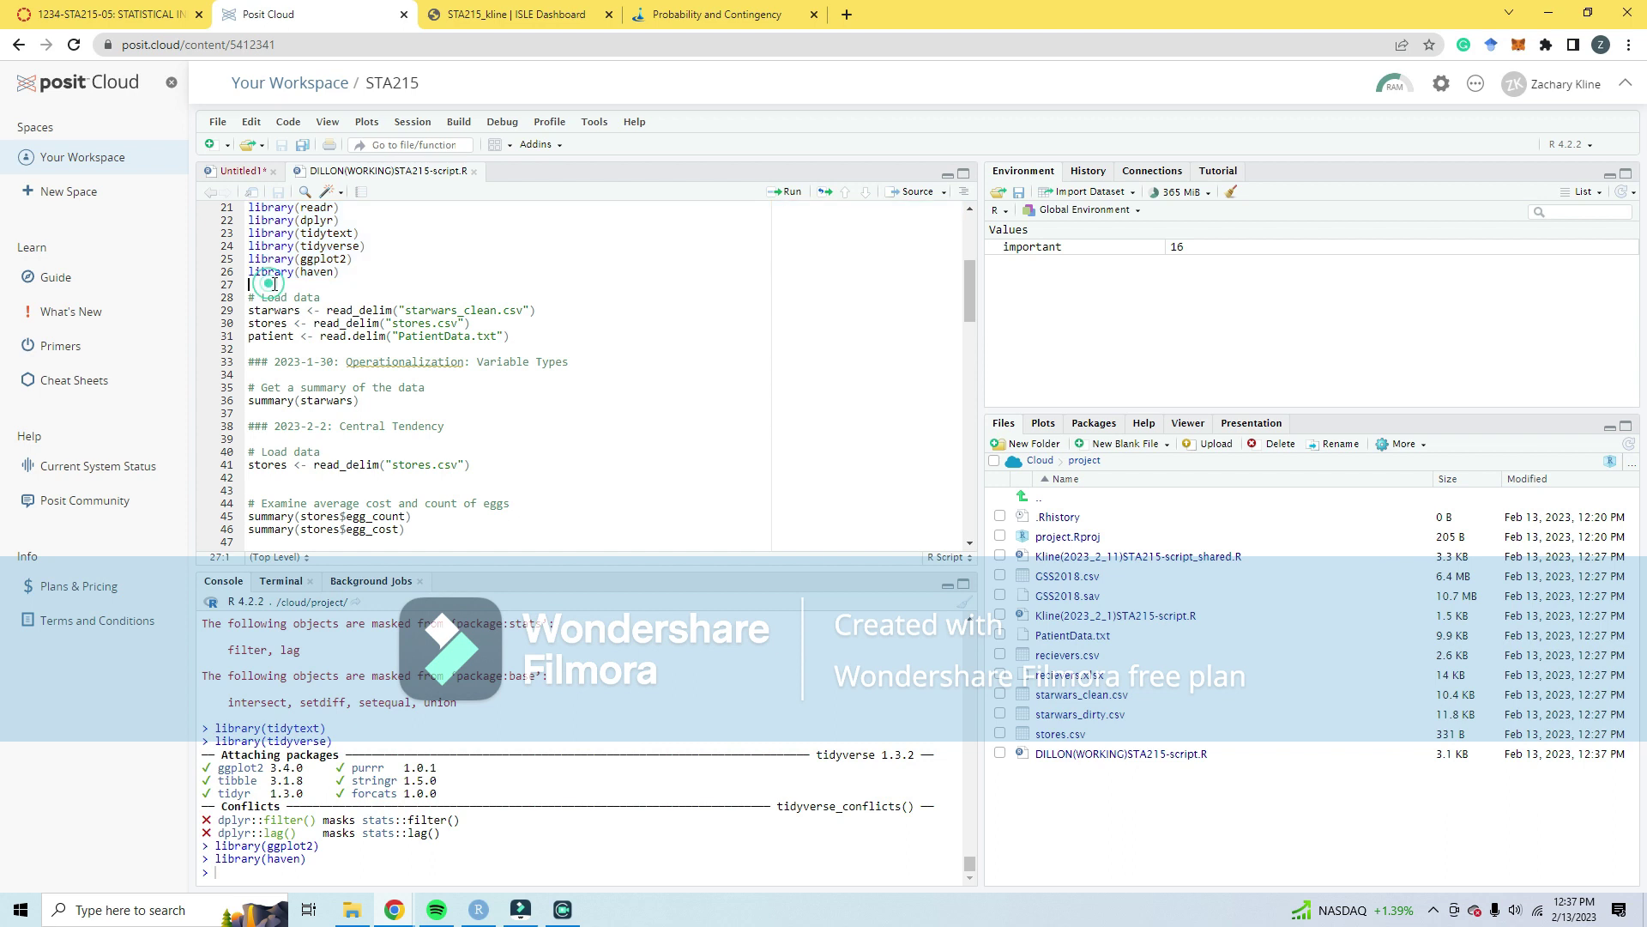
{"action": "scroll", "coordinate": [253, 319], "scroll_direction": "up", "scroll_amount": 1}
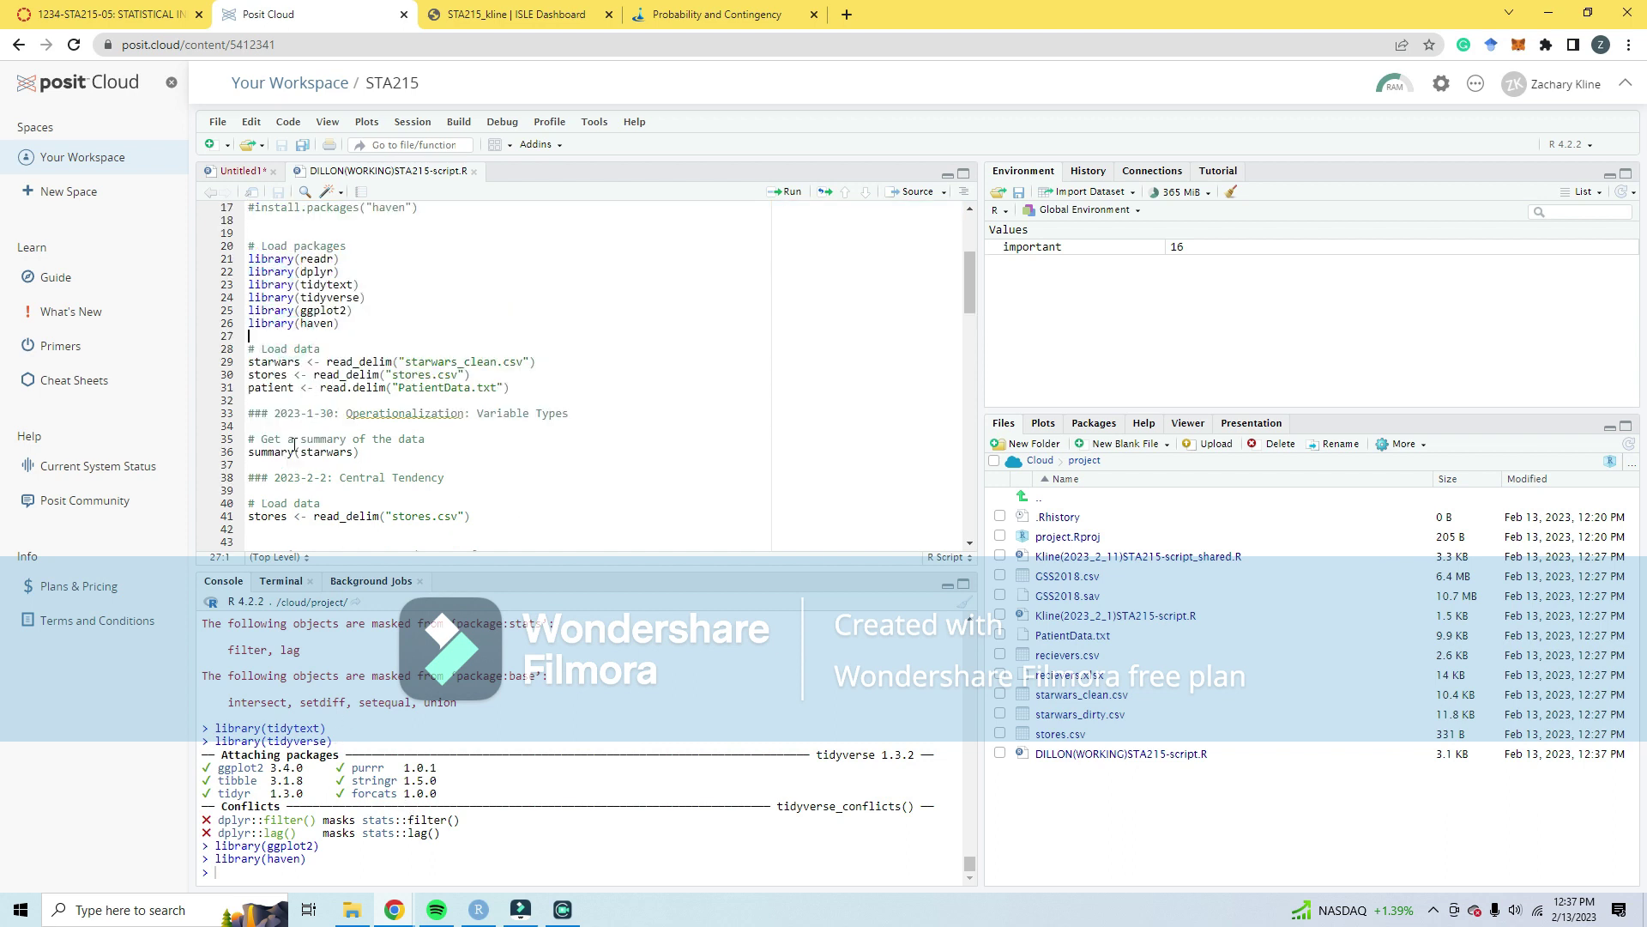
{"action": "left_click_drag", "start_coordinate": [249, 348], "coordinate": [425, 401]}
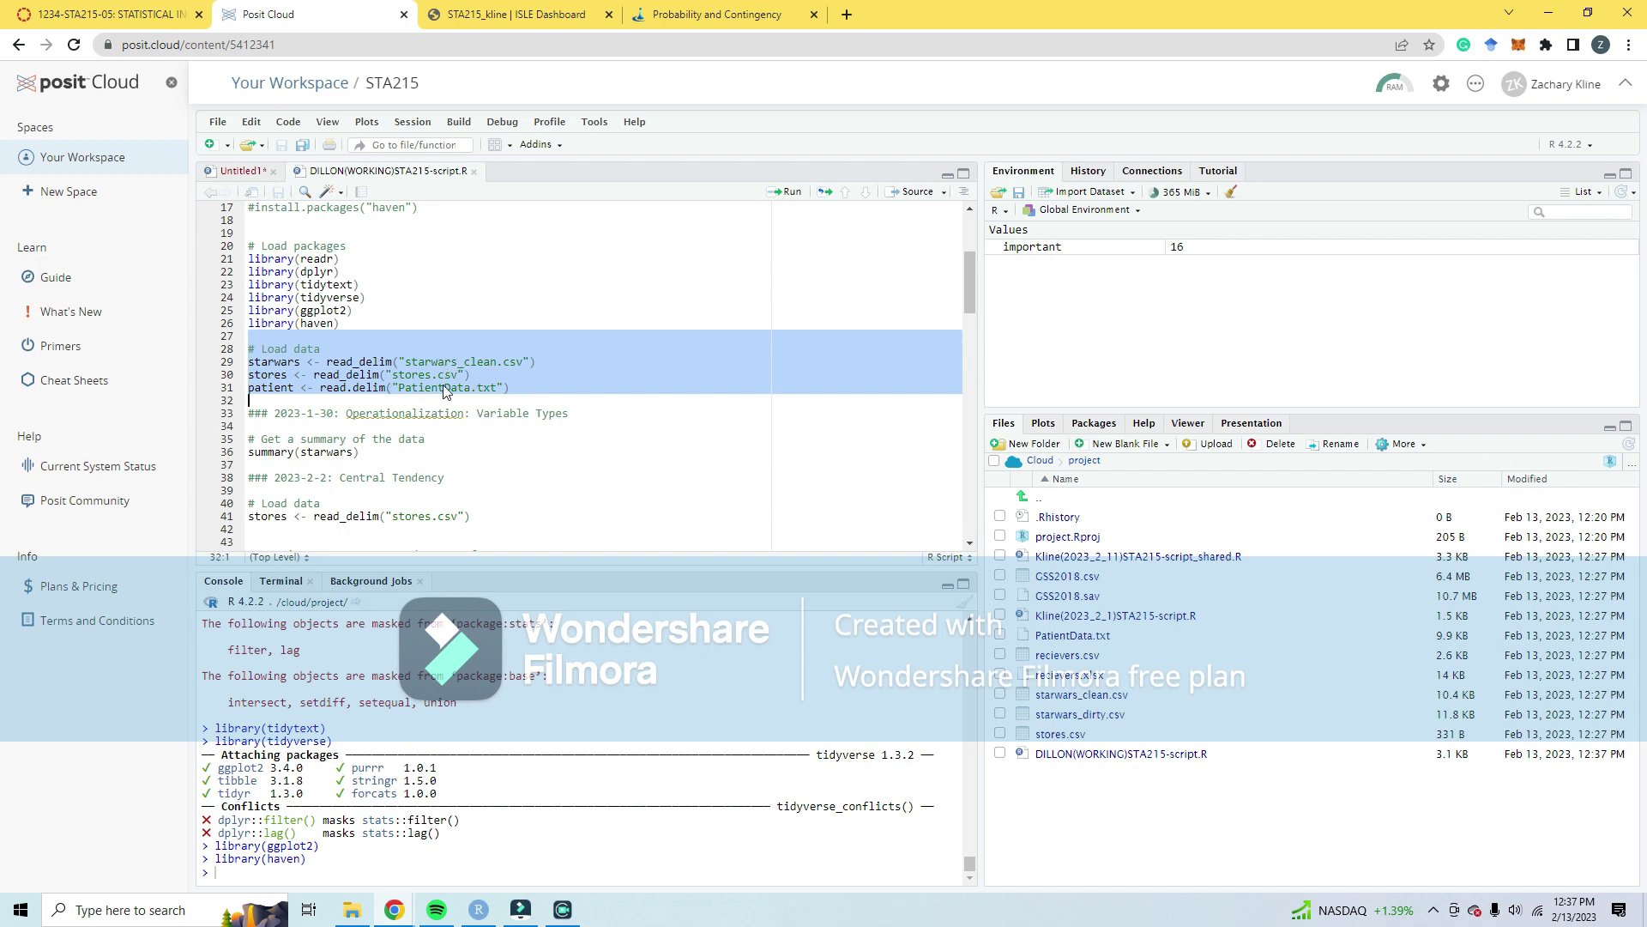
{"action": "left_click", "coordinate": [793, 193]}
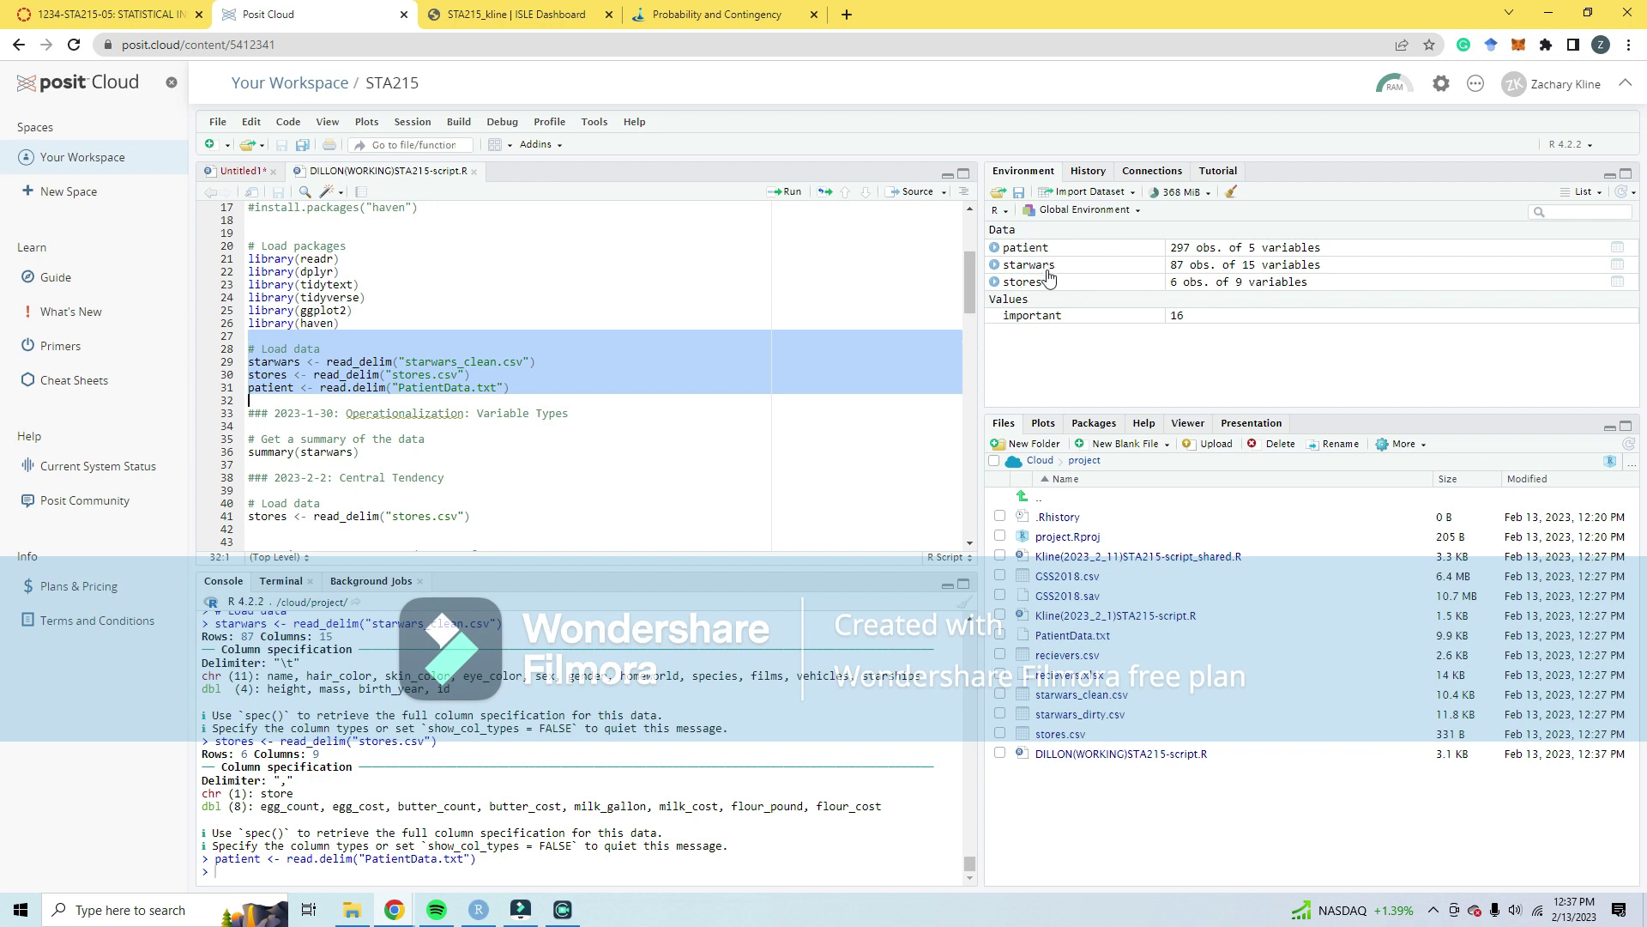
Step: Inspect the patient dataset's variable structure, then view its table and look through the rows
{"action": "left_click", "coordinate": [994, 247]}
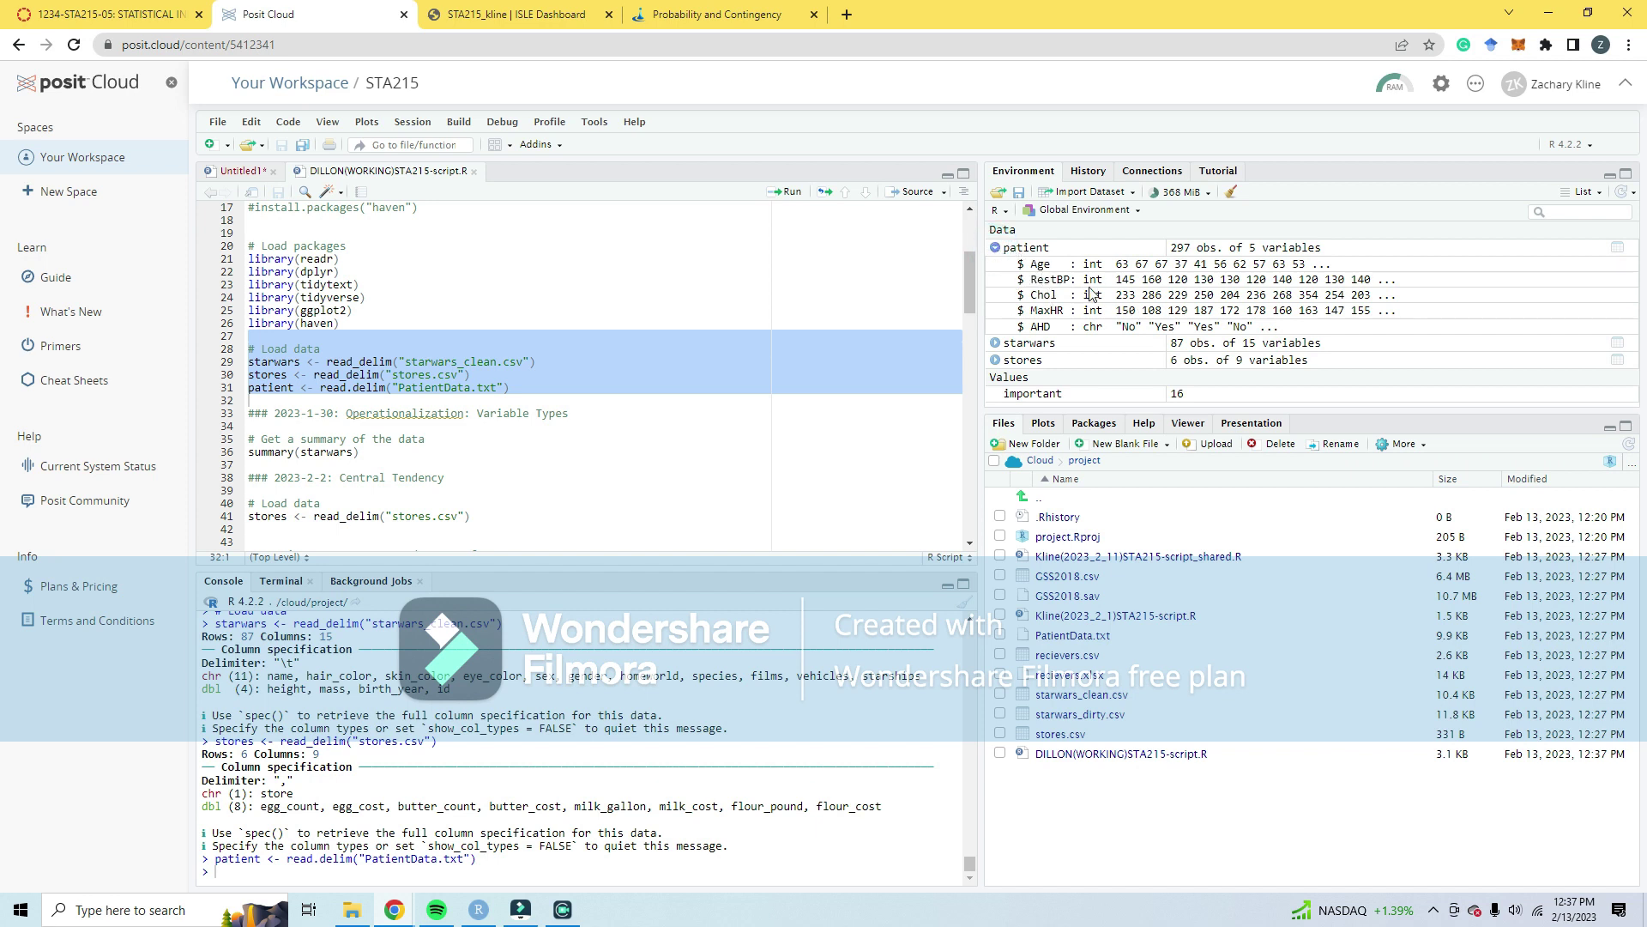
{"action": "left_click", "coordinate": [995, 248]}
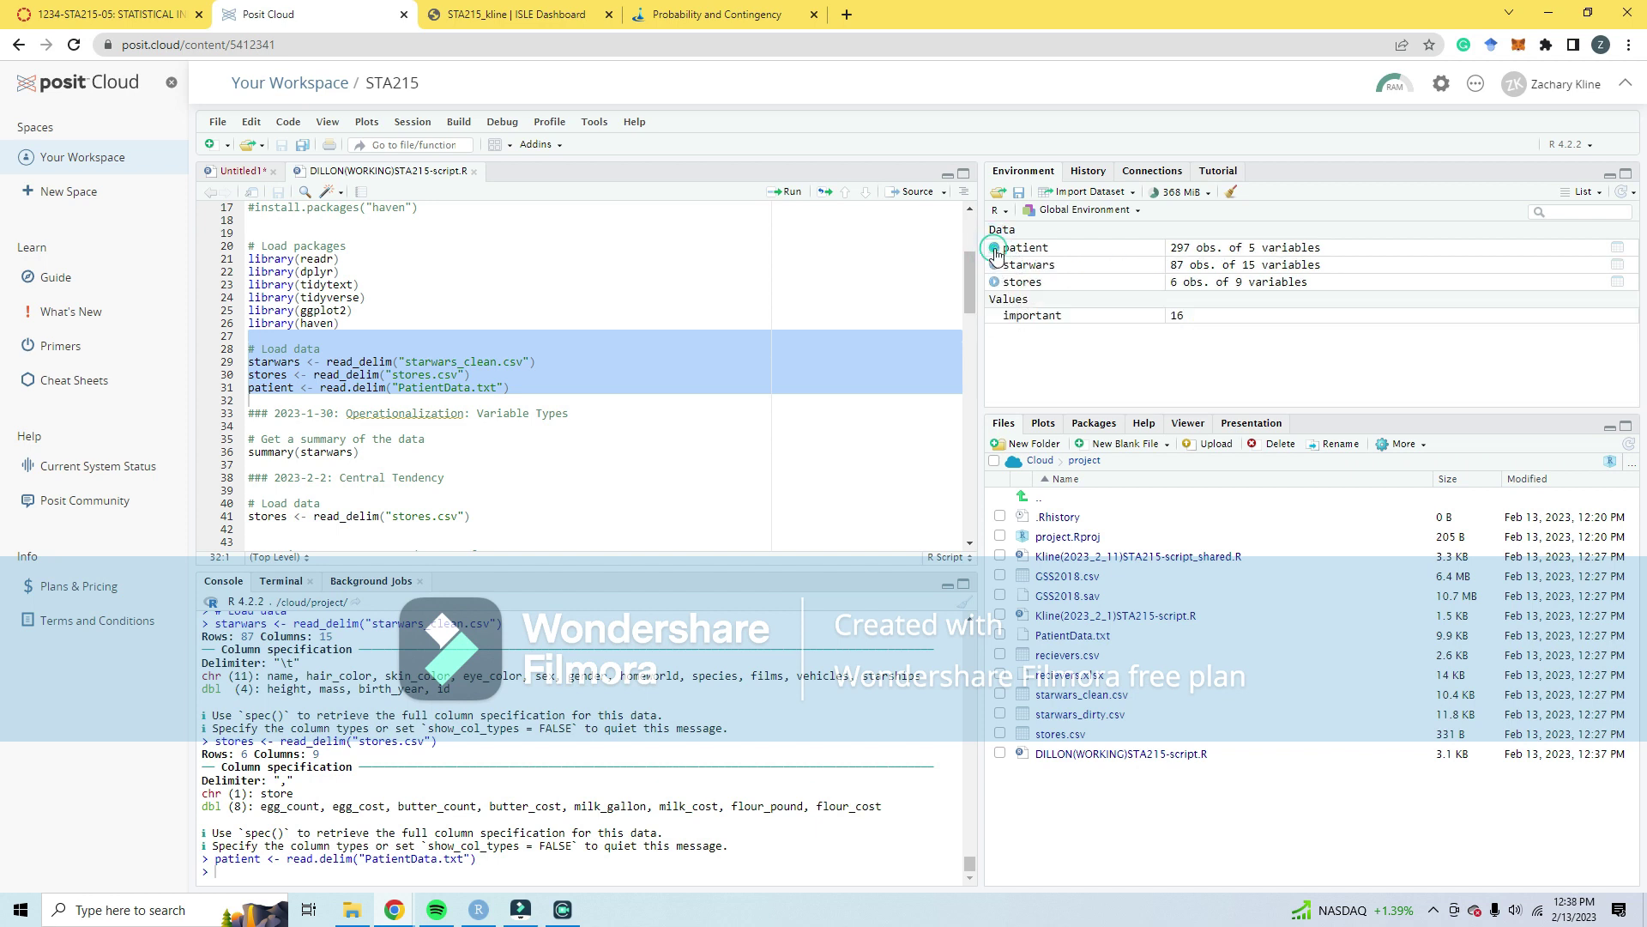
{"action": "left_click", "coordinate": [1041, 249]}
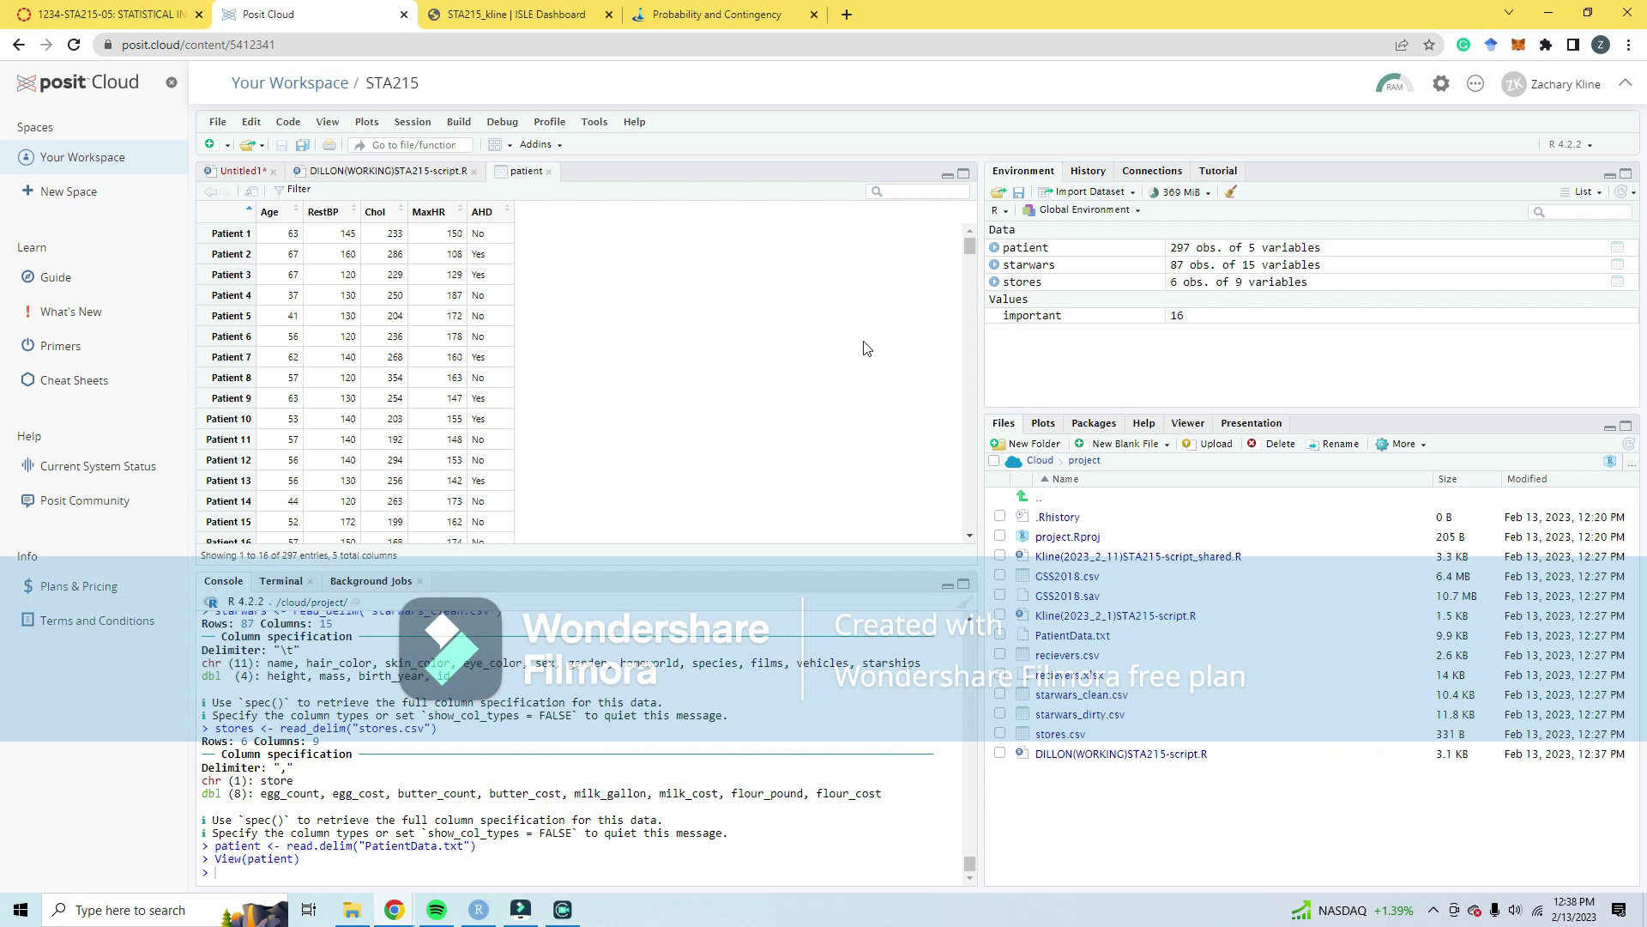
{"action": "scroll", "coordinate": [388, 296], "scroll_direction": "down", "scroll_amount": 10}
{"action": "scroll", "coordinate": [384, 344], "scroll_direction": "down", "scroll_amount": 12}
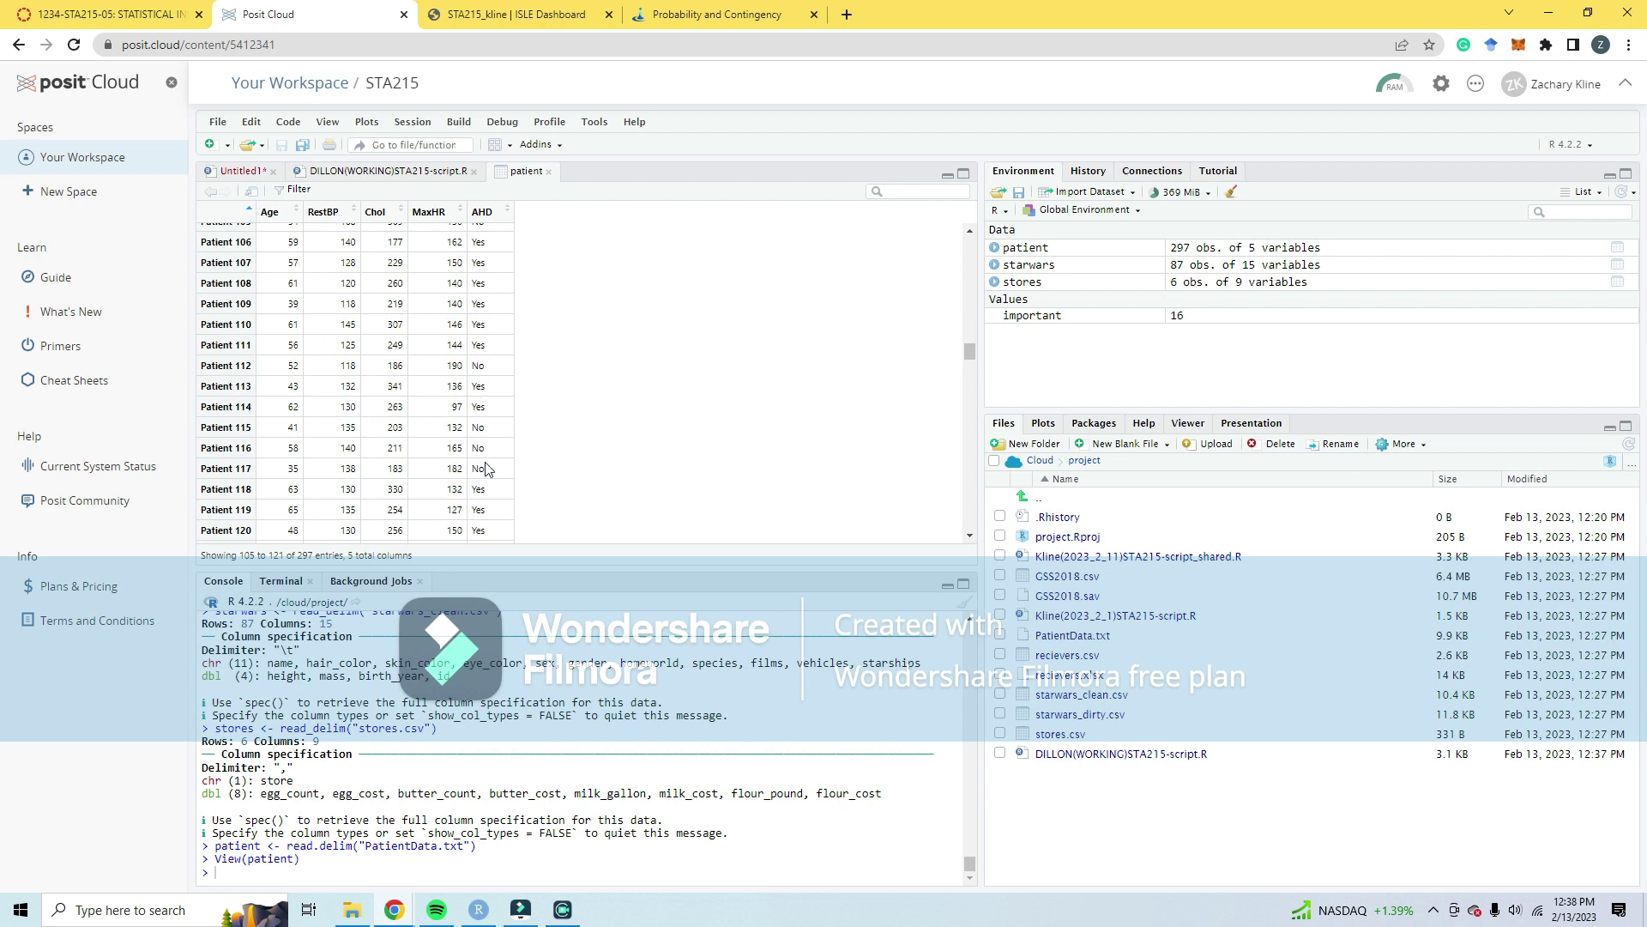
{"action": "scroll", "coordinate": [574, 414], "scroll_direction": "up", "scroll_amount": 15}
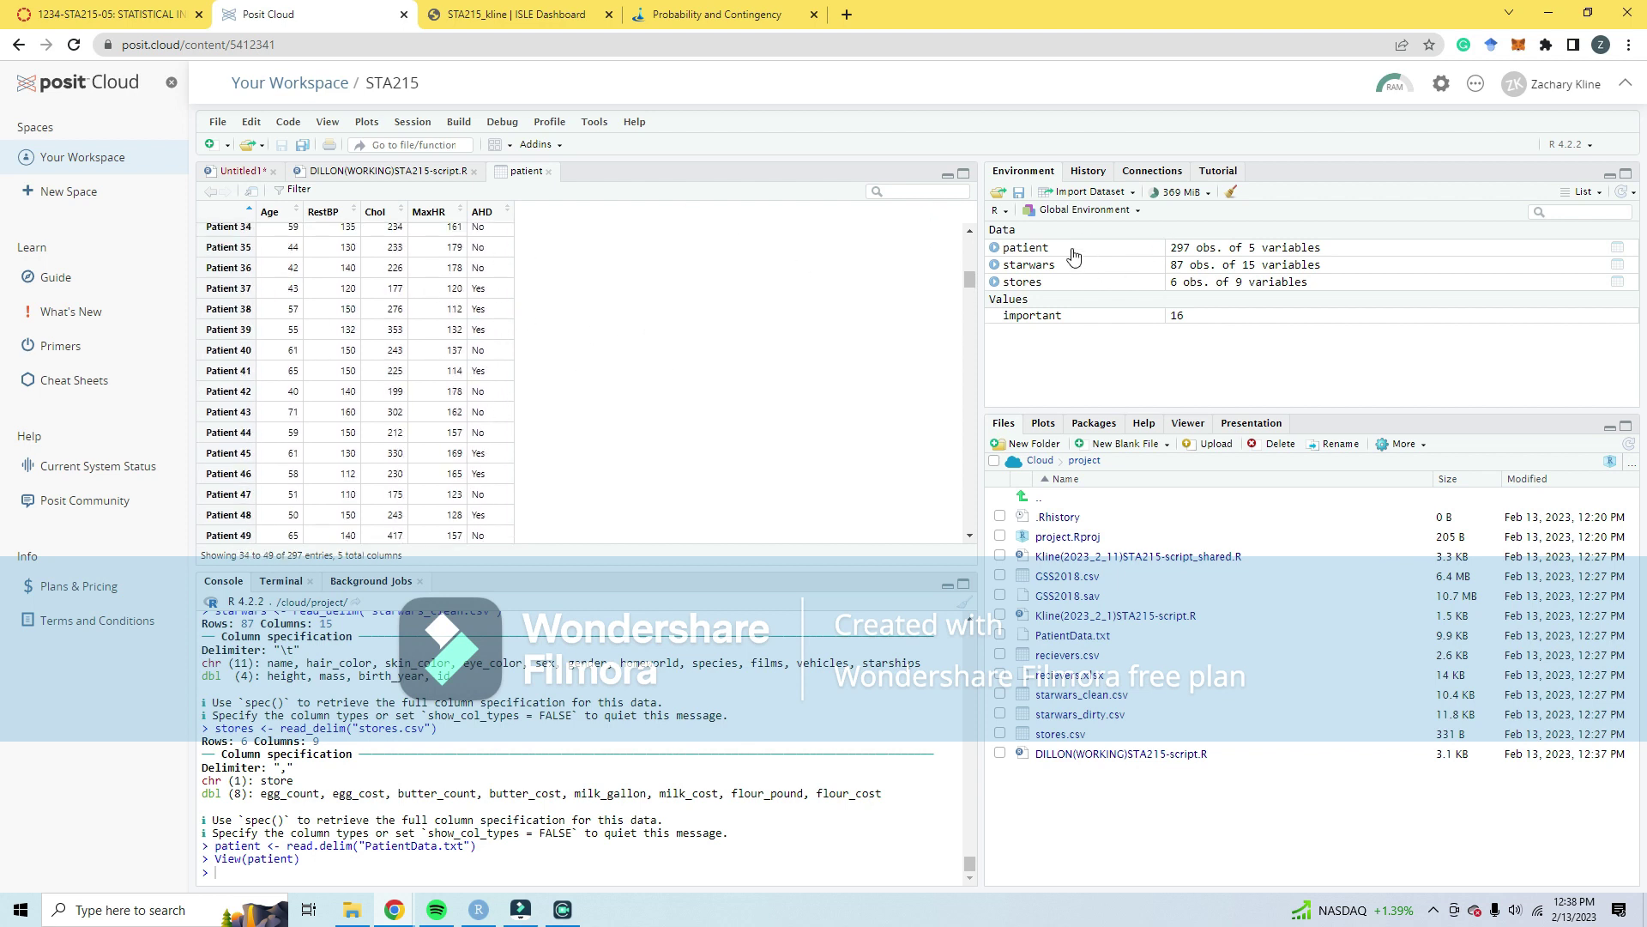
Step: View the starwars data table, look across its columns, and close both data views to return to the script
{"action": "left_click", "coordinate": [1061, 271]}
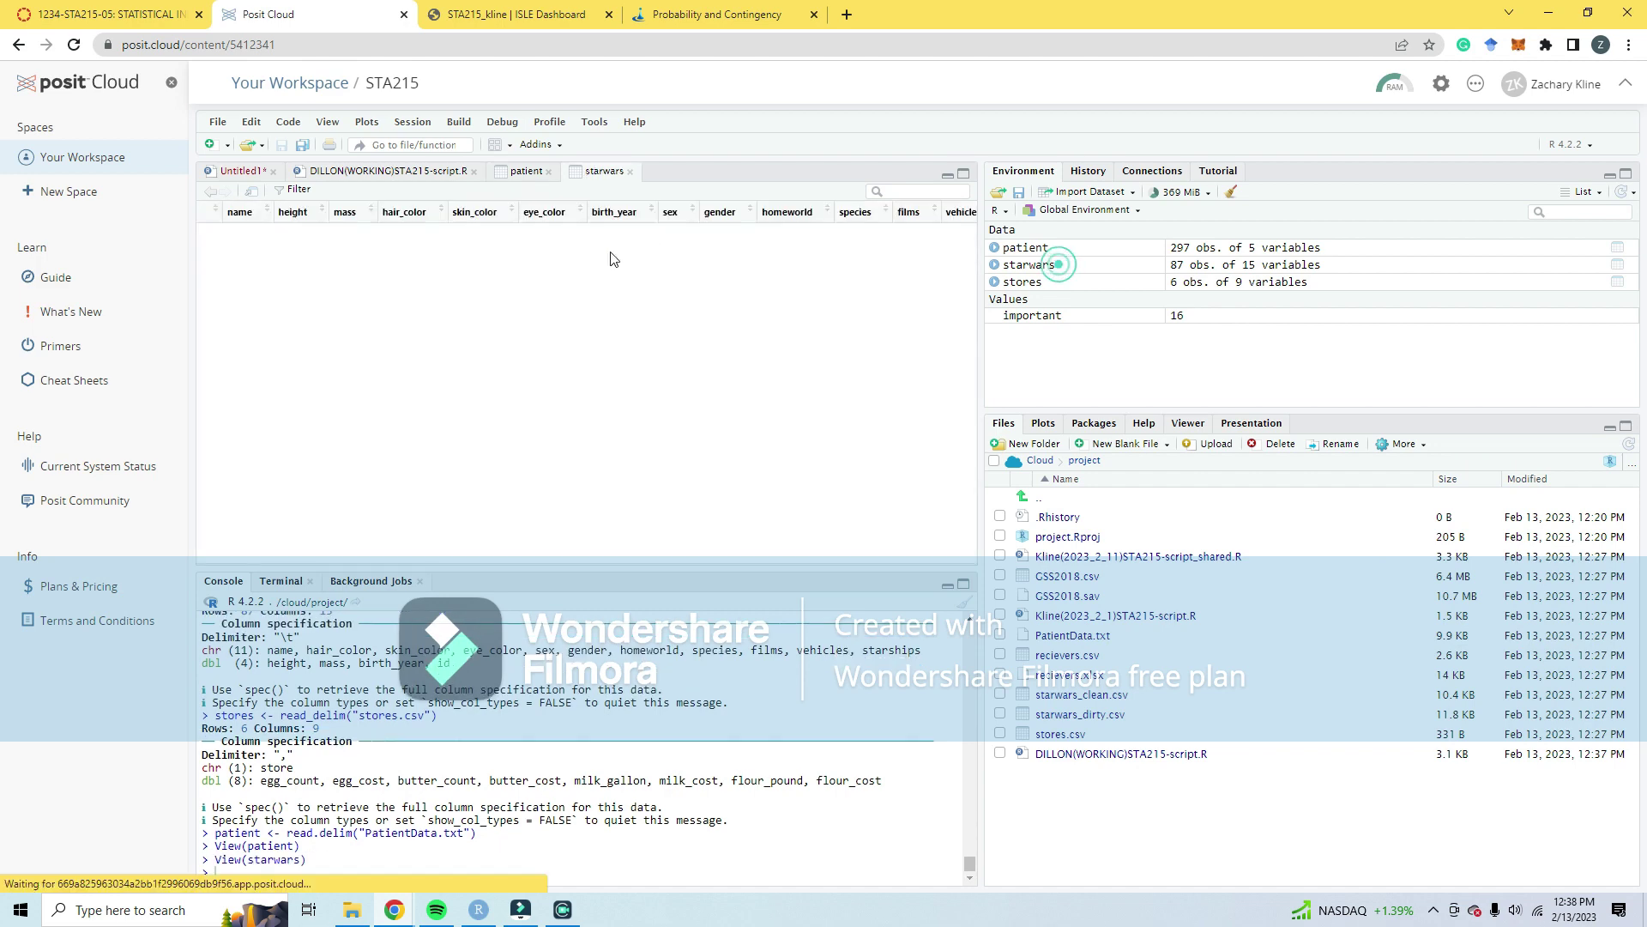
{"action": "left_click", "coordinate": [549, 172]}
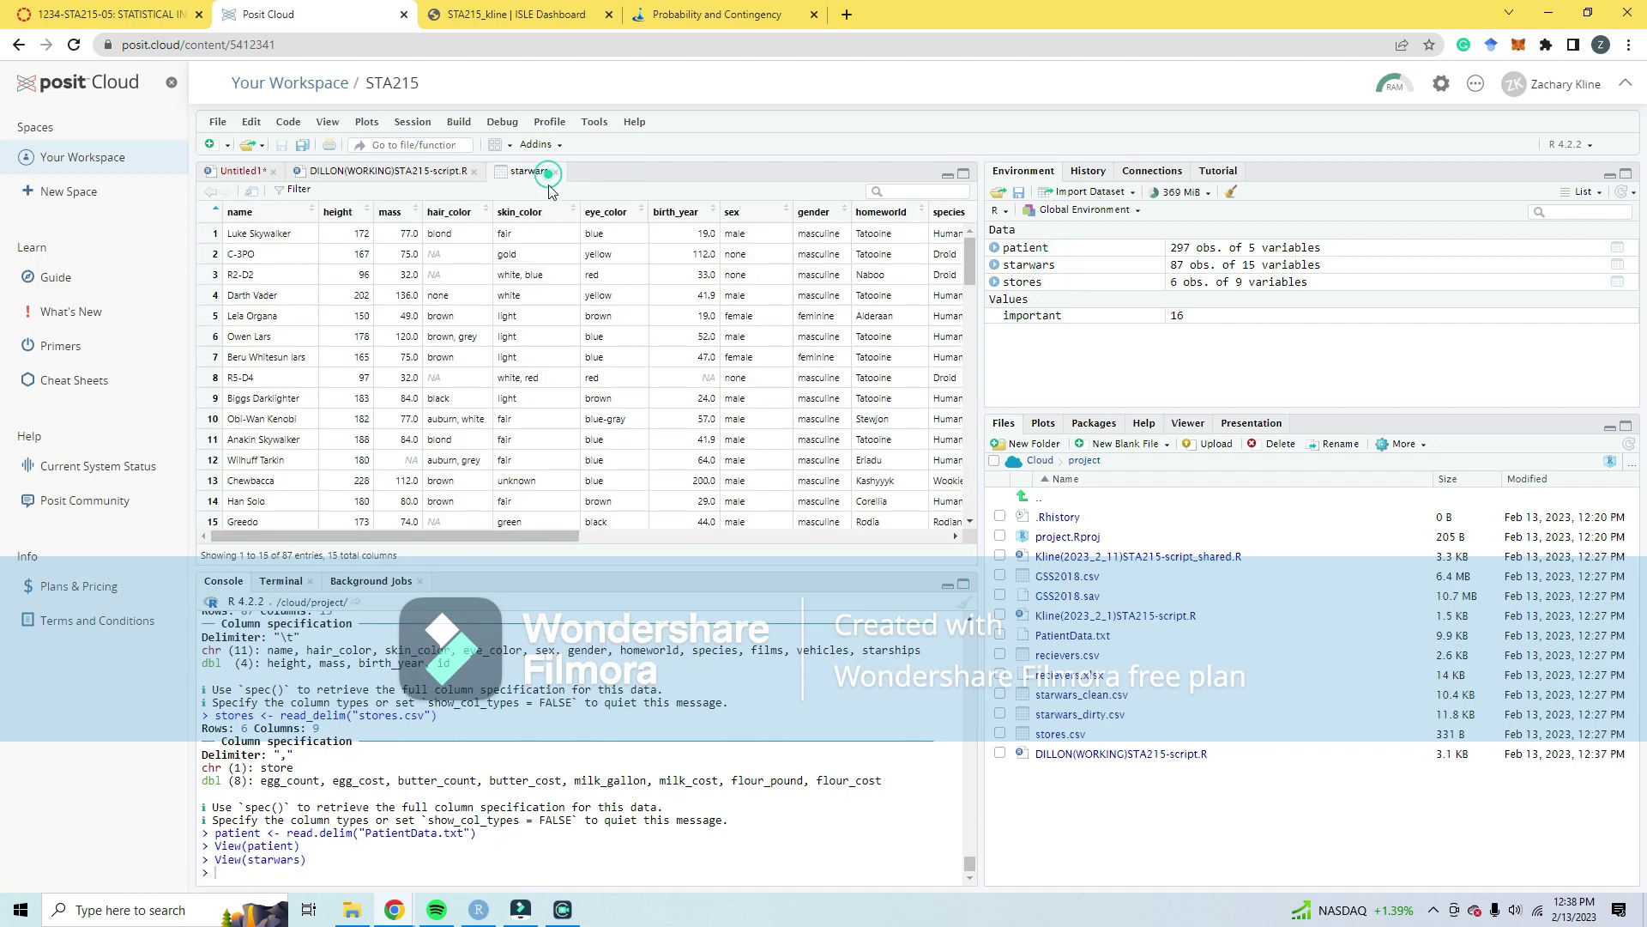
{"action": "left_click_drag", "start_coordinate": [465, 545], "coordinate": [543, 541]}
{"action": "left_click", "coordinate": [554, 171]}
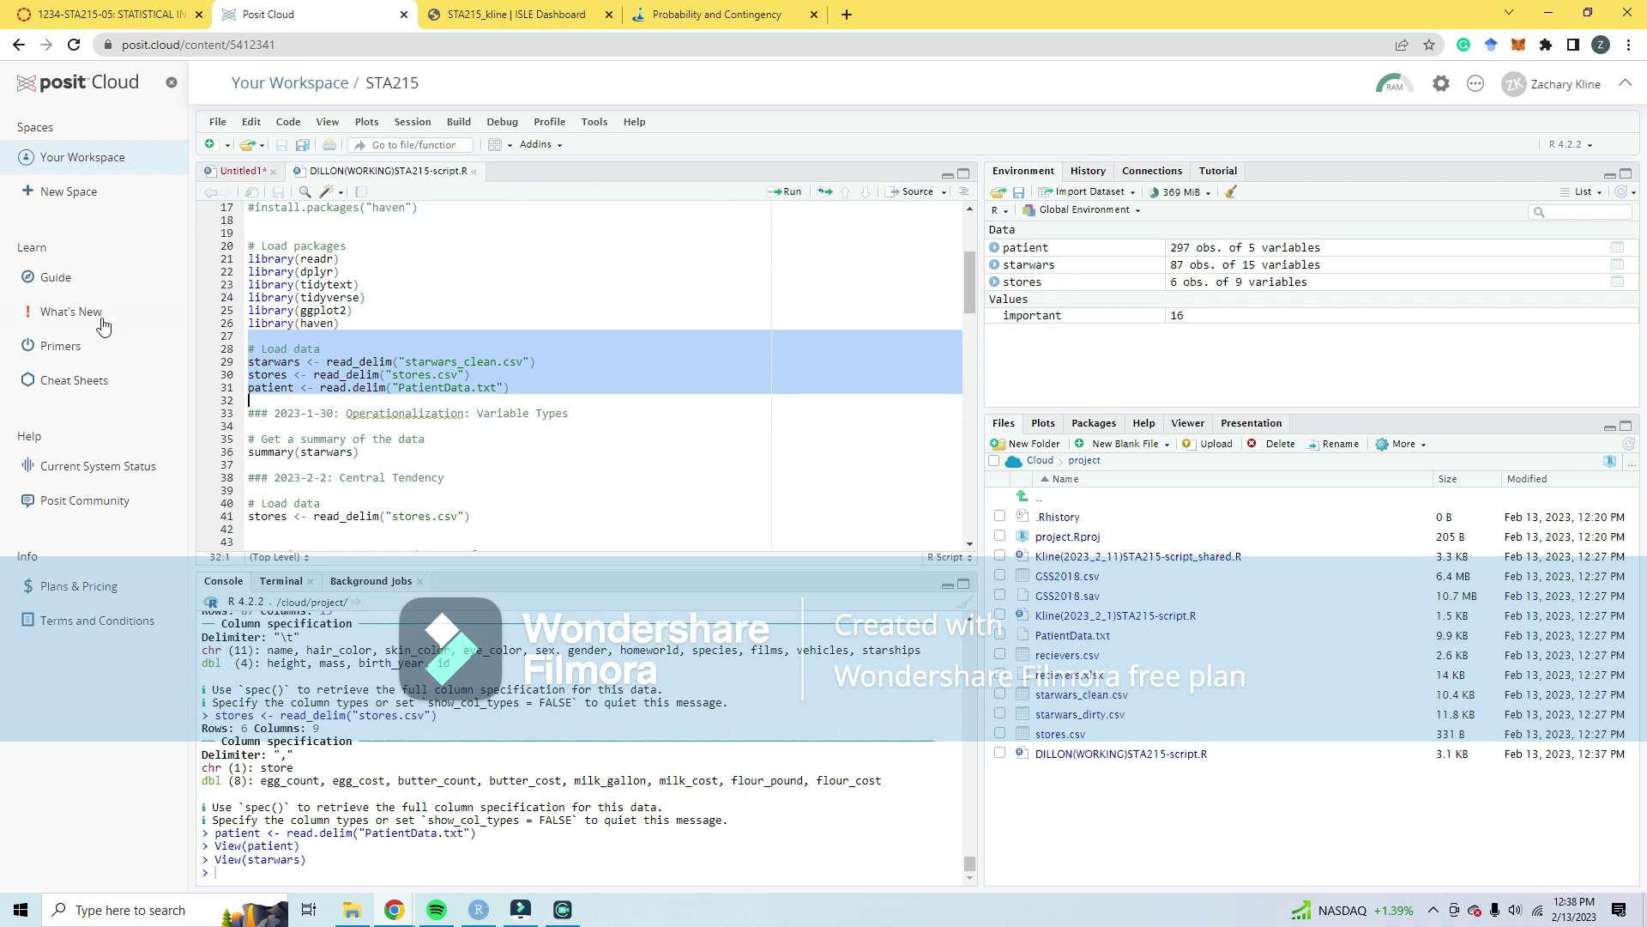
Step: Run the 2023-1-30 Operationalization section to get a summary of the starwars data
{"action": "left_click_drag", "start_coordinate": [331, 400], "coordinate": [385, 453]}
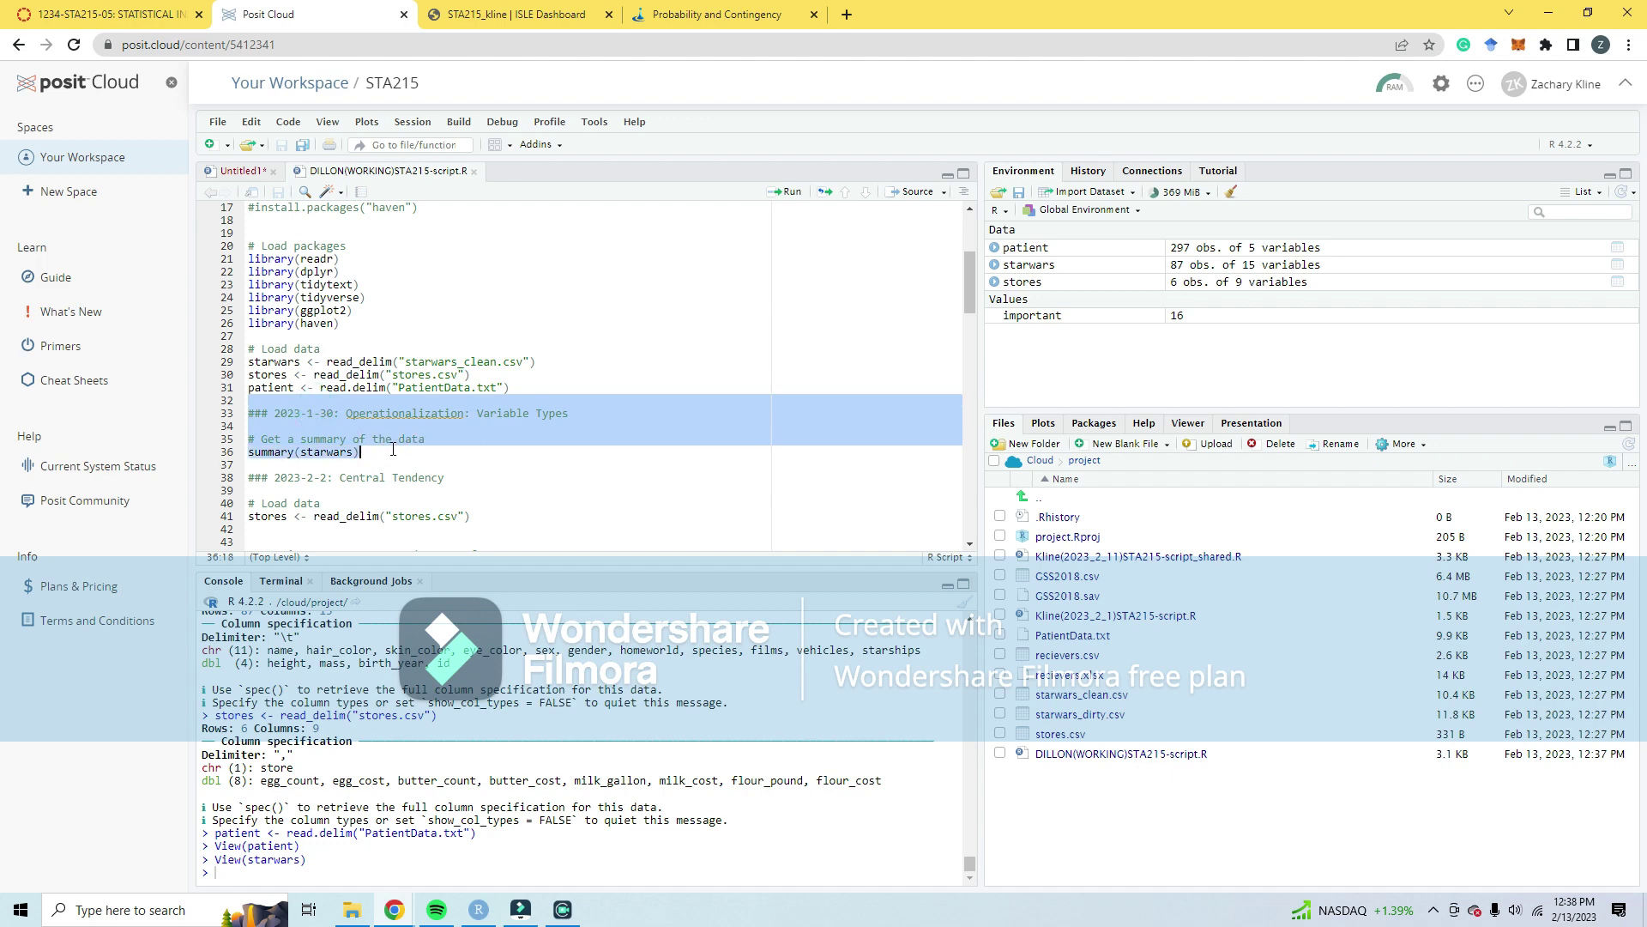
{"action": "scroll", "coordinate": [612, 270], "scroll_direction": "down", "scroll_amount": 3}
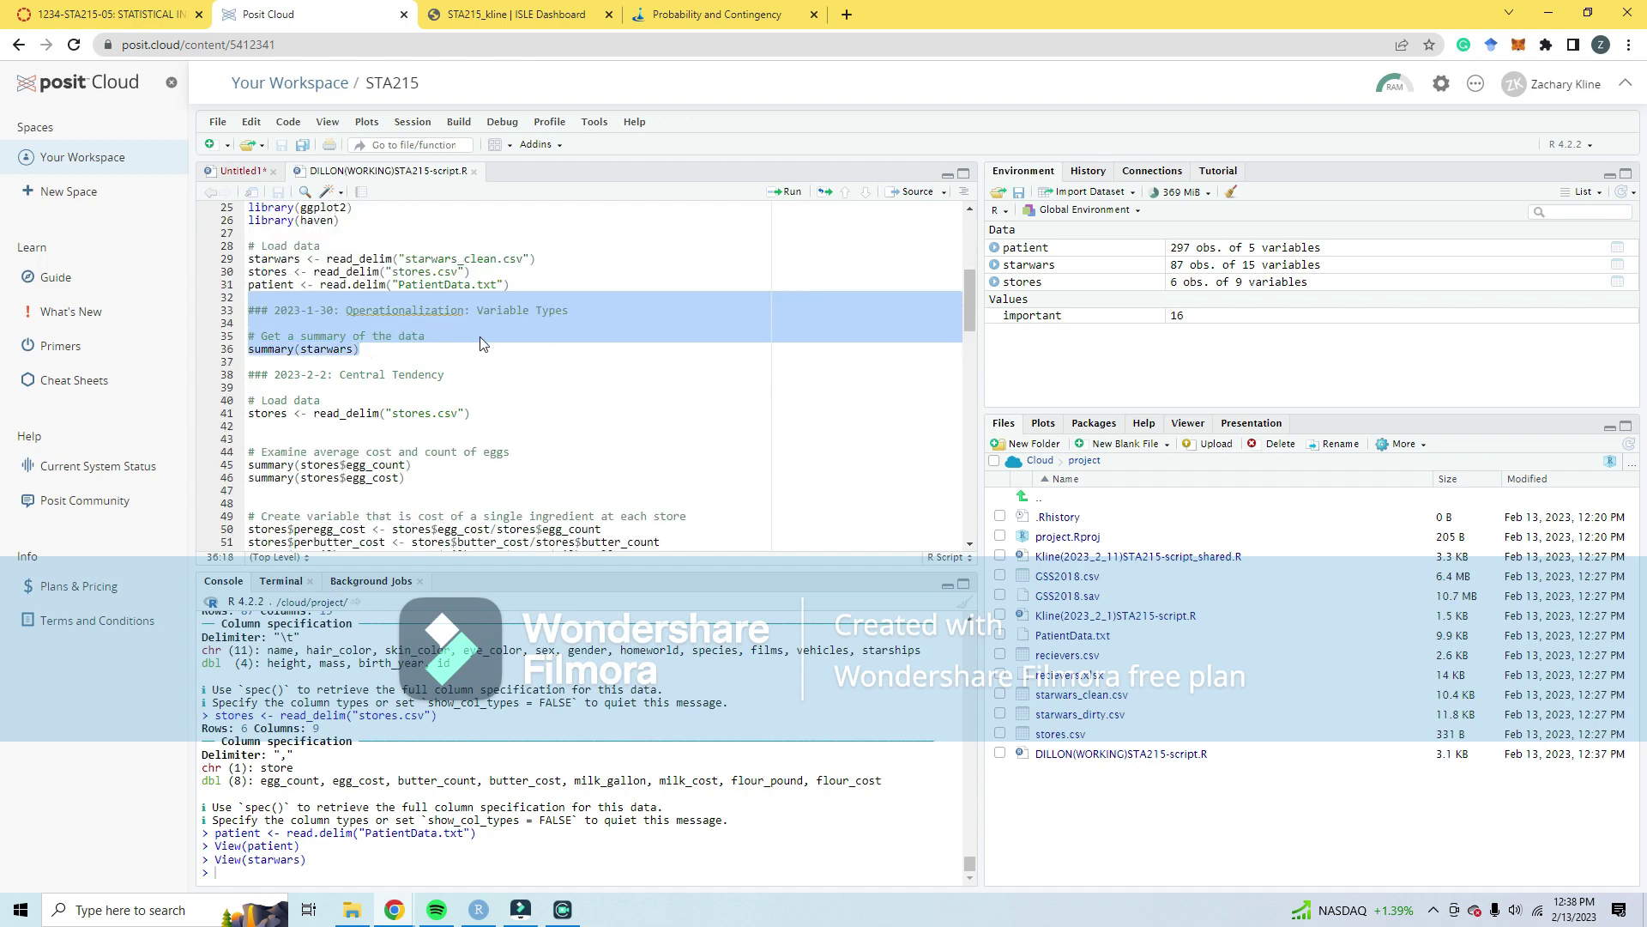
{"action": "left_click", "coordinate": [795, 200]}
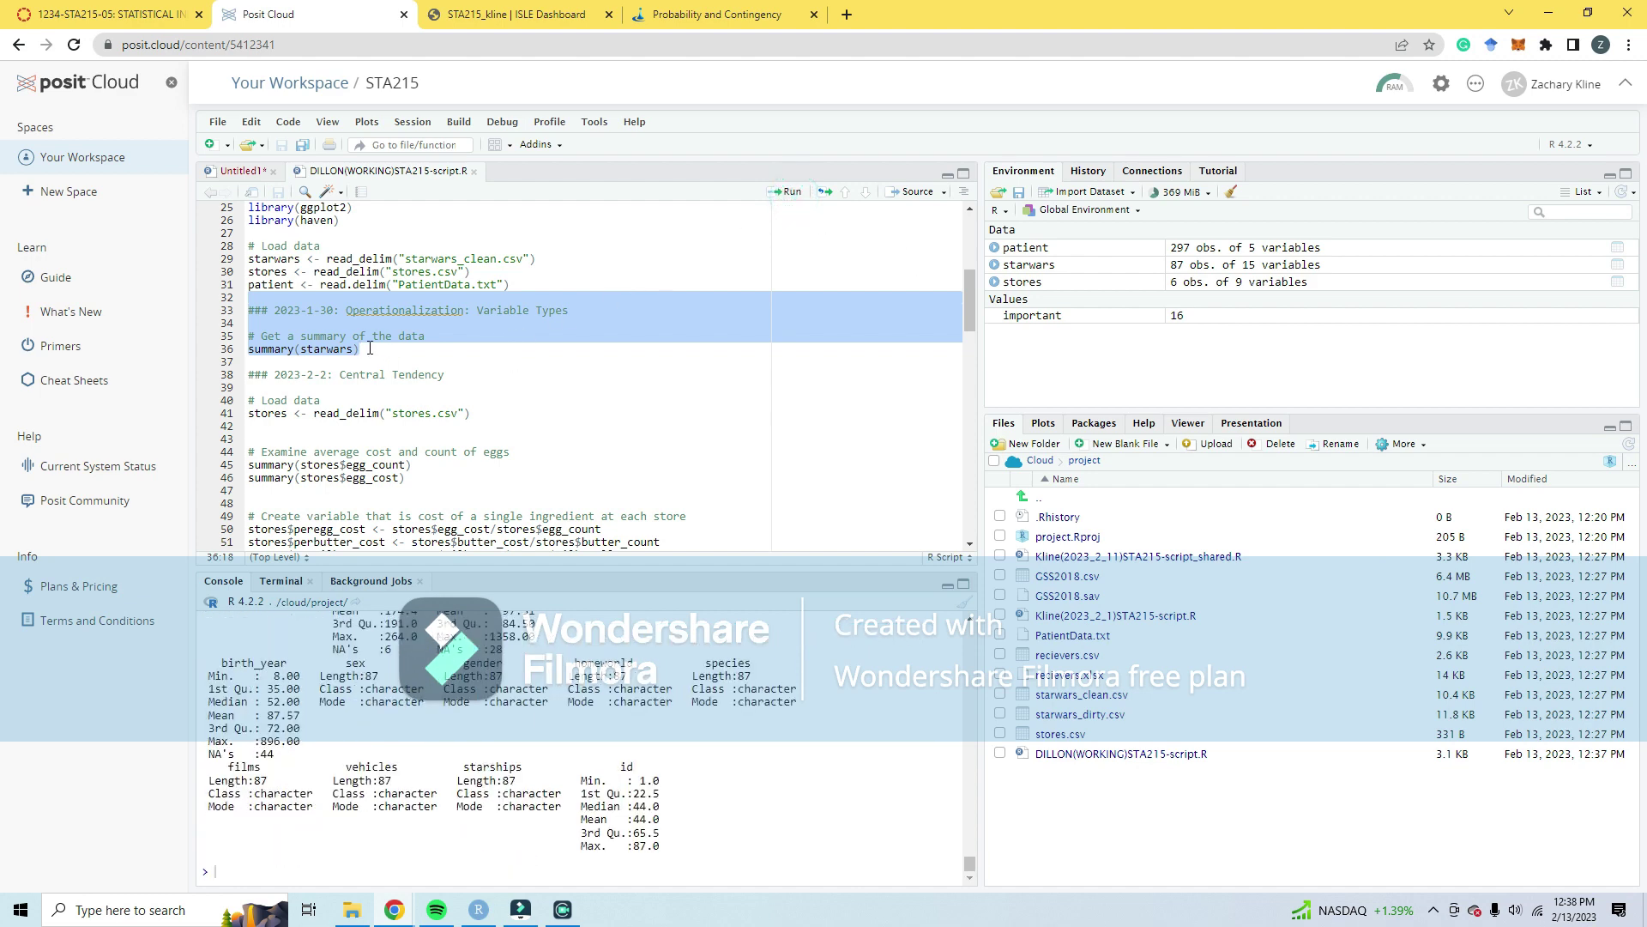
Step: Compare the stores read_delim line in the Central Tendency section with the matching line in the first Load data section
{"action": "scroll", "coordinate": [344, 437], "scroll_direction": "down", "scroll_amount": 3}
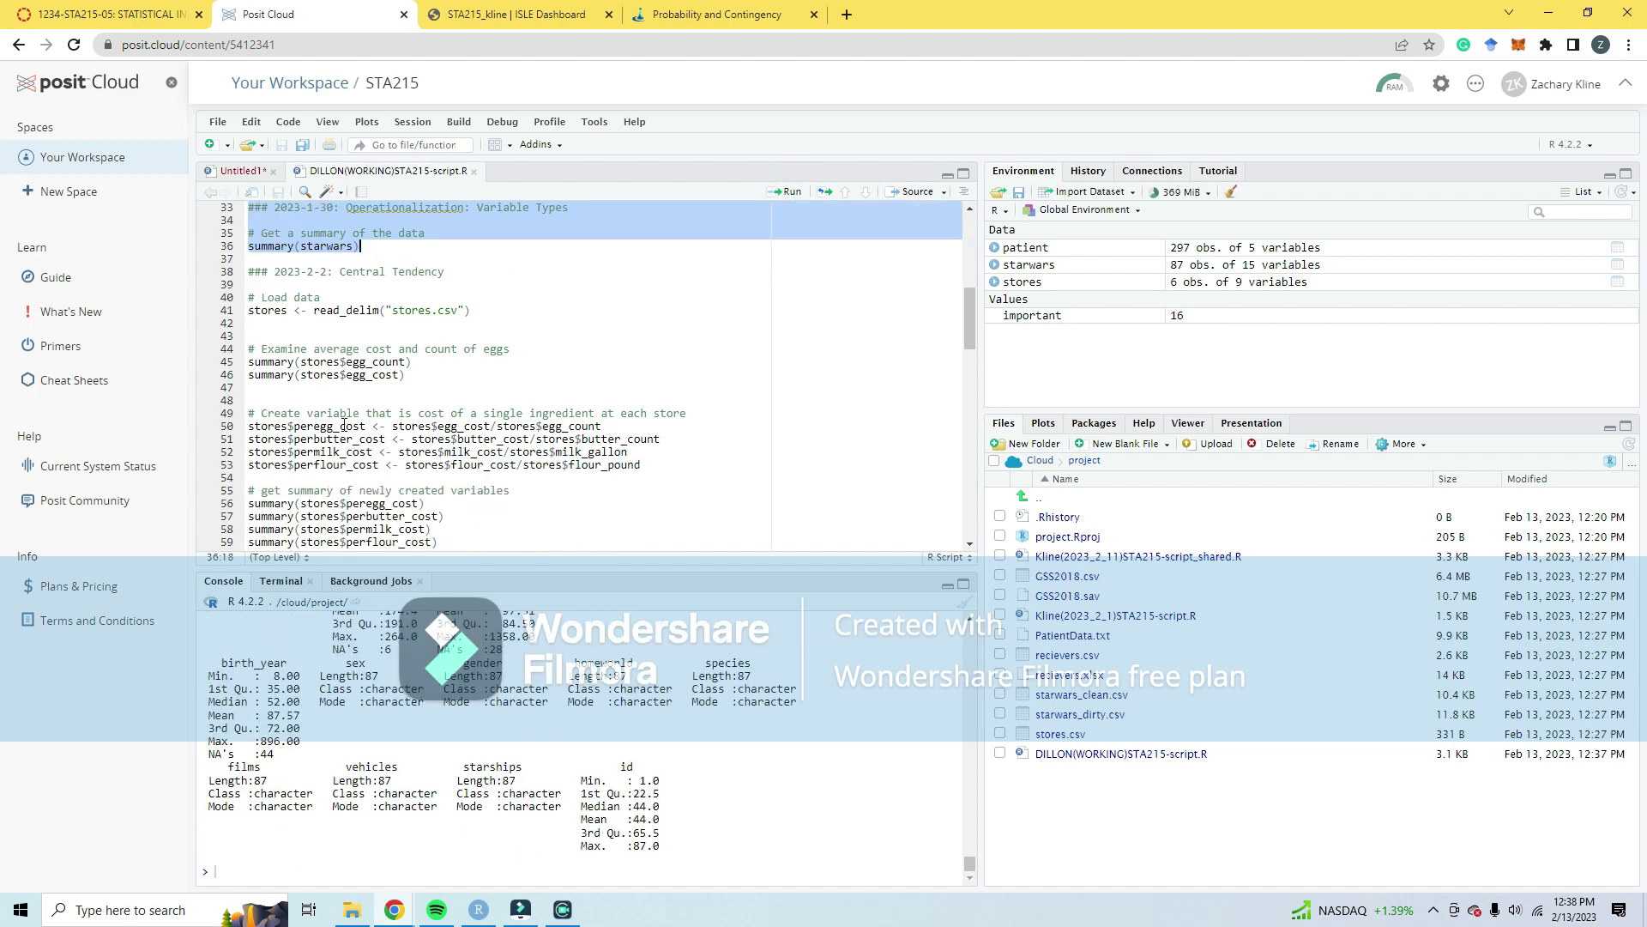
{"action": "scroll", "coordinate": [344, 409], "scroll_direction": "up", "scroll_amount": 4}
{"action": "scroll", "coordinate": [309, 343], "scroll_direction": "down", "scroll_amount": 4}
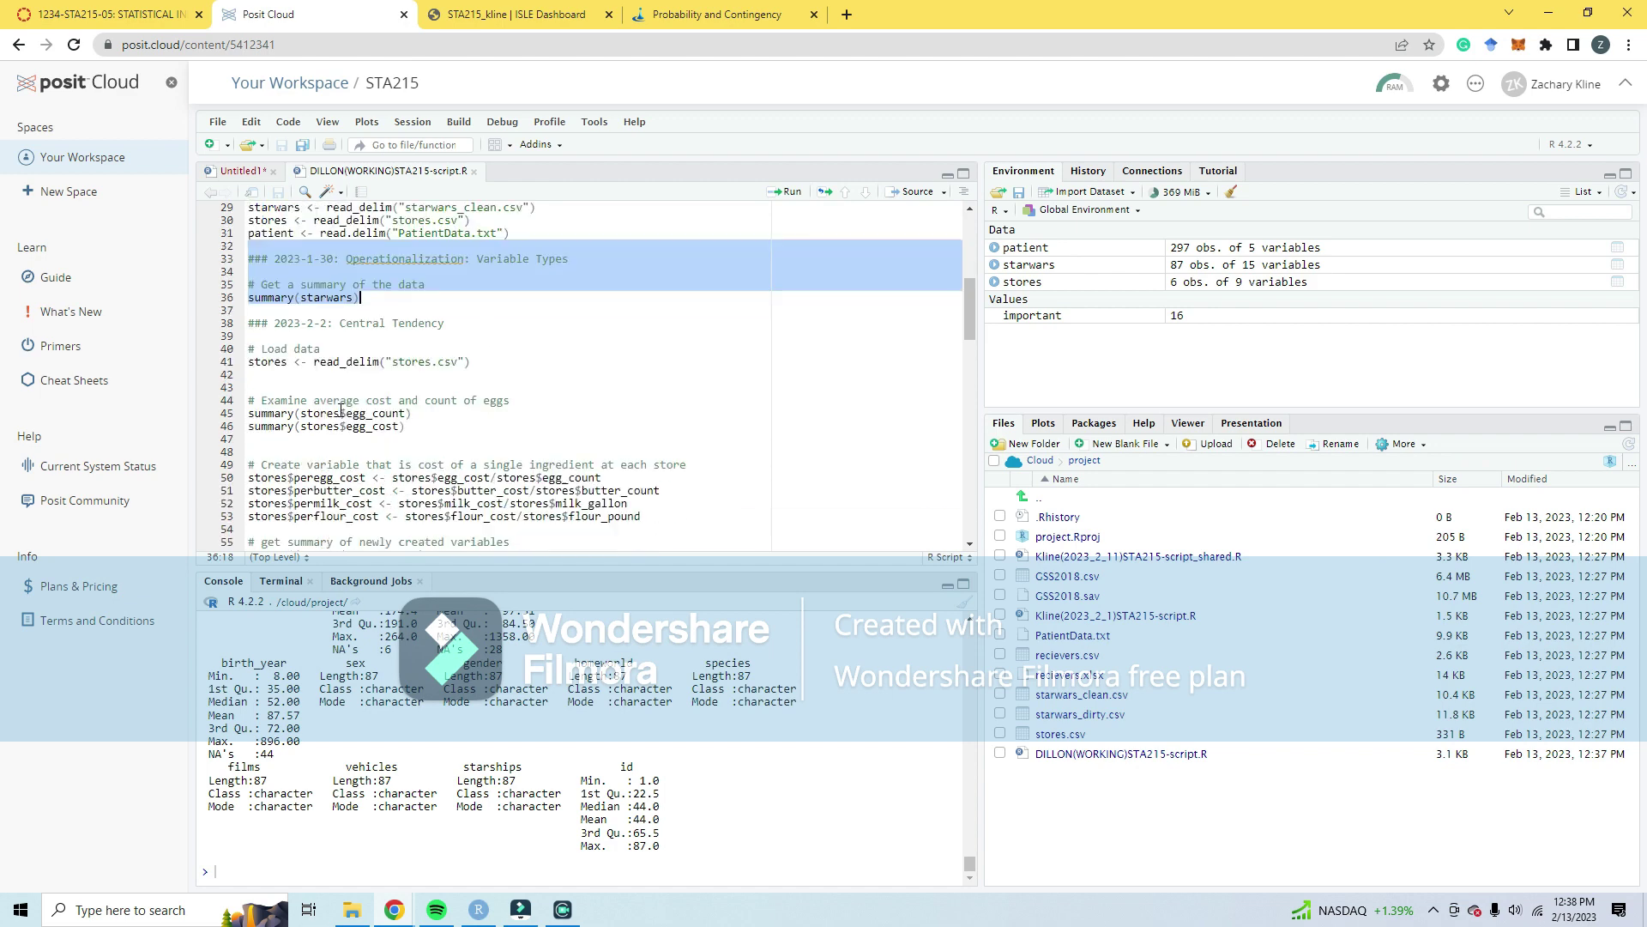
{"action": "left_click_drag", "start_coordinate": [277, 286], "coordinate": [338, 334]}
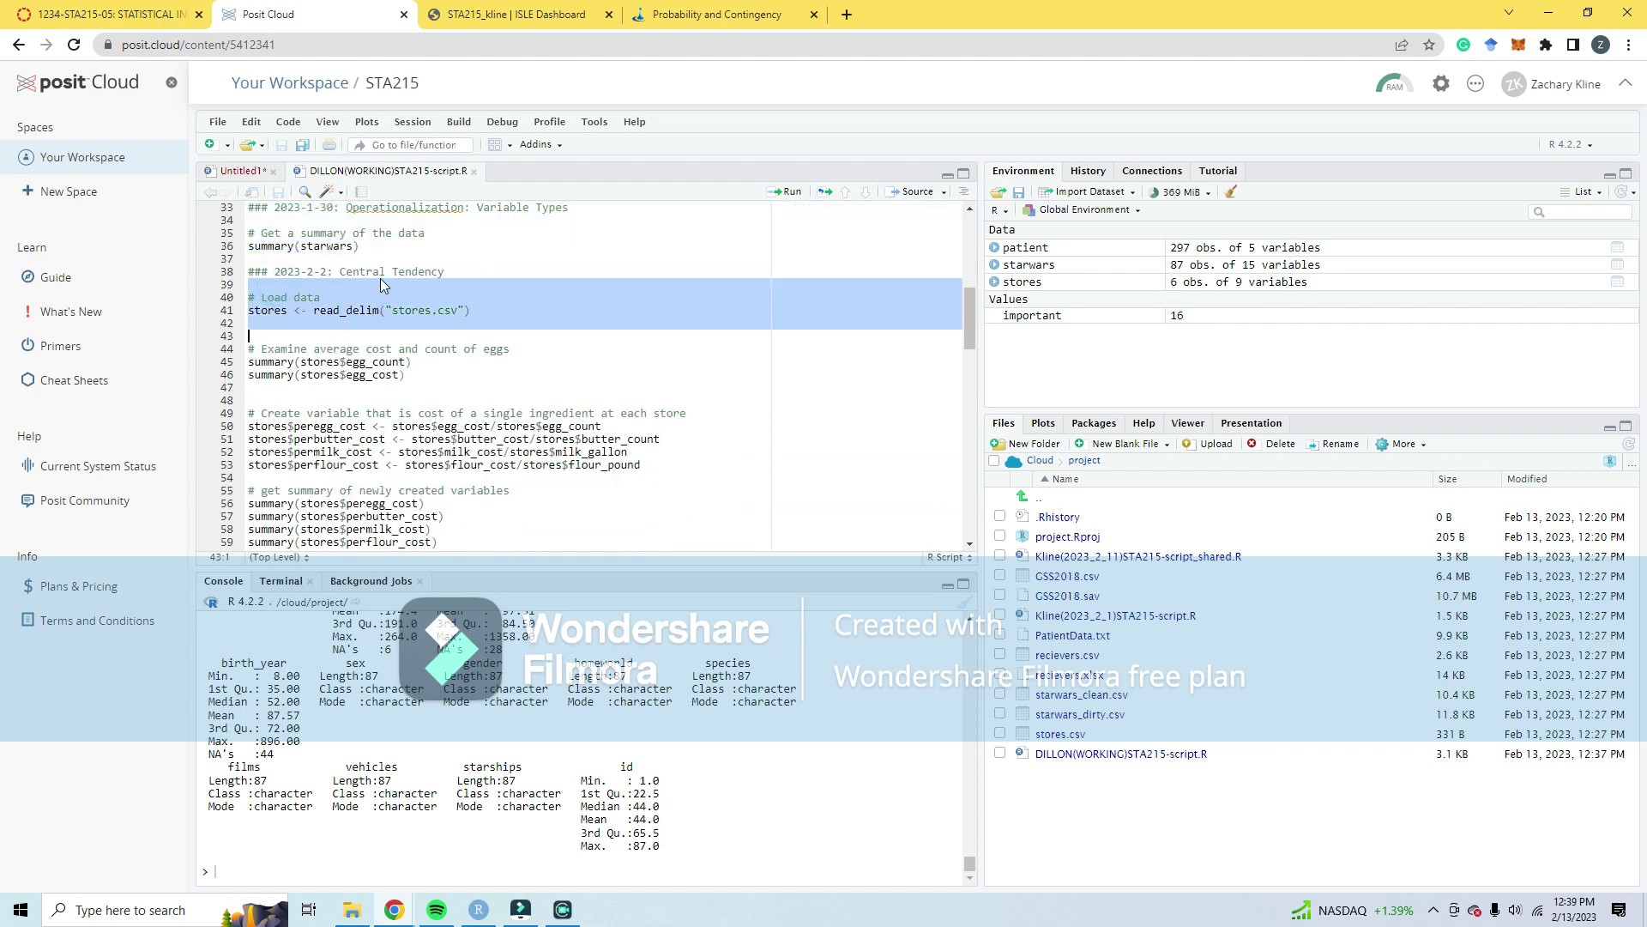
{"action": "left_click", "coordinate": [355, 273]}
{"action": "double_click", "coordinate": [356, 273]}
{"action": "scroll", "coordinate": [356, 273], "scroll_direction": "up", "scroll_amount": 3}
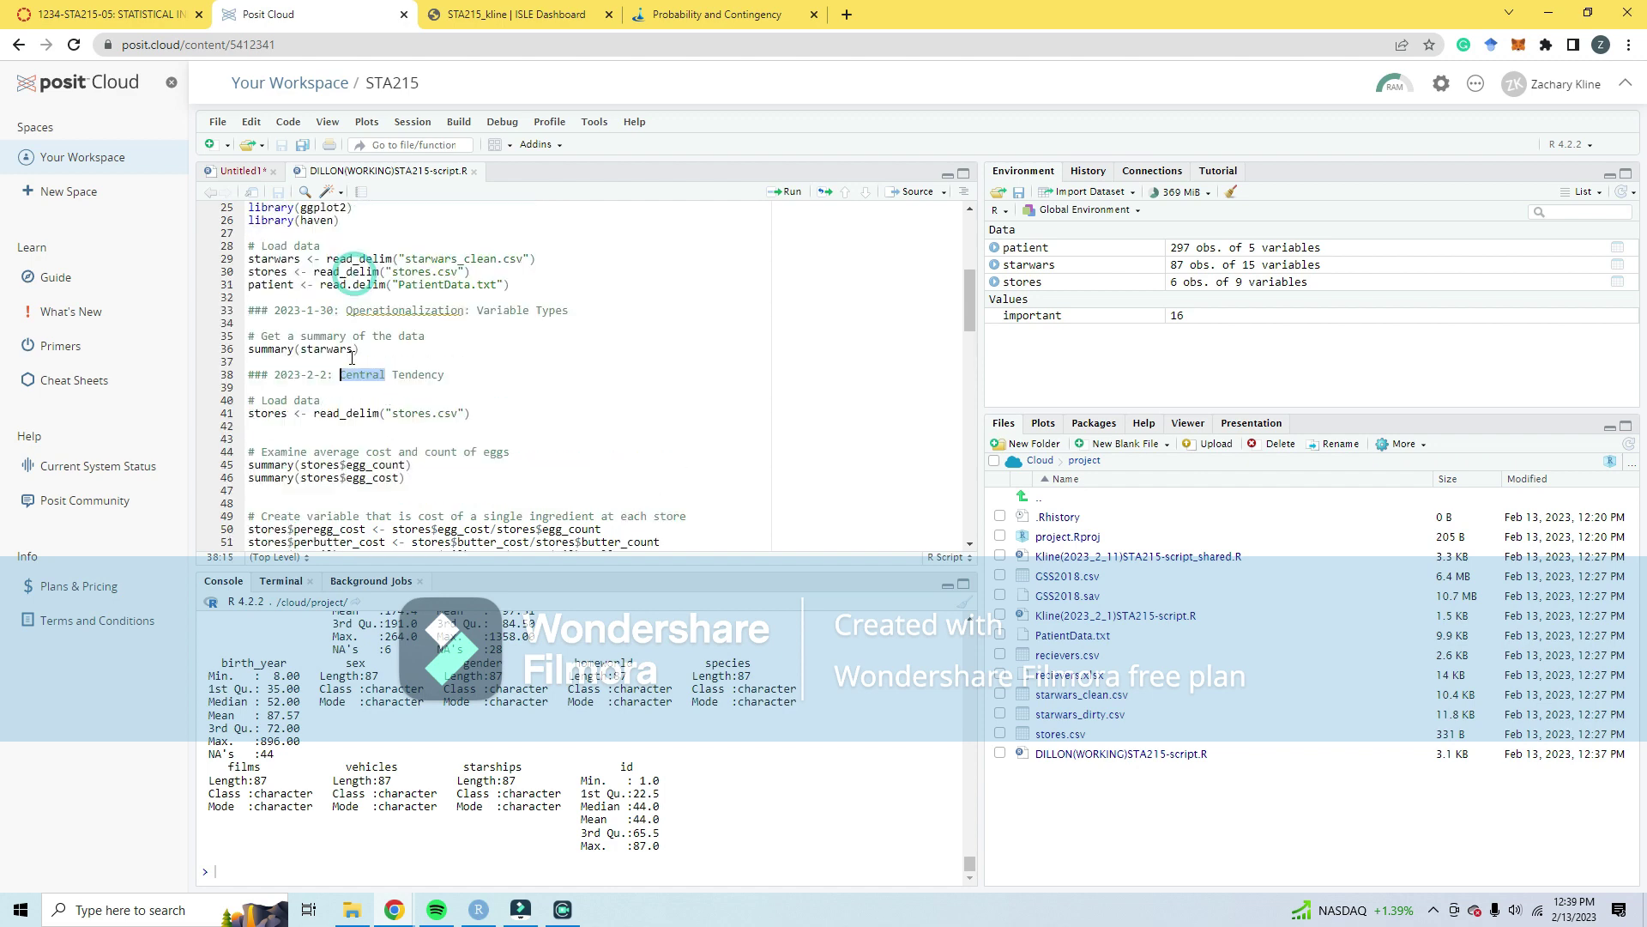
{"action": "left_click", "coordinate": [289, 419]}
{"action": "double_click", "coordinate": [289, 419]}
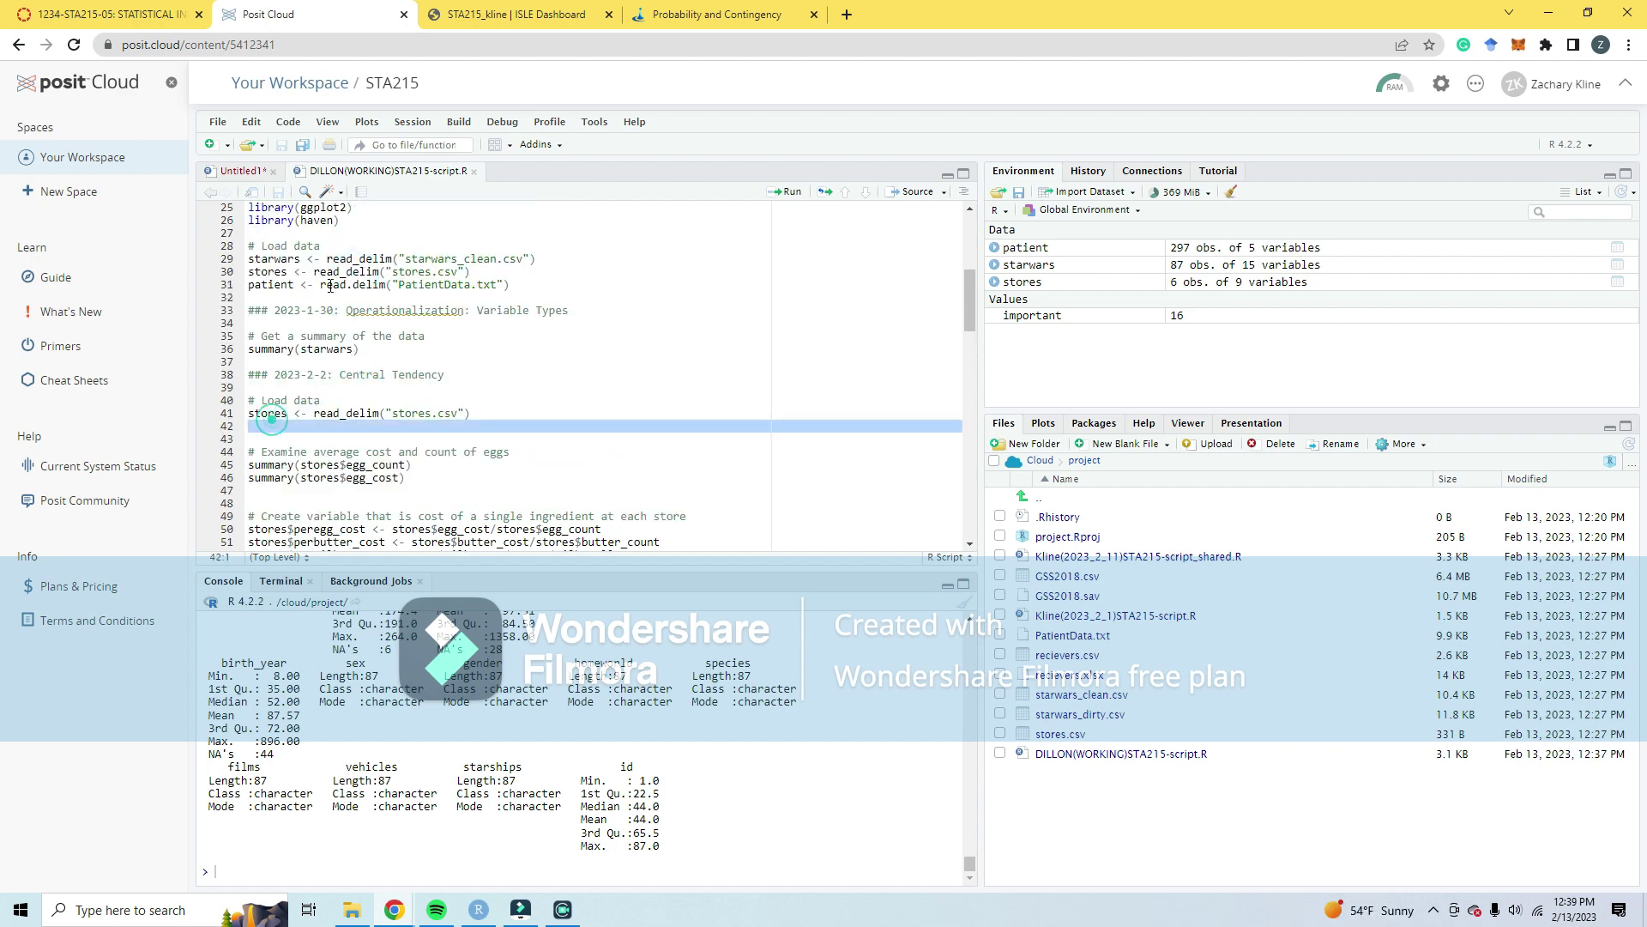
{"action": "double_click", "coordinate": [334, 273]}
{"action": "double_click", "coordinate": [360, 414]}
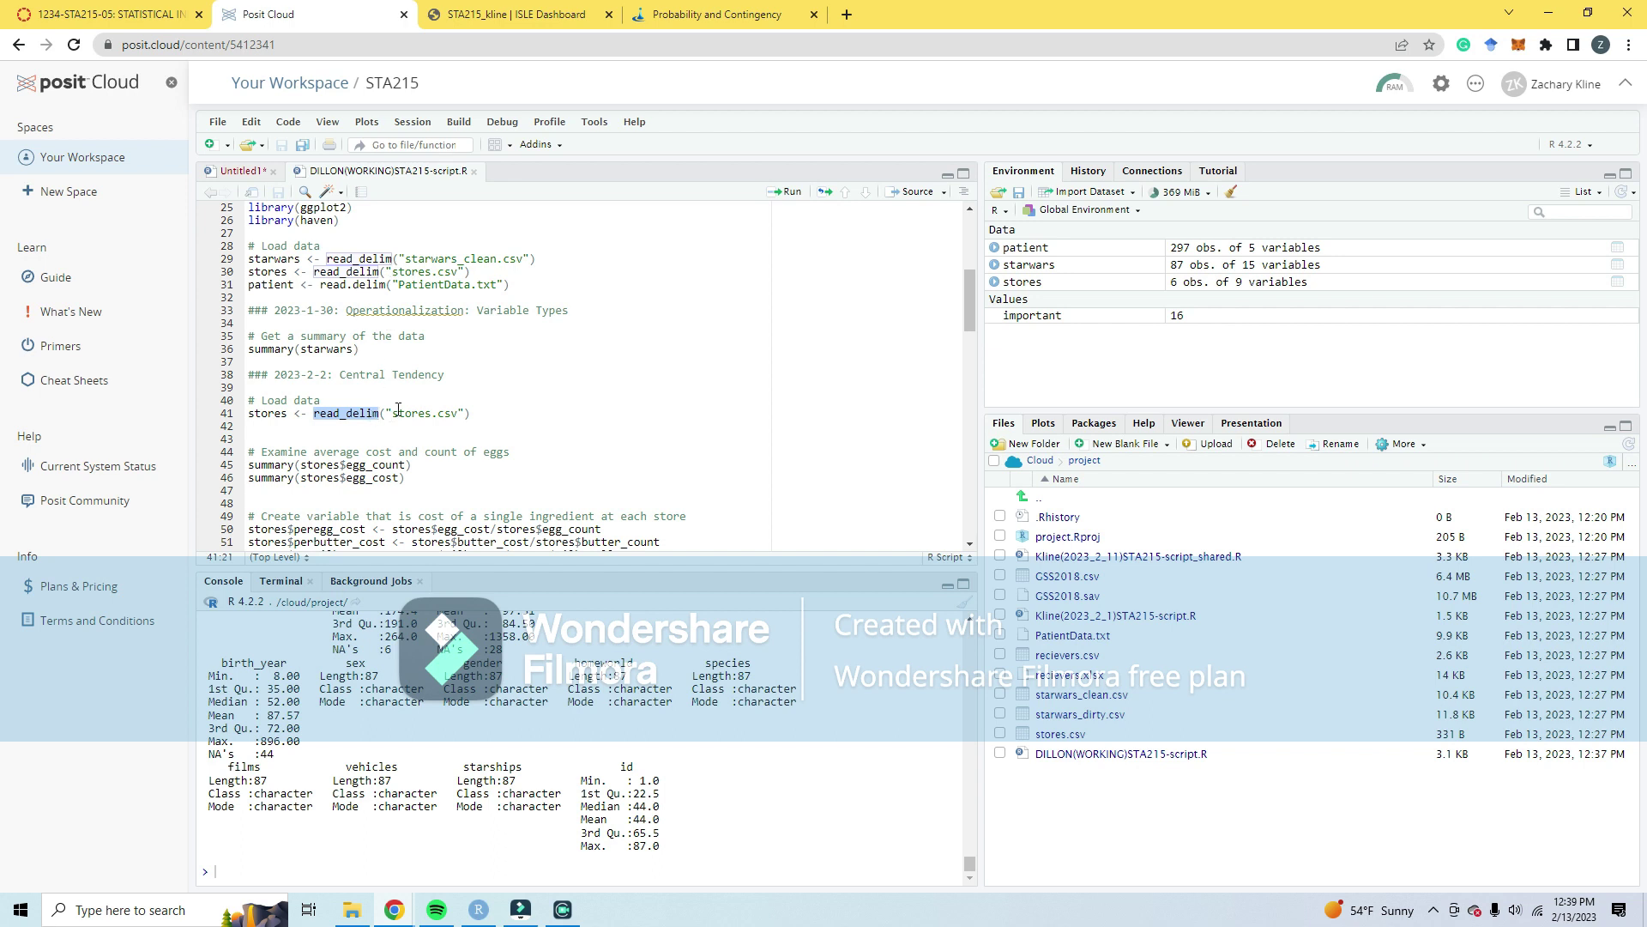
Step: Examine the parts of the Central Tendency stores assignment: the object name, the read_delim function and the stores.csv file
{"action": "left_click", "coordinate": [262, 401]}
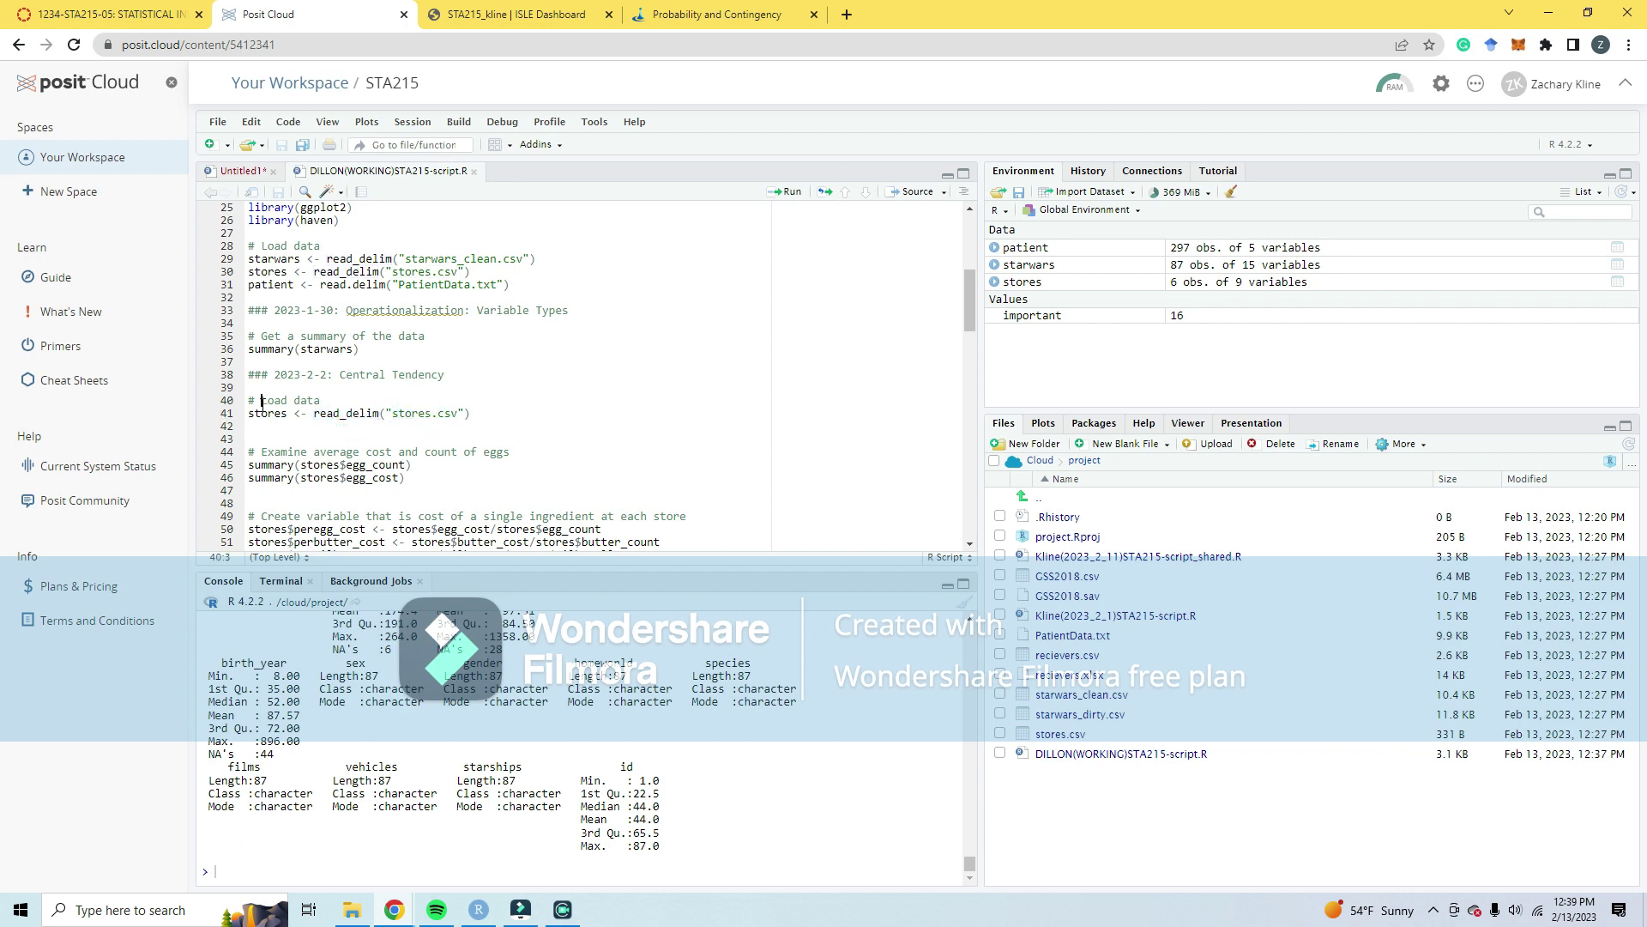
{"action": "left_click", "coordinate": [261, 413]}
{"action": "left_click_drag", "start_coordinate": [311, 413], "coordinate": [485, 413]}
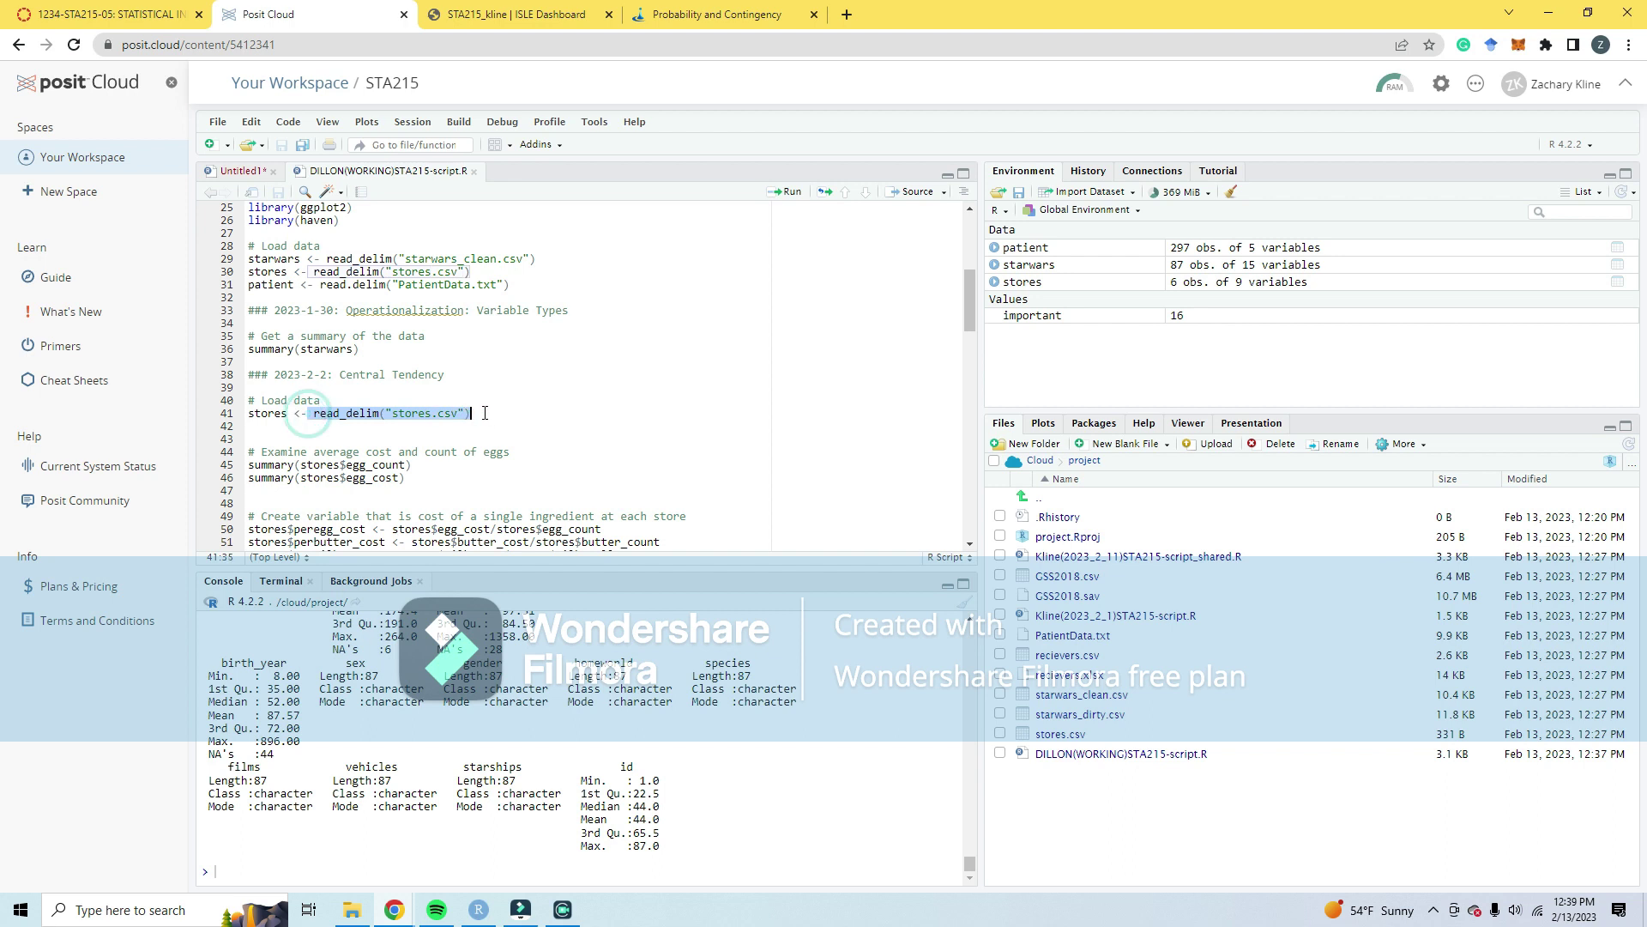
{"action": "left_click", "coordinate": [482, 413]}
{"action": "left_click_drag", "start_coordinate": [311, 413], "coordinate": [504, 427]}
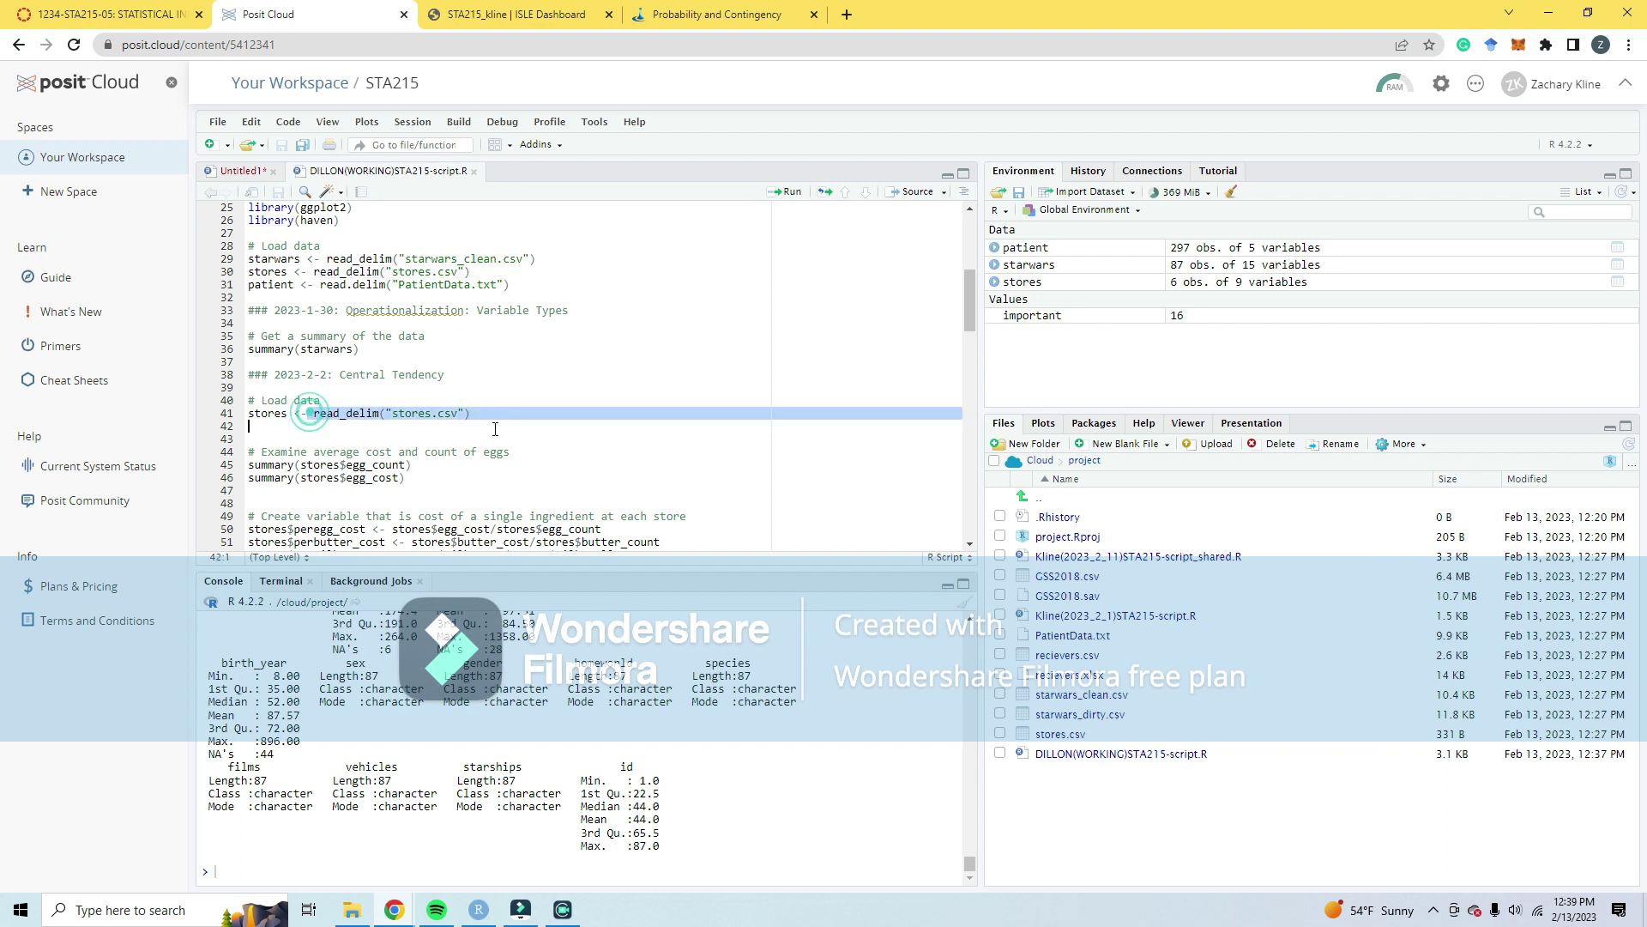
{"action": "double_click", "coordinate": [348, 411]}
{"action": "double_click", "coordinate": [408, 410]}
{"action": "left_click", "coordinate": [273, 416]}
{"action": "right_click", "coordinate": [332, 412]}
{"action": "key", "text": "Escape"}
{"action": "double_click", "coordinate": [274, 415]}
{"action": "left_click", "coordinate": [276, 413]}
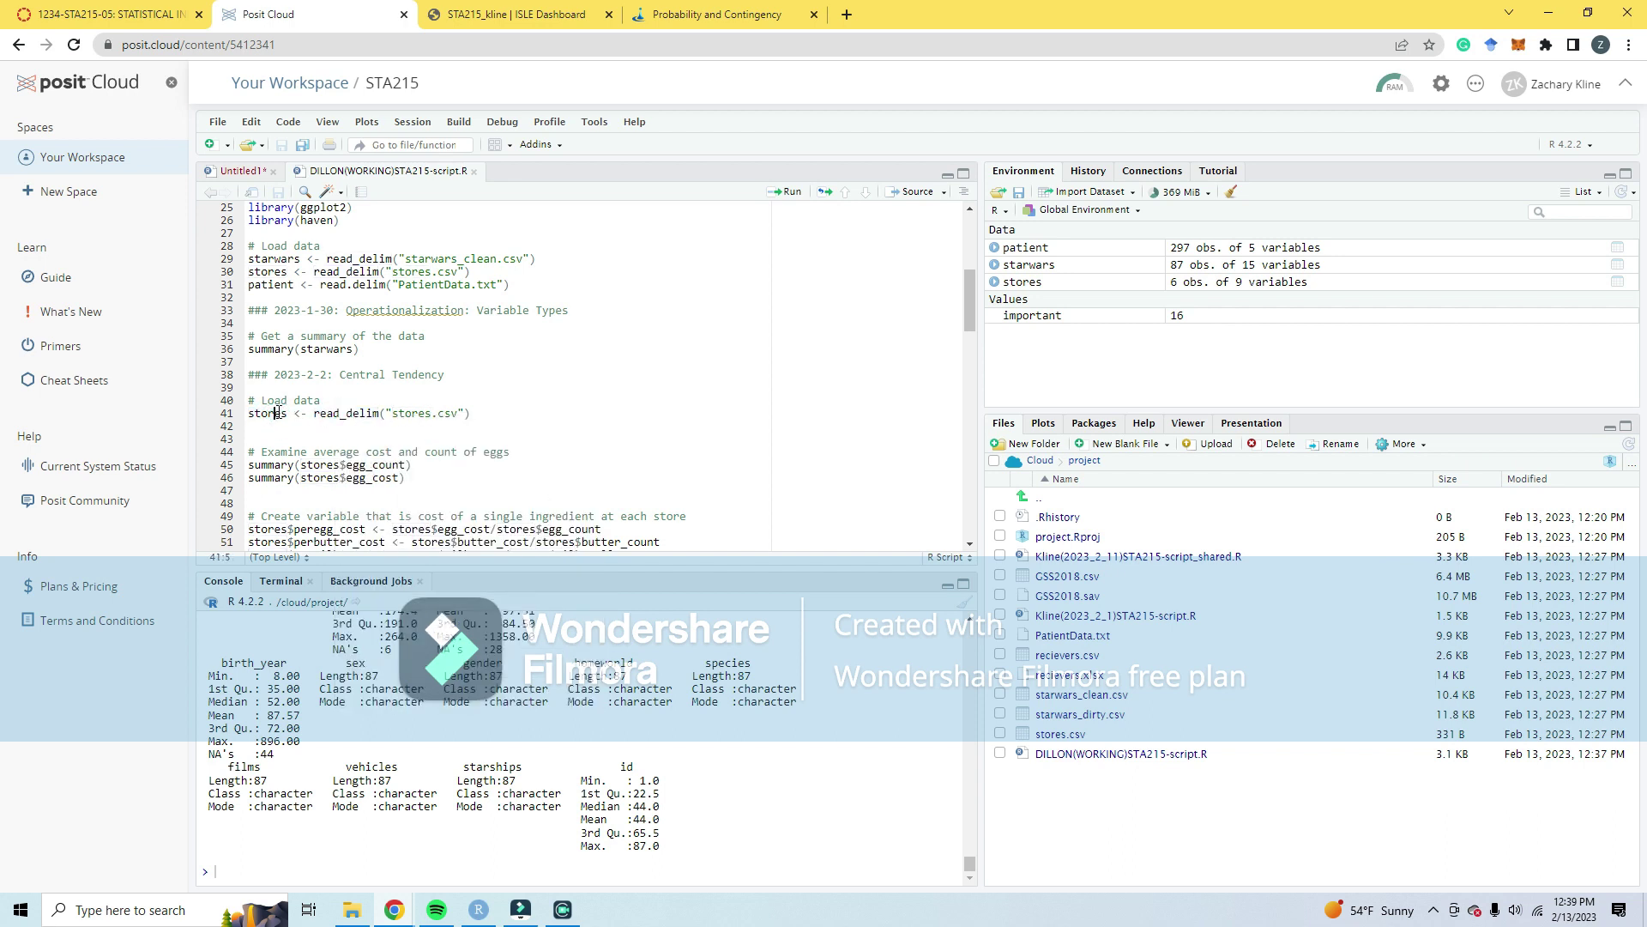
{"action": "triple_click", "coordinate": [276, 413]}
{"action": "double_click", "coordinate": [276, 413]}
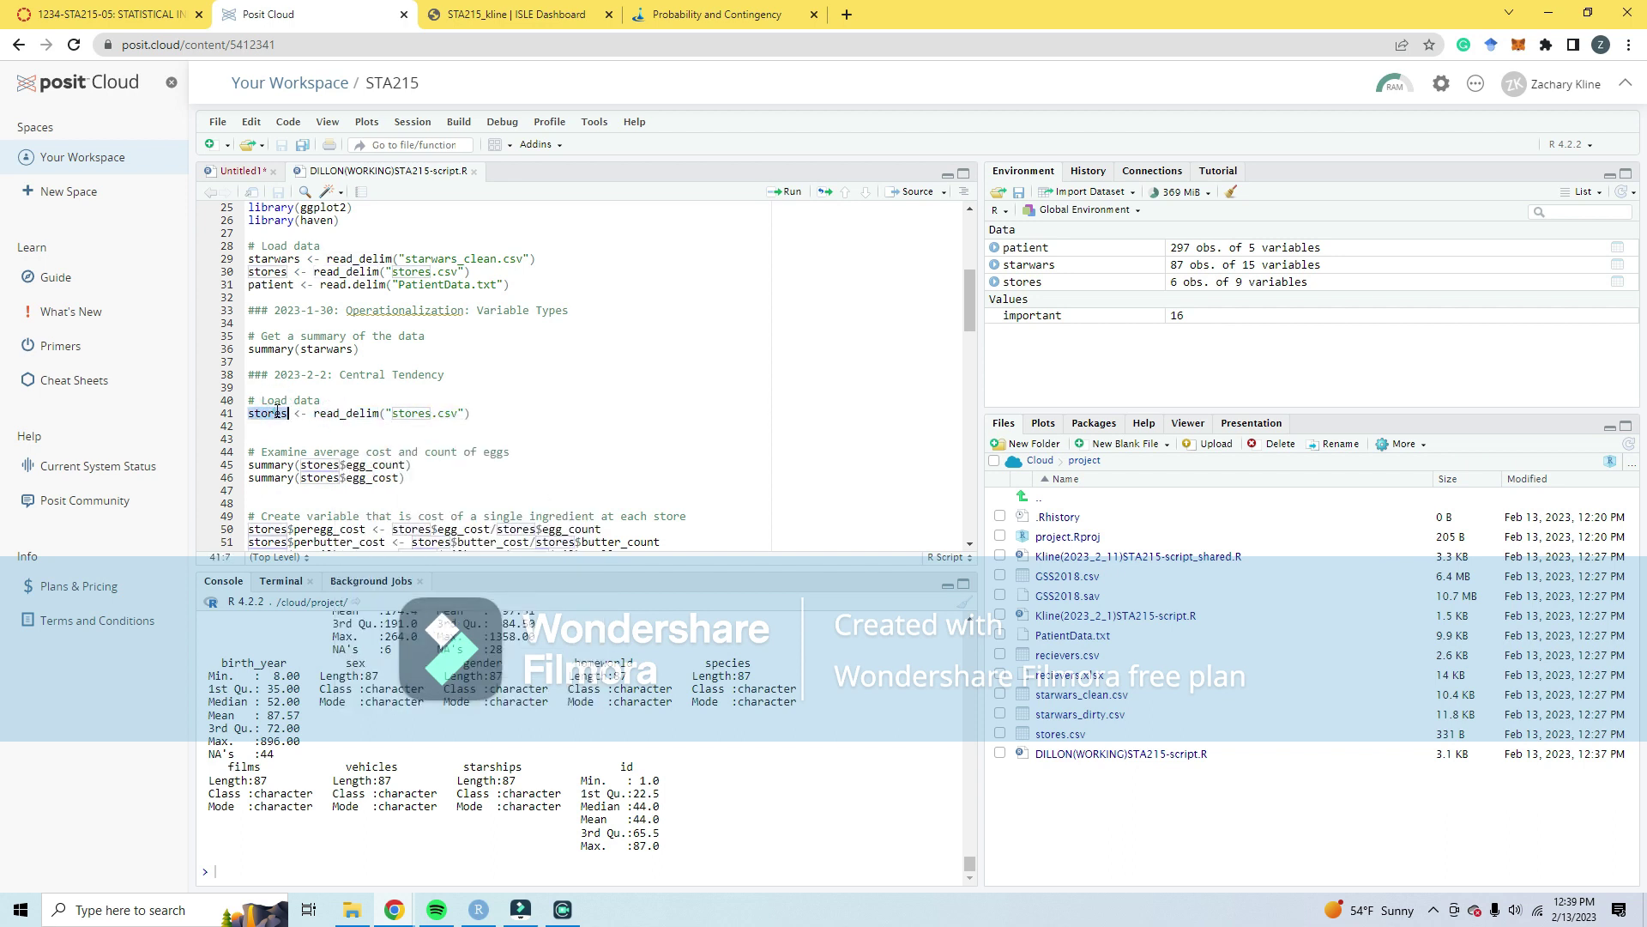
{"action": "left_click", "coordinate": [282, 414]}
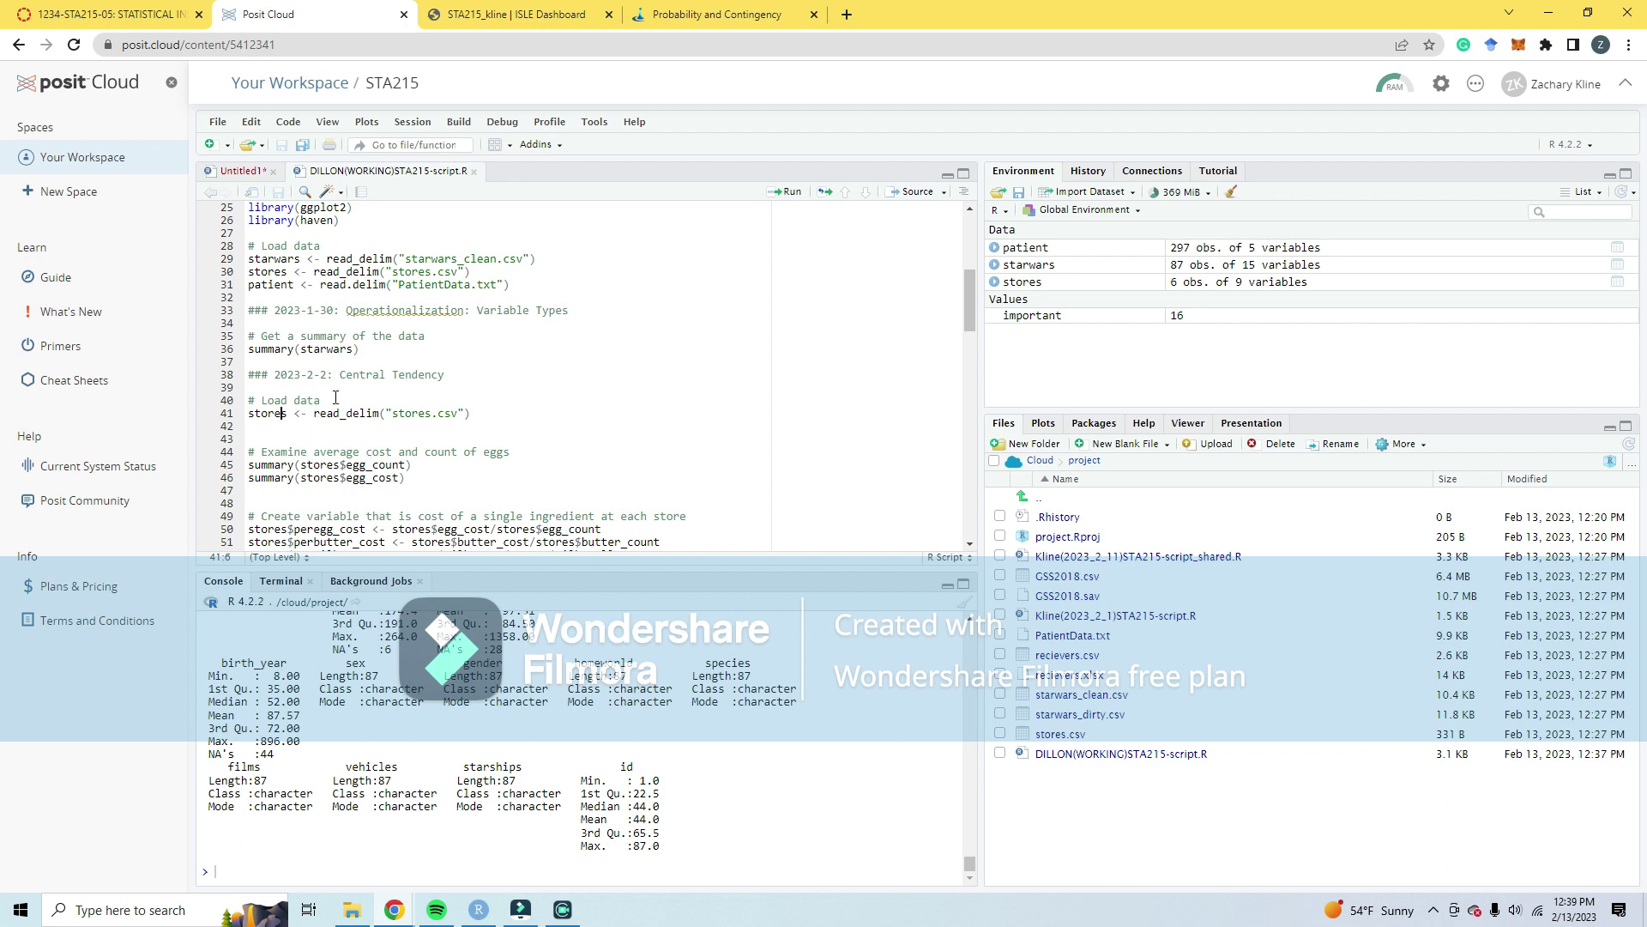
Step: Overwrite the stores object with the value 17 from the console and check it in the environment
{"action": "left_click", "coordinate": [243, 880]}
{"action": "type", "text": "stores <- 17"}
{"action": "key", "text": "Return"}
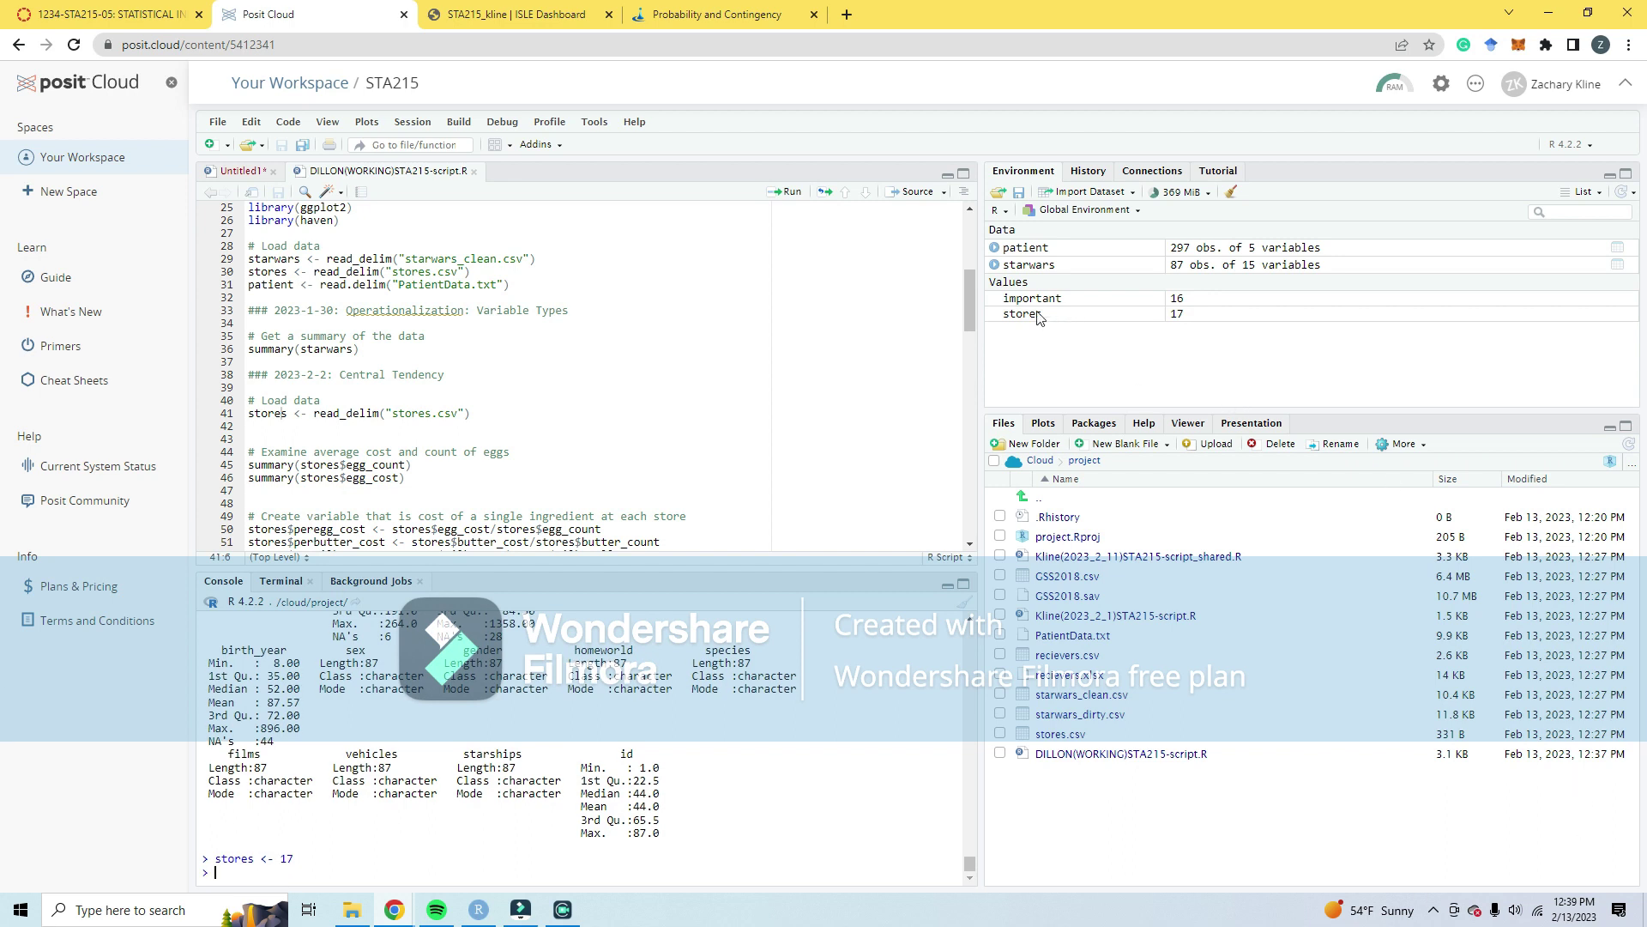
{"action": "left_click", "coordinate": [1026, 317]}
Step: Run the stores <- read_delim("stores.csv") line in the Central Tendency section to reload the stores data
{"action": "triple_click", "coordinate": [323, 348]}
{"action": "triple_click", "coordinate": [296, 414]}
{"action": "left_click", "coordinate": [789, 192]}
Step: Run the code from below the Central Tendency load line through the geriatric and AHD table, before the Probability and Contingency Tables heading
{"action": "scroll", "coordinate": [415, 437], "scroll_direction": "down", "scroll_amount": 2}
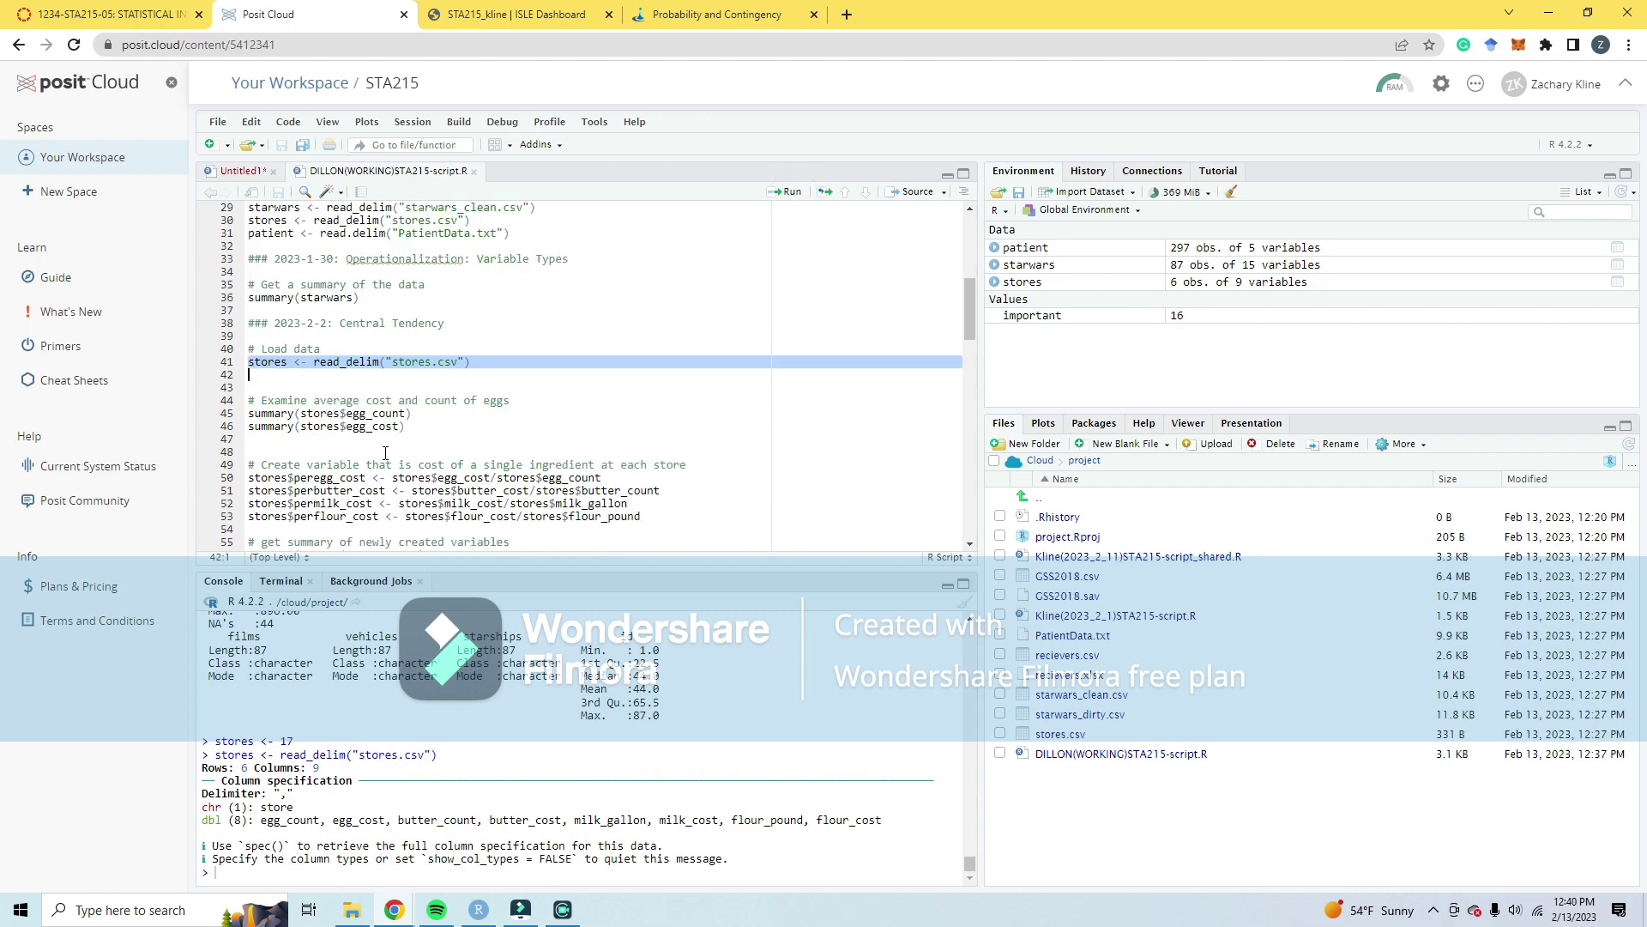
{"action": "scroll", "coordinate": [404, 537], "scroll_direction": "down", "scroll_amount": 4}
{"action": "left_click_drag", "start_coordinate": [311, 284], "coordinate": [514, 386]}
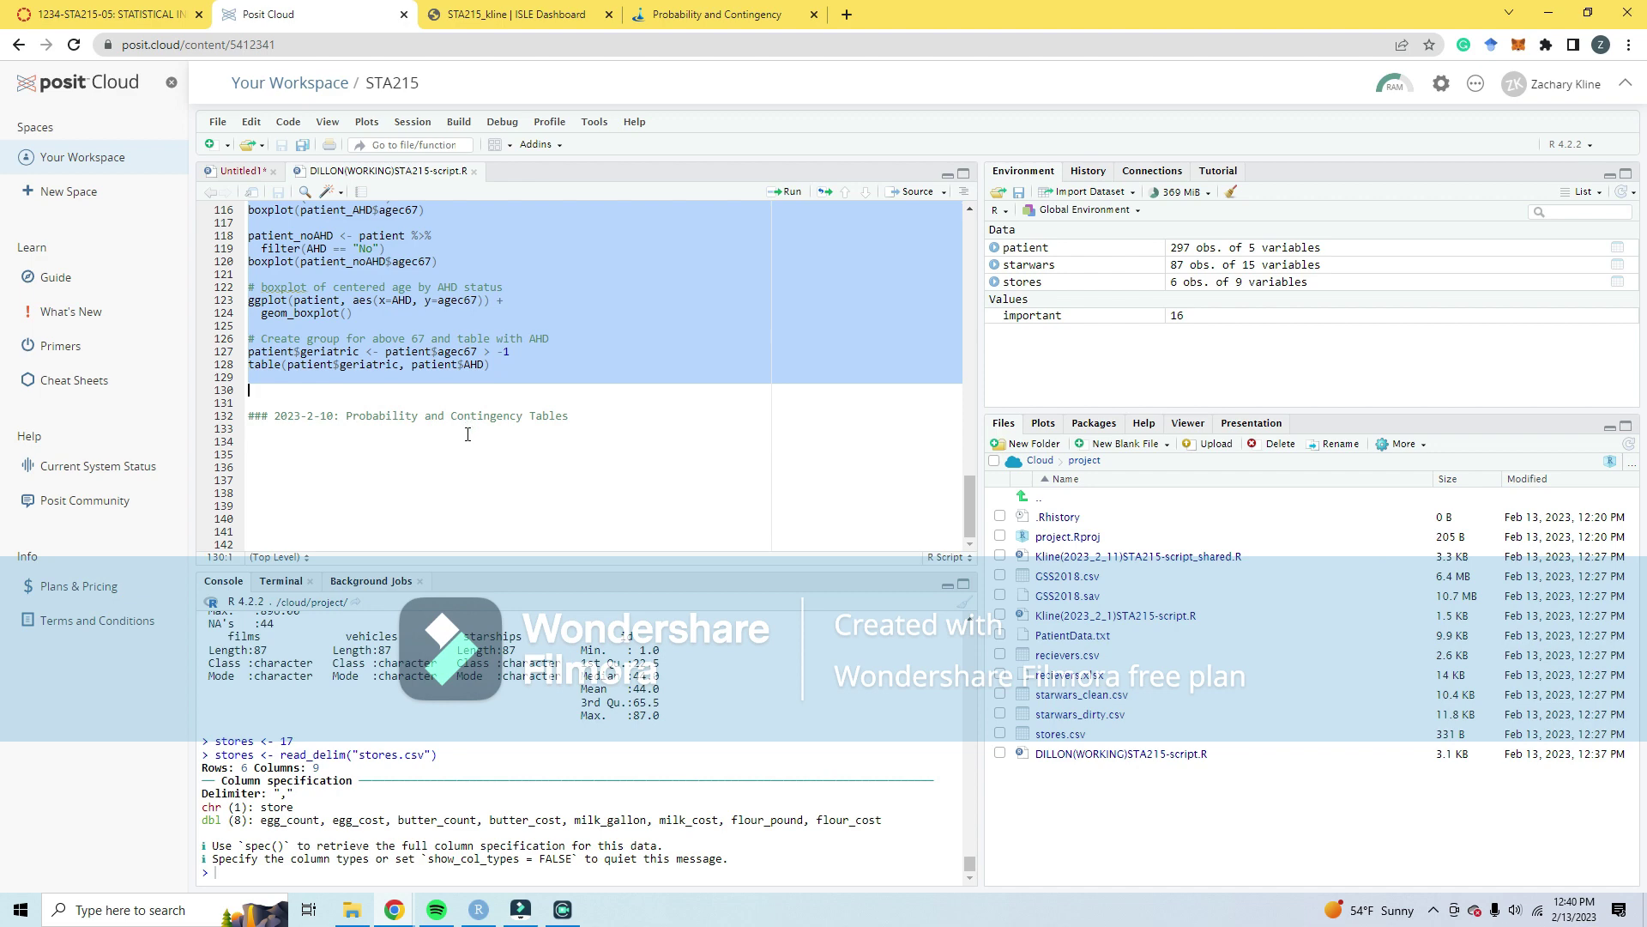
{"action": "scroll", "coordinate": [467, 429], "scroll_direction": "up", "scroll_amount": 5}
{"action": "scroll", "coordinate": [496, 444], "scroll_direction": "down", "scroll_amount": 5}
{"action": "left_click", "coordinate": [789, 193]}
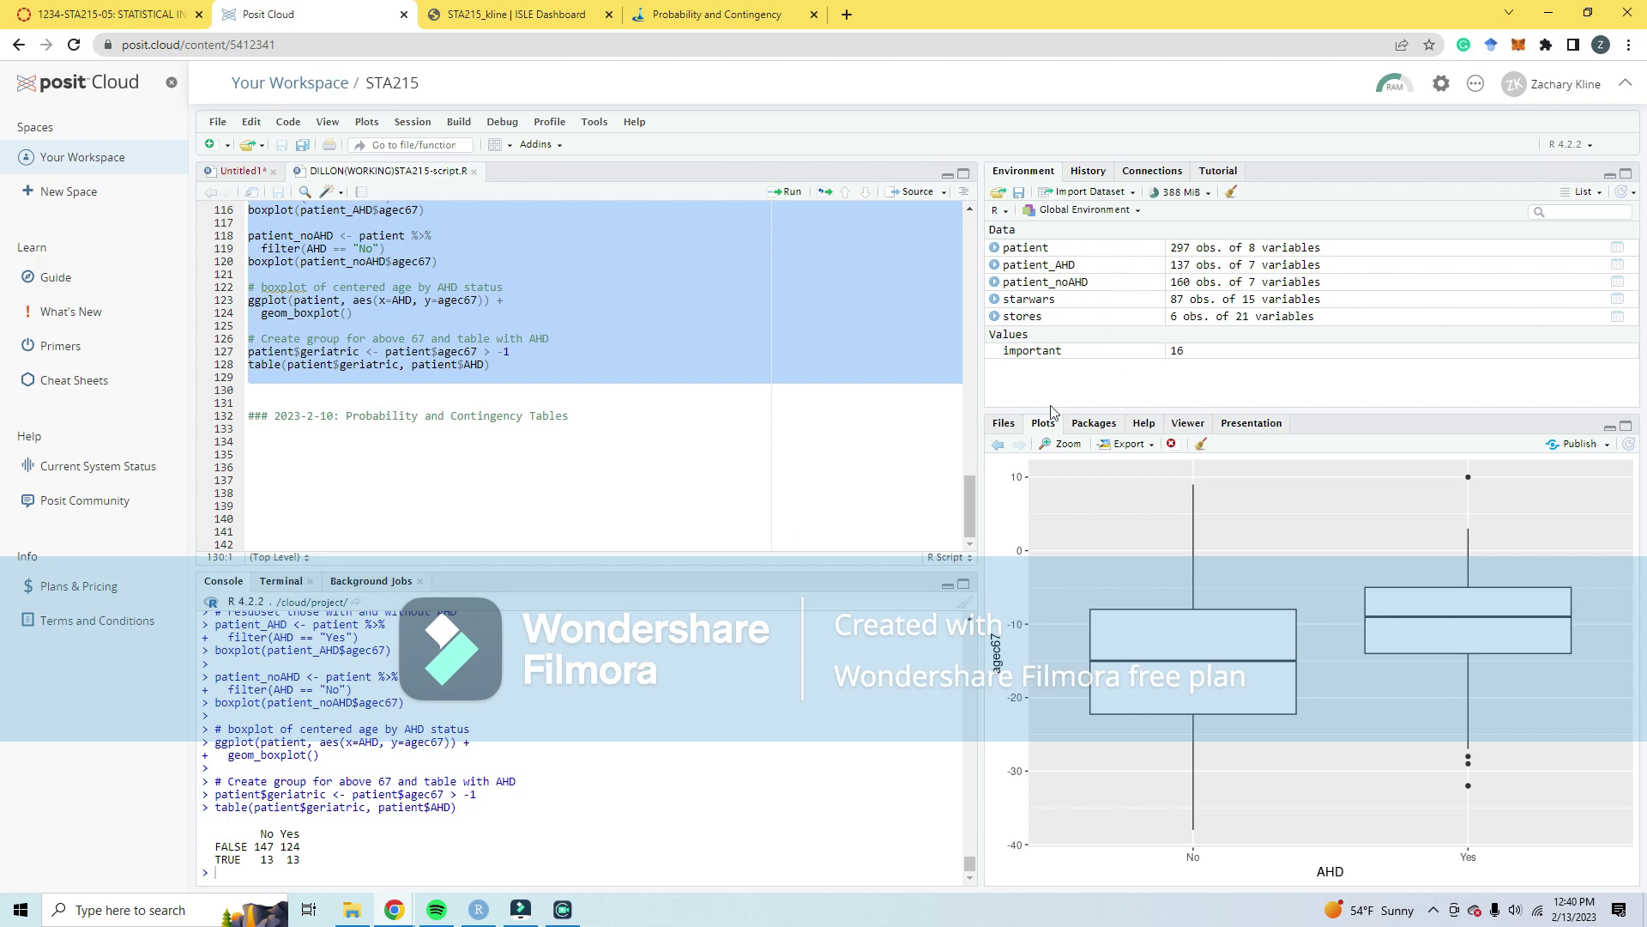
{"action": "scroll", "coordinate": [340, 815], "scroll_direction": "up", "scroll_amount": 2}
Step: Restart the R session to clear the environment, deselect the code, and show the project files
{"action": "left_click", "coordinate": [403, 129]}
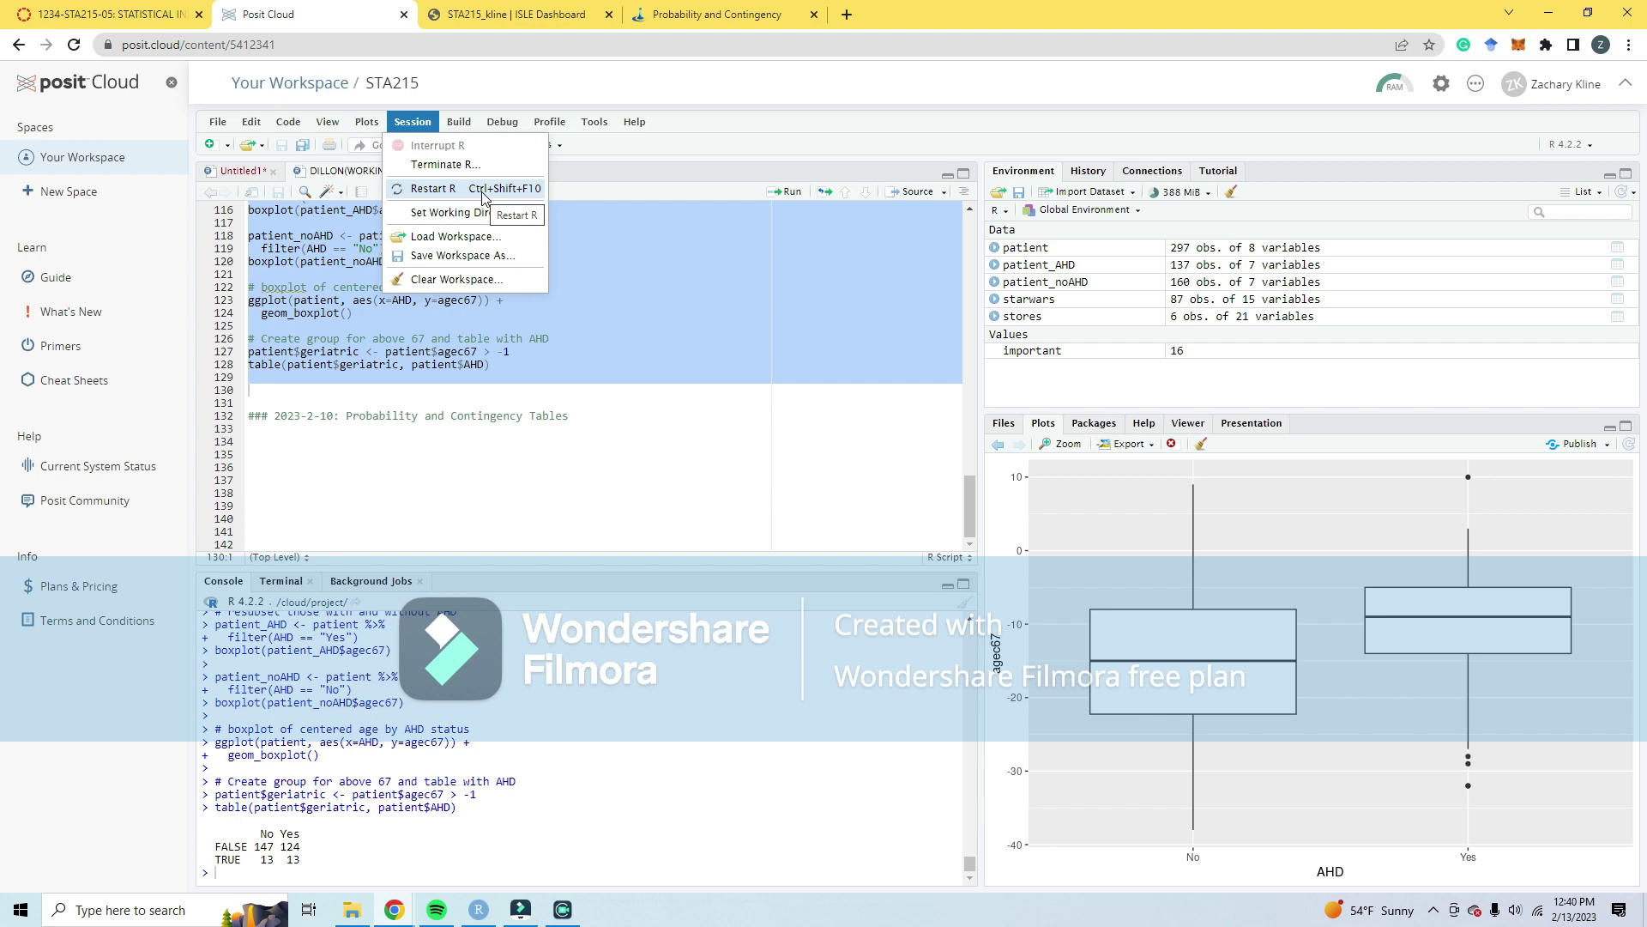
{"action": "left_click", "coordinate": [483, 189]}
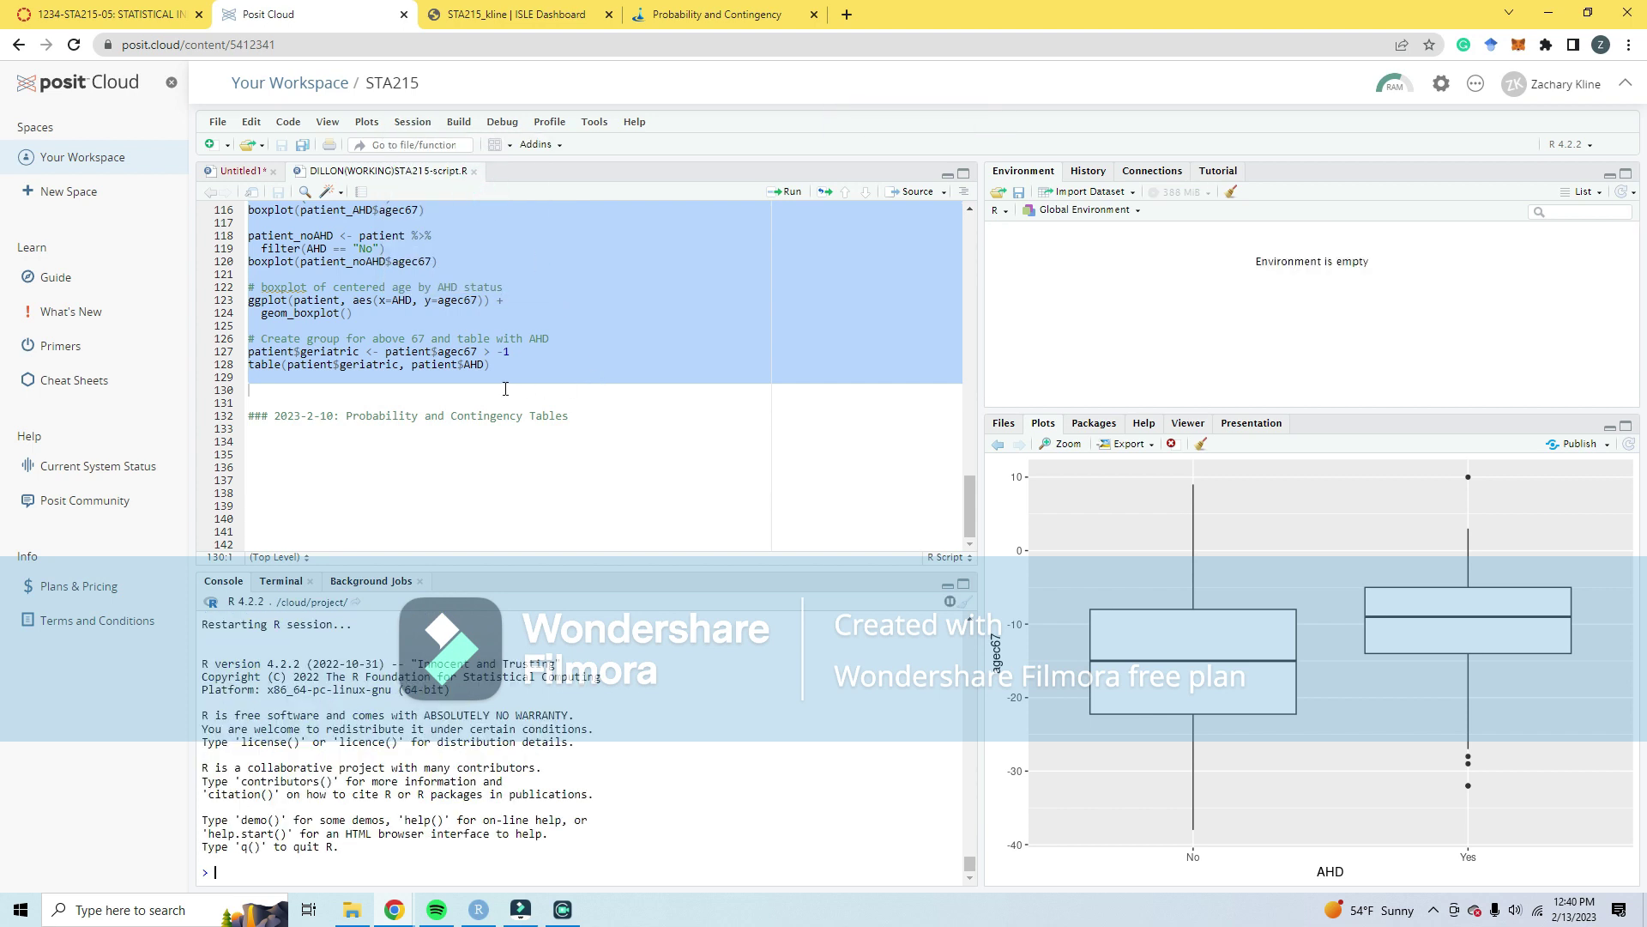
{"action": "left_click", "coordinate": [556, 380]}
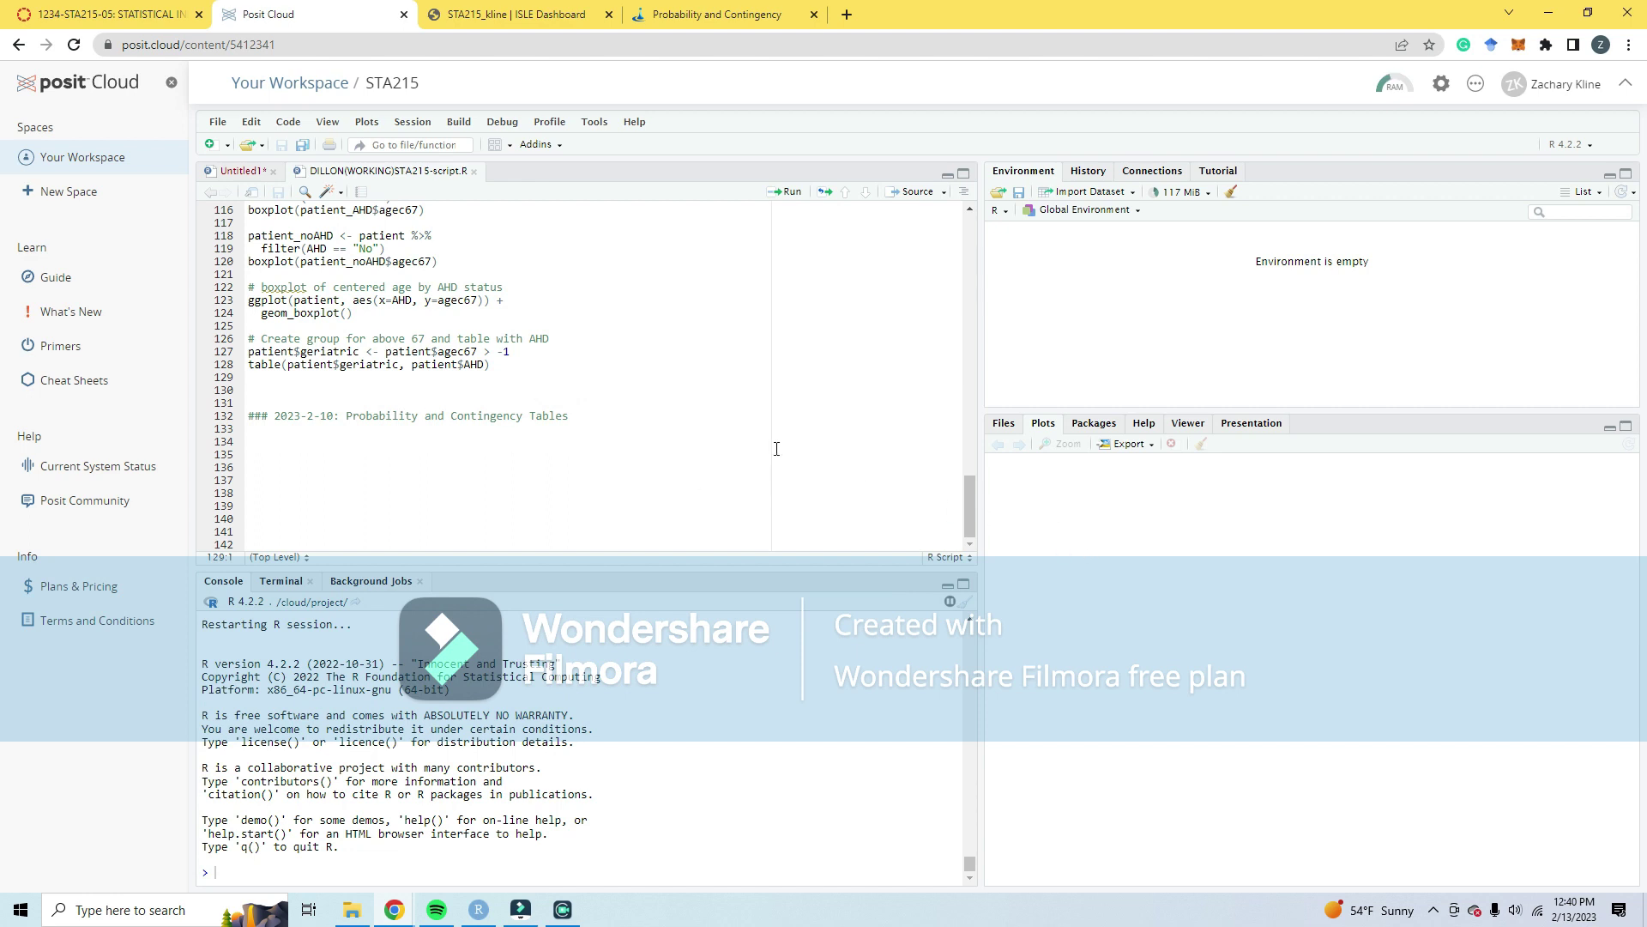
{"action": "left_click", "coordinate": [1003, 423]}
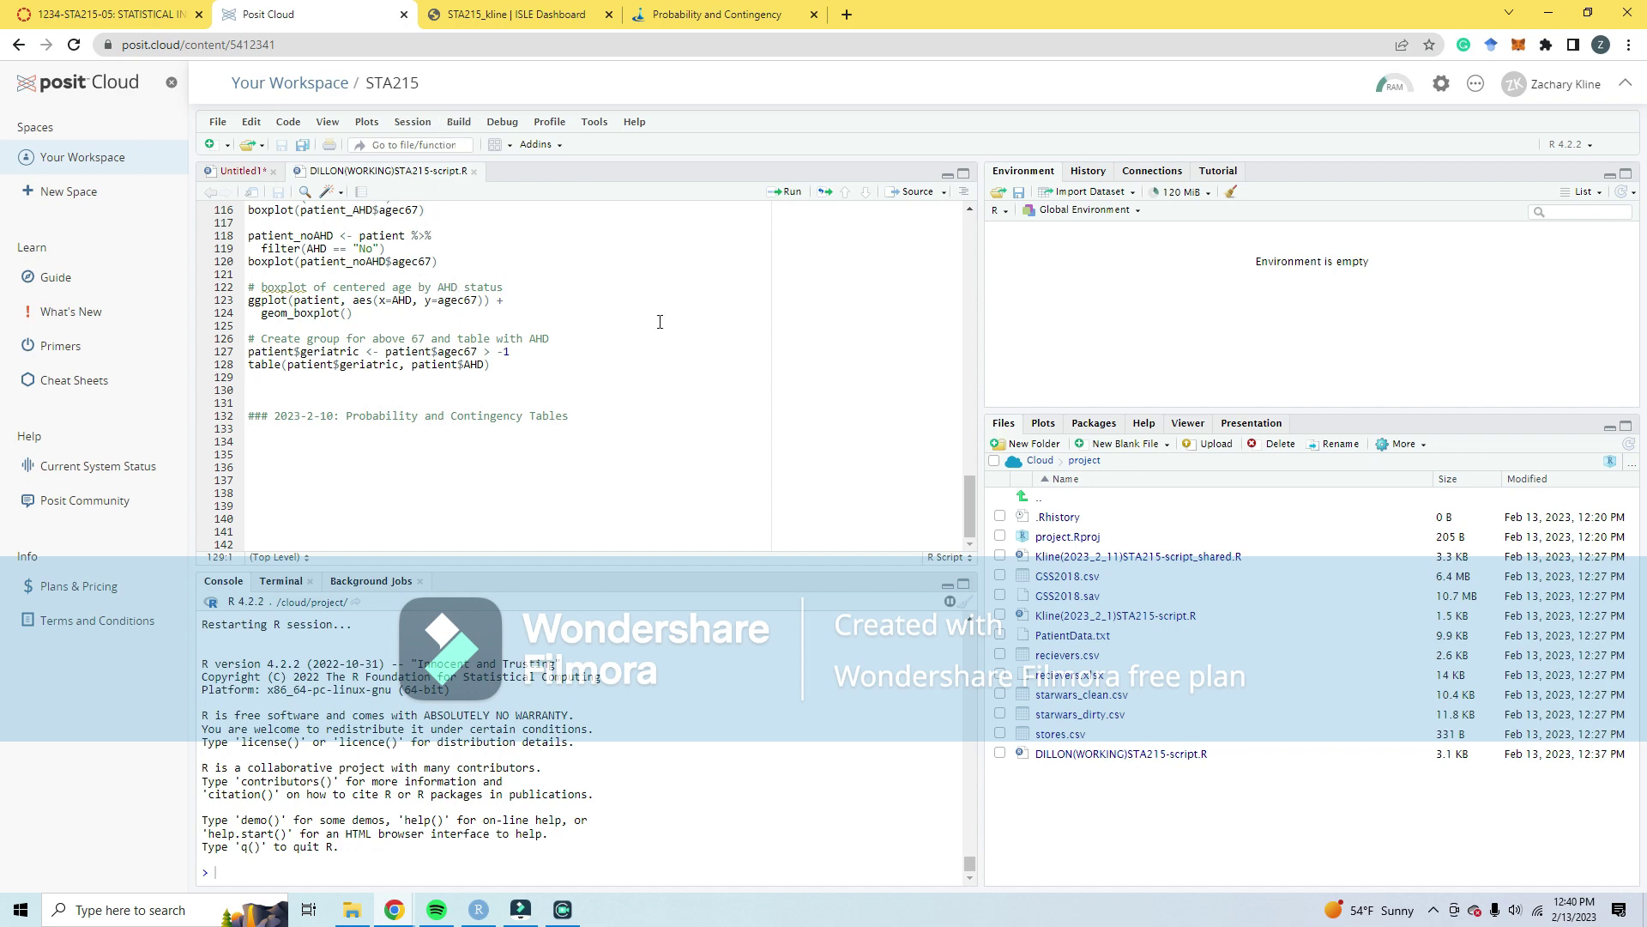
Step: Run the whole script from the project header through the table of patient$geriatric by patient$AHD
{"action": "left_click_drag", "start_coordinate": [307, 396], "coordinate": [249, 220]}
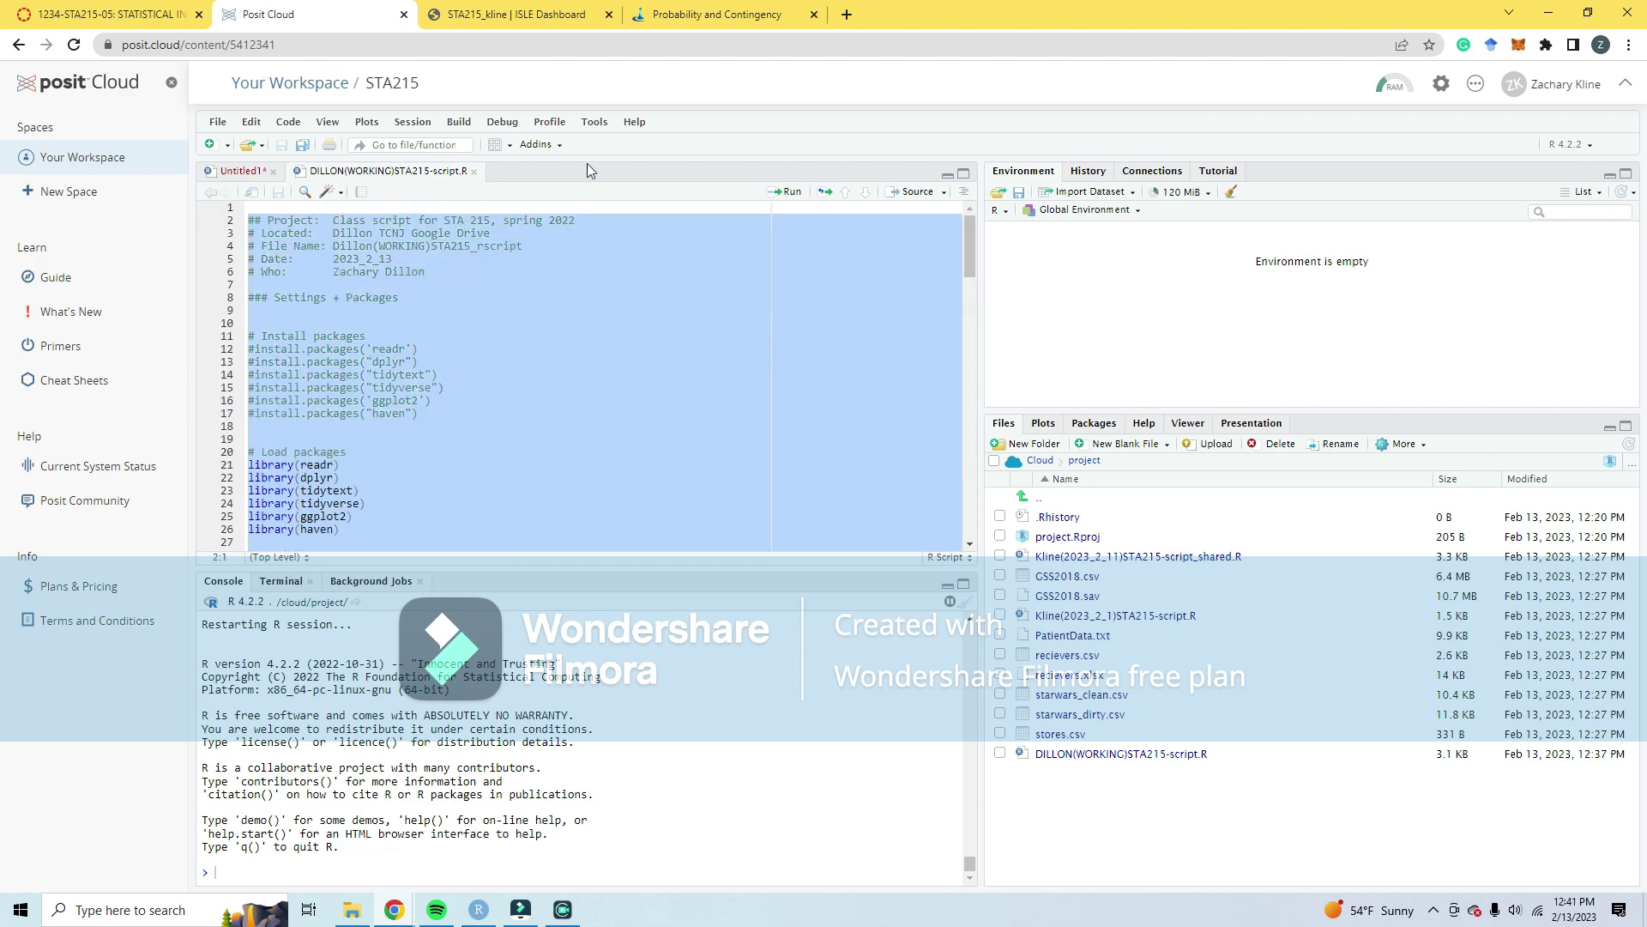
{"action": "left_click", "coordinate": [788, 191]}
{"action": "scroll", "coordinate": [678, 387], "scroll_direction": "down", "scroll_amount": 12}
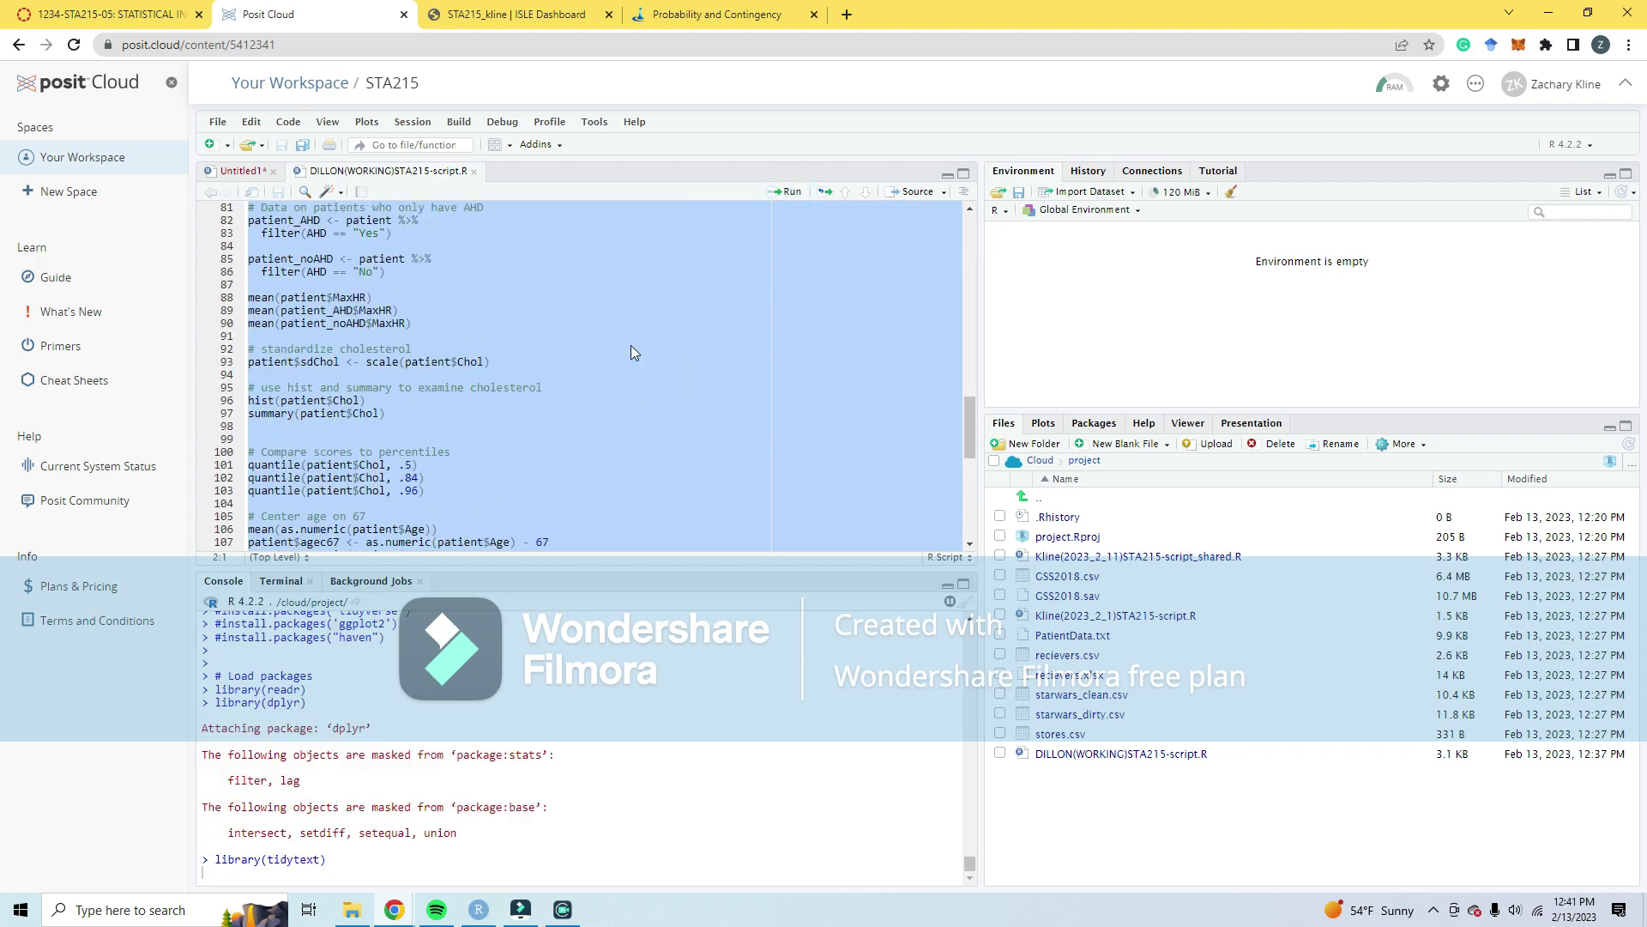
{"action": "scroll", "coordinate": [652, 369], "scroll_direction": "down", "scroll_amount": 5}
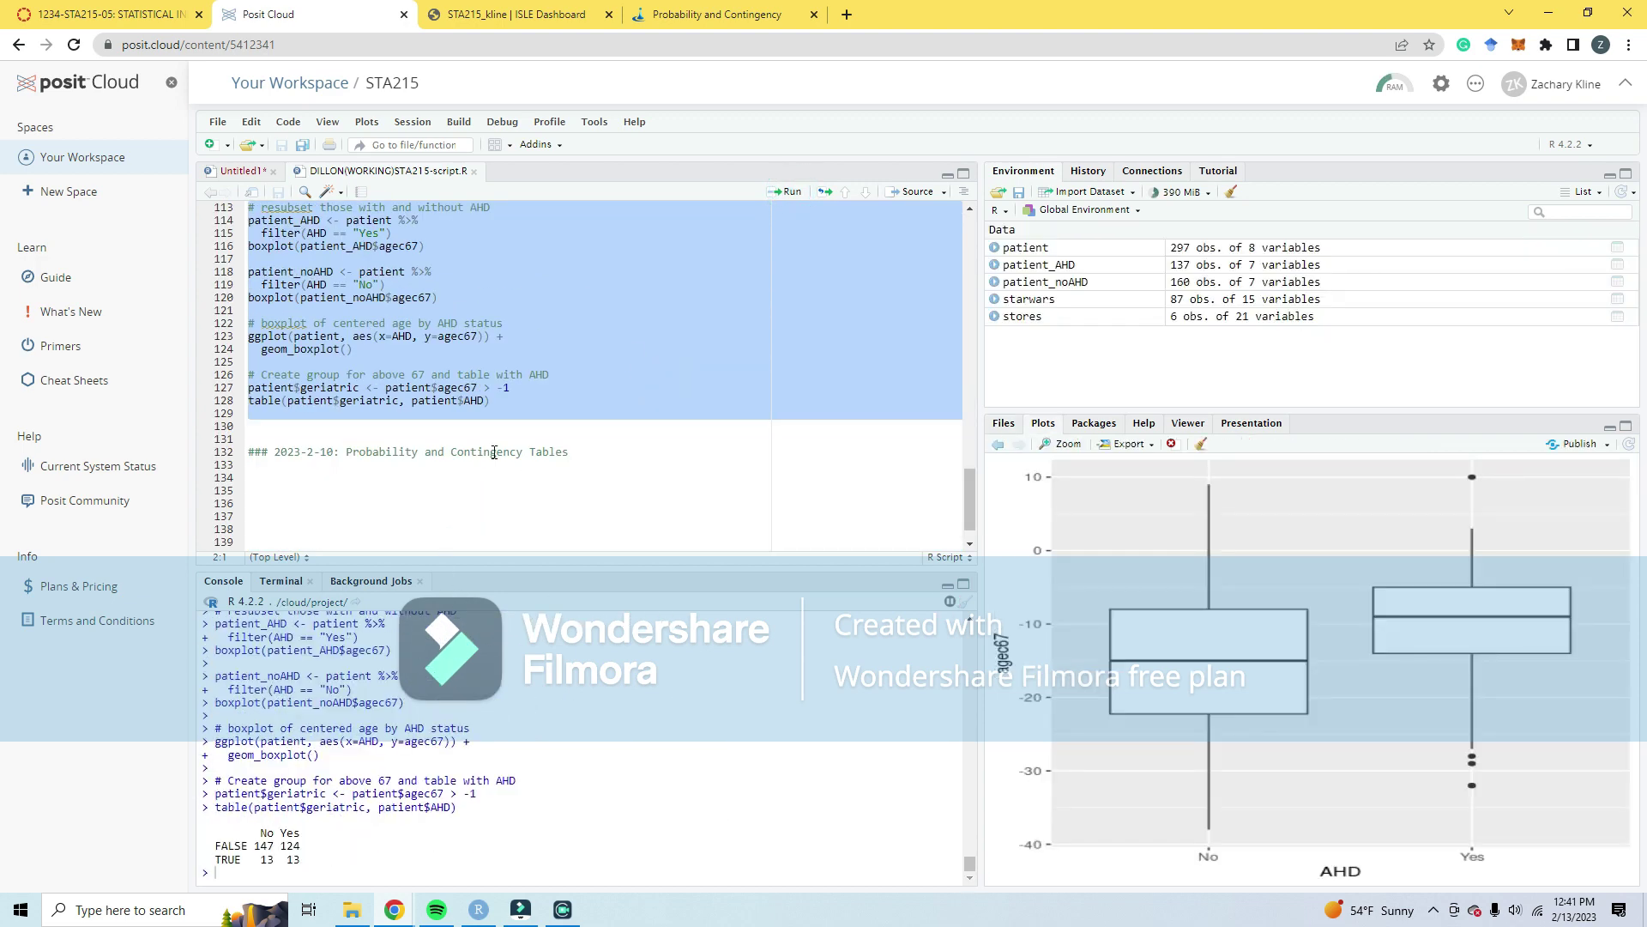
Step: Place the cursor on line 134, below the 2023-2-10 Probability and Contingency Tables heading
{"action": "triple_click", "coordinate": [494, 453]}
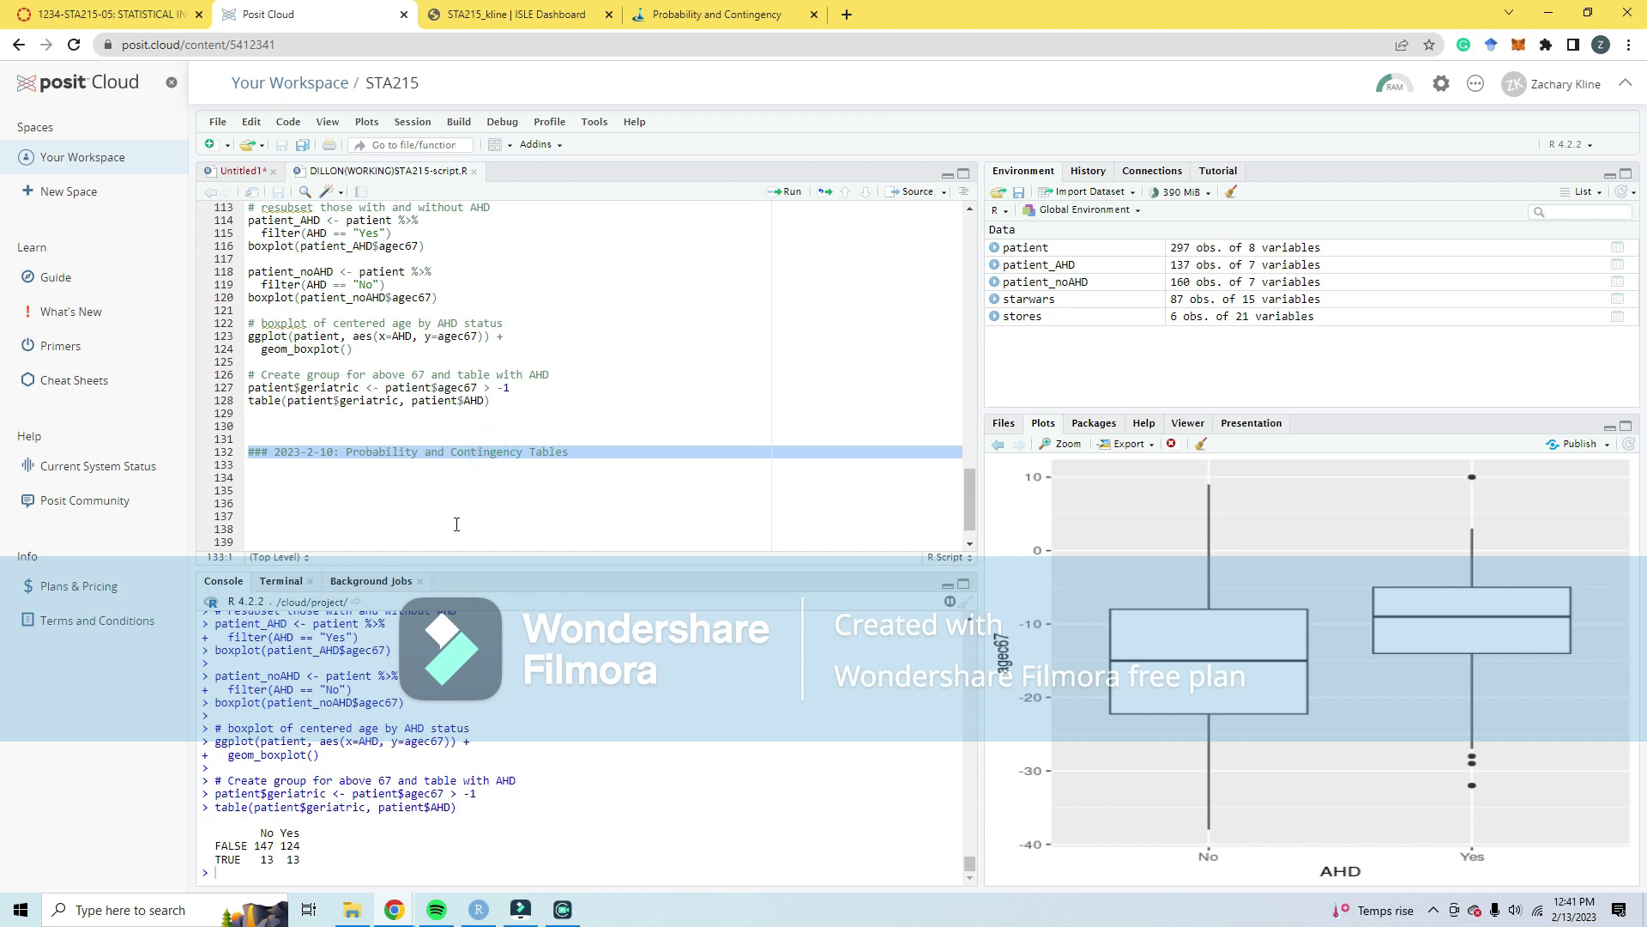
{"action": "left_click", "coordinate": [451, 438]}
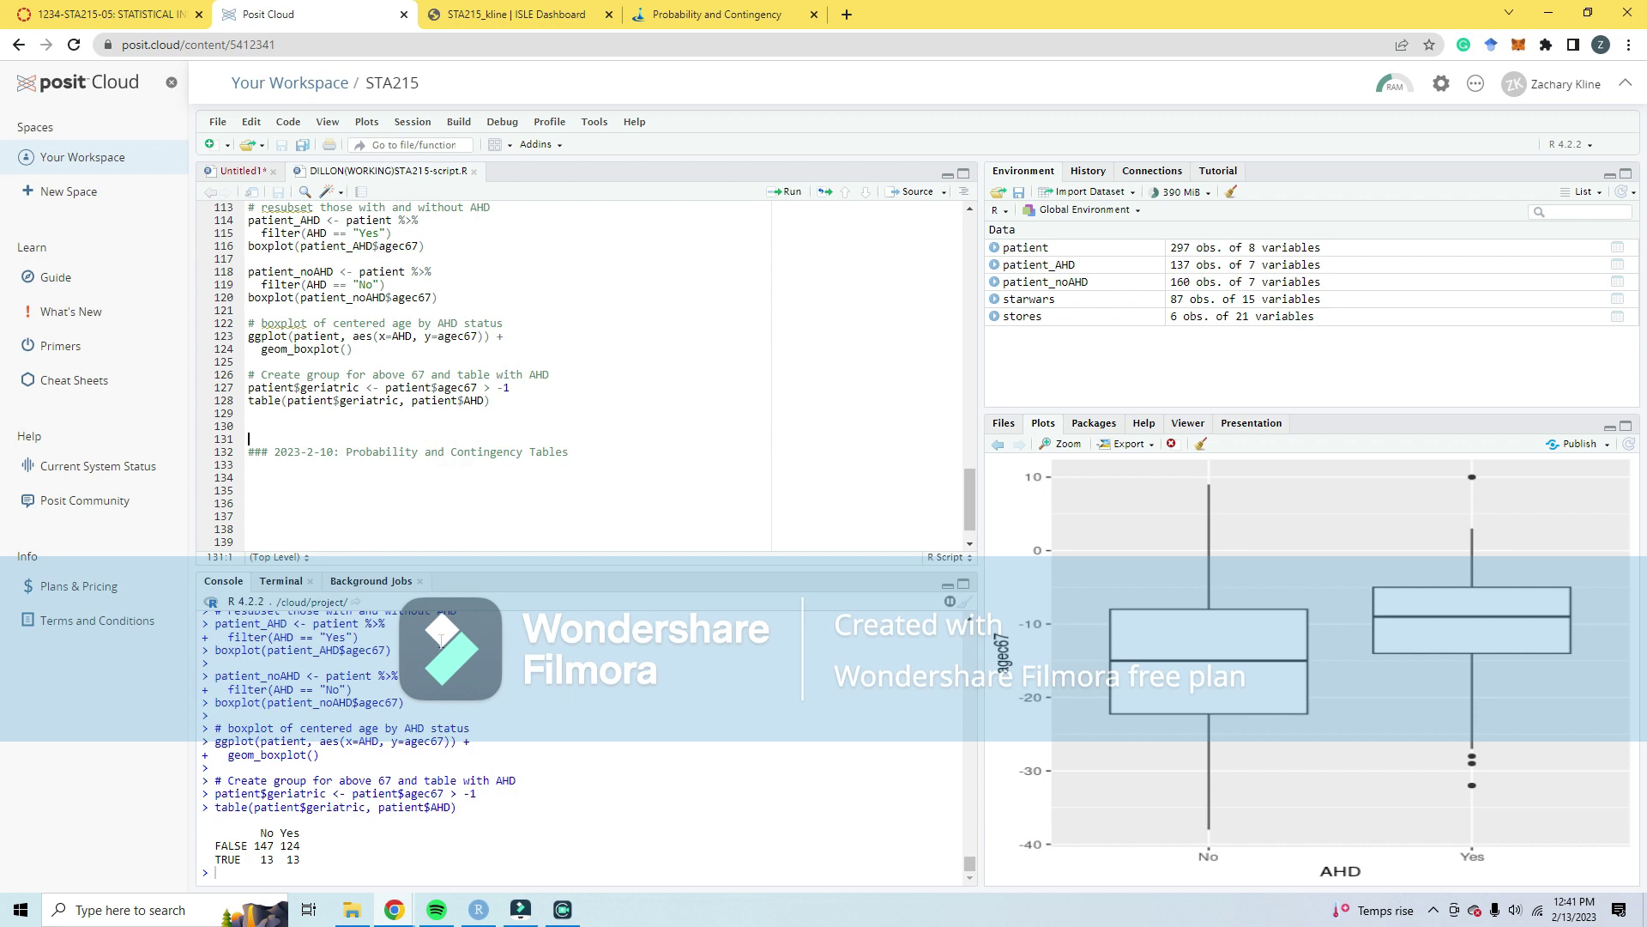
{"action": "left_click", "coordinate": [350, 478]}
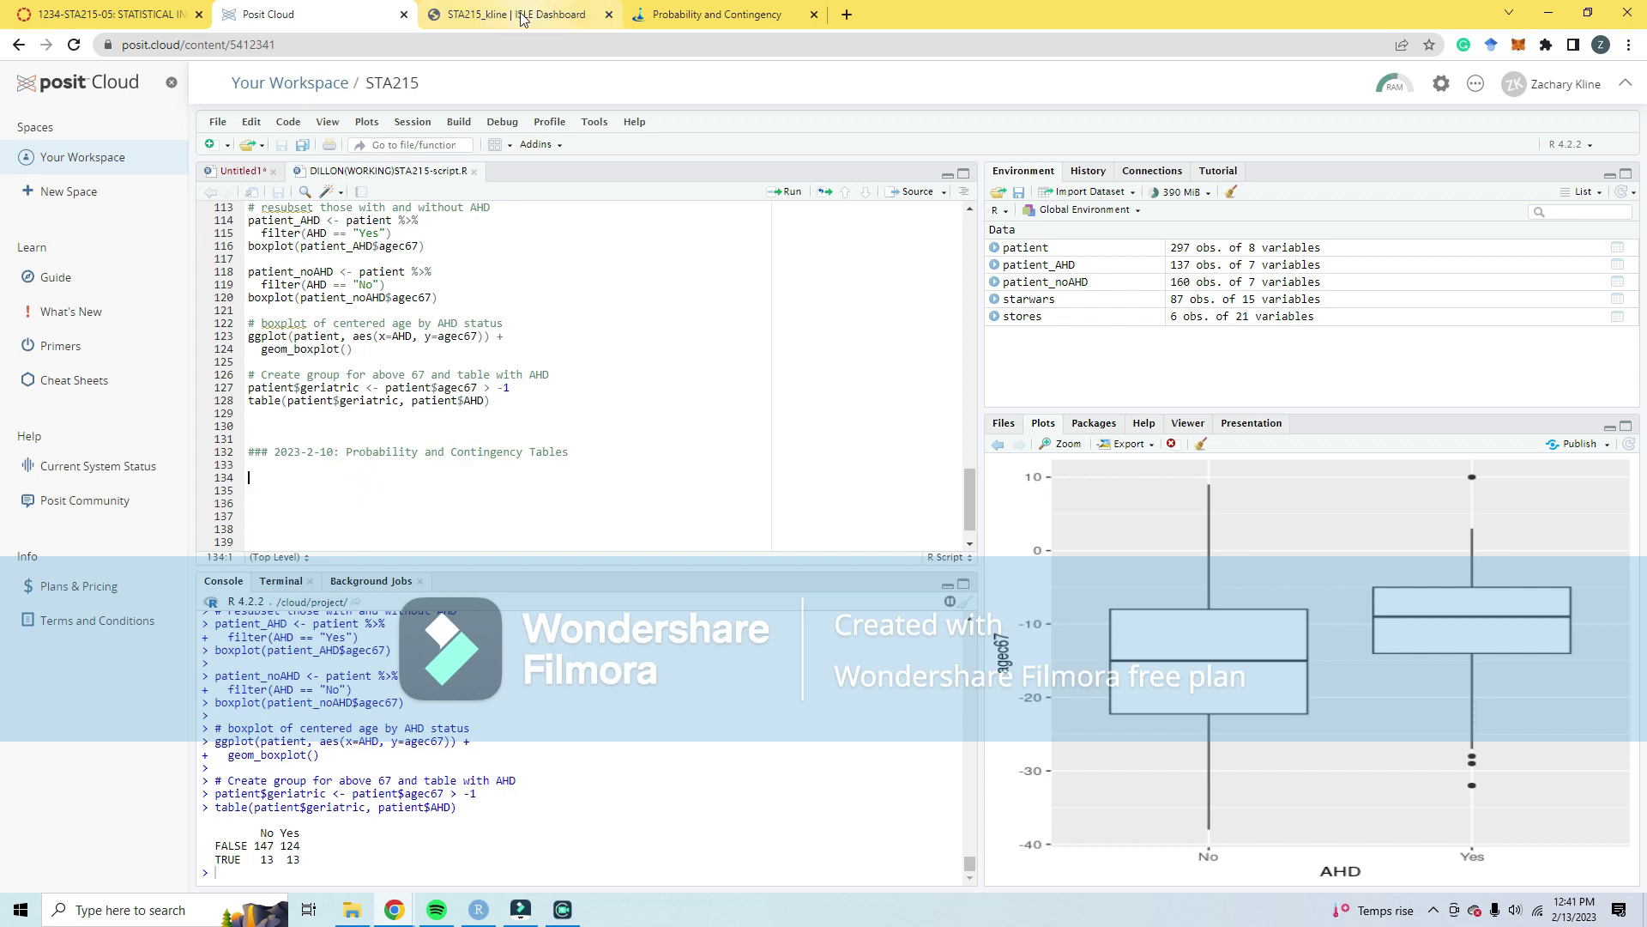
Step: Switch to the ISLE course dashboard and review the Probability and Contingency lesson page
{"action": "mouse_move", "coordinate": [523, 18]}
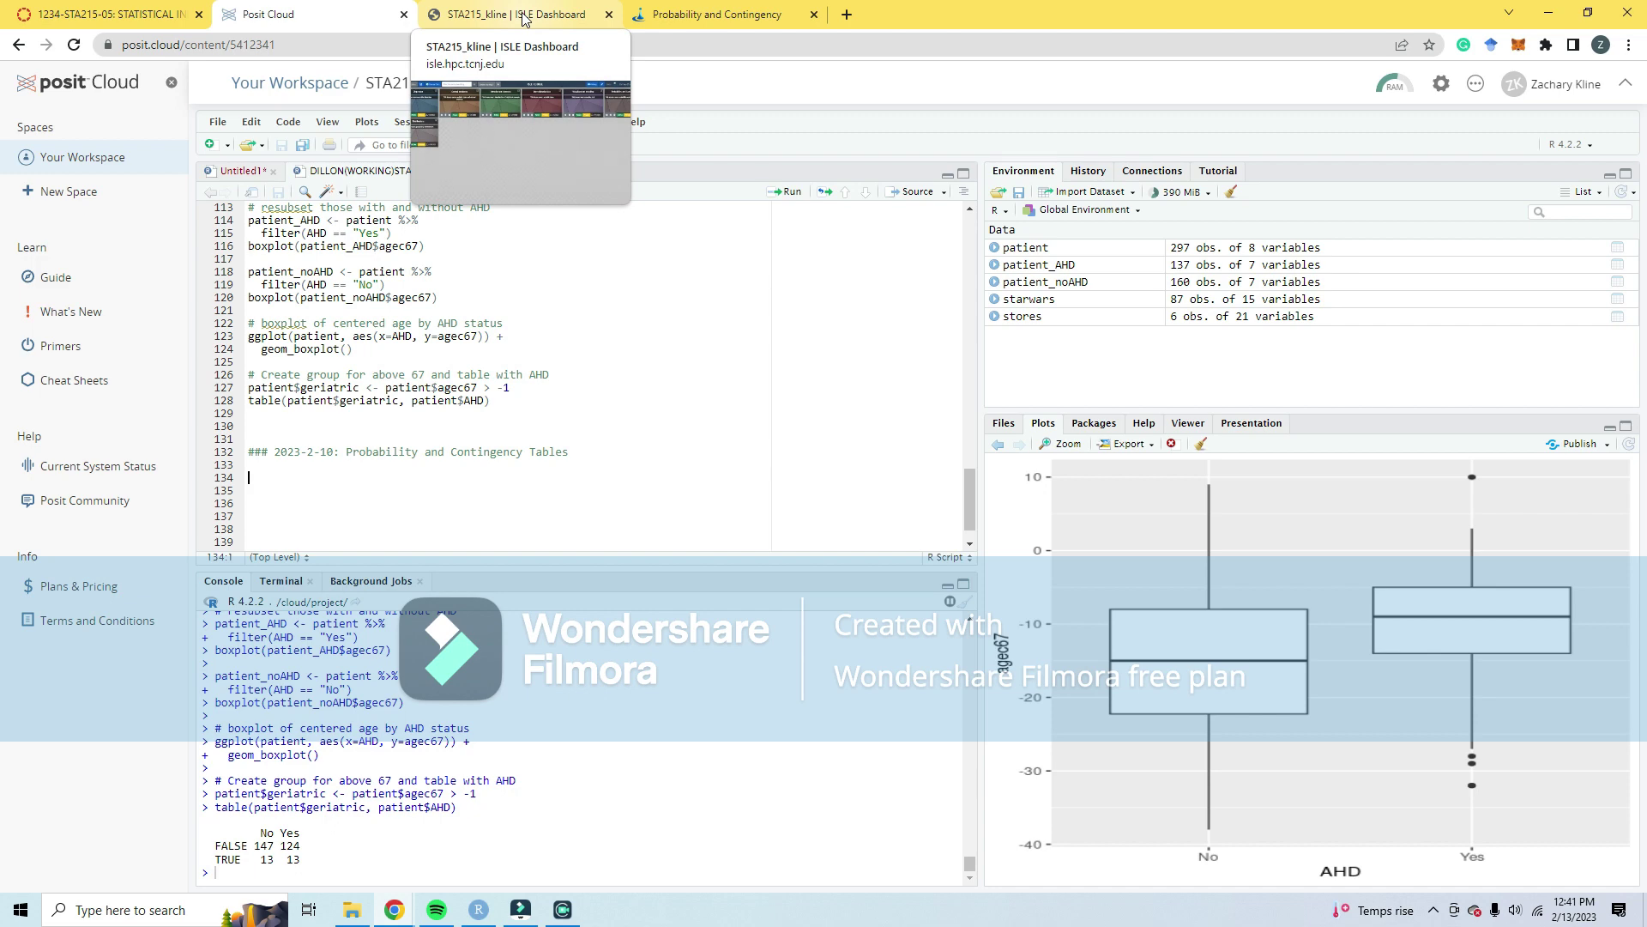
{"action": "left_click", "coordinate": [525, 17]}
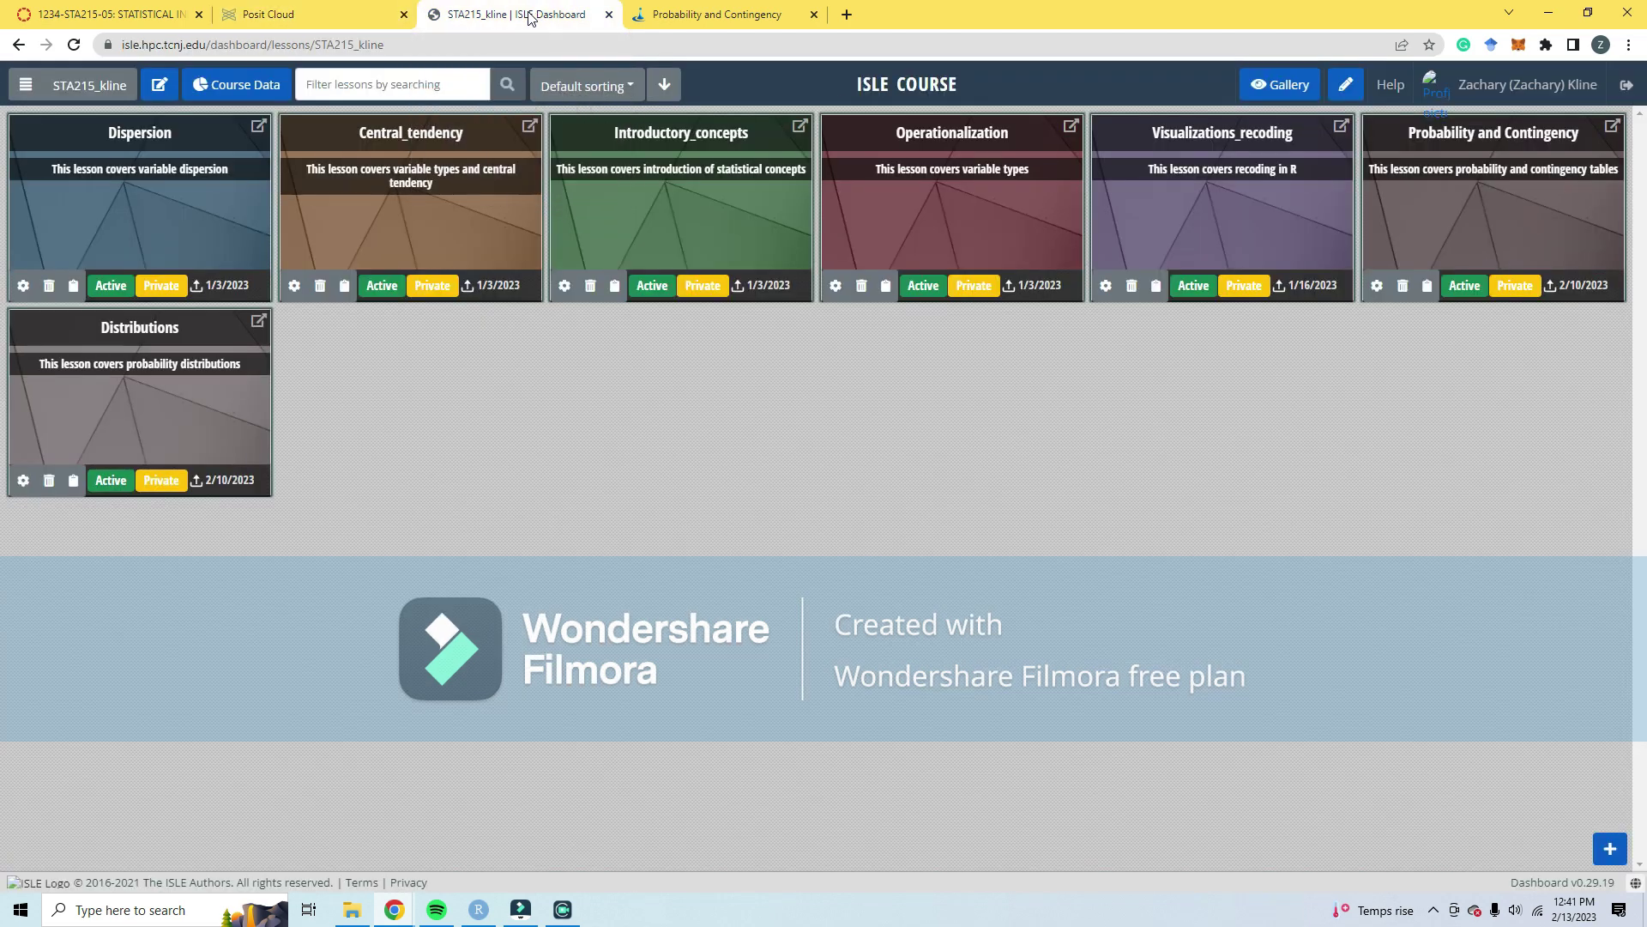
{"action": "left_click", "coordinate": [643, 12]}
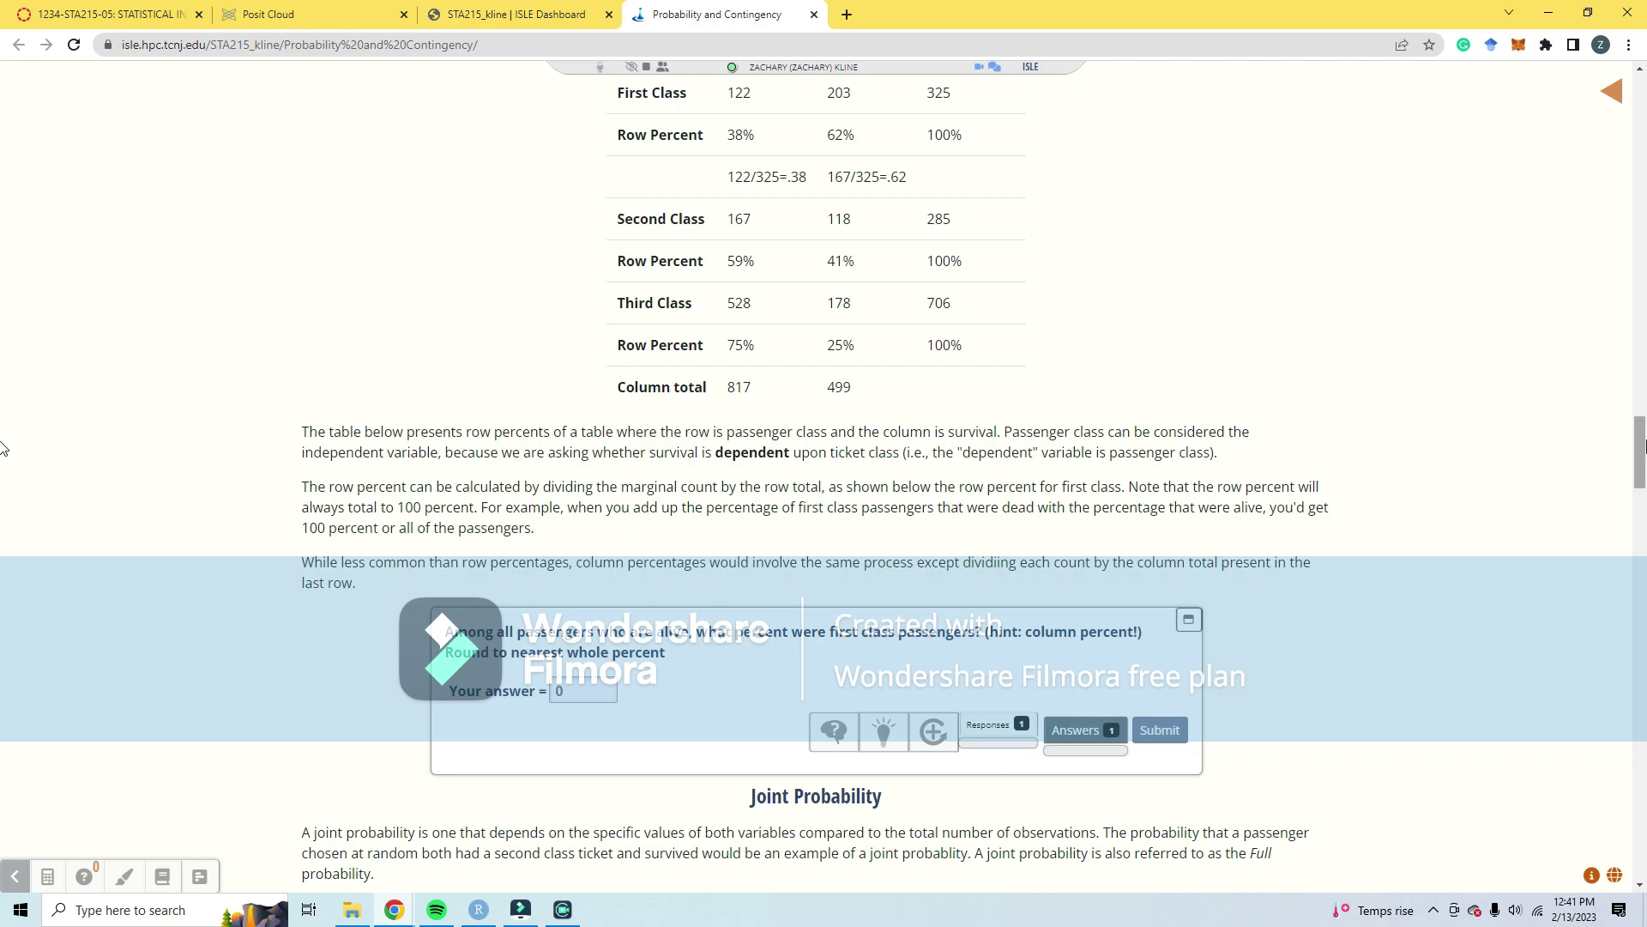
{"action": "scroll", "coordinate": [1586, 132], "scroll_direction": "up", "scroll_amount": 20}
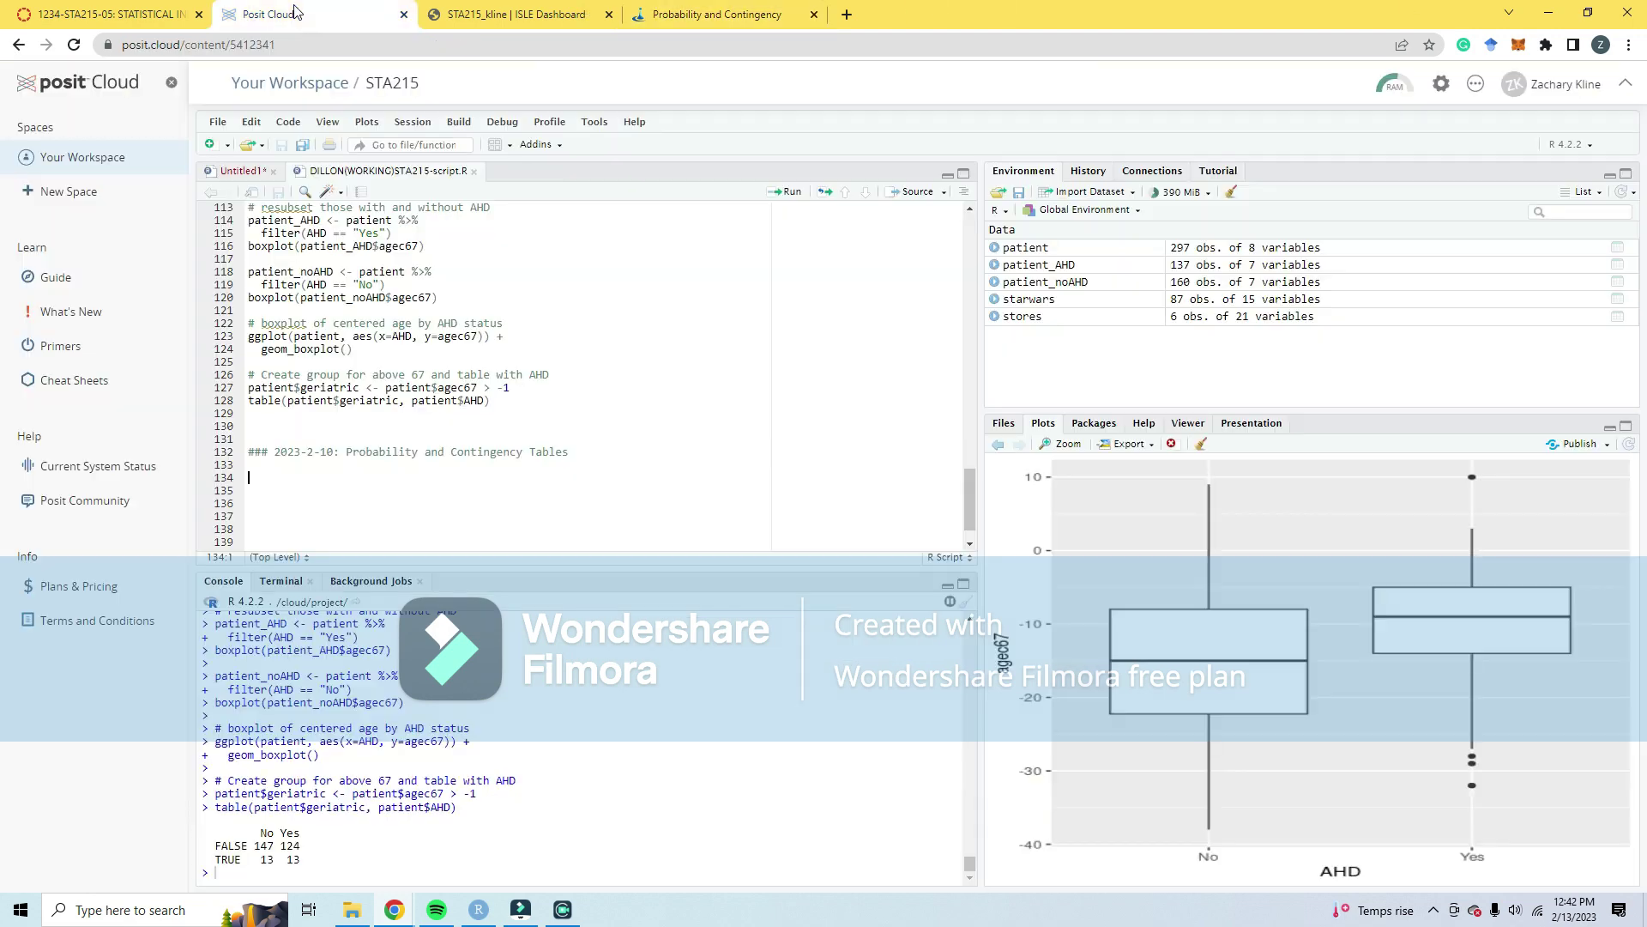
Step: Return to the Posit Cloud script and find the "Center age on 67" block, highlighting all its lines
{"action": "left_click", "coordinate": [356, 14]}
{"action": "scroll", "coordinate": [499, 368], "scroll_direction": "up", "scroll_amount": 3}
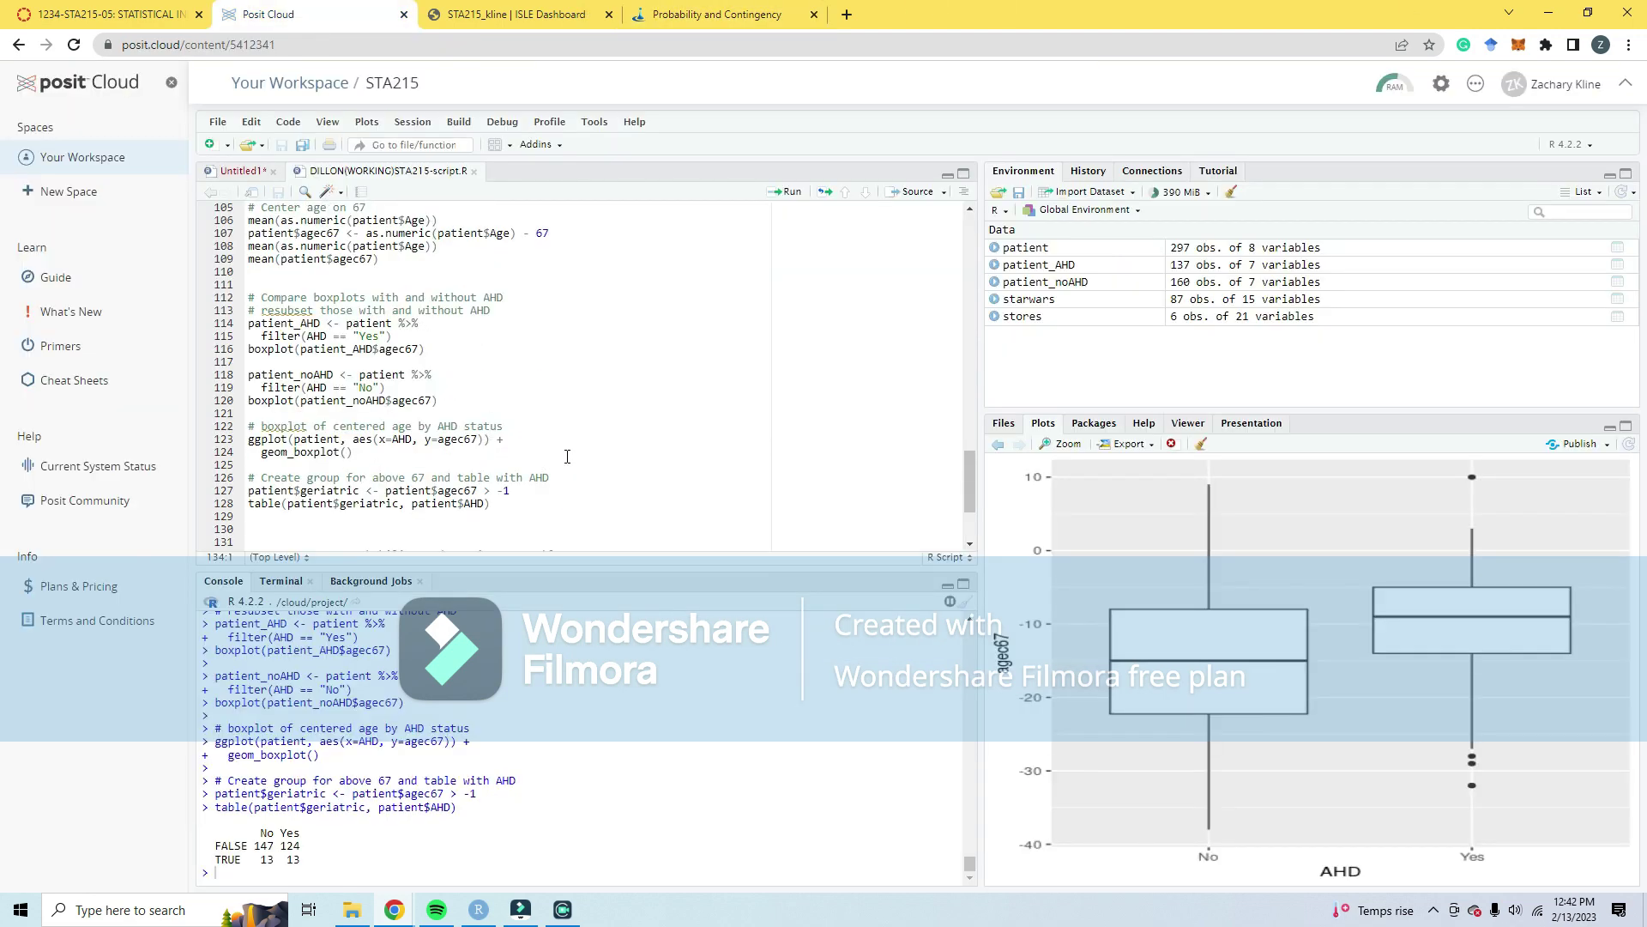
{"action": "scroll", "coordinate": [394, 498], "scroll_direction": "up", "scroll_amount": 2}
{"action": "scroll", "coordinate": [393, 481], "scroll_direction": "down", "scroll_amount": 3}
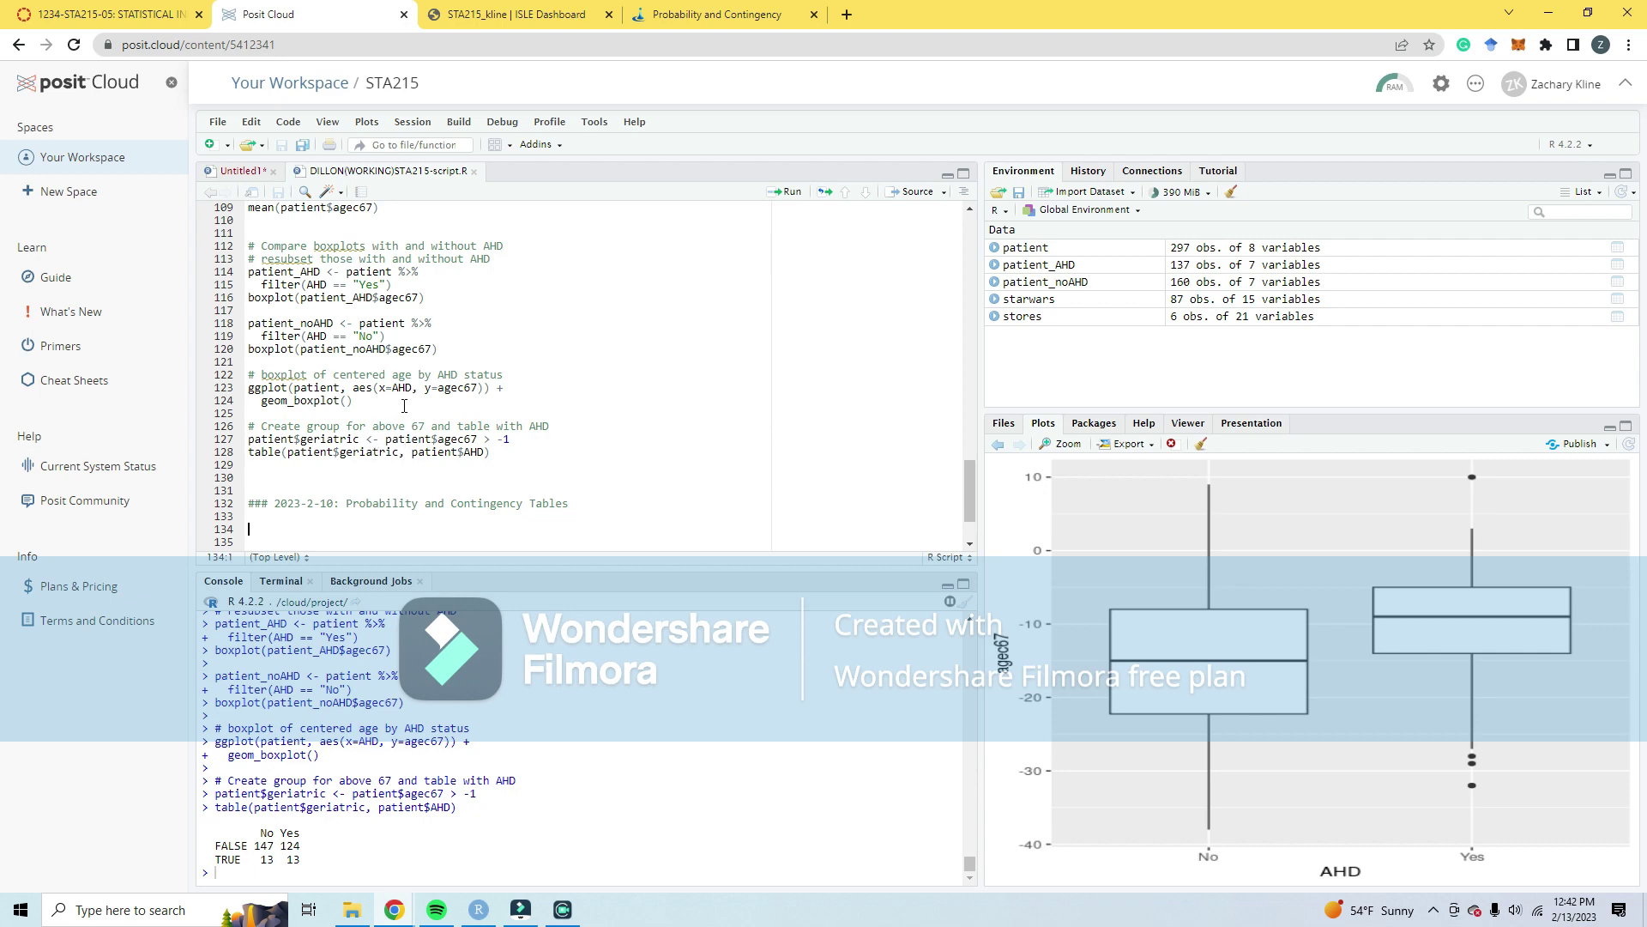
{"action": "scroll", "coordinate": [402, 406], "scroll_direction": "up", "scroll_amount": 4}
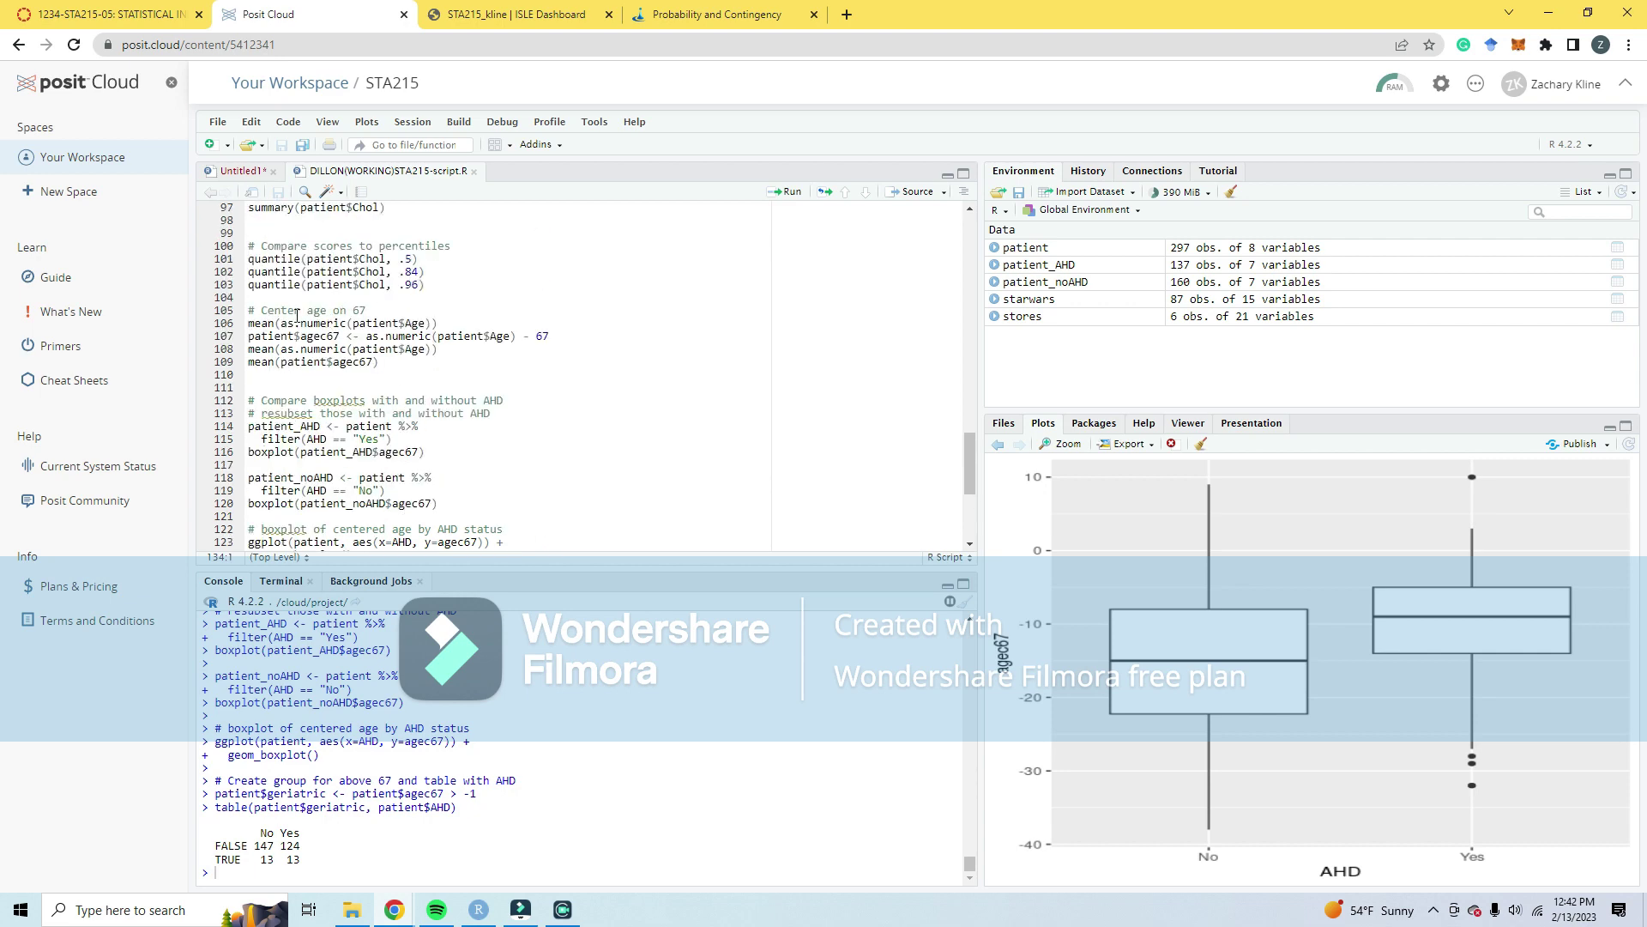
{"action": "left_click_drag", "start_coordinate": [248, 310], "coordinate": [399, 371]}
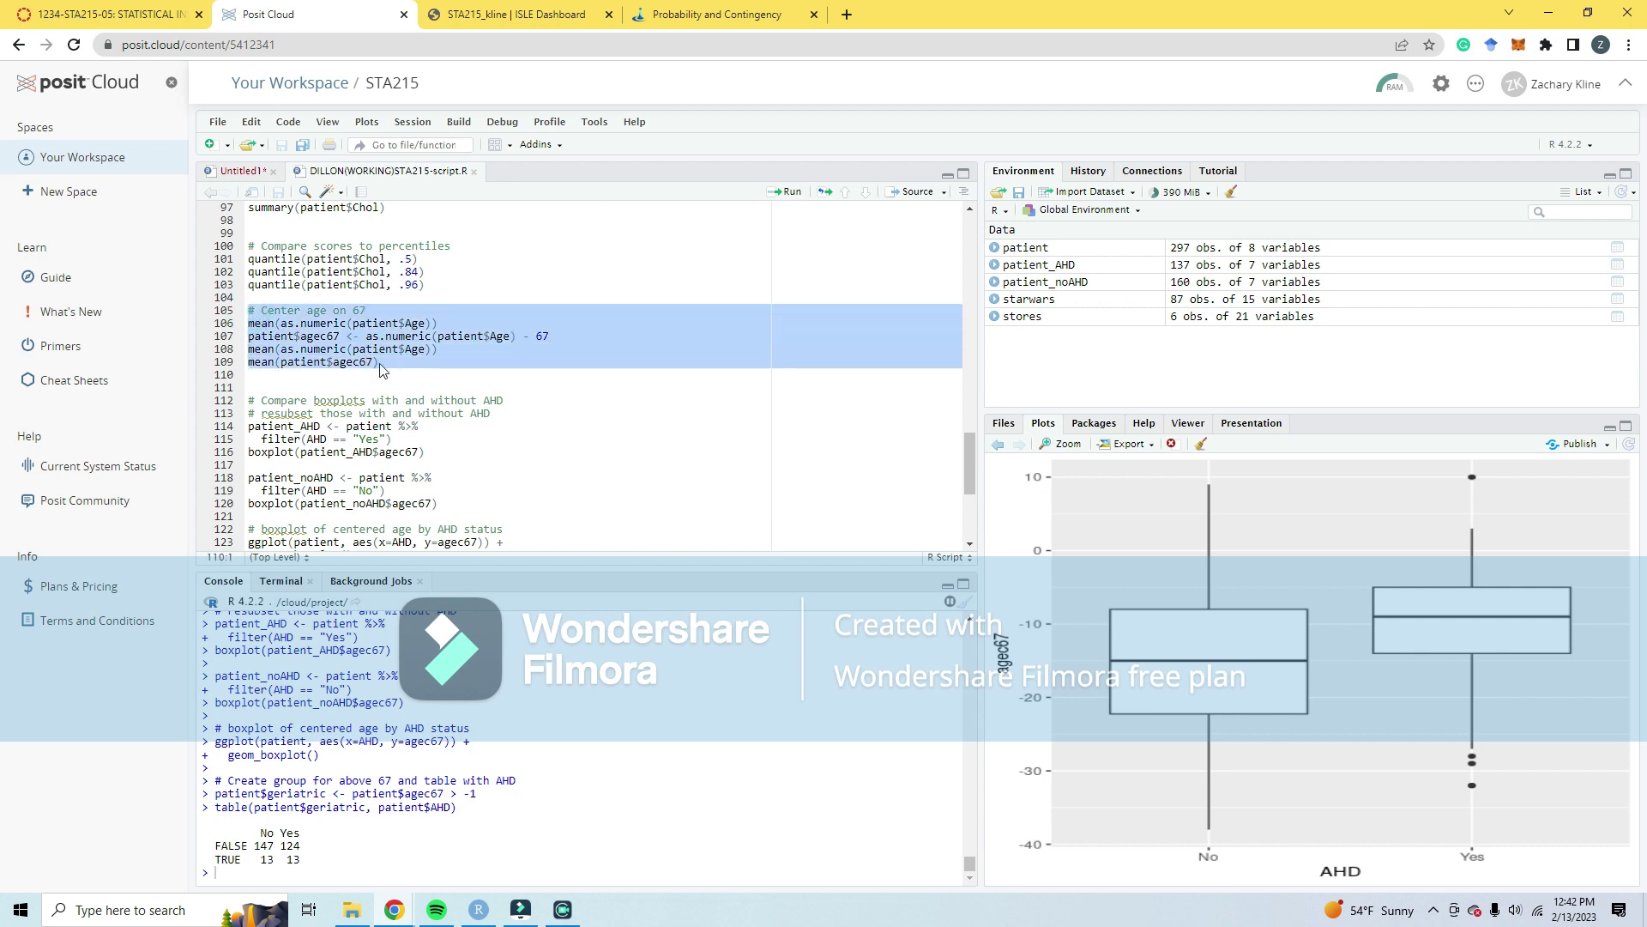
Step: Examine the parts of the patient$agec67 assignment: the new variable name, the arrow, as.numeric(patient$Age) and the subtraction of 67
{"action": "triple_click", "coordinate": [286, 339]}
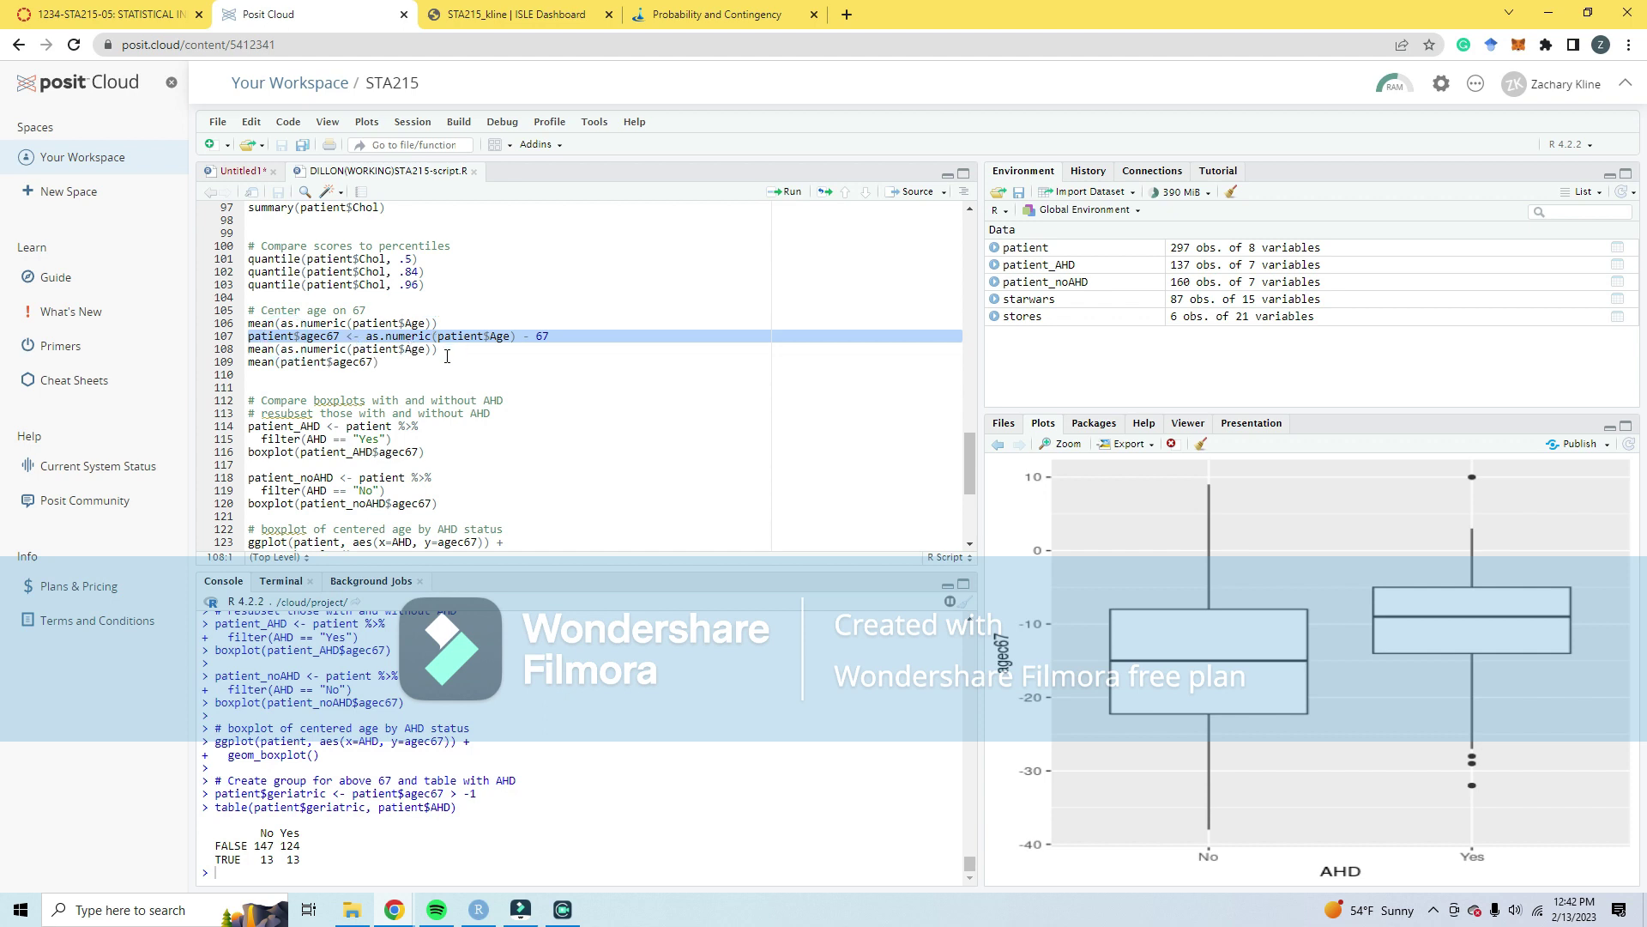
{"action": "left_click", "coordinate": [355, 337]}
{"action": "triple_click", "coordinate": [369, 325]}
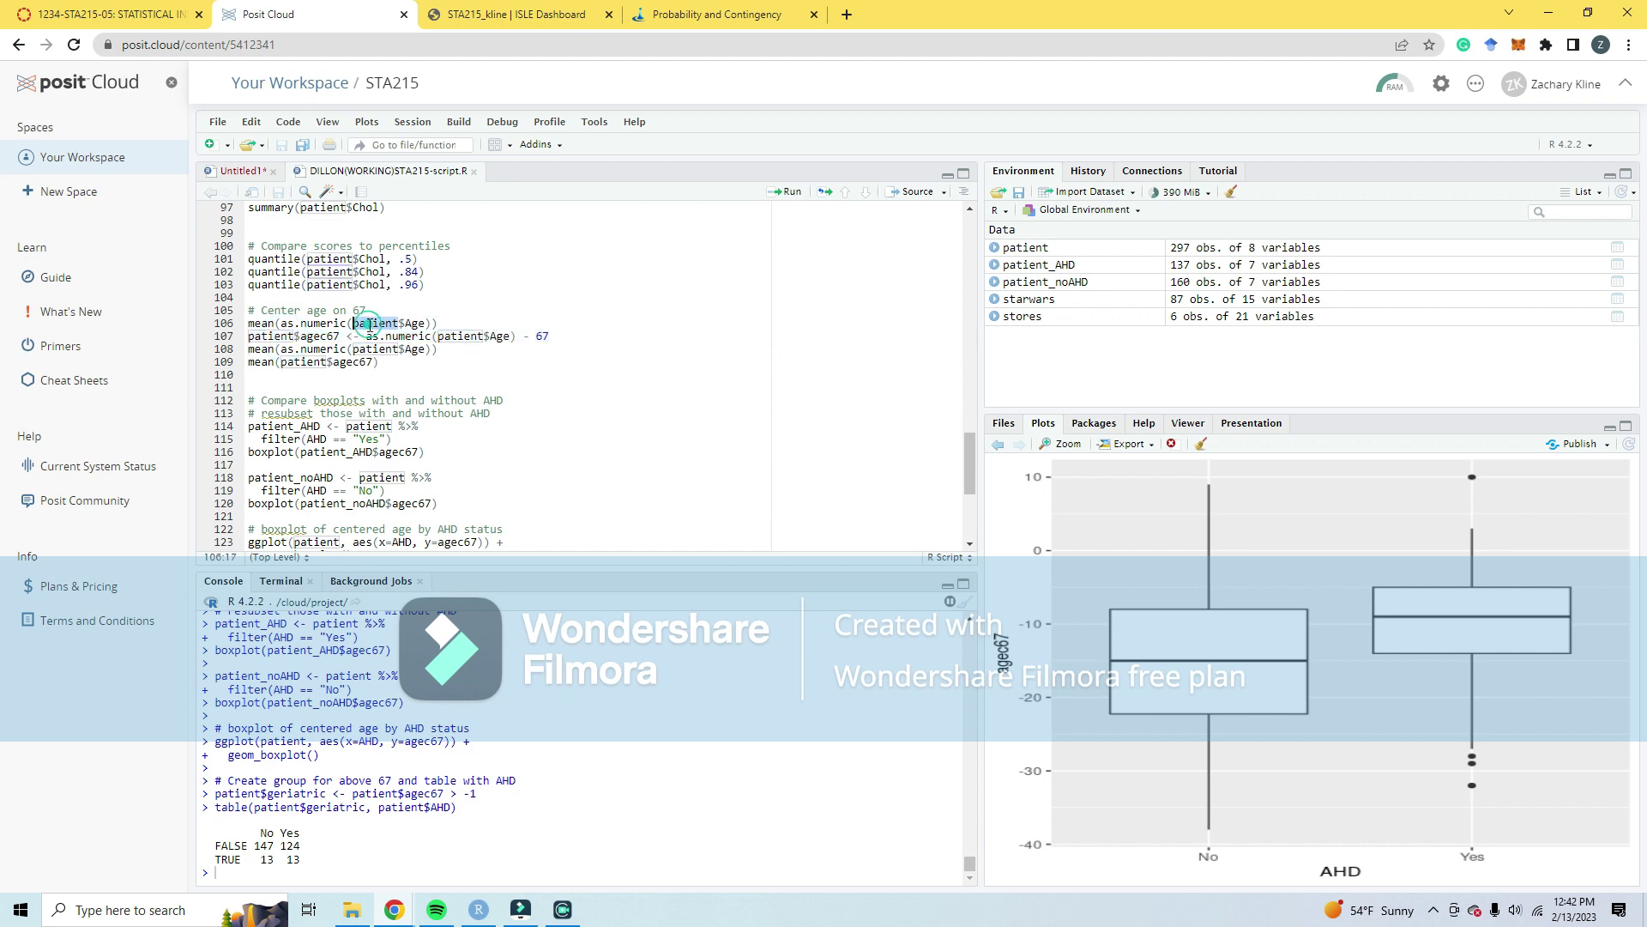
{"action": "triple_click", "coordinate": [413, 340]}
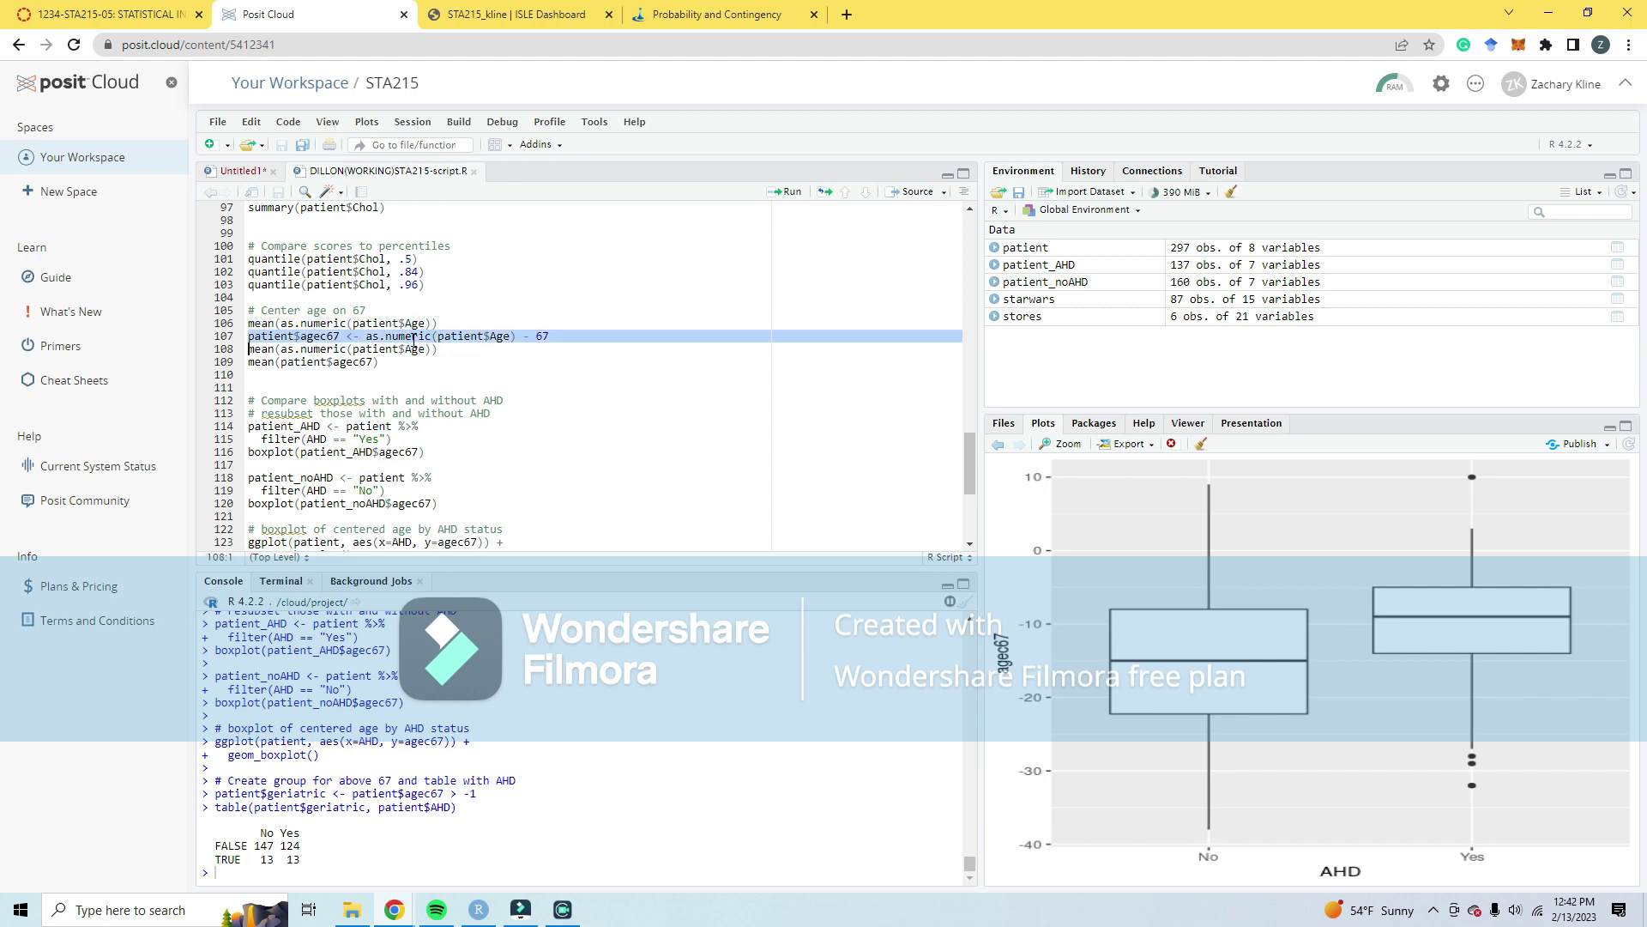
{"action": "double_click", "coordinate": [319, 336]}
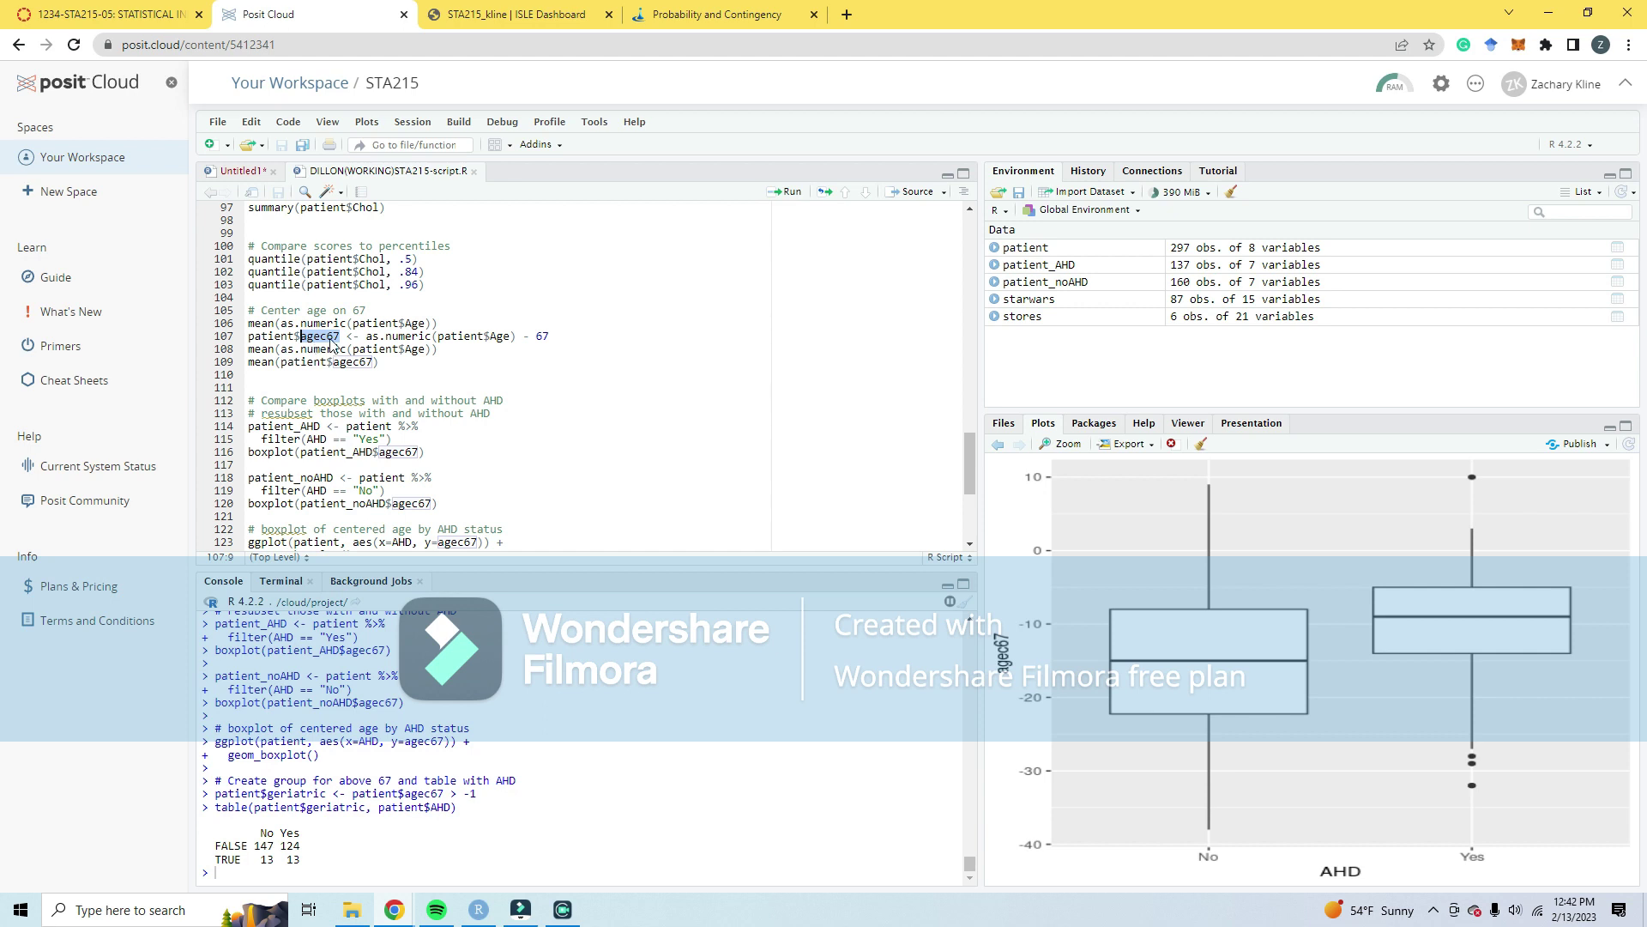
{"action": "left_click", "coordinate": [365, 336]}
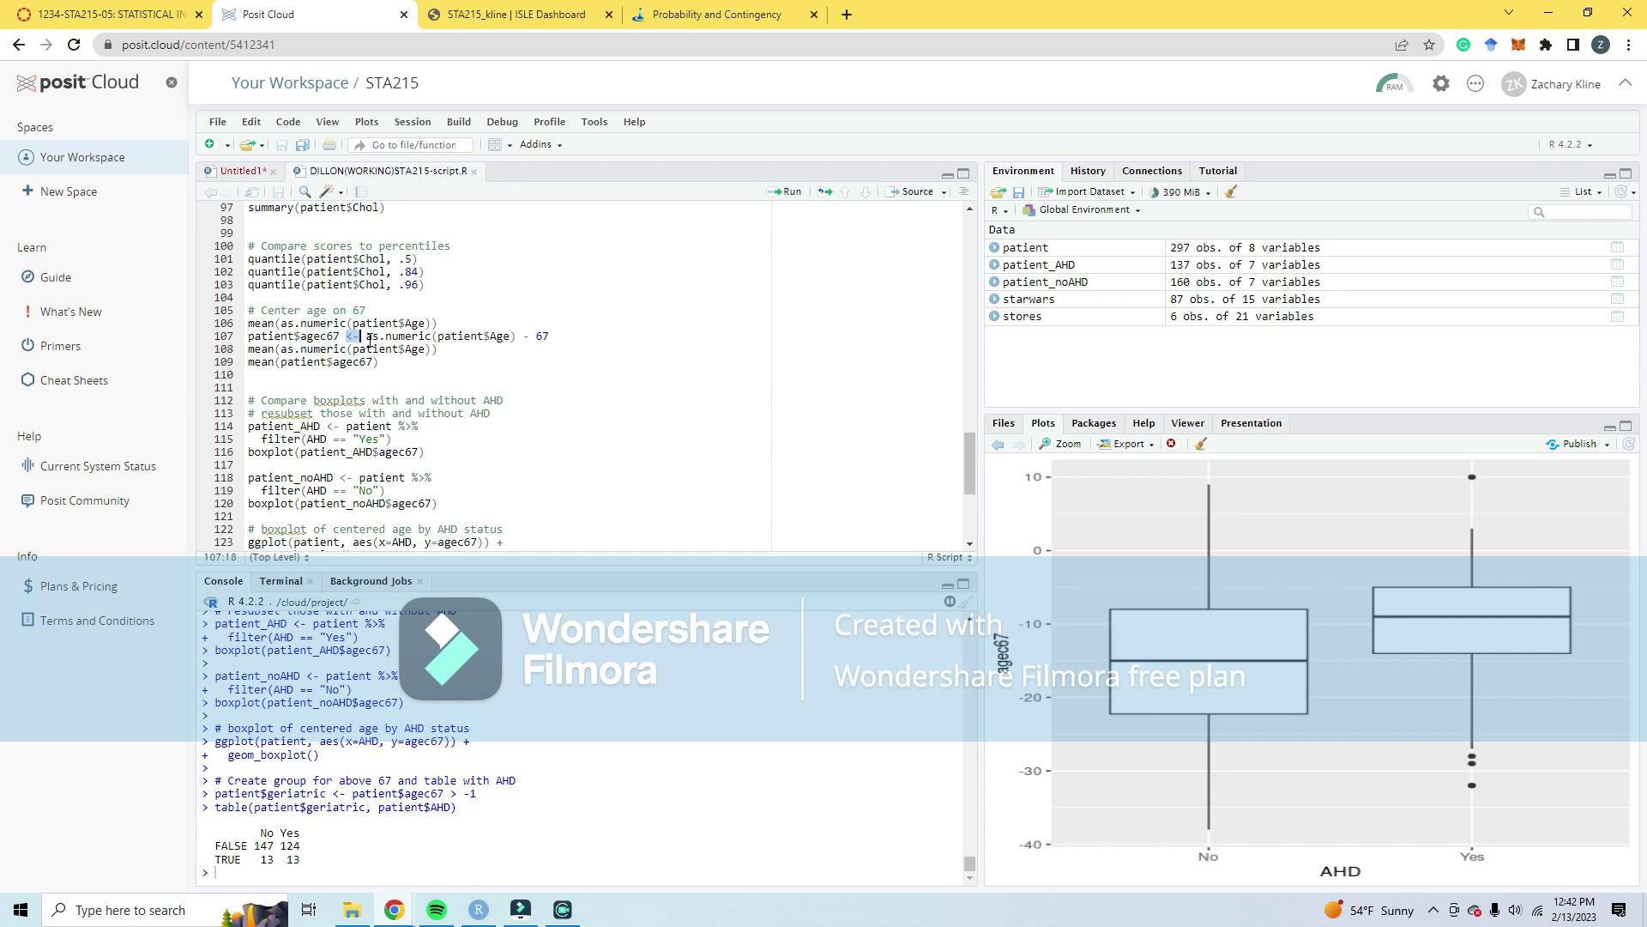
{"action": "left_click_drag", "start_coordinate": [366, 337], "coordinate": [520, 339]}
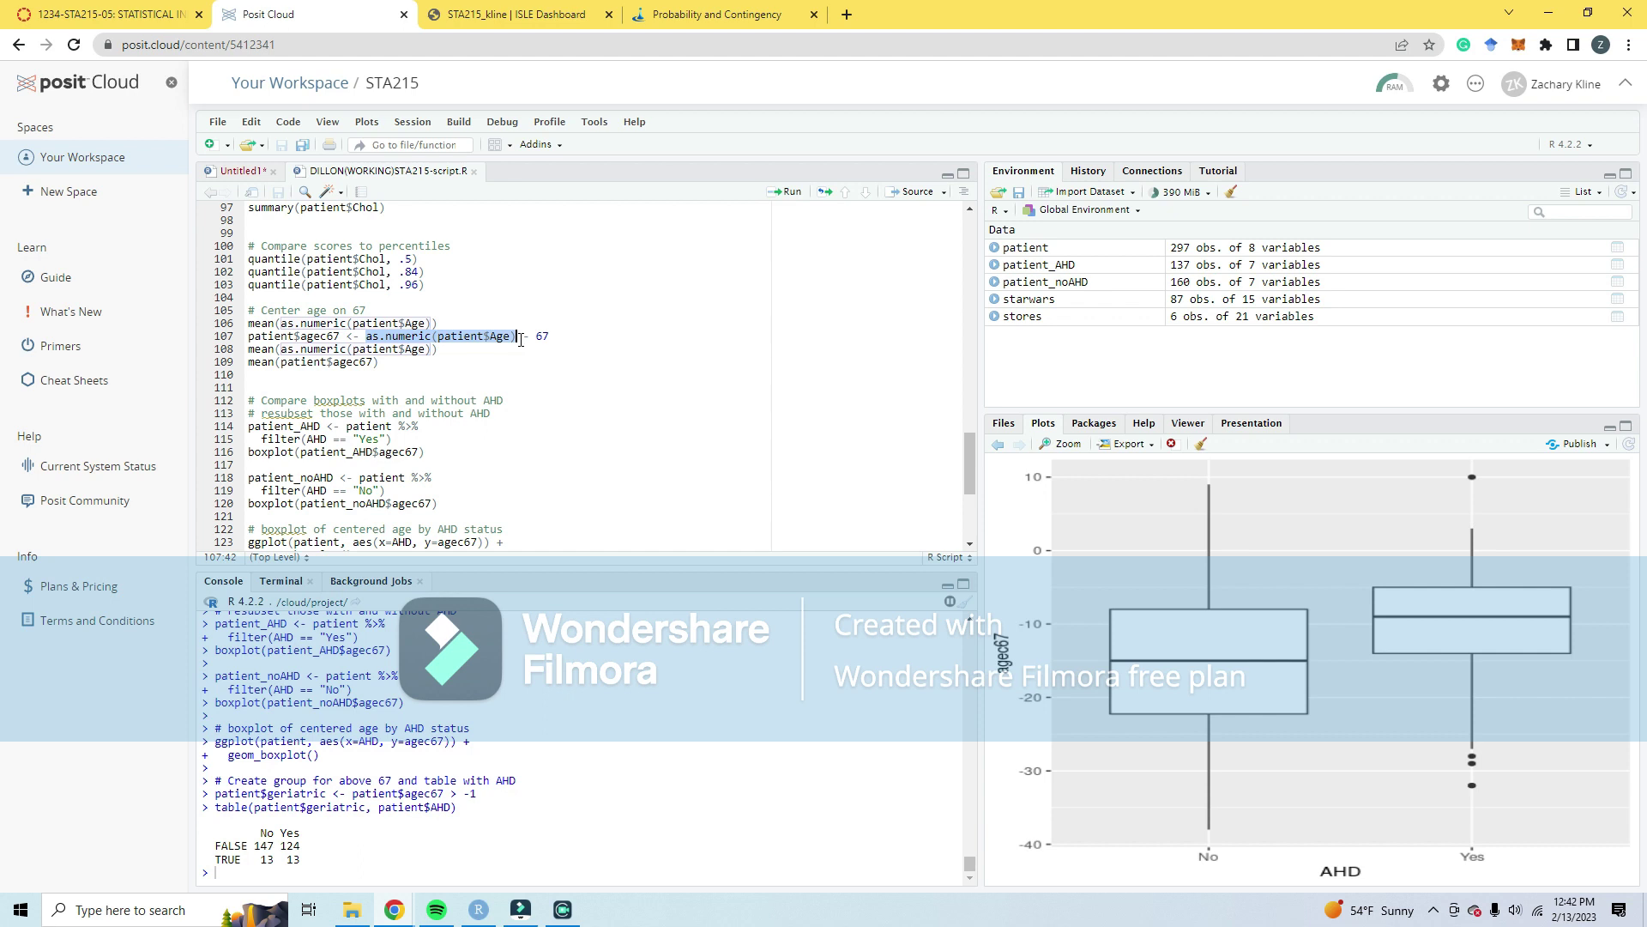
{"action": "double_click", "coordinate": [477, 337]}
{"action": "double_click", "coordinate": [484, 338]}
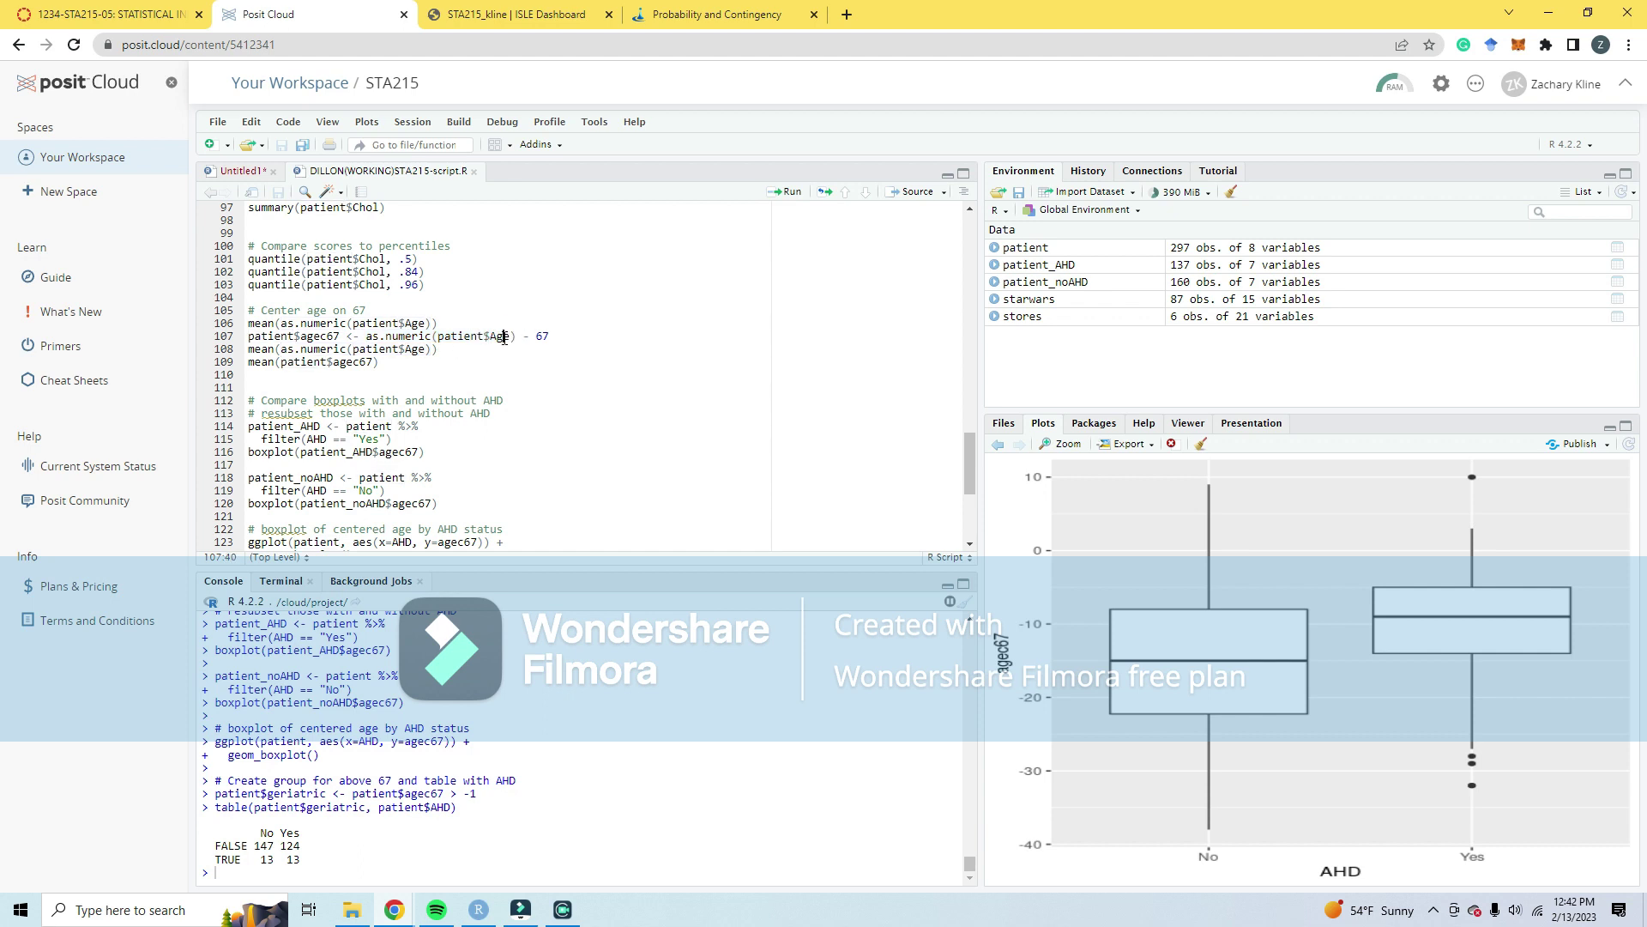
{"action": "triple_click", "coordinate": [503, 336]}
{"action": "double_click", "coordinate": [542, 337]}
{"action": "double_click", "coordinate": [316, 336]}
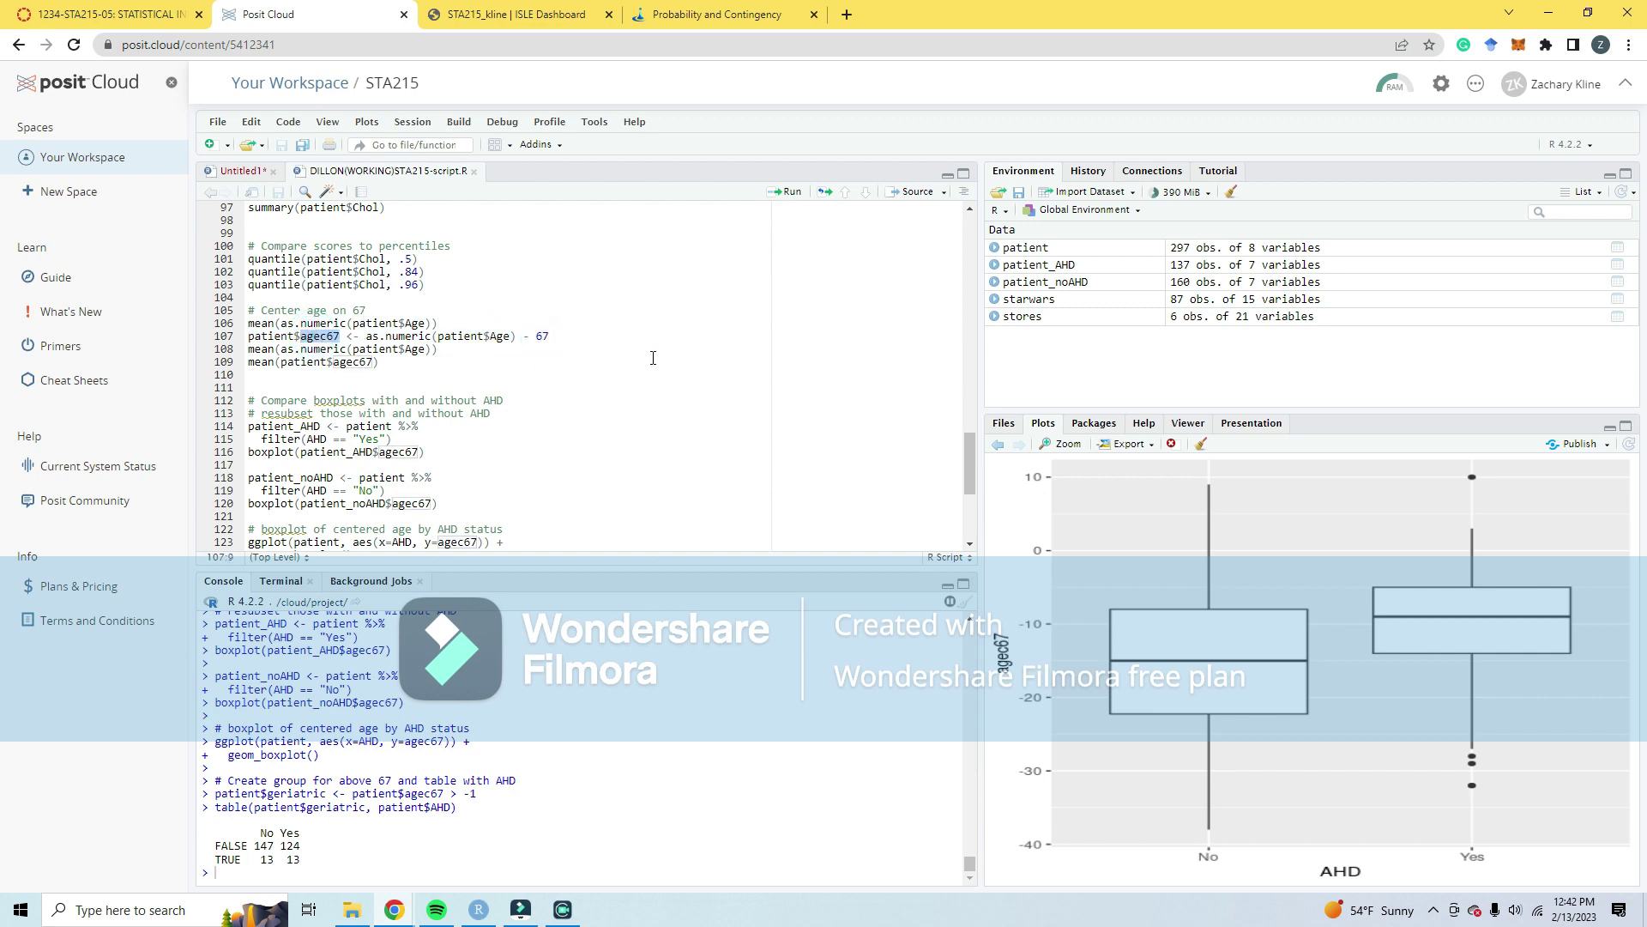
Step: View the patient data table with its Age and agec67 columns, and return to the script's two mean lines after the centering
{"action": "left_click", "coordinate": [1029, 249]}
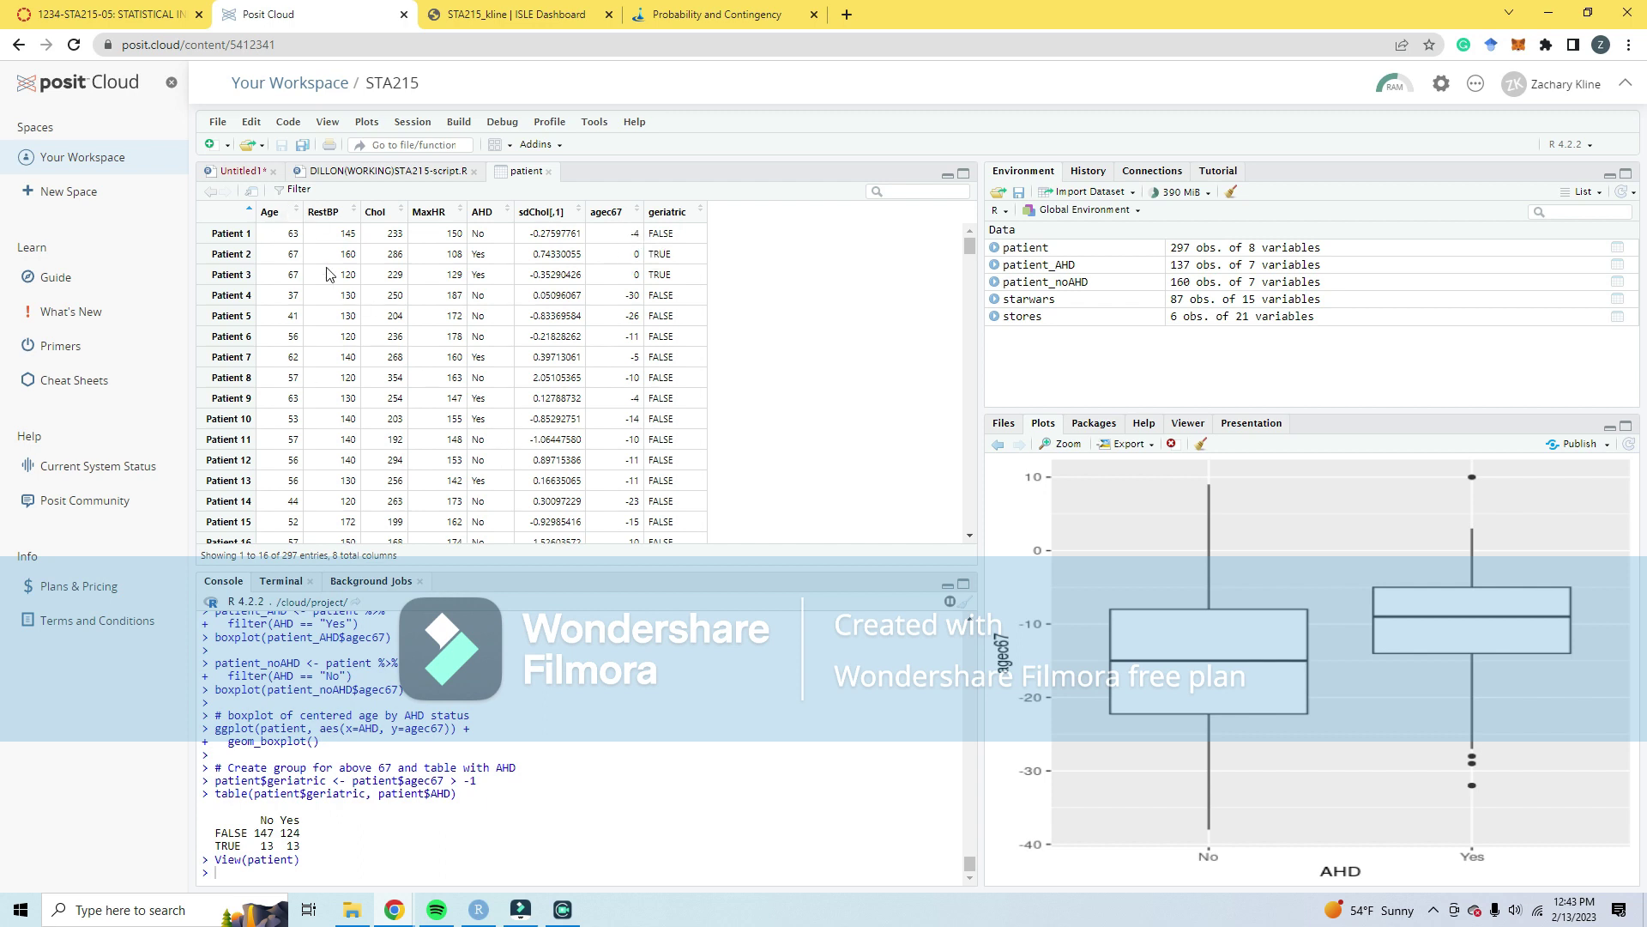
{"action": "left_click", "coordinate": [409, 176]}
{"action": "left_click", "coordinate": [473, 335]}
{"action": "double_click", "coordinate": [375, 349]}
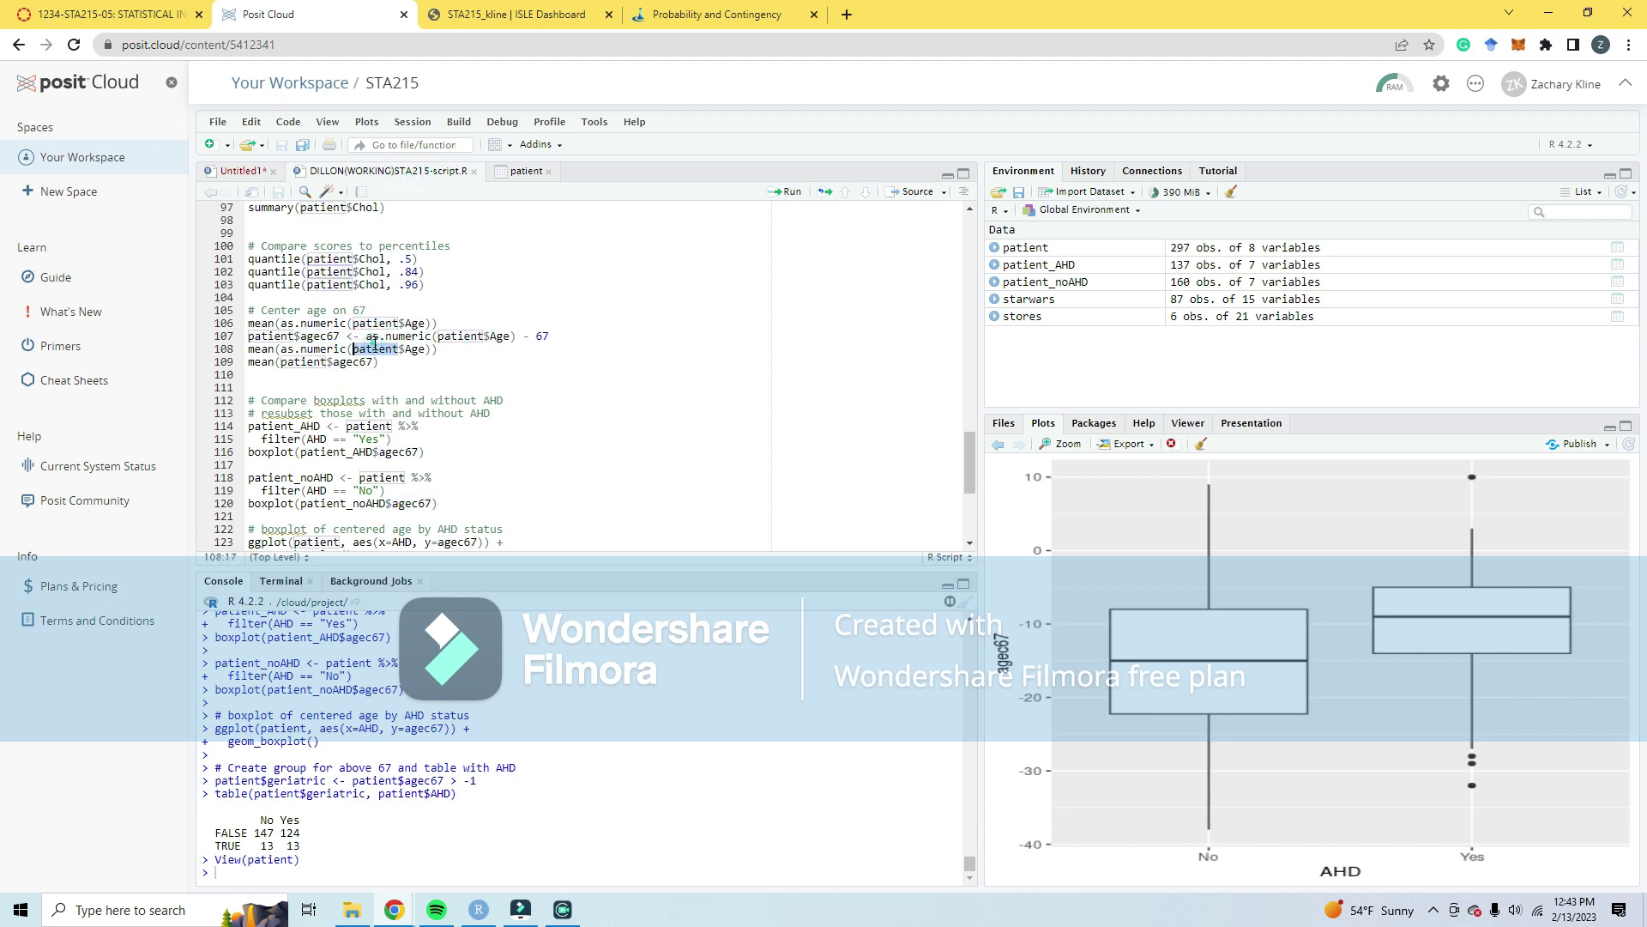
{"action": "left_click_drag", "start_coordinate": [383, 361], "coordinate": [221, 353]}
Step: Examine the boxplot(patient_AHD$agec67) line, including its patient_AHD dataset and agec67 variable
{"action": "scroll", "coordinate": [553, 317], "scroll_direction": "down", "scroll_amount": 2}
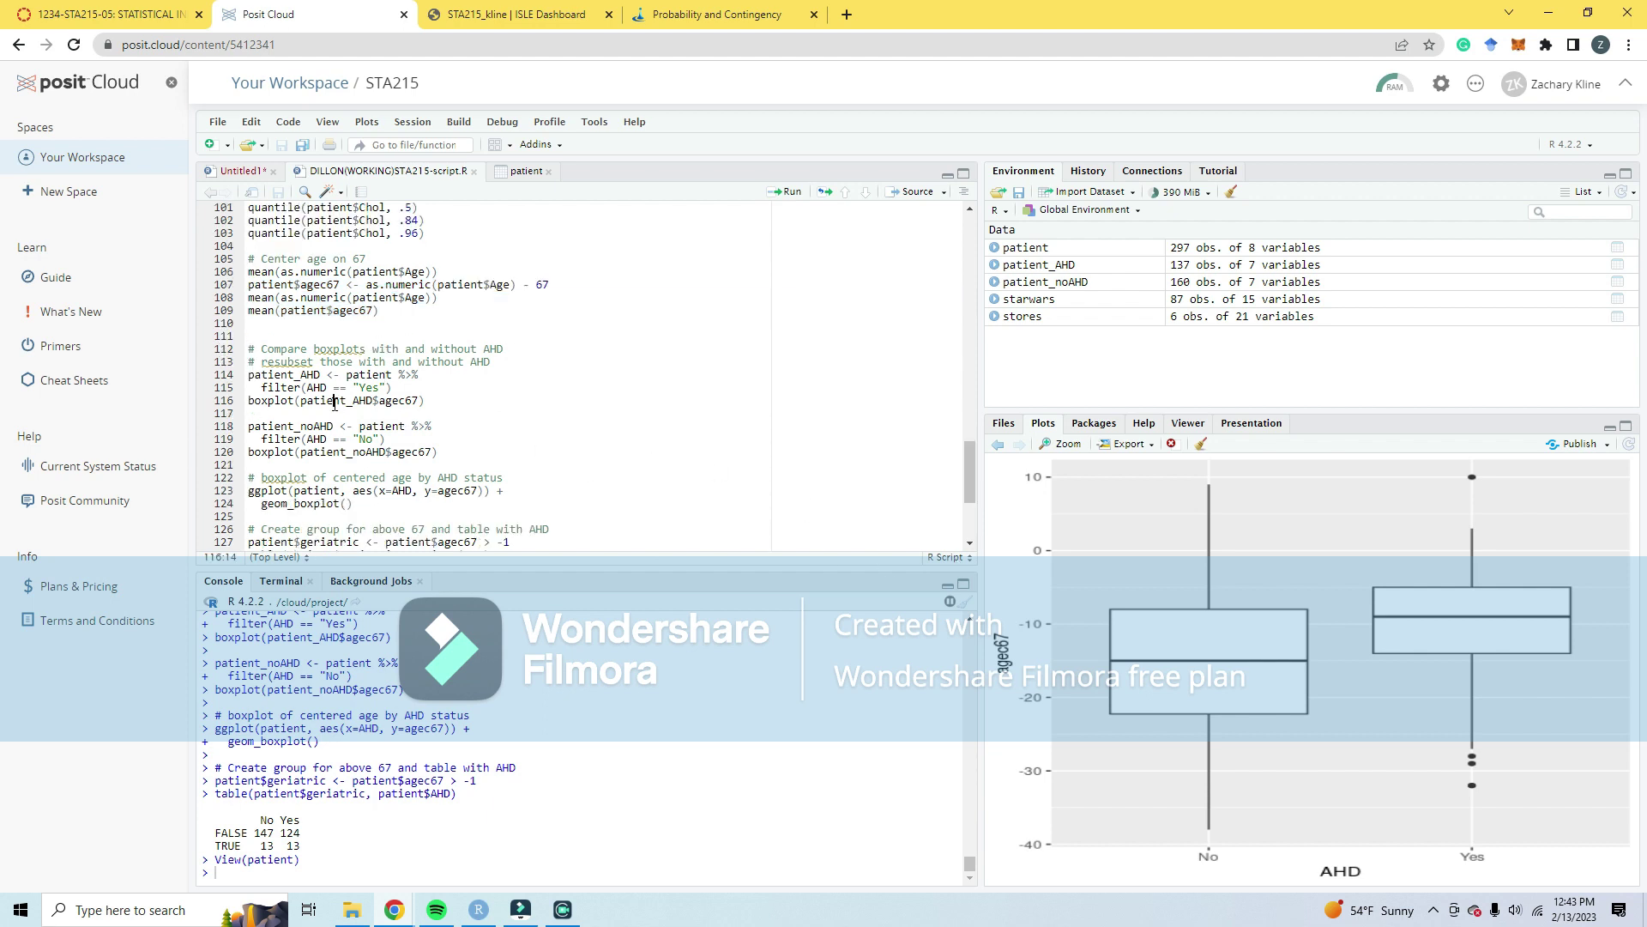
{"action": "triple_click", "coordinate": [366, 401]}
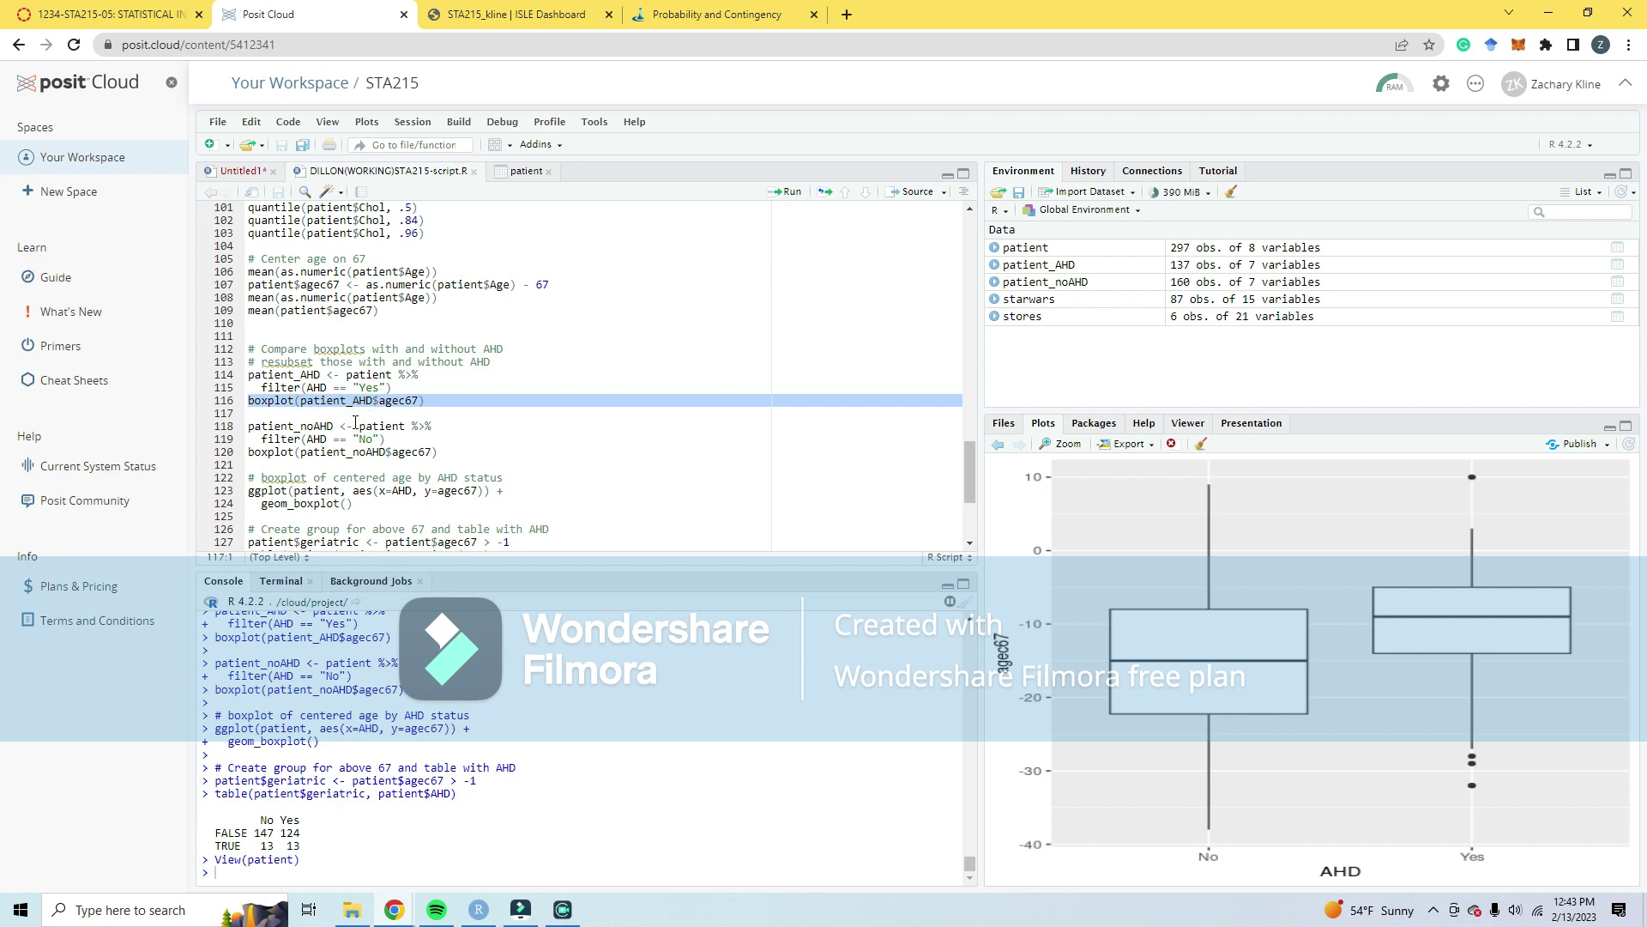
{"action": "double_click", "coordinate": [403, 401]}
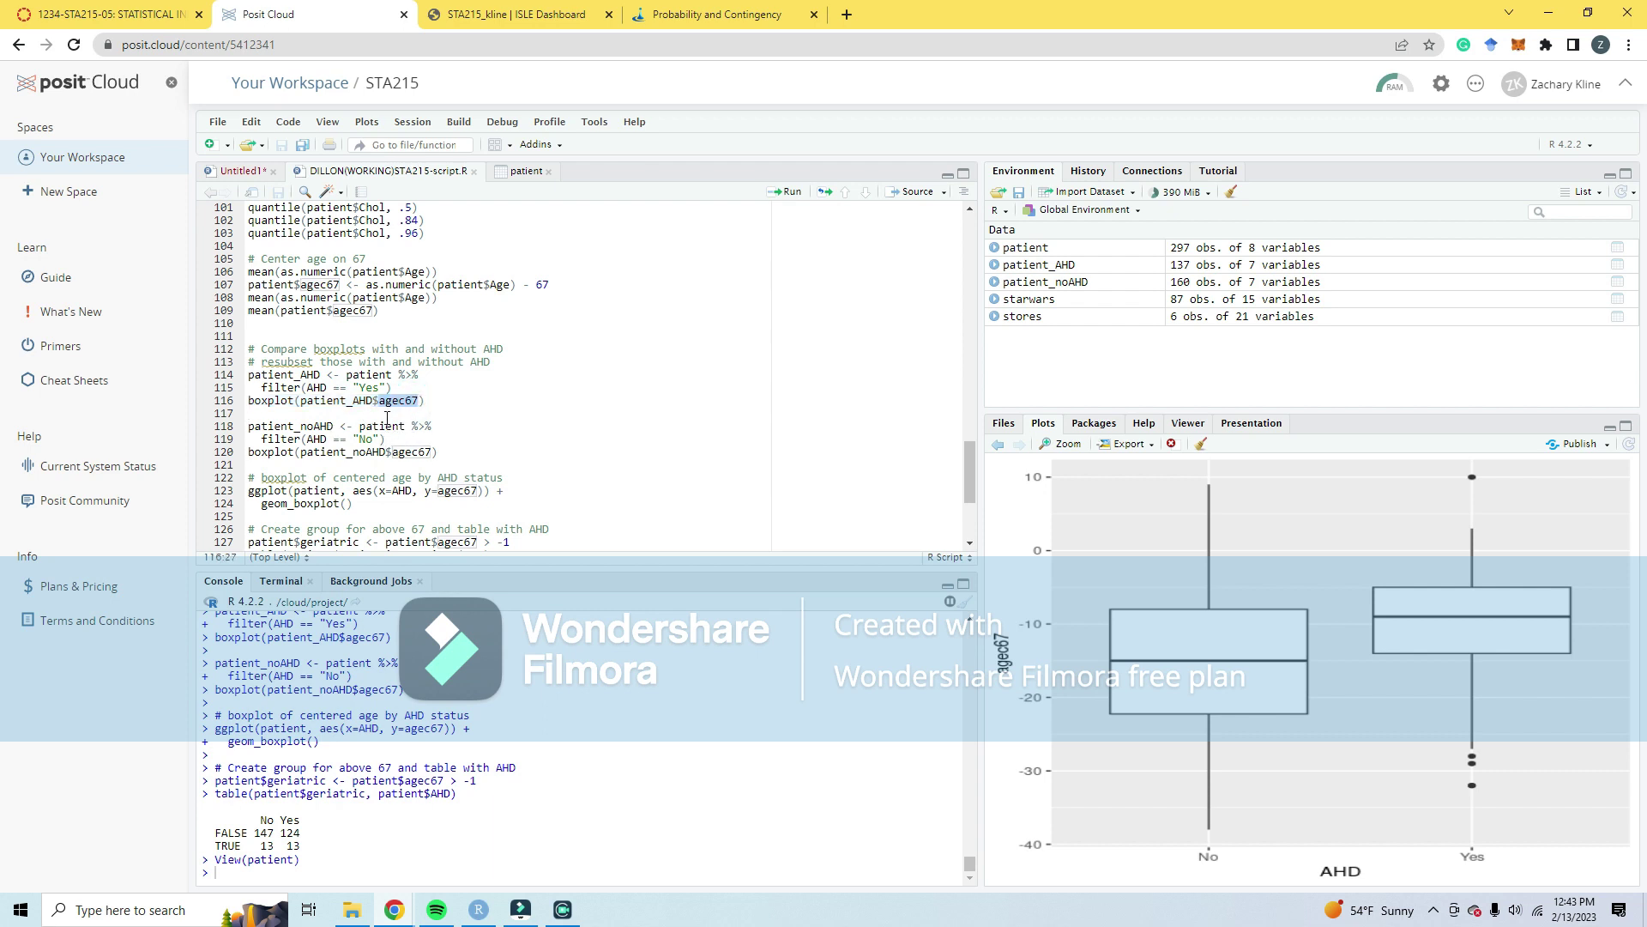
{"action": "triple_click", "coordinate": [366, 400]}
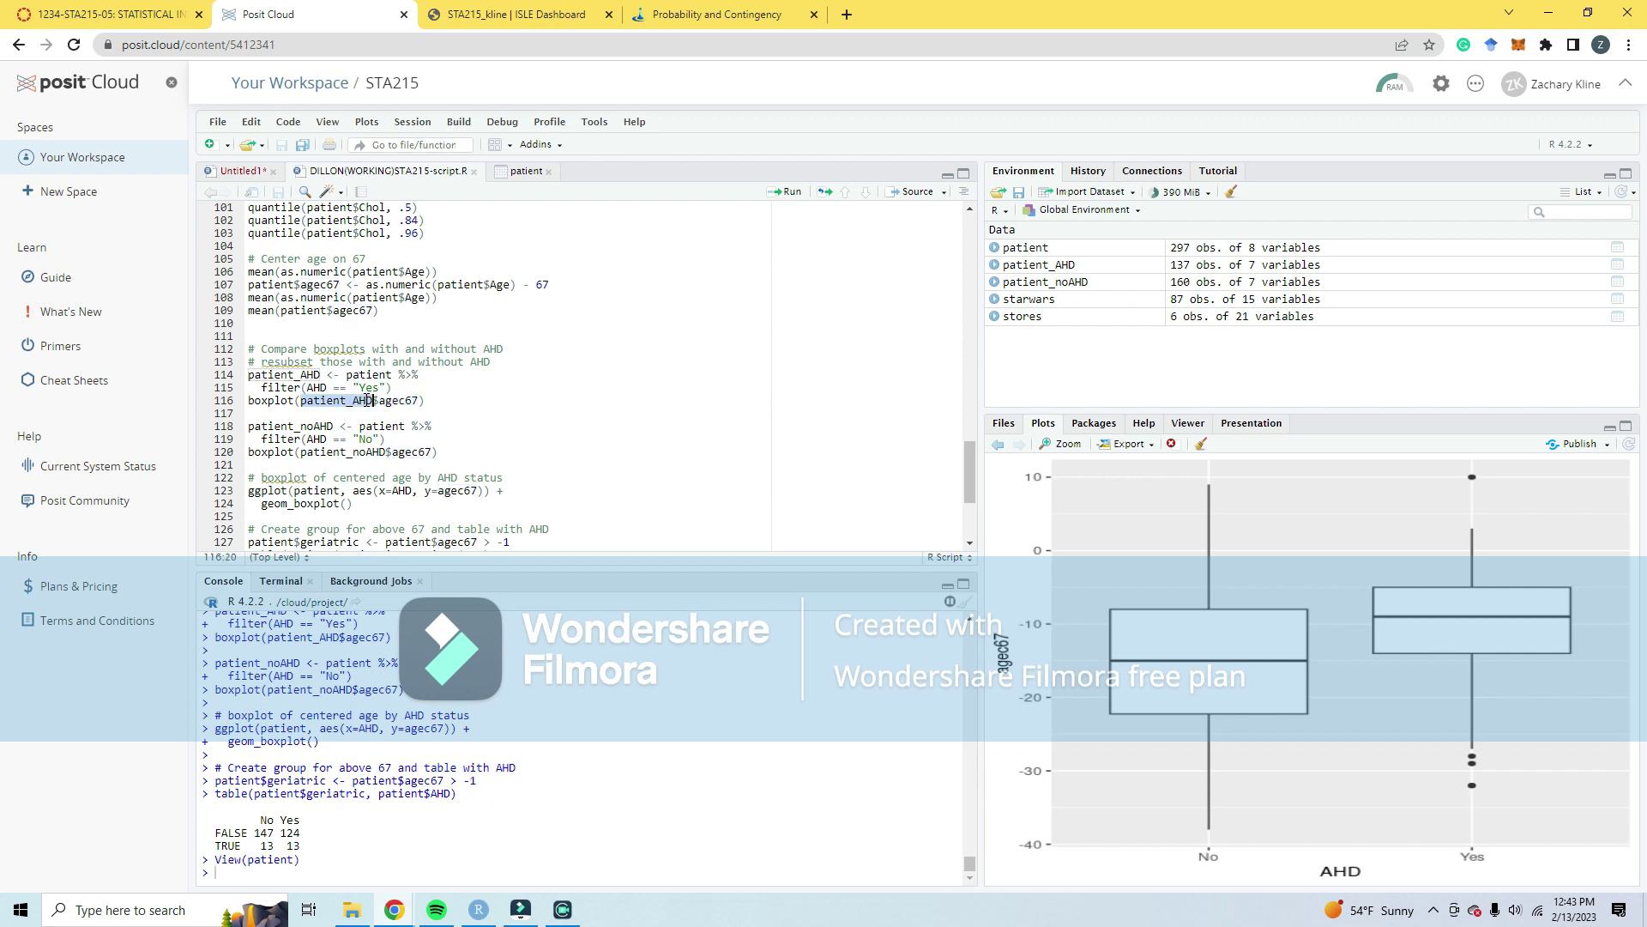
Step: Compare the patient$agec67 assignment with the boxplot(patient_AHD$agec67) line, and check the patient data table before returning to the script
{"action": "left_click", "coordinate": [365, 285]}
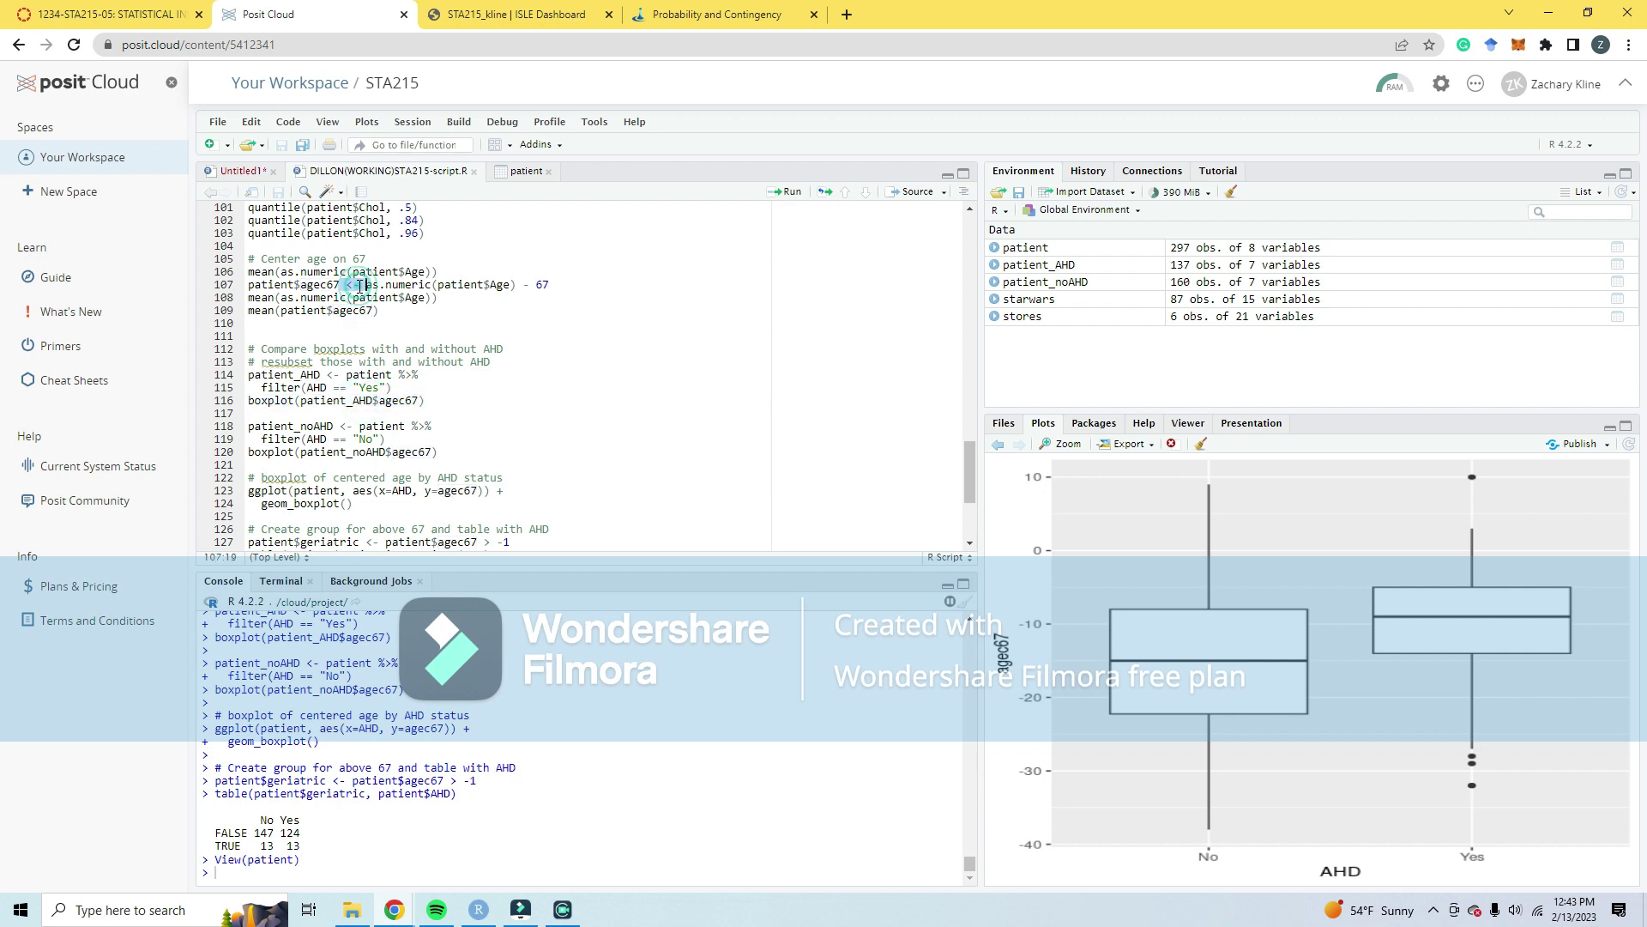
{"action": "double_click", "coordinate": [367, 285]}
{"action": "triple_click", "coordinate": [367, 285]}
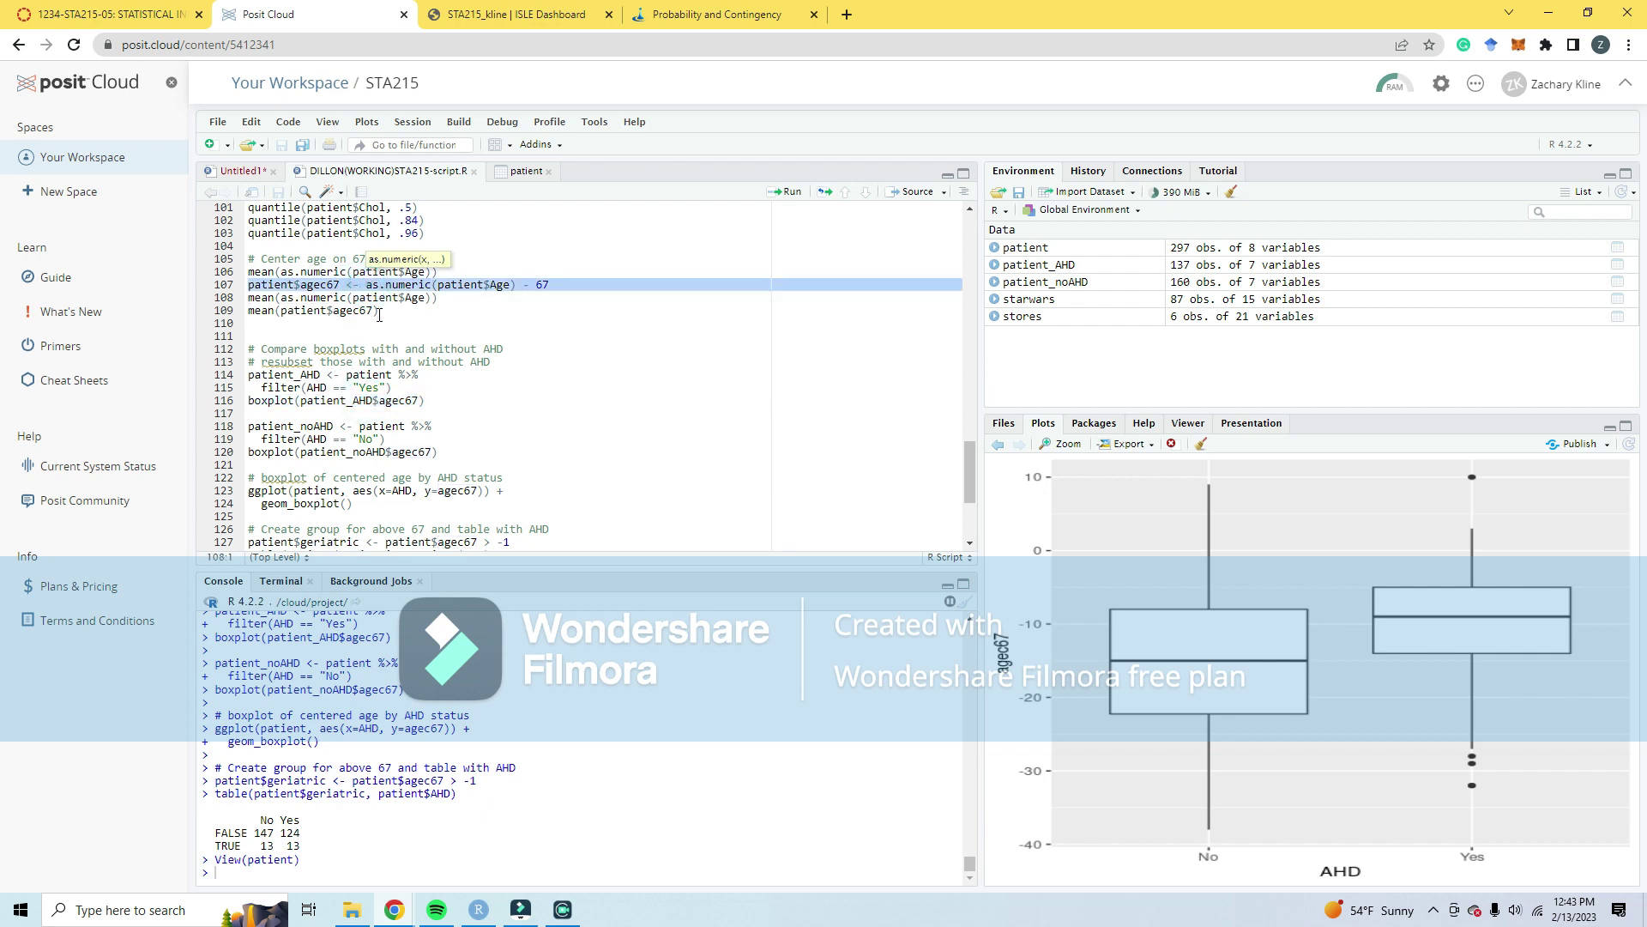
{"action": "left_click", "coordinate": [413, 402]}
{"action": "double_click", "coordinate": [412, 402]}
{"action": "triple_click", "coordinate": [412, 401]}
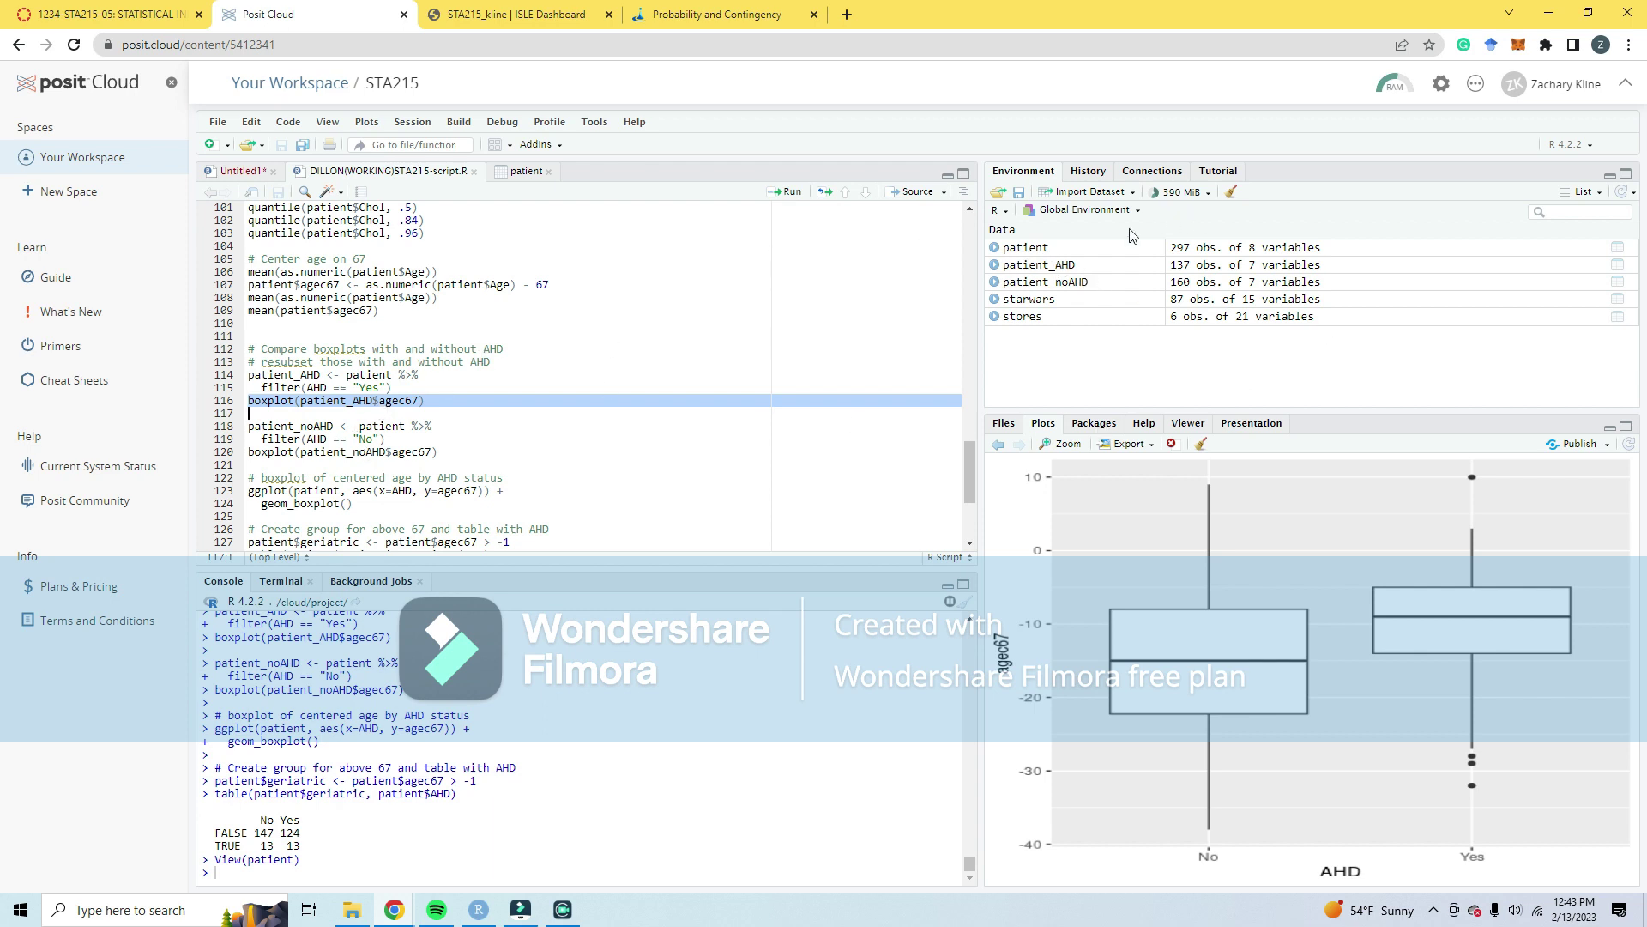
{"action": "left_click", "coordinate": [525, 172]}
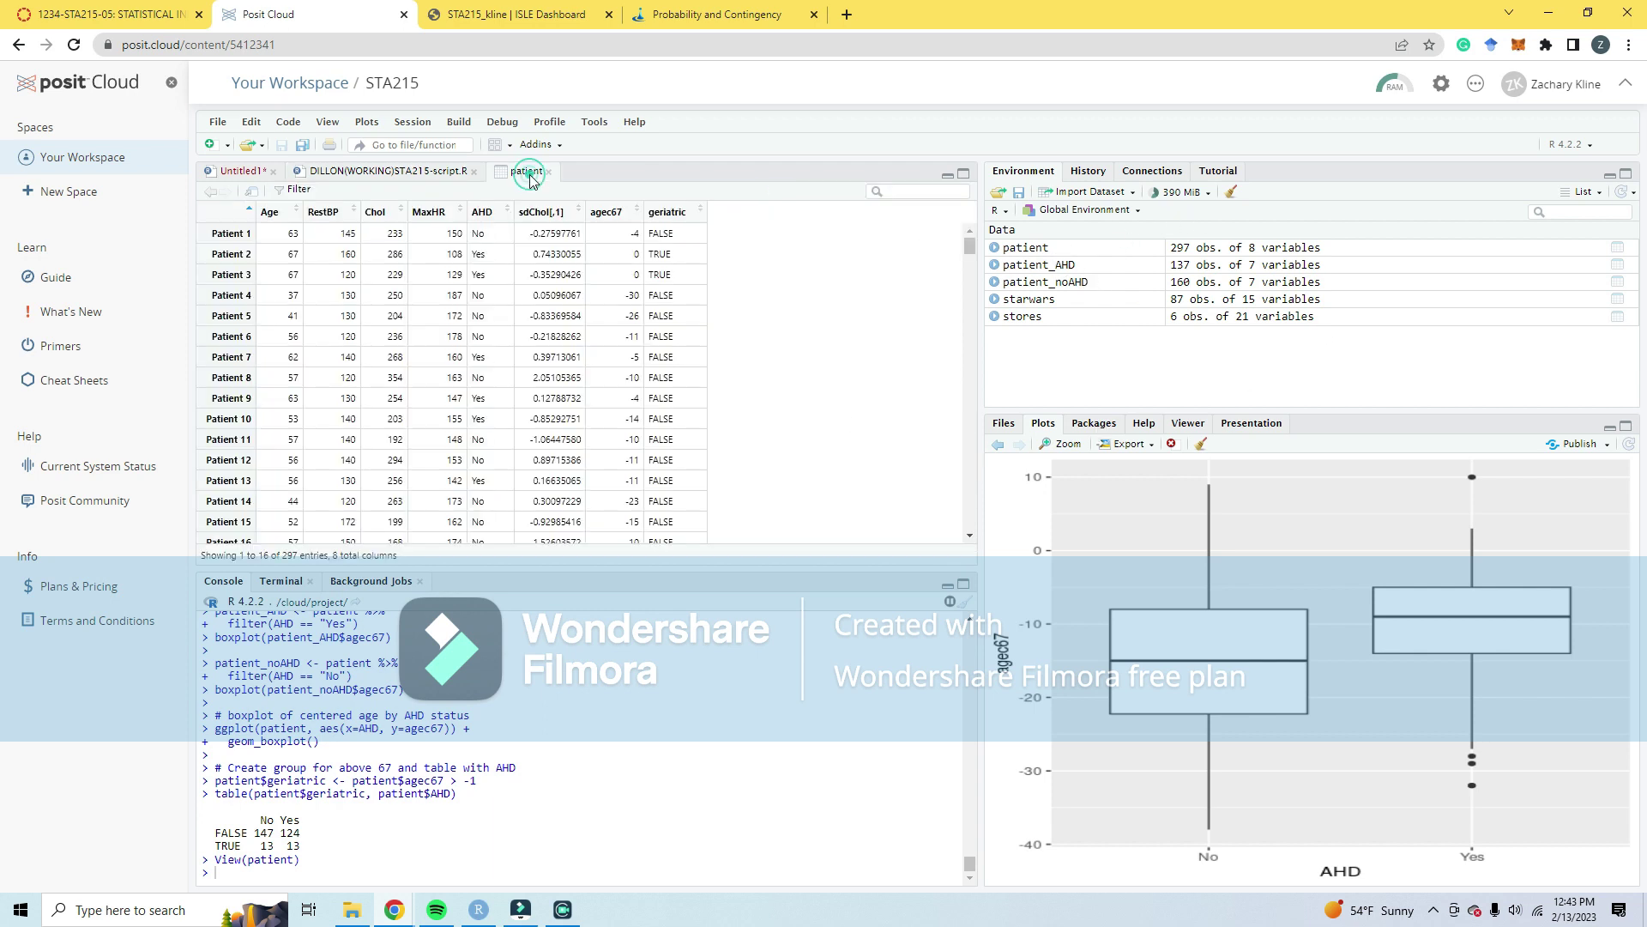
{"action": "left_click", "coordinate": [386, 174]}
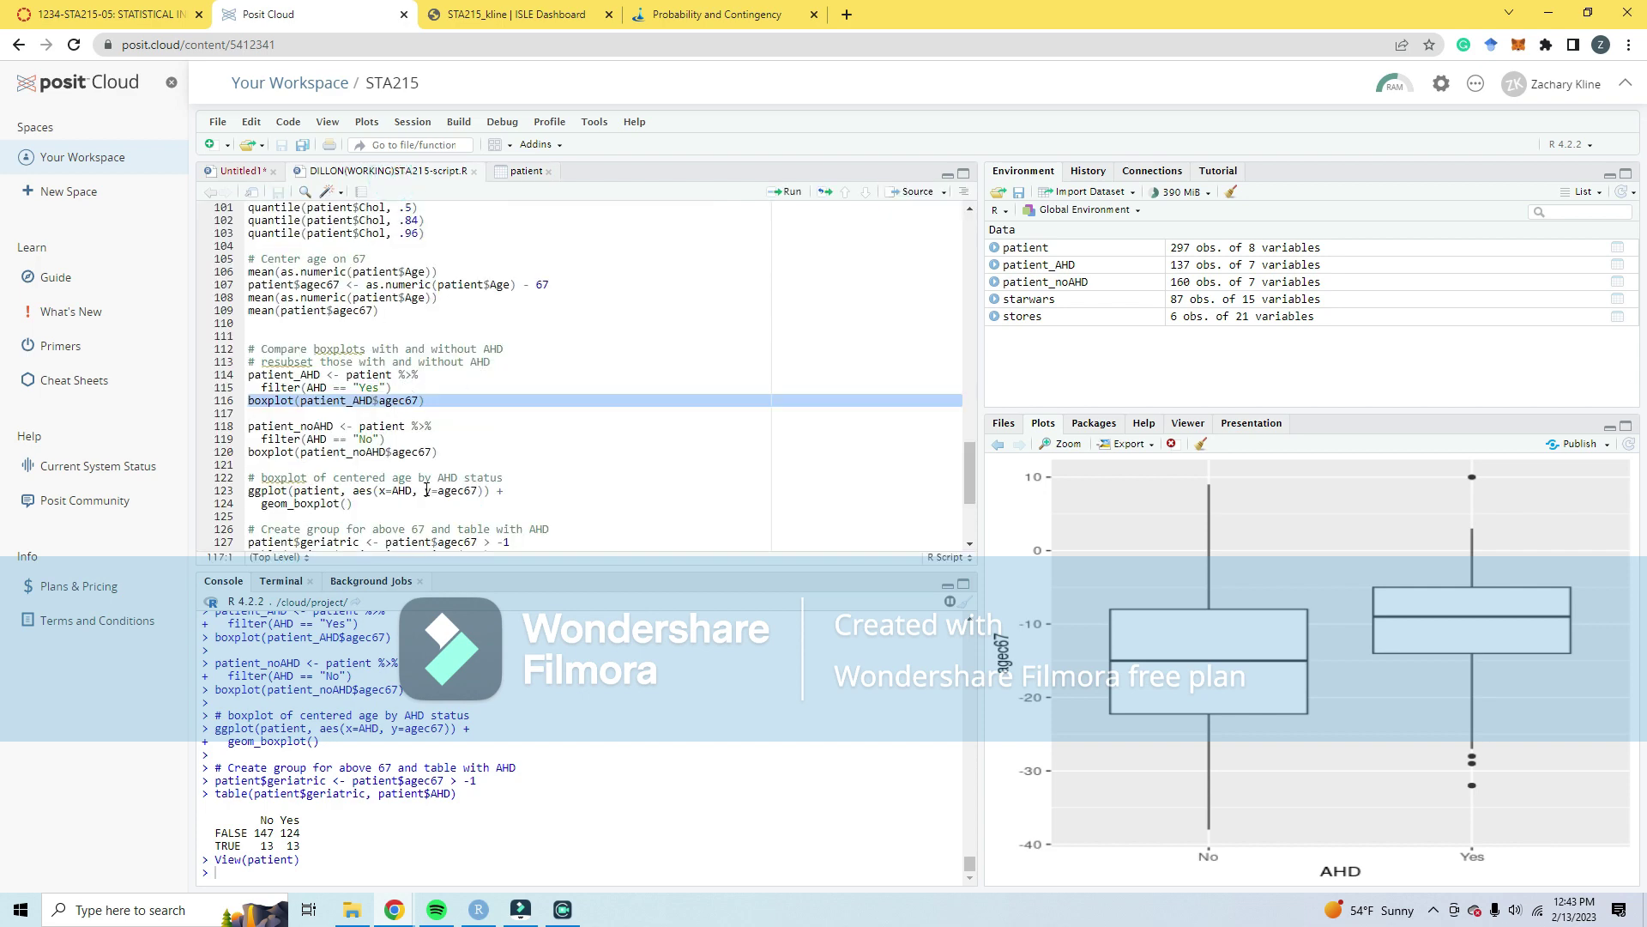
Step: Examine the script's block creating patient$geriatric from agec67 > -1 and the centered-age ggplot lines above it
{"action": "scroll", "coordinate": [461, 510], "scroll_direction": "down", "scroll_amount": 3}
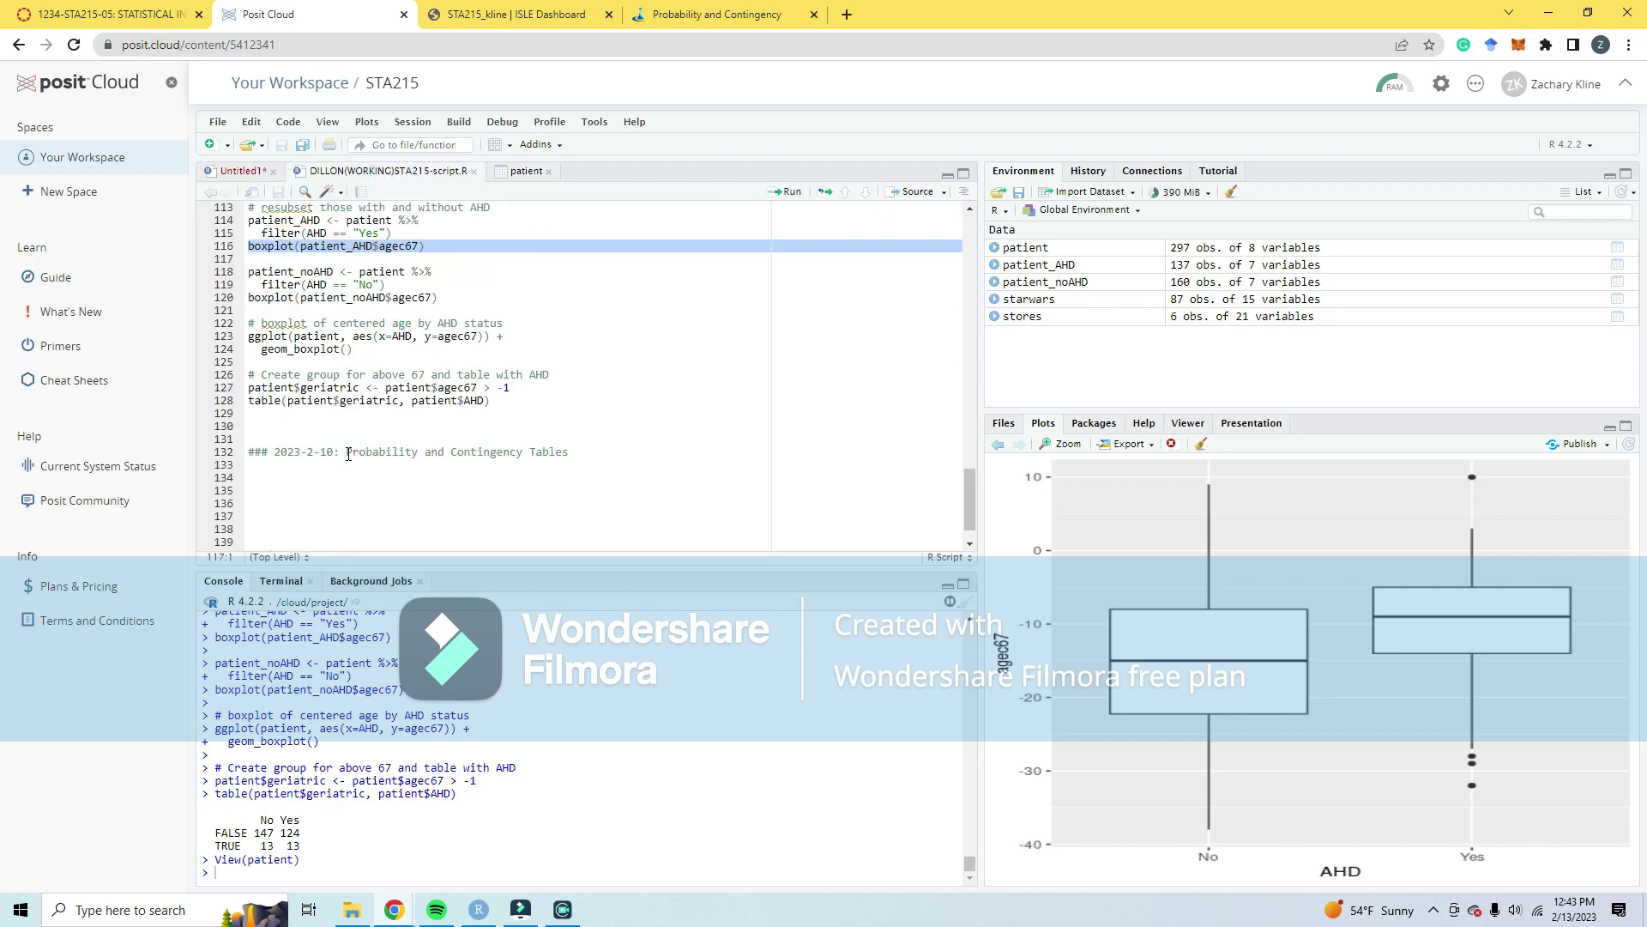
{"action": "left_click", "coordinate": [518, 15]}
{"action": "left_click", "coordinate": [401, 15]}
{"action": "mouse_move", "coordinate": [451, 390]}
{"action": "left_mouse_down"}
{"action": "mouse_move", "coordinate": [404, 390]}
{"action": "mouse_move", "coordinate": [459, 388]}
{"action": "left_mouse_up"}
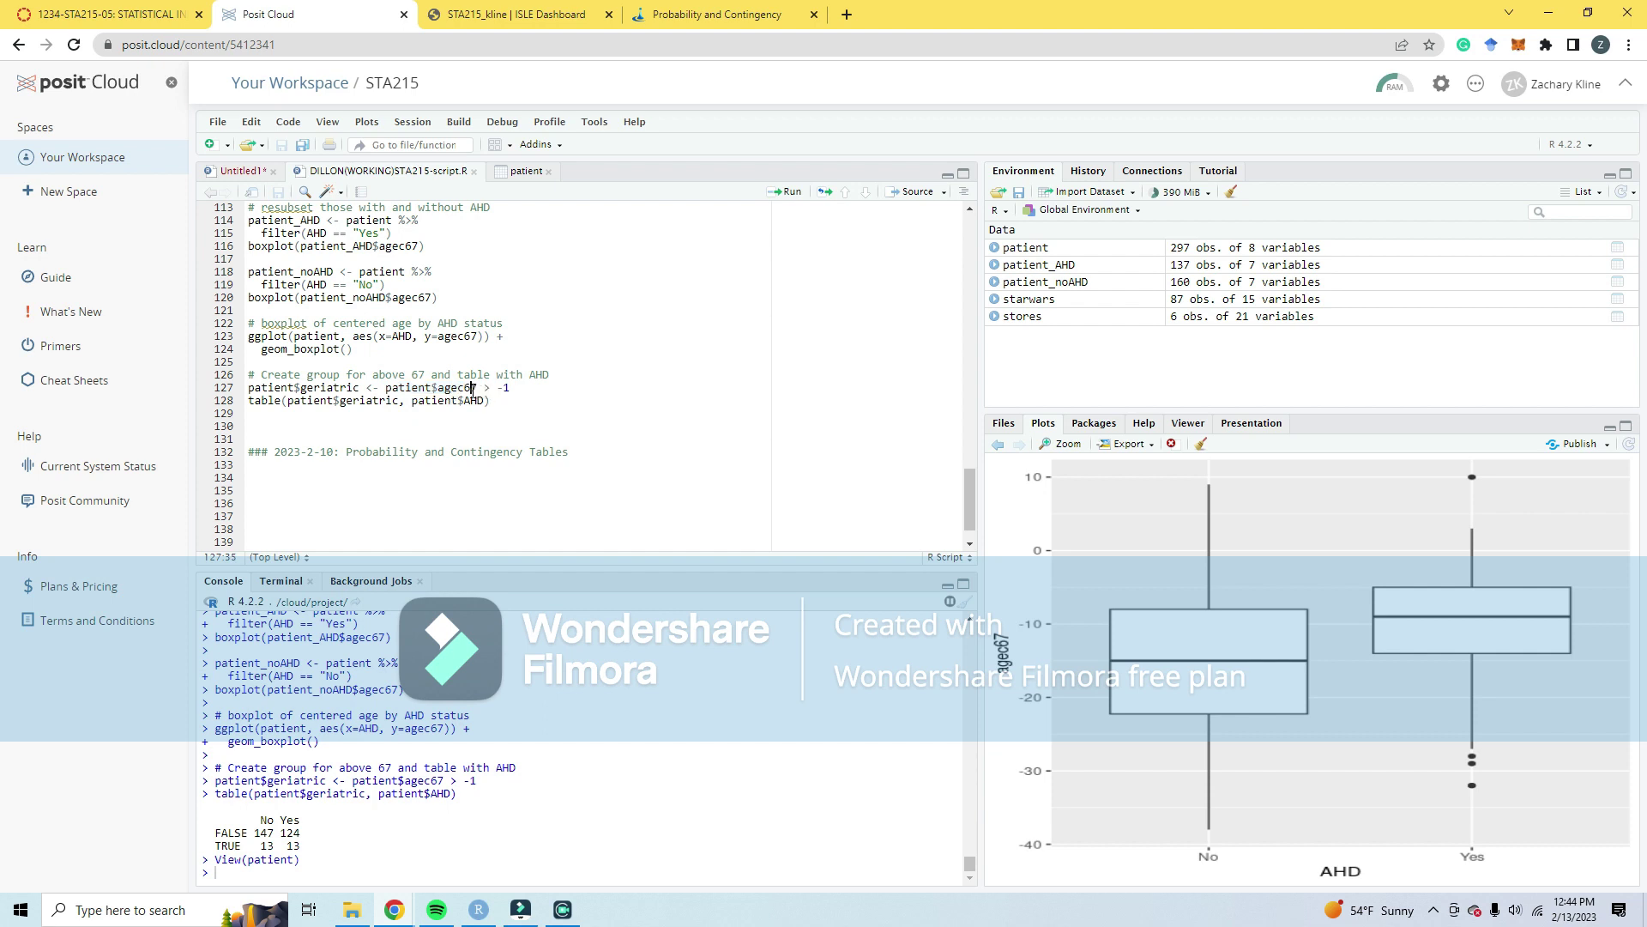
{"action": "left_click", "coordinate": [398, 389]}
{"action": "scroll", "coordinate": [315, 341], "scroll_direction": "up", "scroll_amount": 1}
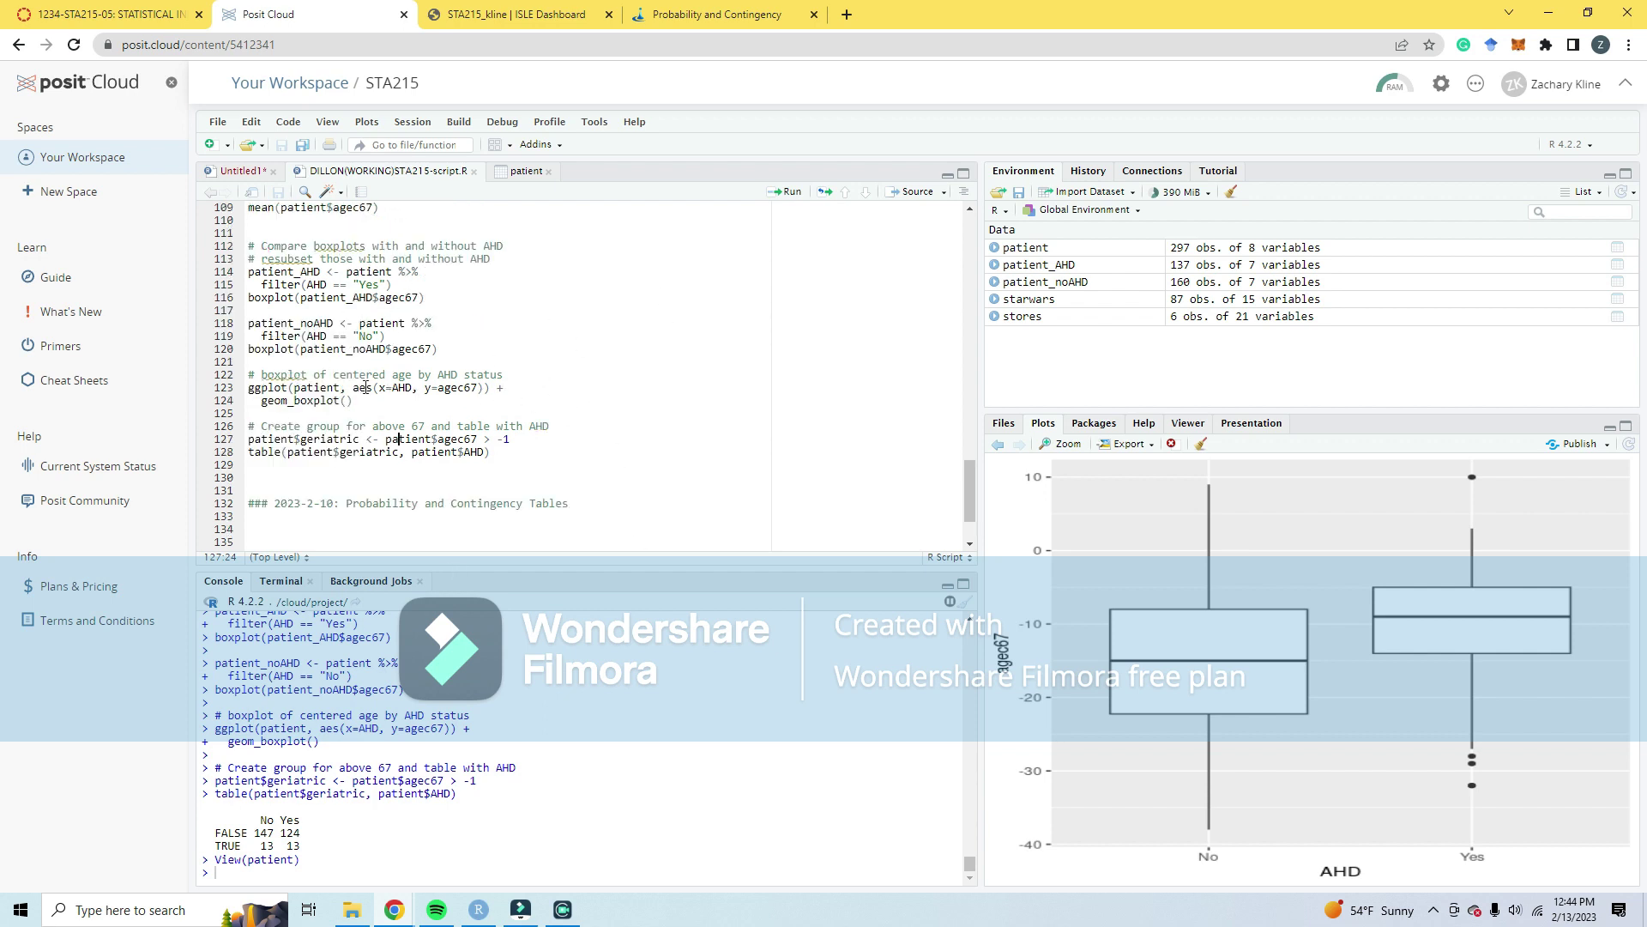
{"action": "scroll", "coordinate": [506, 435], "scroll_direction": "down", "scroll_amount": 2}
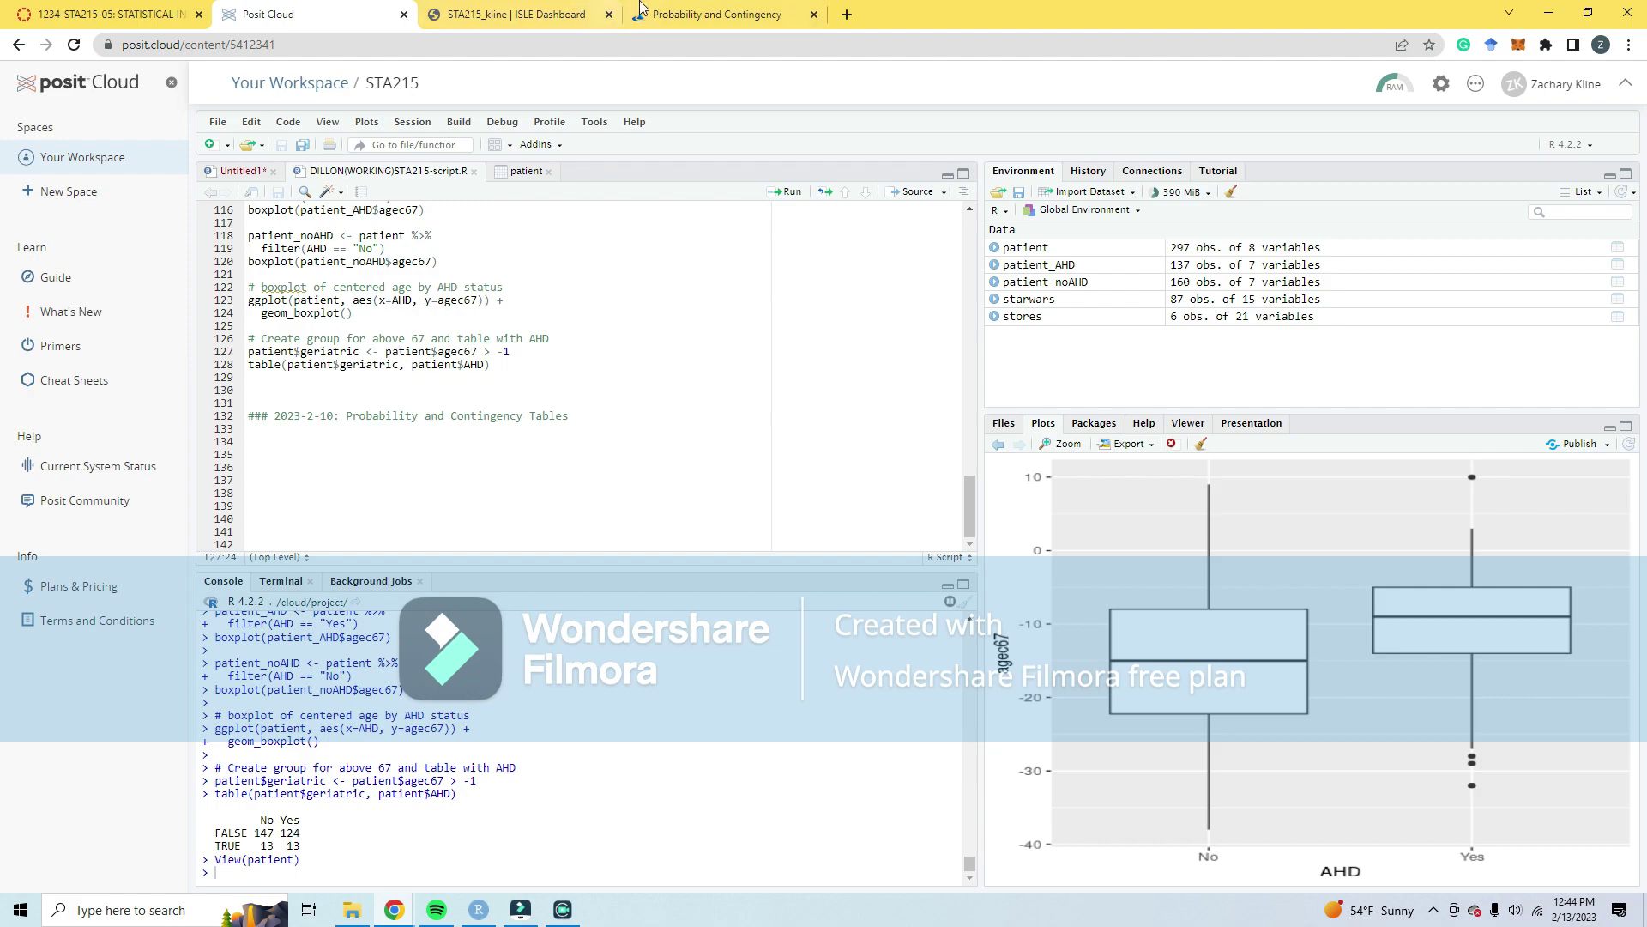
Step: Switch to the Probability and Contingency lesson and examine the Titanic matrix and addmargins code lines
{"action": "left_click", "coordinate": [635, 12]}
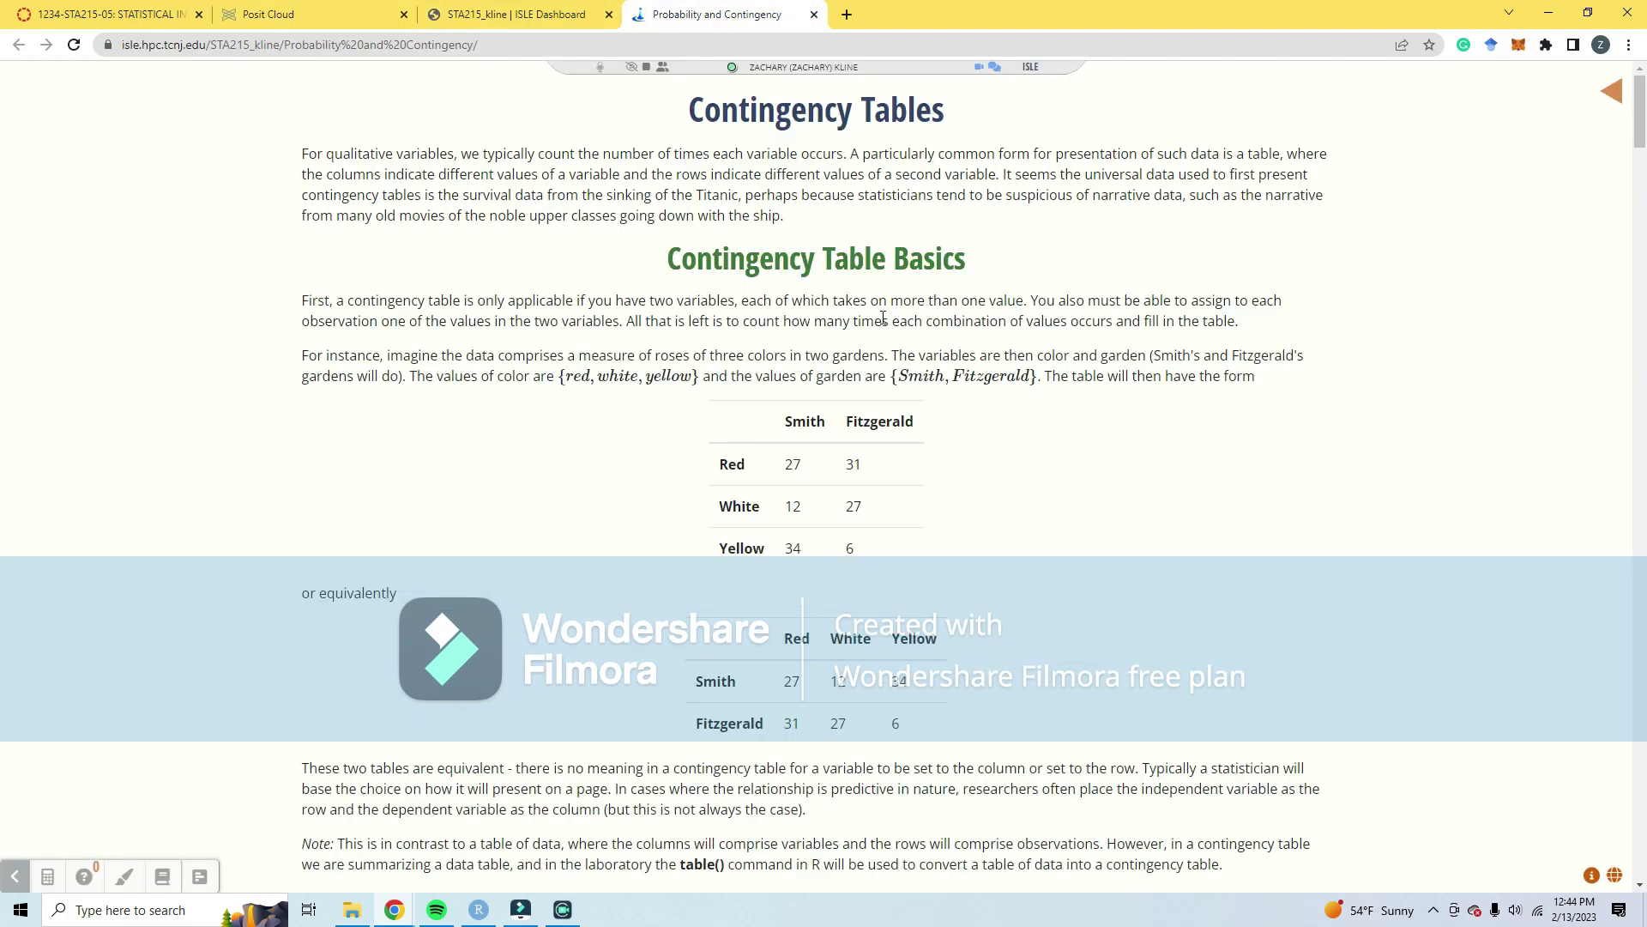
{"action": "scroll", "coordinate": [883, 319], "scroll_direction": "down", "scroll_amount": 20}
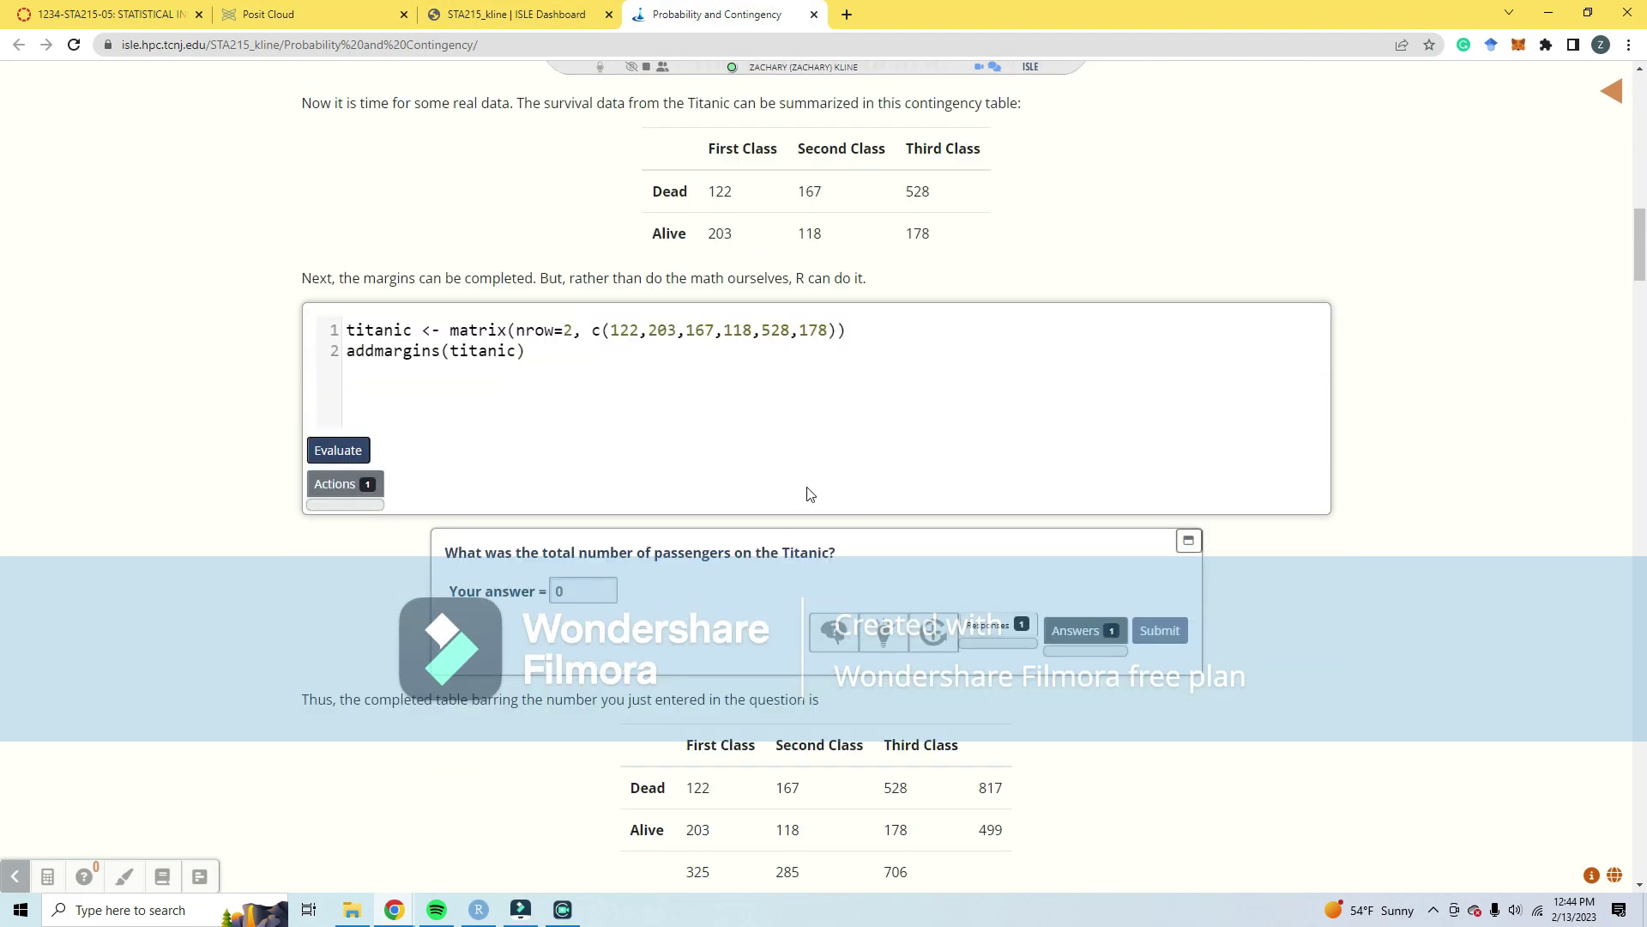
{"action": "scroll", "coordinate": [809, 494], "scroll_direction": "down", "scroll_amount": 1}
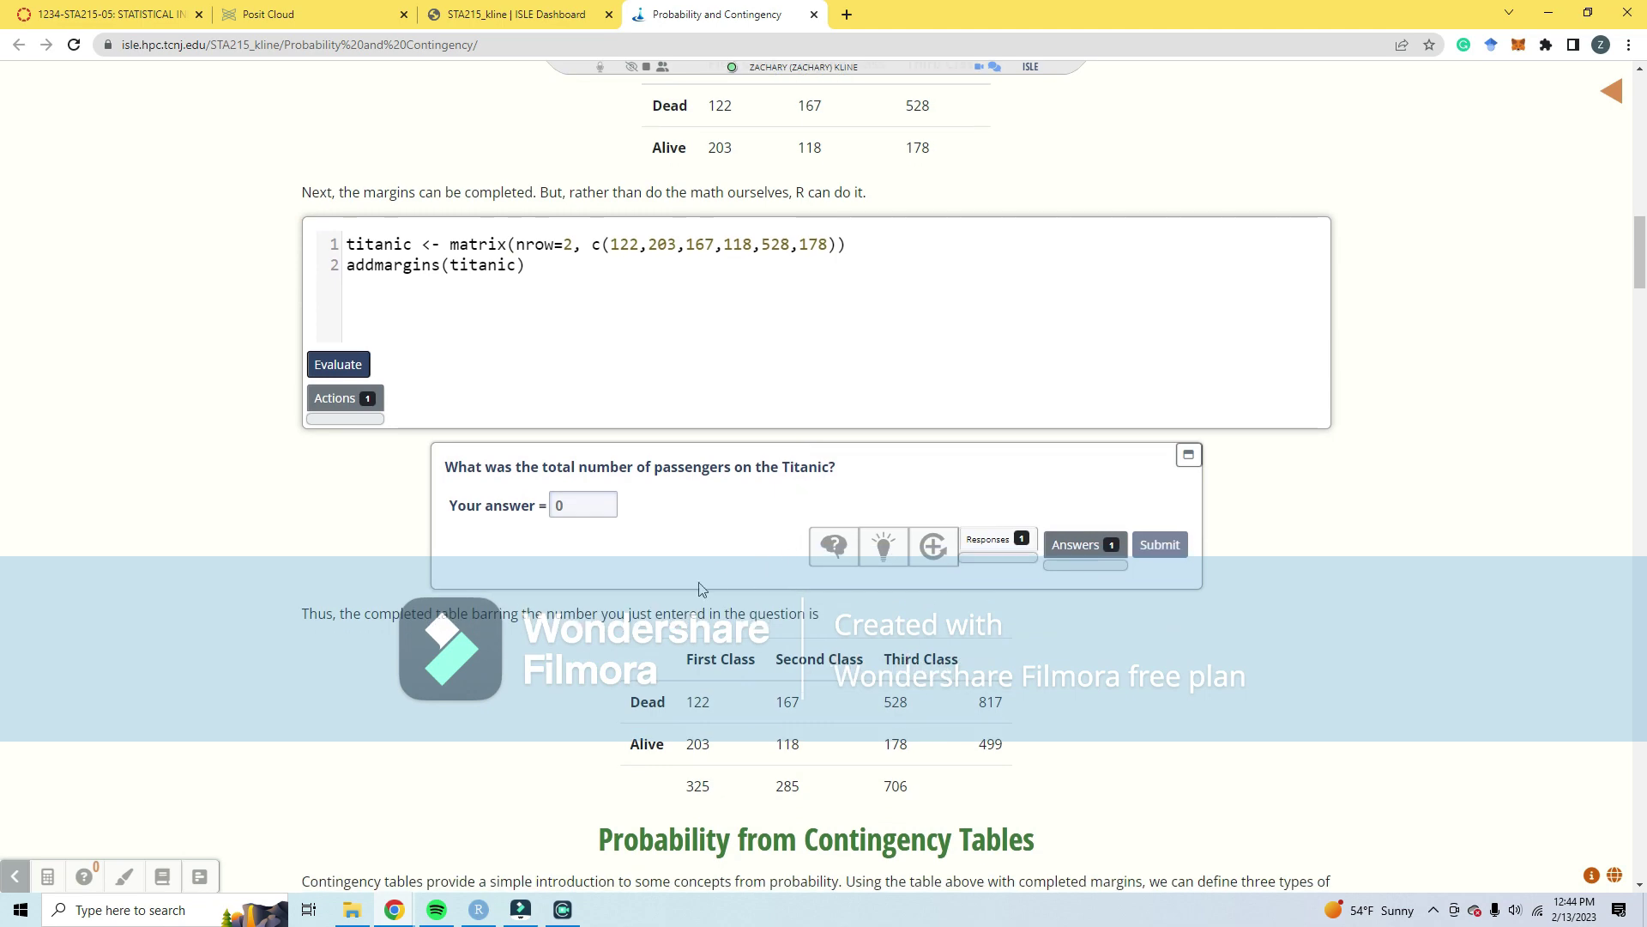
{"action": "scroll", "coordinate": [579, 467], "scroll_direction": "up", "scroll_amount": 4}
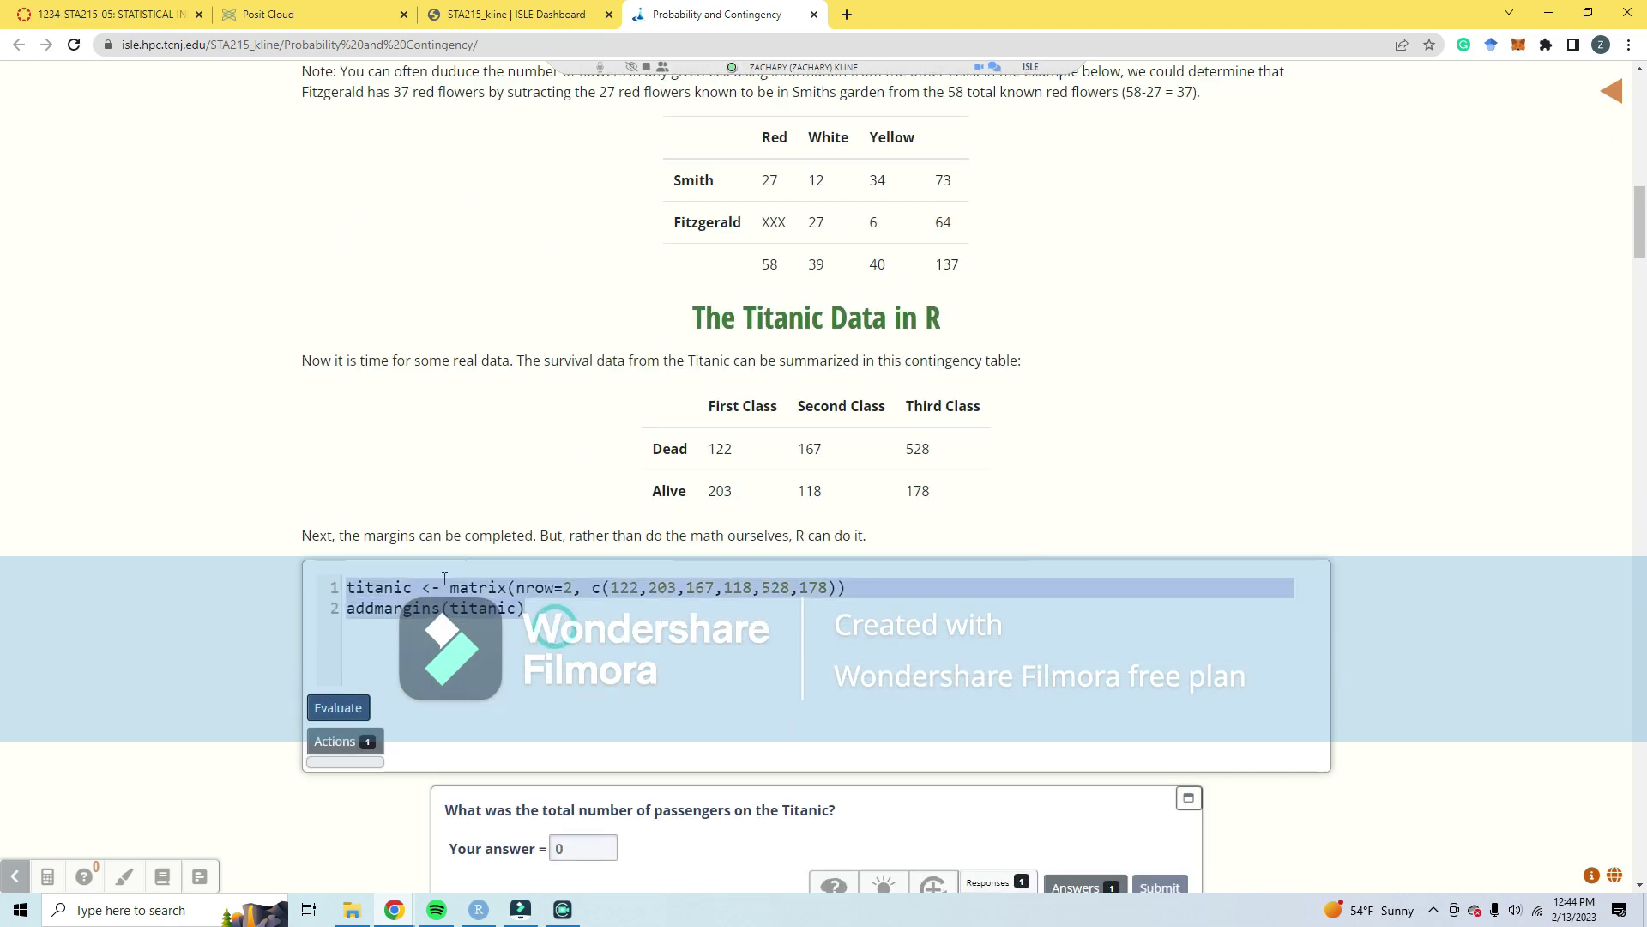
{"action": "left_click", "coordinate": [510, 589]}
{"action": "triple_click", "coordinate": [510, 610]}
{"action": "left_click", "coordinate": [511, 589]}
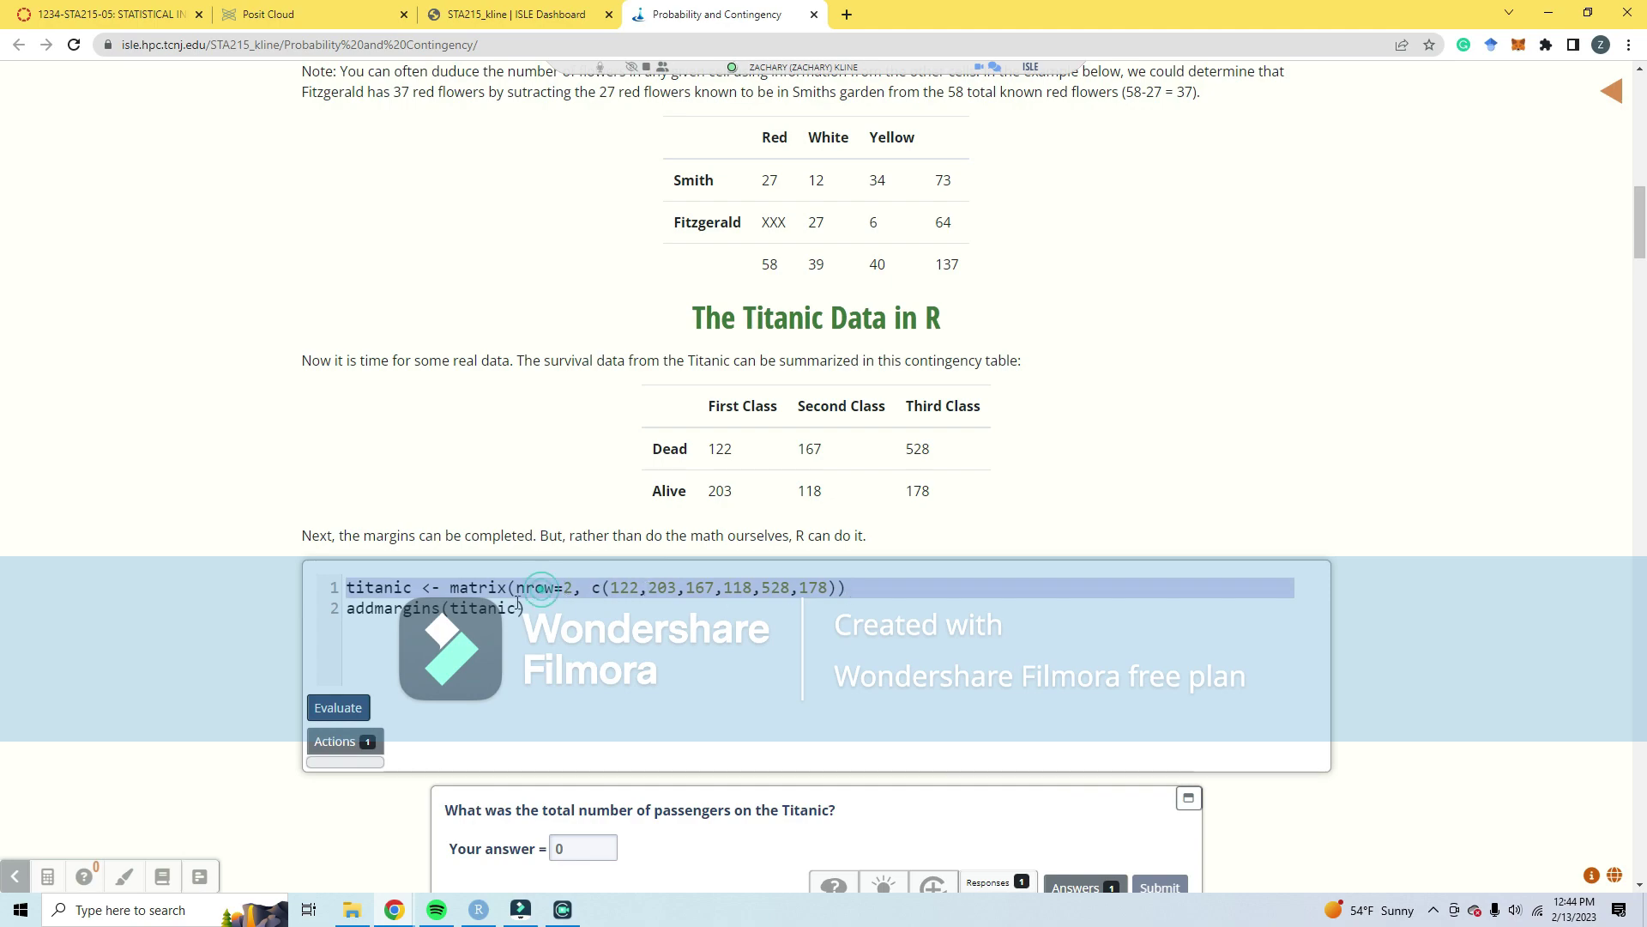
{"action": "left_click", "coordinate": [392, 606]}
{"action": "scroll", "coordinate": [477, 614], "scroll_direction": "down", "scroll_amount": 1}
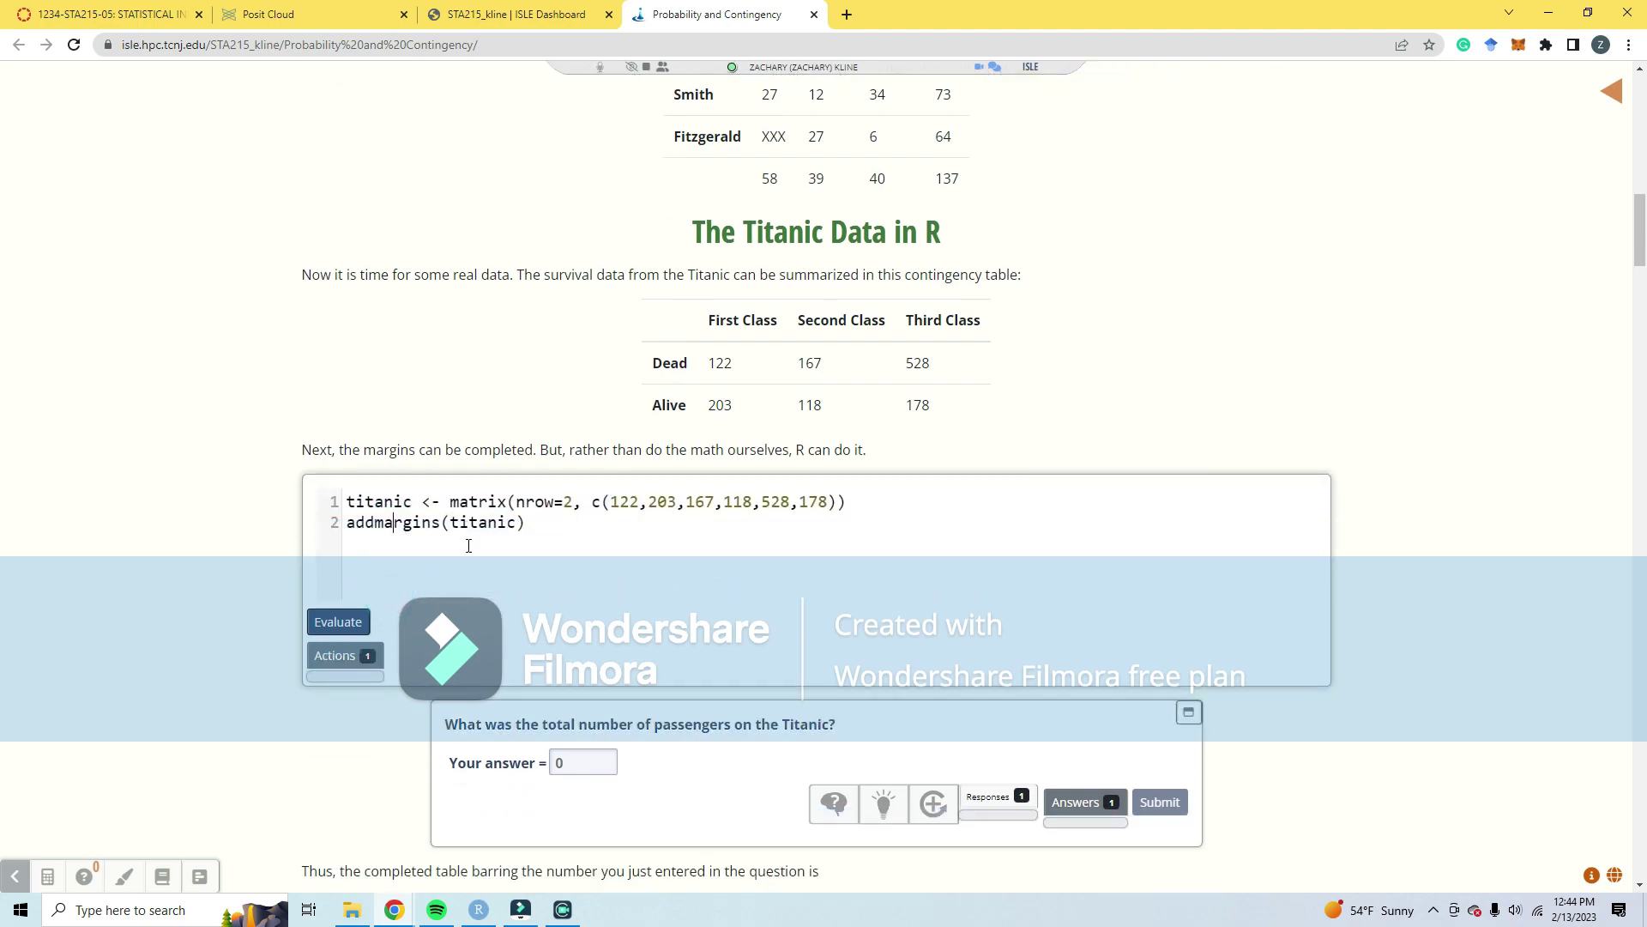
Step: Skim the lesson's probability sections down to the GSS section and read its introduction and data-loading instructions
{"action": "scroll", "coordinate": [477, 614], "scroll_direction": "down", "scroll_amount": 6}
{"action": "scroll", "coordinate": [879, 638], "scroll_direction": "down", "scroll_amount": 4}
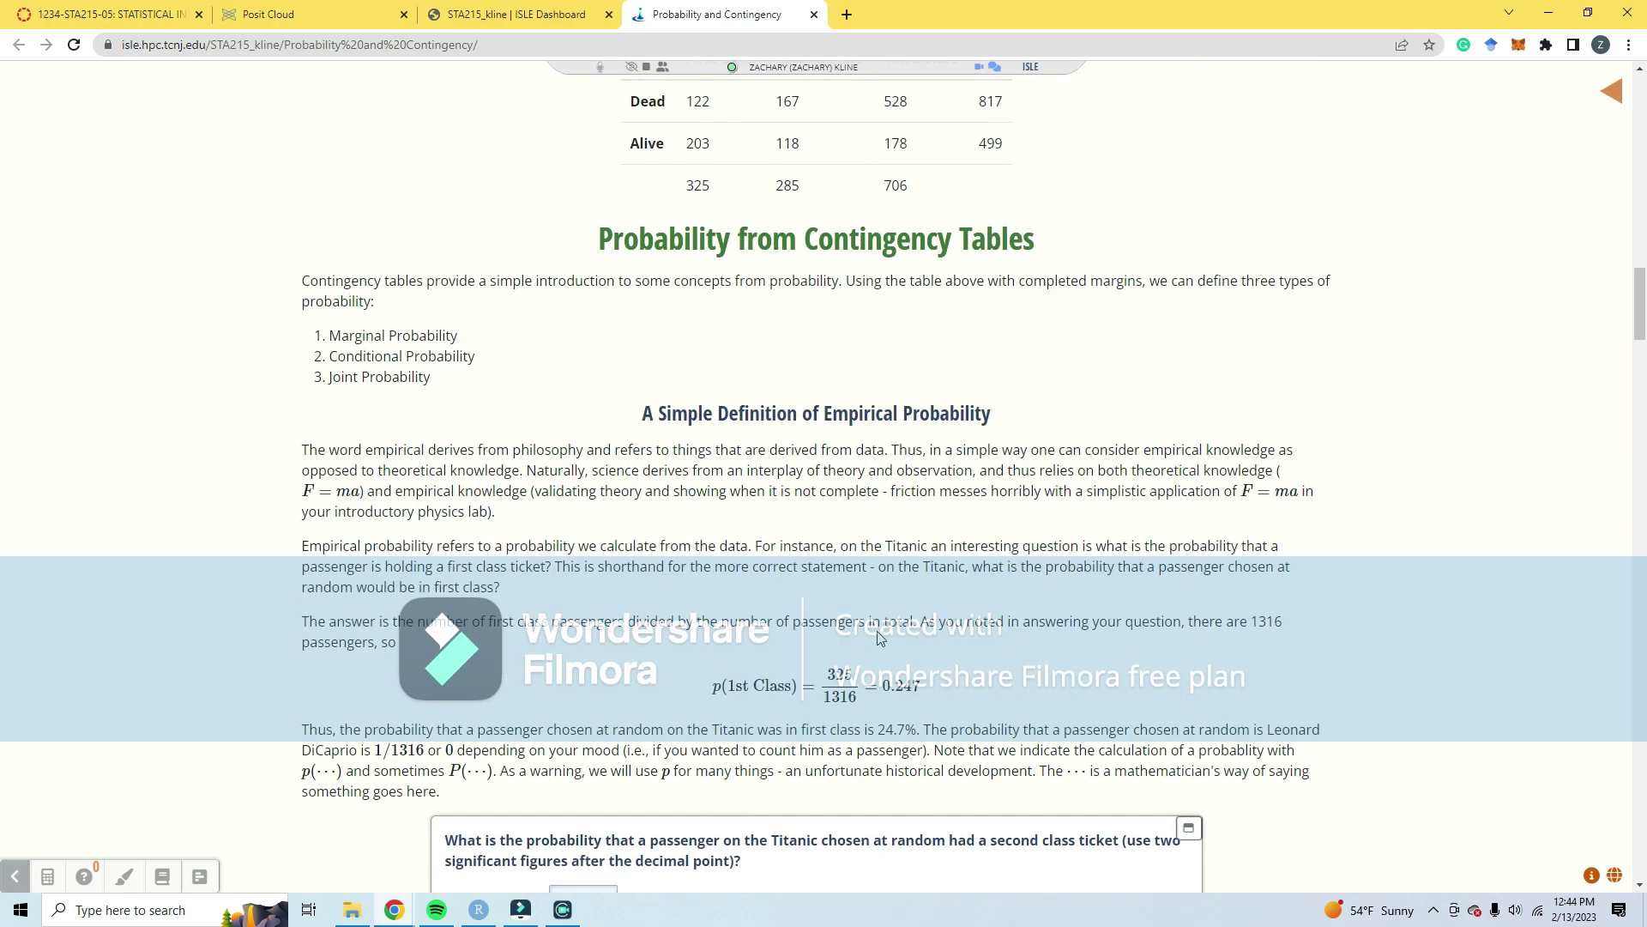
{"action": "scroll", "coordinate": [879, 638], "scroll_direction": "down", "scroll_amount": 10}
{"action": "scroll", "coordinate": [573, 435], "scroll_direction": "down", "scroll_amount": 15}
{"action": "scroll", "coordinate": [656, 471], "scroll_direction": "up", "scroll_amount": 1}
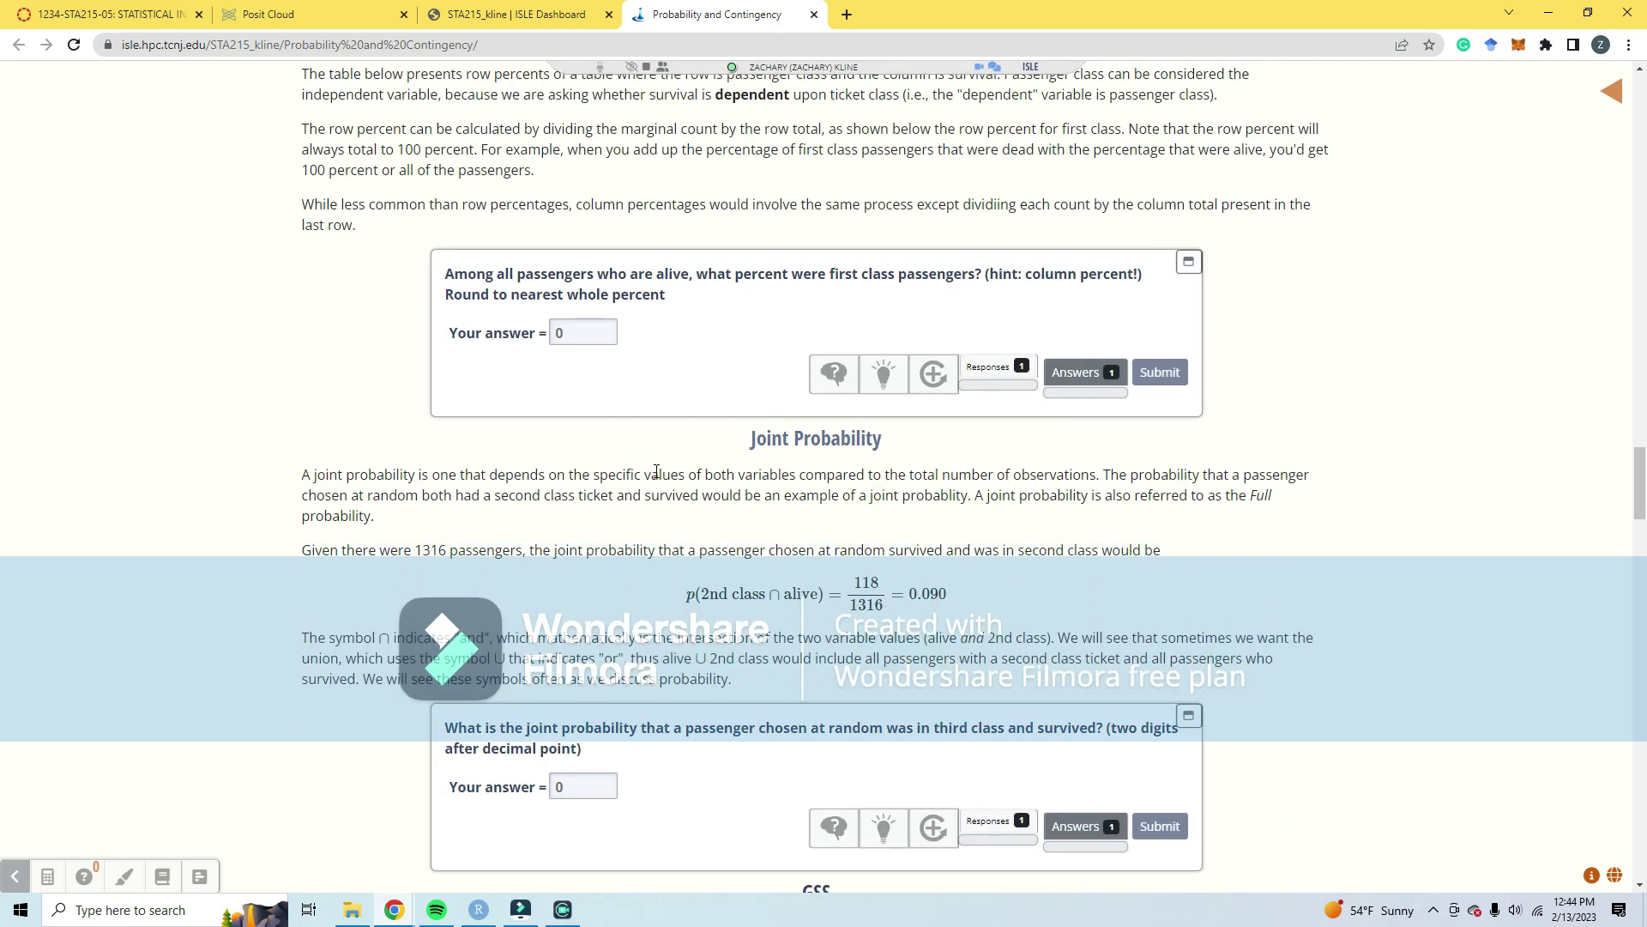
{"action": "scroll", "coordinate": [656, 471], "scroll_direction": "down", "scroll_amount": 9}
{"action": "scroll", "coordinate": [497, 279], "scroll_direction": "up", "scroll_amount": 2}
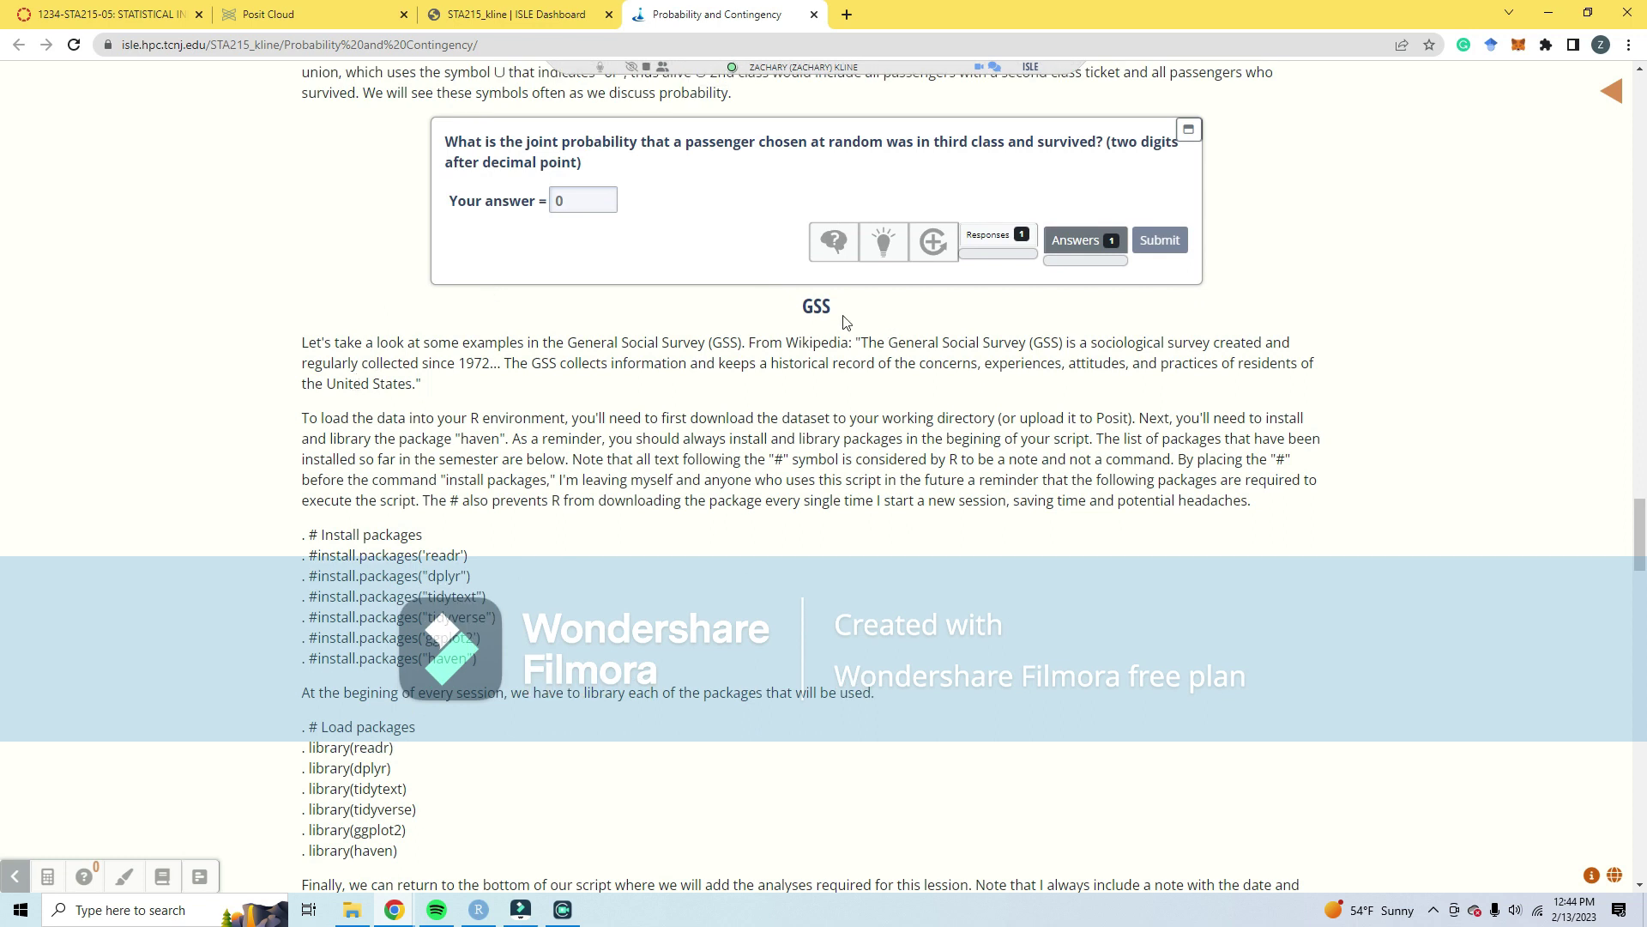
{"action": "left_click", "coordinate": [828, 308]}
{"action": "left_click_drag", "start_coordinate": [926, 343], "coordinate": [1005, 343]}
{"action": "left_click", "coordinate": [1018, 374]}
{"action": "scroll", "coordinate": [397, 534], "scroll_direction": "down", "scroll_amount": 2}
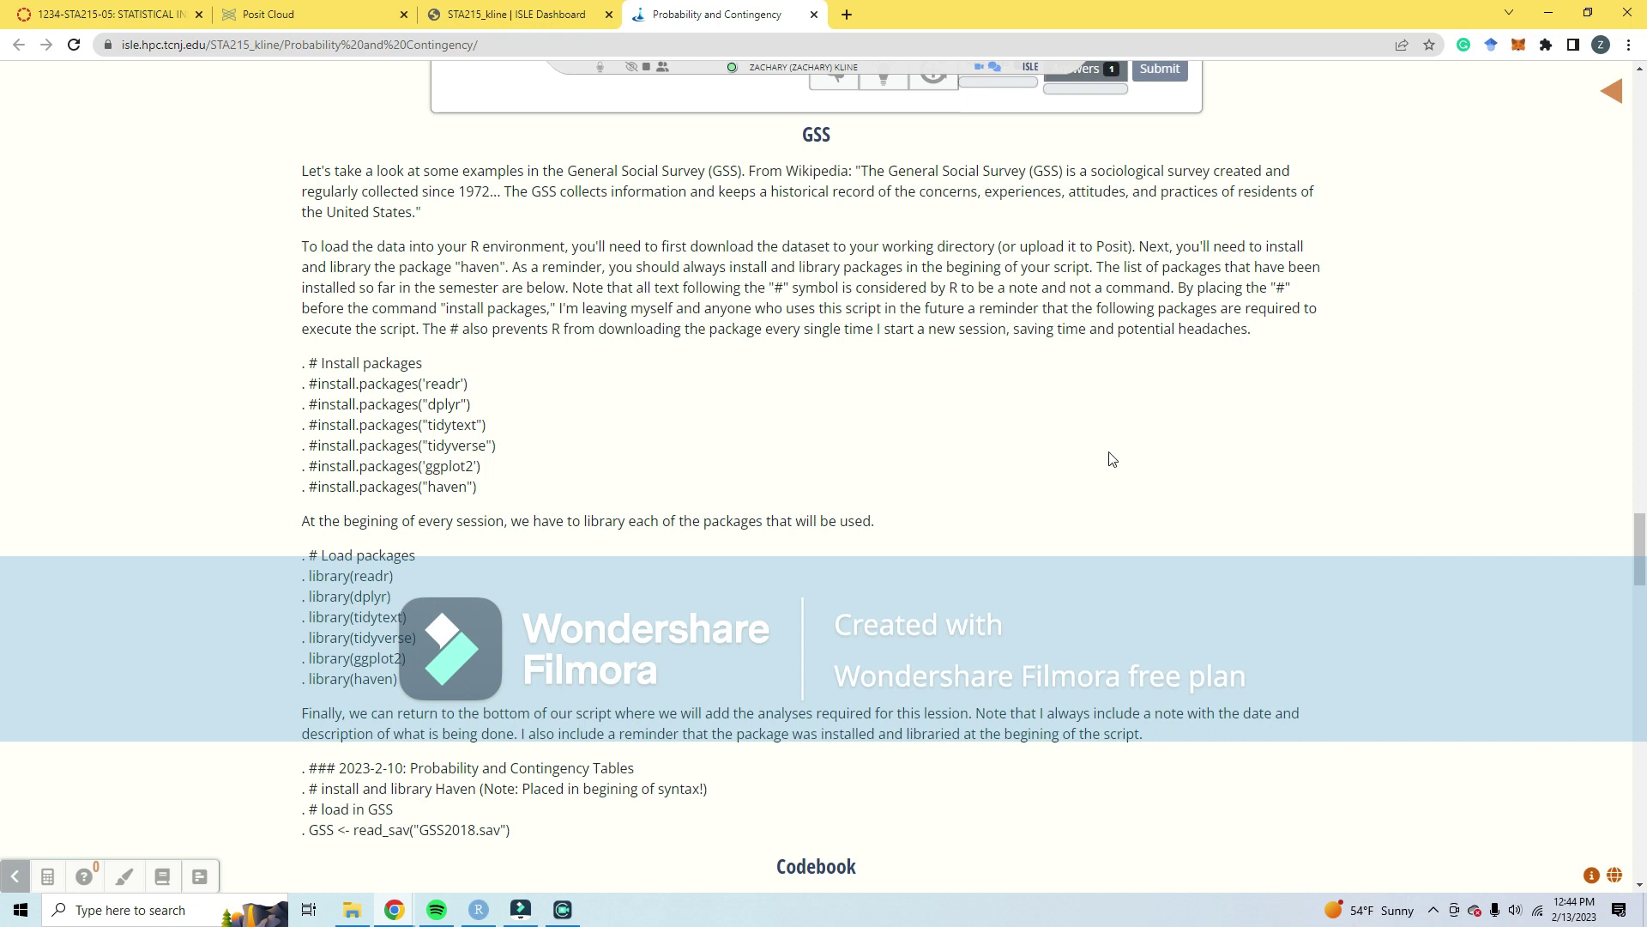
Step: Highlight the lesson's haven install line and check the Posit Cloud script's install and load package lists for haven
{"action": "triple_click", "coordinate": [435, 486]}
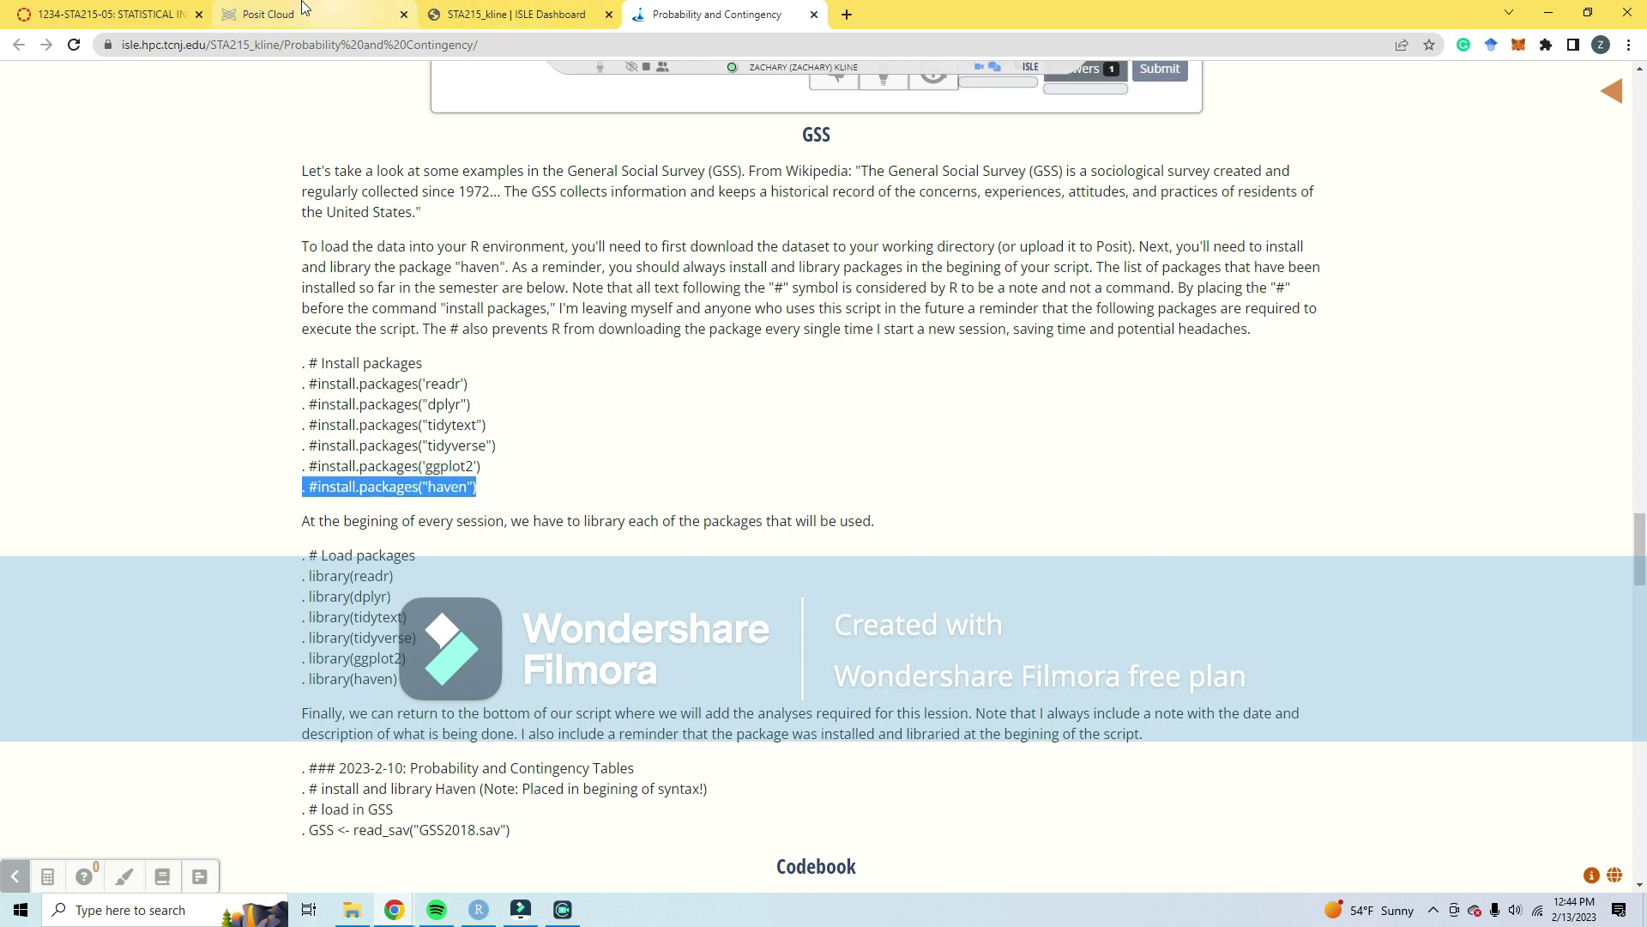
{"action": "left_click", "coordinate": [403, 15]}
{"action": "scroll", "coordinate": [970, 507], "scroll_direction": "up", "scroll_amount": 15}
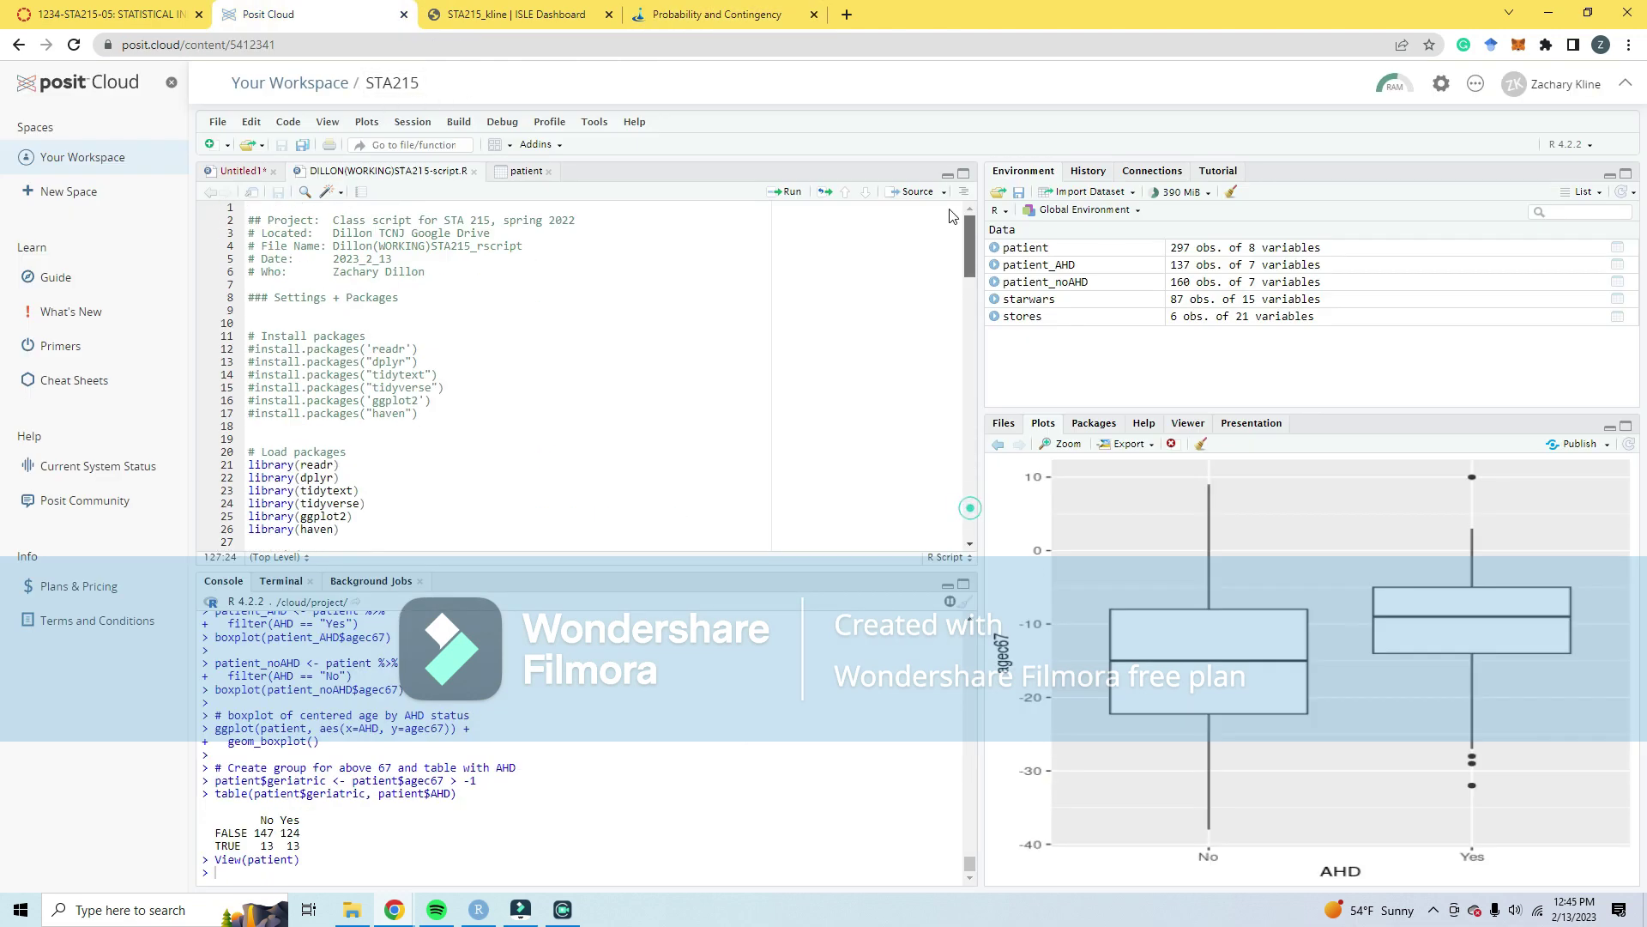
{"action": "scroll", "coordinate": [969, 506], "scroll_direction": "down", "scroll_amount": 2}
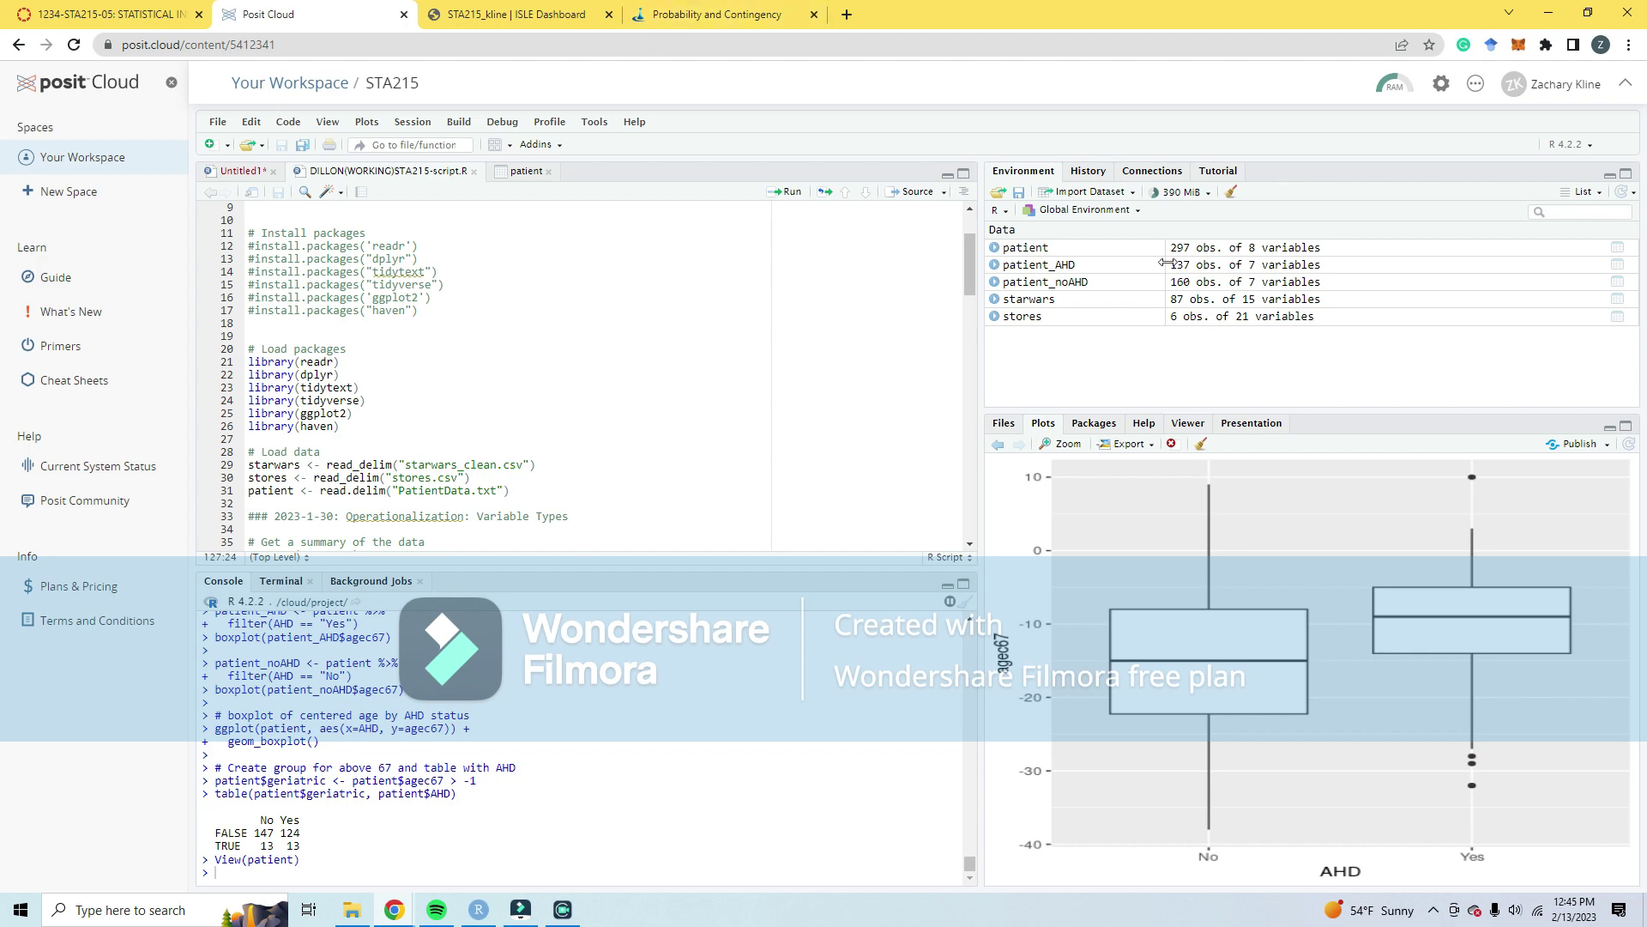
{"action": "scroll", "coordinate": [965, 267], "scroll_direction": "down", "scroll_amount": 14}
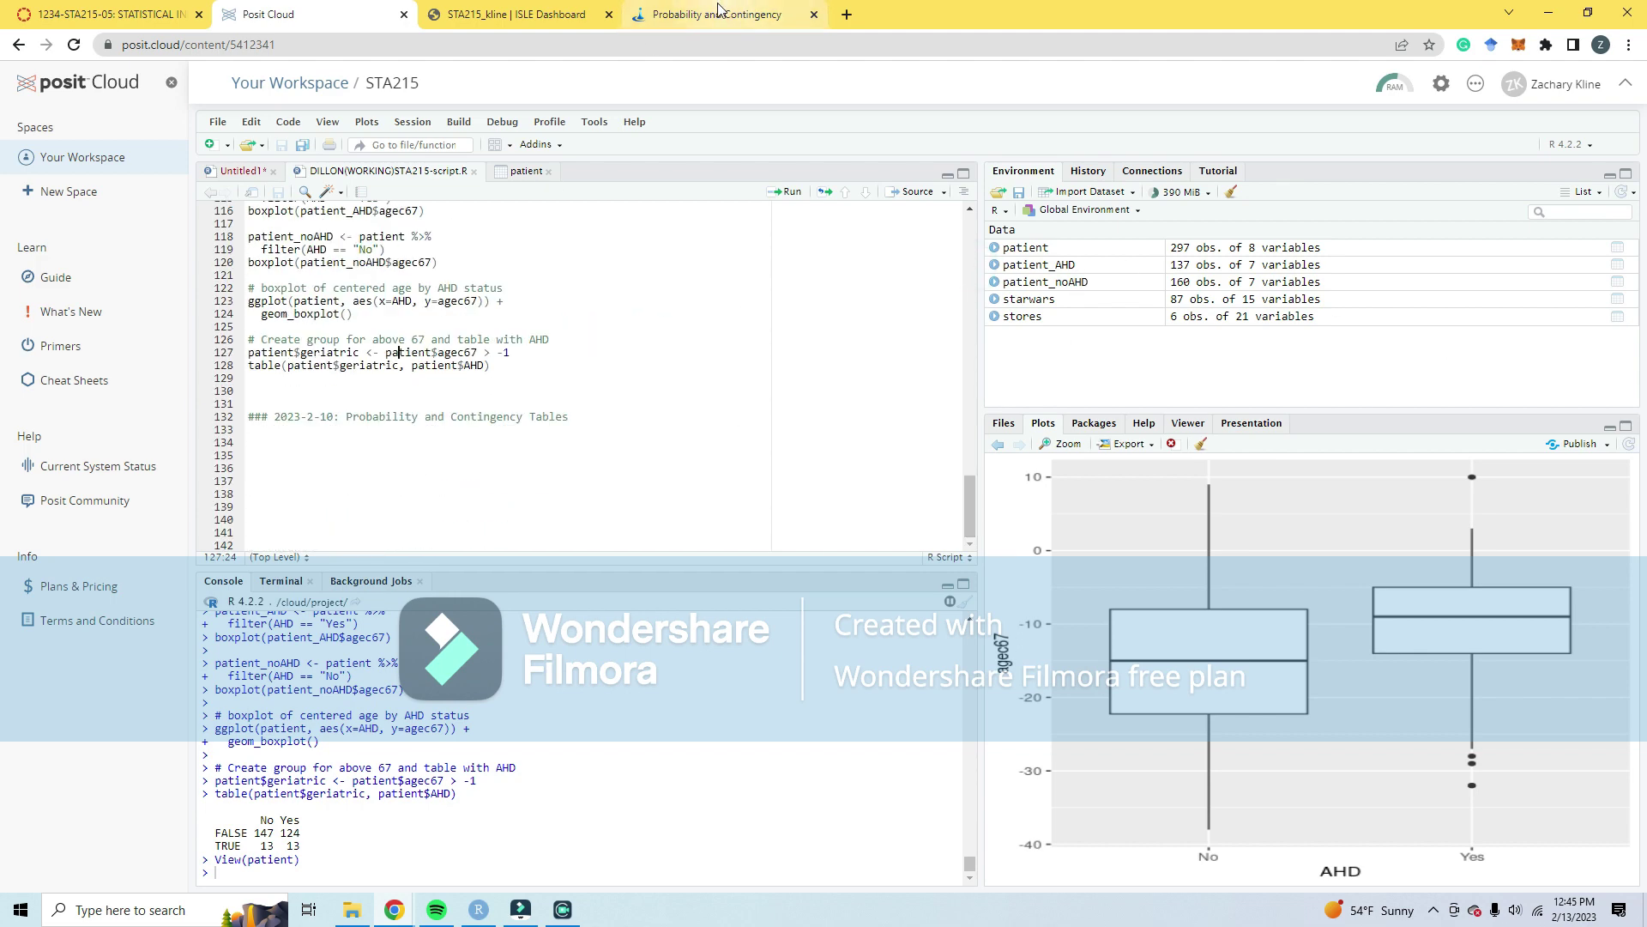
Step: Copy the lesson's four-line 2023-2-10 block ending in GSS <- read_sav("GSS2018.sav") and paste it below the matching heading in the Posit Cloud script
{"action": "left_click", "coordinate": [719, 12]}
{"action": "scroll", "coordinate": [547, 477], "scroll_direction": "down", "scroll_amount": 1}
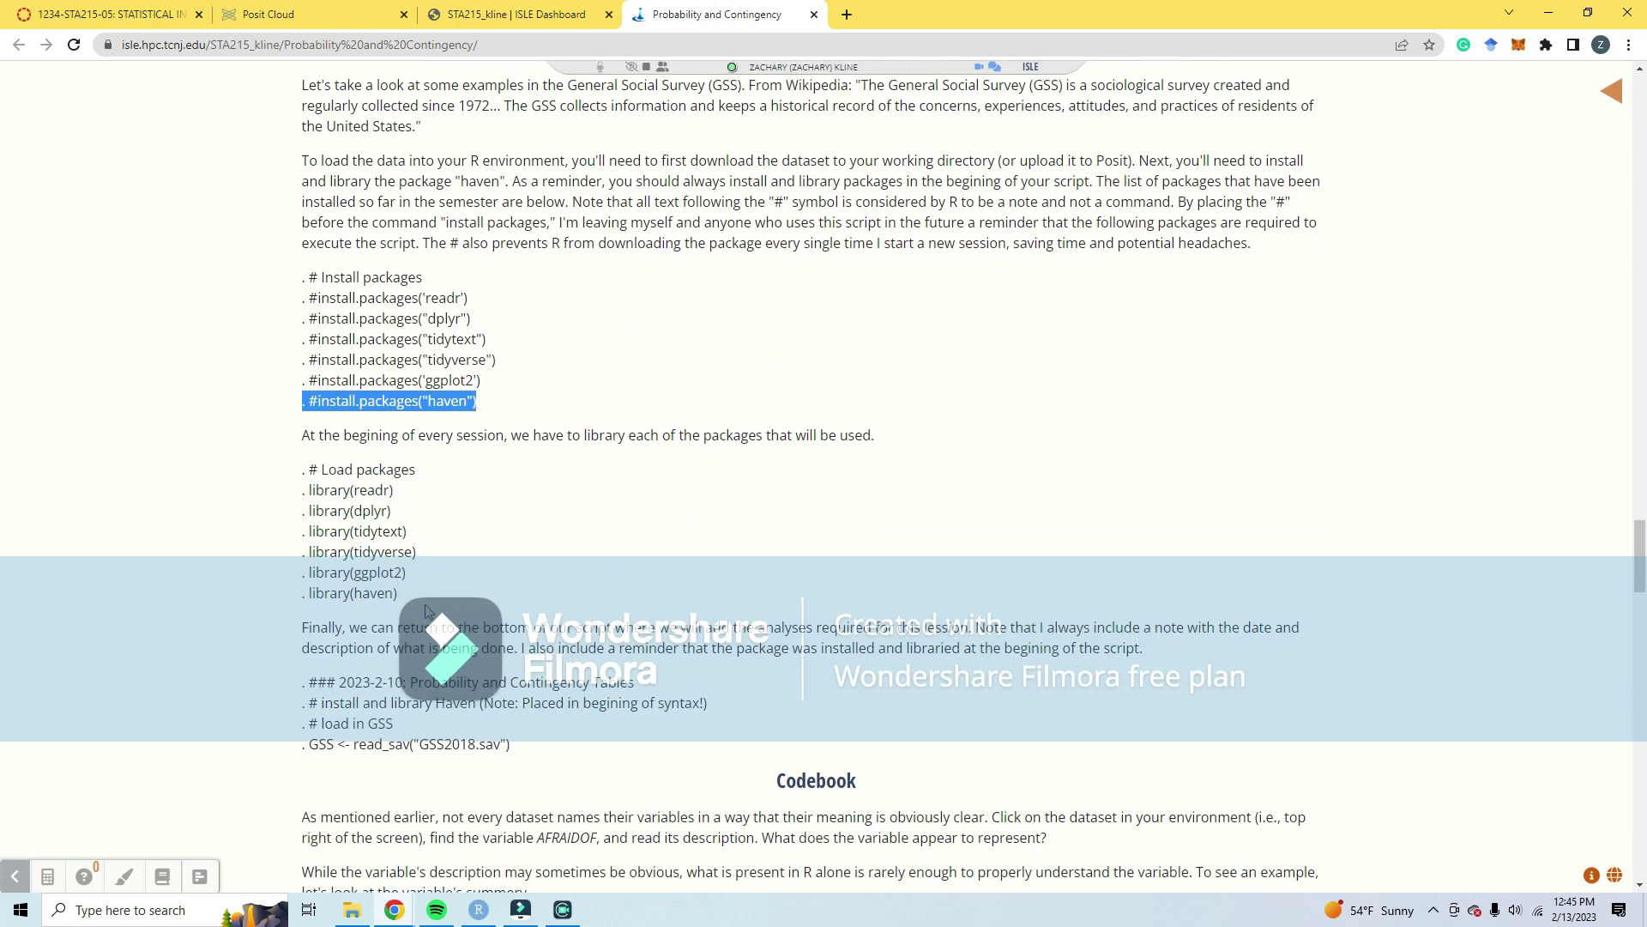
{"action": "scroll", "coordinate": [442, 467], "scroll_direction": "down", "scroll_amount": 3}
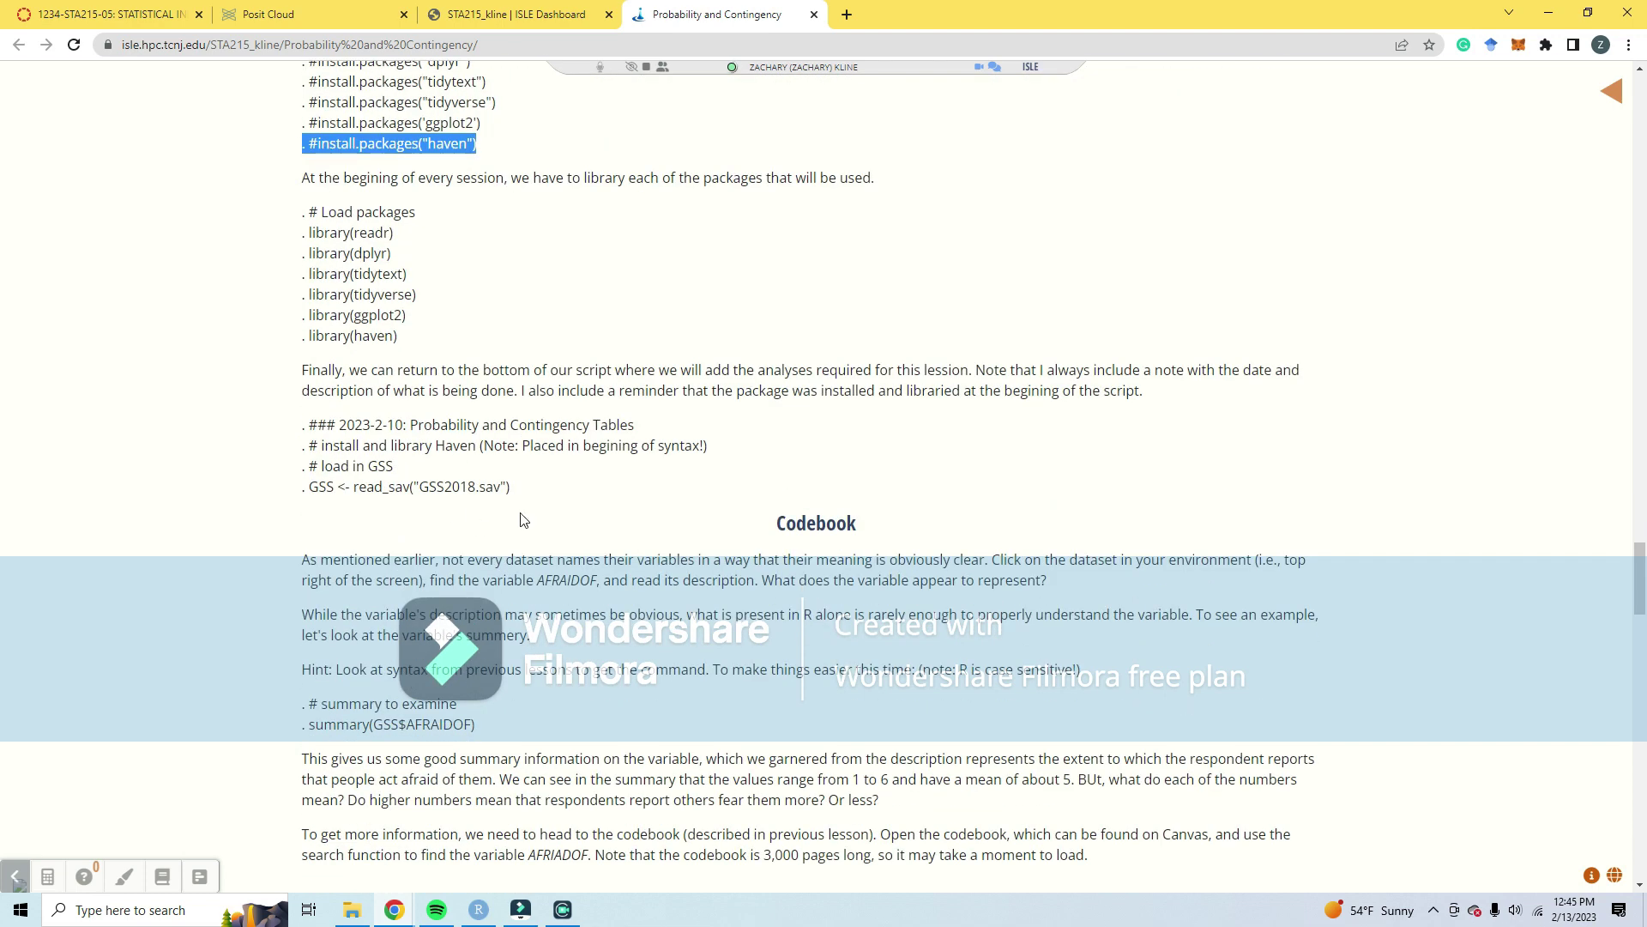
{"action": "left_click_drag", "start_coordinate": [565, 498], "coordinate": [302, 425]}
{"action": "key", "text": "ctrl+c"}
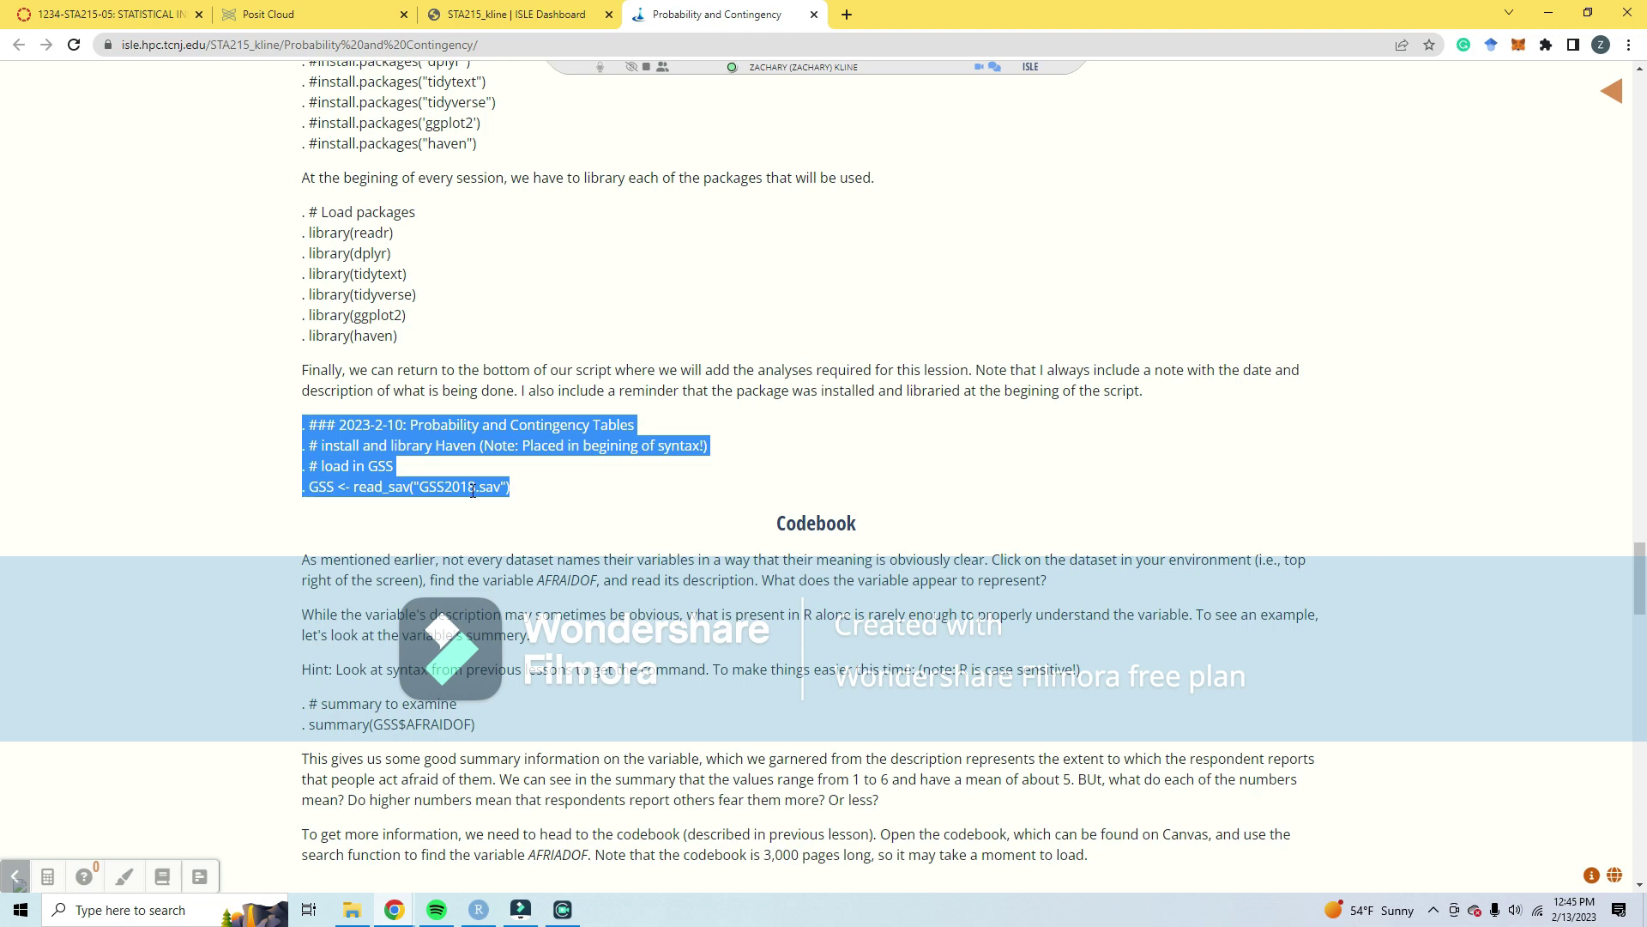
{"action": "left_click", "coordinate": [273, 7]}
{"action": "left_click", "coordinate": [360, 453]}
{"action": "key", "text": "ctrl+v"}
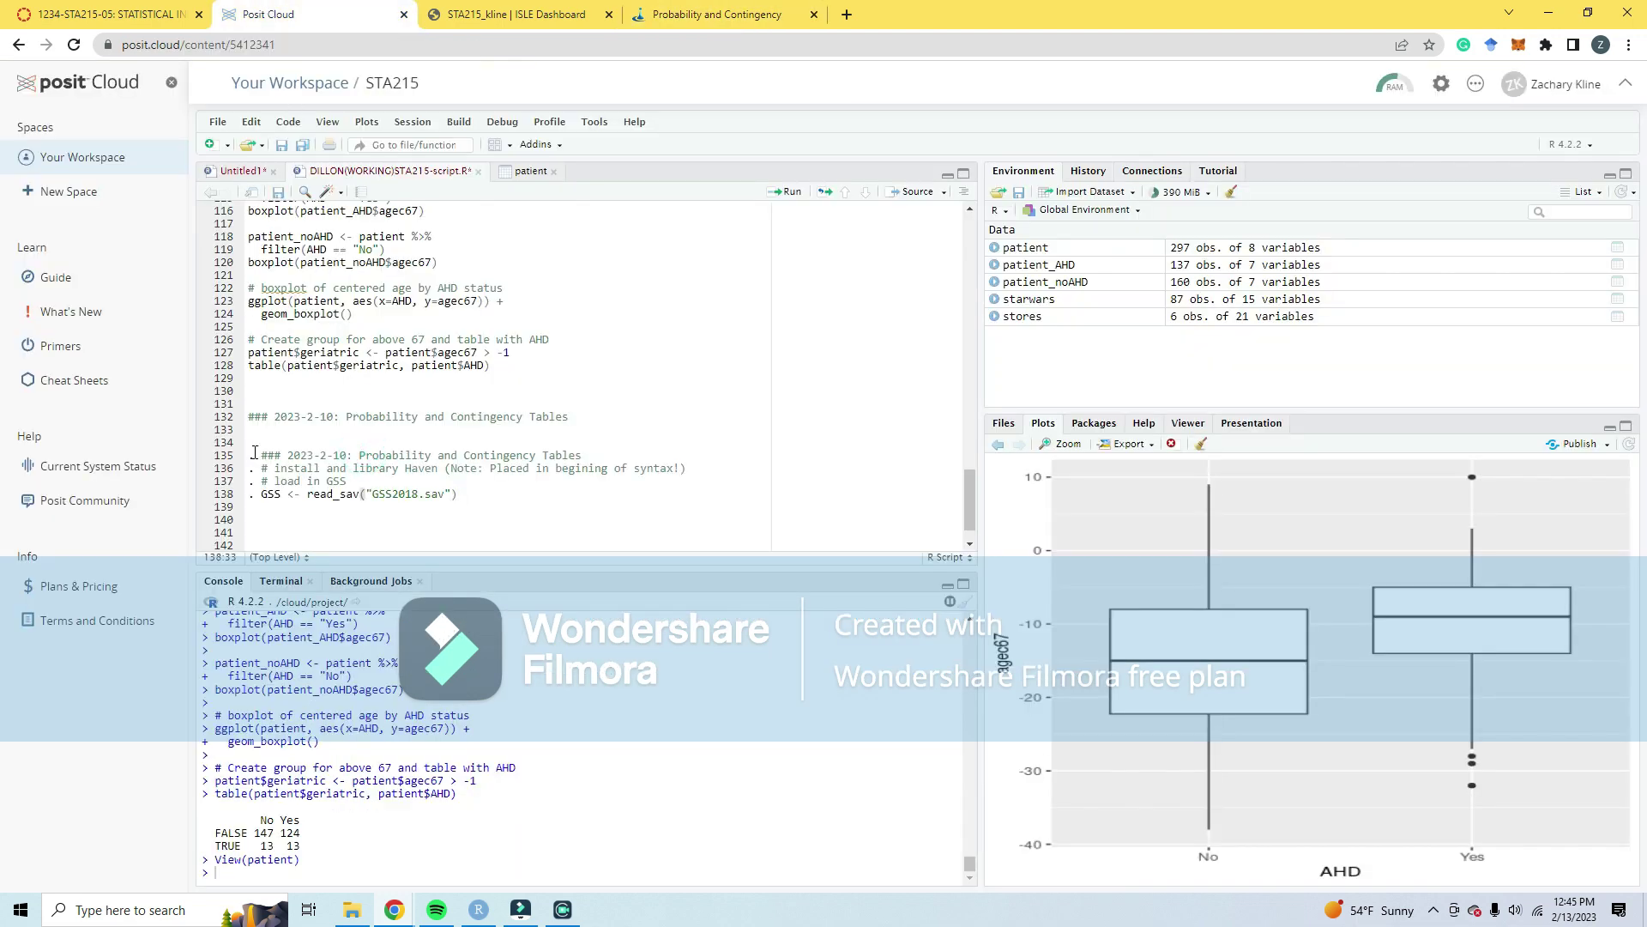
Step: Remove the leading periods and spaces from the four pasted lines and delete the duplicate 2023-2-10 heading above them
{"action": "left_click", "coordinate": [261, 456]}
{"action": "key", "text": "BackSpace"}
{"action": "key", "text": "BackSpace"}
{"action": "left_click", "coordinate": [258, 467]}
{"action": "key", "text": "BackSpace"}
{"action": "key", "text": "BackSpace"}
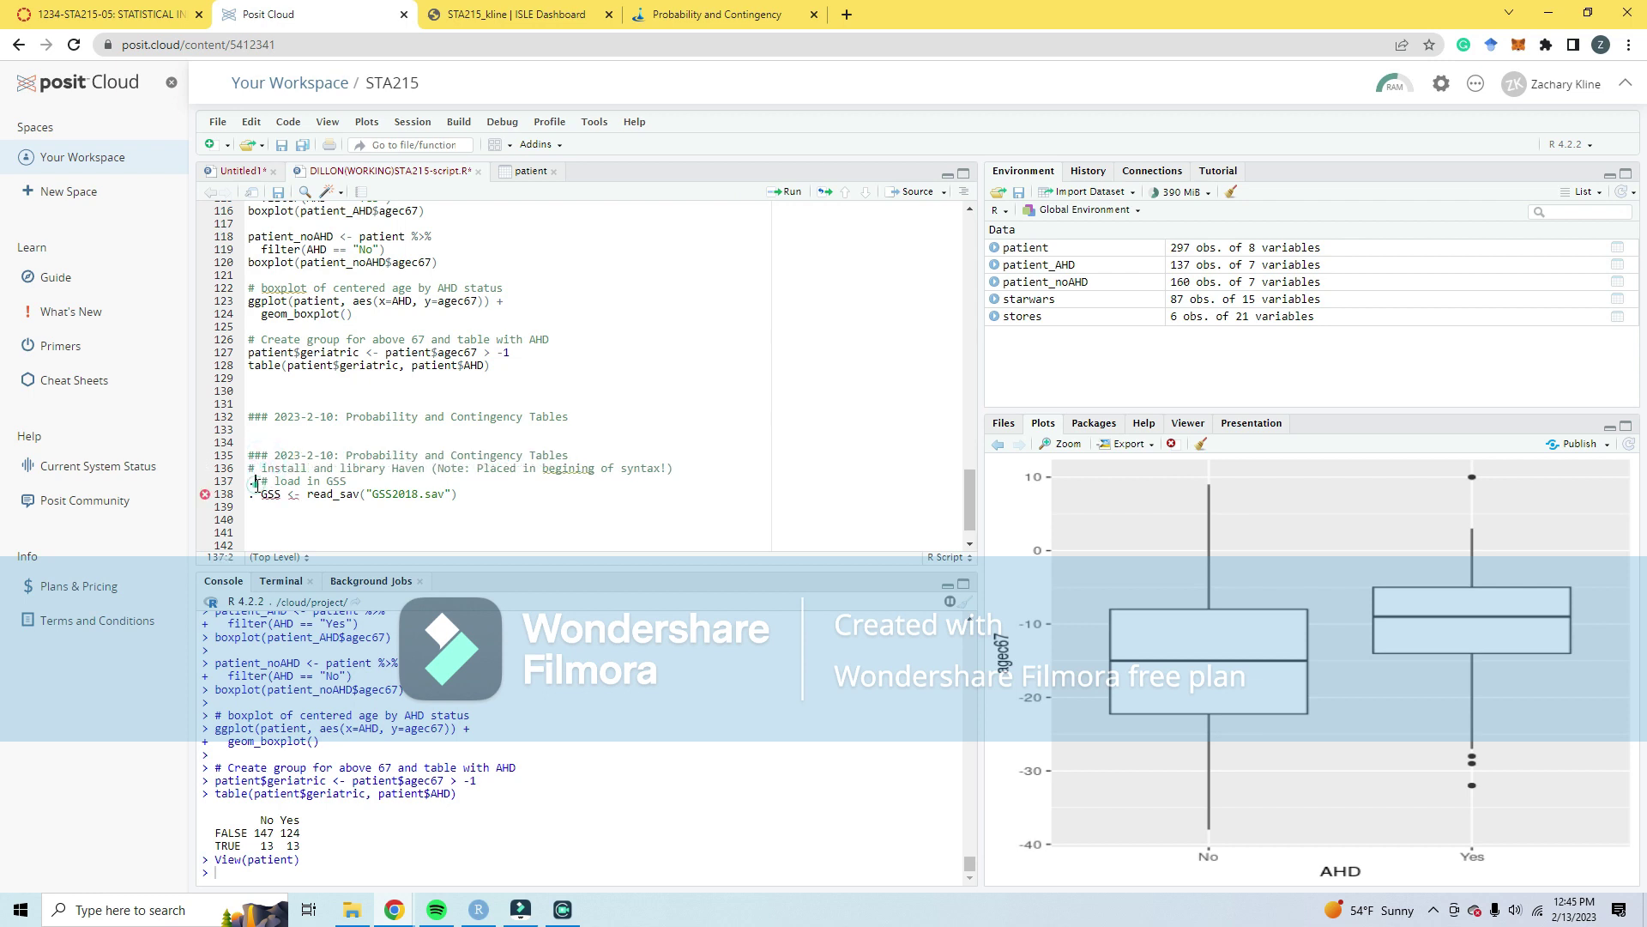
{"action": "left_click", "coordinate": [259, 482]}
{"action": "key", "text": "BackSpace"}
{"action": "key", "text": "BackSpace"}
{"action": "left_click", "coordinate": [260, 495]}
{"action": "key", "text": "BackSpace"}
{"action": "key", "text": "BackSpace"}
{"action": "left_click_drag", "start_coordinate": [298, 435], "coordinate": [246, 402]}
{"action": "key", "text": "BackSpace"}
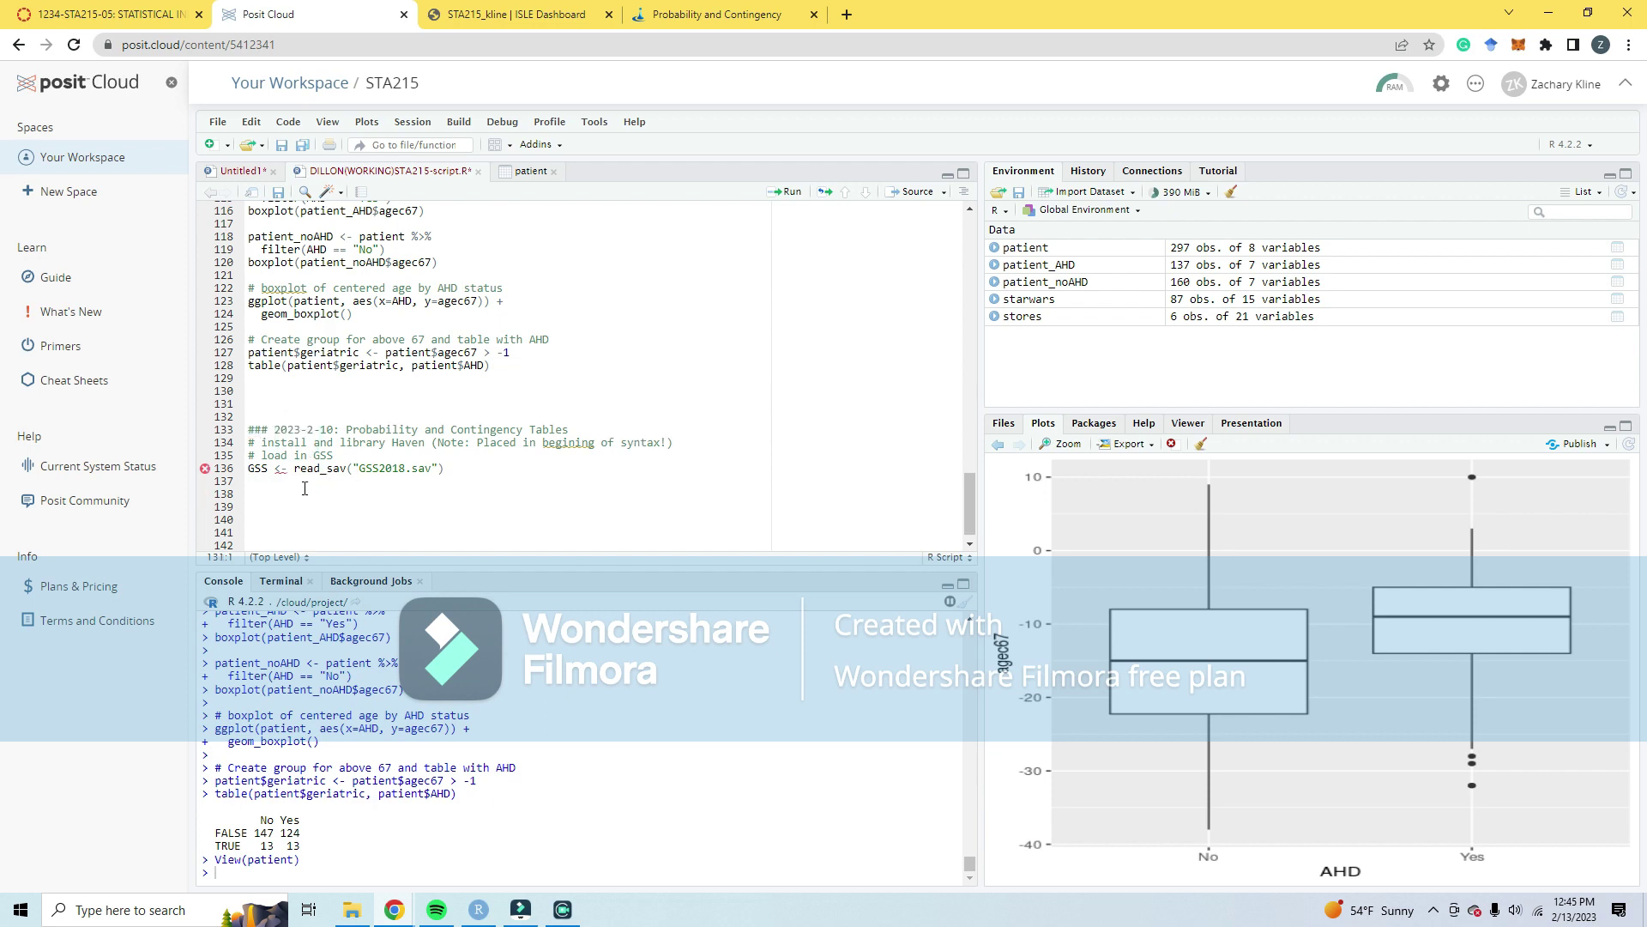
Step: Run the GSS <- read_sav("GSS2018.sav") line to load the GSS dataset
{"action": "left_click", "coordinate": [483, 479]}
{"action": "scroll", "coordinate": [326, 418], "scroll_direction": "down", "scroll_amount": 1}
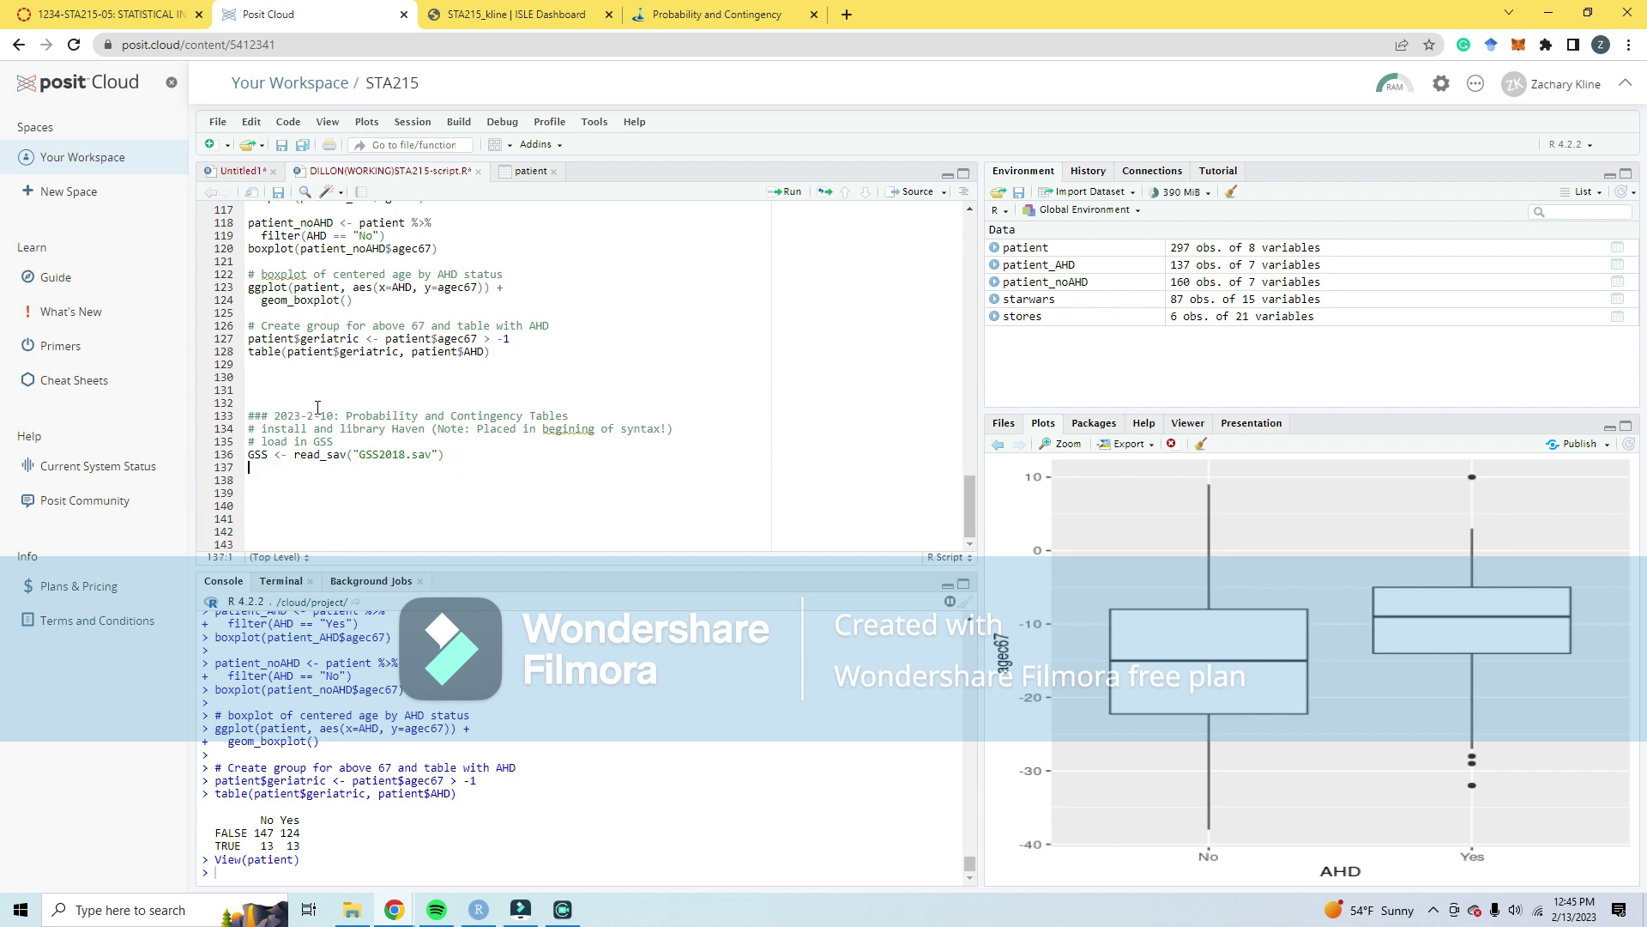
{"action": "triple_click", "coordinate": [335, 460]}
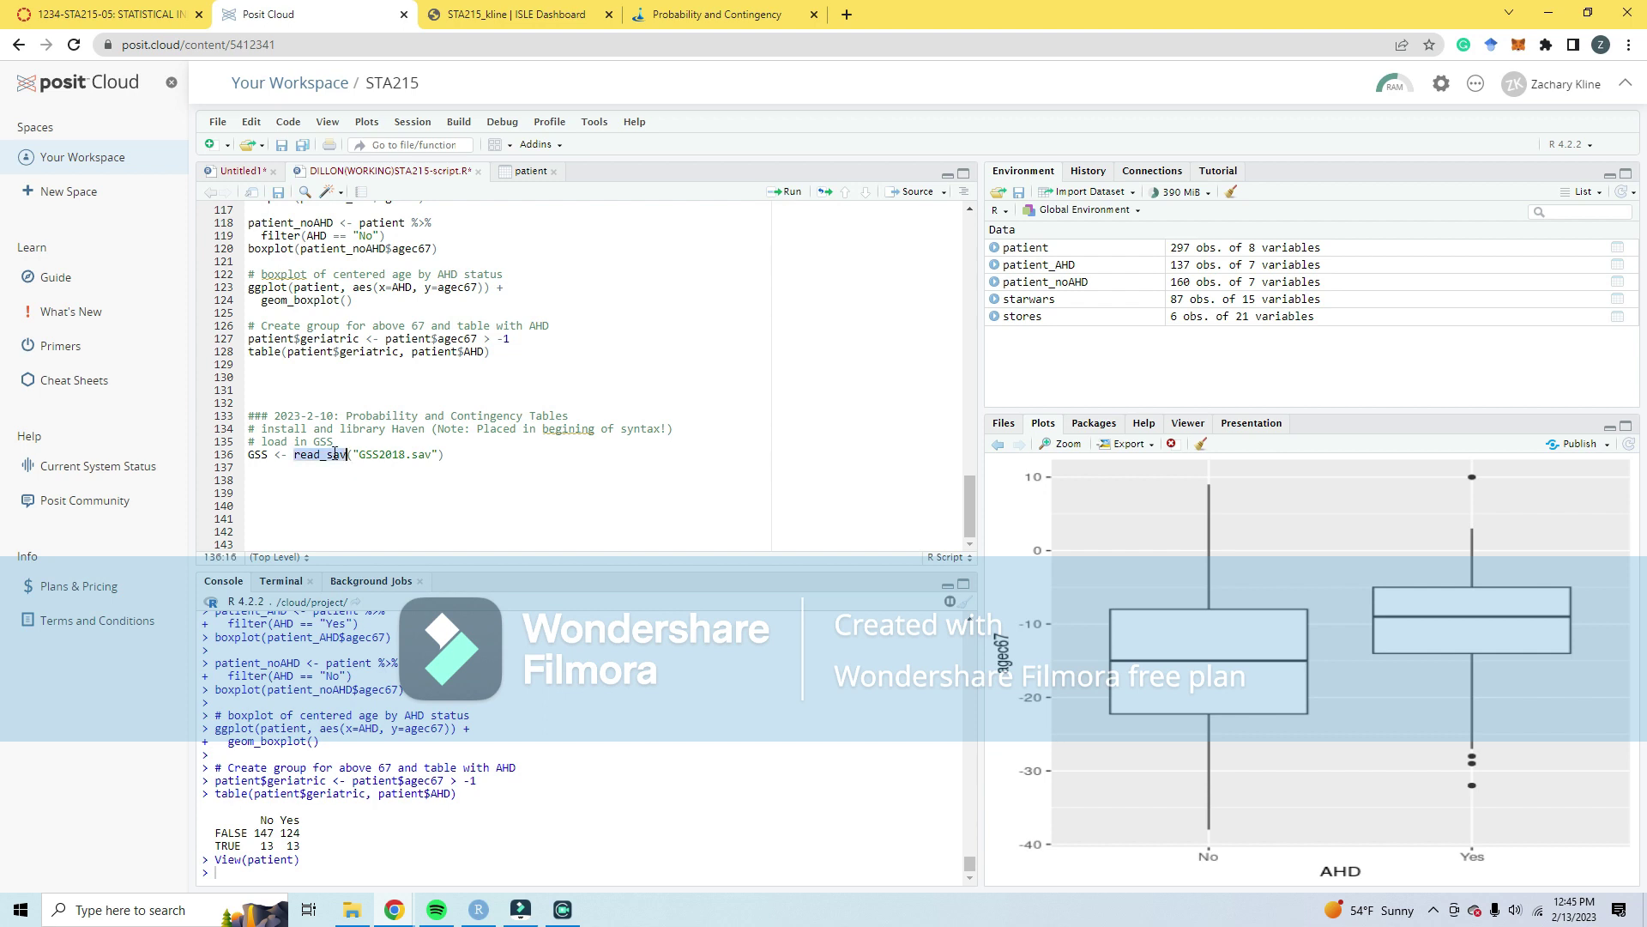
{"action": "left_click", "coordinate": [786, 189]}
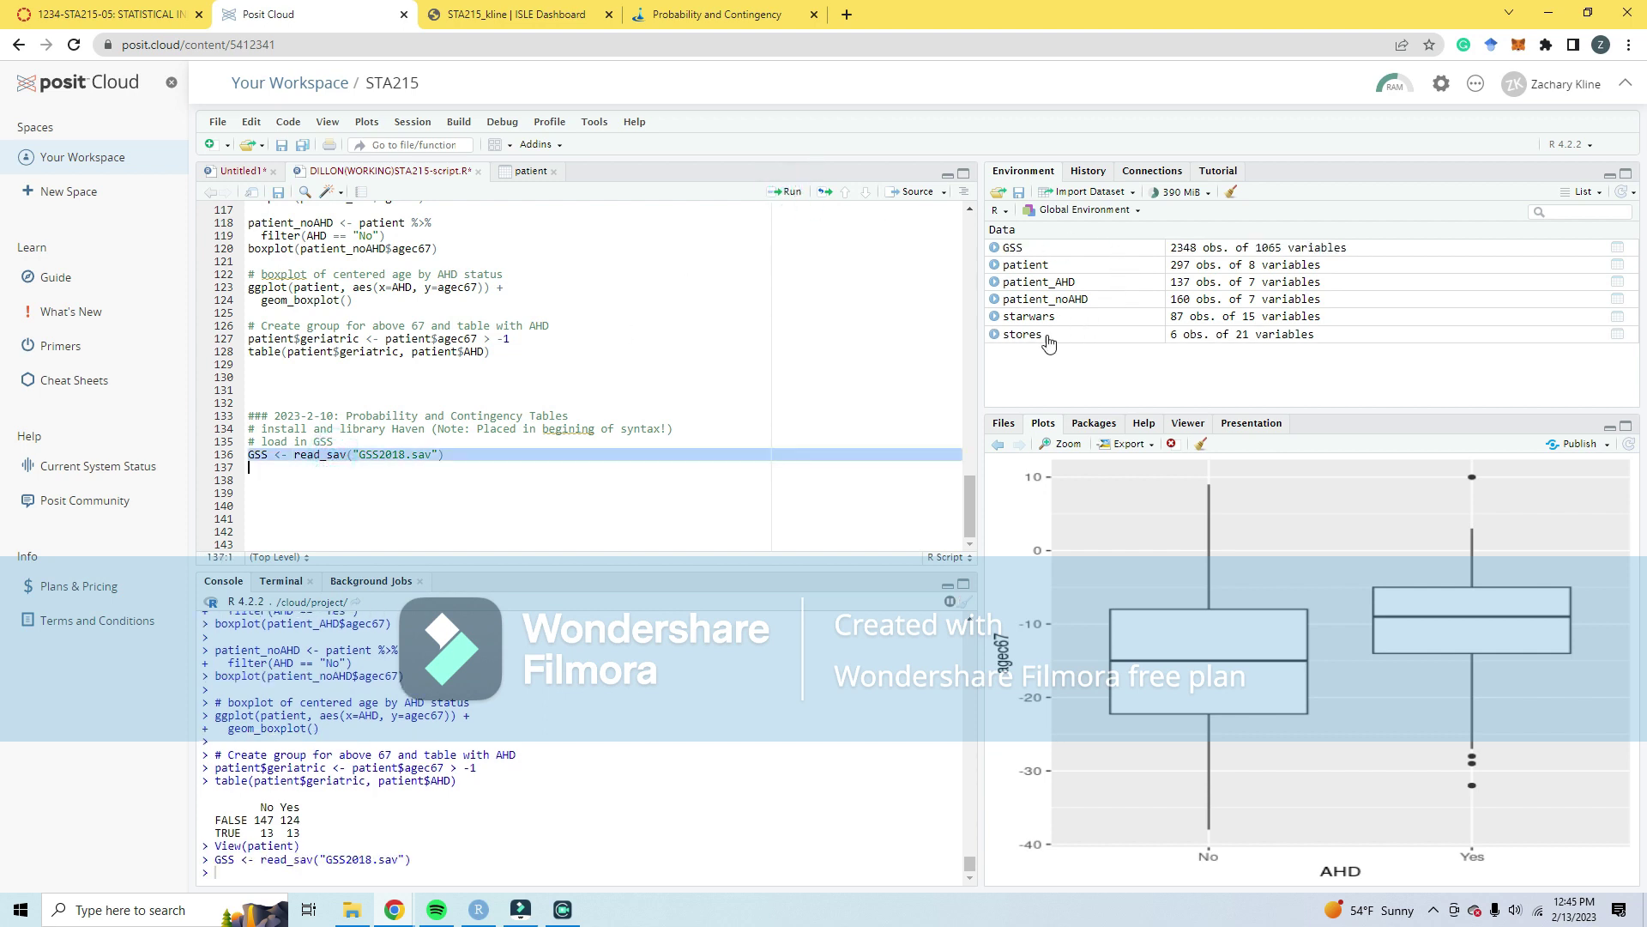
Step: View the GSS data table's variables and descriptions, and return to the blank lines below the script's read_sav line
{"action": "left_click", "coordinate": [1063, 249]}
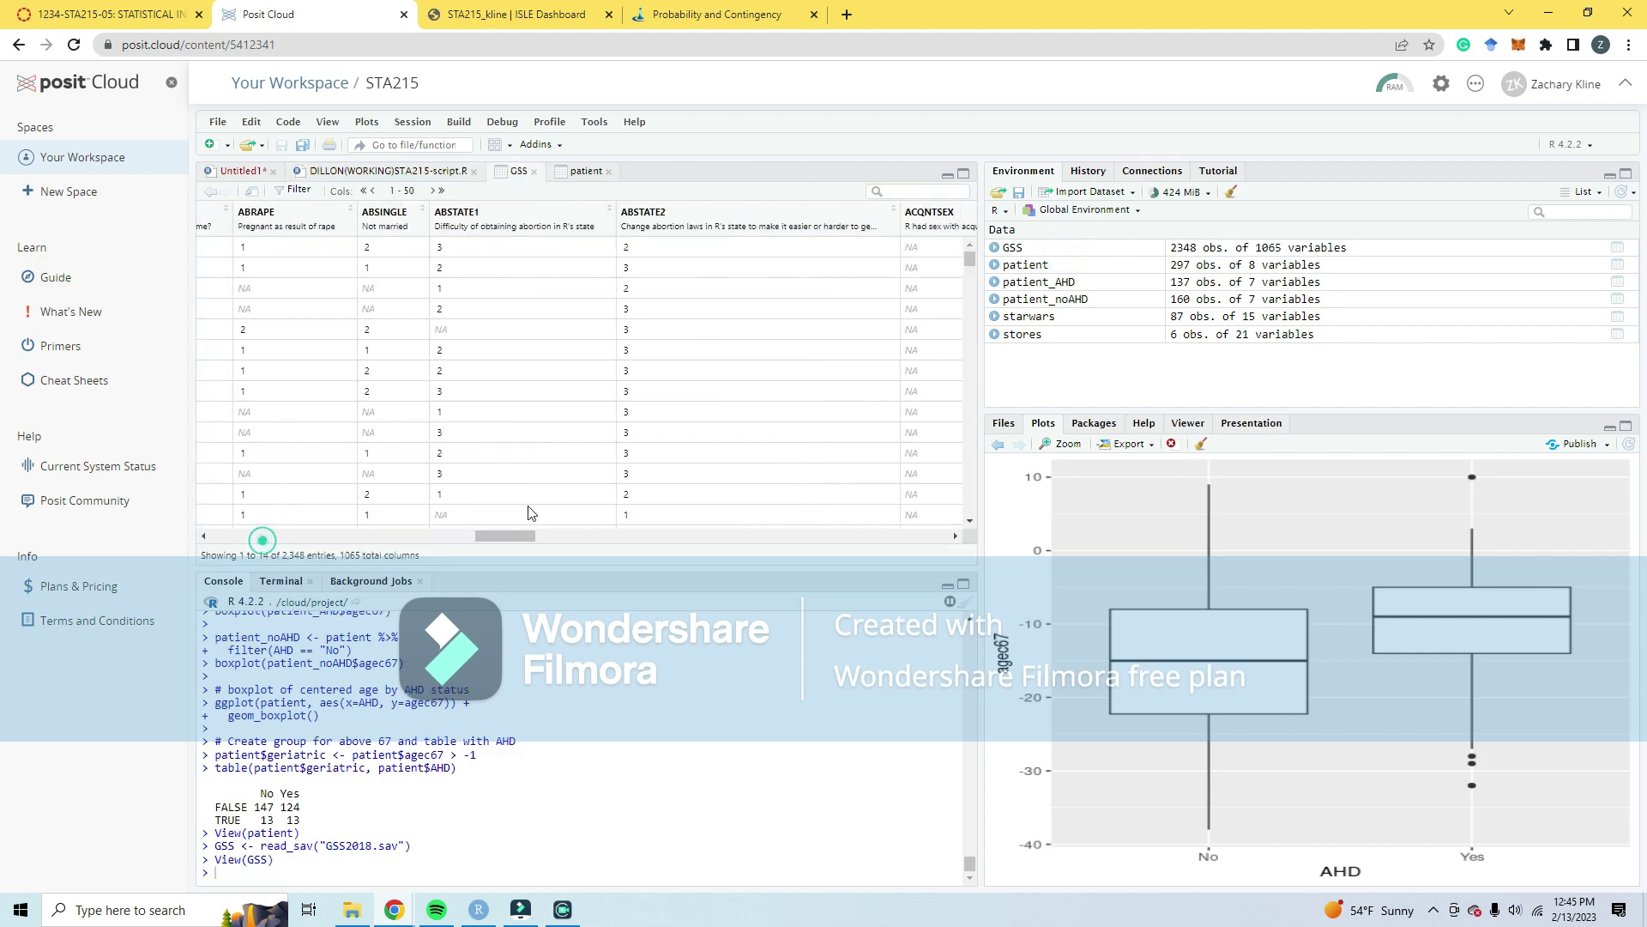
{"action": "left_click", "coordinate": [386, 171]}
{"action": "left_click", "coordinate": [360, 477]}
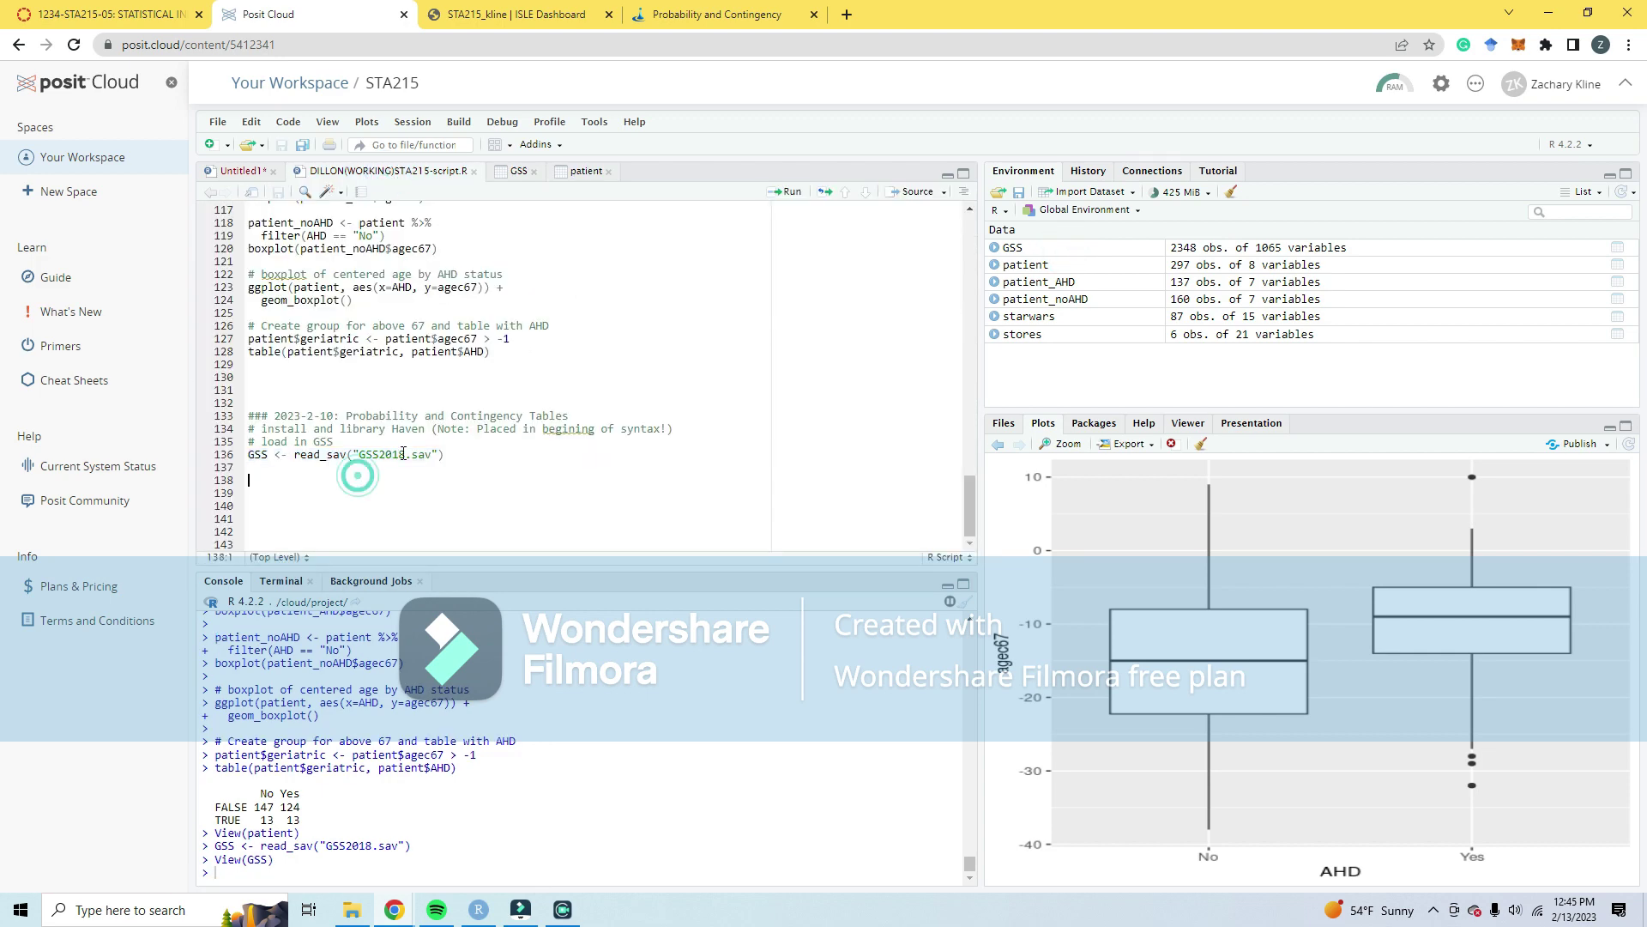
Step: Copy the lesson's two-line "# summary to examine" and summary(GSS$AFRAIDOF) block and paste it below the script's read_sav line
{"action": "left_click", "coordinate": [699, 9]}
{"action": "scroll", "coordinate": [699, 506], "scroll_direction": "down", "scroll_amount": 3}
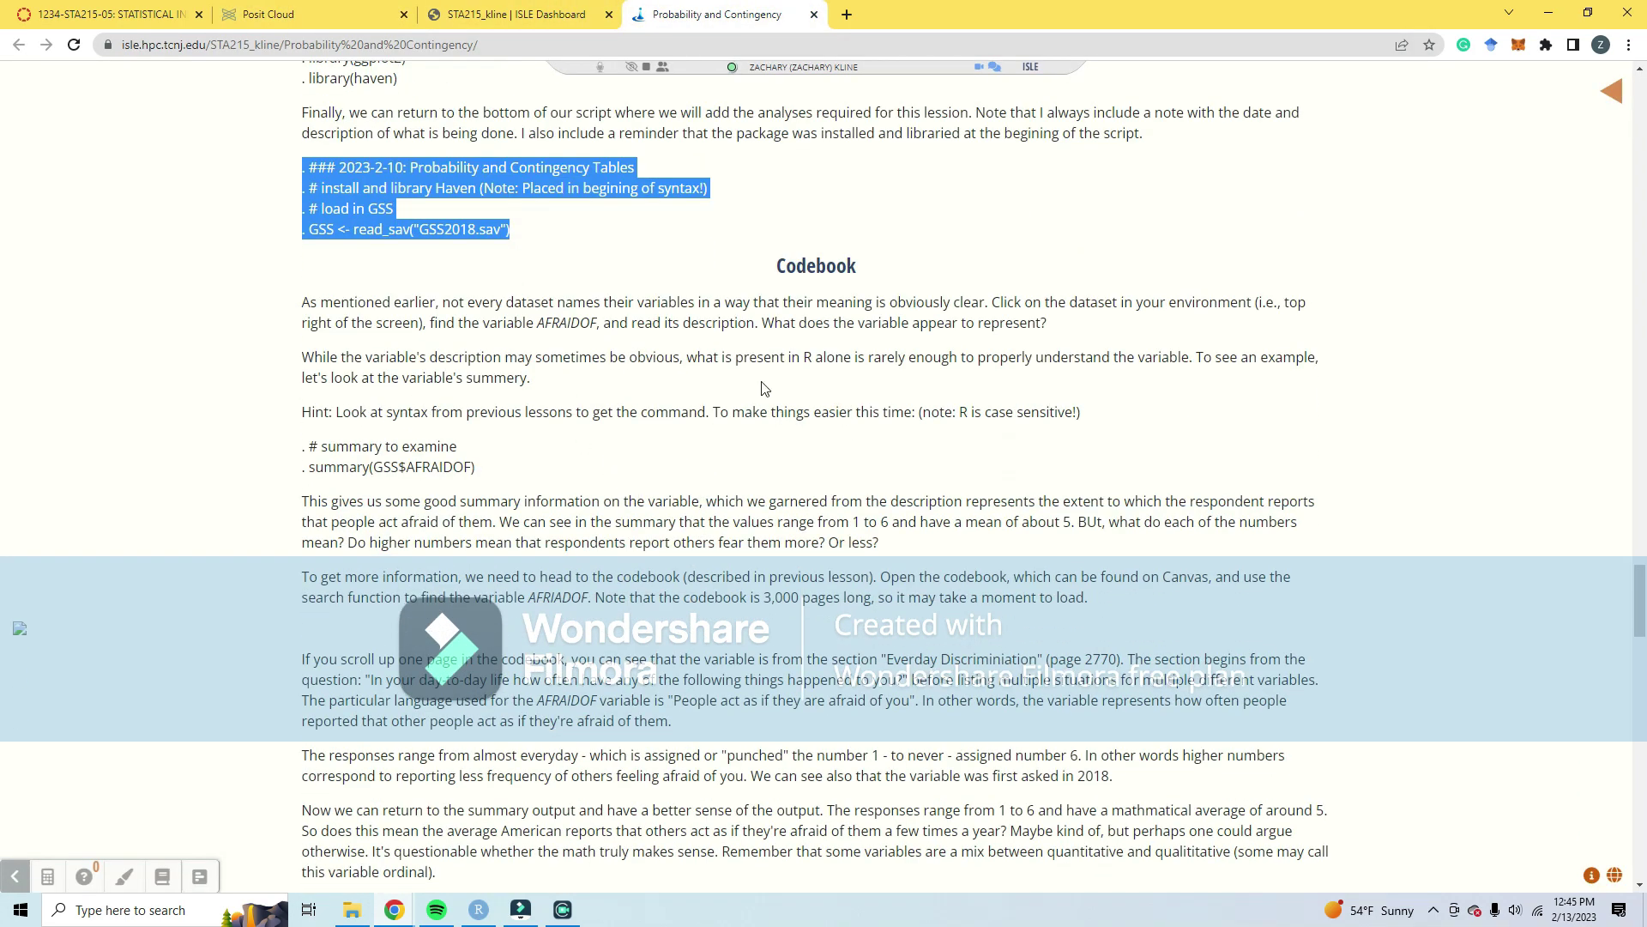
{"action": "left_click_drag", "start_coordinate": [477, 471], "coordinate": [302, 443]}
{"action": "key", "text": "ctrl+c"}
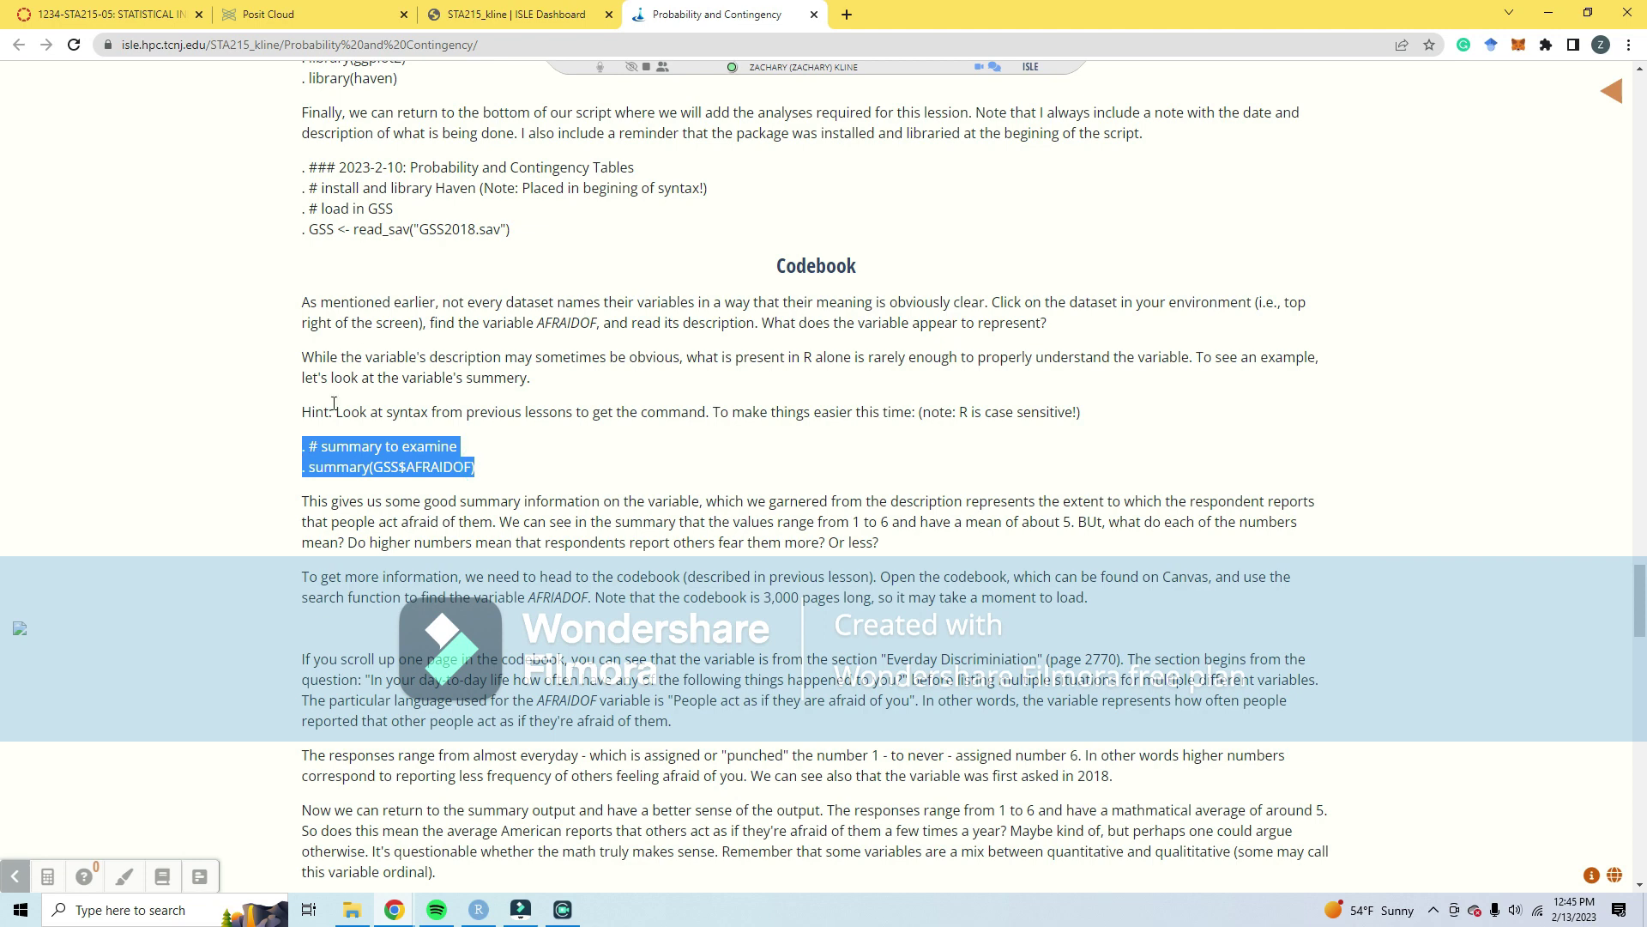
{"action": "left_click", "coordinate": [330, 8]}
{"action": "left_click", "coordinate": [265, 495]}
{"action": "key", "text": "ctrl+v"}
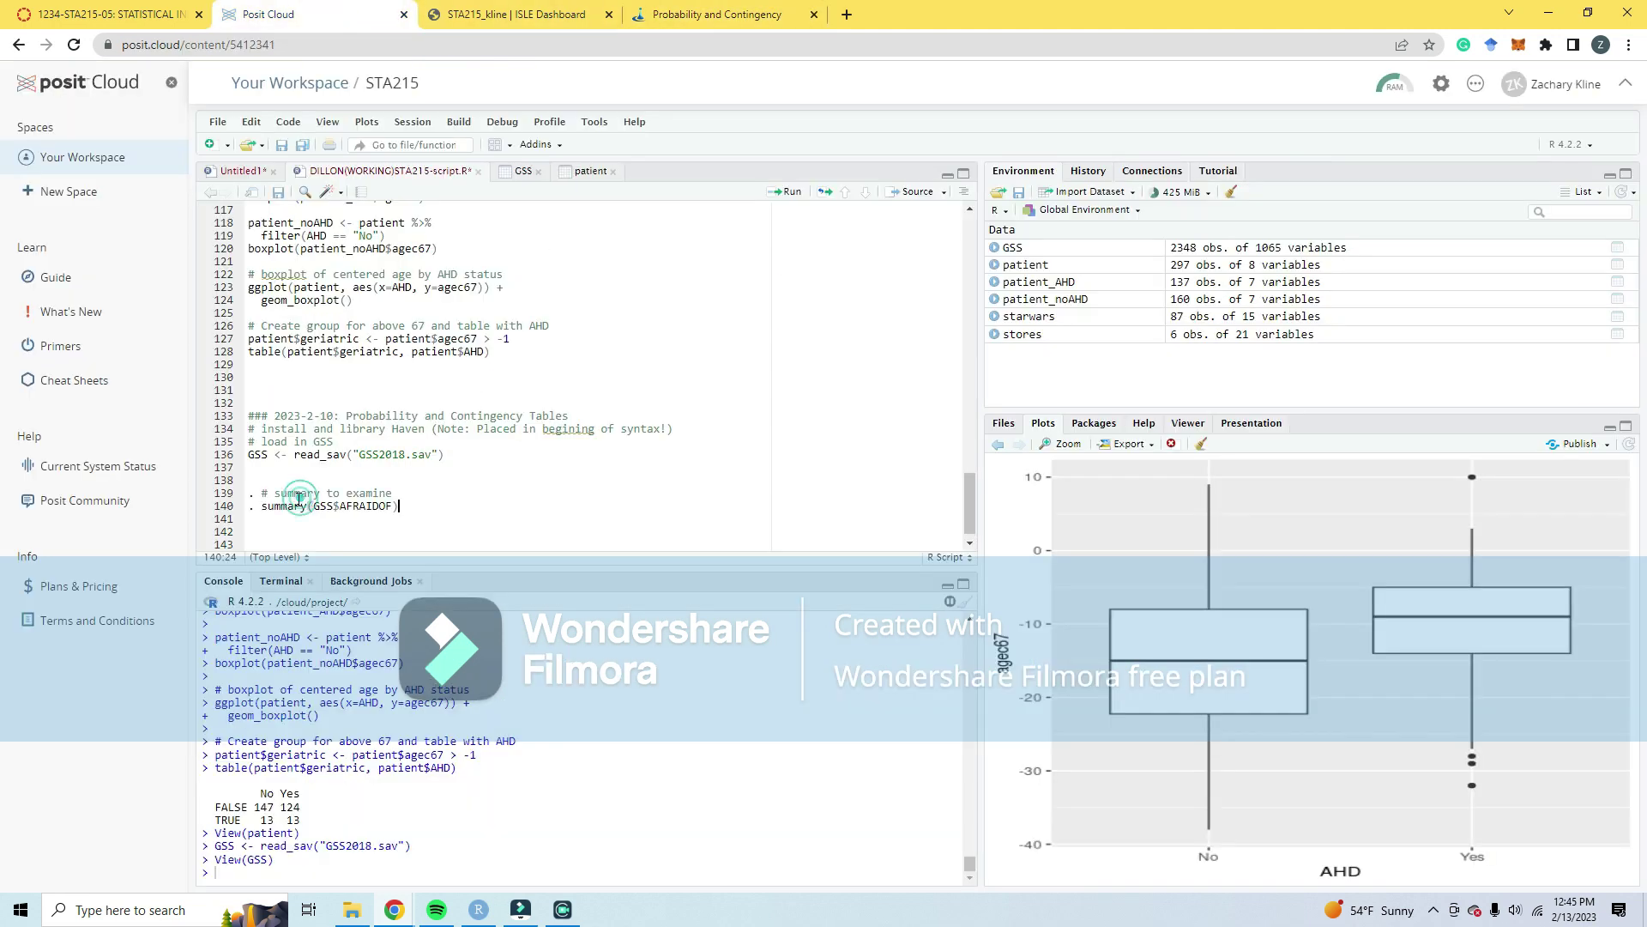
Step: Remove the leading periods and spaces from the pasted comment and summary(GSS$AFRAIDOF) lines
{"action": "left_click", "coordinate": [265, 495]}
{"action": "key", "text": "BackSpace"}
{"action": "key", "text": "BackSpace"}
{"action": "left_click", "coordinate": [262, 506]}
{"action": "key", "text": "BackSpace"}
{"action": "key", "text": "BackSpace"}
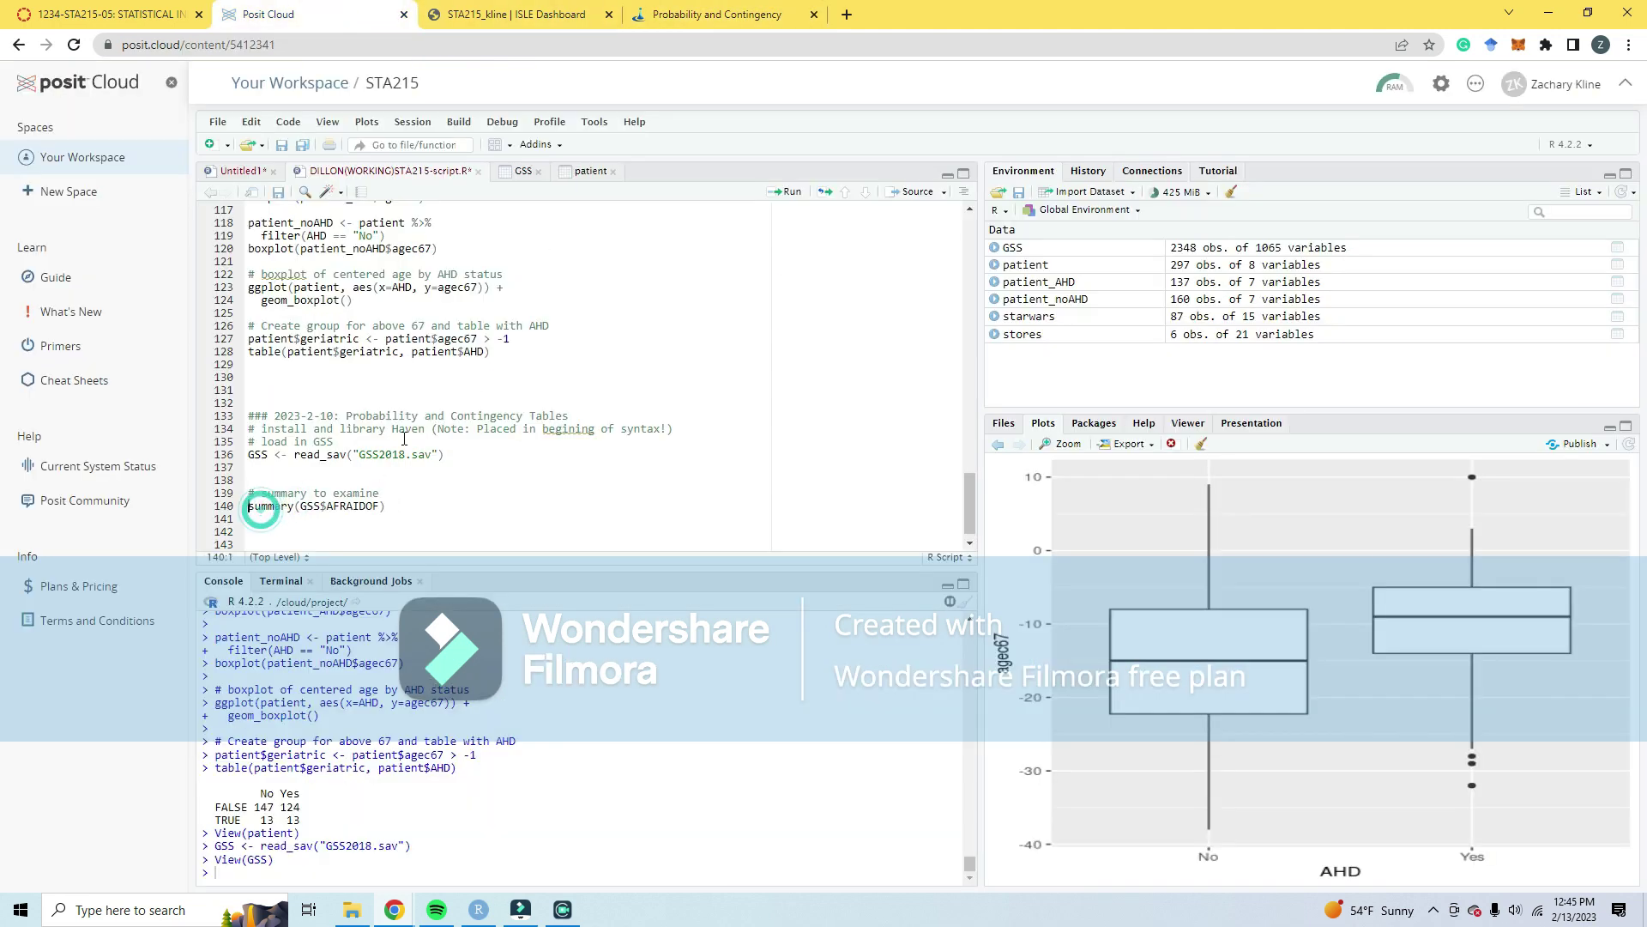
Step: Copy the table(GSS$AFRAIDOF) line from the lesson's Codebook section and paste it below the script's summary line
{"action": "left_click", "coordinate": [661, 14]}
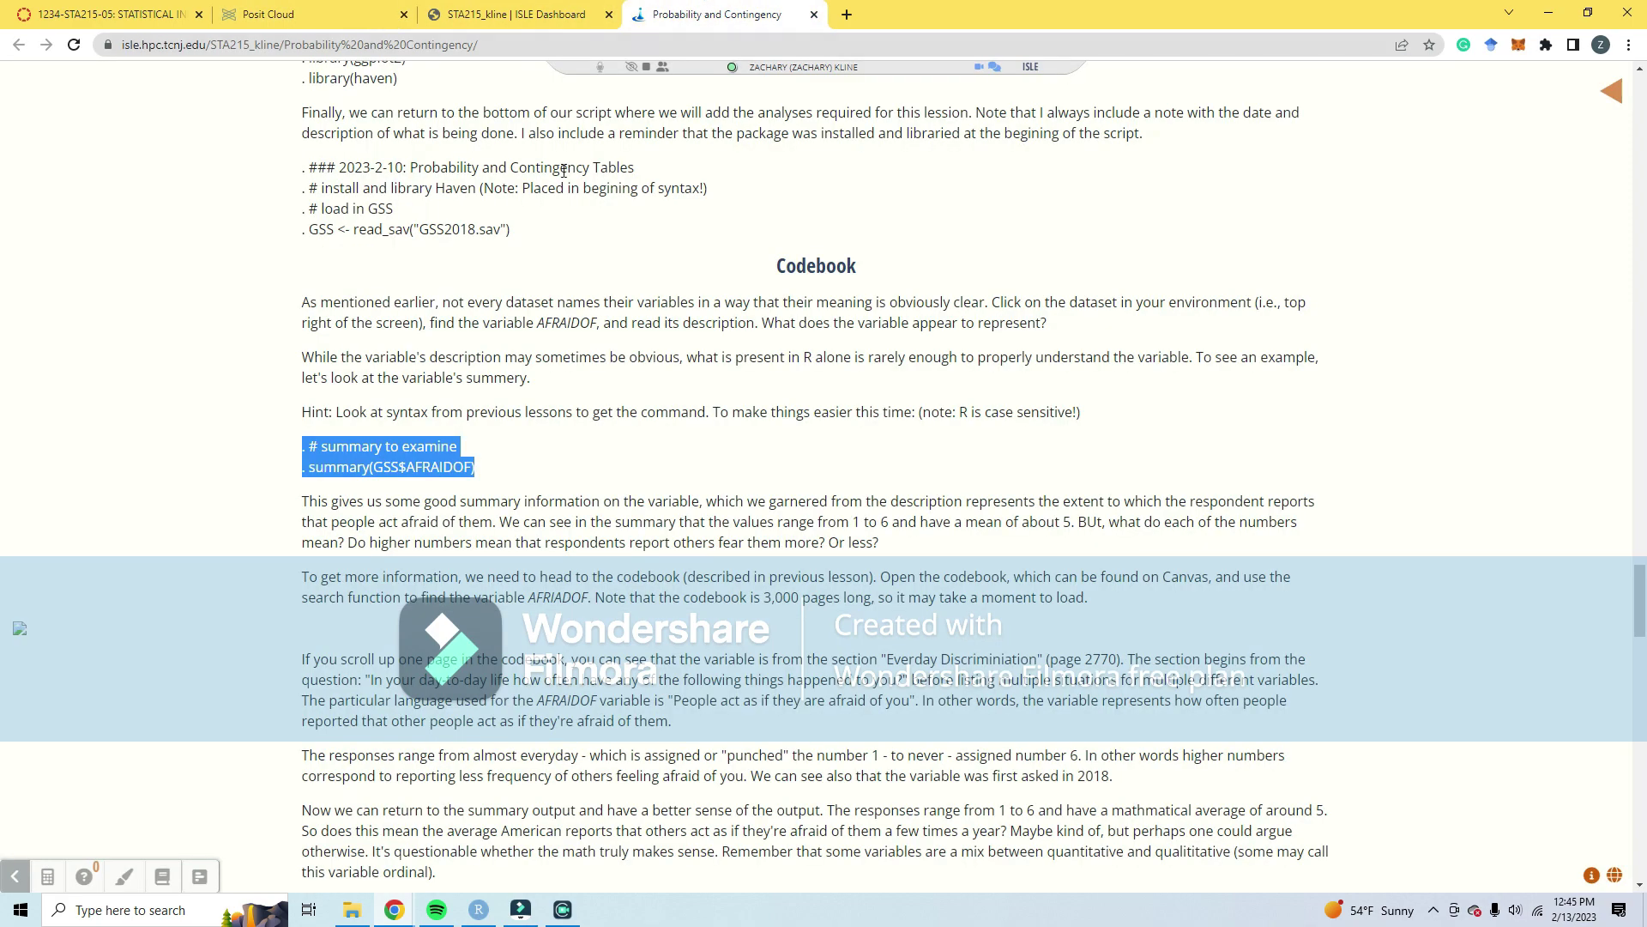
{"action": "left_click_drag", "start_coordinate": [512, 592], "coordinate": [302, 597]}
{"action": "key", "text": "ctrl+c"}
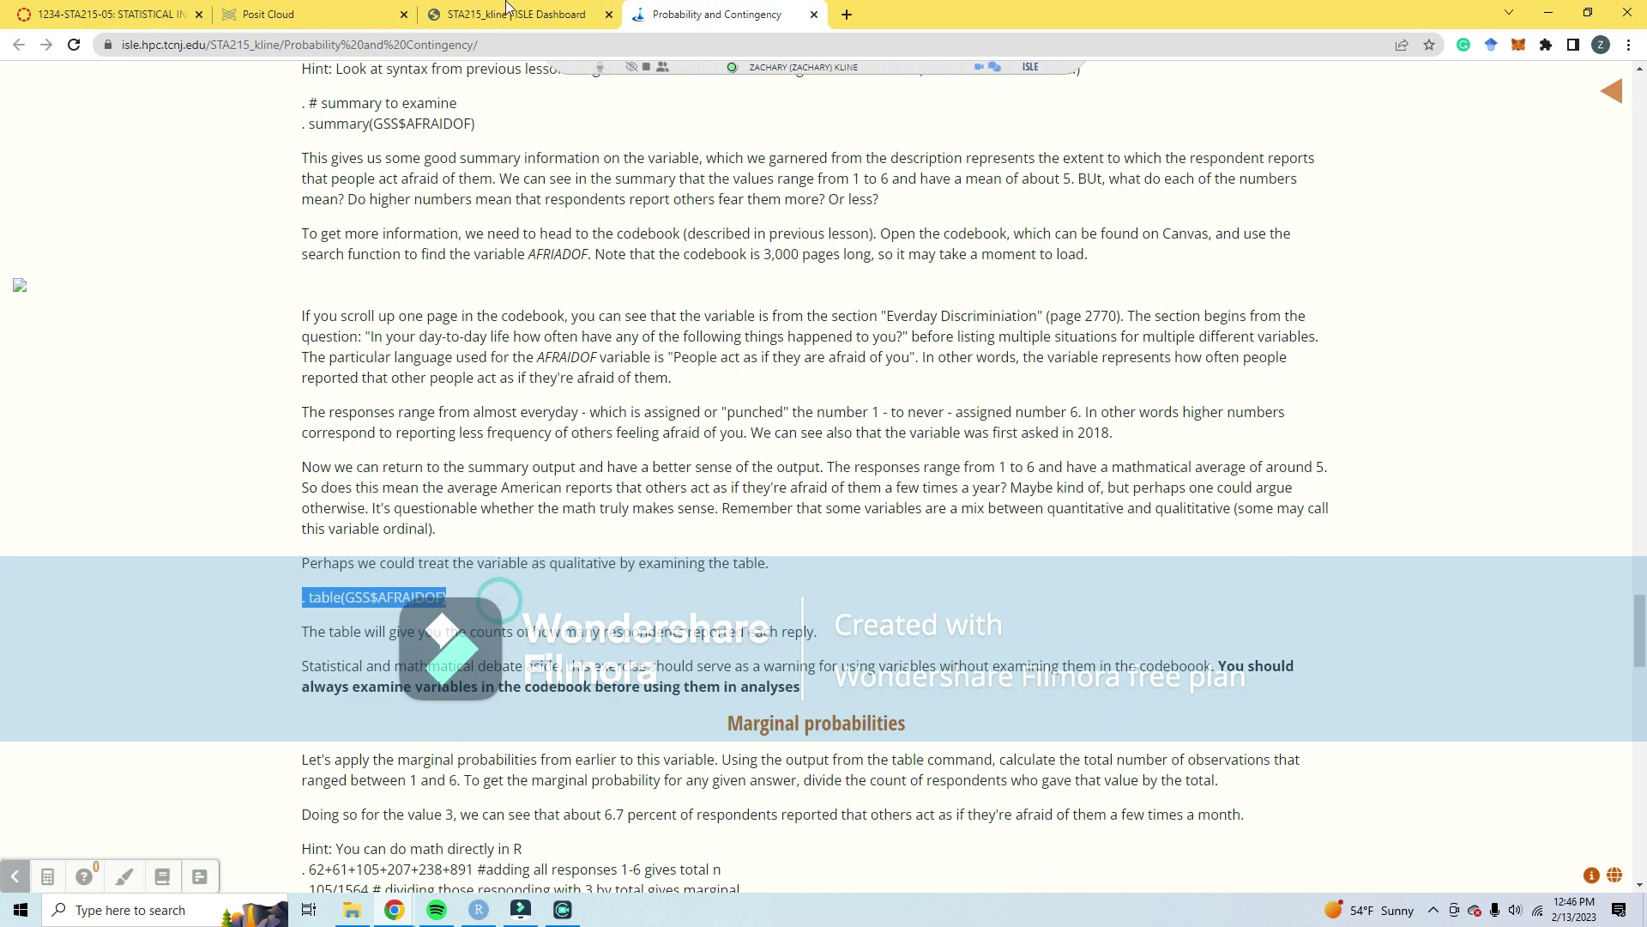
{"action": "left_click", "coordinate": [269, 13]}
{"action": "left_click", "coordinate": [366, 534]}
{"action": "key", "text": "ctrl+v"}
Step: Copy the lesson's two marginal probability lines, 62+61+105+207+238+891 and 105/1564 with their comments, and paste them below the script's AFRAIDOF table line
{"action": "left_click", "coordinate": [716, 14]}
{"action": "scroll", "coordinate": [537, 603], "scroll_direction": "down", "scroll_amount": 1}
{"action": "scroll", "coordinate": [559, 571], "scroll_direction": "down", "scroll_amount": 3}
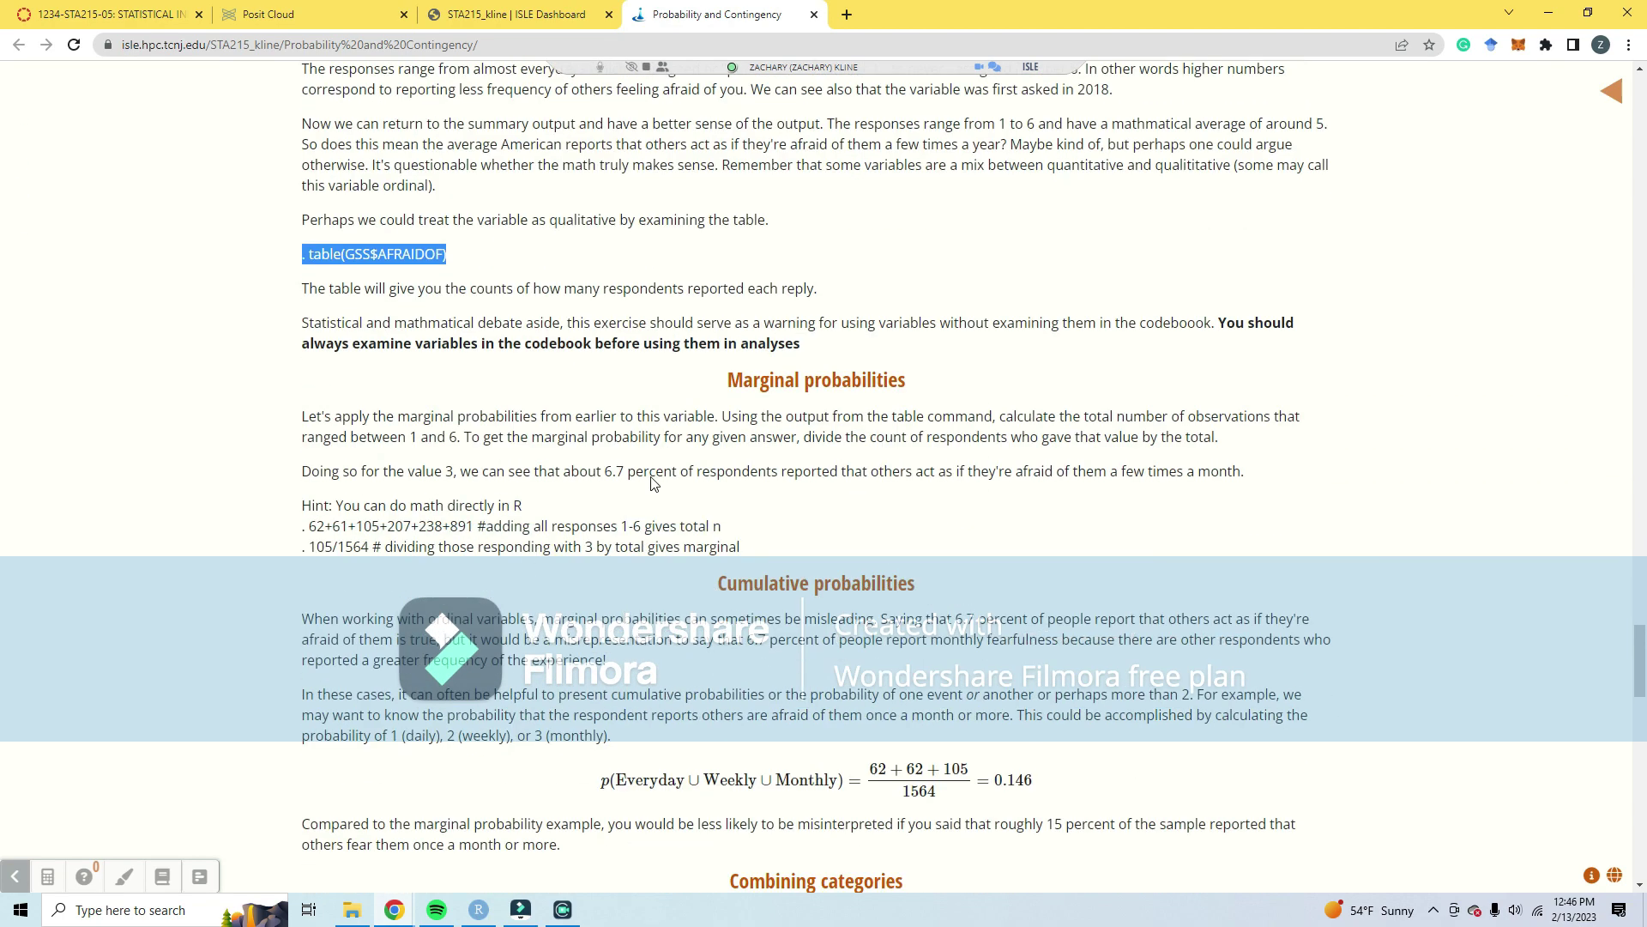
{"action": "scroll", "coordinate": [754, 436], "scroll_direction": "down", "scroll_amount": 5}
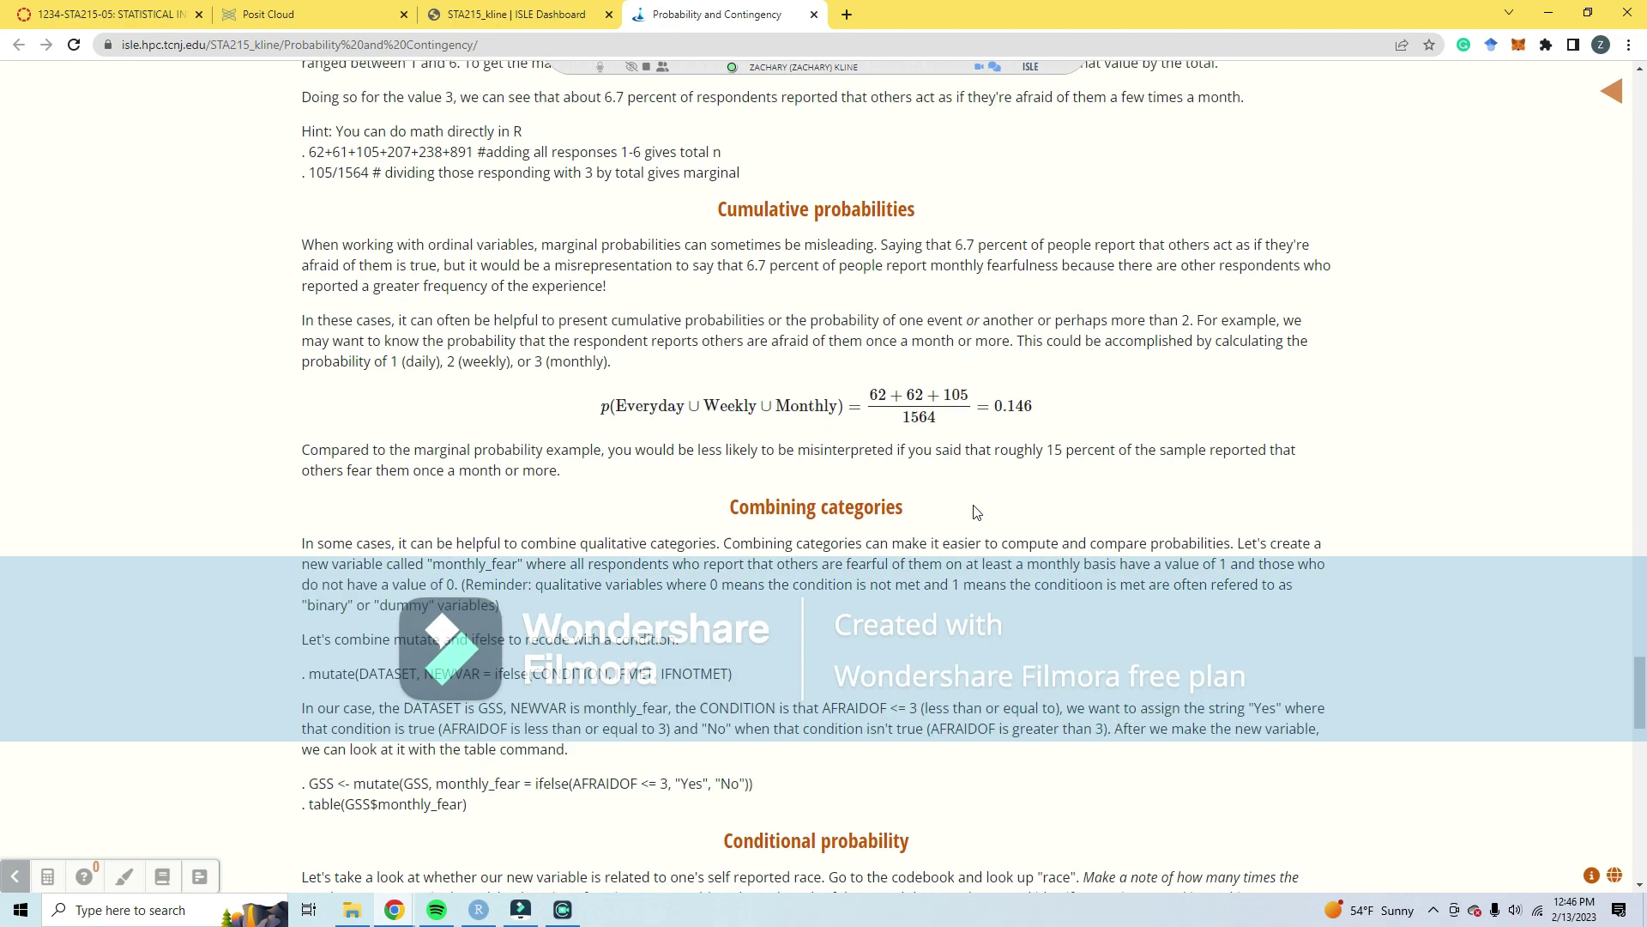
{"action": "scroll", "coordinate": [455, 325], "scroll_direction": "up", "scroll_amount": 1}
{"action": "triple_click", "coordinate": [781, 203]}
{"action": "left_click", "coordinate": [794, 210]}
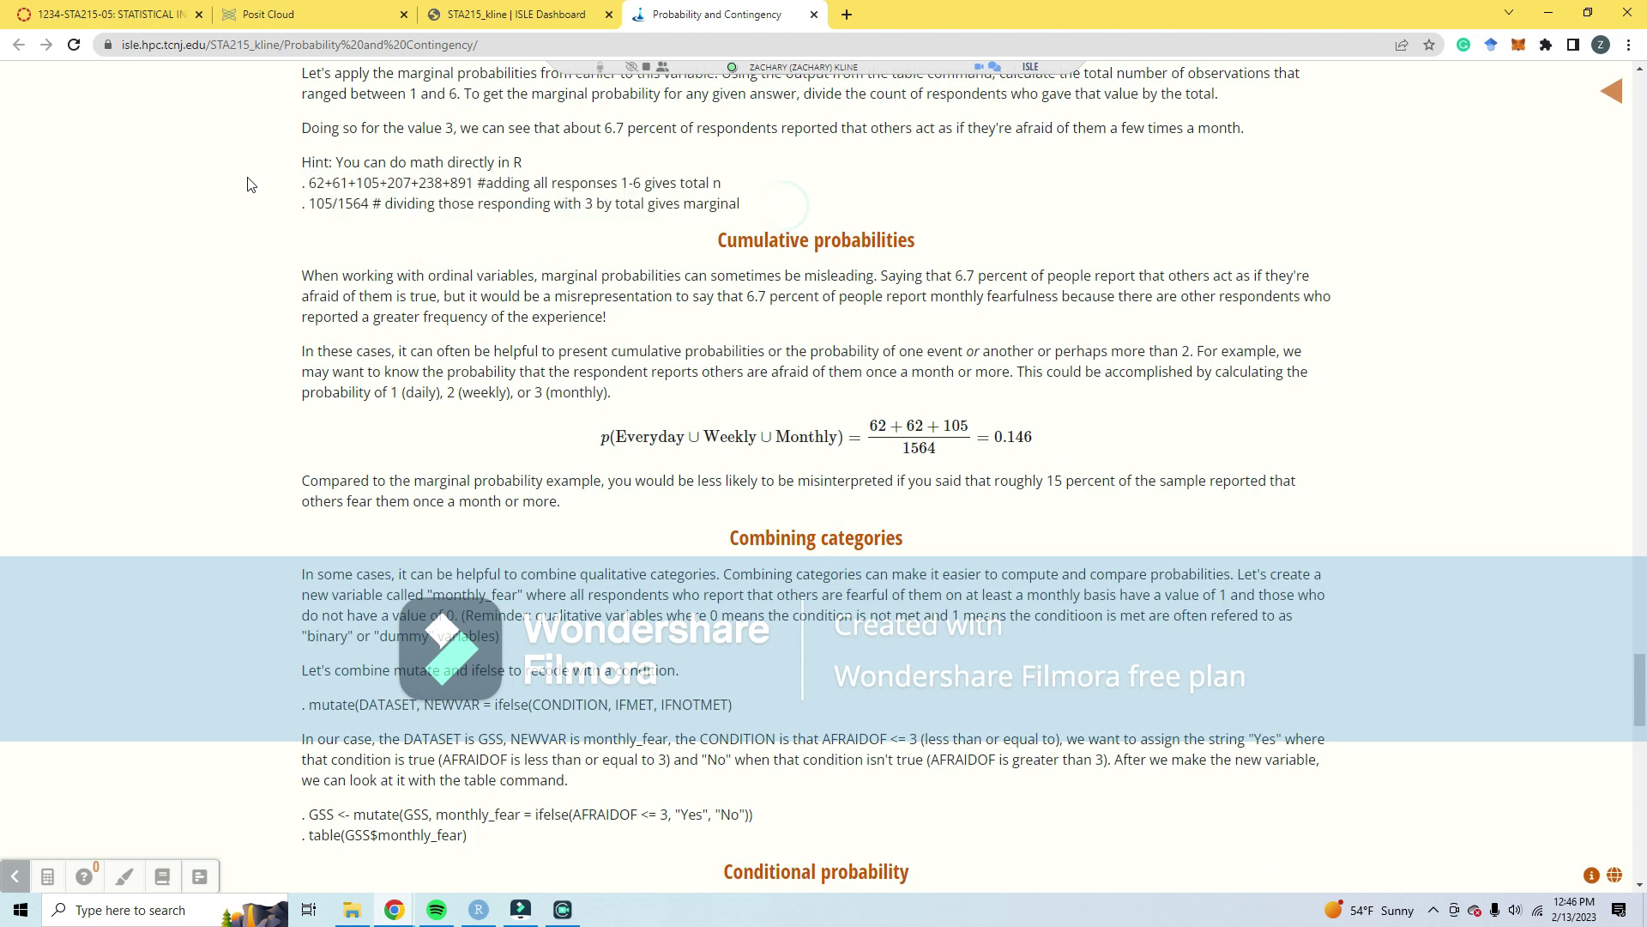
{"action": "left_click_drag", "start_coordinate": [820, 223], "coordinate": [303, 184]}
{"action": "key", "text": "ctrl+c"}
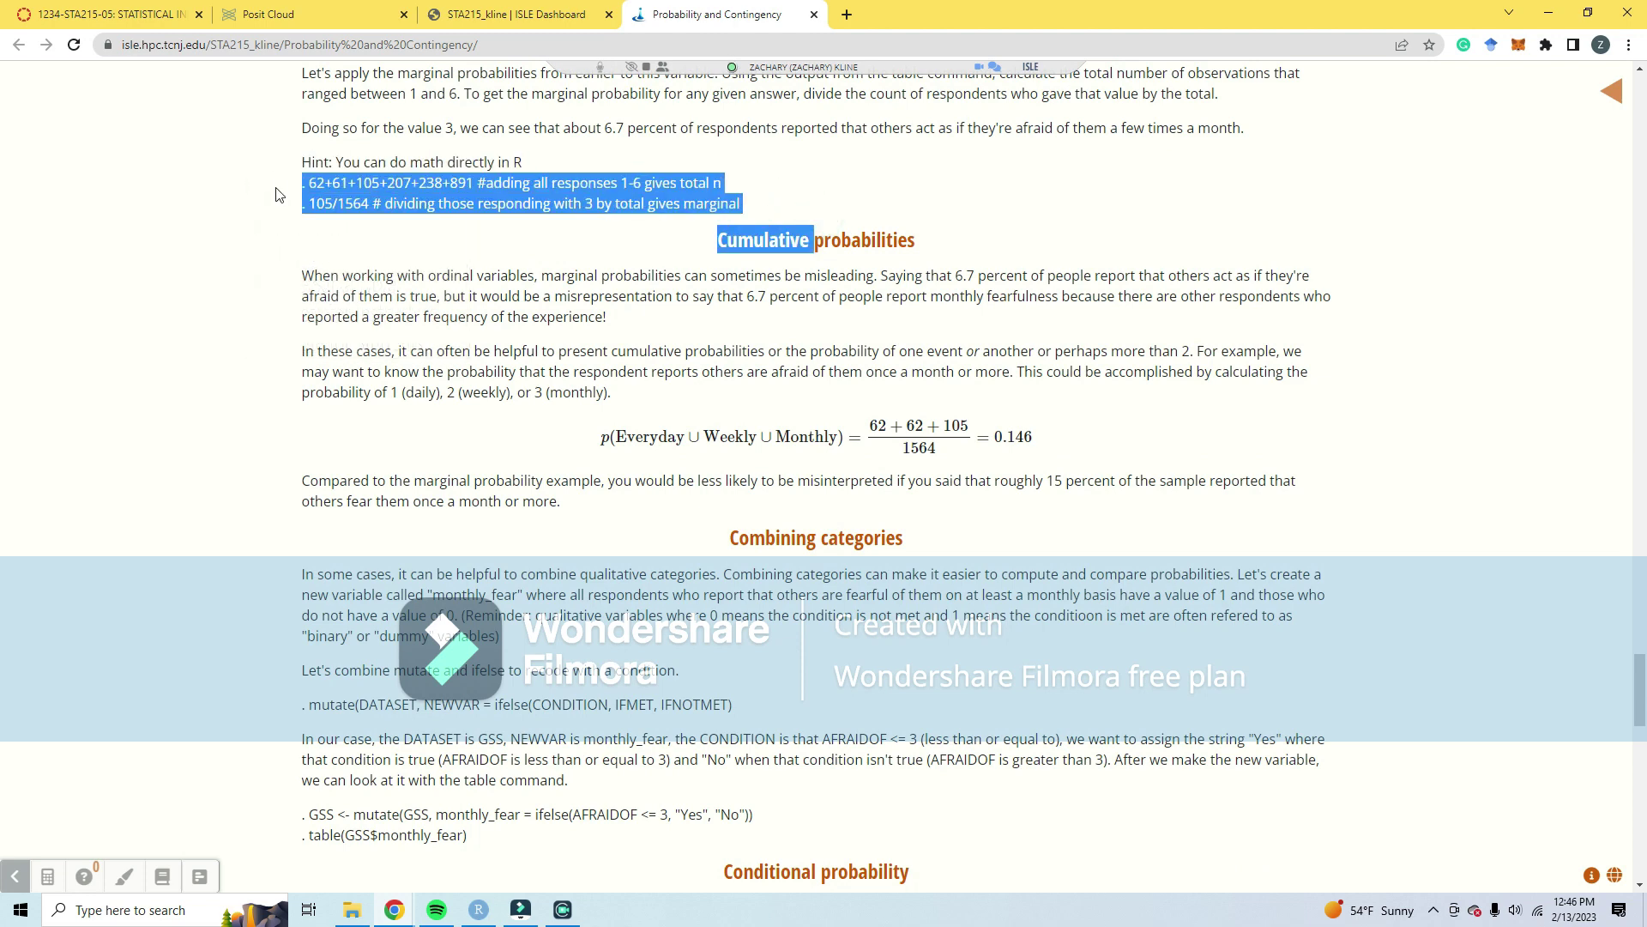
{"action": "left_click", "coordinate": [302, 10]}
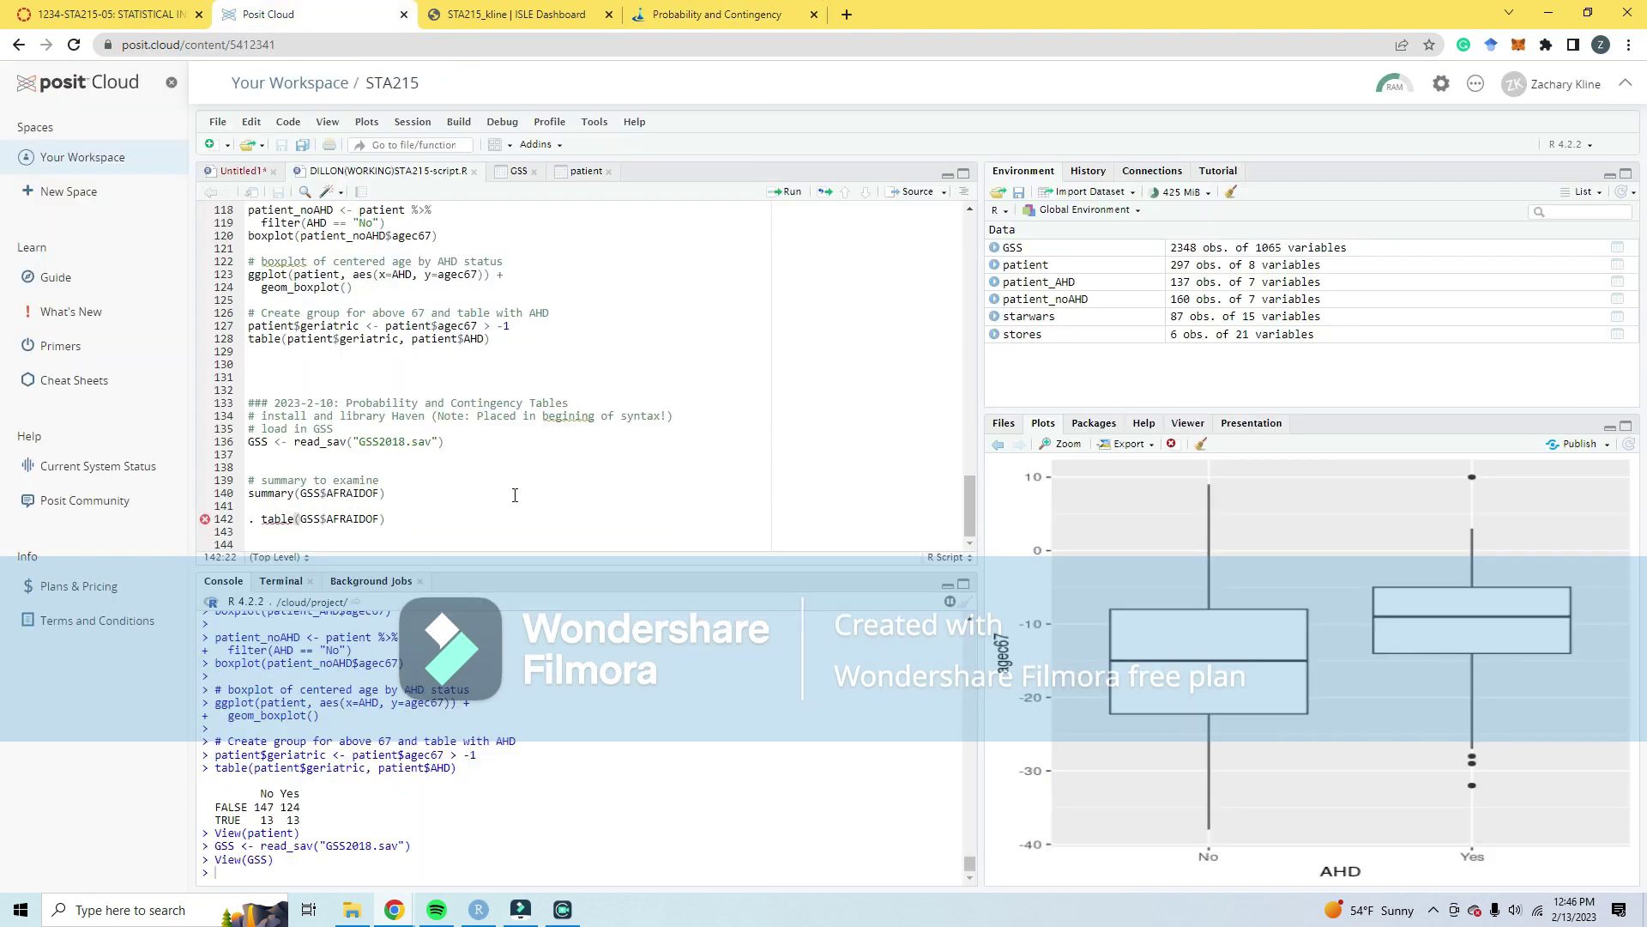
{"action": "key", "text": "ctrl+v"}
Step: Remove the leading periods and spaces from the two pasted arithmetic lines and the table(GSS$AFRAIDOF) line
{"action": "left_click", "coordinate": [264, 519]}
{"action": "key", "text": "BackSpace"}
{"action": "key", "text": "BackSpace"}
{"action": "key", "text": "BackSpace"}
{"action": "key", "text": "Return"}
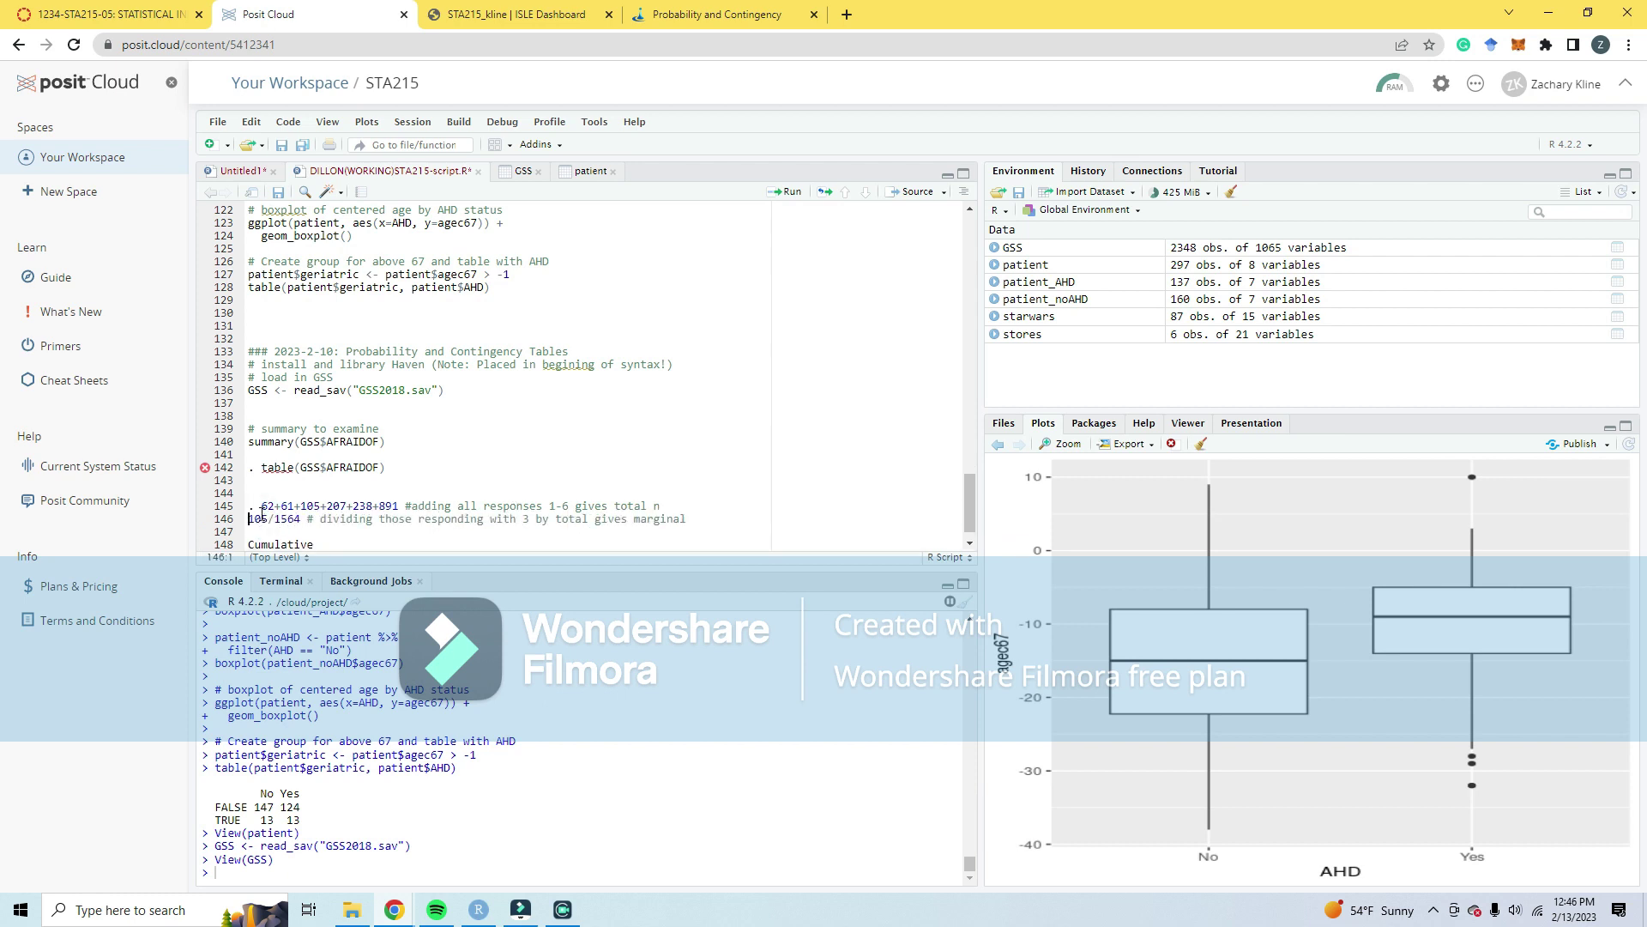
{"action": "left_click", "coordinate": [266, 505]}
{"action": "left_click", "coordinate": [261, 506]}
{"action": "key", "text": "BackSpace"}
{"action": "key", "text": "BackSpace"}
{"action": "left_click", "coordinate": [261, 468]}
{"action": "key", "text": "BackSpace"}
{"action": "key", "text": "BackSpace"}
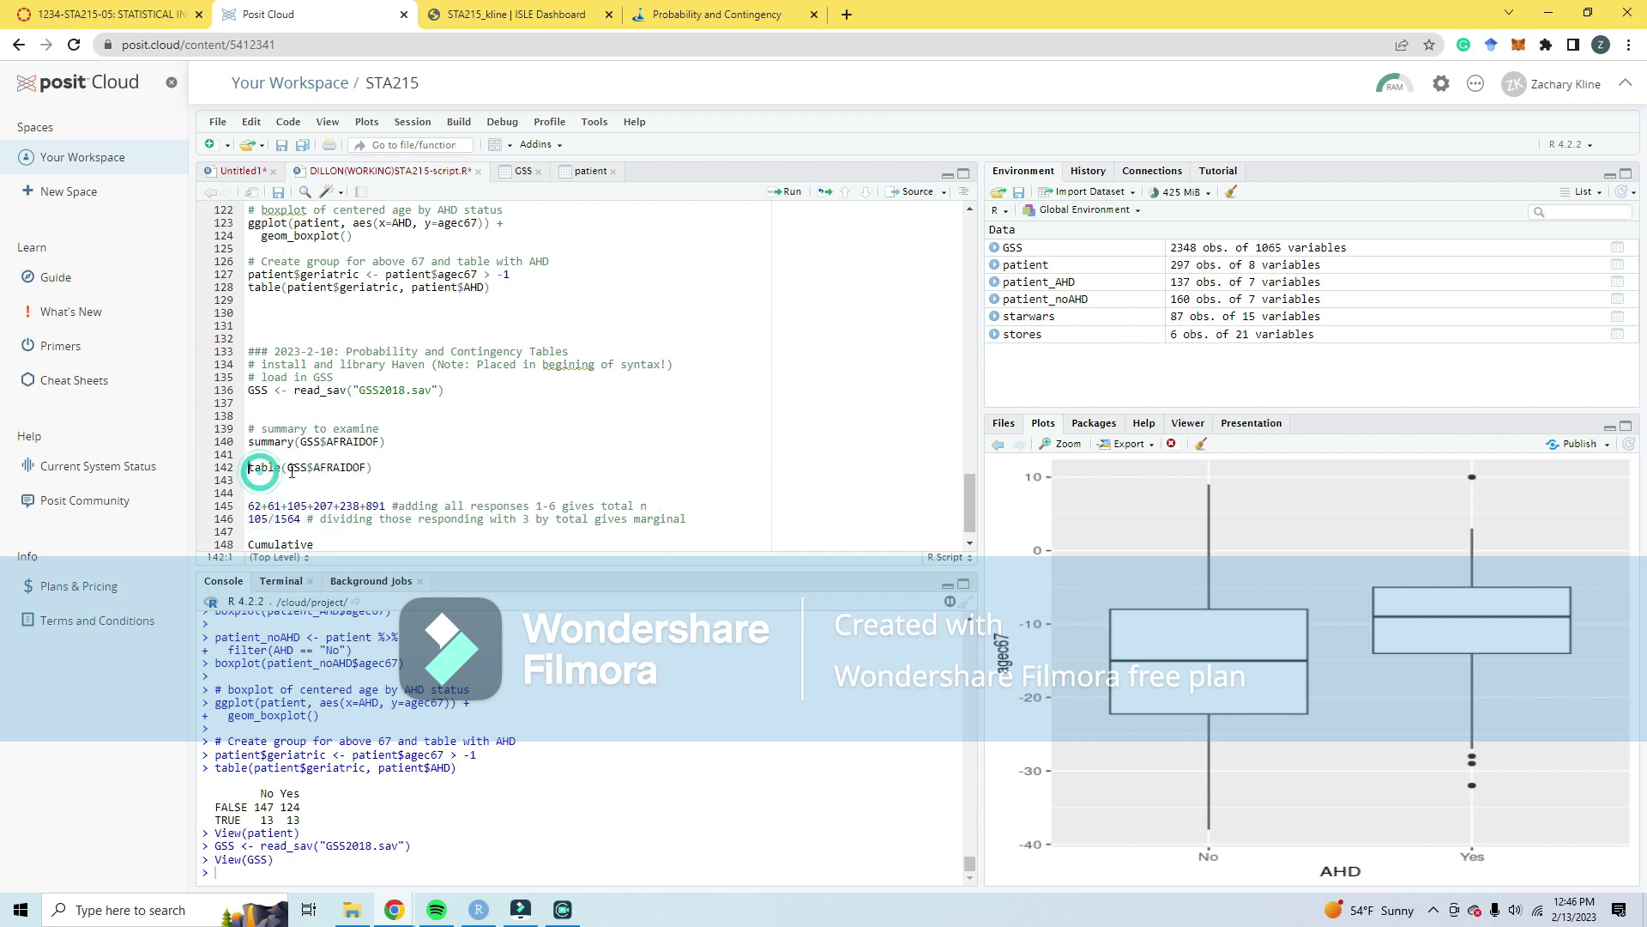
Step: Replace the stray word Cumulative below the 105/1564 line with blank lines
{"action": "scroll", "coordinate": [292, 471], "scroll_direction": "down", "scroll_amount": 1}
{"action": "double_click", "coordinate": [295, 515]}
{"action": "key", "text": "Return"}
{"action": "key", "text": "Return"}
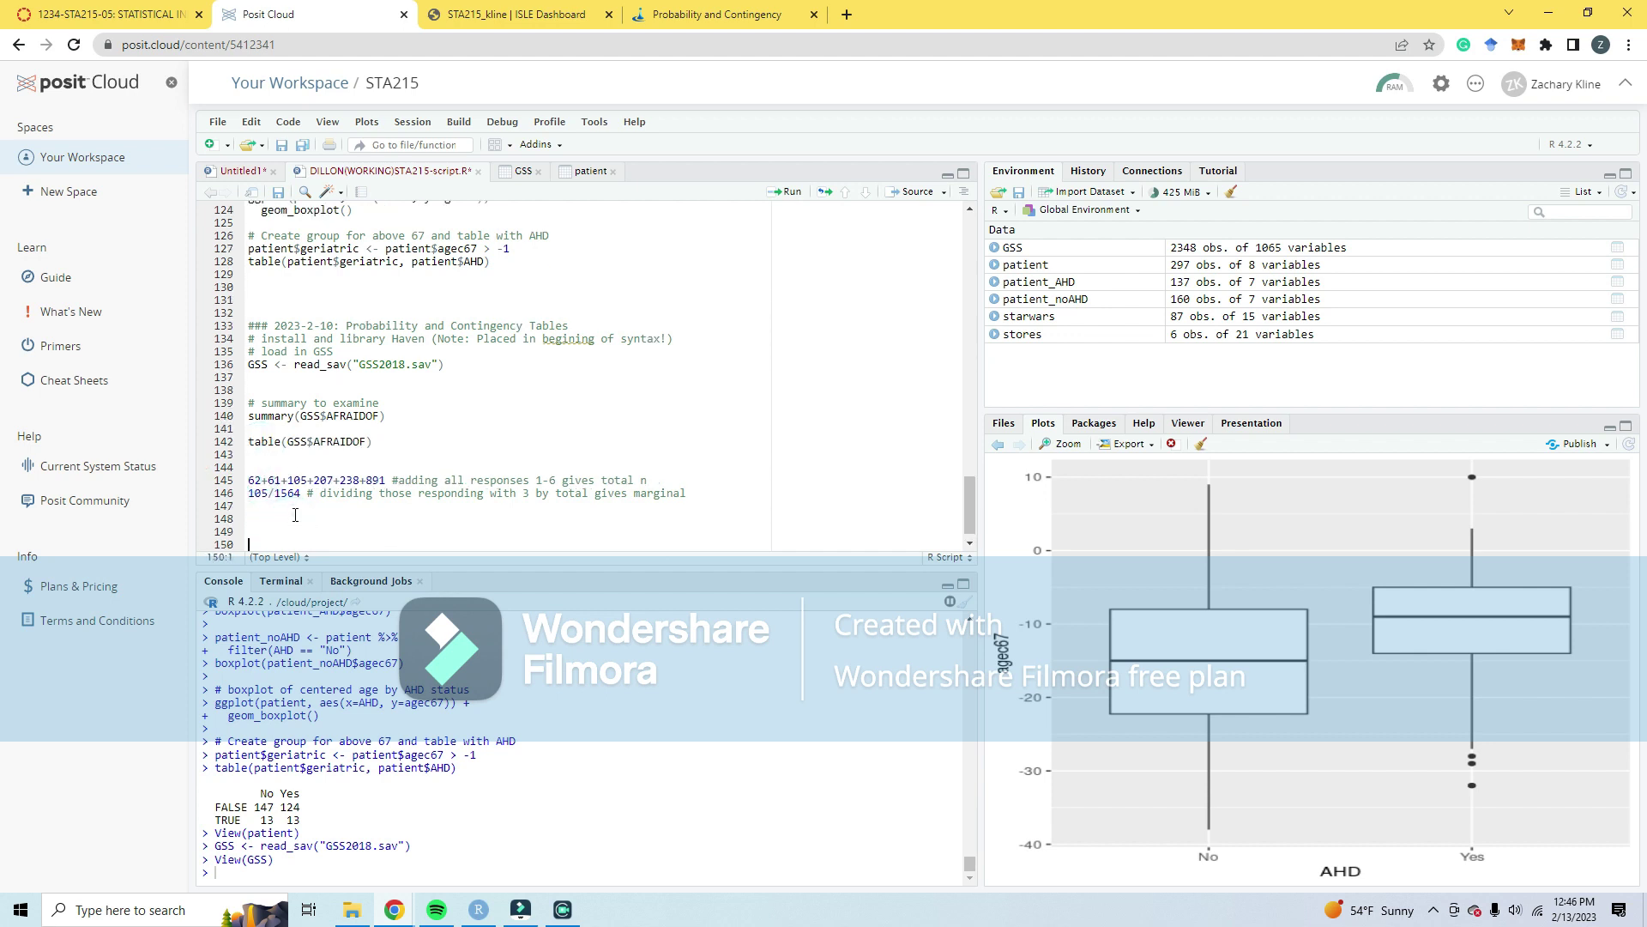
Step: Add the lesson's template line mutate(DATASET, NEWVAR = ifelse(CONDITION, IFMET, IFNOTMET)) below the script's arithmetic lines
{"action": "scroll", "coordinate": [295, 515], "scroll_direction": "down", "scroll_amount": 1}
{"action": "left_click", "coordinate": [714, 14]}
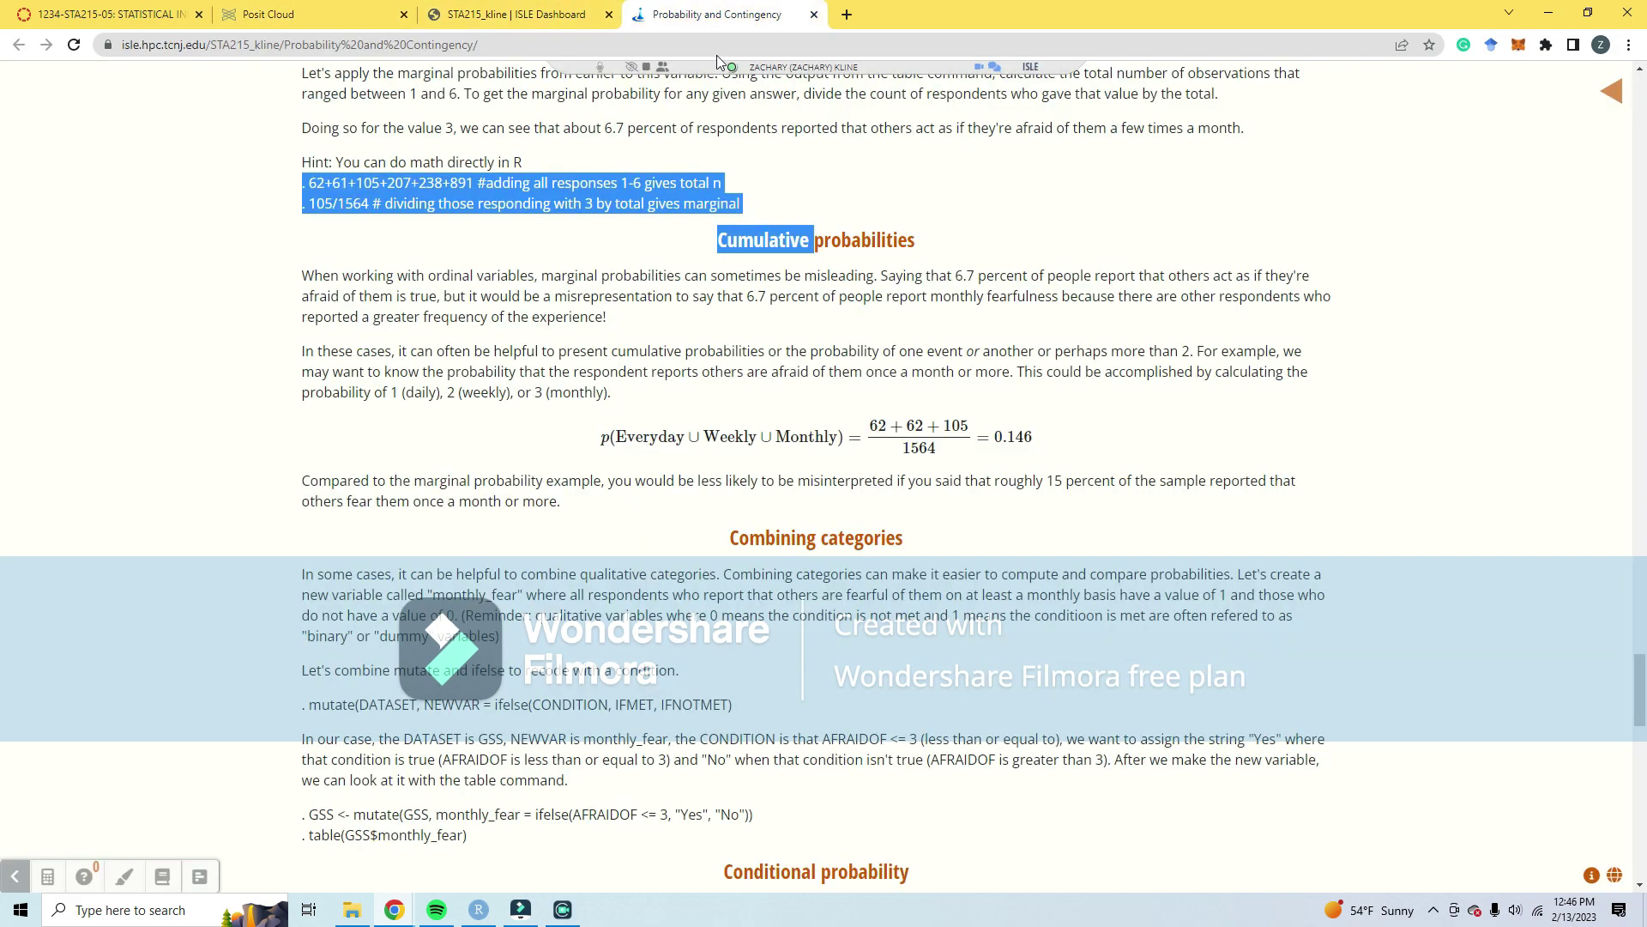
{"action": "scroll", "coordinate": [759, 509], "scroll_direction": "down", "scroll_amount": 2}
{"action": "left_click_drag", "start_coordinate": [768, 539], "coordinate": [306, 535]}
{"action": "left_click", "coordinate": [357, 15]}
{"action": "type", "text": "mutate(DATASET, NEWVAR = ifelse(CONDITION, IFMET, IFNOTMET))"}
Step: Copy the lesson's GSS <- mutate(GSS, monthly_fear = ifelse(AFRAIDOF <= 3, "Yes", "No")) and table(GSS$monthly_fear) lines and paste them below the template
{"action": "left_click", "coordinate": [715, 15]}
{"action": "scroll", "coordinate": [498, 434], "scroll_direction": "down", "scroll_amount": 2}
{"action": "left_click_drag", "start_coordinate": [468, 406], "coordinate": [304, 385]}
{"action": "key", "text": "ctrl+c"}
{"action": "left_click", "coordinate": [269, 14]}
{"action": "left_click", "coordinate": [338, 531]}
{"action": "key", "text": "ctrl+v"}
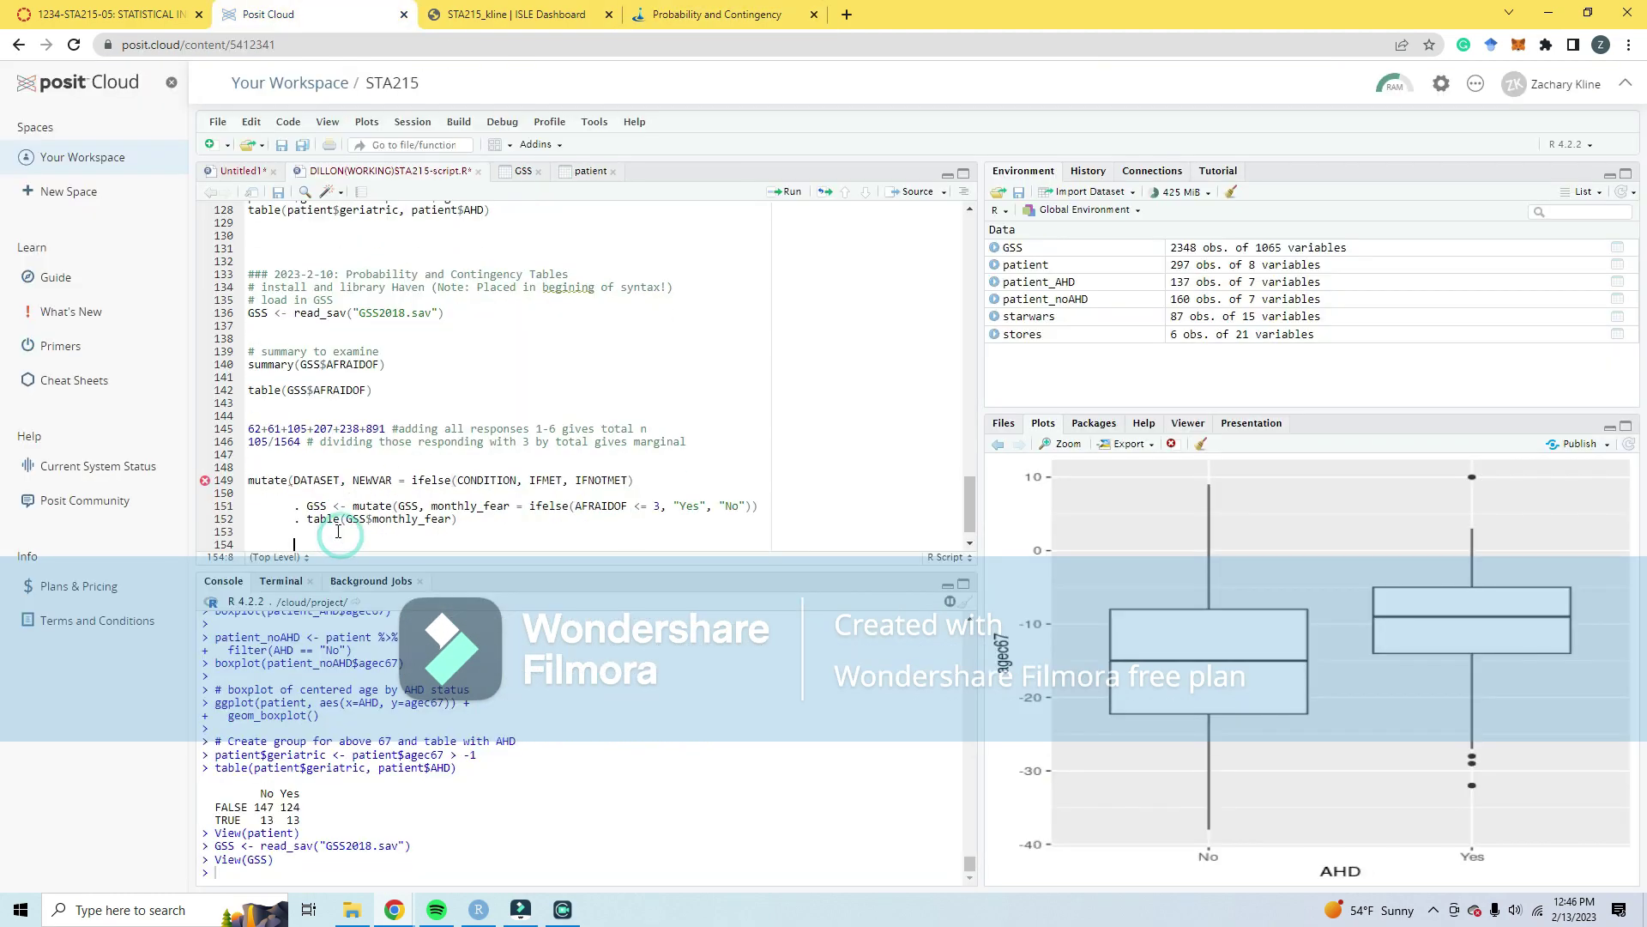
Step: Remove the indentation and leading periods from the pasted monthly_fear mutate and table lines
{"action": "left_click_drag", "start_coordinate": [306, 507], "coordinate": [248, 519]}
{"action": "key", "text": "BackSpace"}
{"action": "key", "text": "BackSpace"}
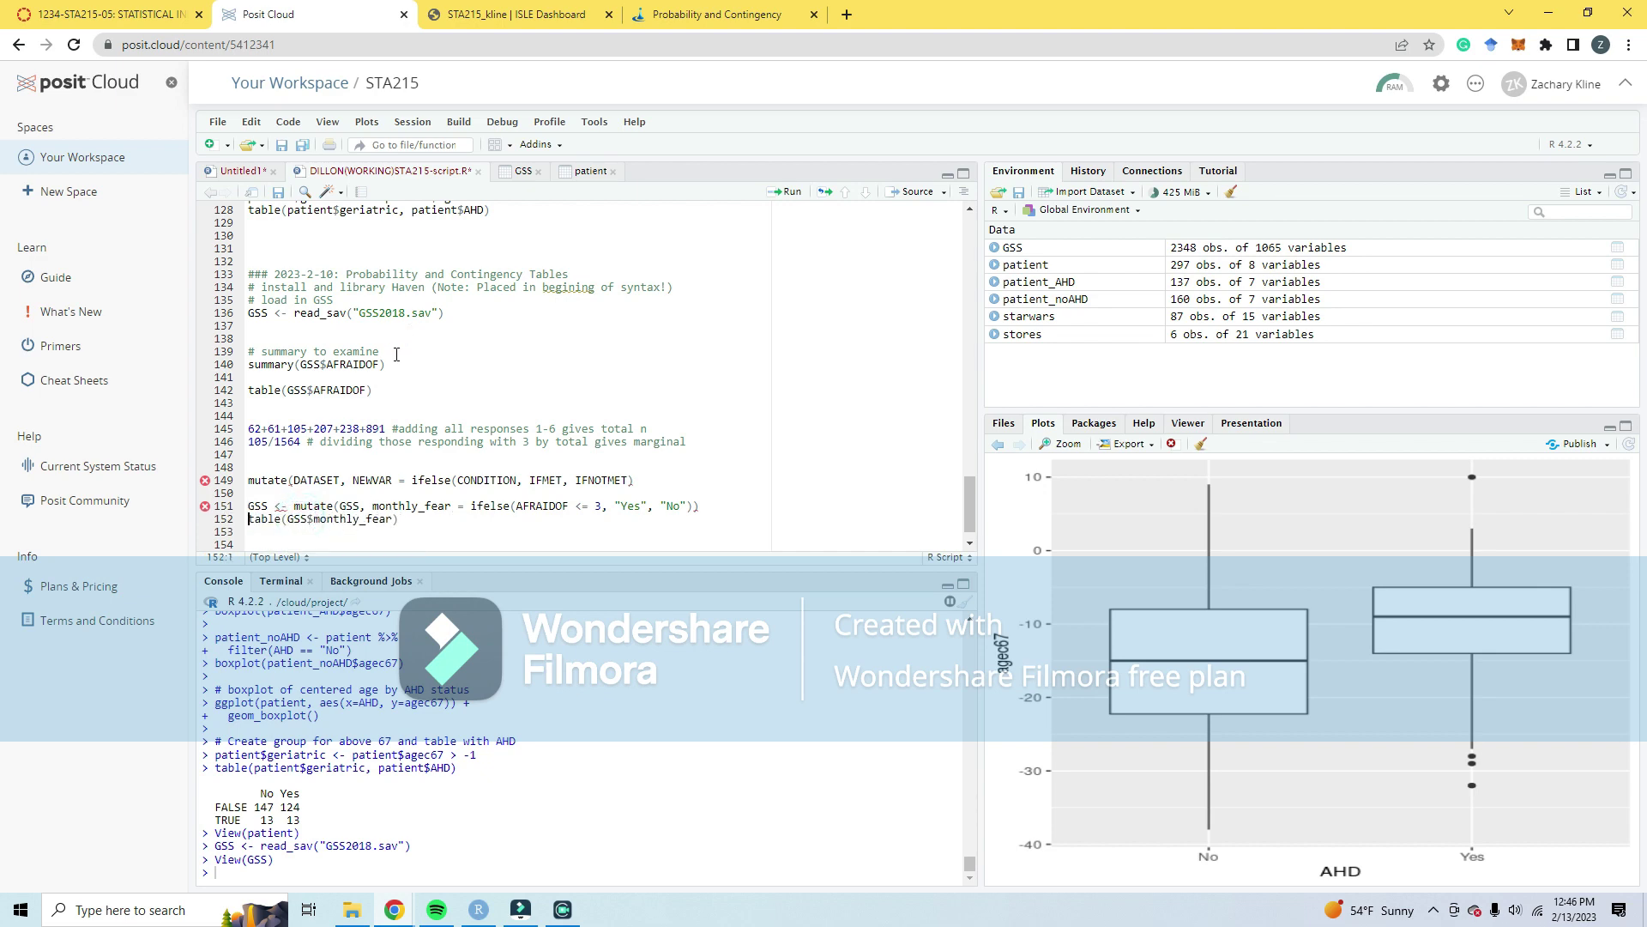
Step: Copy the lesson's six-line "#change race values to meaningful labels" block ending in table(GSS$race) and paste it below the script's monthly_fear lines
{"action": "left_click", "coordinate": [704, 14]}
{"action": "scroll", "coordinate": [528, 570], "scroll_direction": "down", "scroll_amount": 3}
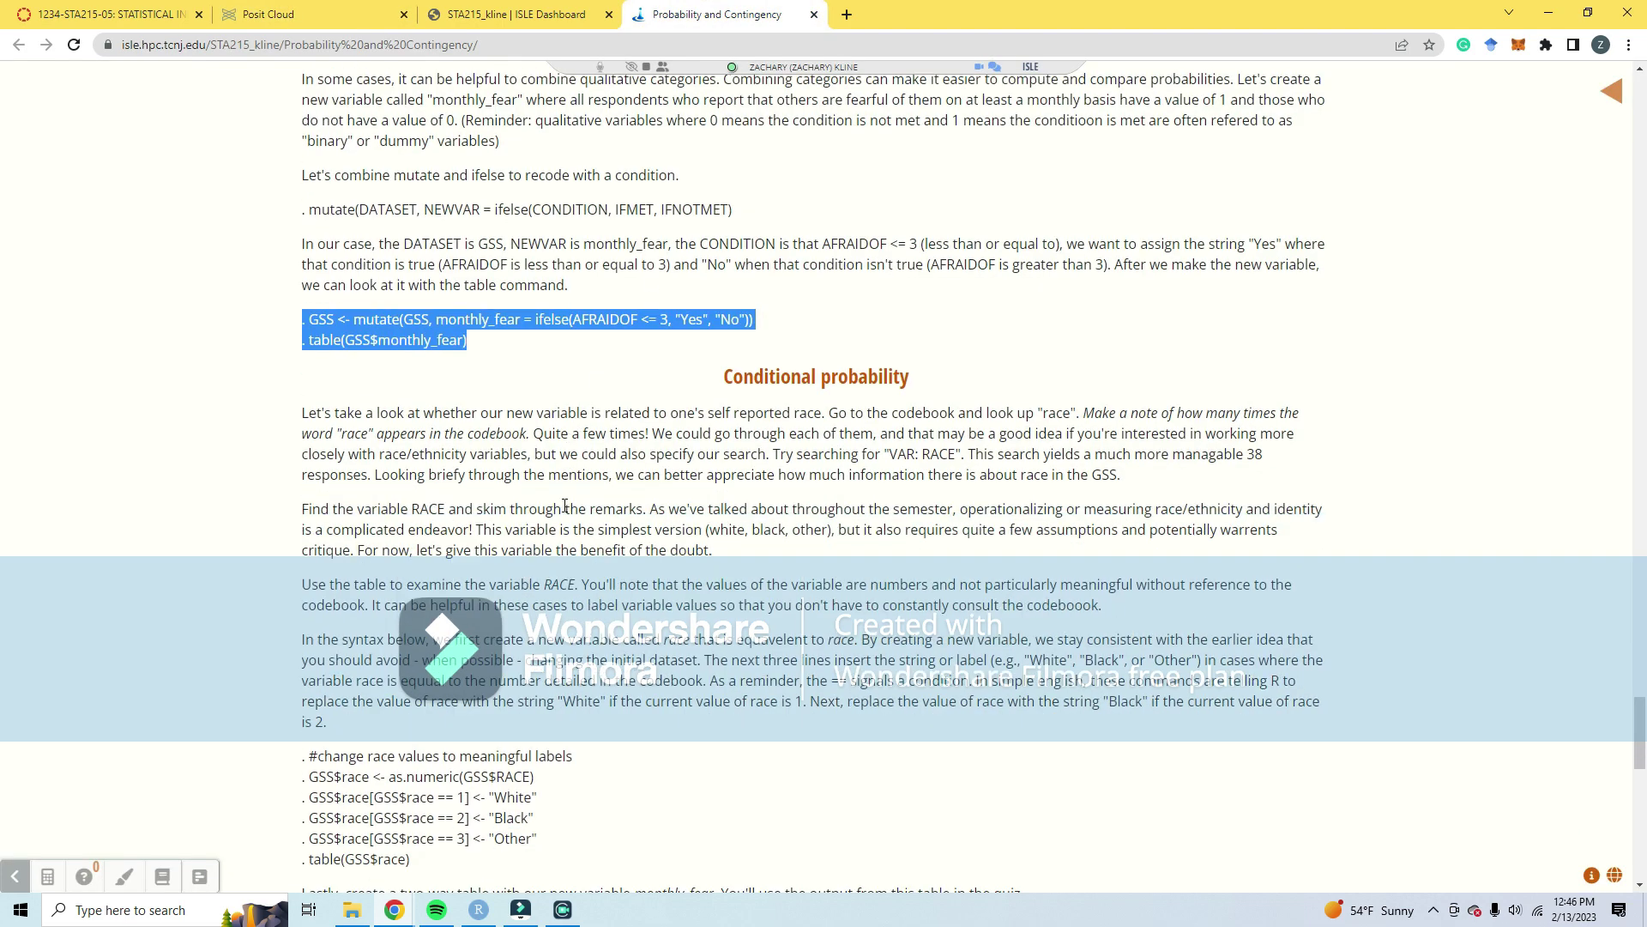
{"action": "left_click_drag", "start_coordinate": [455, 679], "coordinate": [298, 558]}
{"action": "scroll", "coordinate": [392, 474], "scroll_direction": "up", "scroll_amount": 3}
{"action": "scroll", "coordinate": [515, 404], "scroll_direction": "down", "scroll_amount": 3}
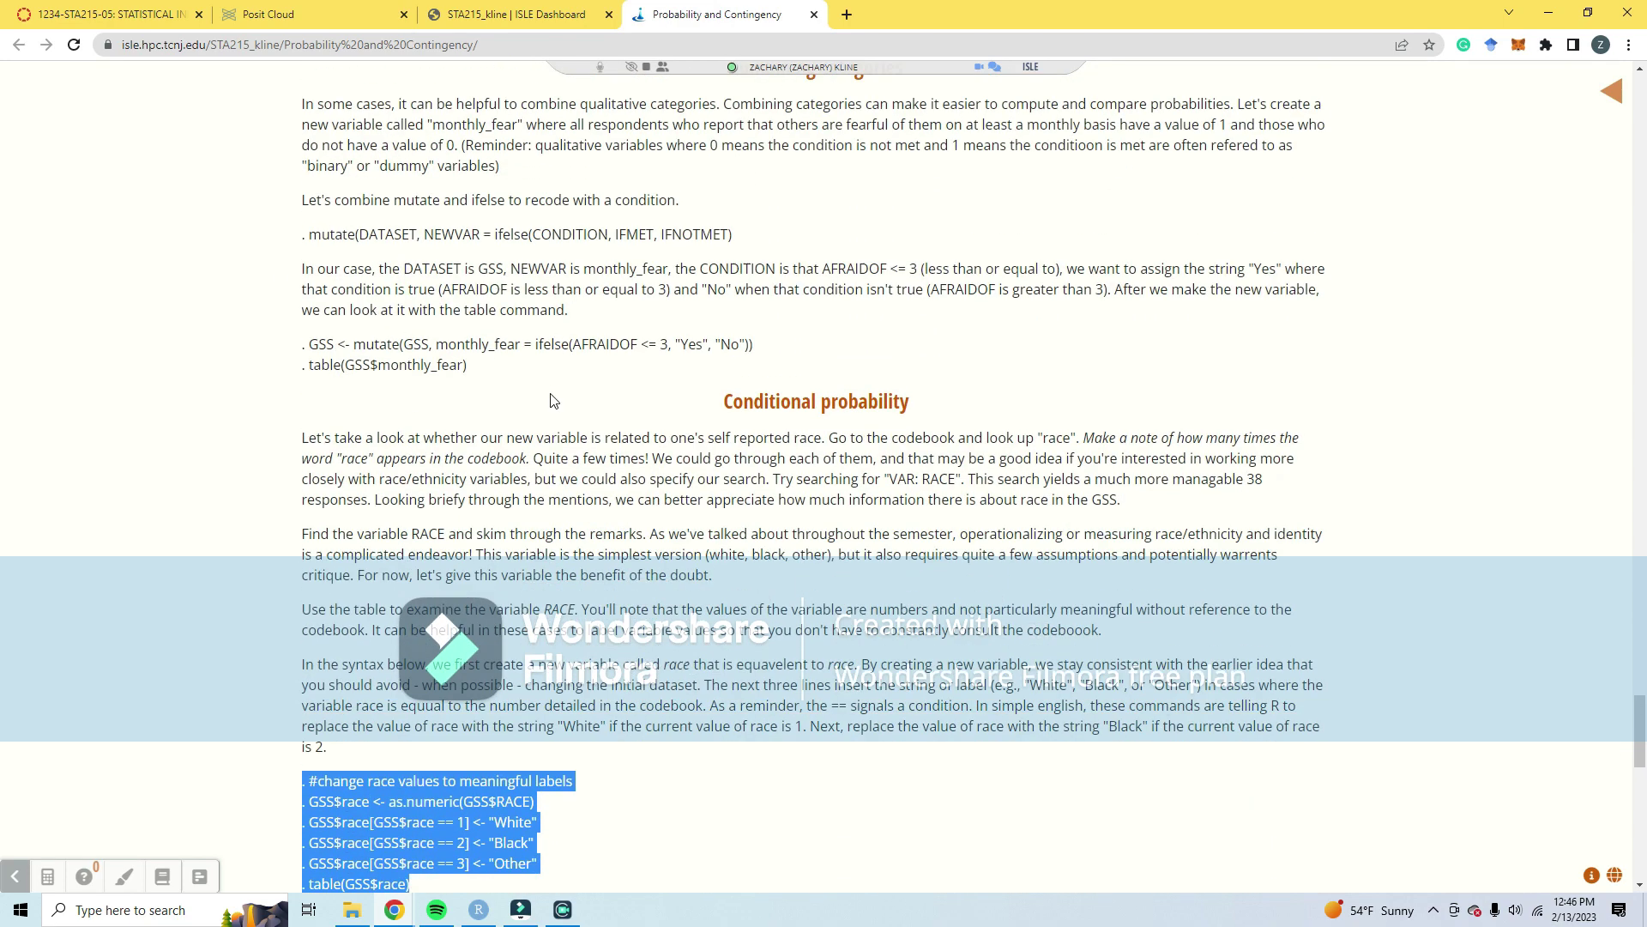
{"action": "scroll", "coordinate": [483, 368], "scroll_direction": "up", "scroll_amount": 2}
{"action": "scroll", "coordinate": [480, 369], "scroll_direction": "down", "scroll_amount": 1}
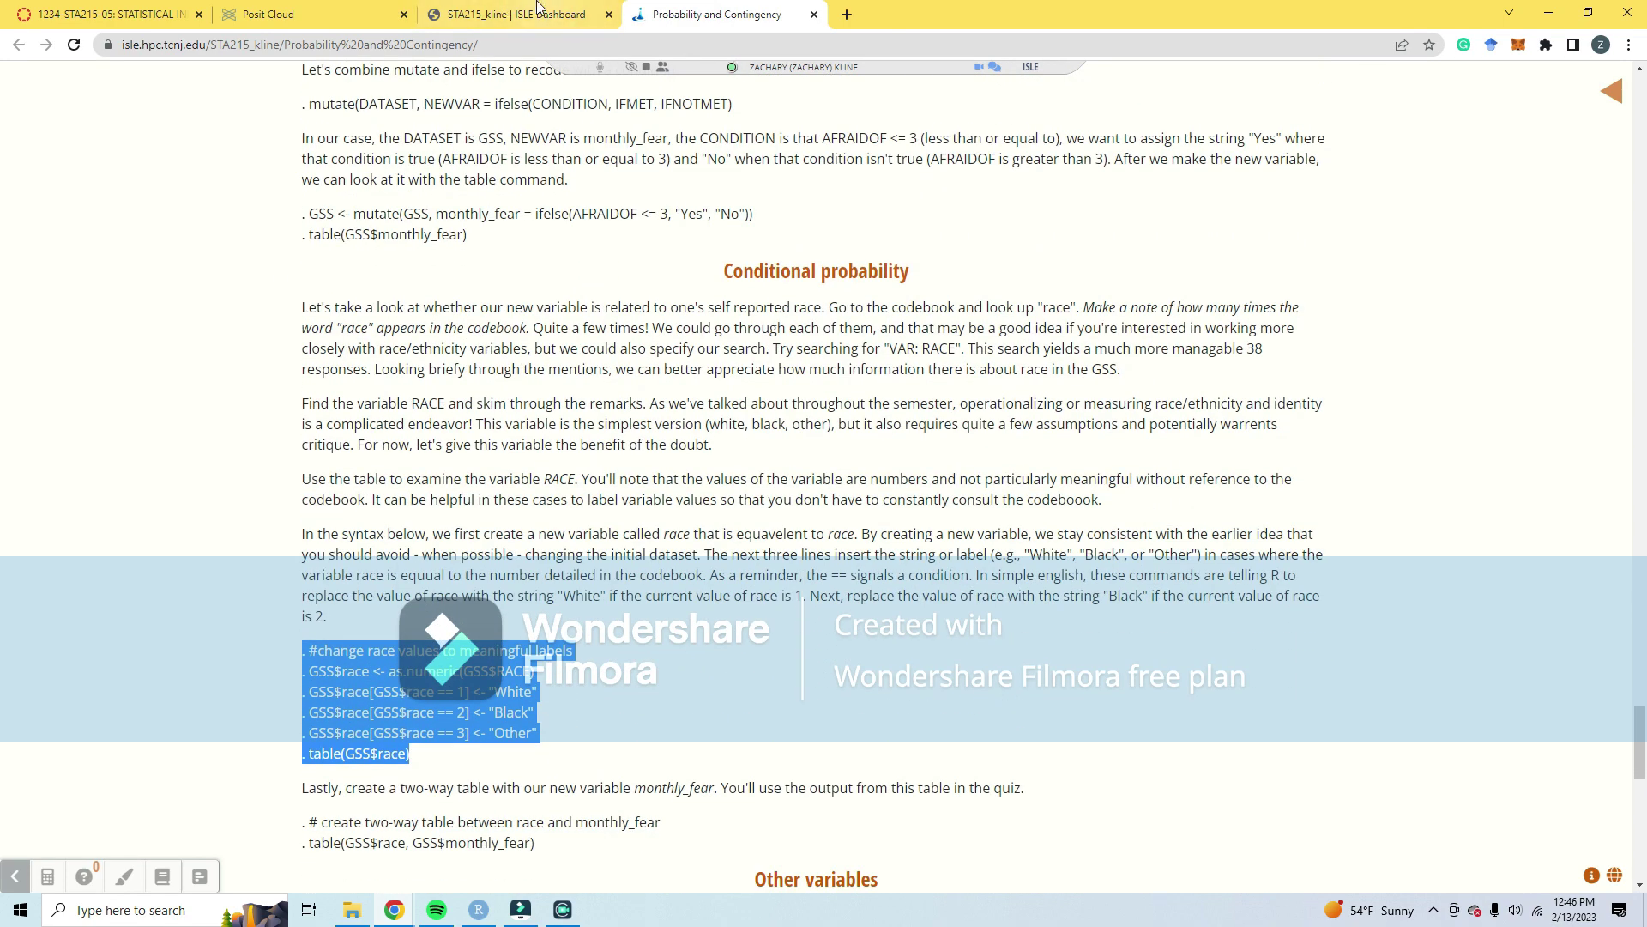
{"action": "left_click", "coordinate": [515, 15]}
{"action": "left_click", "coordinate": [283, 15]}
{"action": "scroll", "coordinate": [382, 478], "scroll_direction": "down", "scroll_amount": 1}
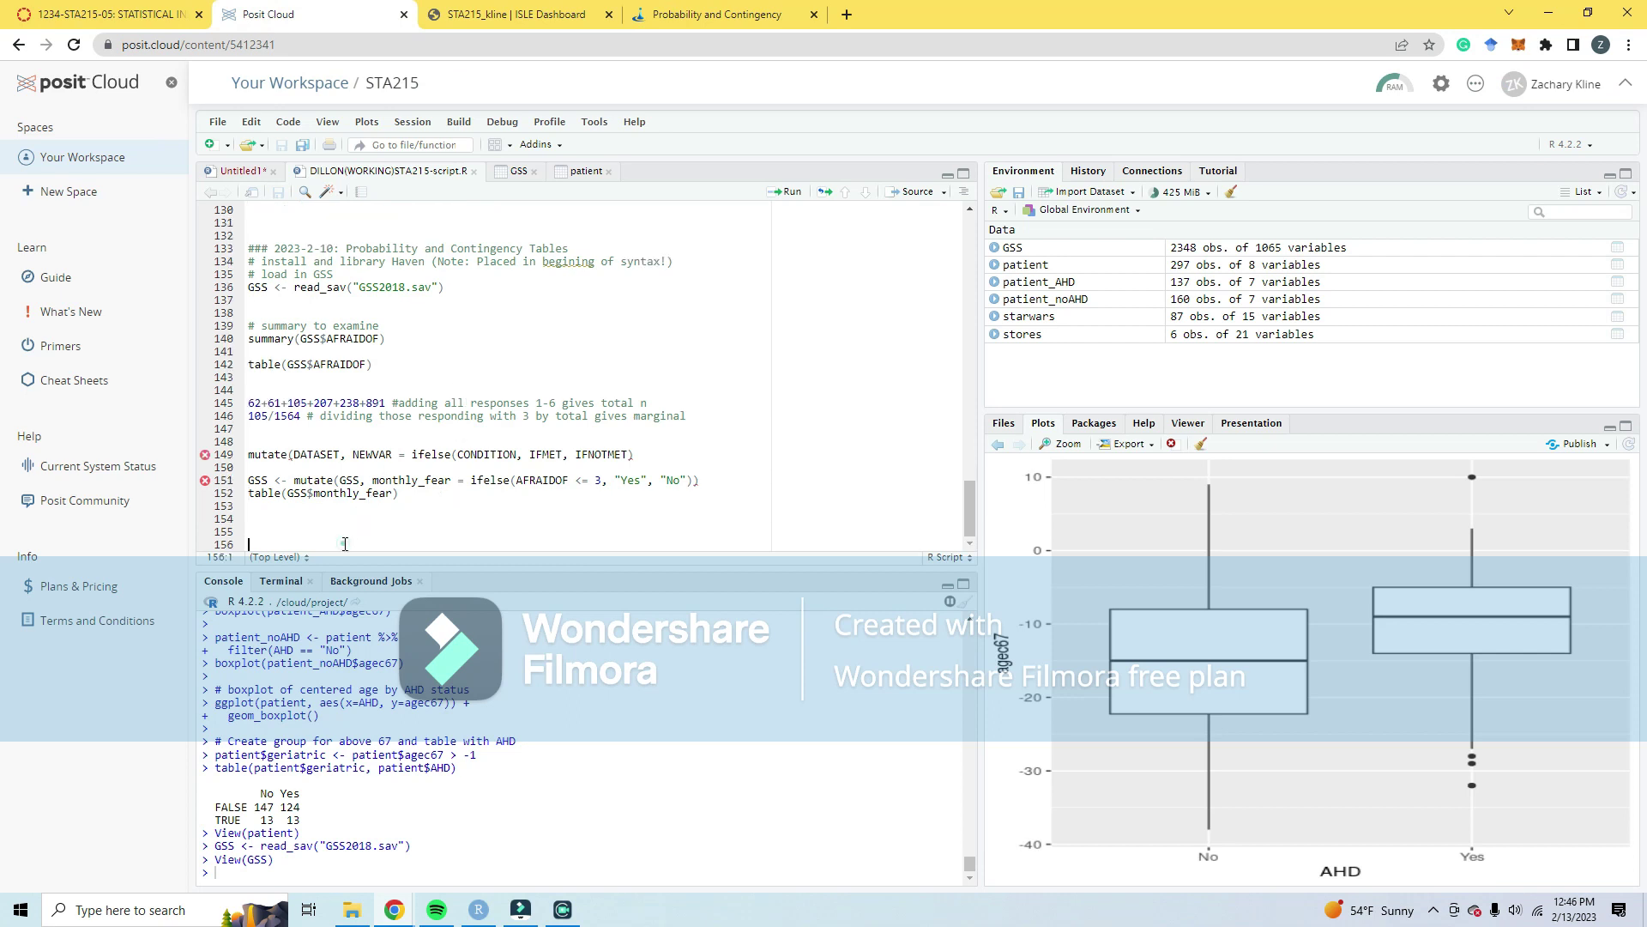
{"action": "key", "text": "ctrl+v"}
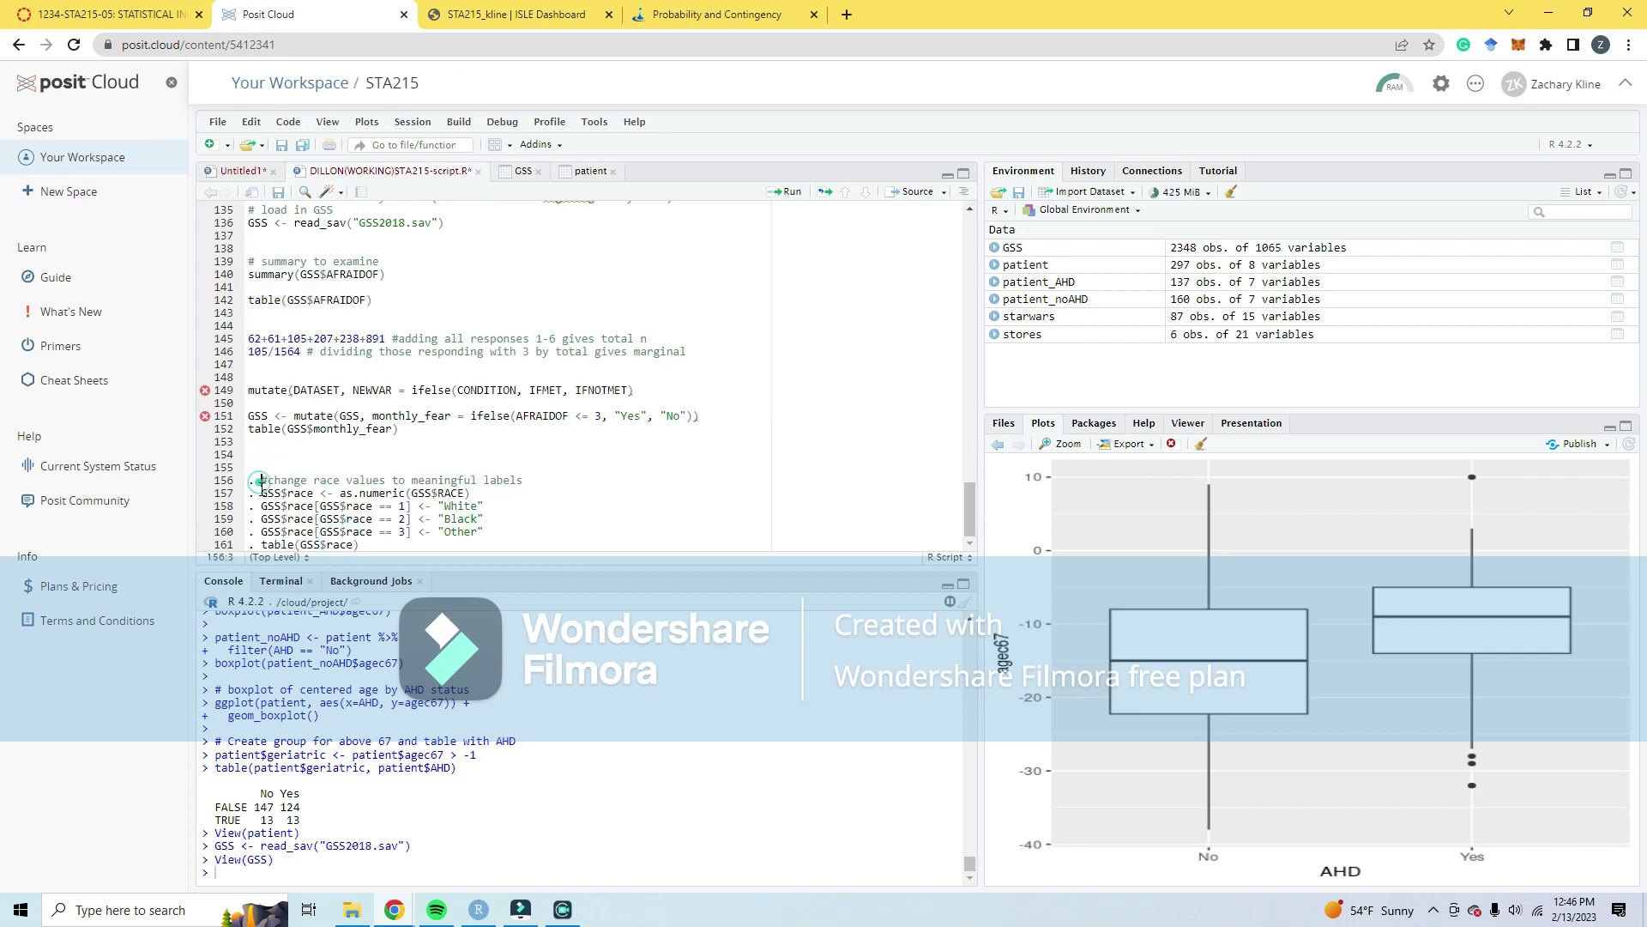
Step: Examine the parts of the mutate template line: DATASET, NEWVAR, ifelse, CONDITION, IFMET and IFNOTMET
{"action": "double_click", "coordinate": [276, 391]}
{"action": "left_click", "coordinate": [320, 391]}
{"action": "double_click", "coordinate": [432, 390]}
{"action": "double_click", "coordinate": [372, 390]}
{"action": "double_click", "coordinate": [276, 390]}
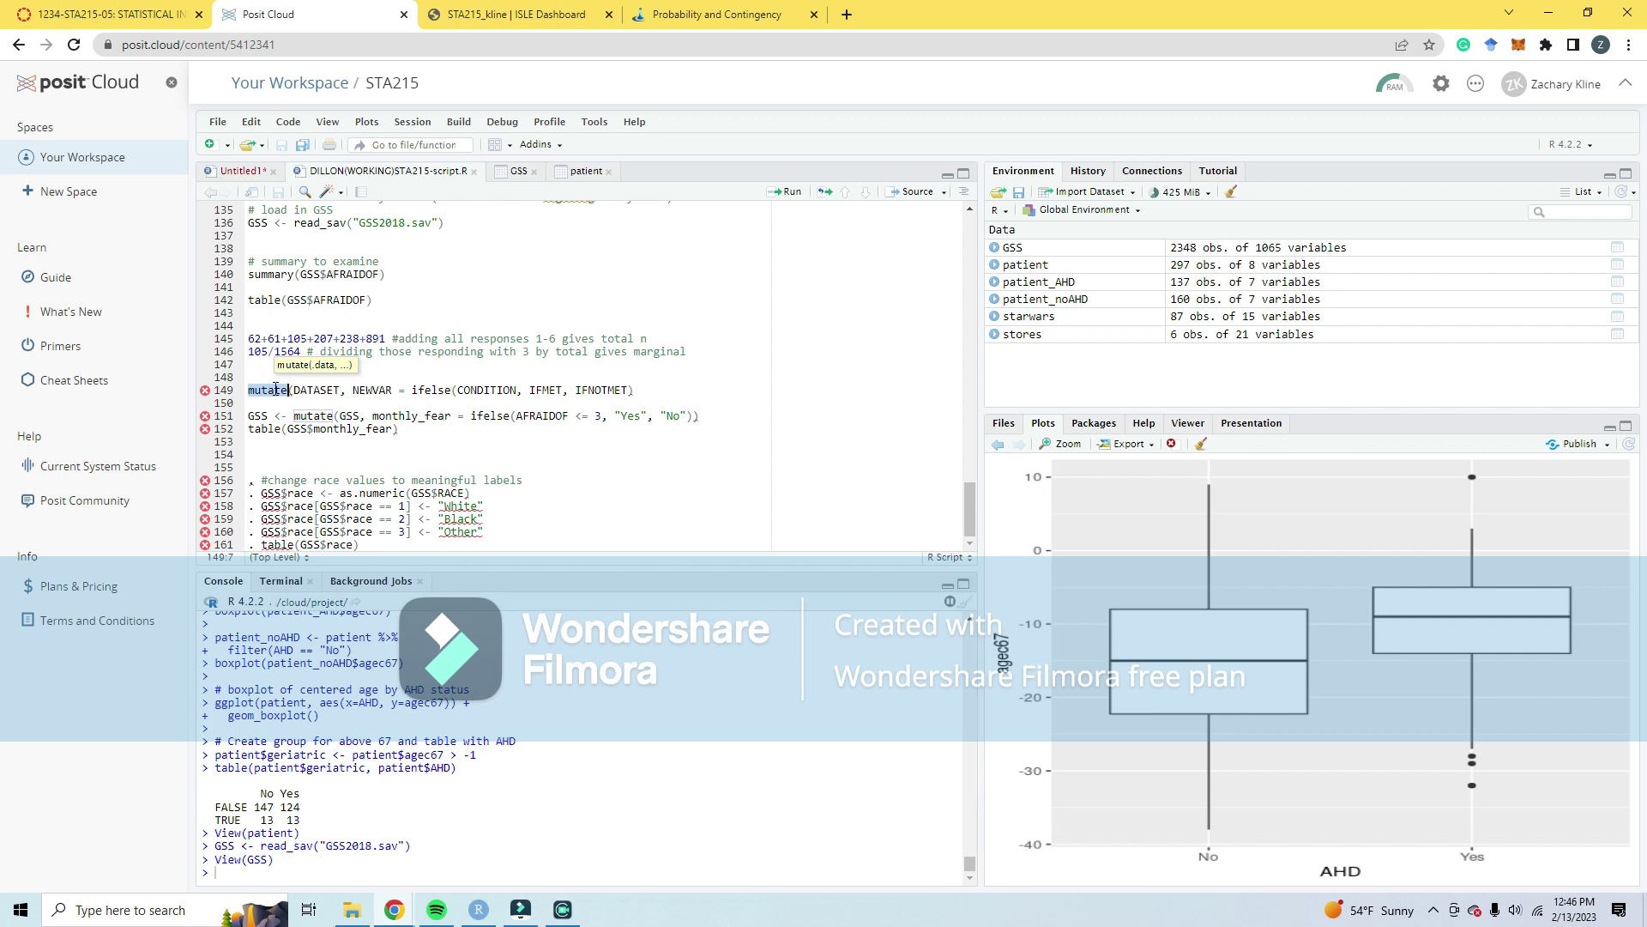
{"action": "left_click_drag", "start_coordinate": [340, 390], "coordinate": [293, 391]}
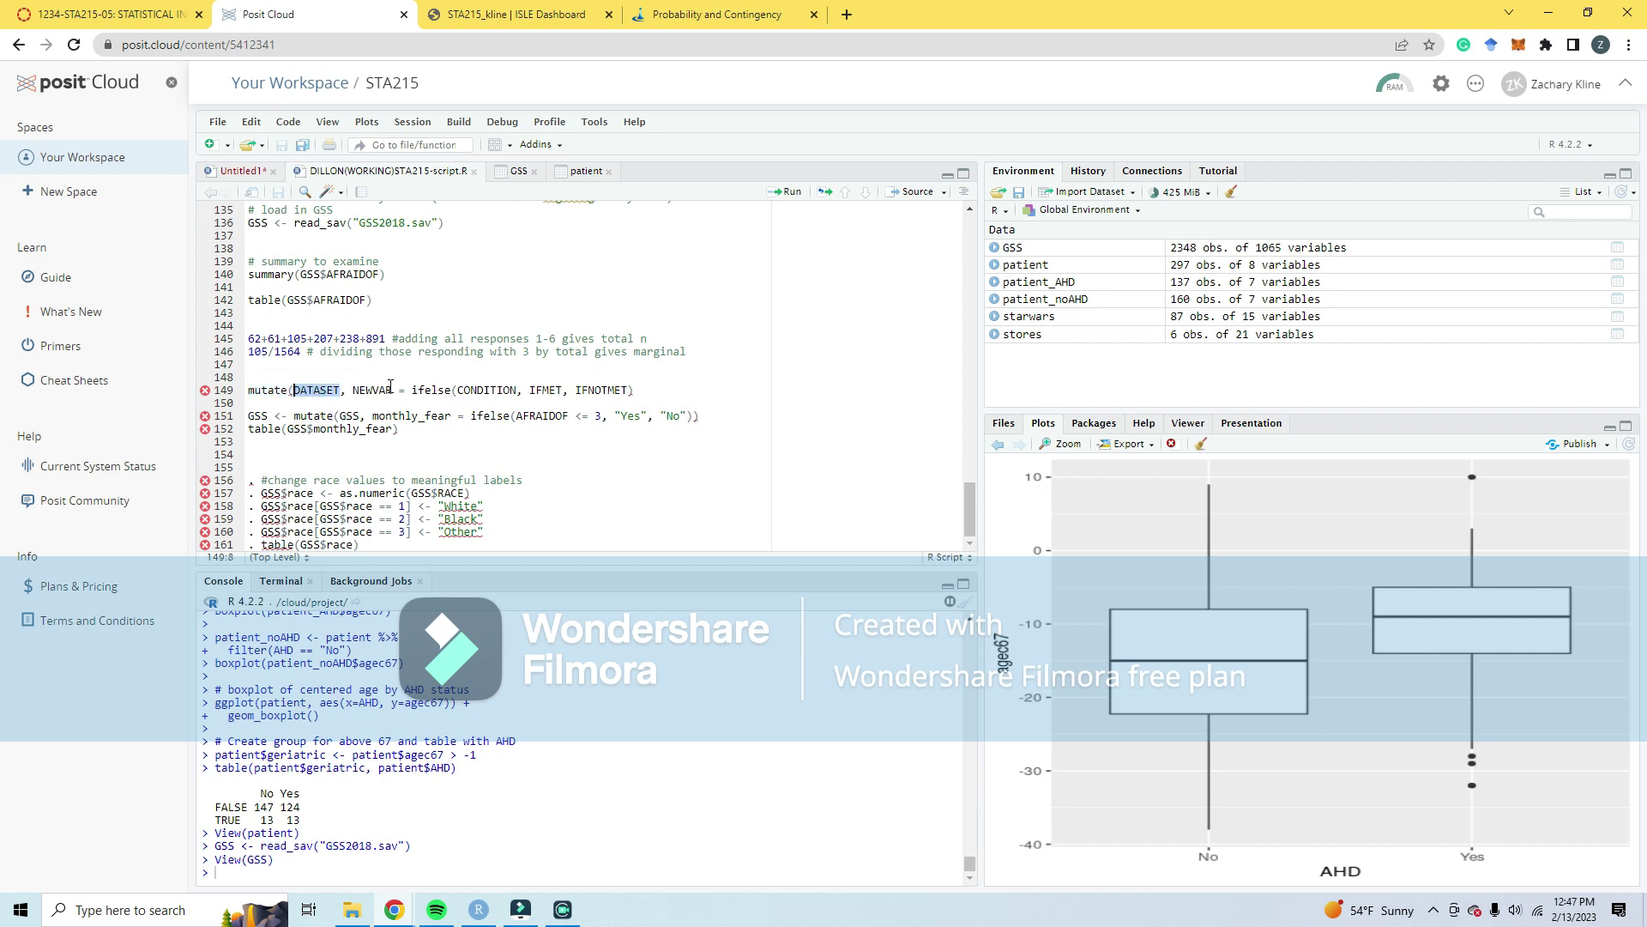
{"action": "double_click", "coordinate": [288, 392]}
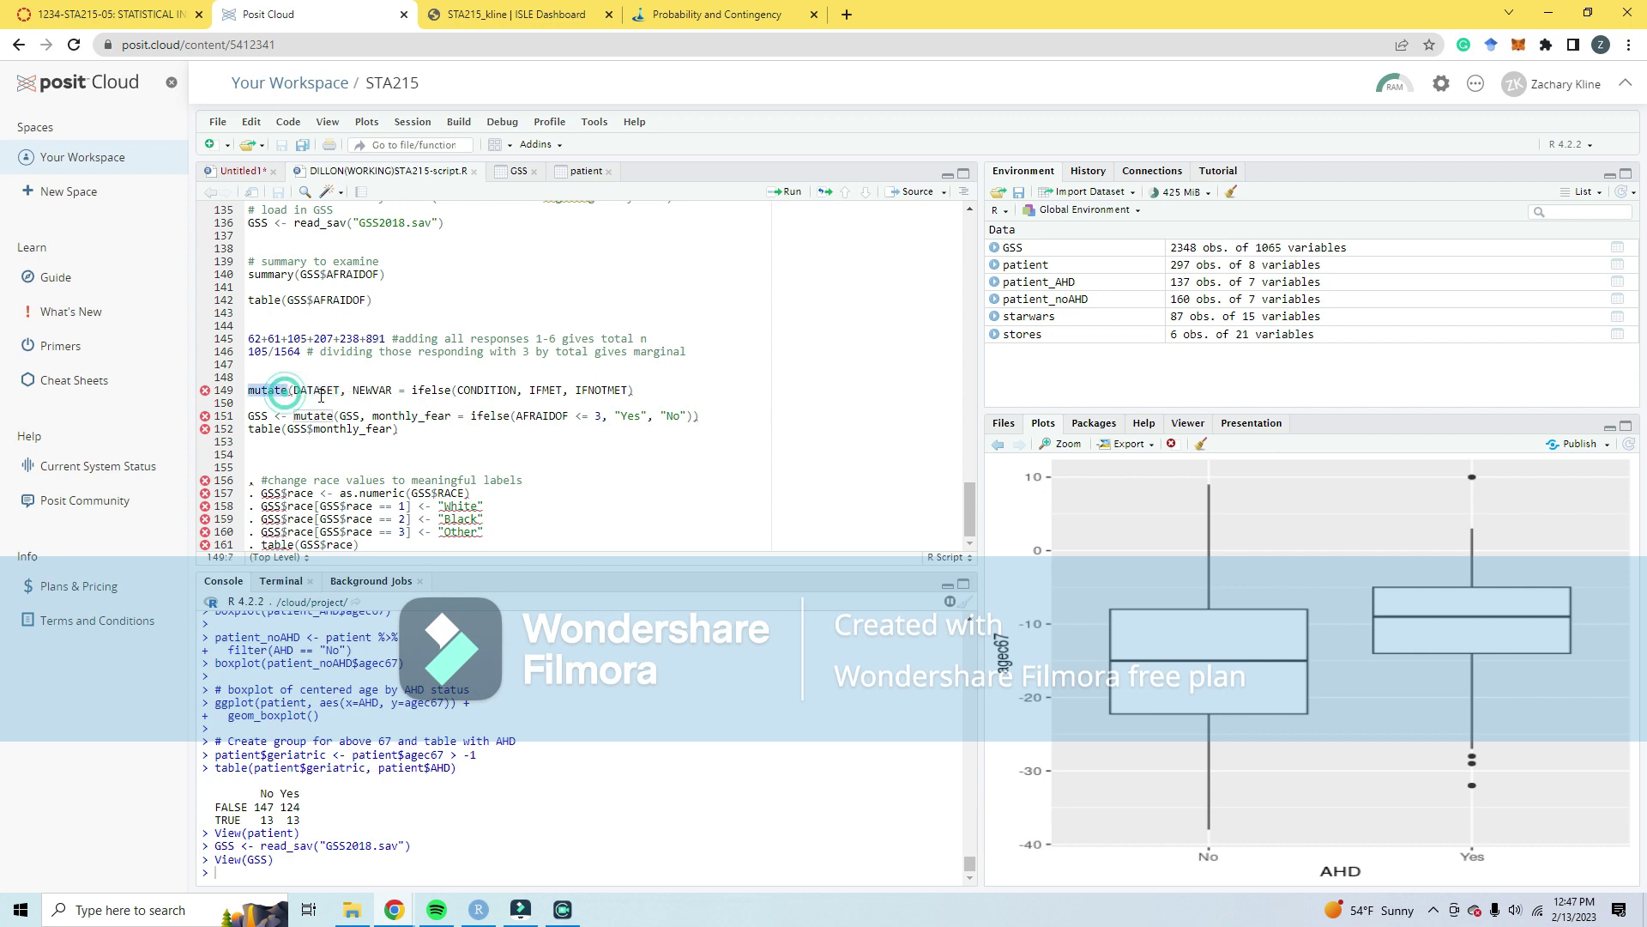
{"action": "left_click", "coordinate": [321, 392]}
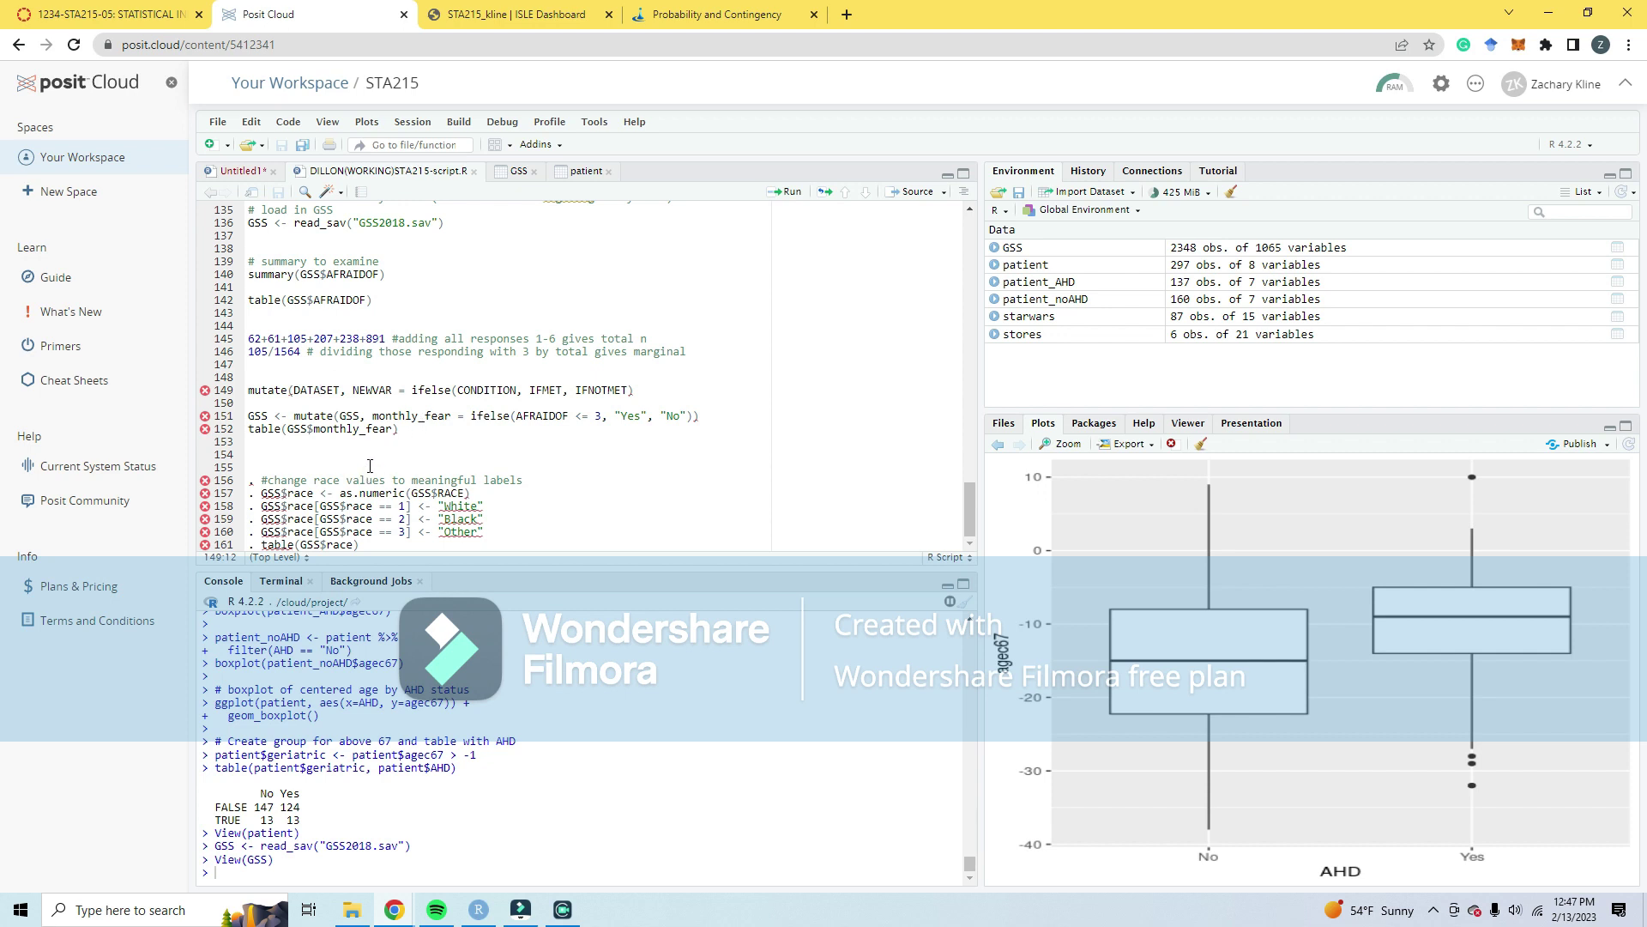
{"action": "double_click", "coordinate": [302, 390]}
{"action": "double_click", "coordinate": [379, 390]}
{"action": "double_click", "coordinate": [426, 391]}
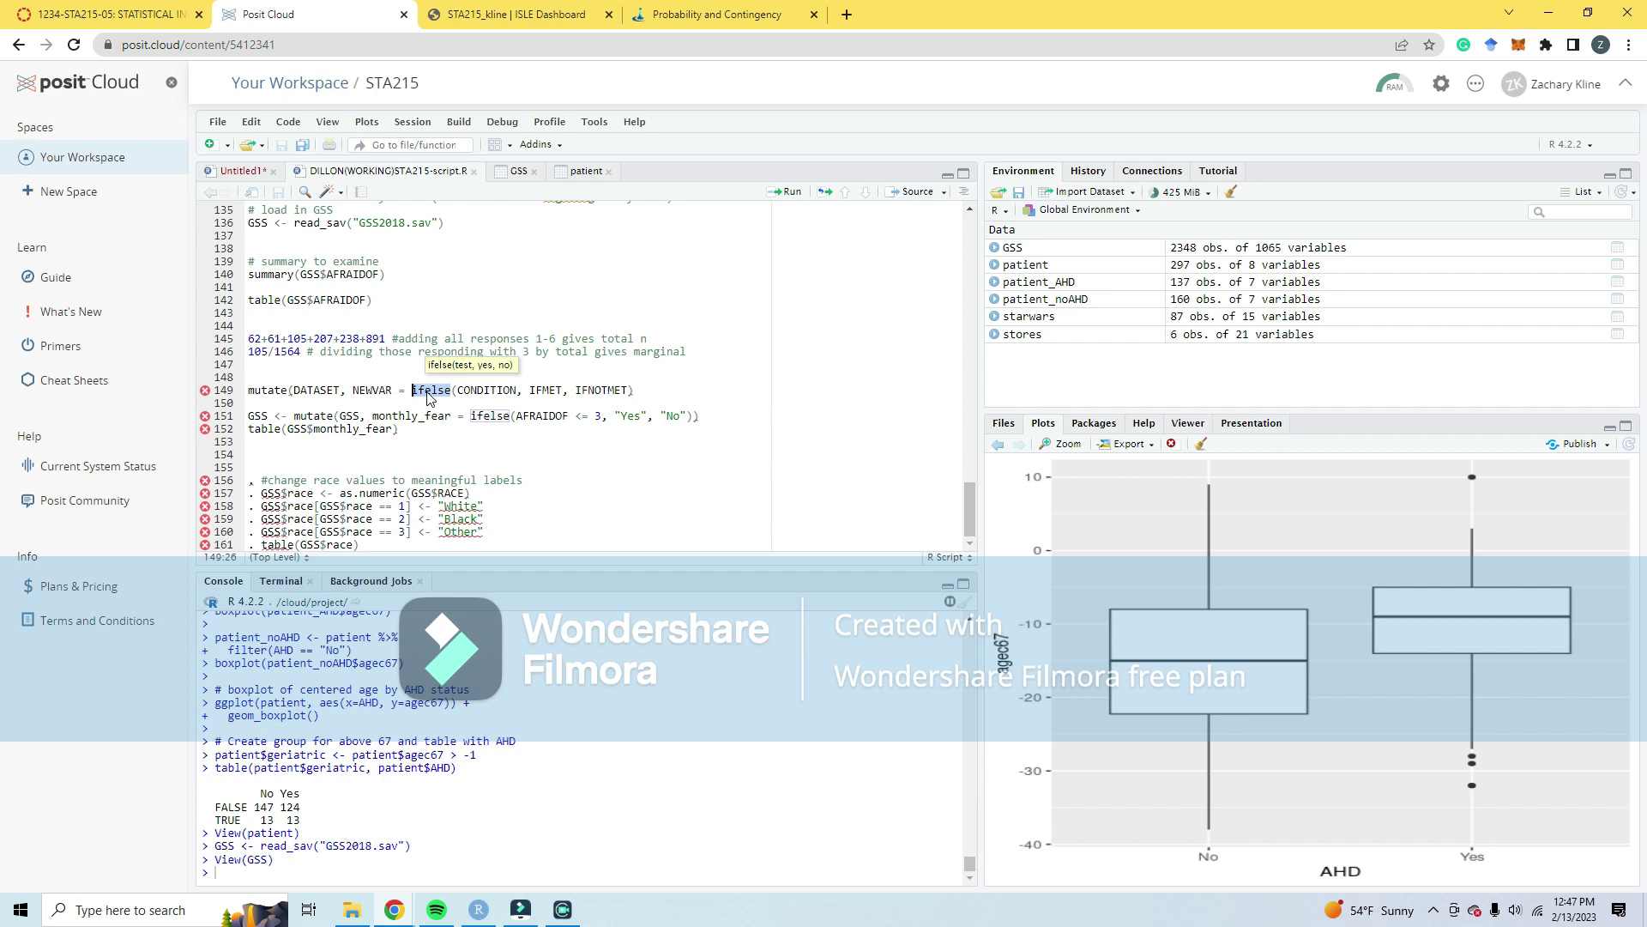
{"action": "double_click", "coordinate": [547, 390]}
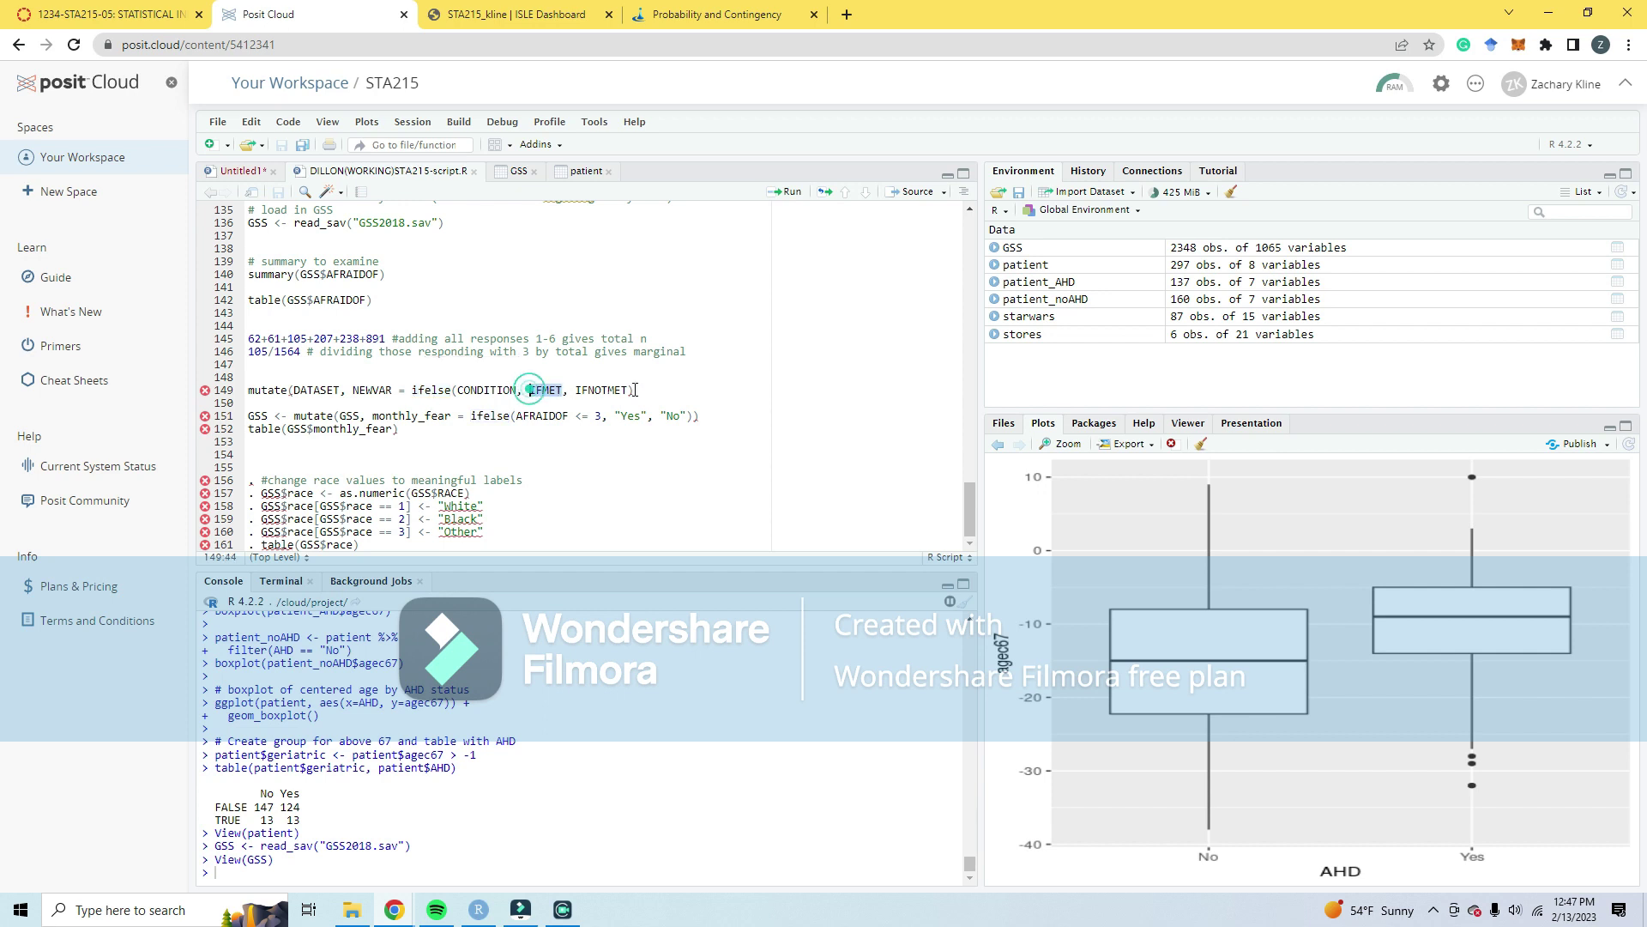
{"action": "double_click", "coordinate": [607, 390]}
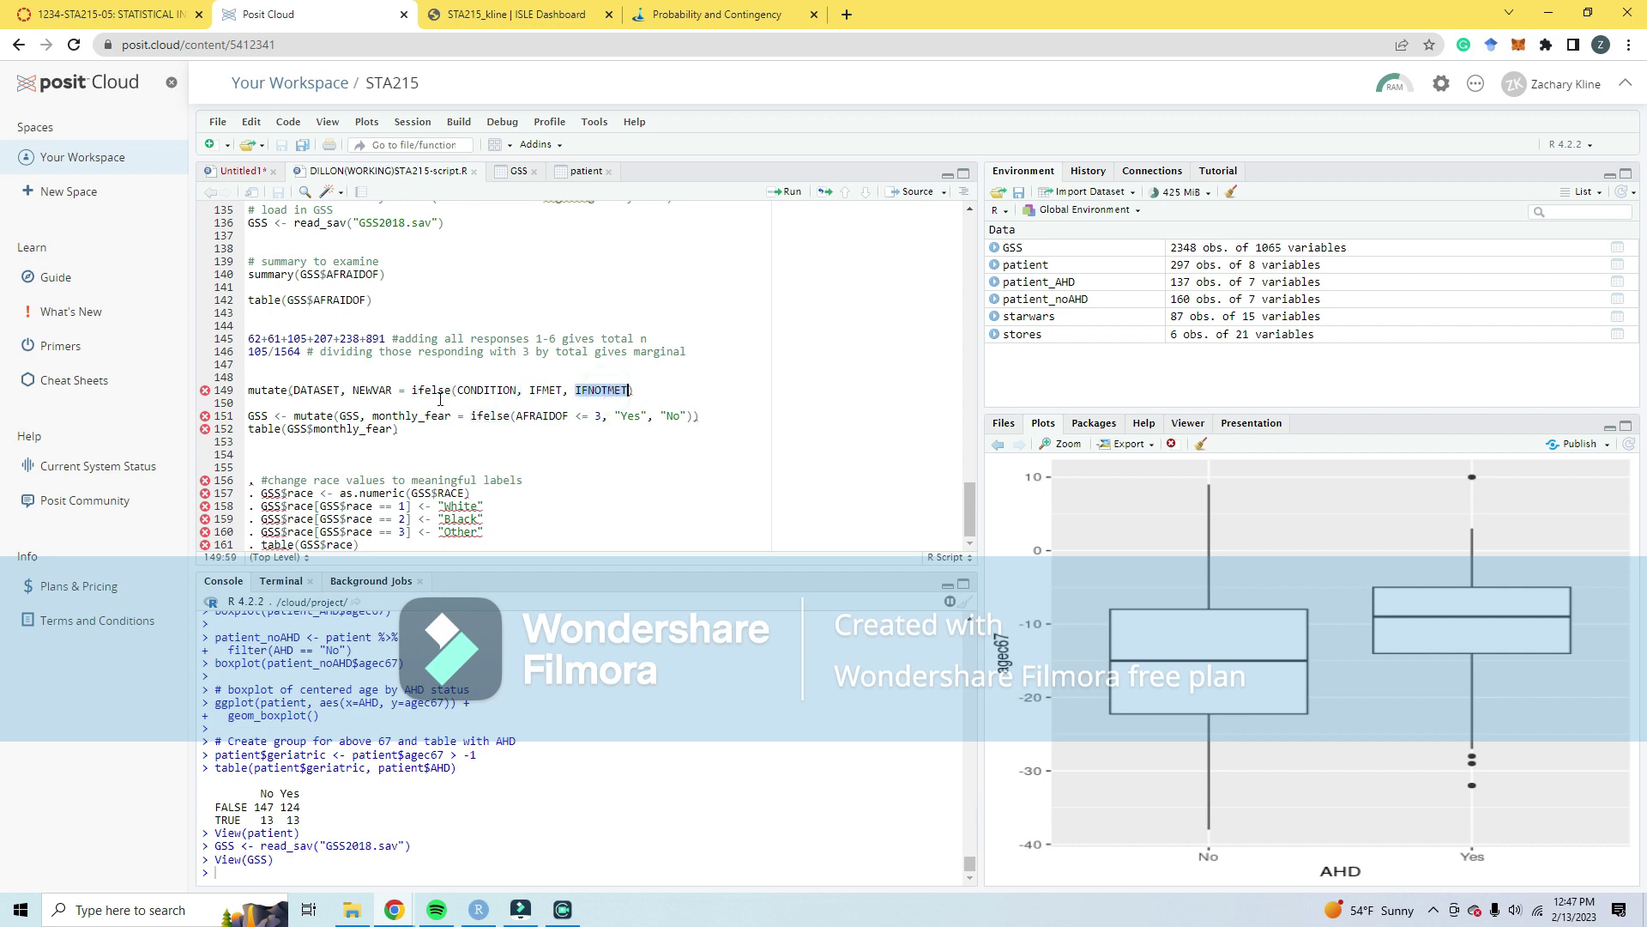
Step: Compare the monthly_fear mutate line's dataset, new variable, AFRAIDOF <= 3 condition and Yes/No values with the template's arguments
{"action": "left_click_drag", "start_coordinate": [266, 416], "coordinate": [411, 416]}
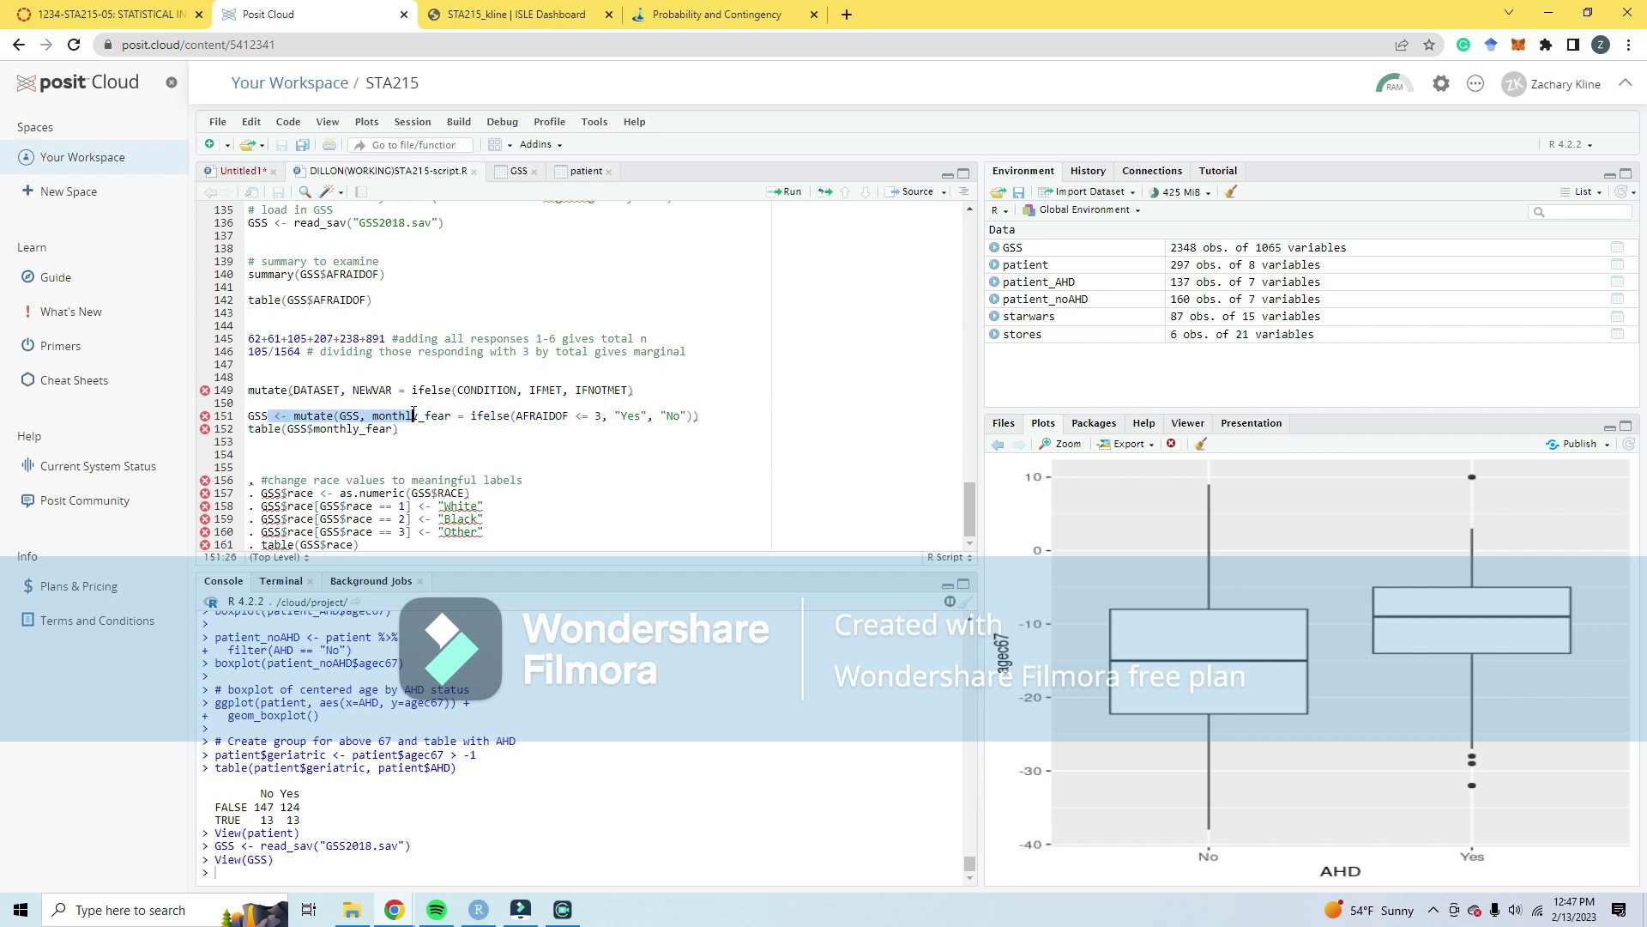
{"action": "left_click", "coordinate": [412, 415]}
{"action": "double_click", "coordinate": [412, 415]}
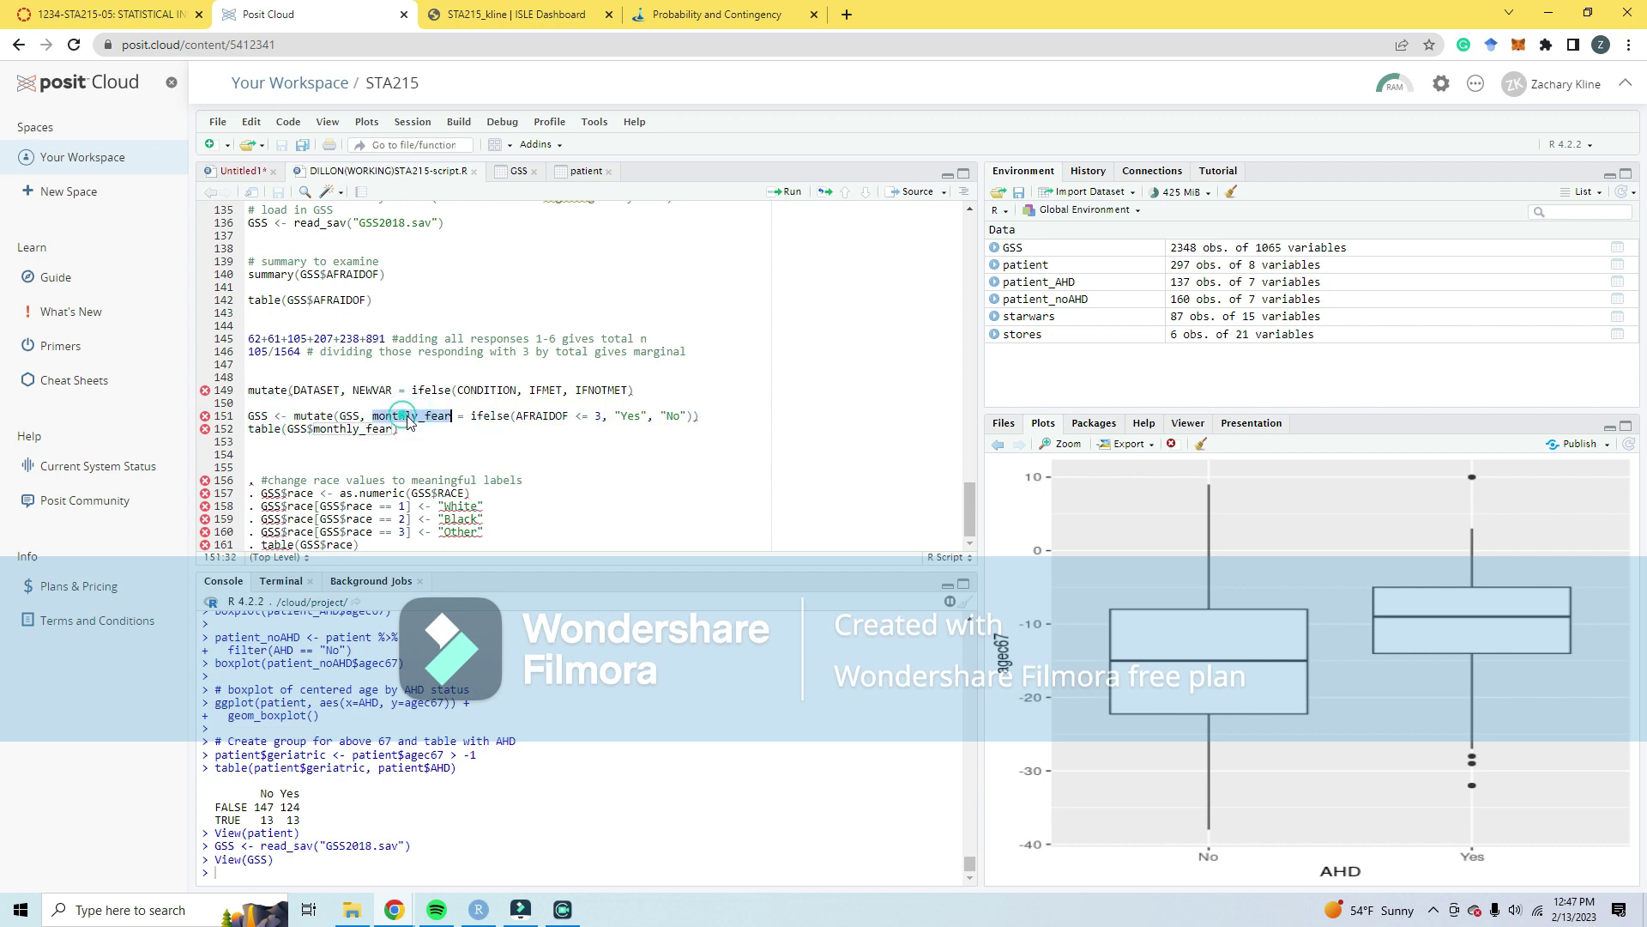
{"action": "triple_click", "coordinate": [331, 415]}
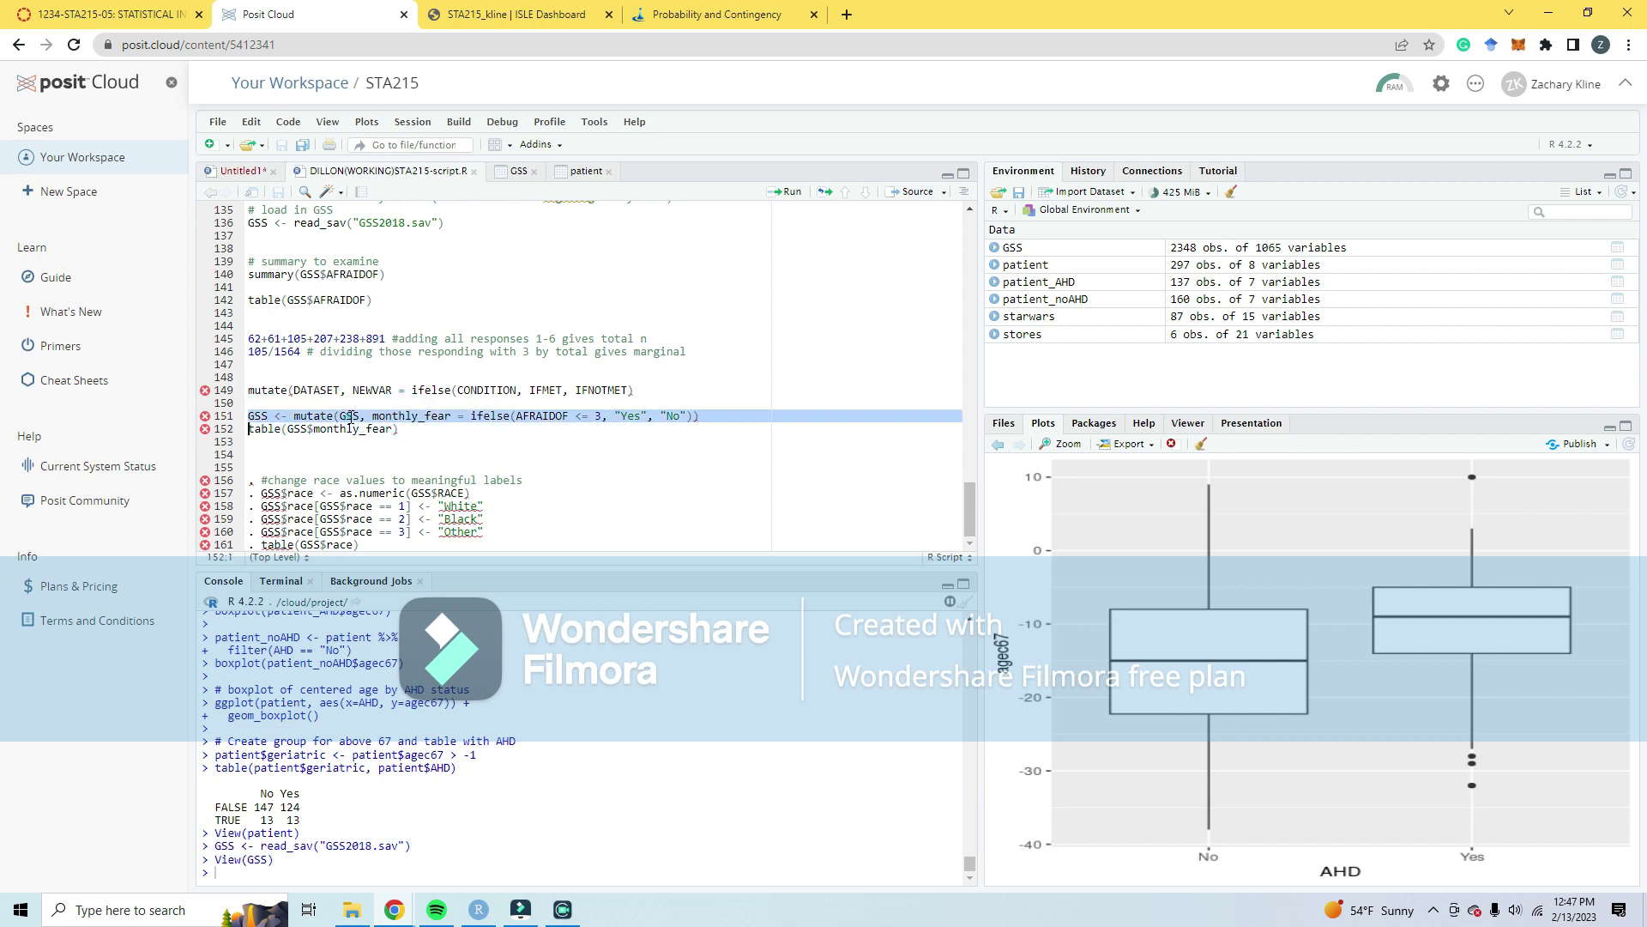
{"action": "left_click", "coordinate": [354, 415]}
{"action": "double_click", "coordinate": [412, 415]}
{"action": "left_click", "coordinate": [390, 404]}
{"action": "double_click", "coordinate": [486, 390]}
{"action": "left_click_drag", "start_coordinate": [516, 415], "coordinate": [602, 416]}
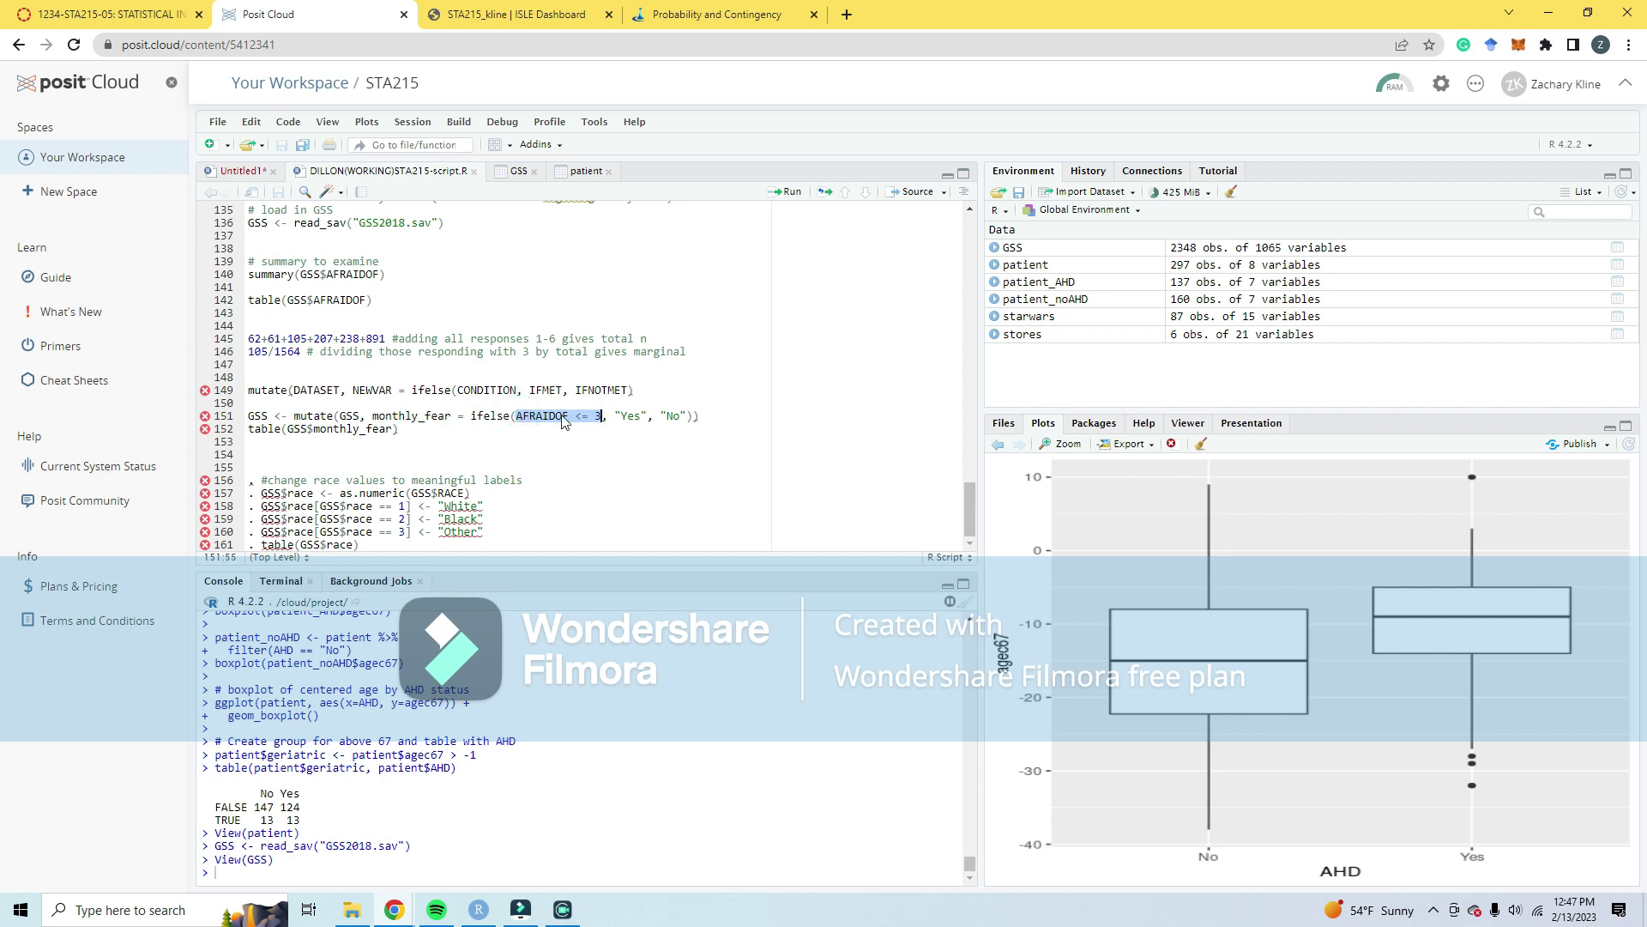
{"action": "double_click", "coordinate": [549, 390]}
{"action": "double_click", "coordinate": [627, 415]}
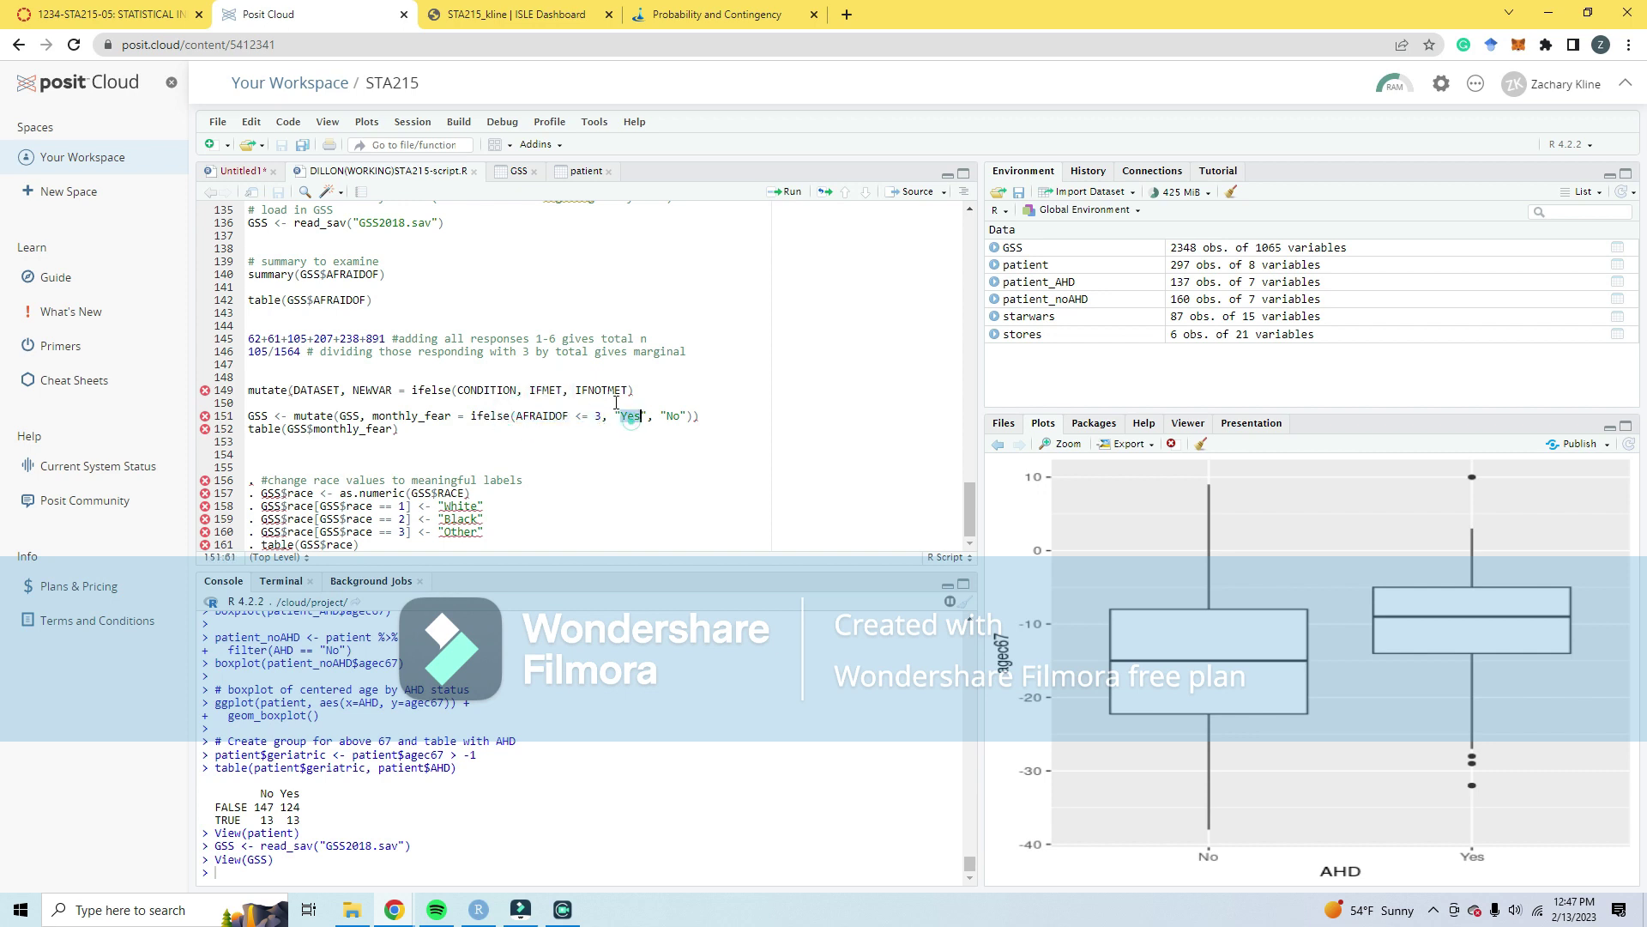
{"action": "double_click", "coordinate": [603, 390]}
{"action": "left_click", "coordinate": [672, 415]}
{"action": "double_click", "coordinate": [672, 415]}
{"action": "double_click", "coordinate": [320, 391]}
{"action": "triple_click", "coordinate": [324, 391]}
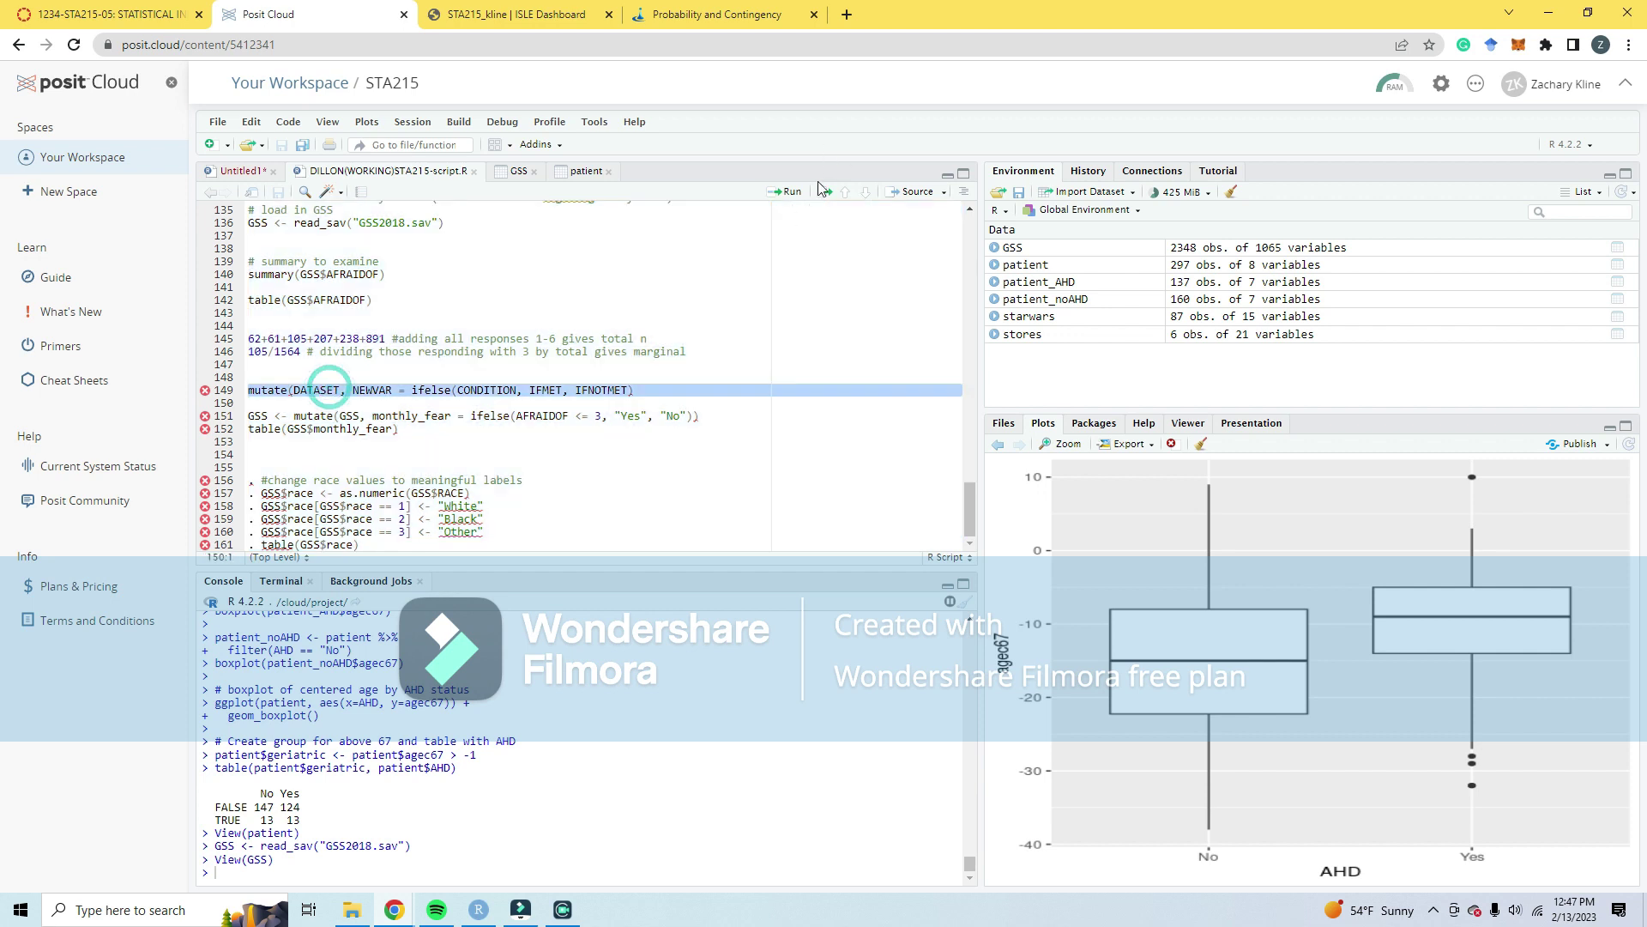
Step: Run the mutate template line and review its DATASET, NEWVAR, CONDITION, IFMET and IFNOTMET placeholders
{"action": "left_click", "coordinate": [788, 192]}
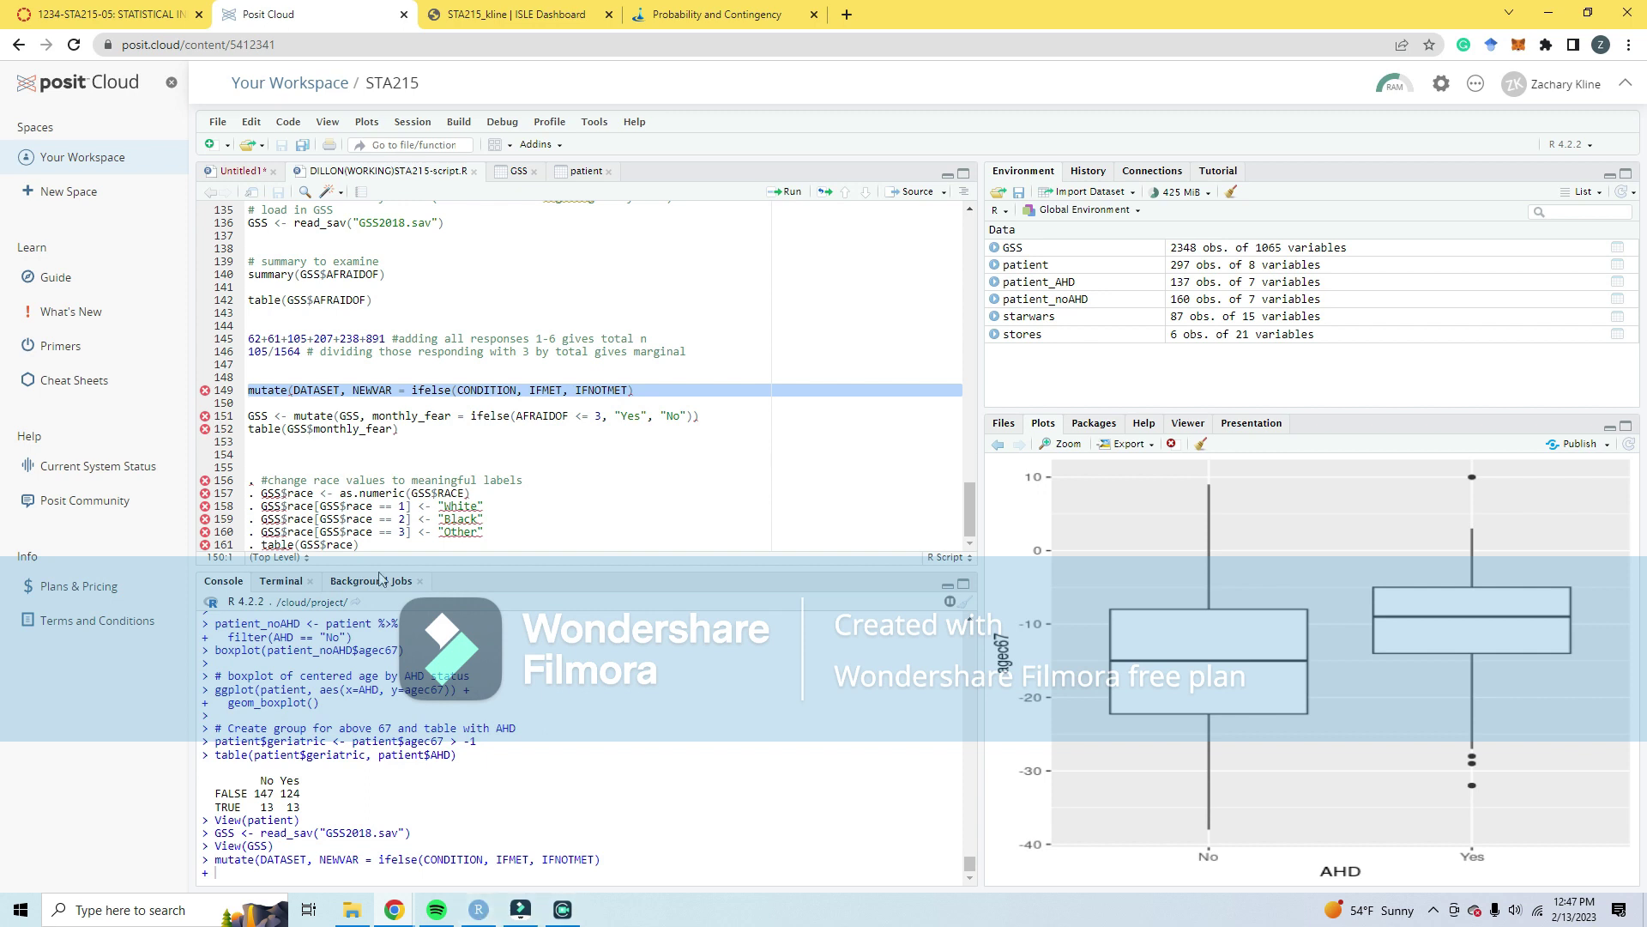
{"action": "double_click", "coordinate": [305, 391]}
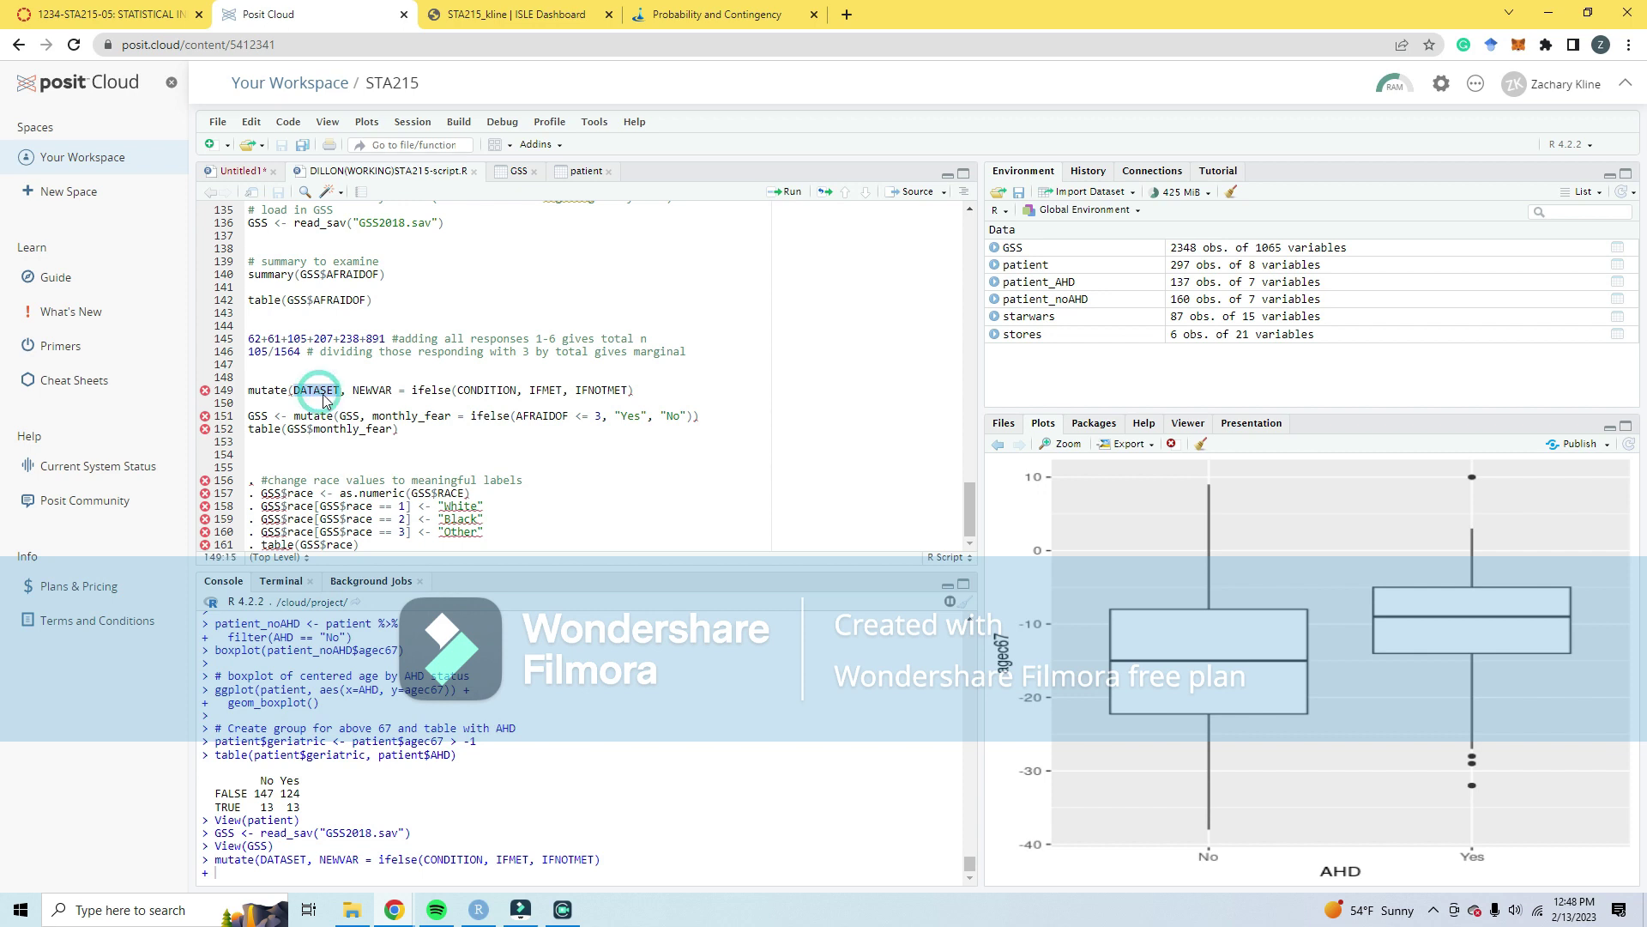
{"action": "double_click", "coordinate": [365, 391]}
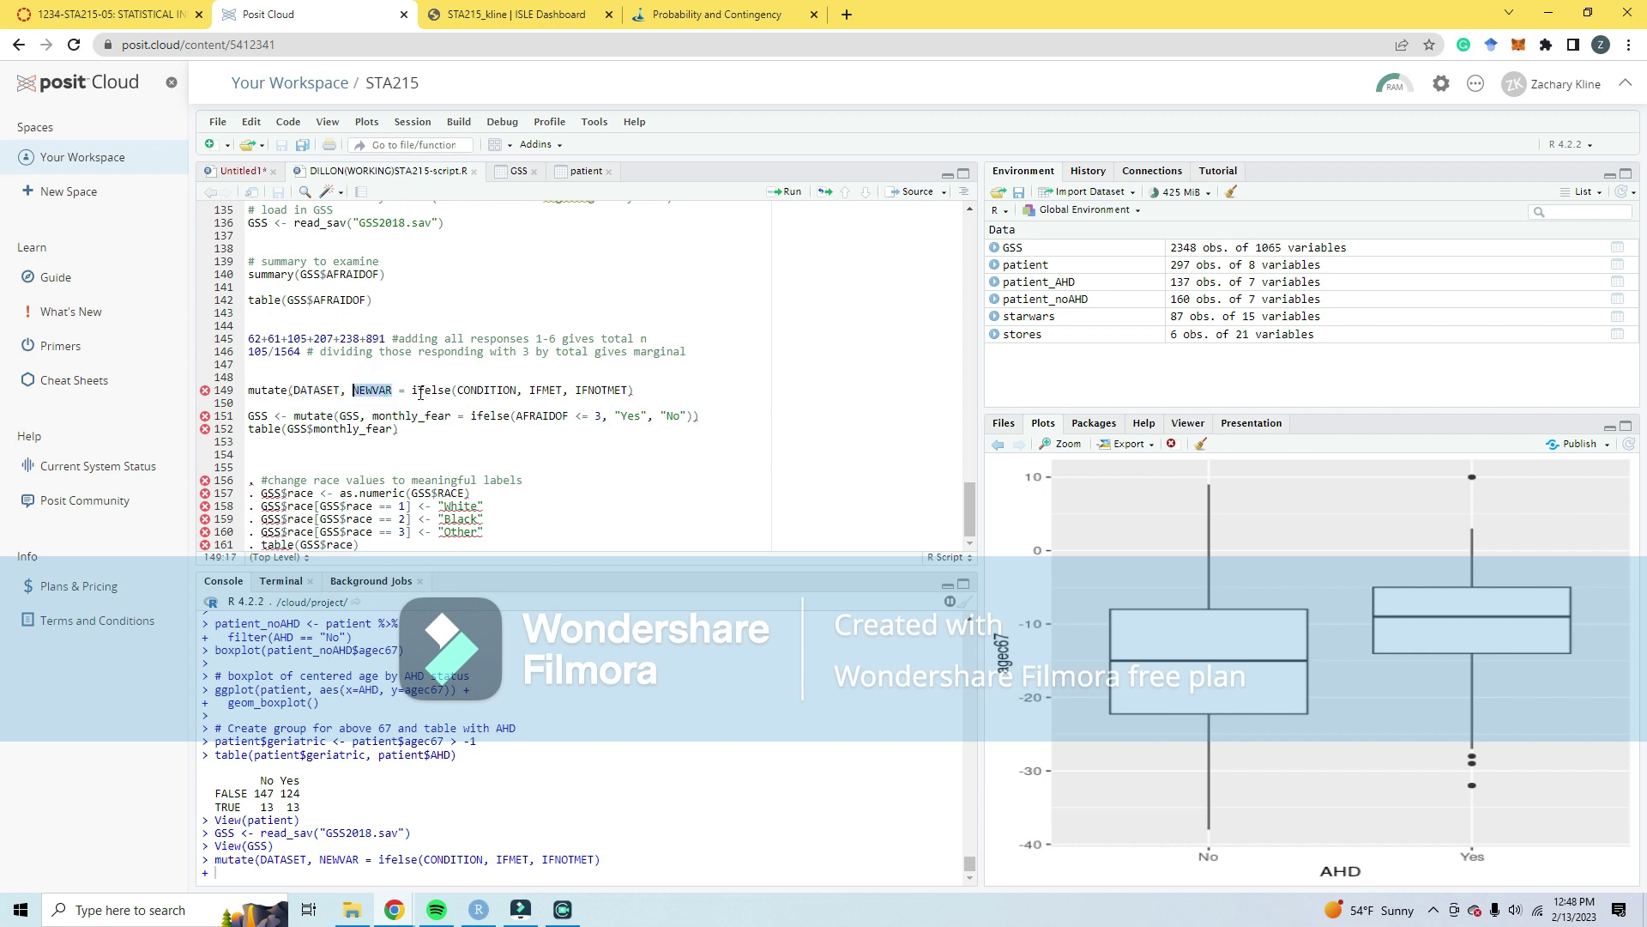
{"action": "key", "text": "Down"}
{"action": "left_click", "coordinate": [491, 389]}
{"action": "double_click", "coordinate": [498, 390]}
{"action": "double_click", "coordinate": [541, 389]}
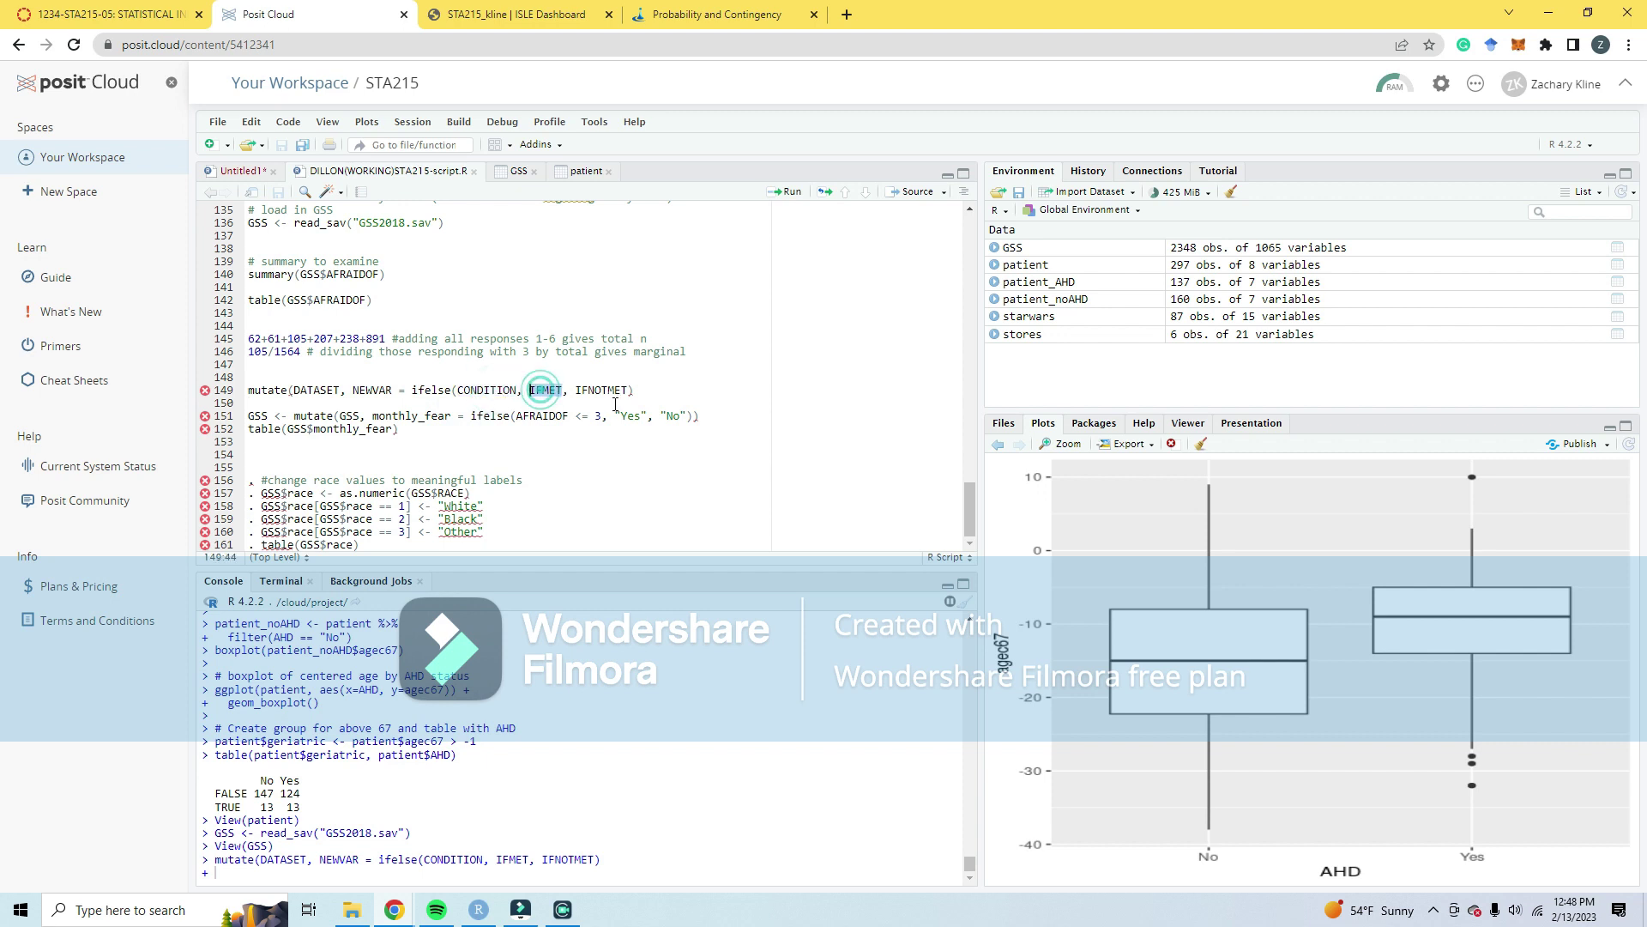
{"action": "double_click", "coordinate": [603, 390]}
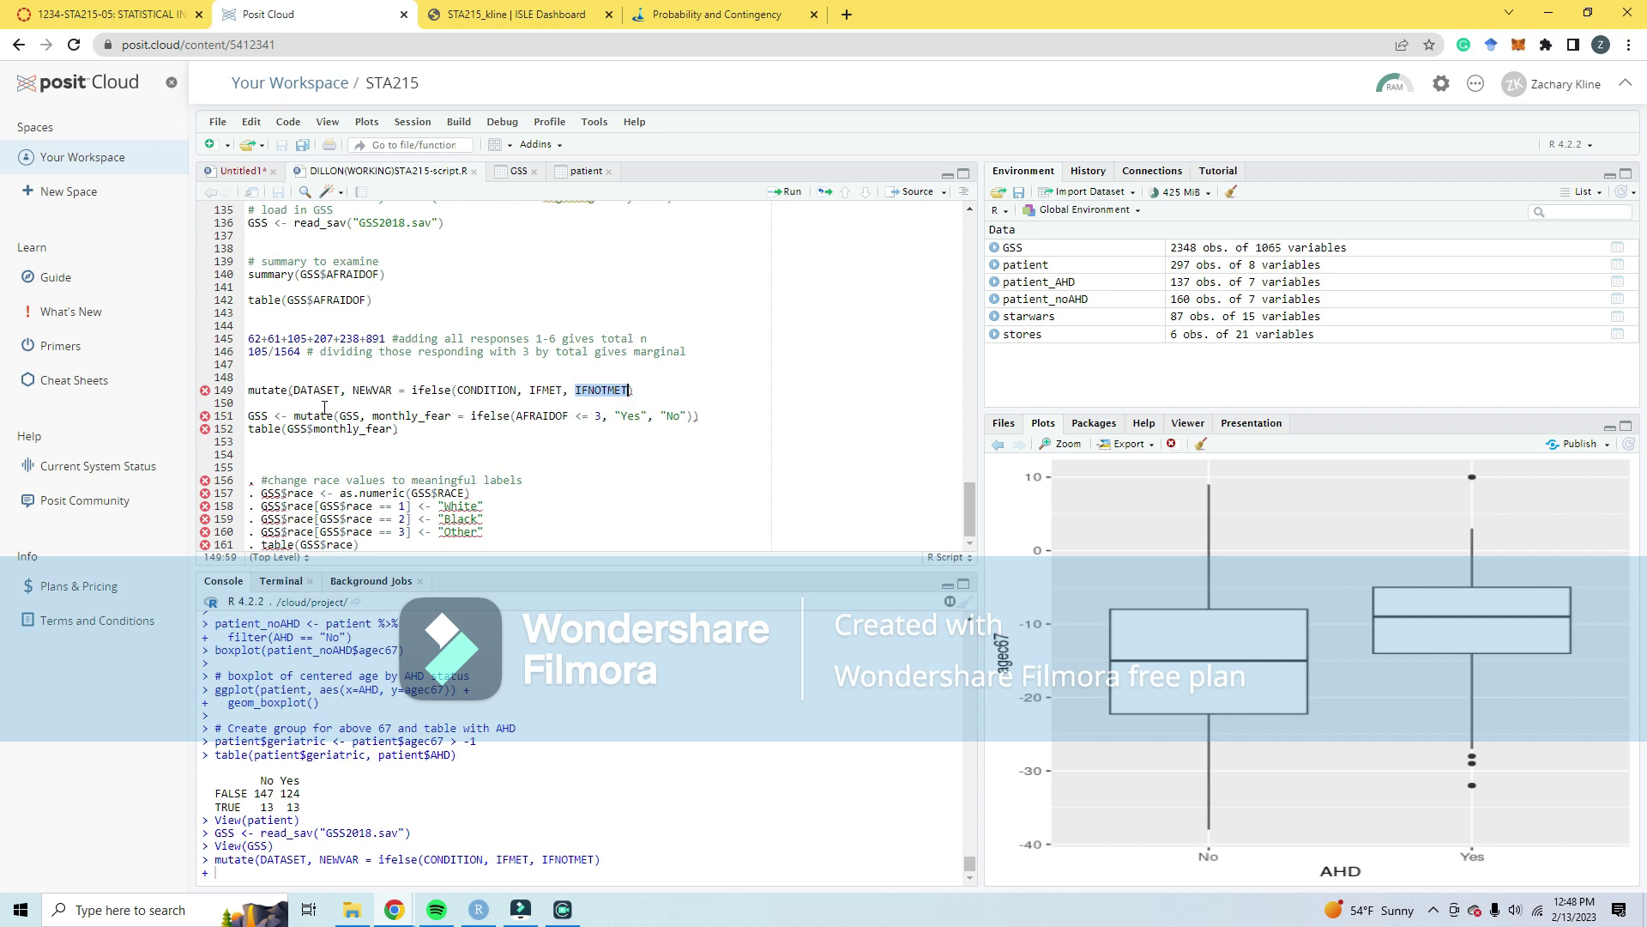
Step: Delete the mutate template line above the monthly_fear code and save the script
{"action": "triple_click", "coordinate": [377, 391]}
{"action": "key", "text": "BackSpace"}
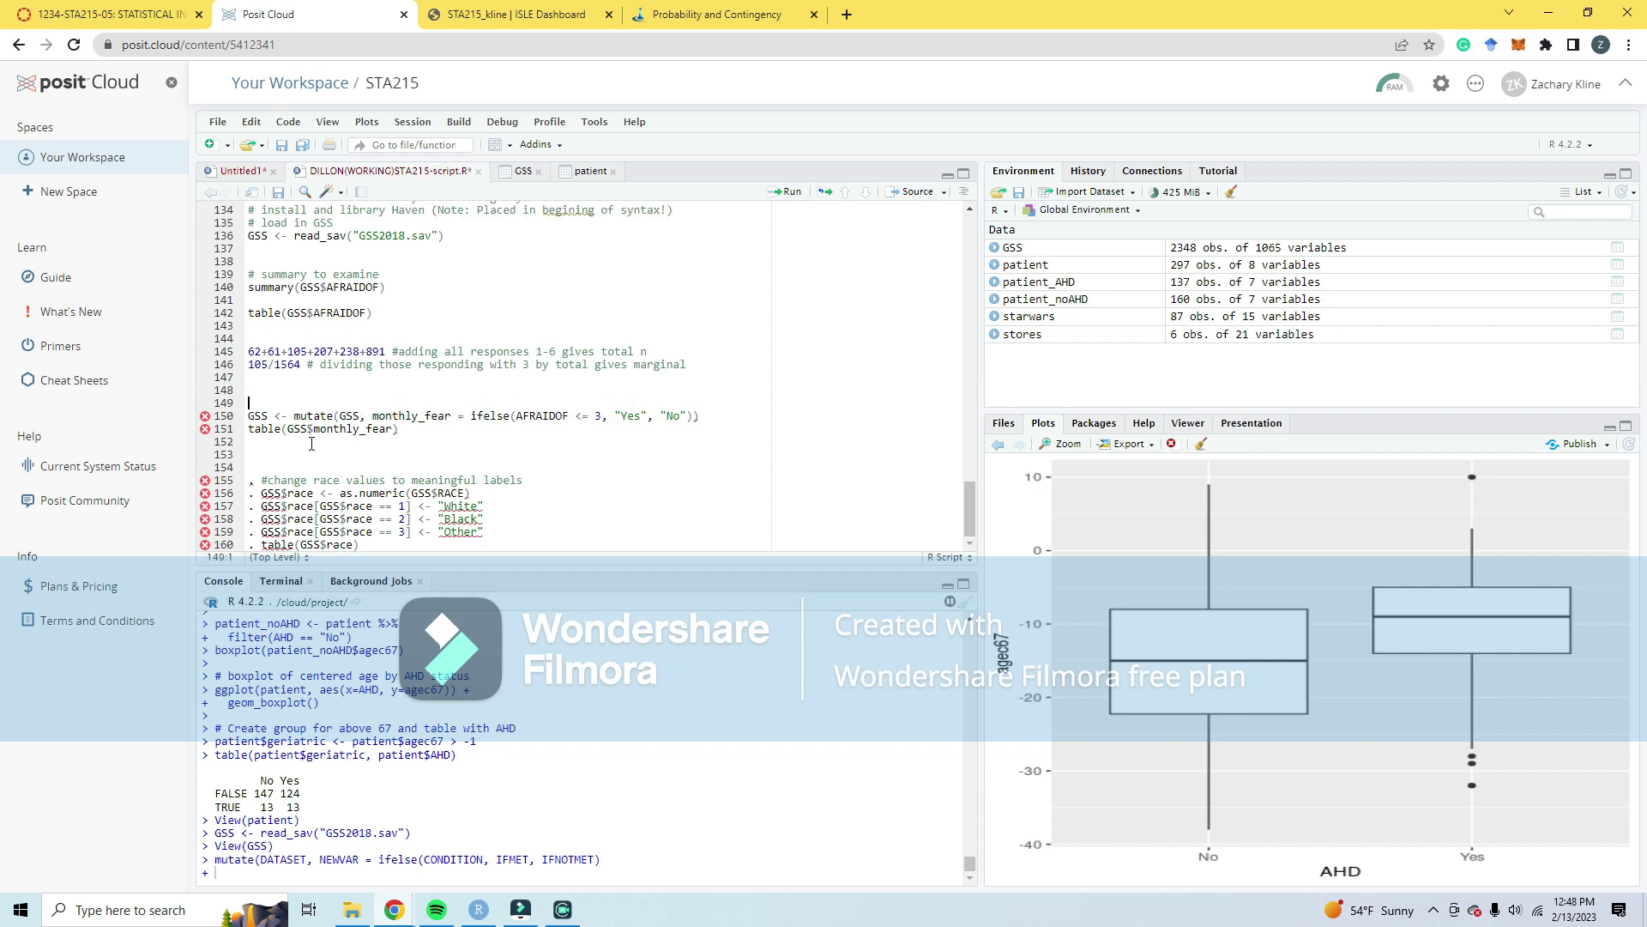
{"action": "key", "text": "ctrl+s"}
Step: Run the monthly_fear mutate line together with table(GSS$monthly_fear)
{"action": "left_click", "coordinate": [270, 430]}
{"action": "left_click_drag", "start_coordinate": [271, 441], "coordinate": [249, 416]}
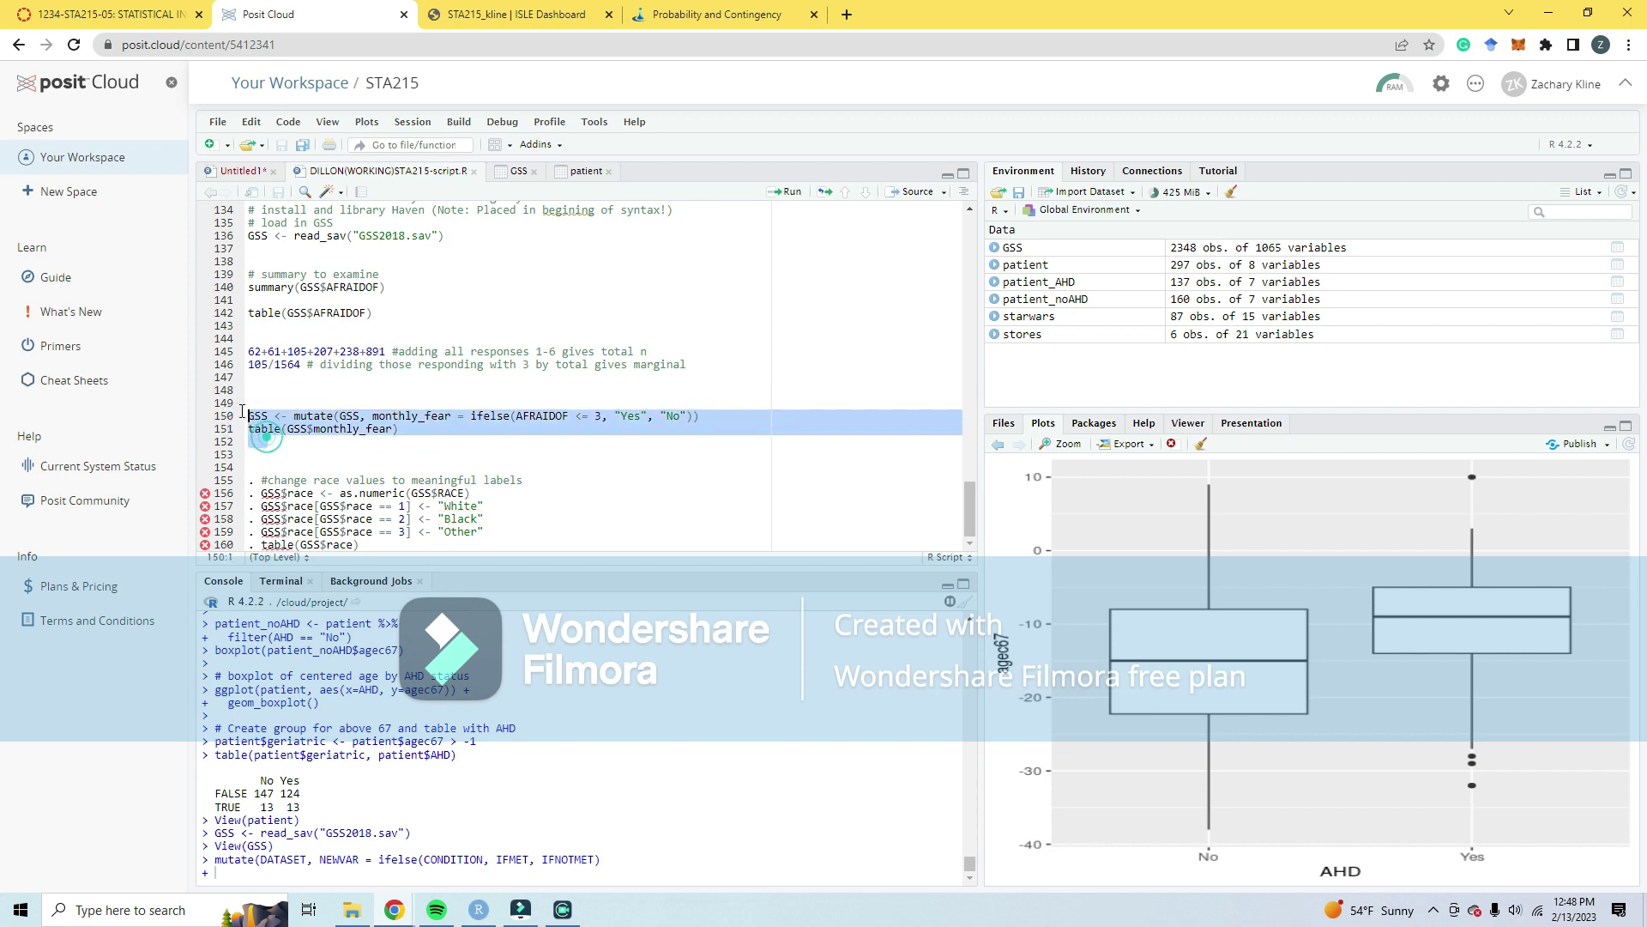
{"action": "left_click", "coordinate": [790, 198]}
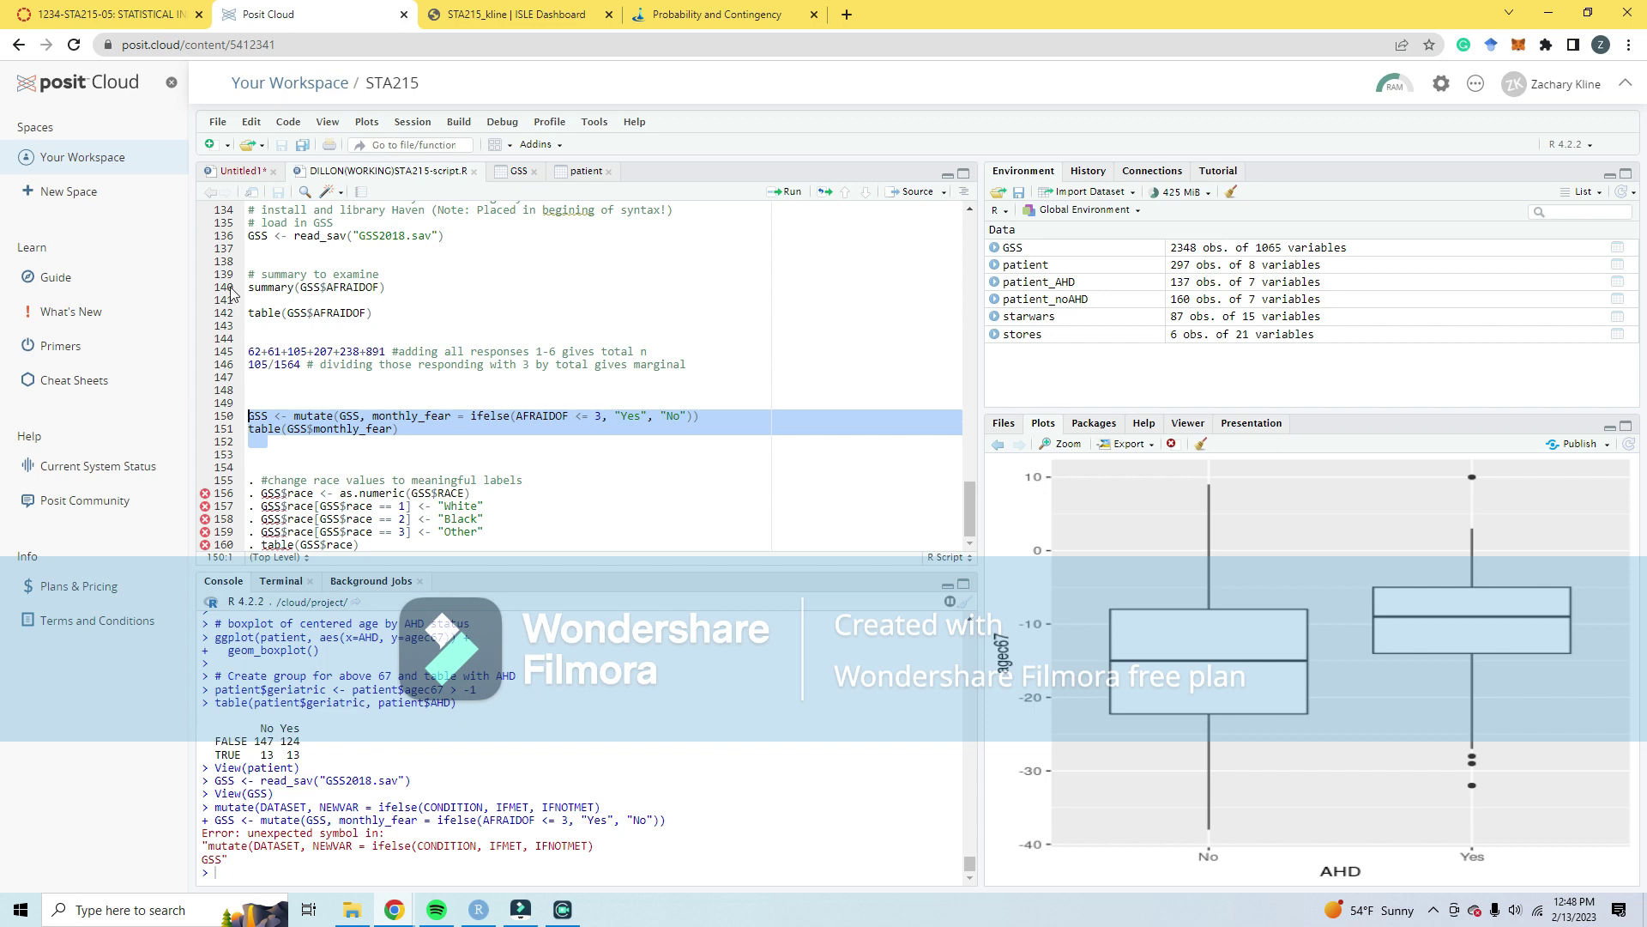
{"action": "triple_click", "coordinate": [390, 418]}
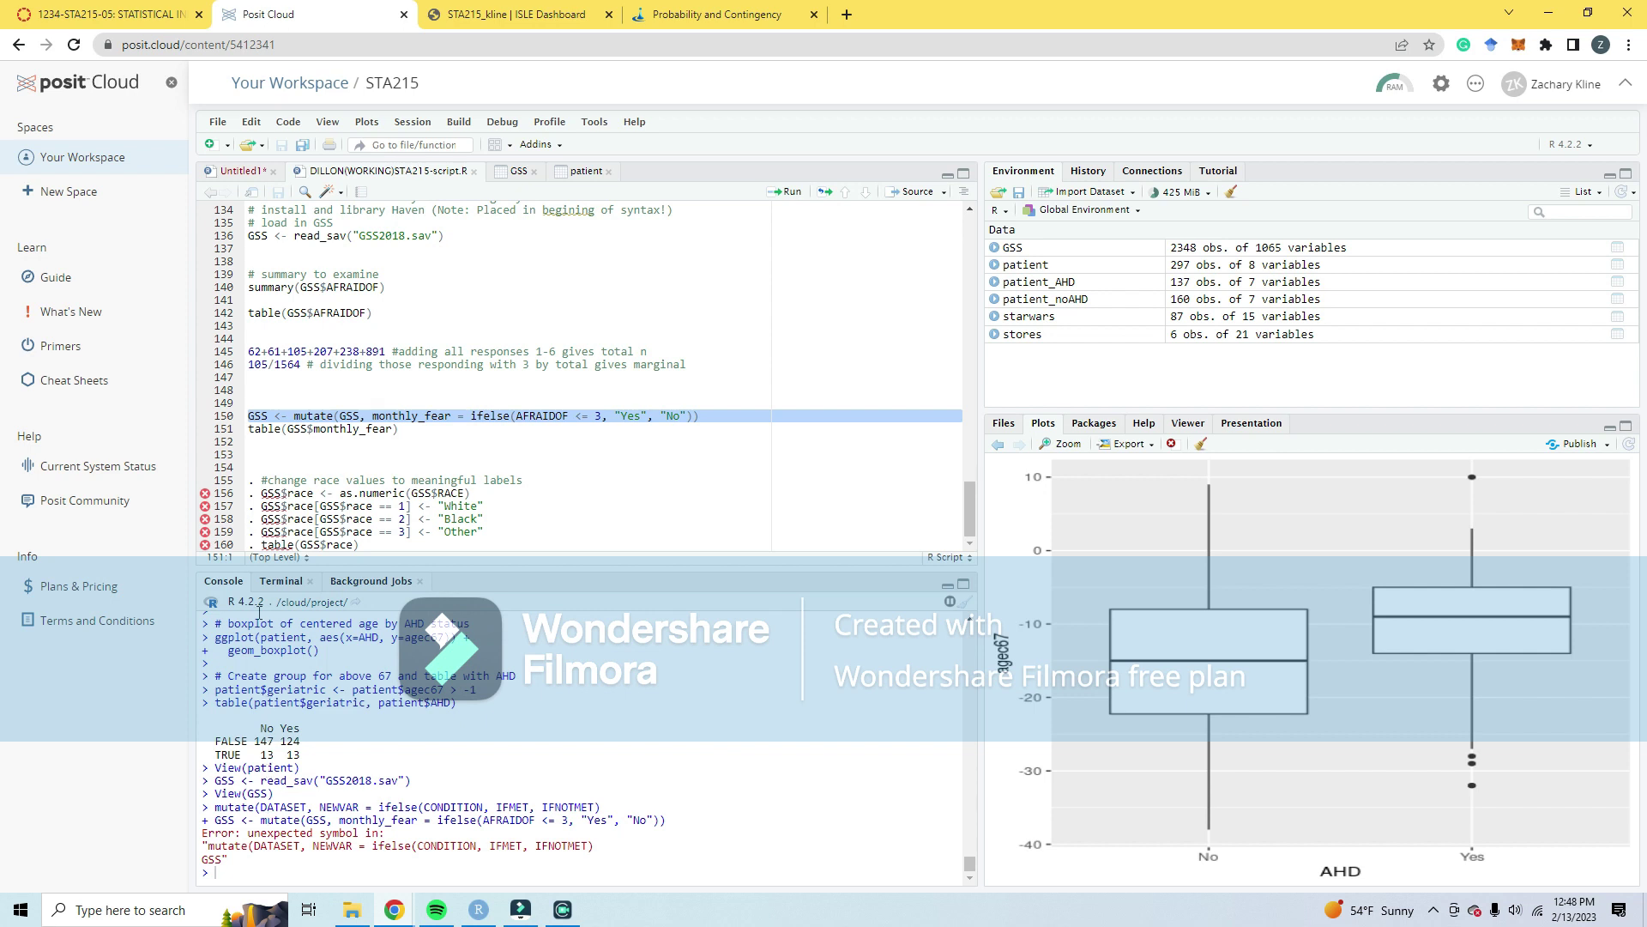
{"action": "left_click_drag", "start_coordinate": [272, 455], "coordinate": [249, 415]}
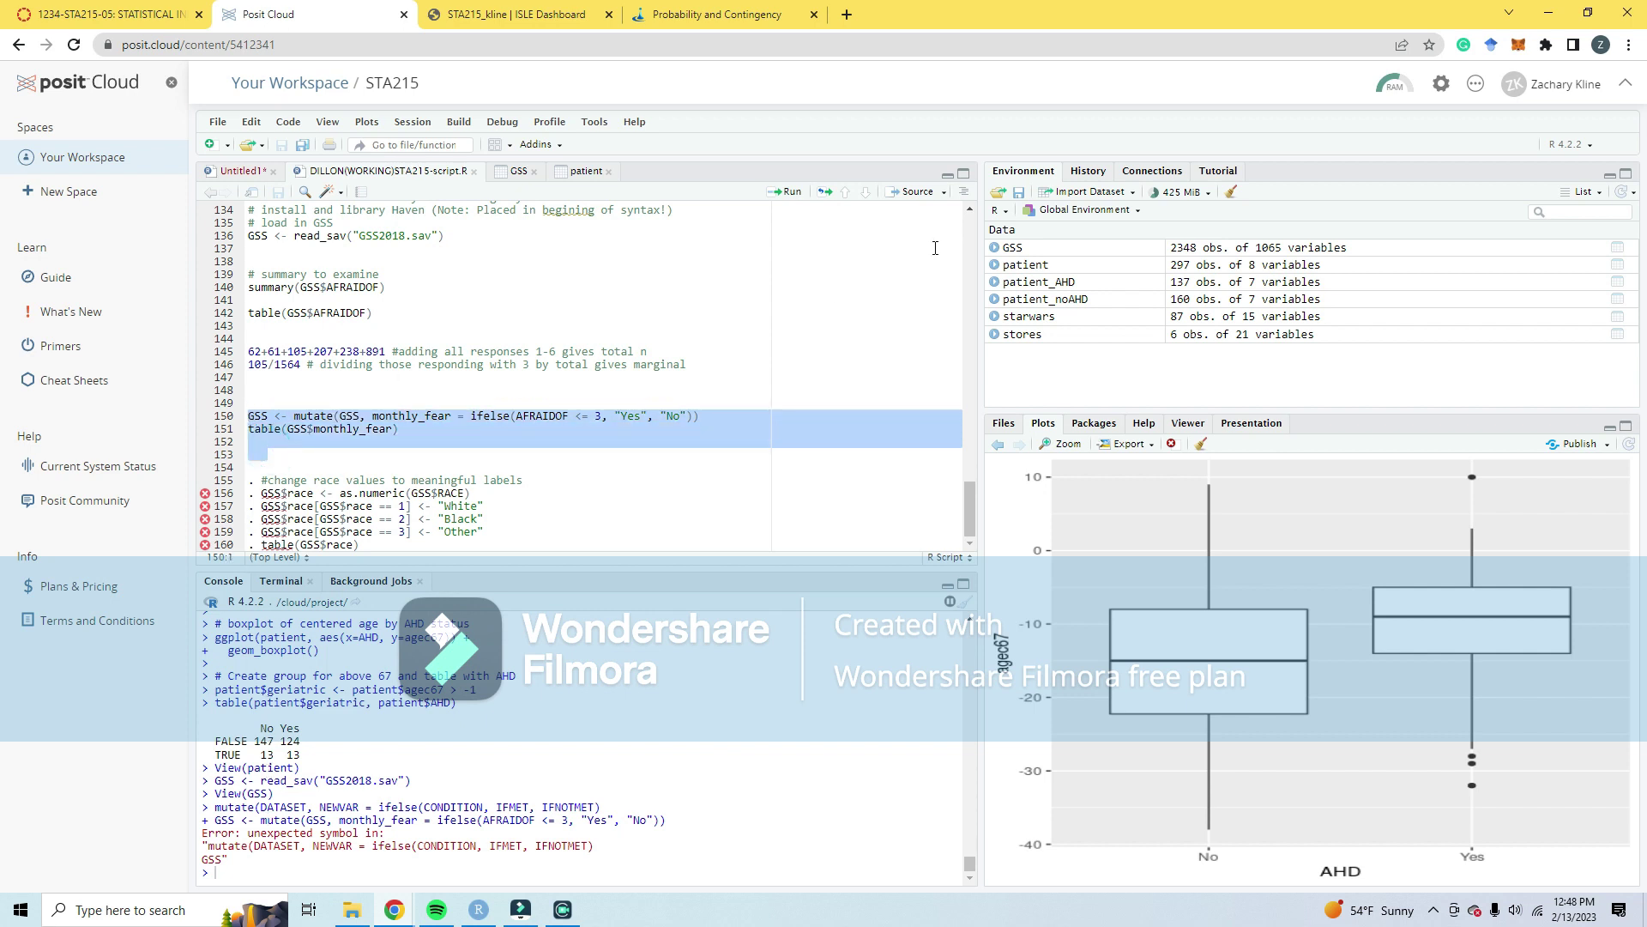
{"action": "left_click", "coordinate": [788, 193]}
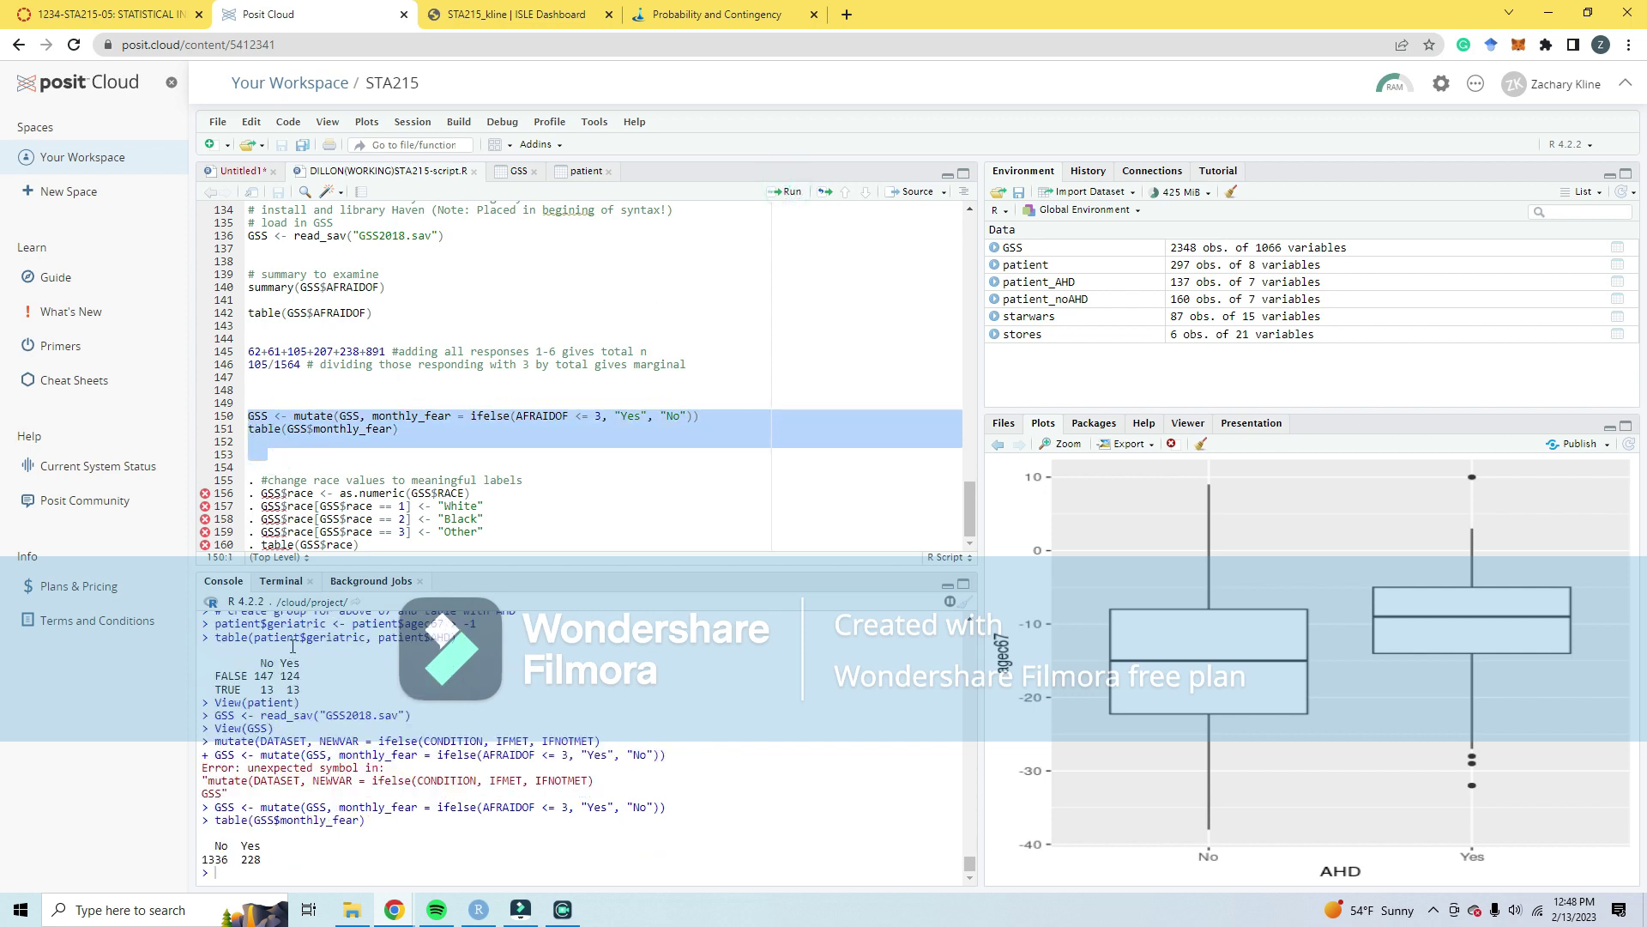
Step: Remove the leading periods from the six lines of the "#change race values to meaningful labels" block
{"action": "left_click", "coordinate": [261, 479]}
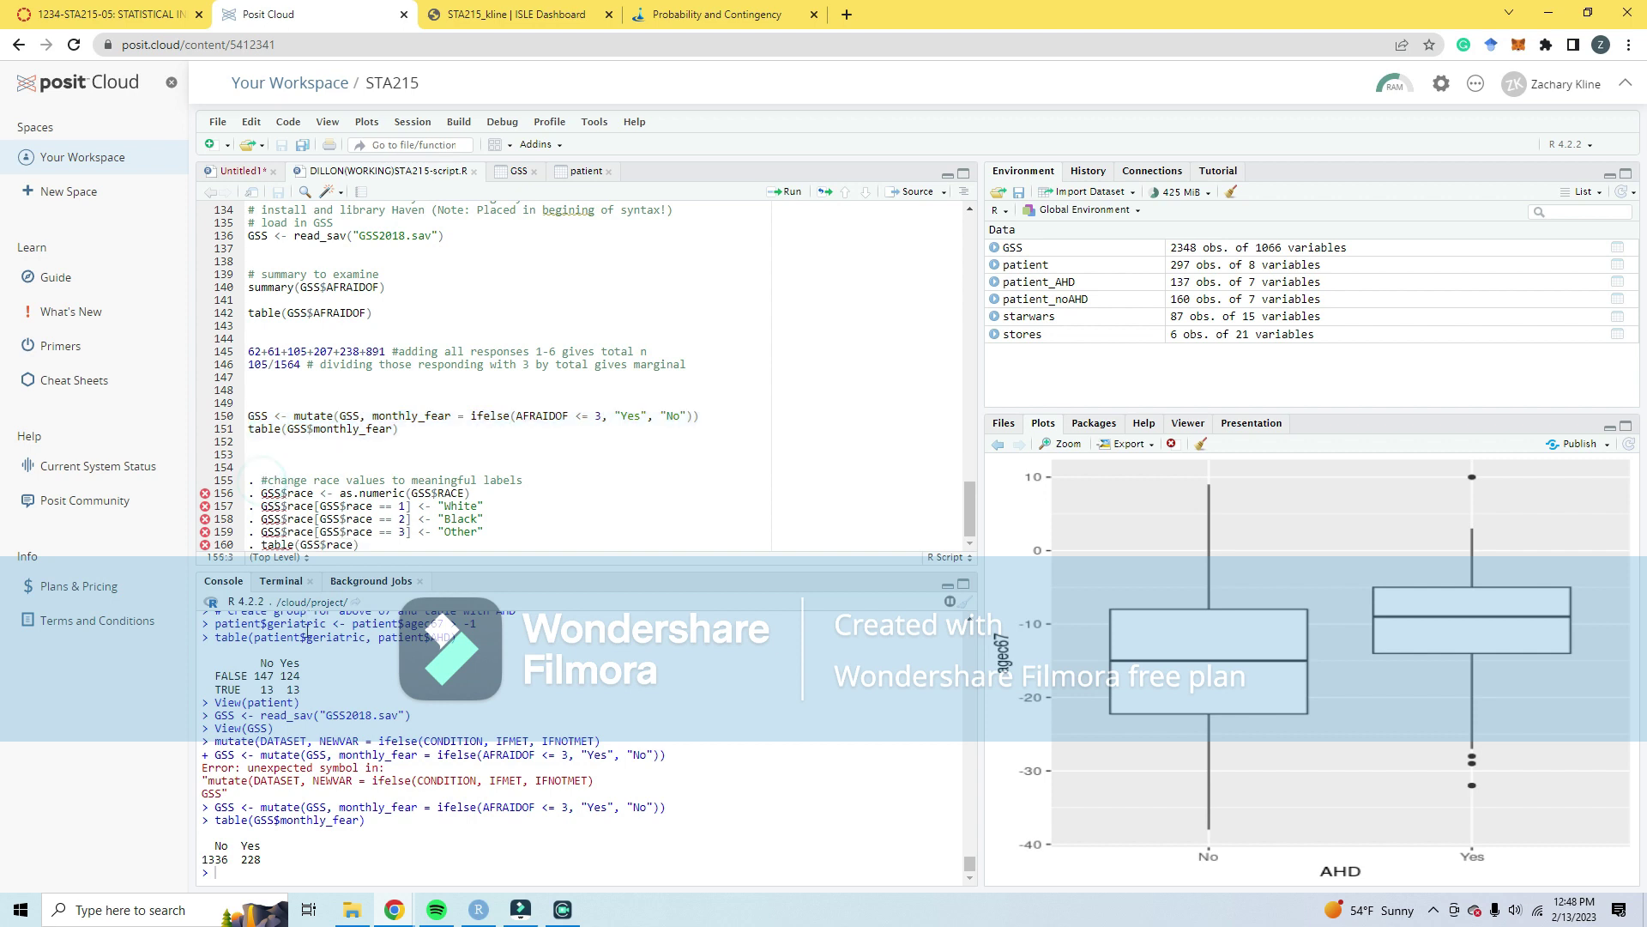
{"action": "key", "text": "BackSpace"}
{"action": "key", "text": "BackSpace"}
{"action": "left_click", "coordinate": [261, 493]}
{"action": "key", "text": "BackSpace"}
{"action": "key", "text": "BackSpace"}
{"action": "left_click", "coordinate": [261, 505]}
{"action": "key", "text": "BackSpace"}
{"action": "key", "text": "BackSpace"}
{"action": "left_click", "coordinate": [261, 518]}
{"action": "key", "text": "BackSpace"}
{"action": "key", "text": "BackSpace"}
{"action": "left_click", "coordinate": [260, 531]}
{"action": "key", "text": "BackSpace"}
{"action": "key", "text": "BackSpace"}
{"action": "left_click", "coordinate": [261, 544]}
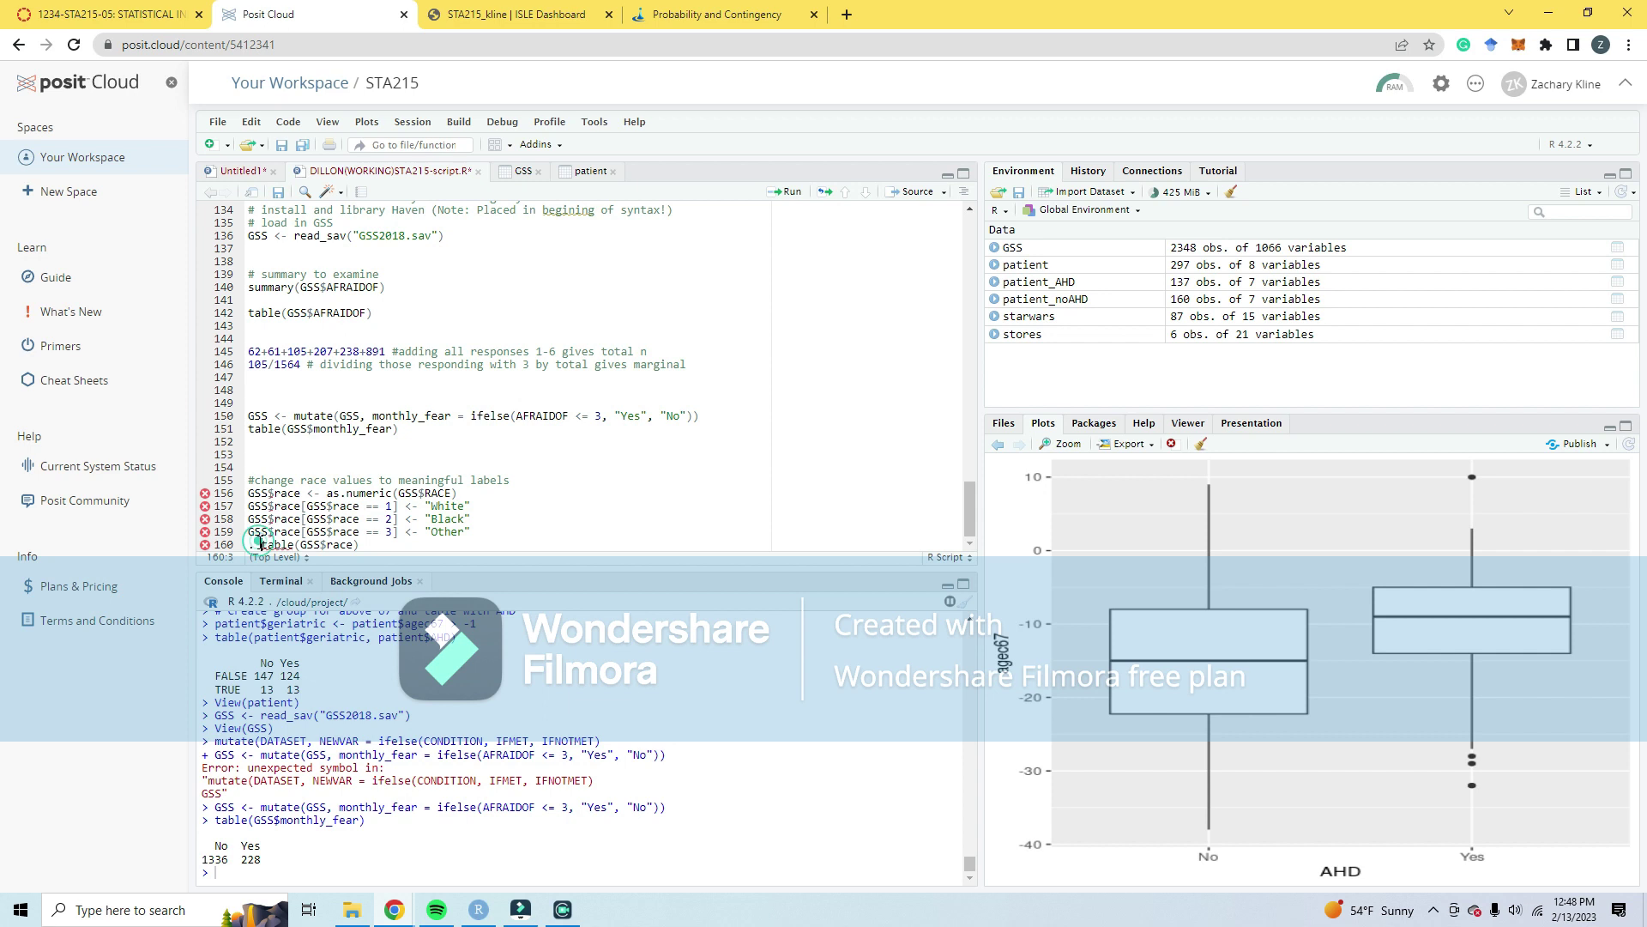
{"action": "key", "text": "BackSpace"}
{"action": "key", "text": "BackSpace"}
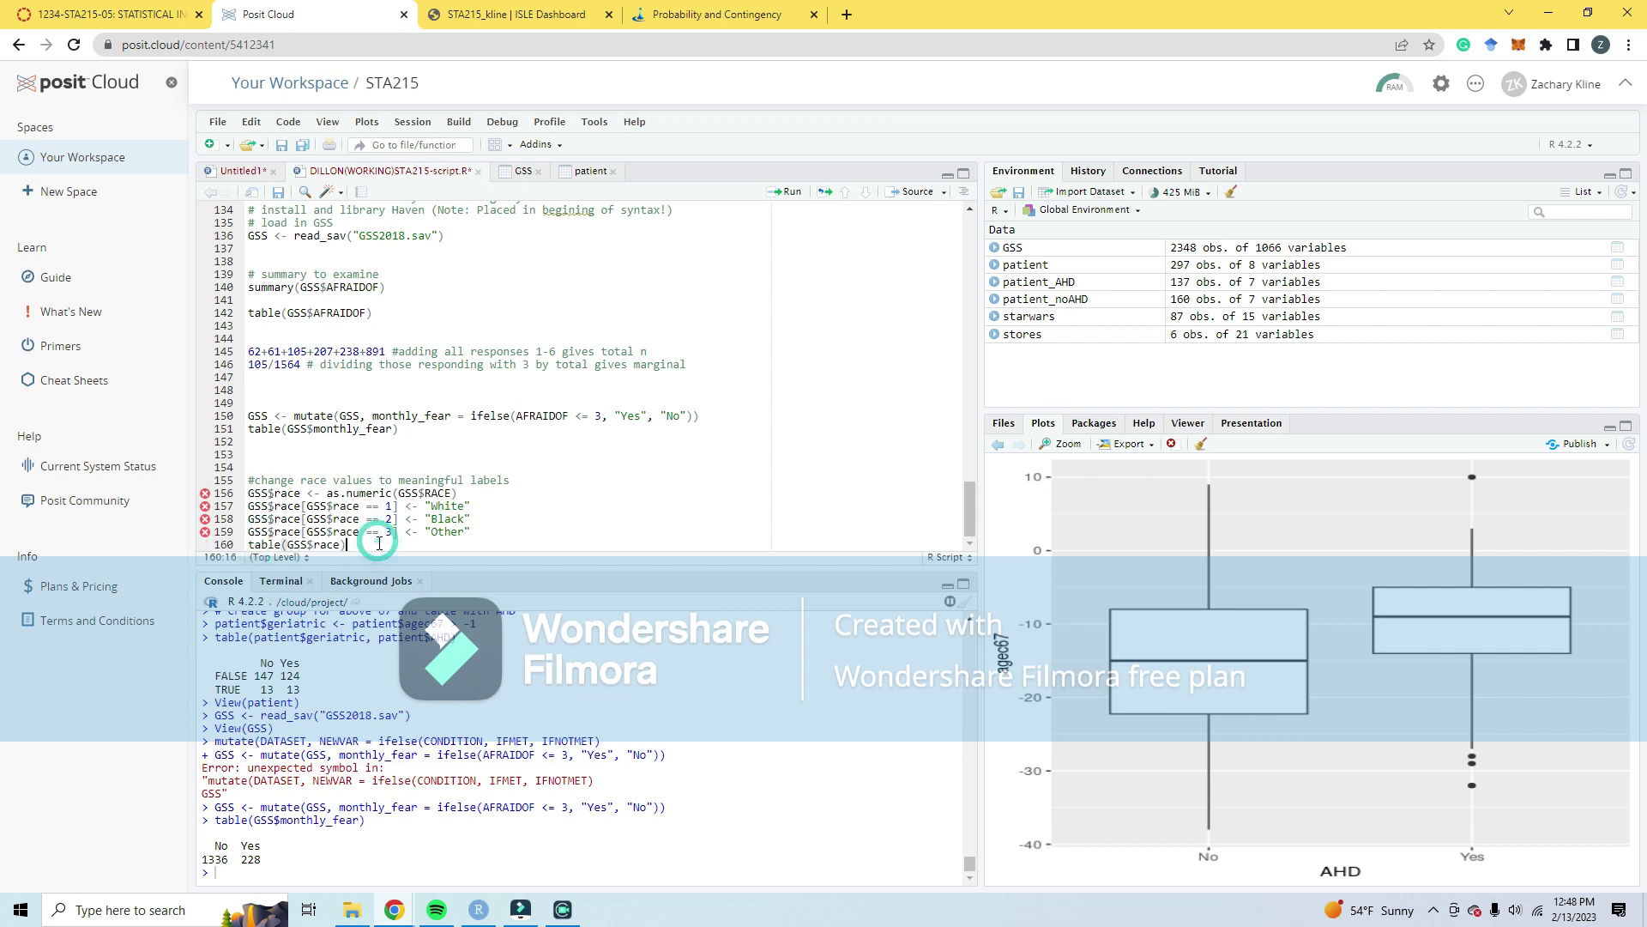
Step: Copy the lesson's five-line "# NOTSMART: people act as if you are not smart" block and paste it below table(GSS$race), separated by blank lines
{"action": "left_click", "coordinate": [369, 544]}
{"action": "key", "text": "Return"}
{"action": "key", "text": "Return"}
{"action": "key", "text": "Return"}
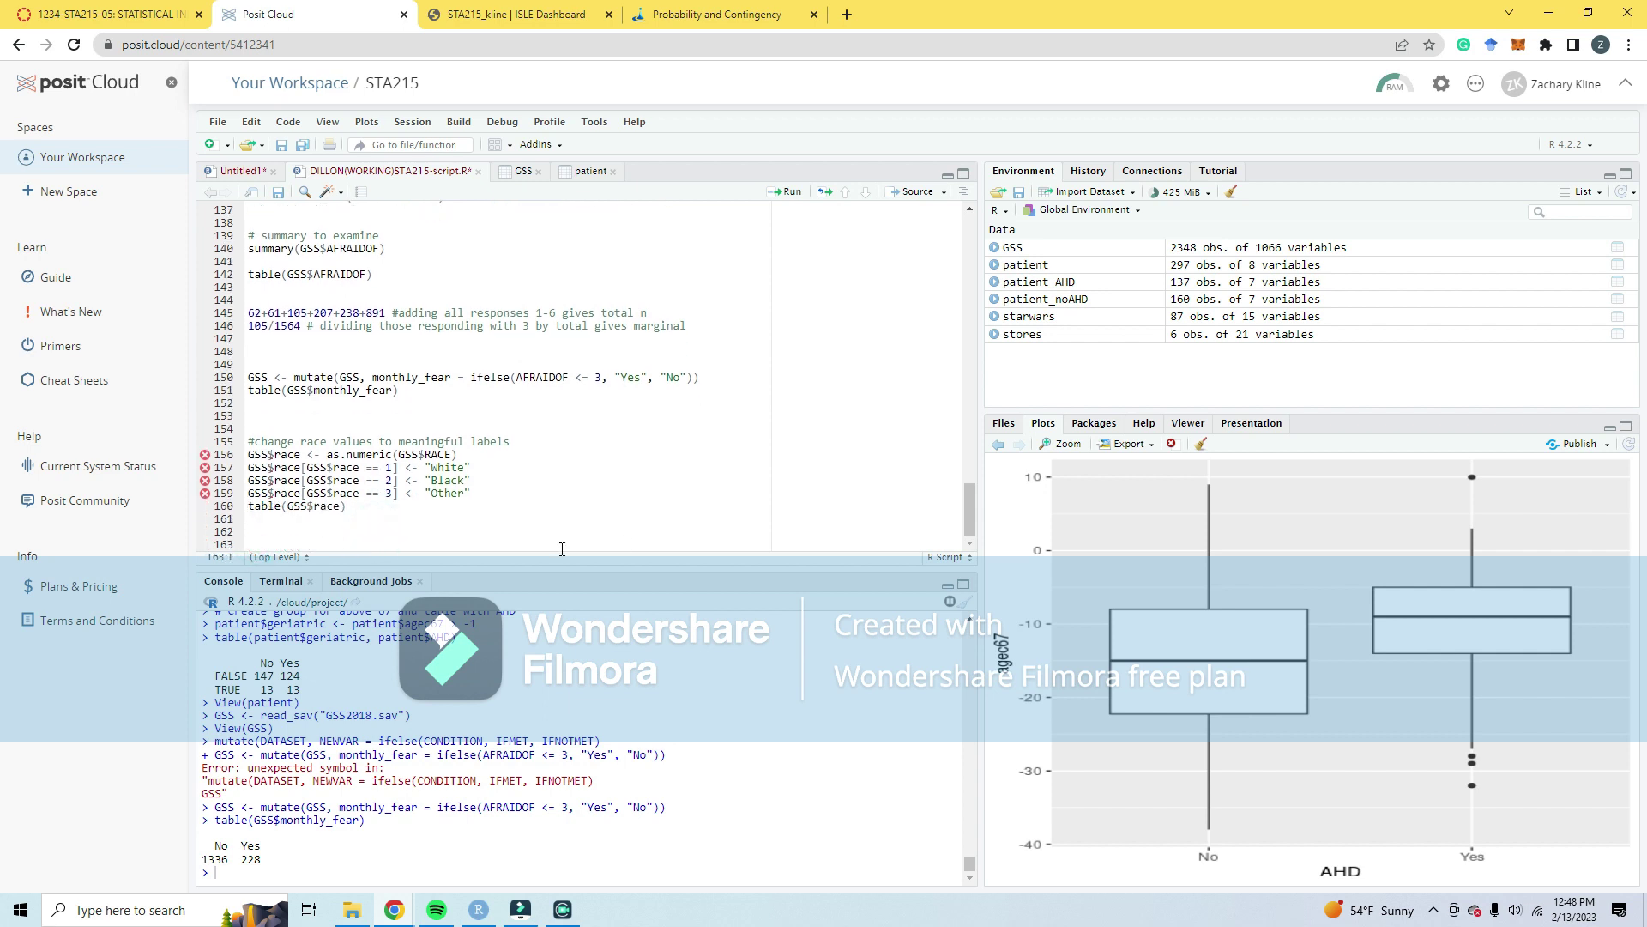
{"action": "left_click", "coordinate": [718, 15]}
{"action": "scroll", "coordinate": [574, 498], "scroll_direction": "down", "scroll_amount": 7}
{"action": "left_click_drag", "start_coordinate": [570, 662], "coordinate": [300, 574]}
{"action": "left_click", "coordinate": [359, 9]}
{"action": "type", "text": "# NOTSMART: people act as if you are not smart table(GSS$NOTSMART) GSS <- mutate(GSS, monthly_notsmart = ifelse(NOTSMART <= 3, \"Yes\", \"No\")) table(GSS$monthly_notsmart) table(GSS$race, GSS$monthly_notsmart)"}
Step: Copy the lesson's five-line "# DISRSPCT: people treated you with less courtesy/respect" block and paste it below the NOTSMART code
{"action": "left_click", "coordinate": [717, 15]}
{"action": "scroll", "coordinate": [552, 443], "scroll_direction": "down", "scroll_amount": 4}
{"action": "left_click_drag", "start_coordinate": [604, 500], "coordinate": [302, 400]}
{"action": "key", "text": "ctrl+c"}
{"action": "left_click", "coordinate": [268, 15]}
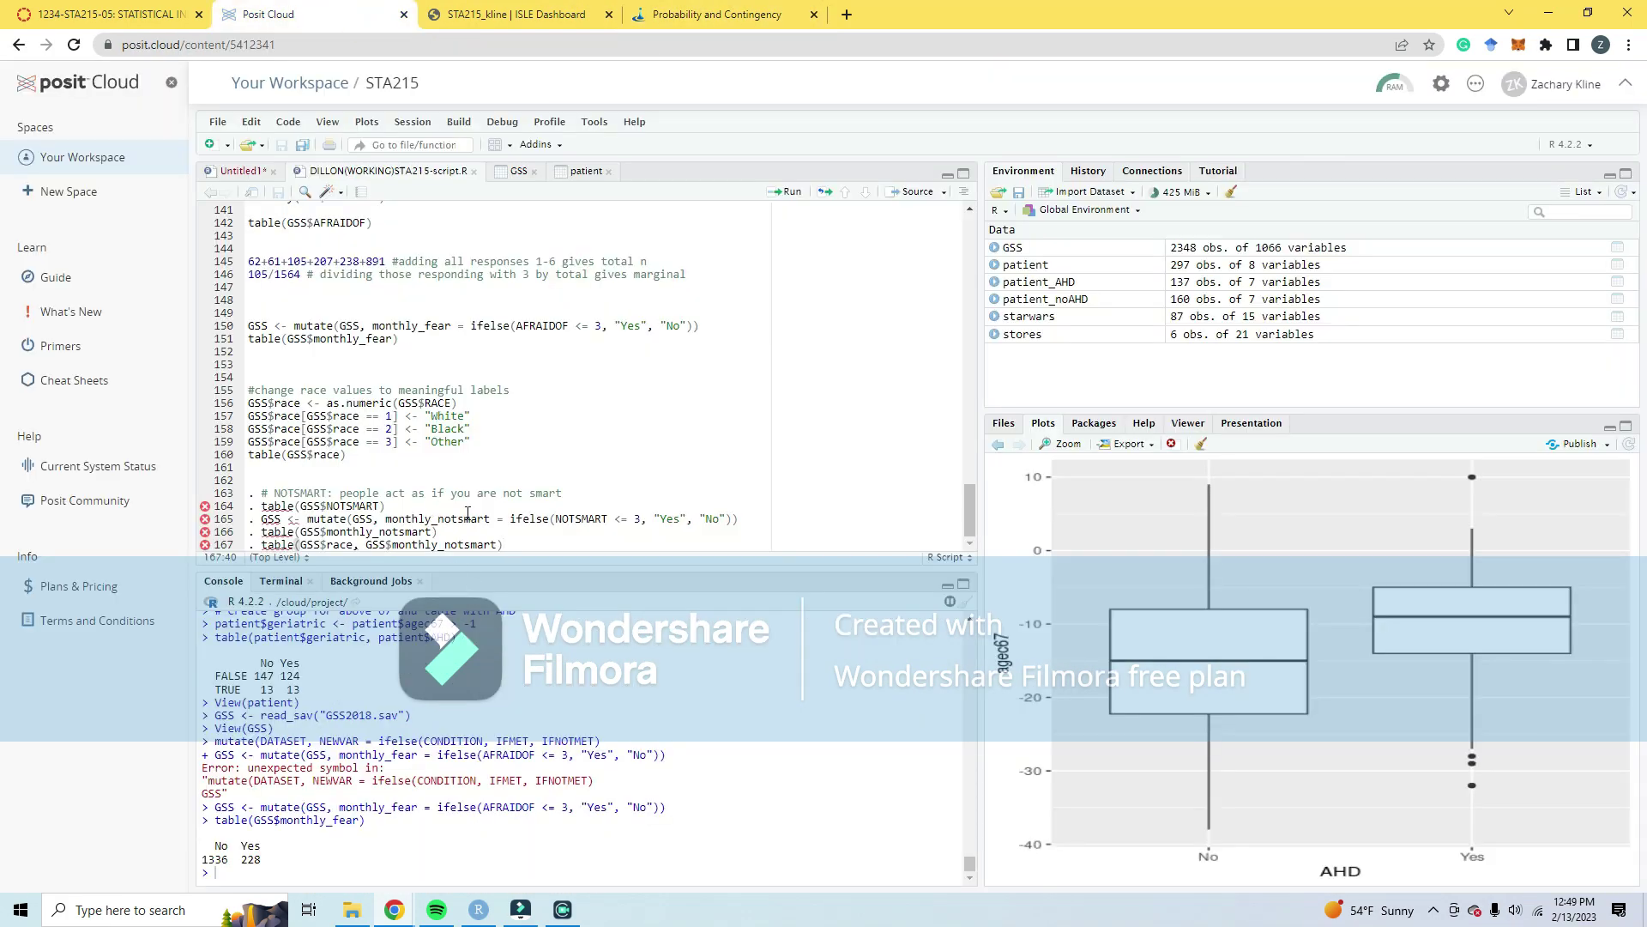
{"action": "key", "text": "ctrl+v"}
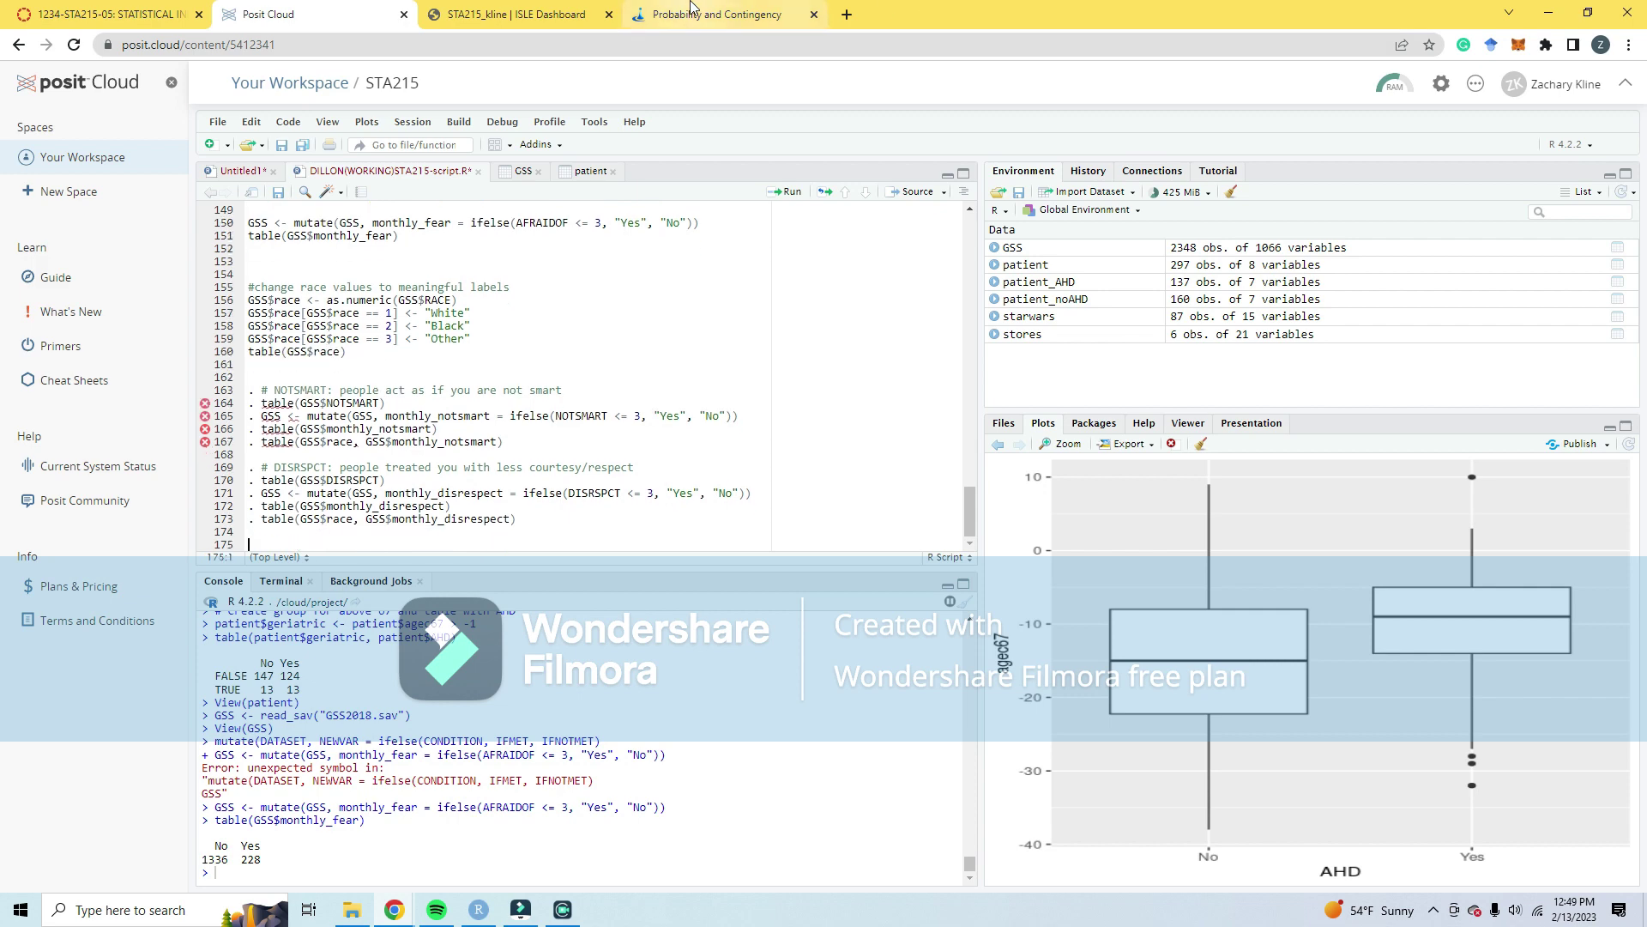
Step: Copy the lesson's Addmargin Shortcut code, from "# save table as object" to print(table_racedisrespect), and paste it at the script's end
{"action": "left_click", "coordinate": [717, 15]}
{"action": "scroll", "coordinate": [556, 486], "scroll_direction": "down", "scroll_amount": 2}
{"action": "left_click_drag", "start_coordinate": [515, 598], "coordinate": [314, 482]}
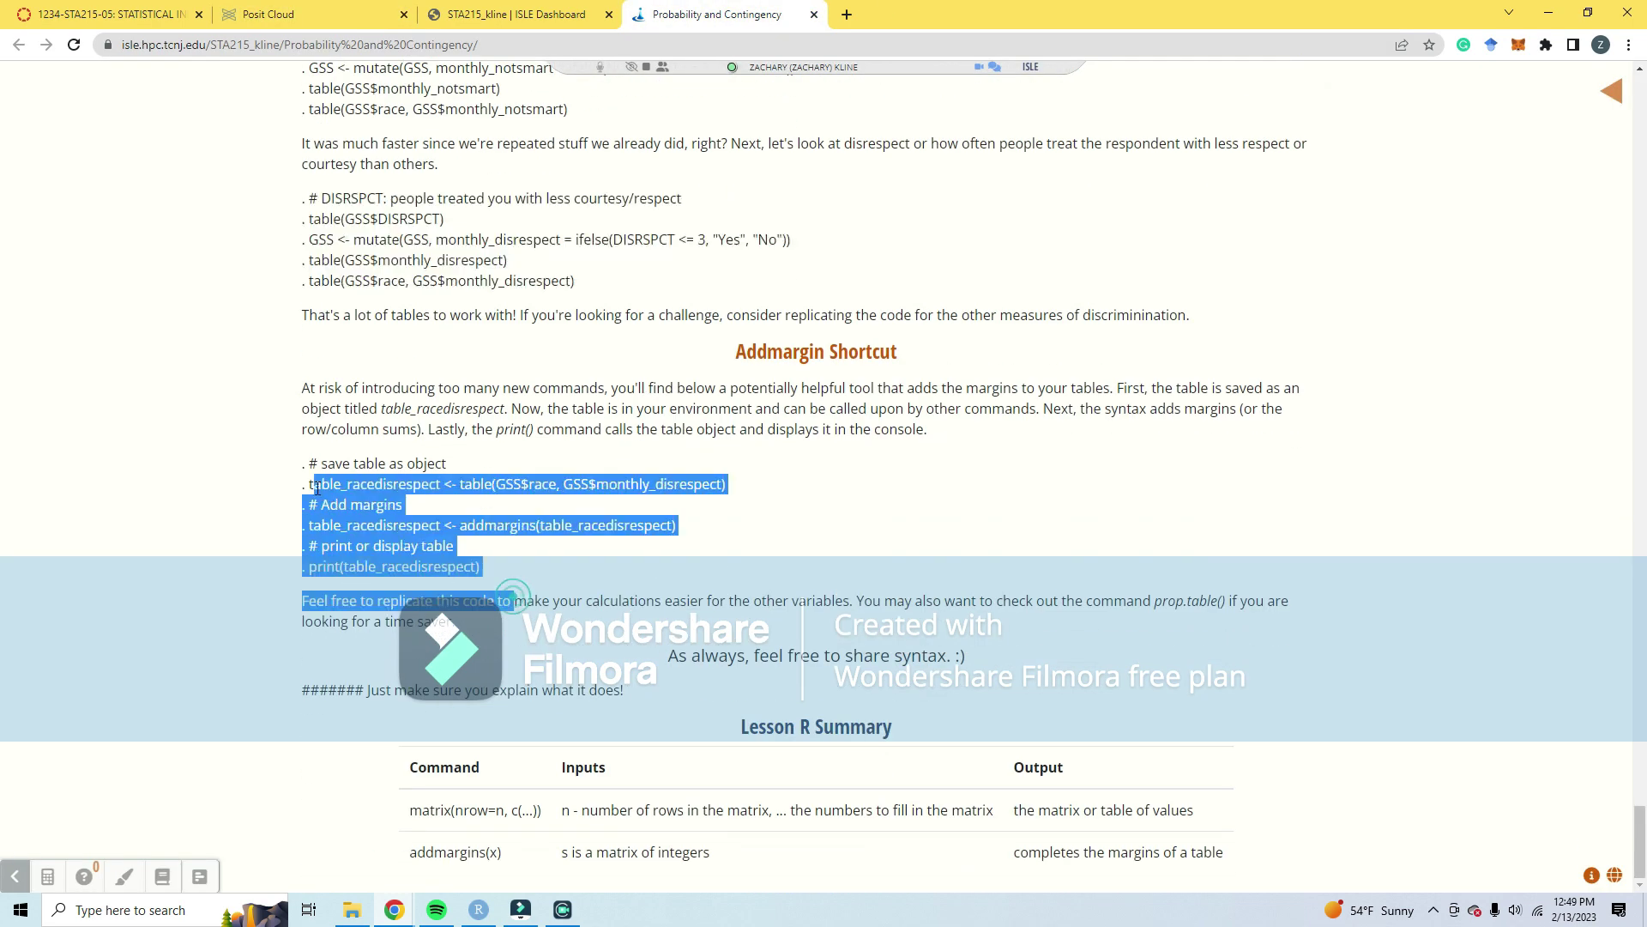
{"action": "left_click_drag", "start_coordinate": [492, 565], "coordinate": [271, 466]}
{"action": "key", "text": "ctrl+c"}
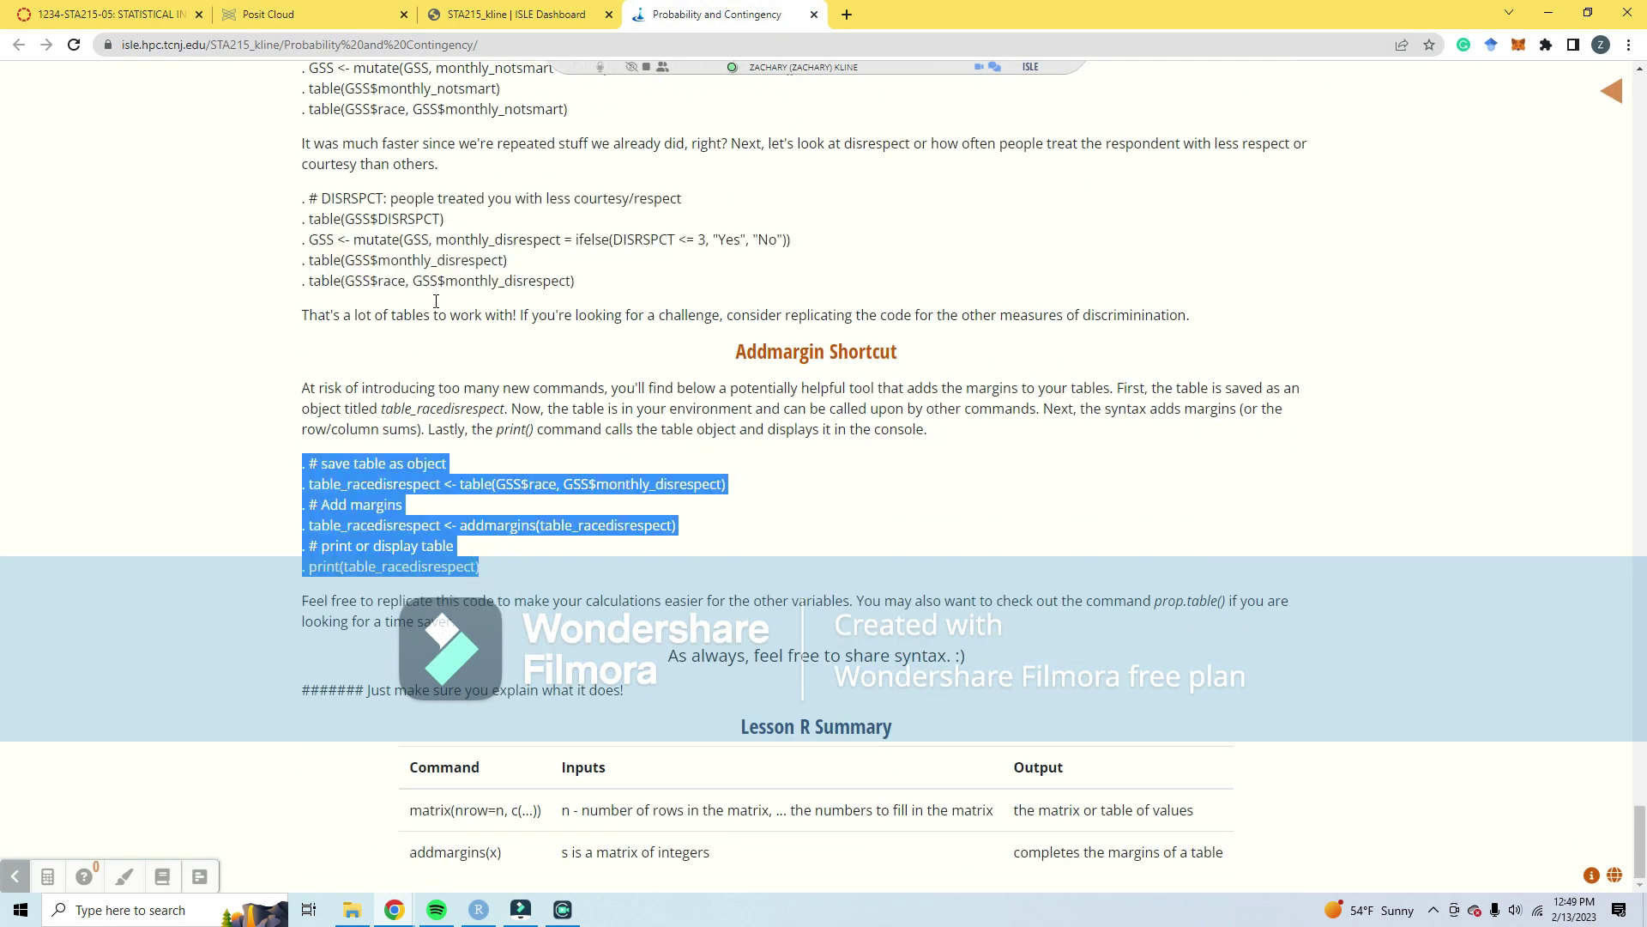
{"action": "left_click", "coordinate": [309, 14]}
{"action": "key", "text": "ctrl+v"}
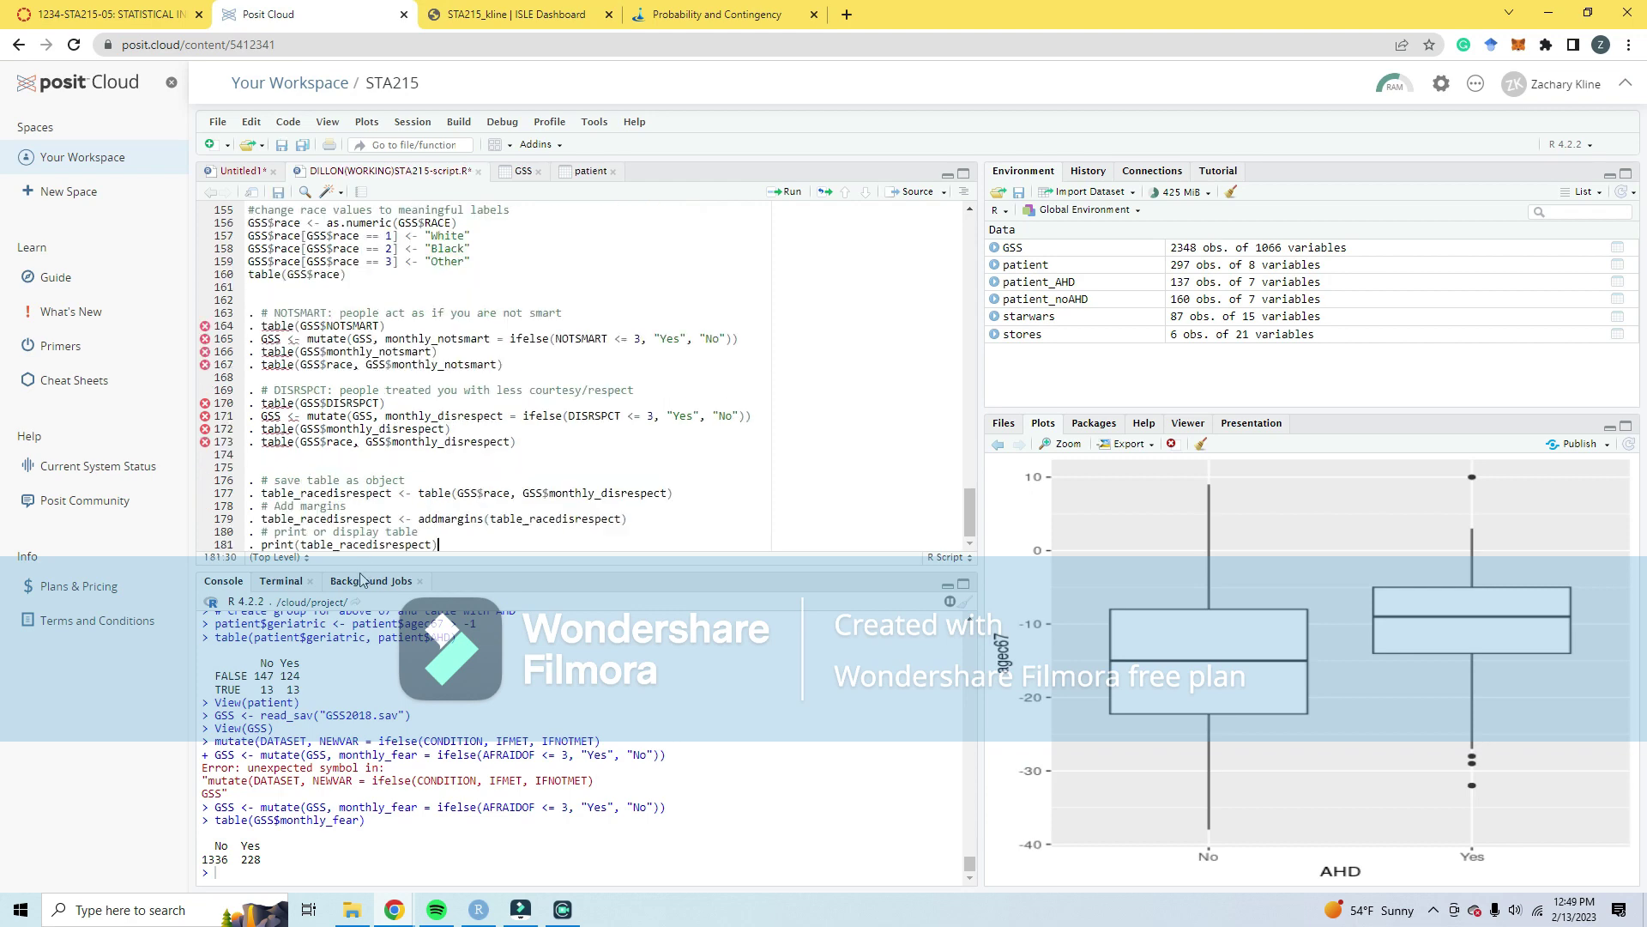
Step: Remove the leading periods from the six table_racedisrespect lines, from "# save table as object" to the print line
{"action": "left_click", "coordinate": [263, 481]}
{"action": "key", "text": "BackSpace"}
{"action": "key", "text": "BackSpace"}
{"action": "left_click", "coordinate": [262, 493]}
{"action": "key", "text": "BackSpace"}
{"action": "key", "text": "BackSpace"}
{"action": "left_click", "coordinate": [259, 506]}
{"action": "key", "text": "BackSpace"}
{"action": "key", "text": "BackSpace"}
{"action": "left_click", "coordinate": [259, 519]}
{"action": "key", "text": "BackSpace"}
{"action": "key", "text": "BackSpace"}
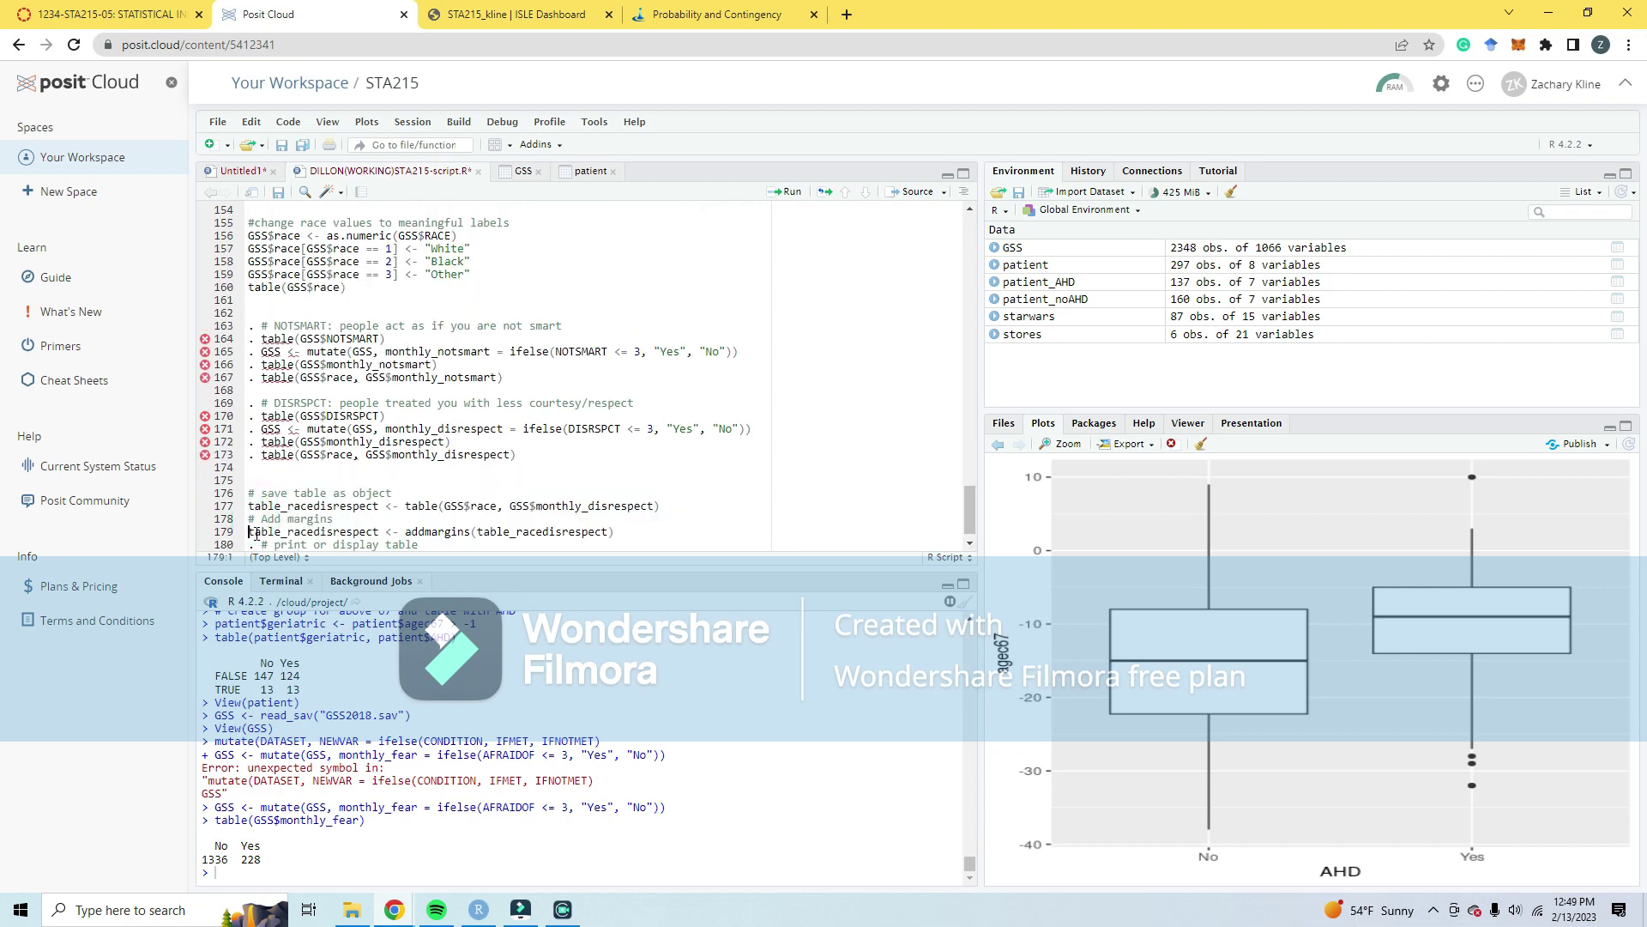
{"action": "left_click", "coordinate": [258, 532]}
{"action": "key", "text": "BackSpace"}
{"action": "key", "text": "BackSpace"}
{"action": "left_click", "coordinate": [261, 544]}
{"action": "key", "text": "BackSpace"}
{"action": "key", "text": "BackSpace"}
Step: Remove the leading periods from the five lines of the DISRSPCT block
{"action": "left_click", "coordinate": [260, 442]}
{"action": "key", "text": "BackSpace"}
{"action": "key", "text": "BackSpace"}
{"action": "left_click", "coordinate": [259, 429]}
{"action": "key", "text": "BackSpace"}
{"action": "key", "text": "BackSpace"}
{"action": "left_click", "coordinate": [259, 416]}
{"action": "key", "text": "BackSpace"}
{"action": "key", "text": "BackSpace"}
{"action": "left_click", "coordinate": [257, 402]}
{"action": "key", "text": "BackSpace"}
{"action": "key", "text": "BackSpace"}
{"action": "left_click", "coordinate": [259, 390]}
{"action": "key", "text": "BackSpace"}
{"action": "key", "text": "BackSpace"}
Step: Remove the leading periods from the five lines of the NOTSMART block and save the script
{"action": "left_click", "coordinate": [260, 364]}
{"action": "key", "text": "BackSpace"}
{"action": "key", "text": "BackSpace"}
{"action": "left_click", "coordinate": [257, 351]}
{"action": "key", "text": "BackSpace"}
{"action": "key", "text": "BackSpace"}
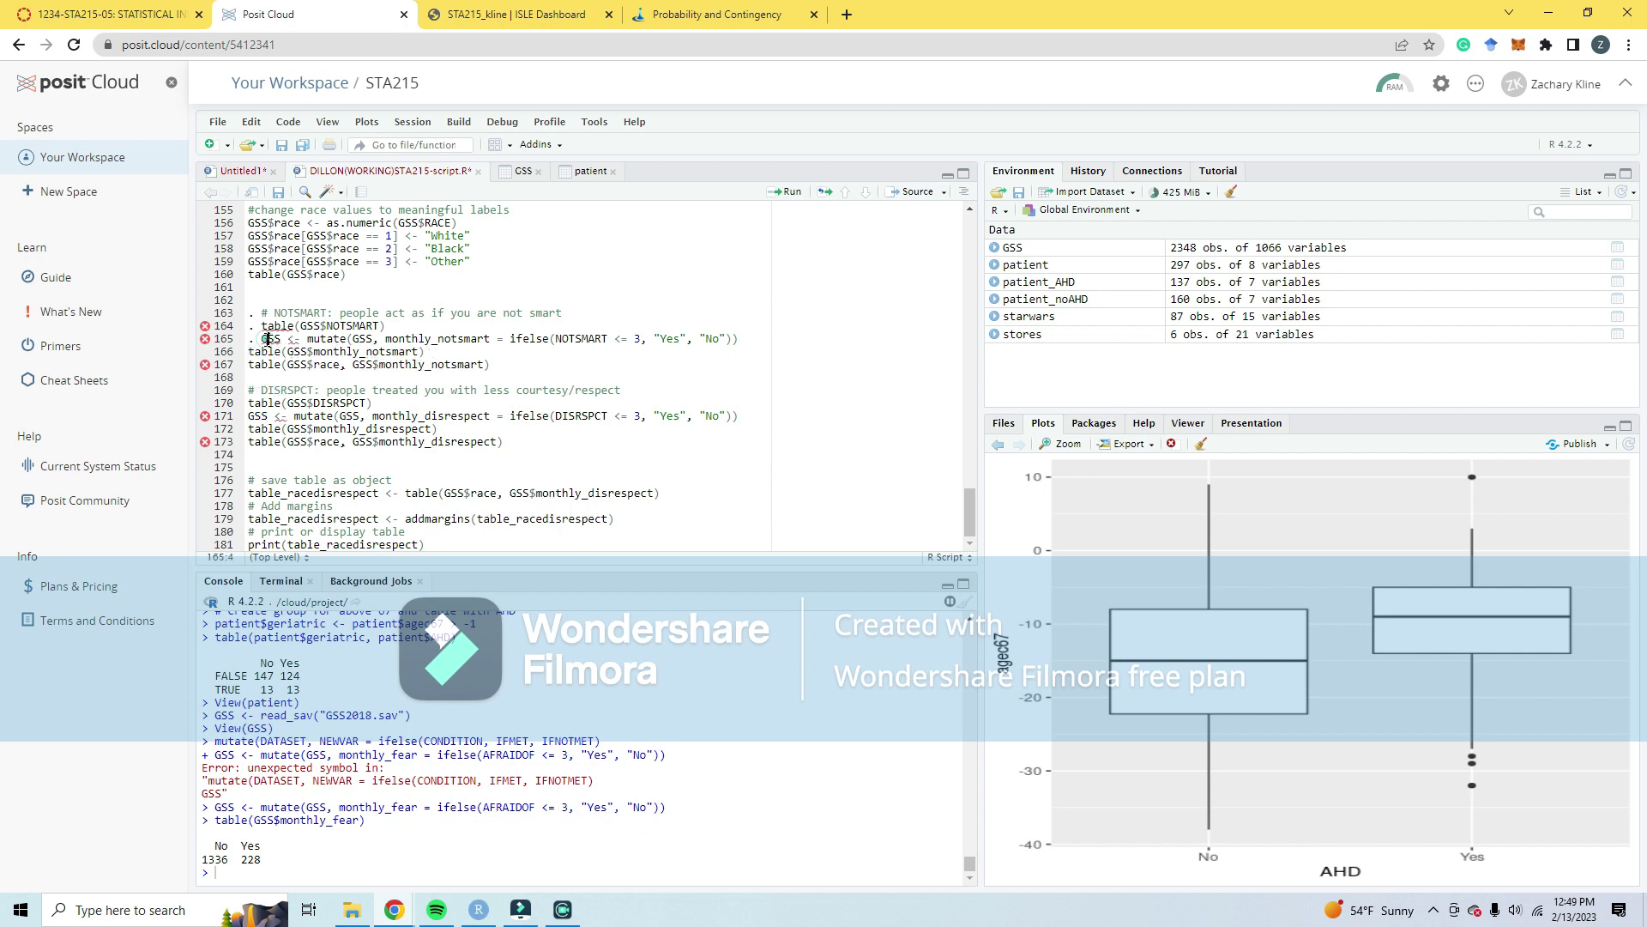
{"action": "left_click", "coordinate": [260, 338]}
{"action": "key", "text": "BackSpace"}
{"action": "key", "text": "BackSpace"}
{"action": "left_click", "coordinate": [260, 325]}
{"action": "key", "text": "BackSpace"}
{"action": "key", "text": "BackSpace"}
{"action": "left_click", "coordinate": [260, 313]}
{"action": "key", "text": "BackSpace"}
{"action": "key", "text": "BackSpace"}
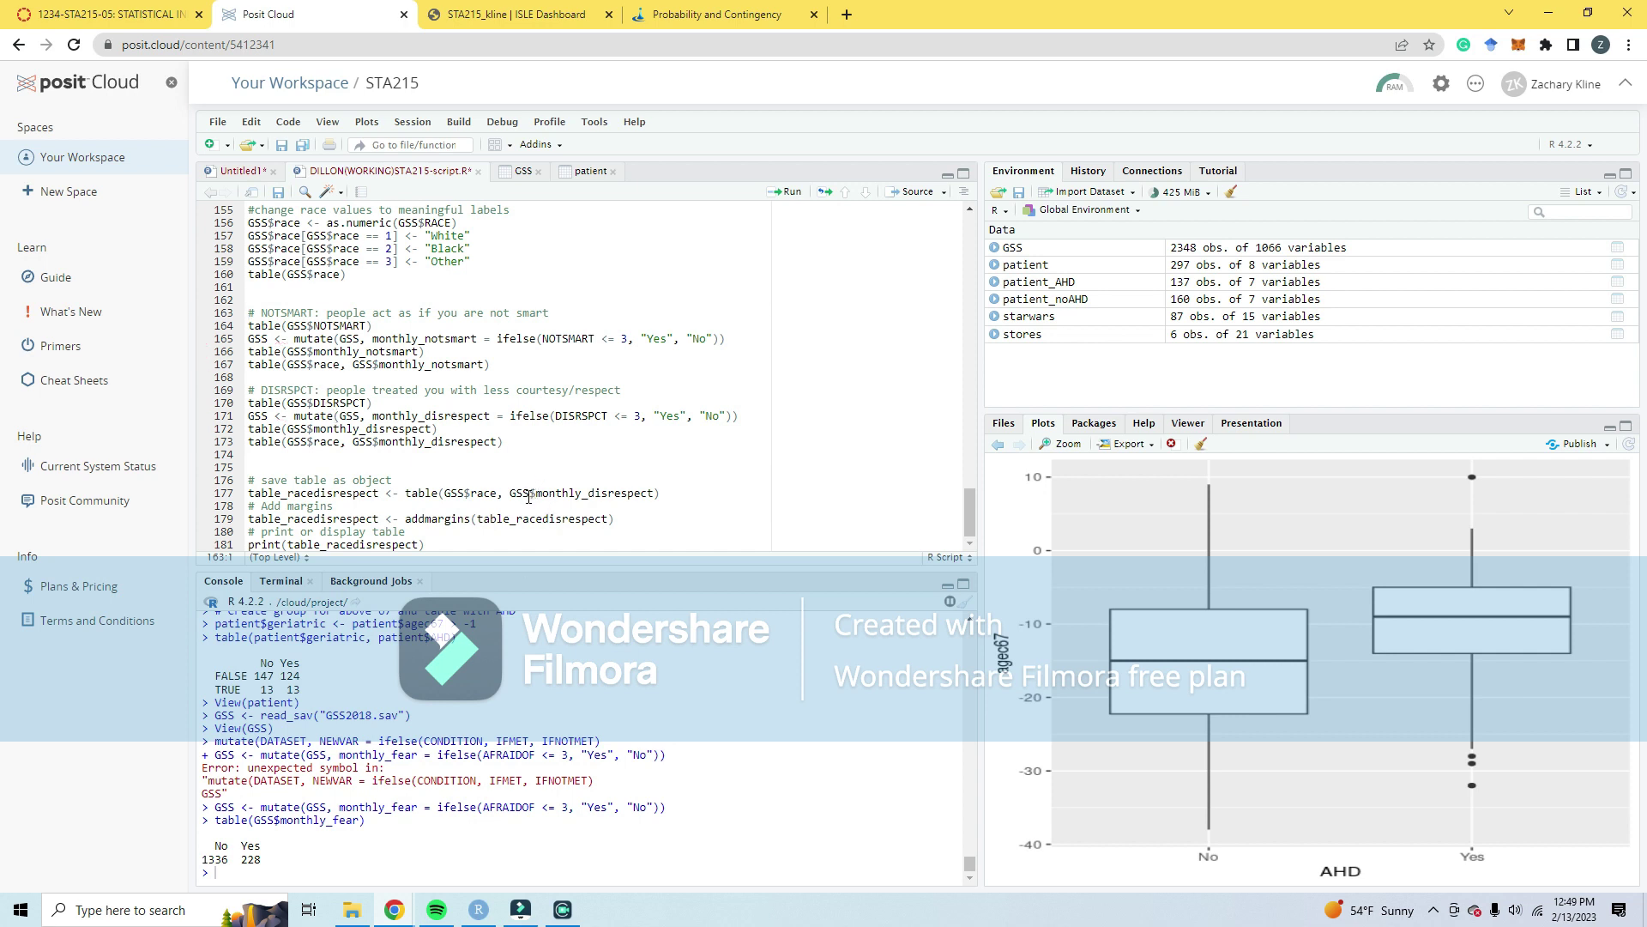
{"action": "key", "text": "ctrl+s"}
Step: Save a copy of the script in the project folder, replacing WORKING with 2023_2_13 in its file name
{"action": "left_click", "coordinate": [218, 122]}
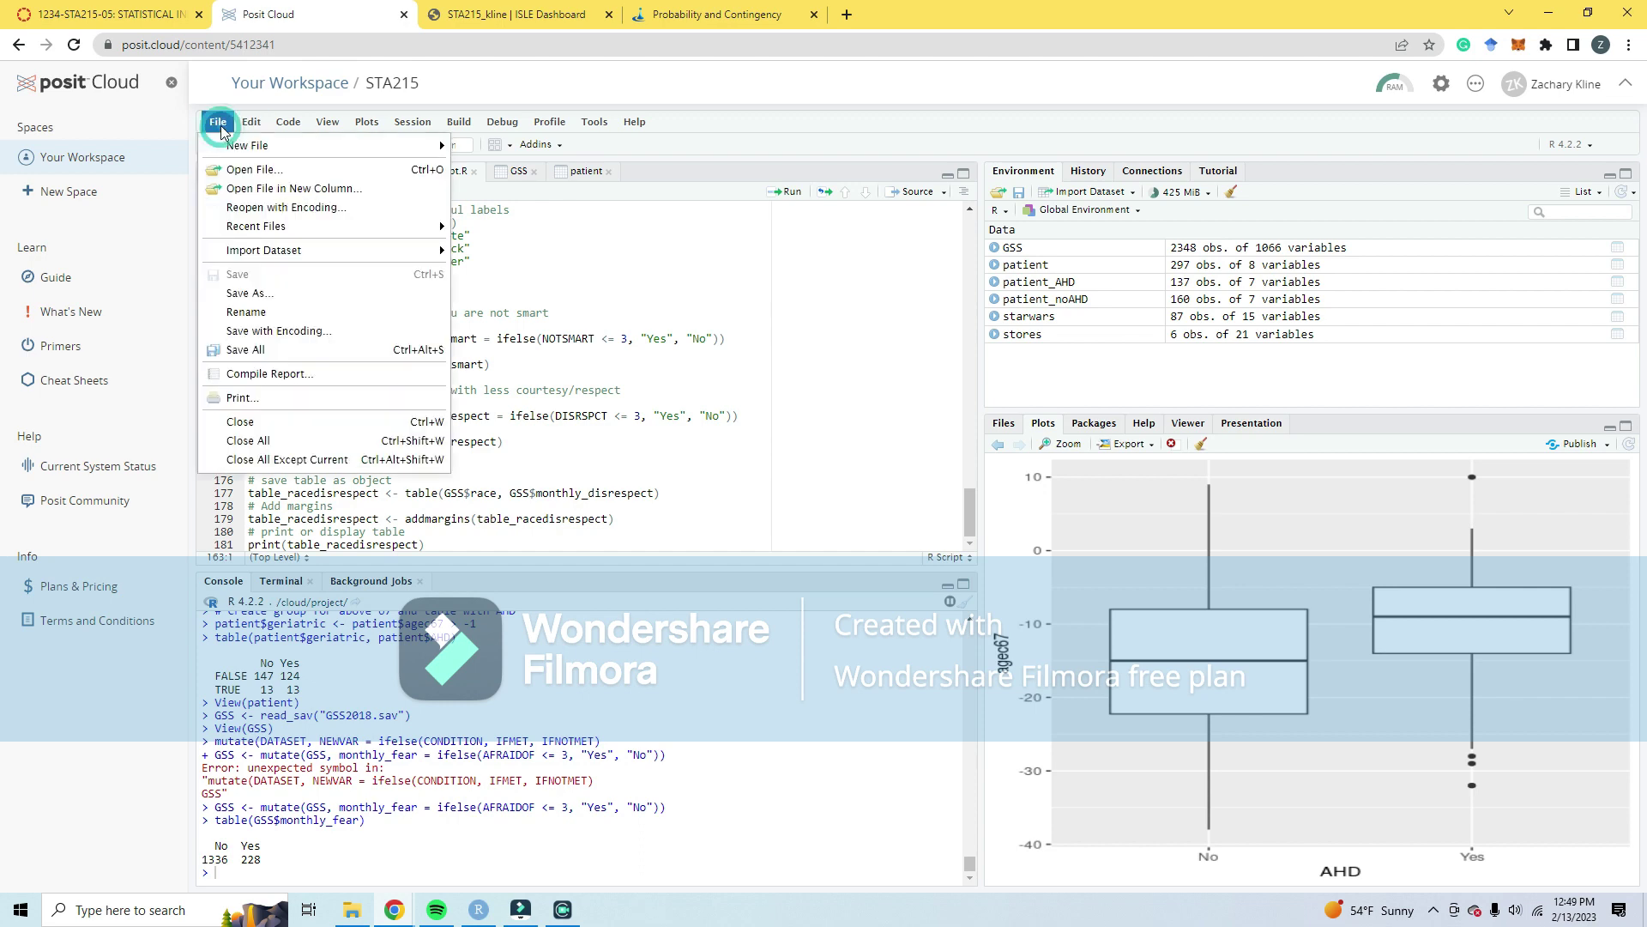
{"action": "left_click", "coordinate": [285, 293]}
{"action": "double_click", "coordinate": [834, 353]}
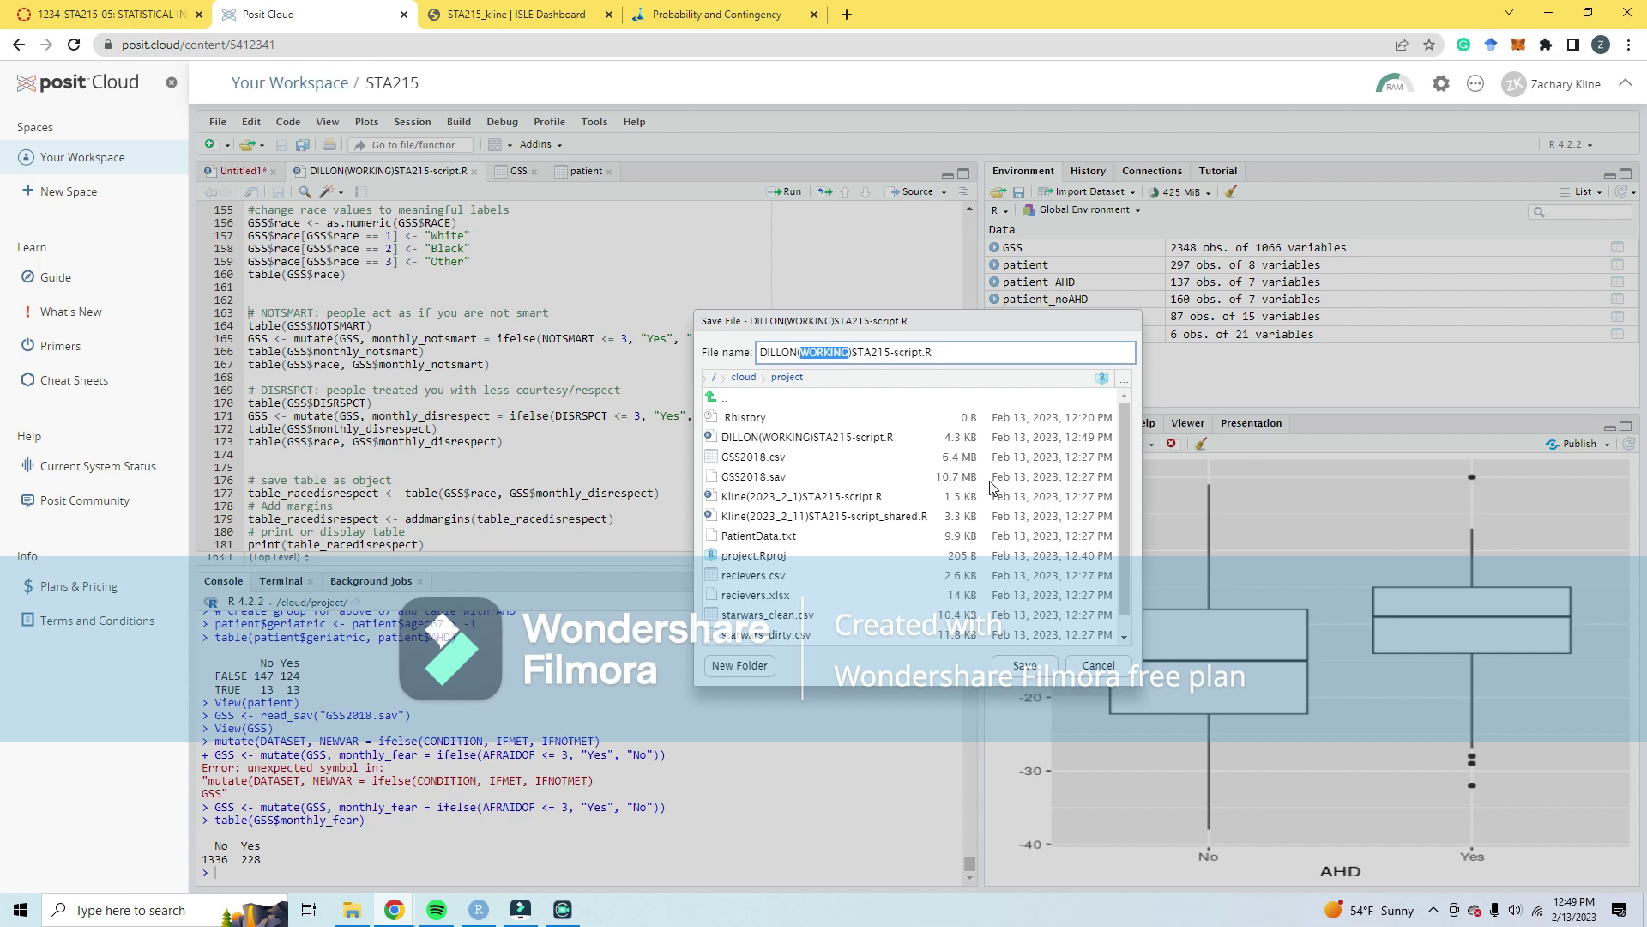
{"action": "type", "text": "2023_2_13"}
{"action": "left_click", "coordinate": [1024, 665]}
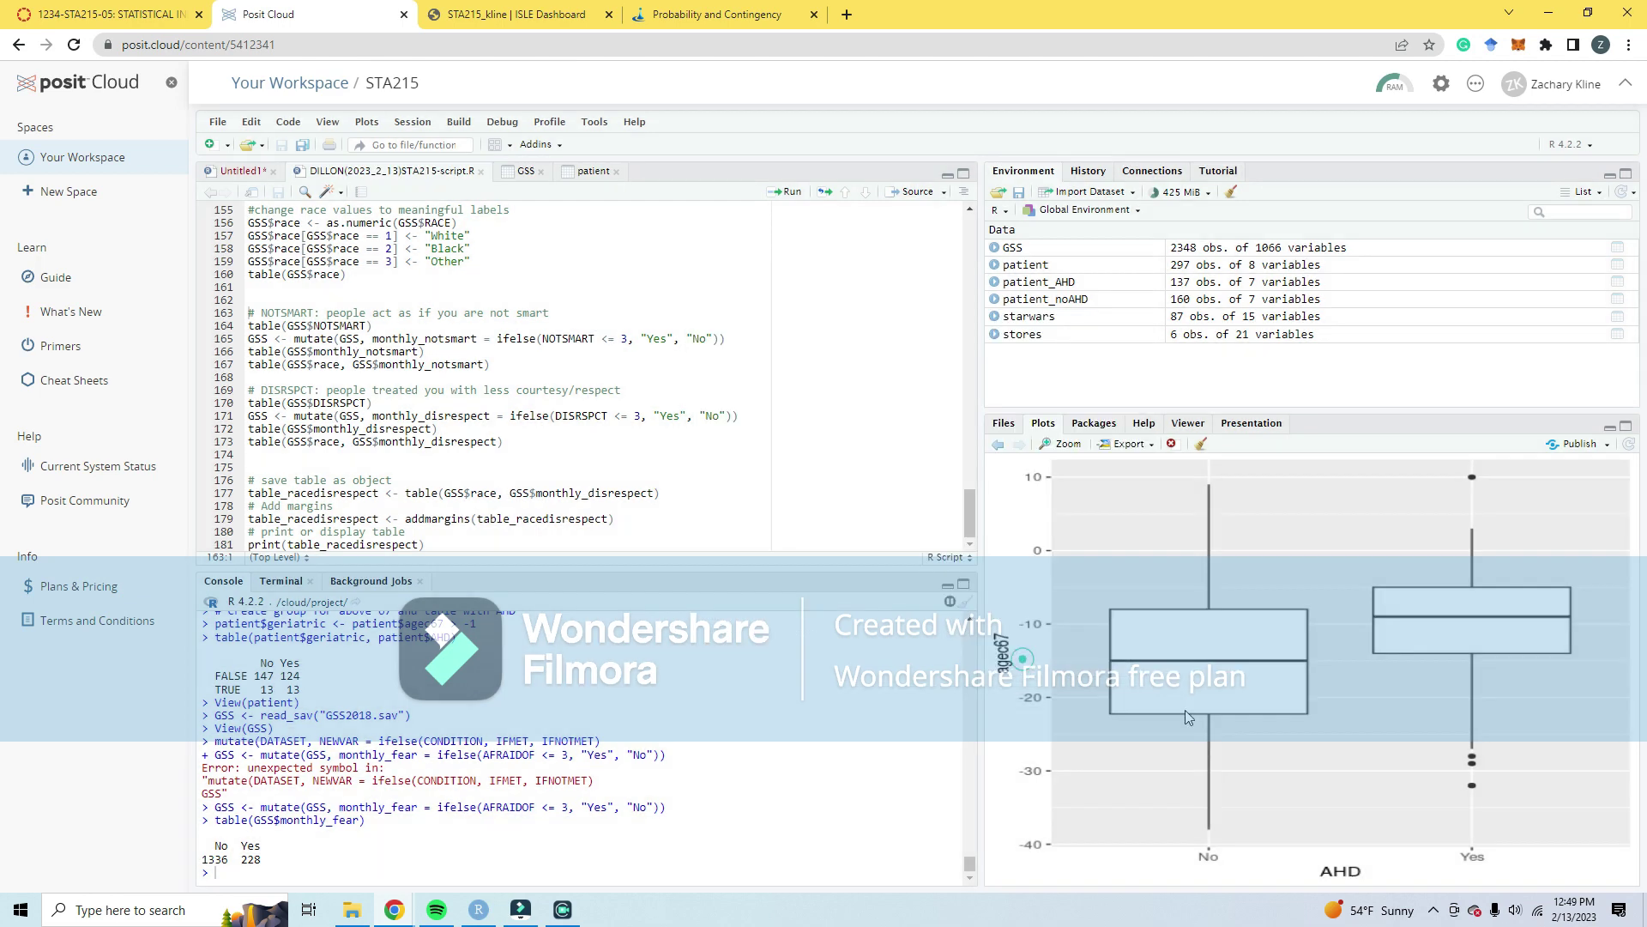
Step: Show the project's files and restart the R session
{"action": "left_click", "coordinate": [1002, 423]}
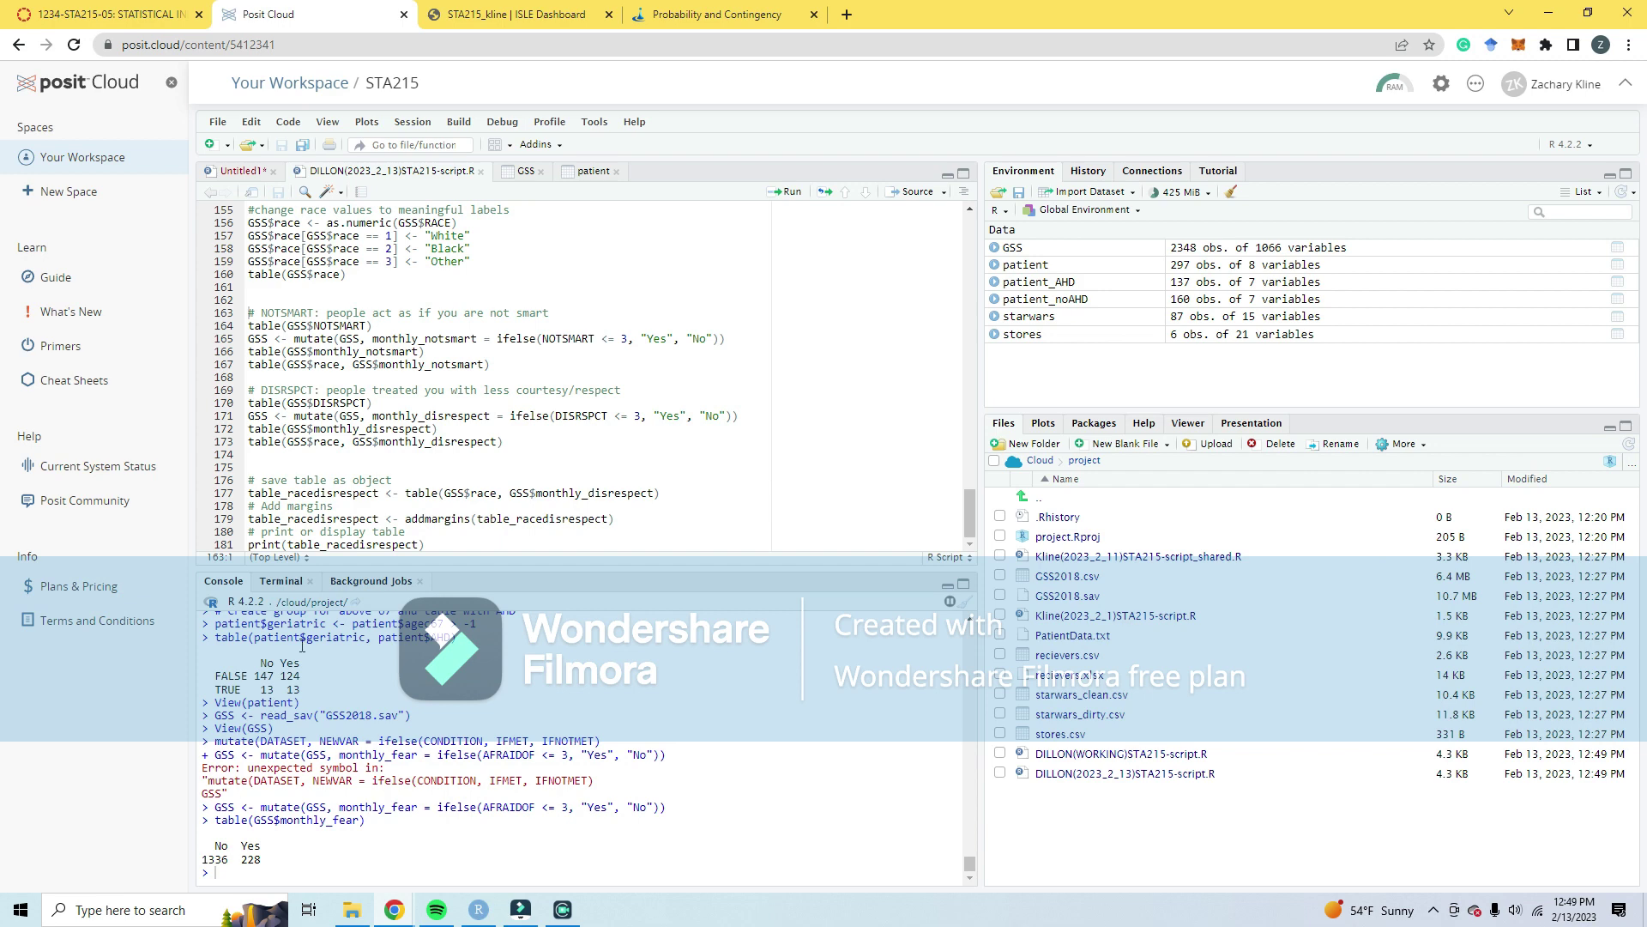
{"action": "left_click", "coordinate": [413, 121]}
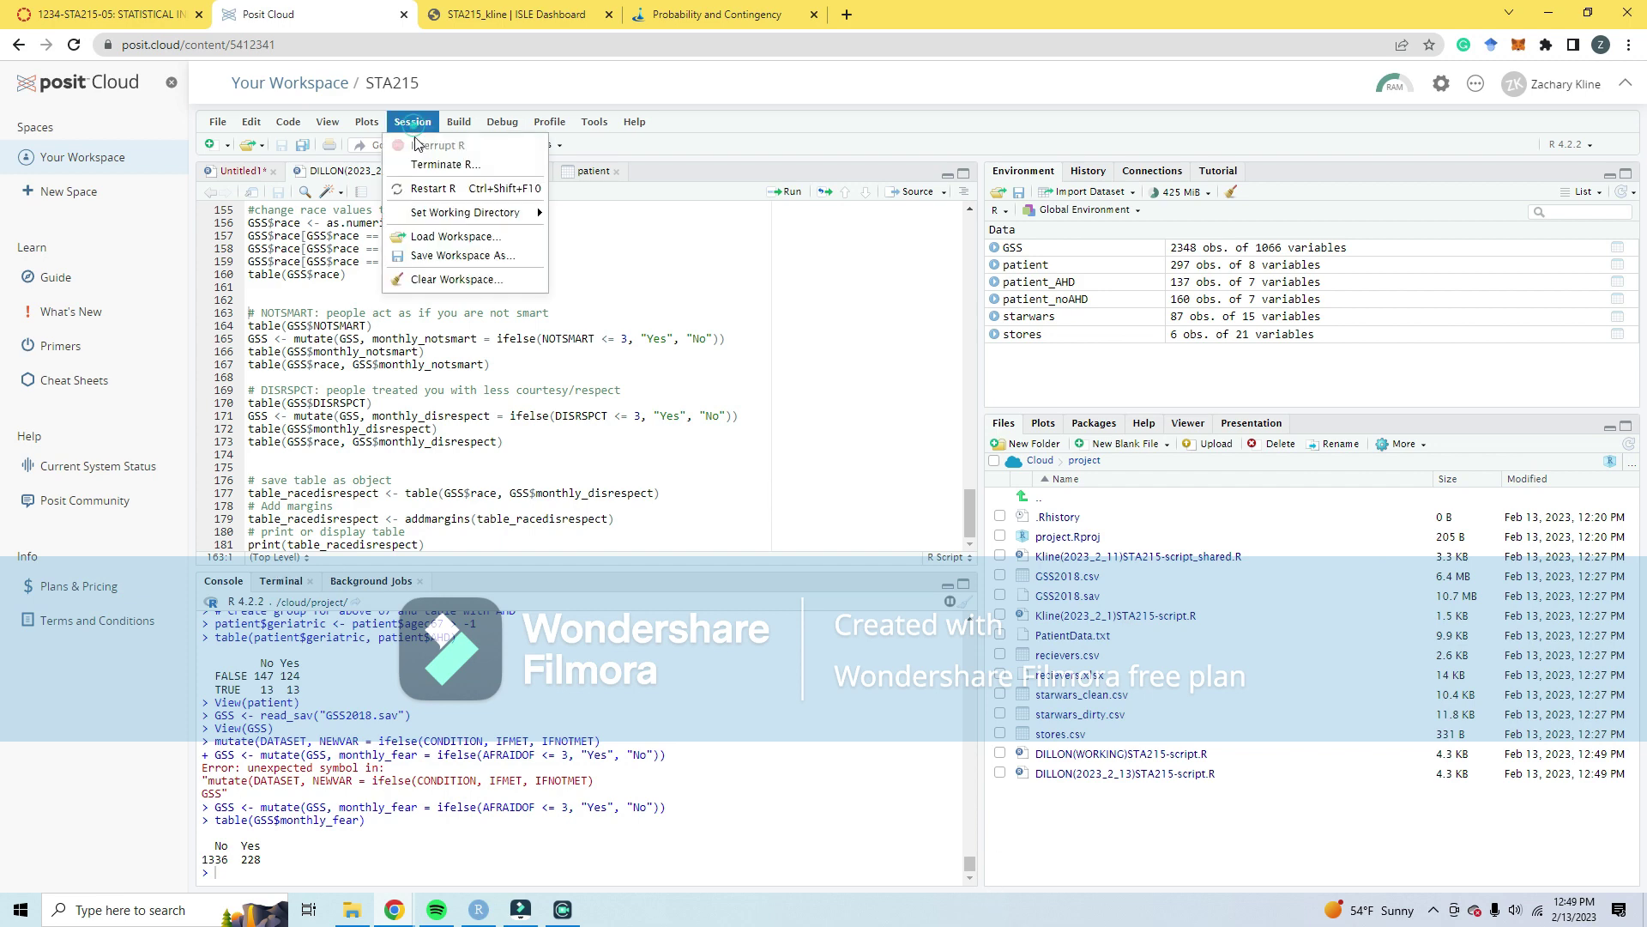
{"action": "left_click", "coordinate": [431, 186]}
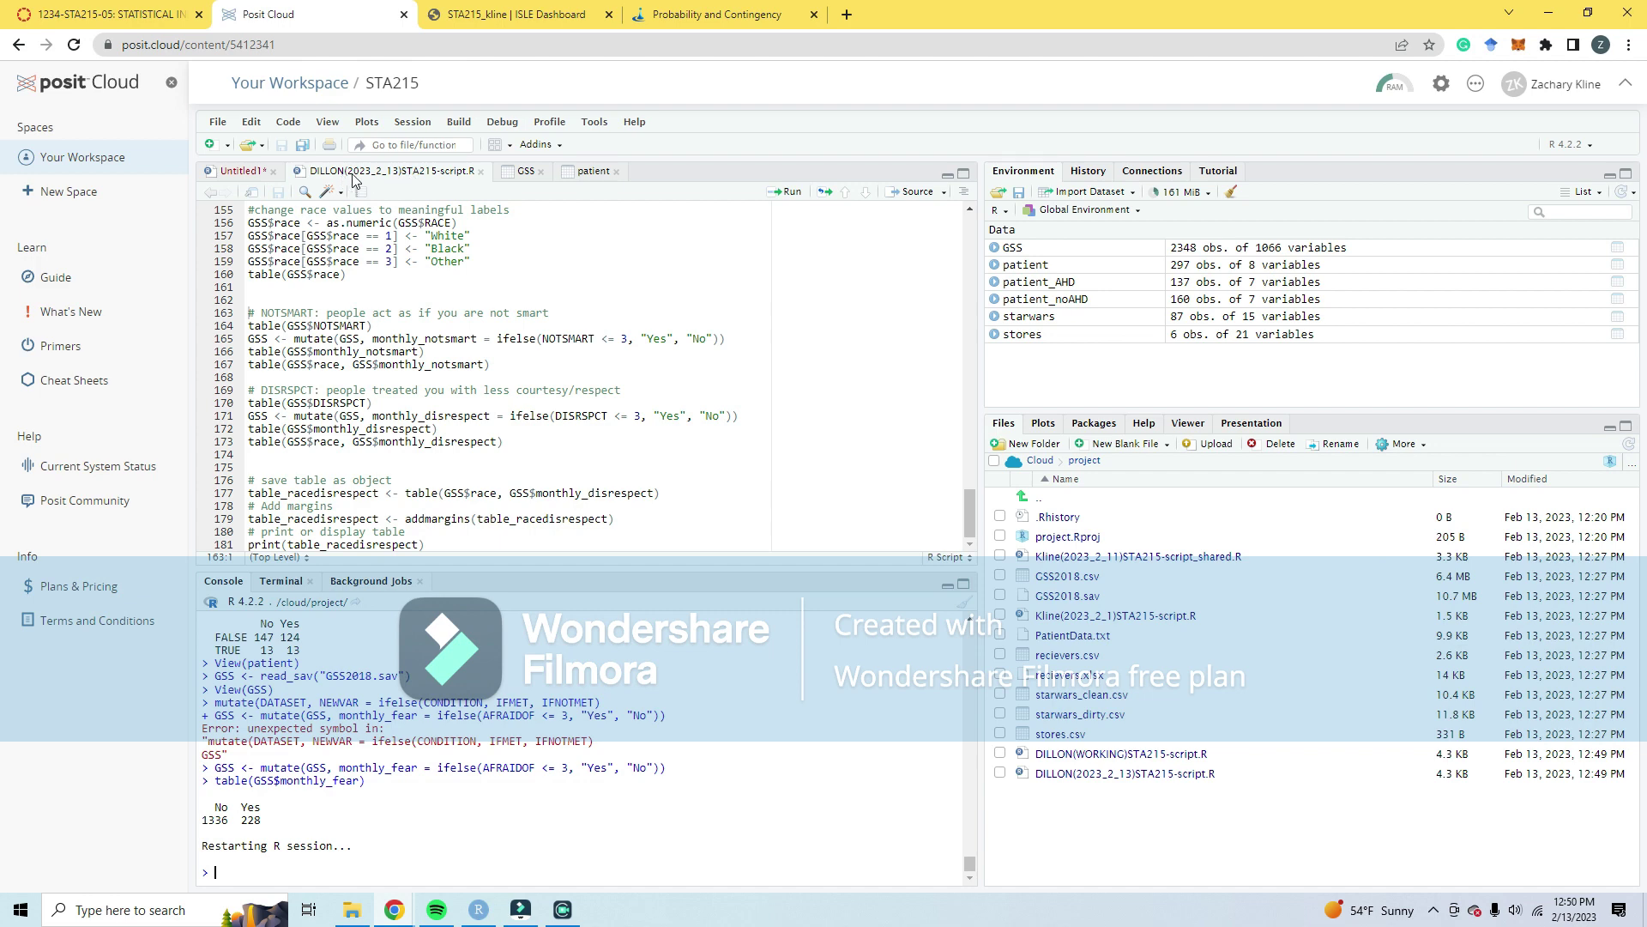
Step: Open the WORKING script from the project files, close the 2023_2_13 copy, and go to the working script's header
{"action": "left_click_drag", "start_coordinate": [970, 530], "coordinate": [956, 208]}
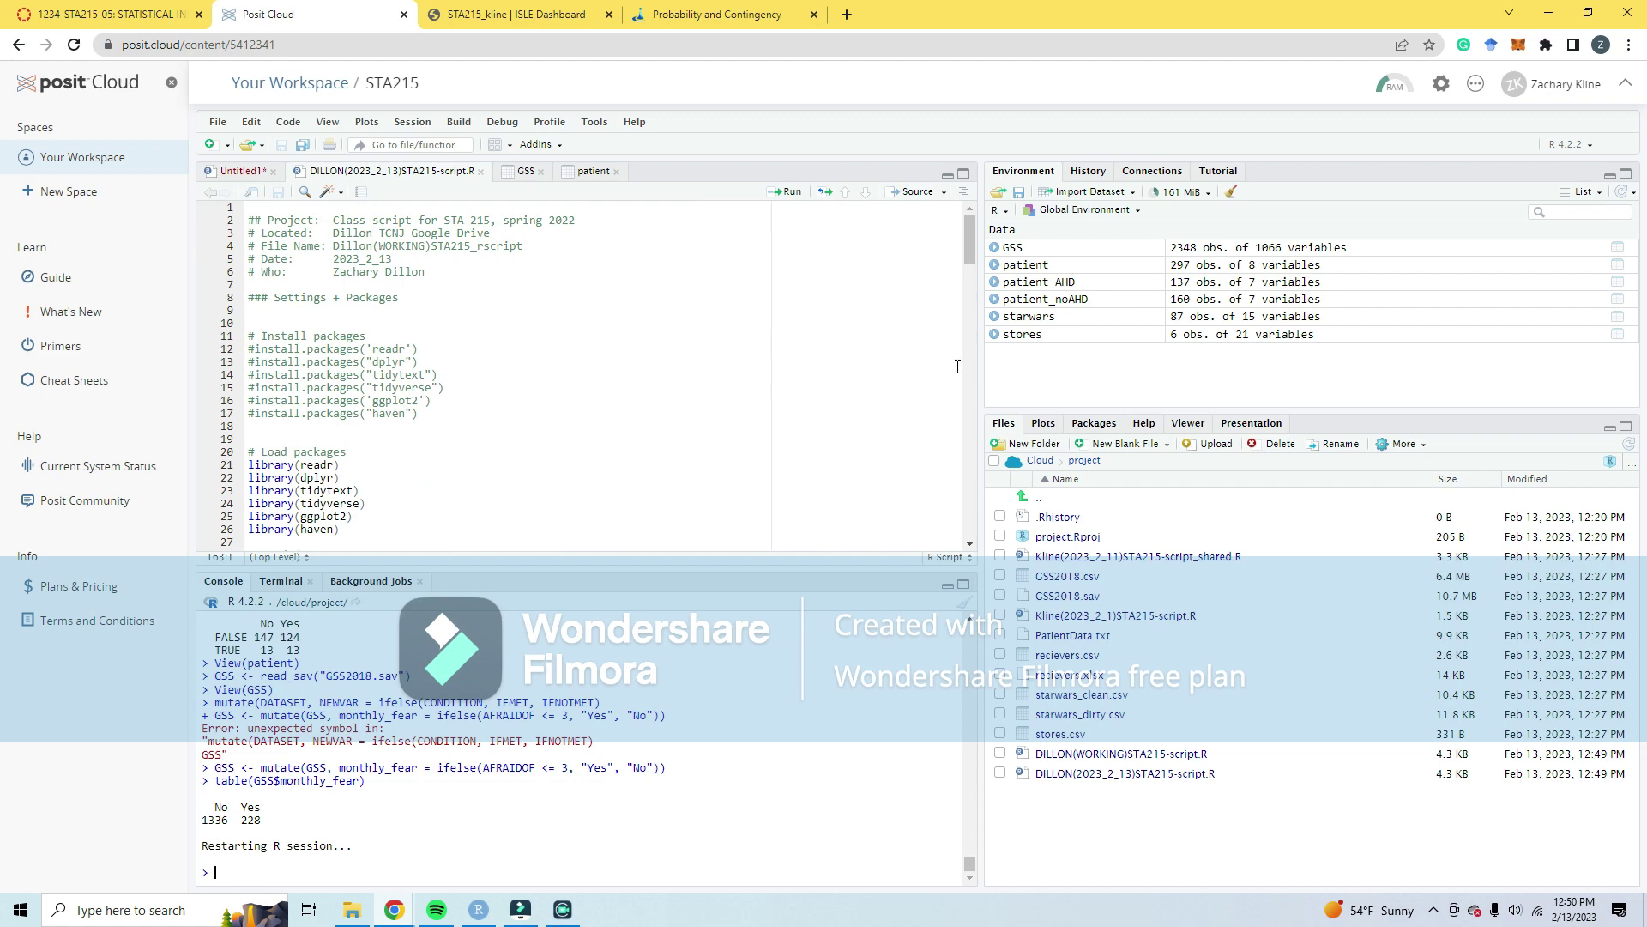
{"action": "left_click", "coordinate": [1170, 754]}
{"action": "left_click", "coordinate": [479, 171]}
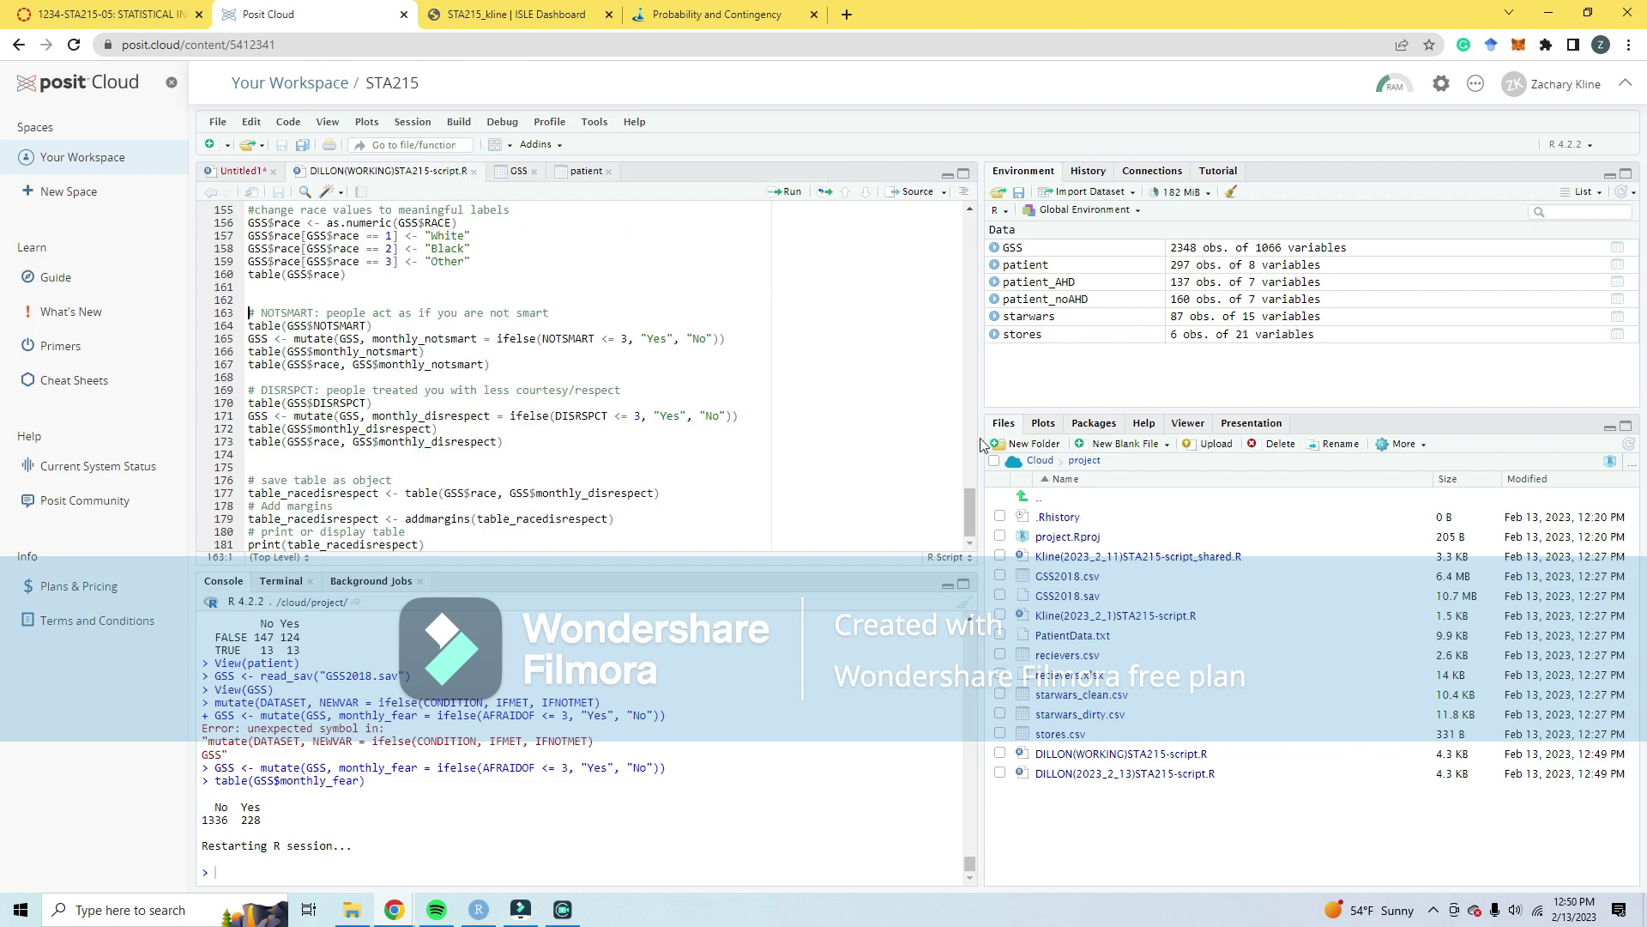
{"action": "scroll", "coordinate": [969, 523], "scroll_direction": "up", "scroll_amount": 20}
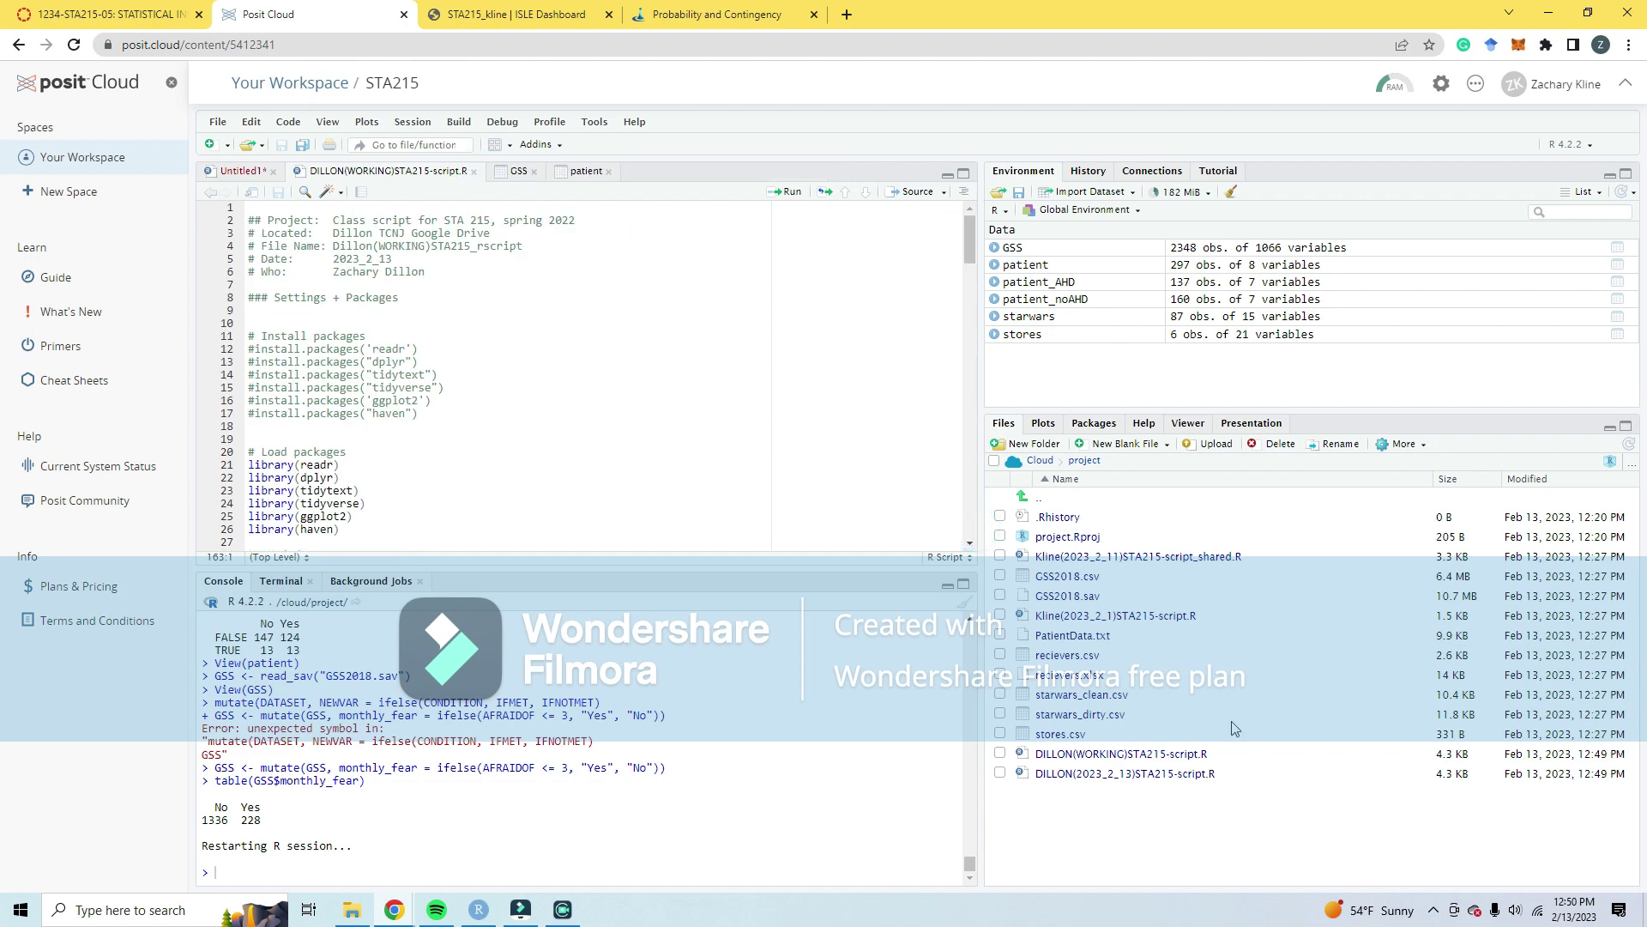
Step: Reopen the 2023_2_13 script copy from the project files and review its closing table_racedisrespect code
{"action": "left_click", "coordinate": [1165, 774]}
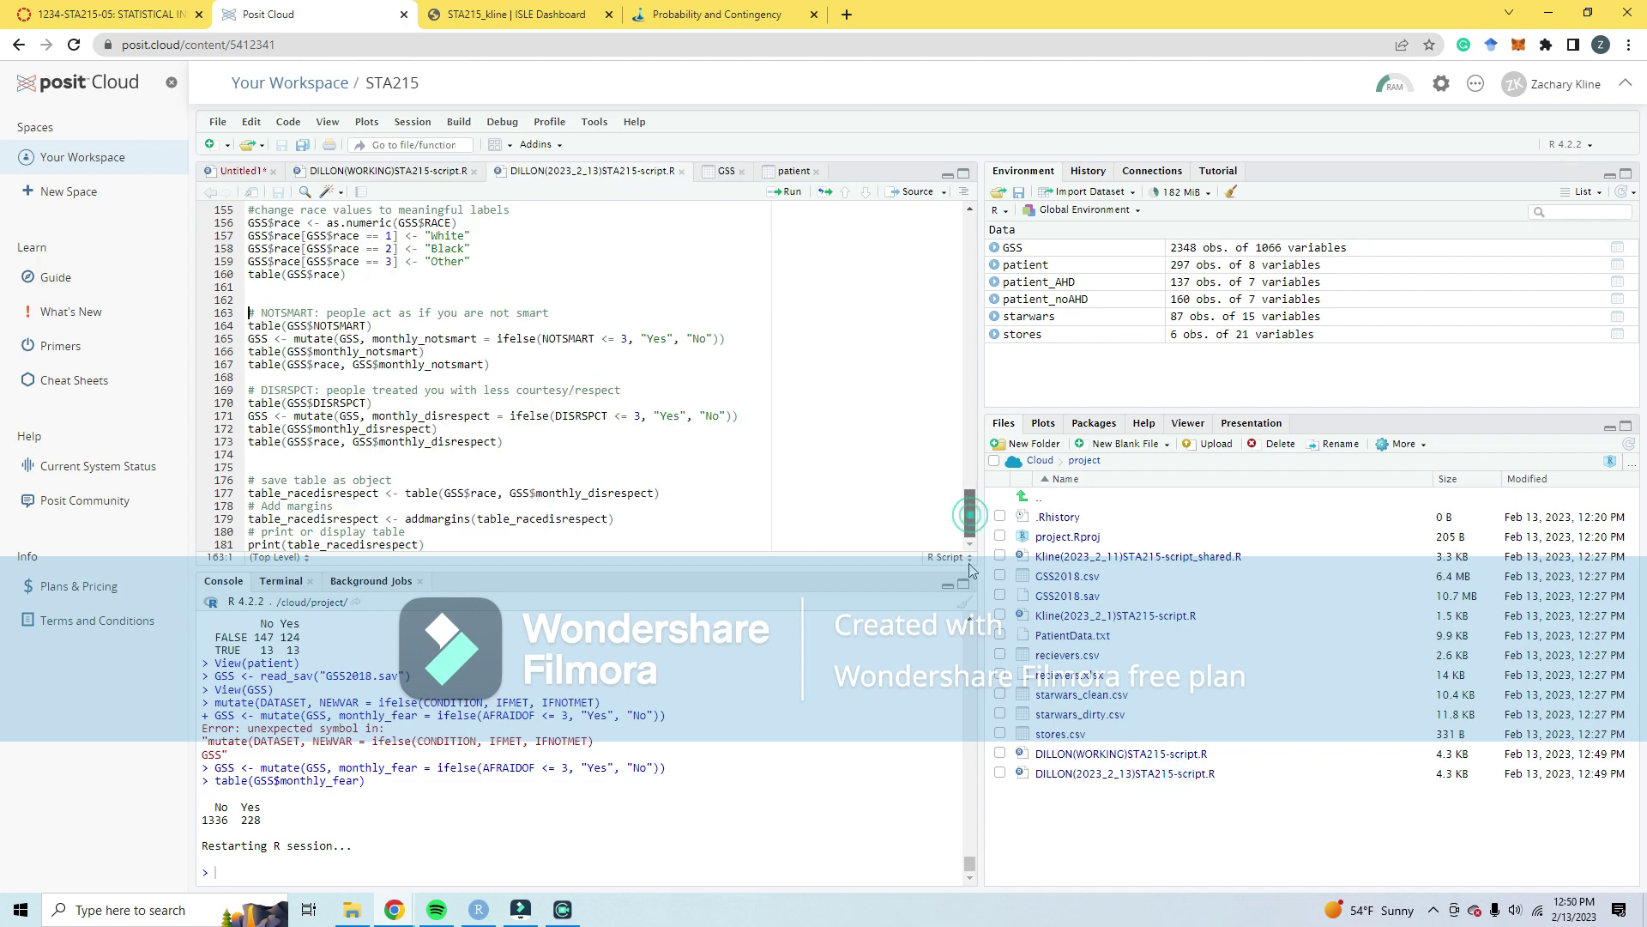
{"action": "left_click", "coordinate": [448, 541]}
{"action": "left_click", "coordinate": [618, 482]}
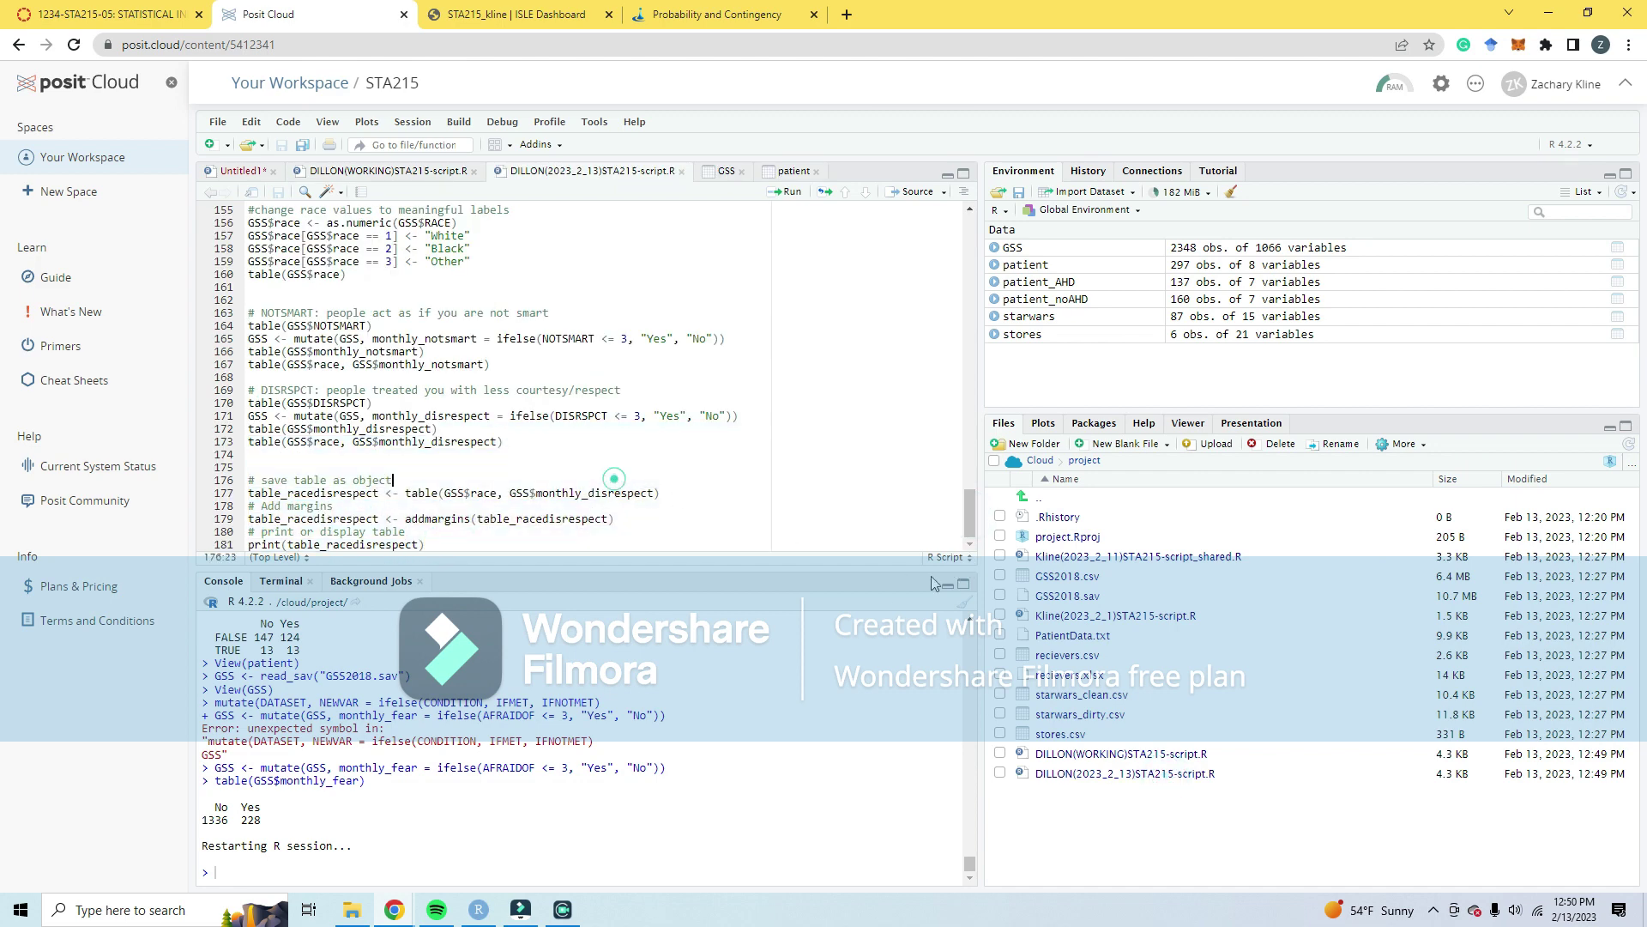
{"action": "scroll", "coordinate": [968, 532], "scroll_direction": "down", "scroll_amount": 5}
{"action": "scroll", "coordinate": [969, 549], "scroll_direction": "up", "scroll_amount": 5}
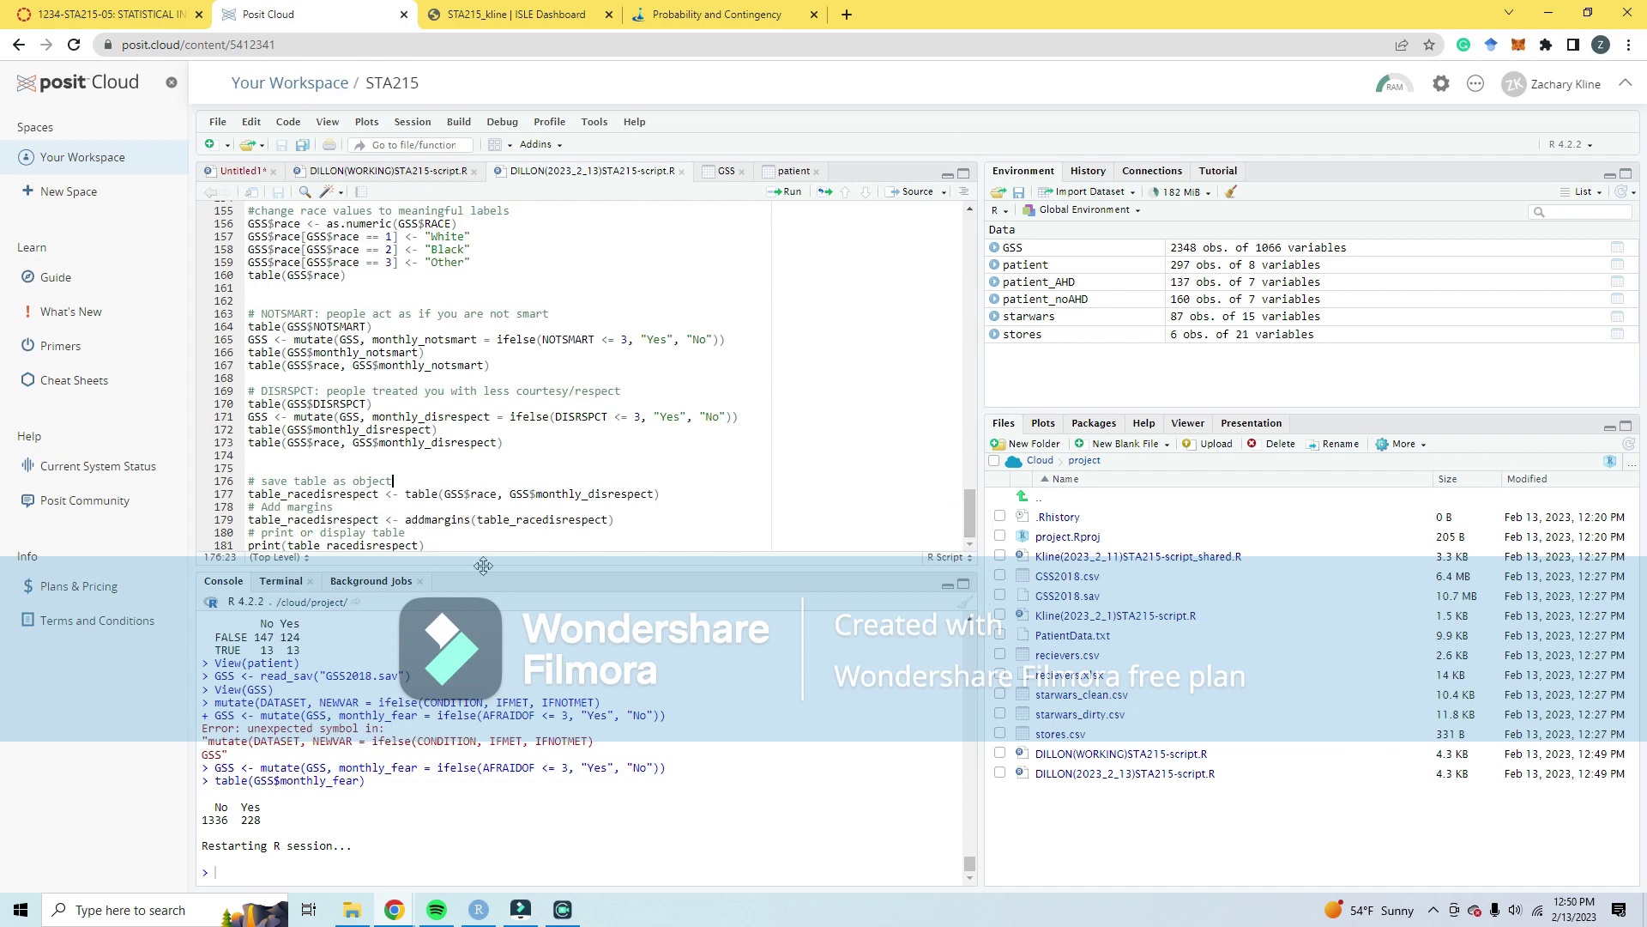
Step: Review the NOTSMART, DISRSPCT and table_racedisrespect code in the 2023_2_13 script, selecting from its last line up to the header
{"action": "left_click_drag", "start_coordinate": [480, 544], "coordinate": [374, 364]}
{"action": "left_click_drag", "start_coordinate": [345, 307], "coordinate": [503, 287]}
{"action": "left_click", "coordinate": [486, 312]}
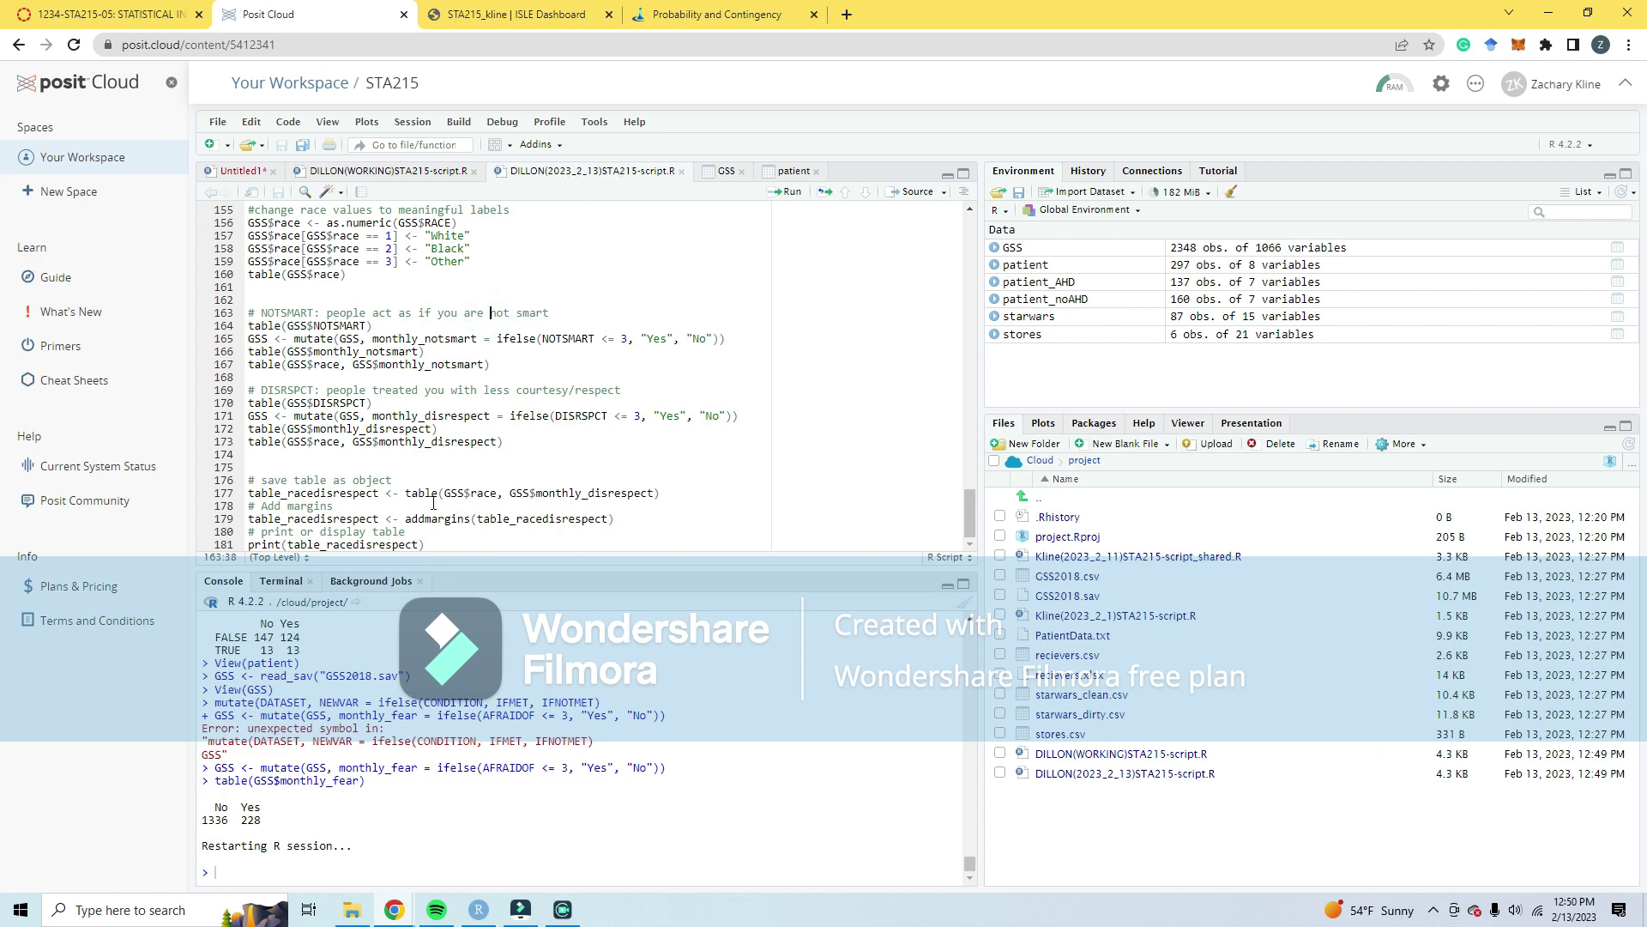
{"action": "left_click_drag", "start_coordinate": [440, 545], "coordinate": [473, 496]}
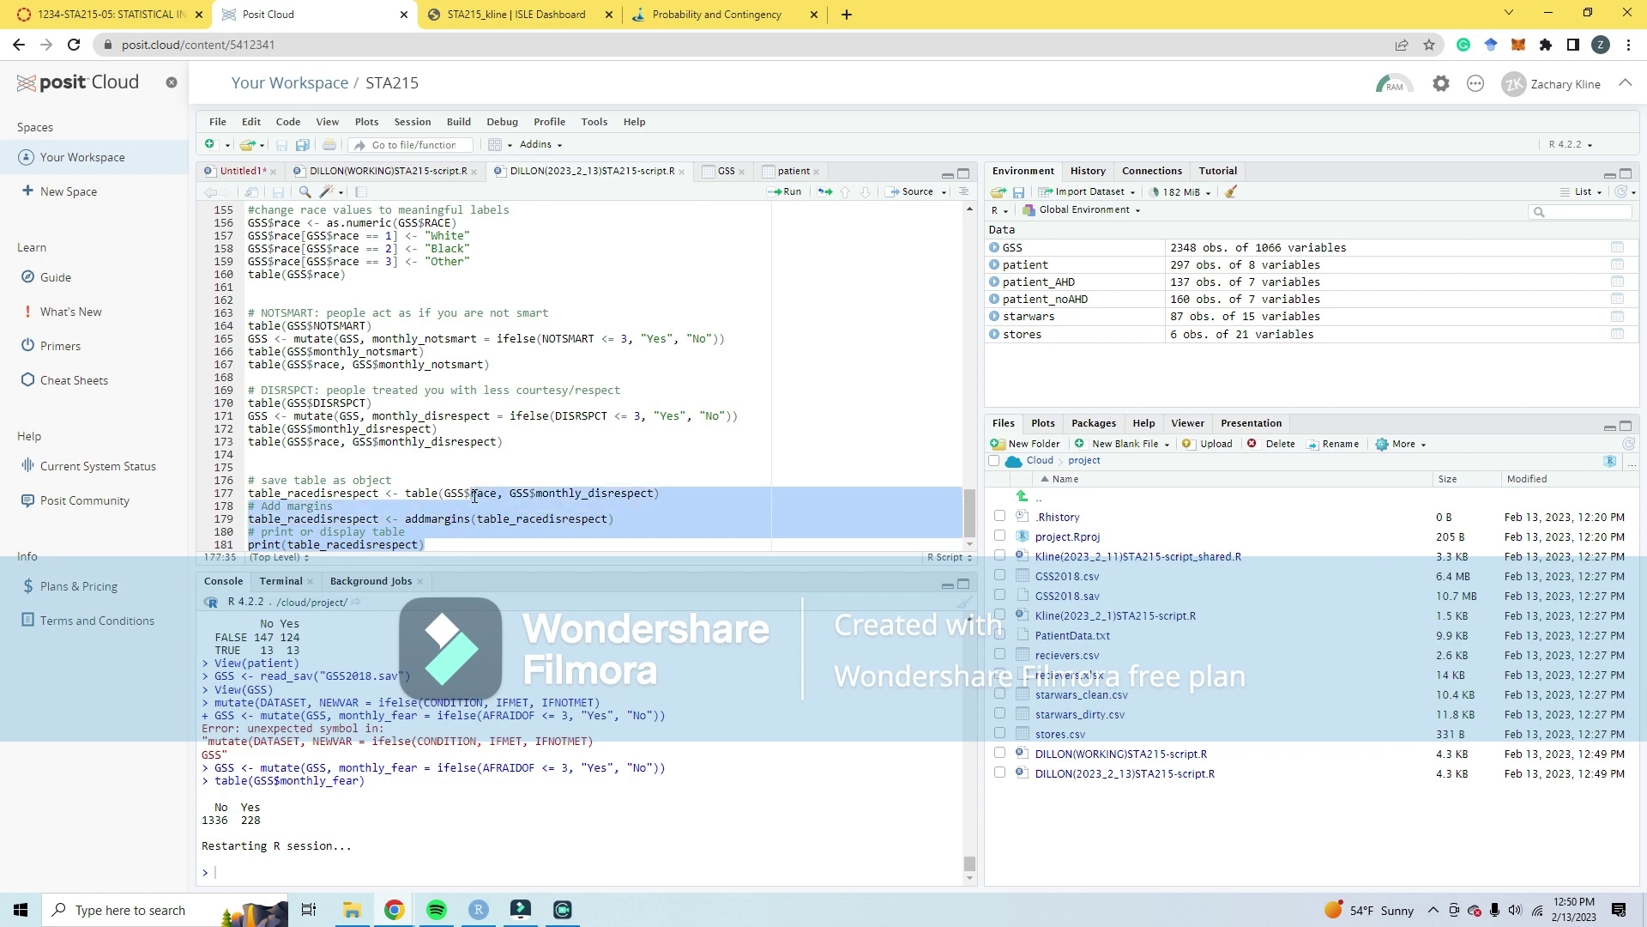
{"action": "left_click_drag", "start_coordinate": [473, 496], "coordinate": [496, 403]}
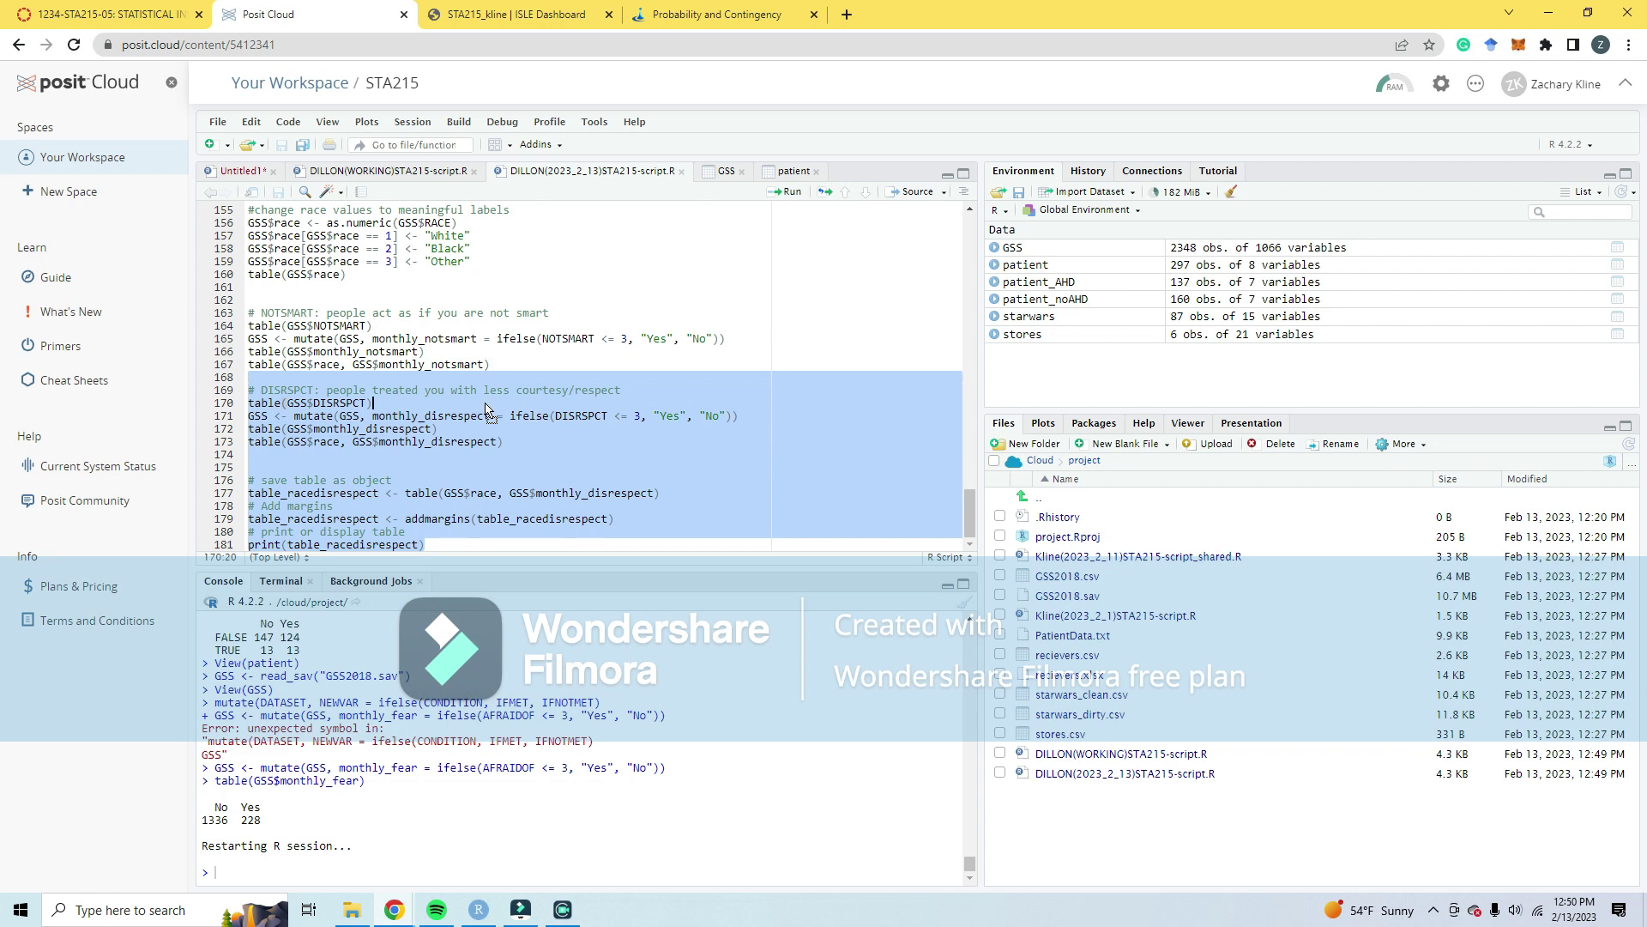
{"action": "left_click", "coordinate": [486, 389]}
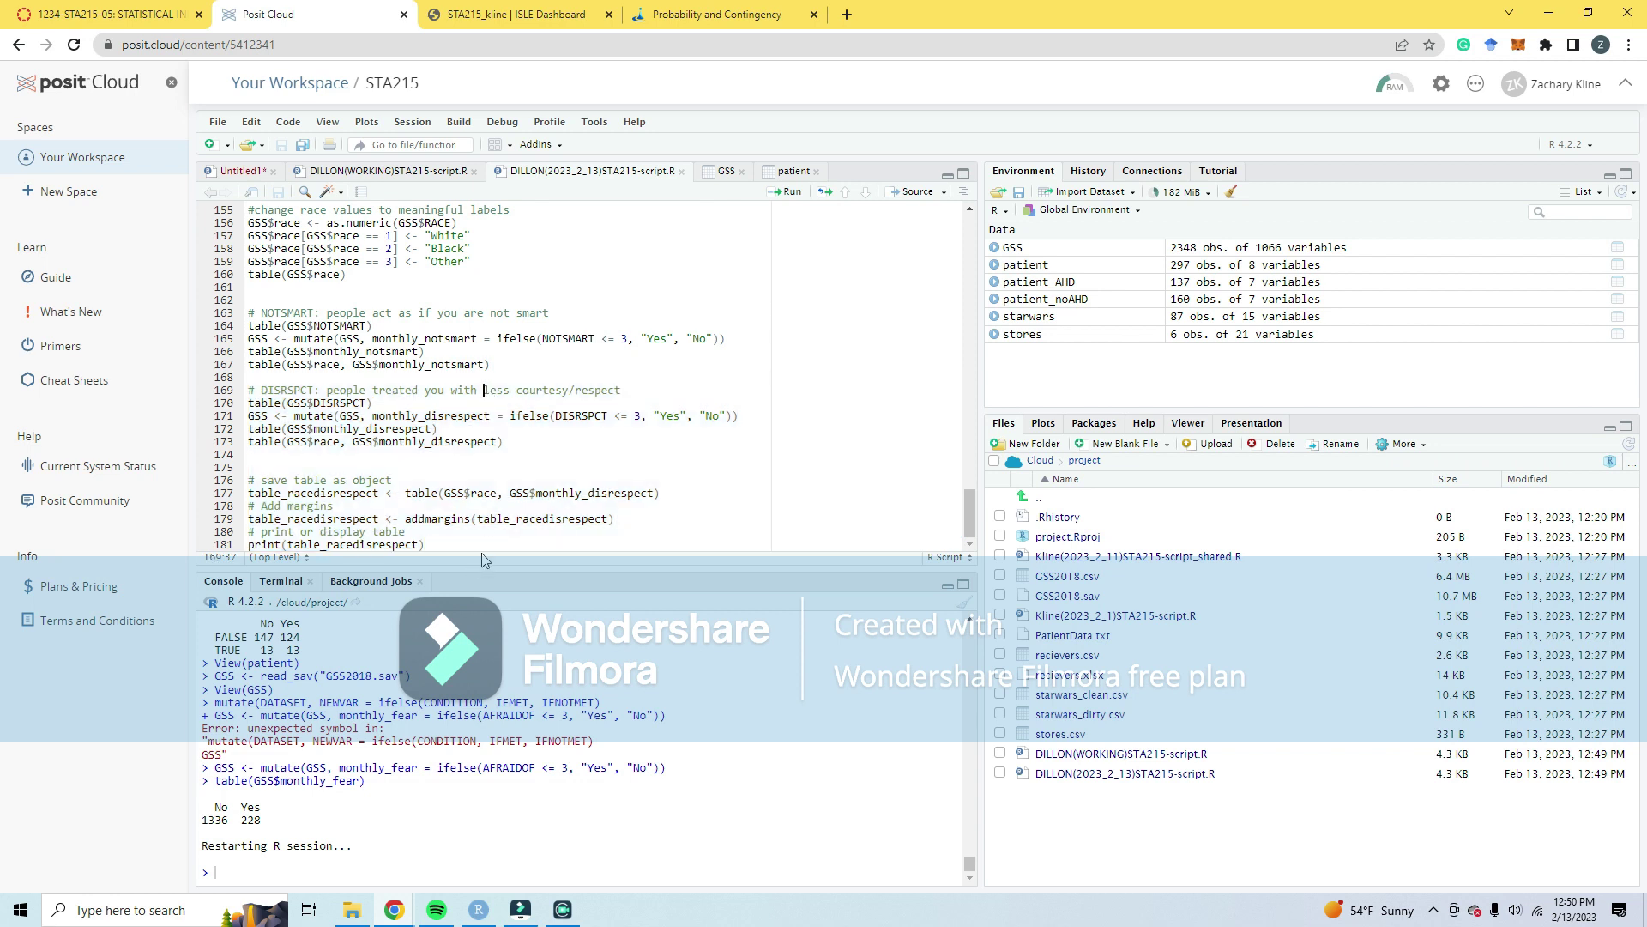
{"action": "left_click_drag", "start_coordinate": [426, 544], "coordinate": [445, 492]}
{"action": "left_click_drag", "start_coordinate": [524, 410], "coordinate": [356, 194]}
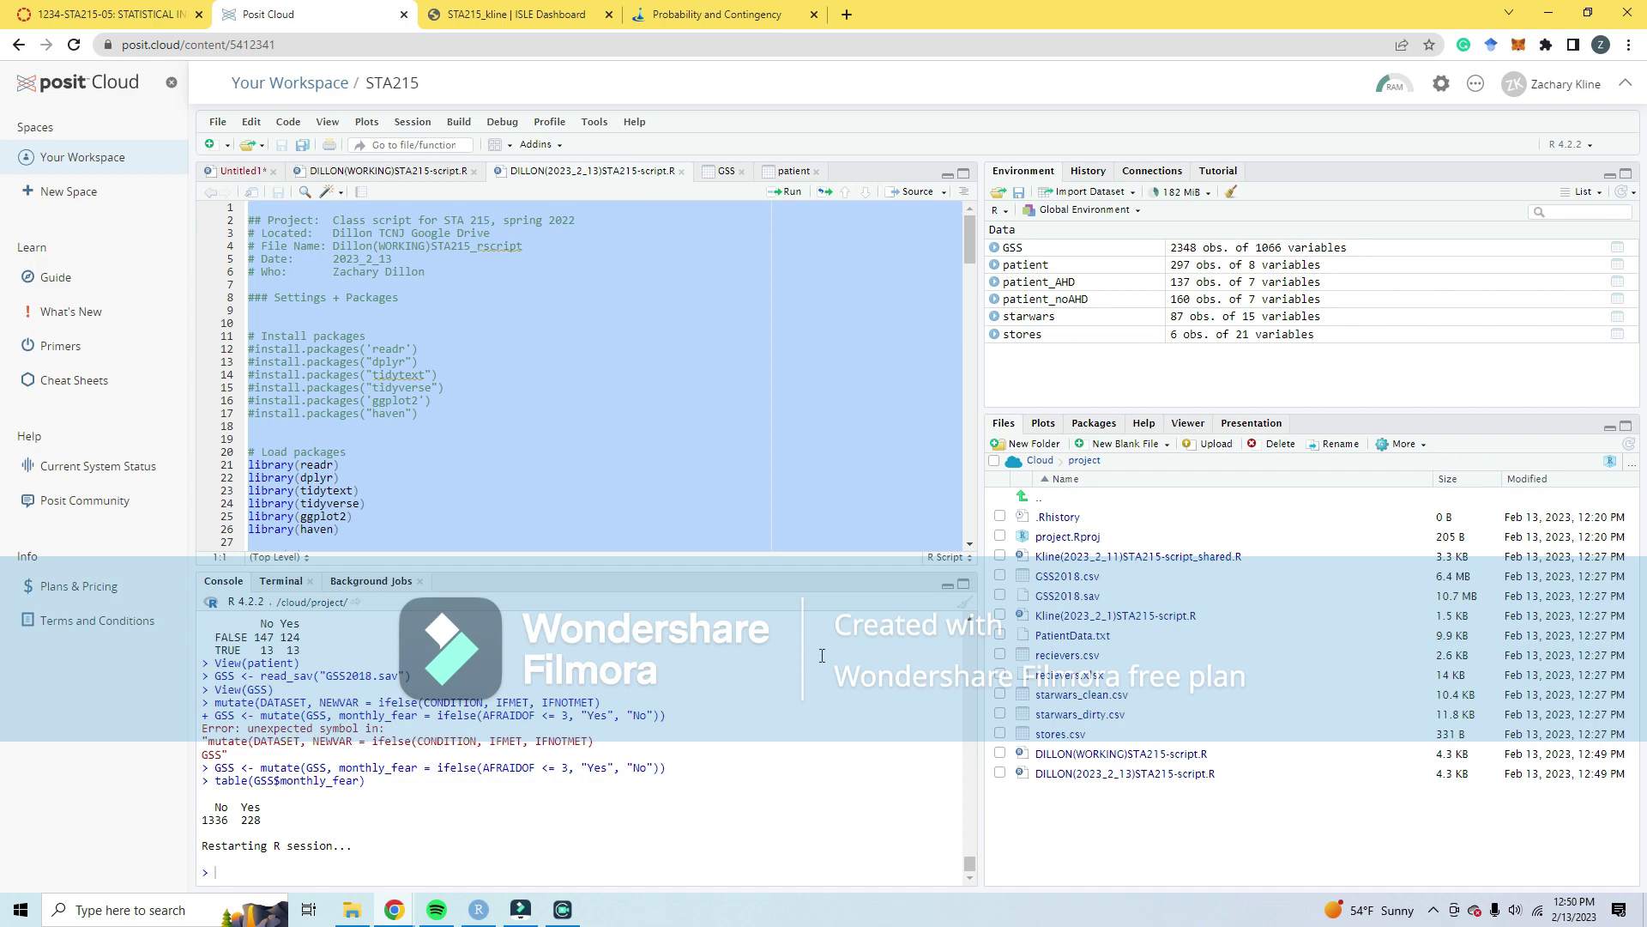
Step: Select the entire WORKING script, from its last line up to the header, and run it
{"action": "left_click", "coordinate": [416, 177]}
{"action": "left_click_drag", "start_coordinate": [970, 248], "coordinate": [984, 545]}
{"action": "left_click_drag", "start_coordinate": [502, 547], "coordinate": [271, 52]}
{"action": "left_click", "coordinate": [790, 191]}
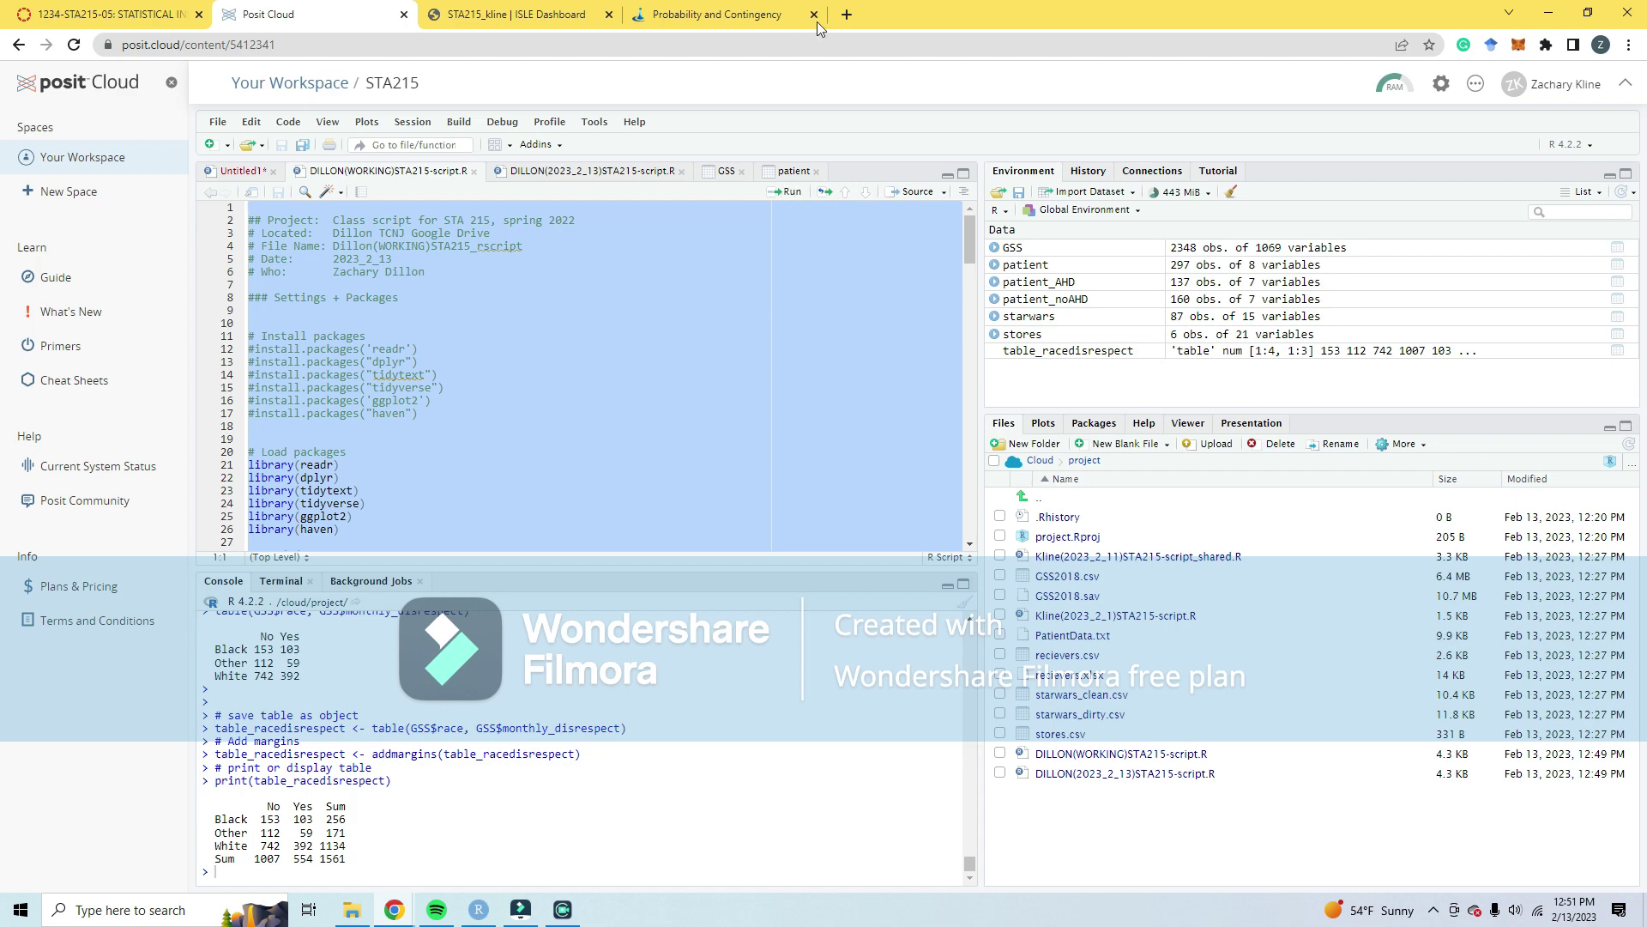
Step: Open the Probability and Contingency lesson and read its Addmargin Shortcut section and the line about sharing syntax
{"action": "left_click", "coordinate": [519, 15]}
{"action": "left_click", "coordinate": [703, 15]}
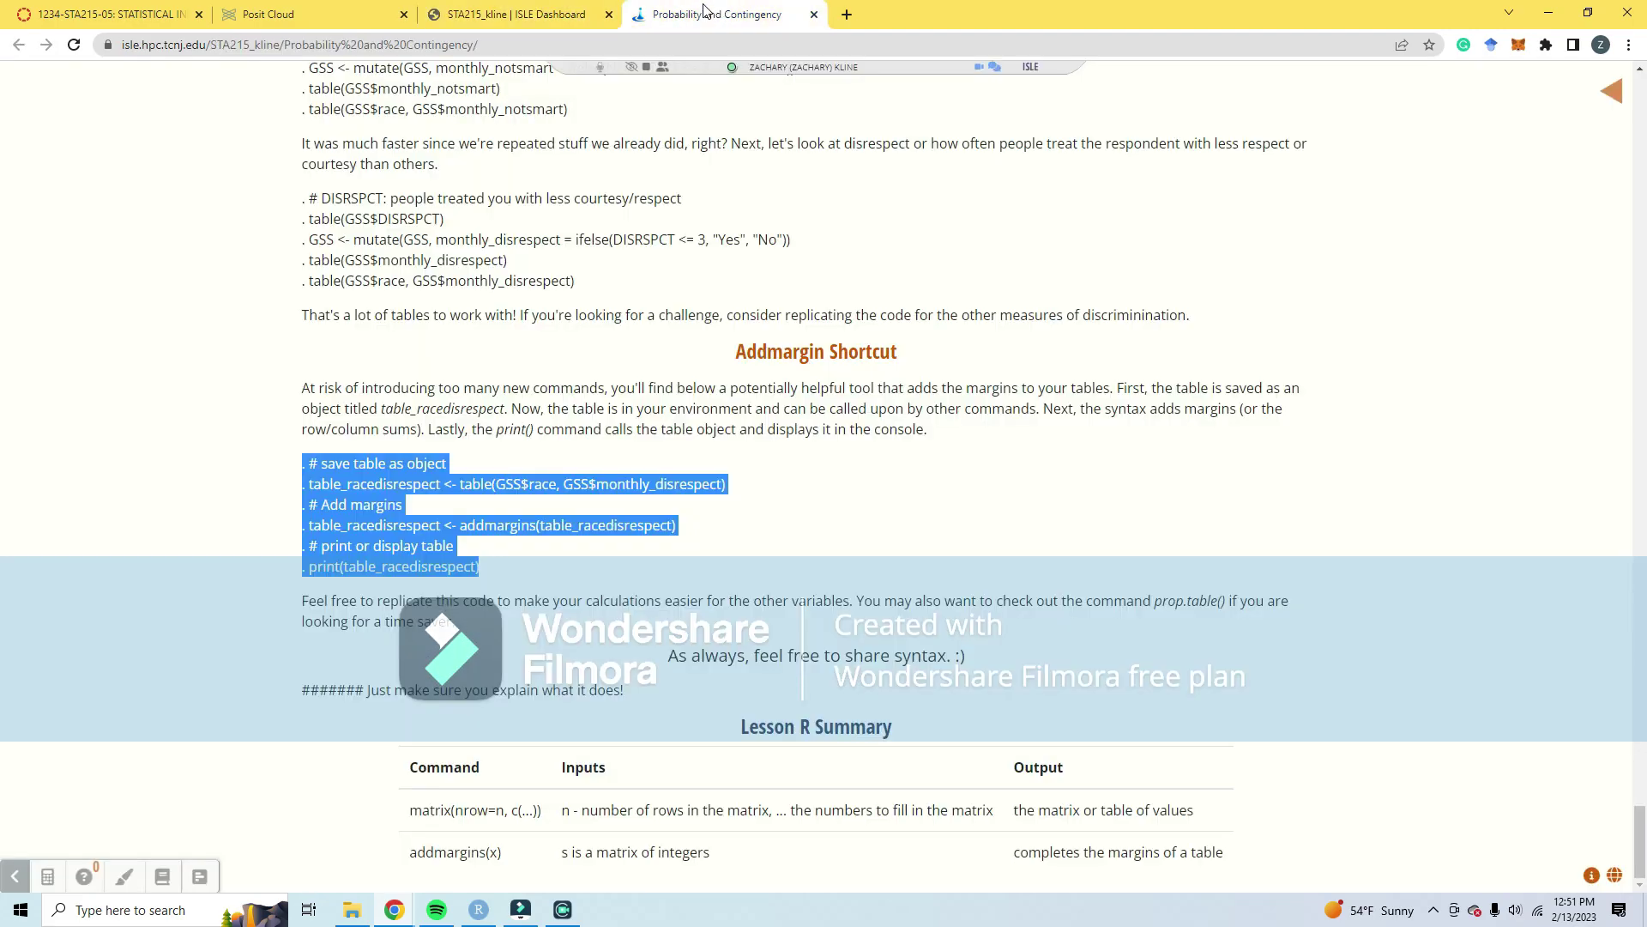
{"action": "left_click", "coordinate": [721, 551]}
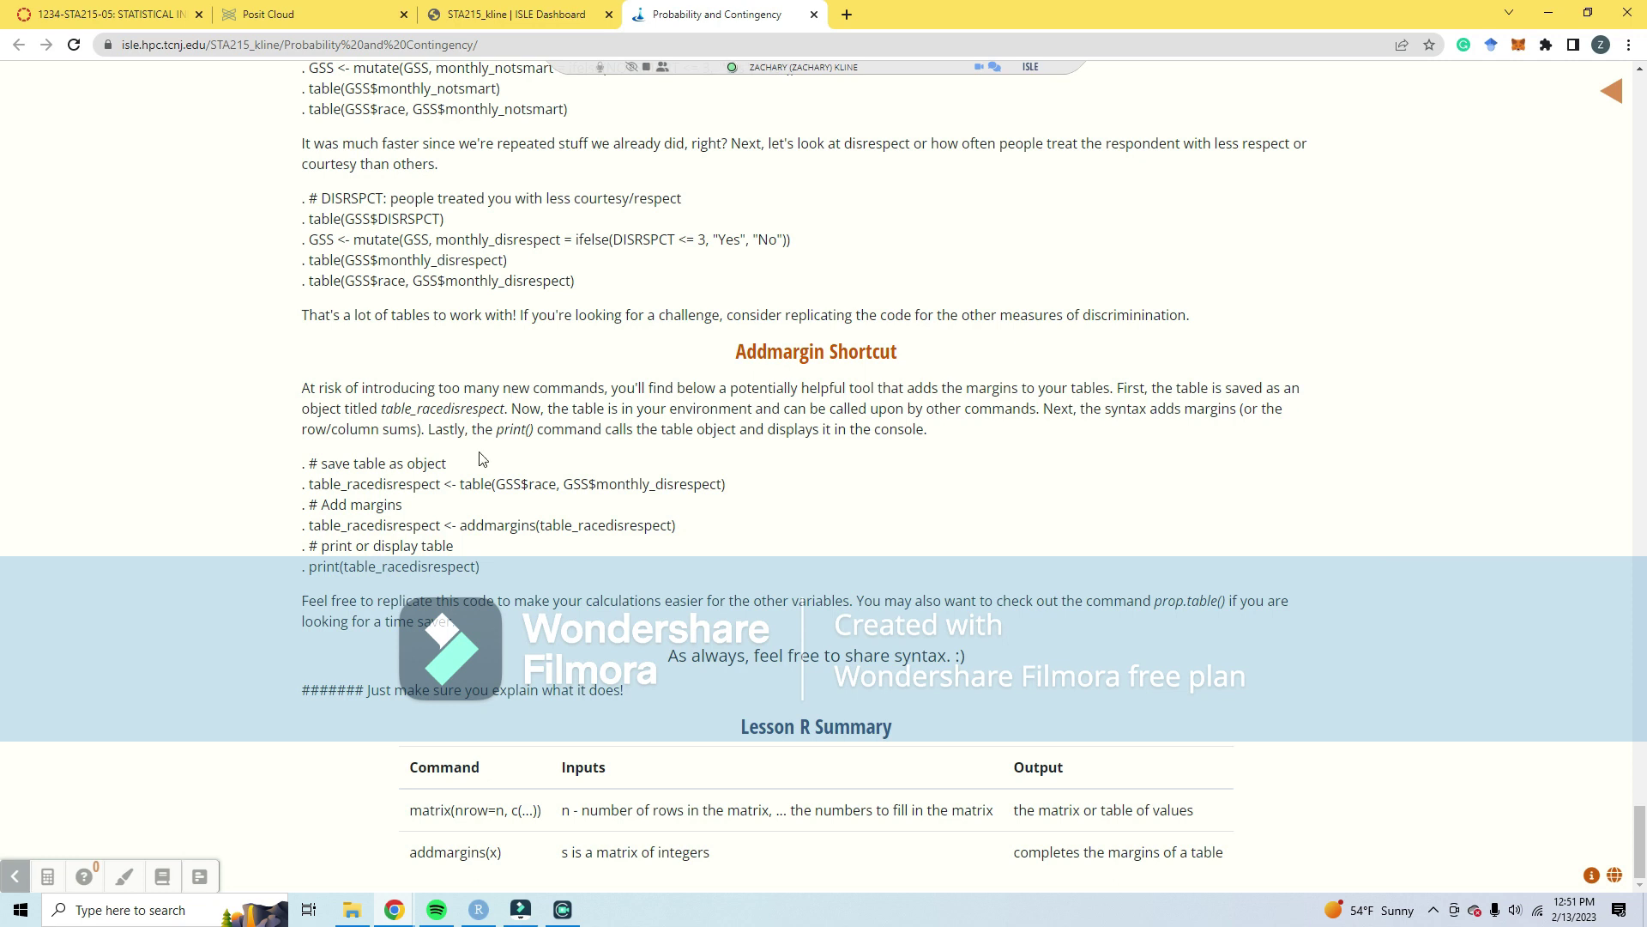
{"action": "left_click", "coordinate": [655, 654]}
{"action": "left_click_drag", "start_coordinate": [655, 657], "coordinate": [987, 661]}
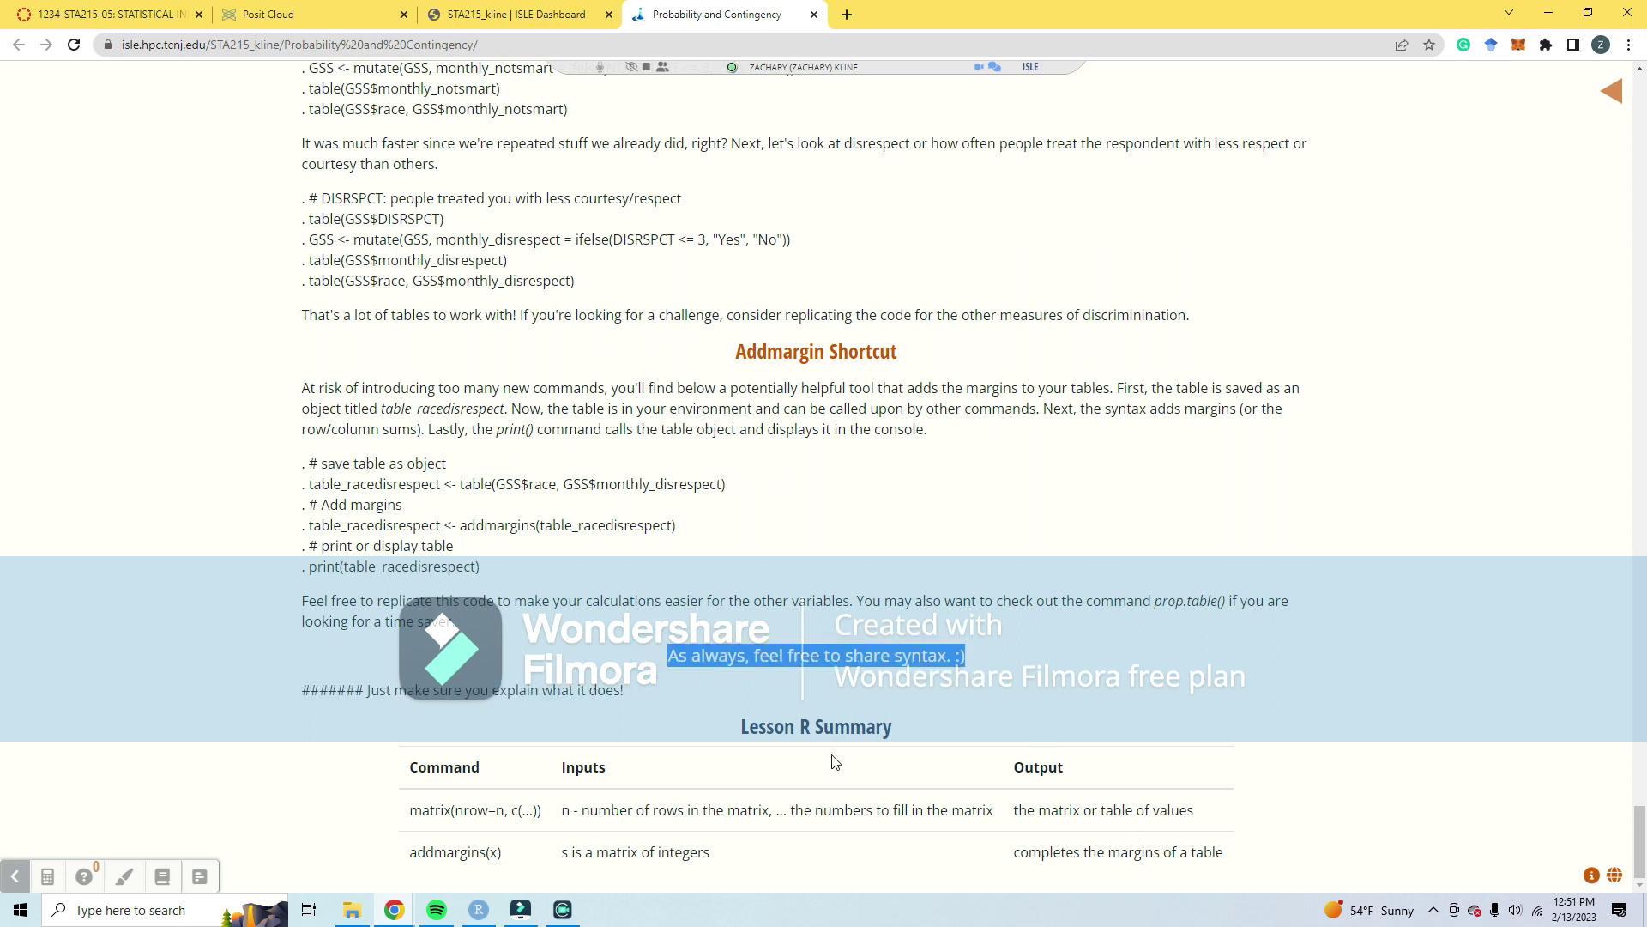
Step: Check the project's script files in Posit Cloud, and reread the lesson's closing notes on sharing syntax and explaining what it does
{"action": "key", "text": "ctrl+2"}
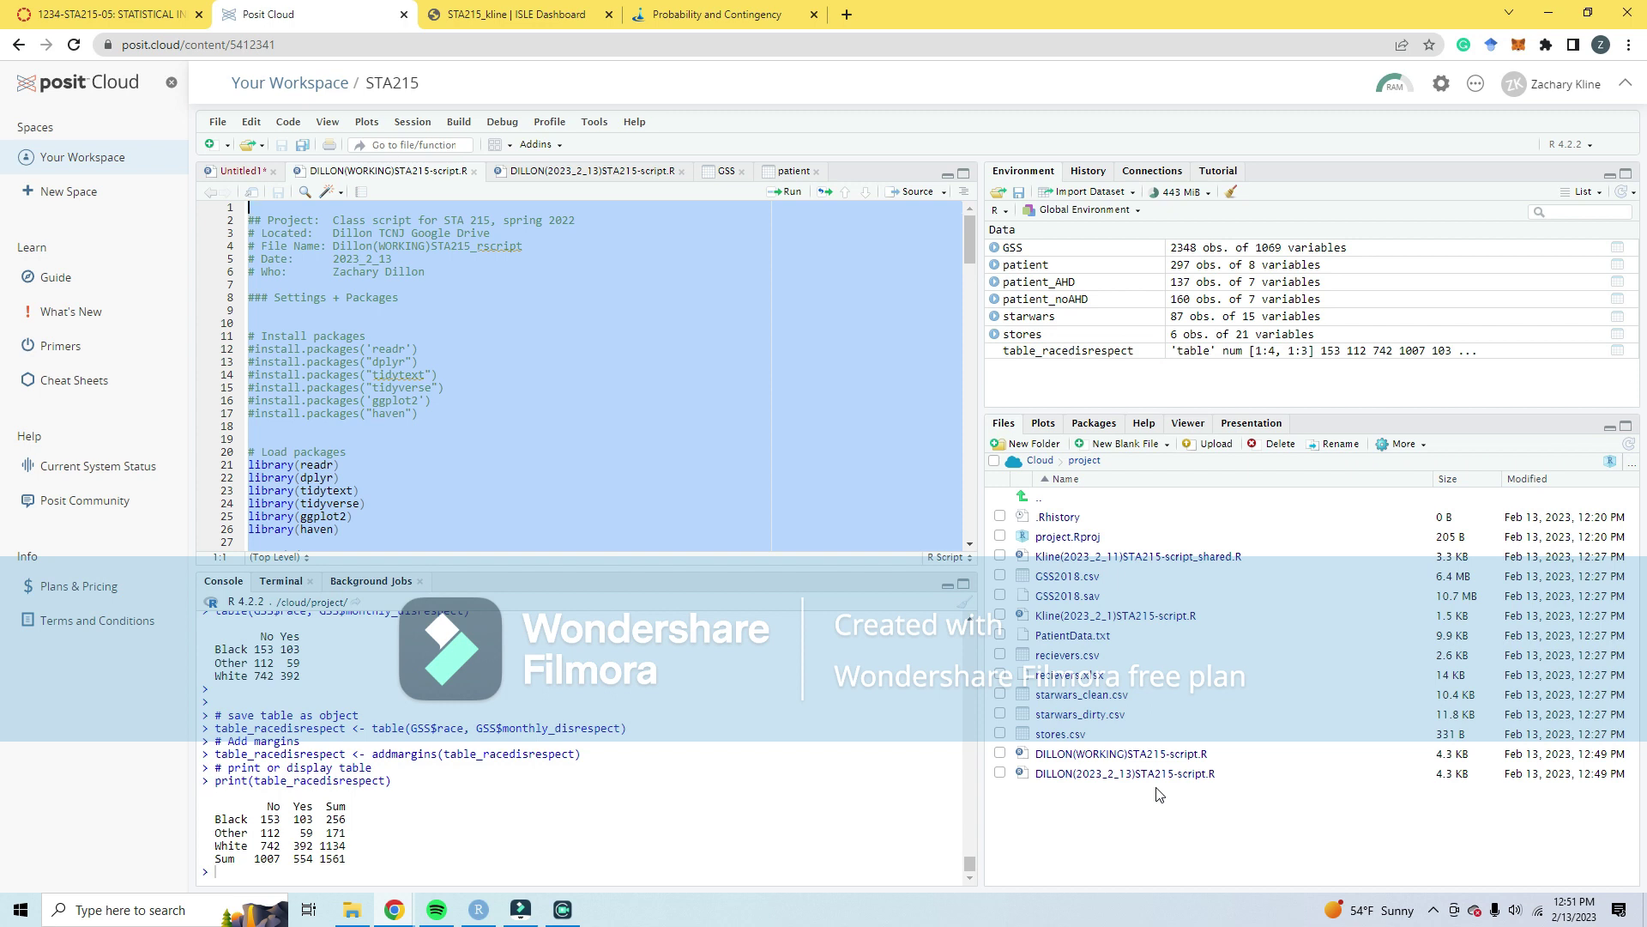
{"action": "left_click", "coordinate": [713, 15]}
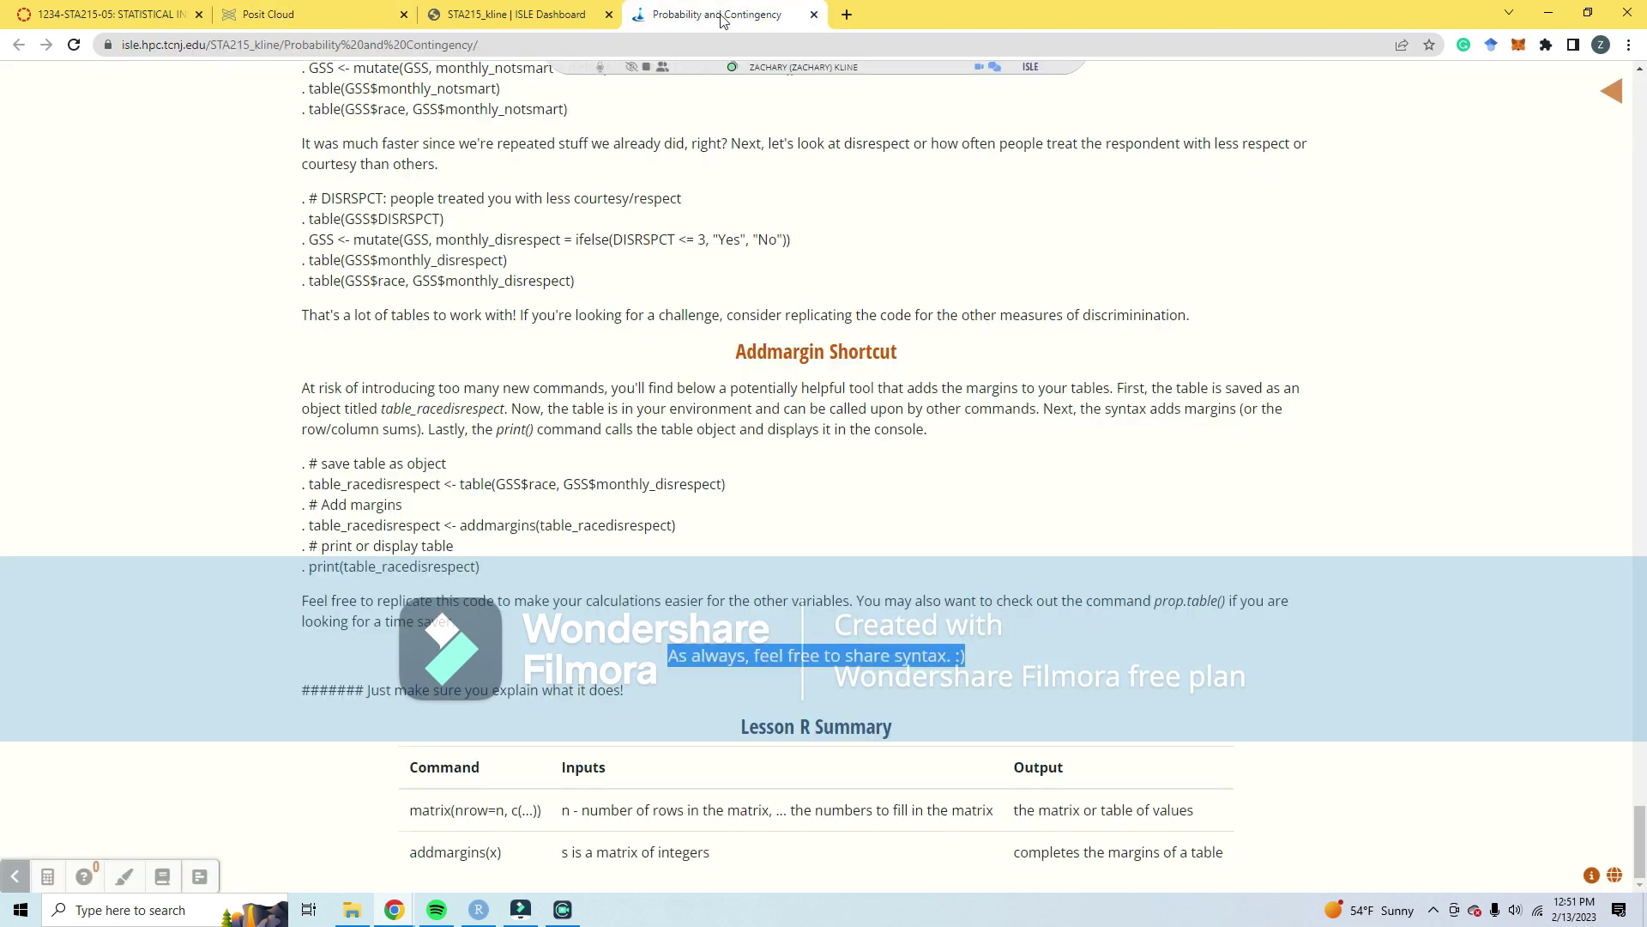
{"action": "triple_click", "coordinate": [753, 662]}
{"action": "double_click", "coordinate": [792, 654]}
{"action": "double_click", "coordinate": [782, 655]}
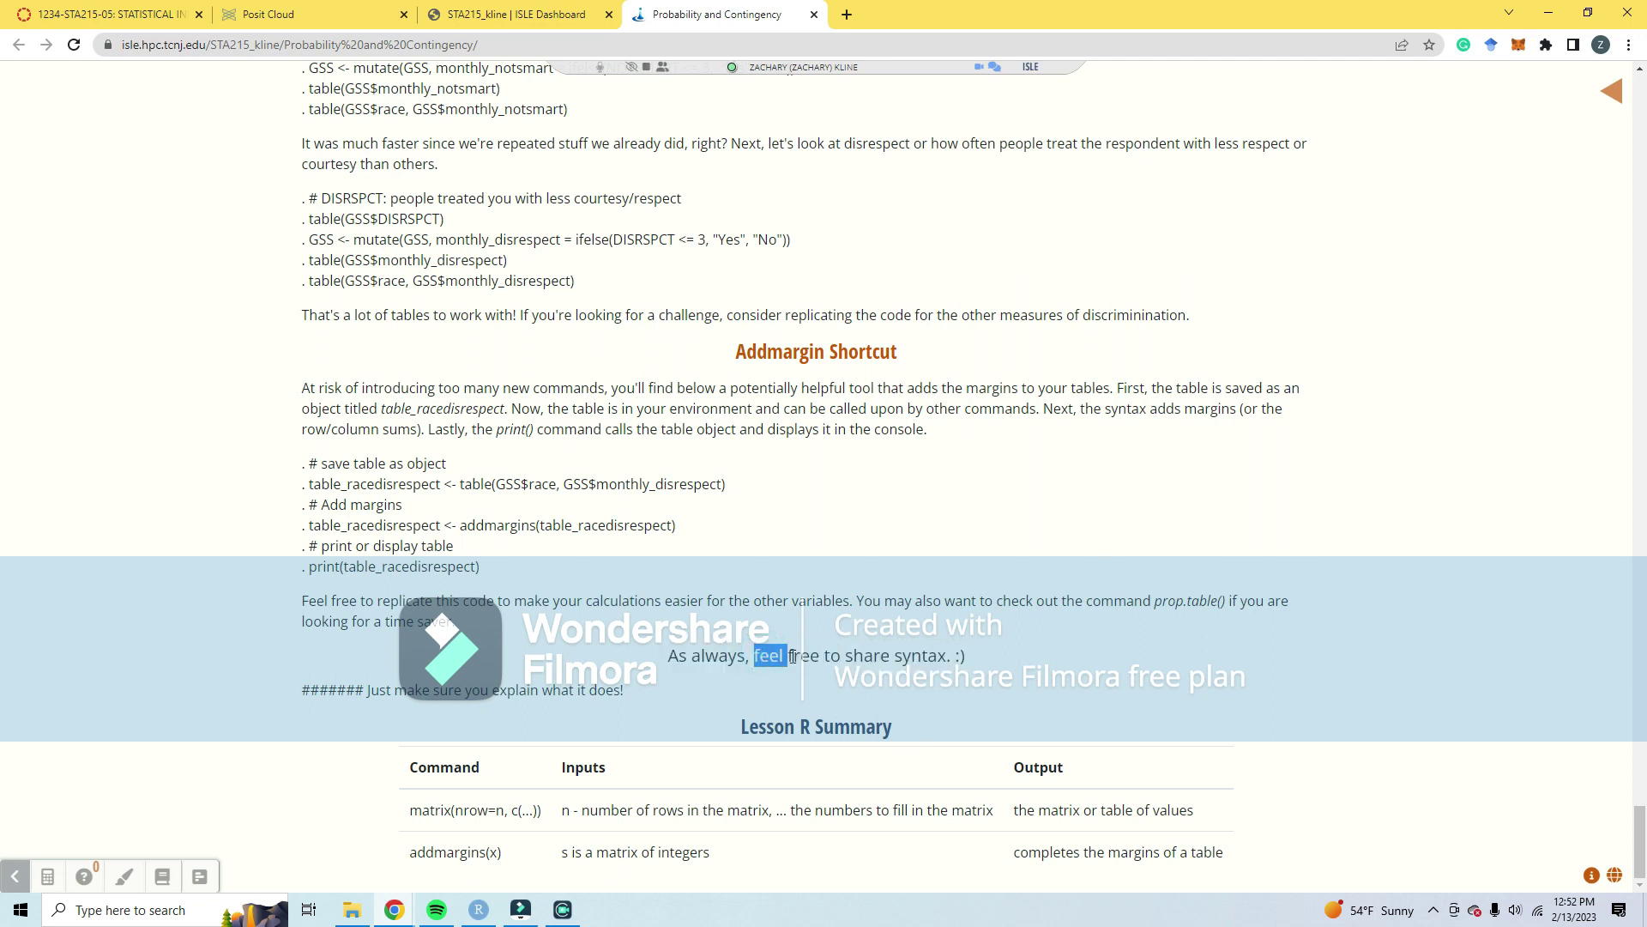
{"action": "left_click", "coordinate": [792, 656]}
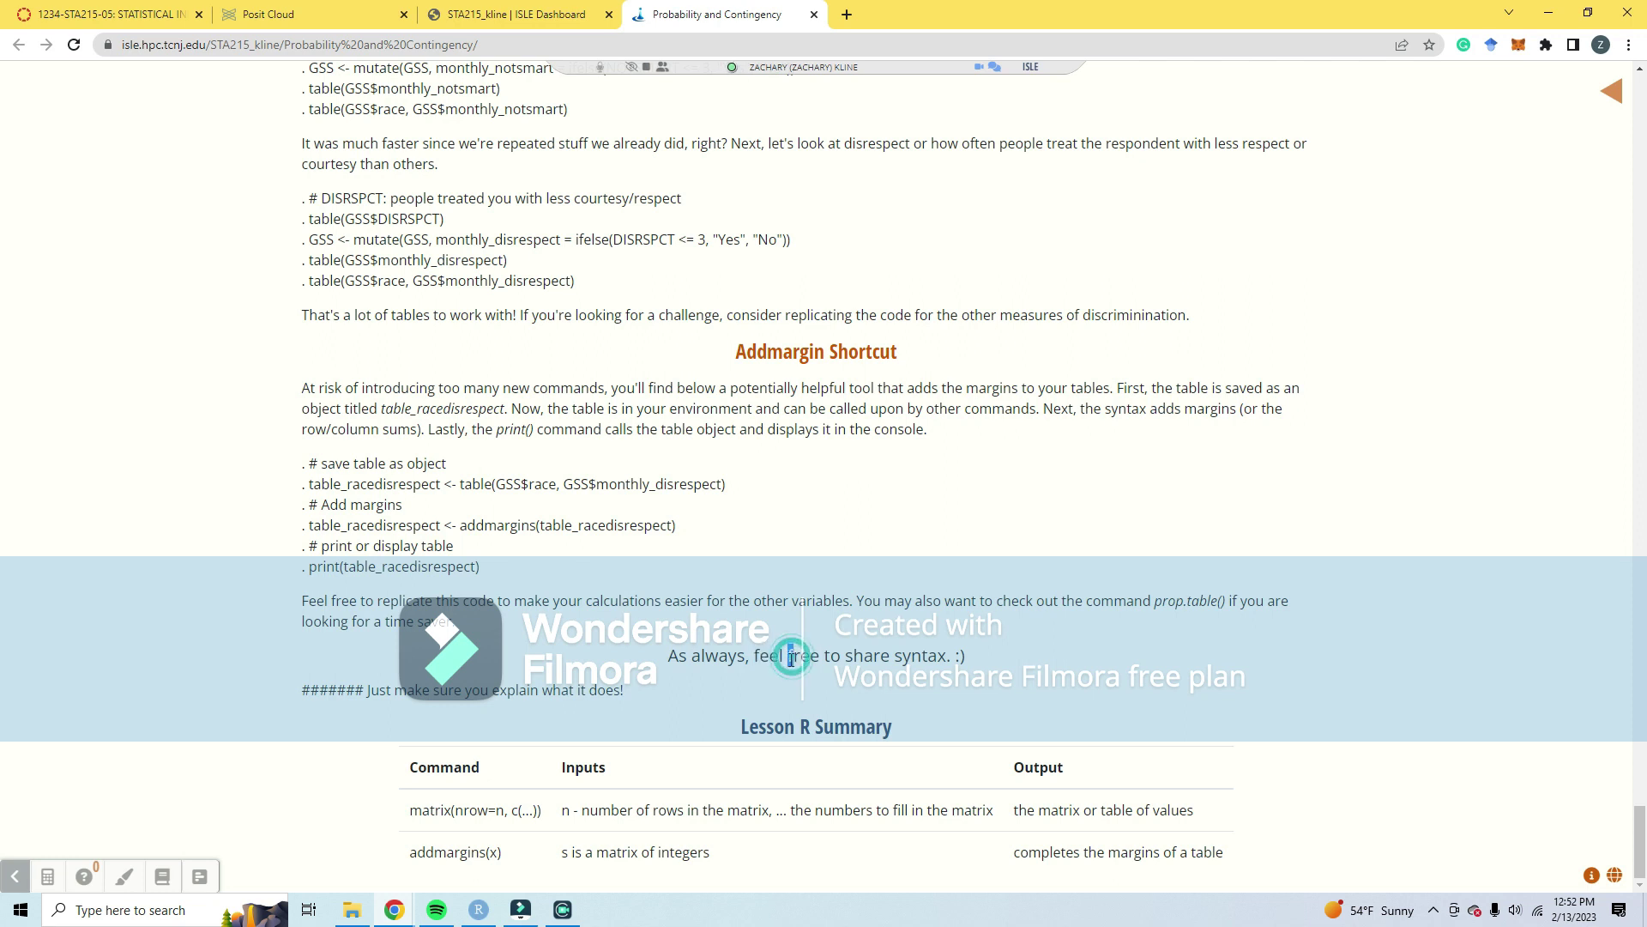
{"action": "left_click", "coordinate": [796, 659]}
{"action": "double_click", "coordinate": [798, 657]}
{"action": "left_click", "coordinate": [415, 692]}
{"action": "triple_click", "coordinate": [455, 686]}
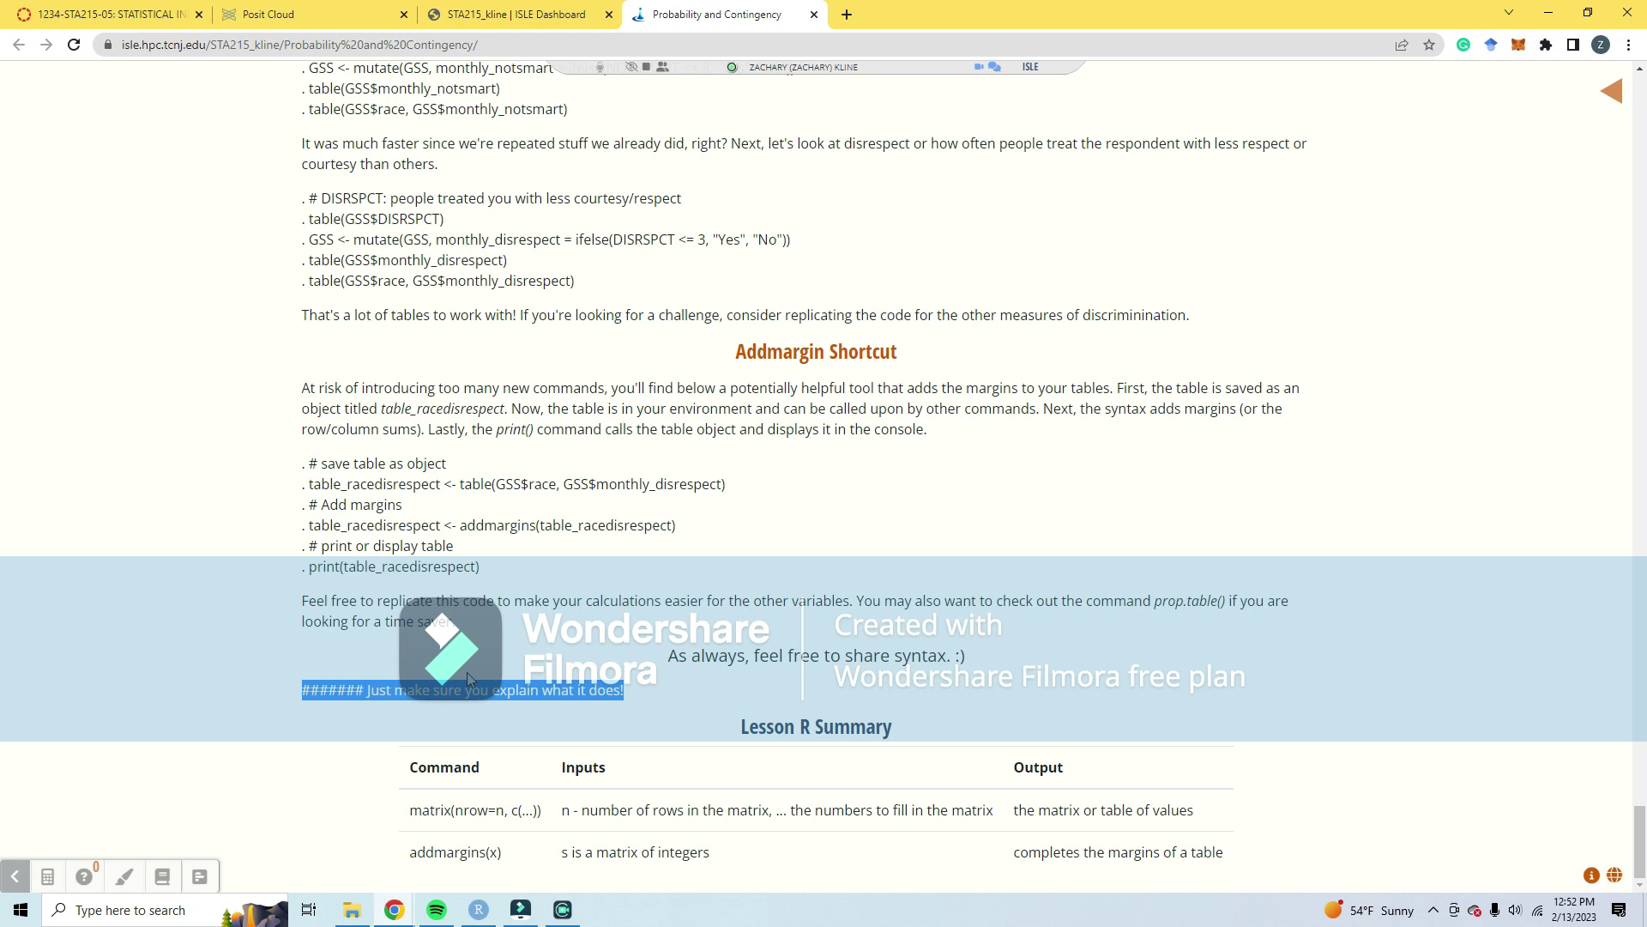
{"action": "left_click_drag", "start_coordinate": [657, 702], "coordinate": [705, 647]}
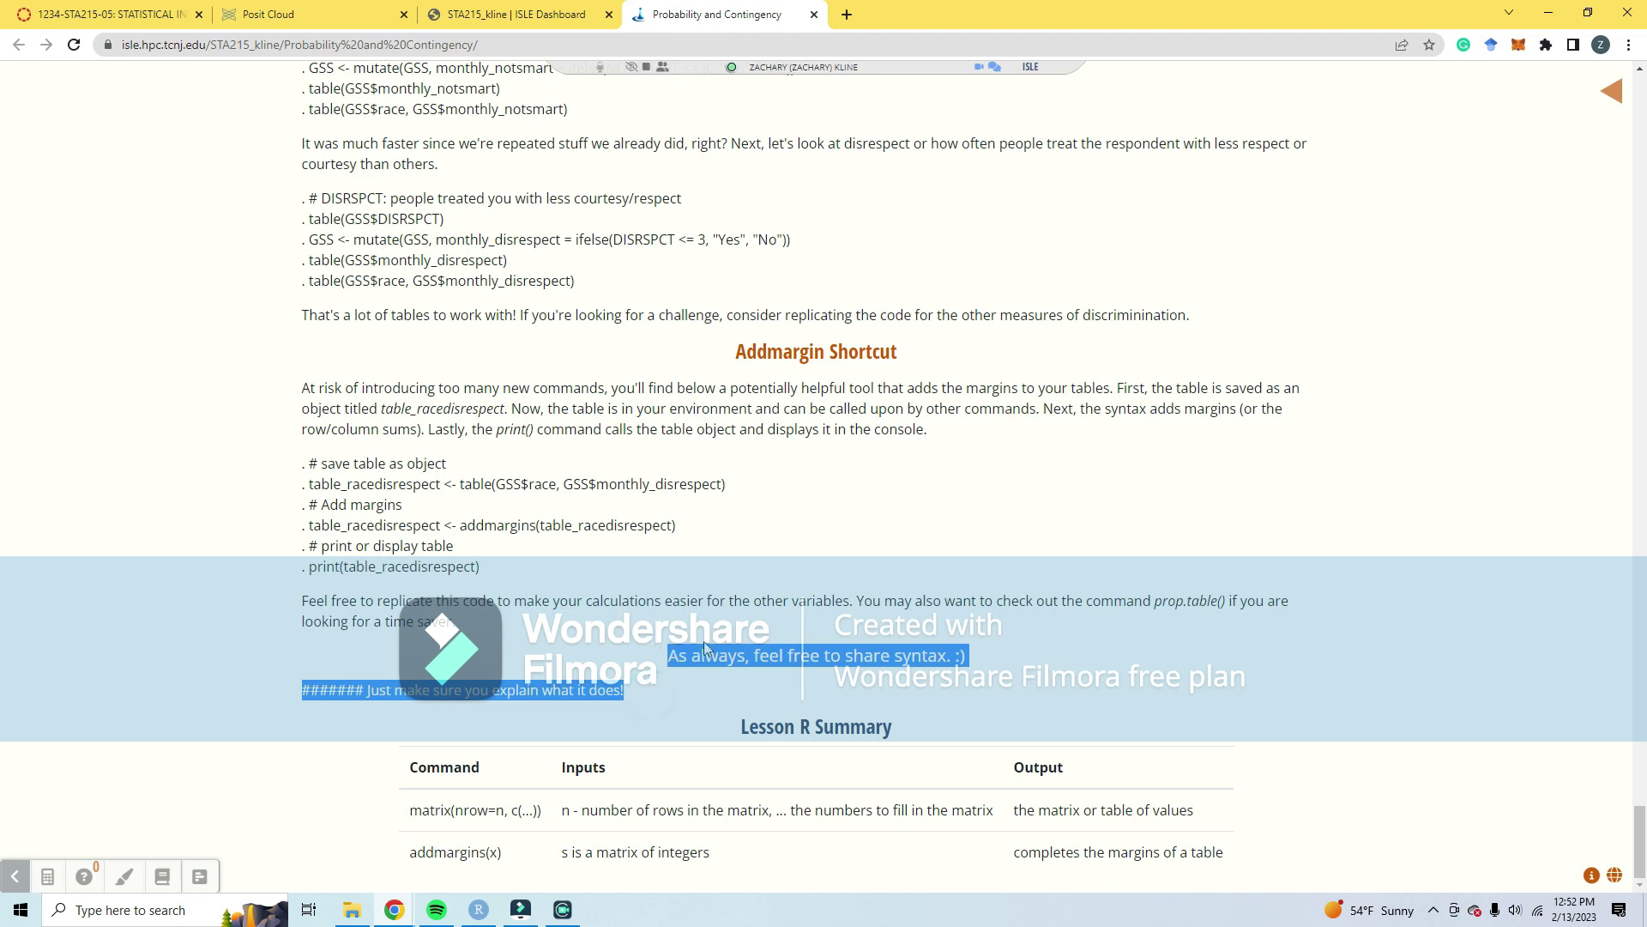
Step: Return to the WORKING script in Posit Cloud and examine the Yen per unit calculations in its Visualizing and Recoding section
{"action": "left_click", "coordinate": [317, 8]}
{"action": "left_click_drag", "start_coordinate": [971, 225], "coordinate": [965, 341]}
{"action": "left_click", "coordinate": [834, 355]}
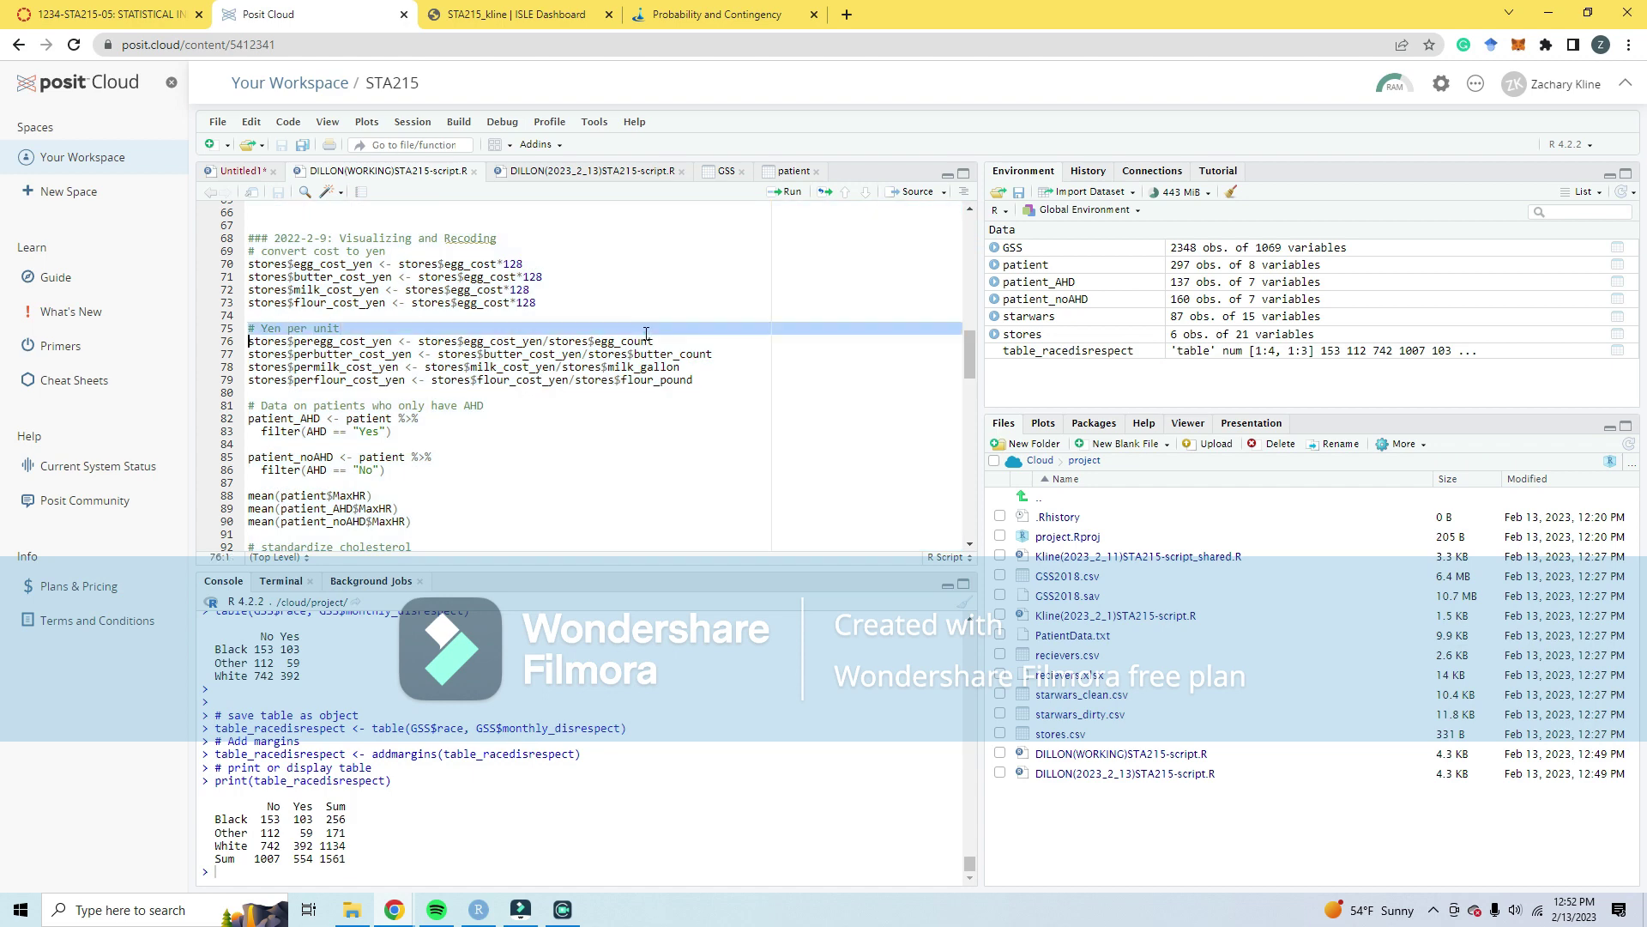
{"action": "double_click", "coordinate": [646, 351]}
{"action": "triple_click", "coordinate": [646, 352]}
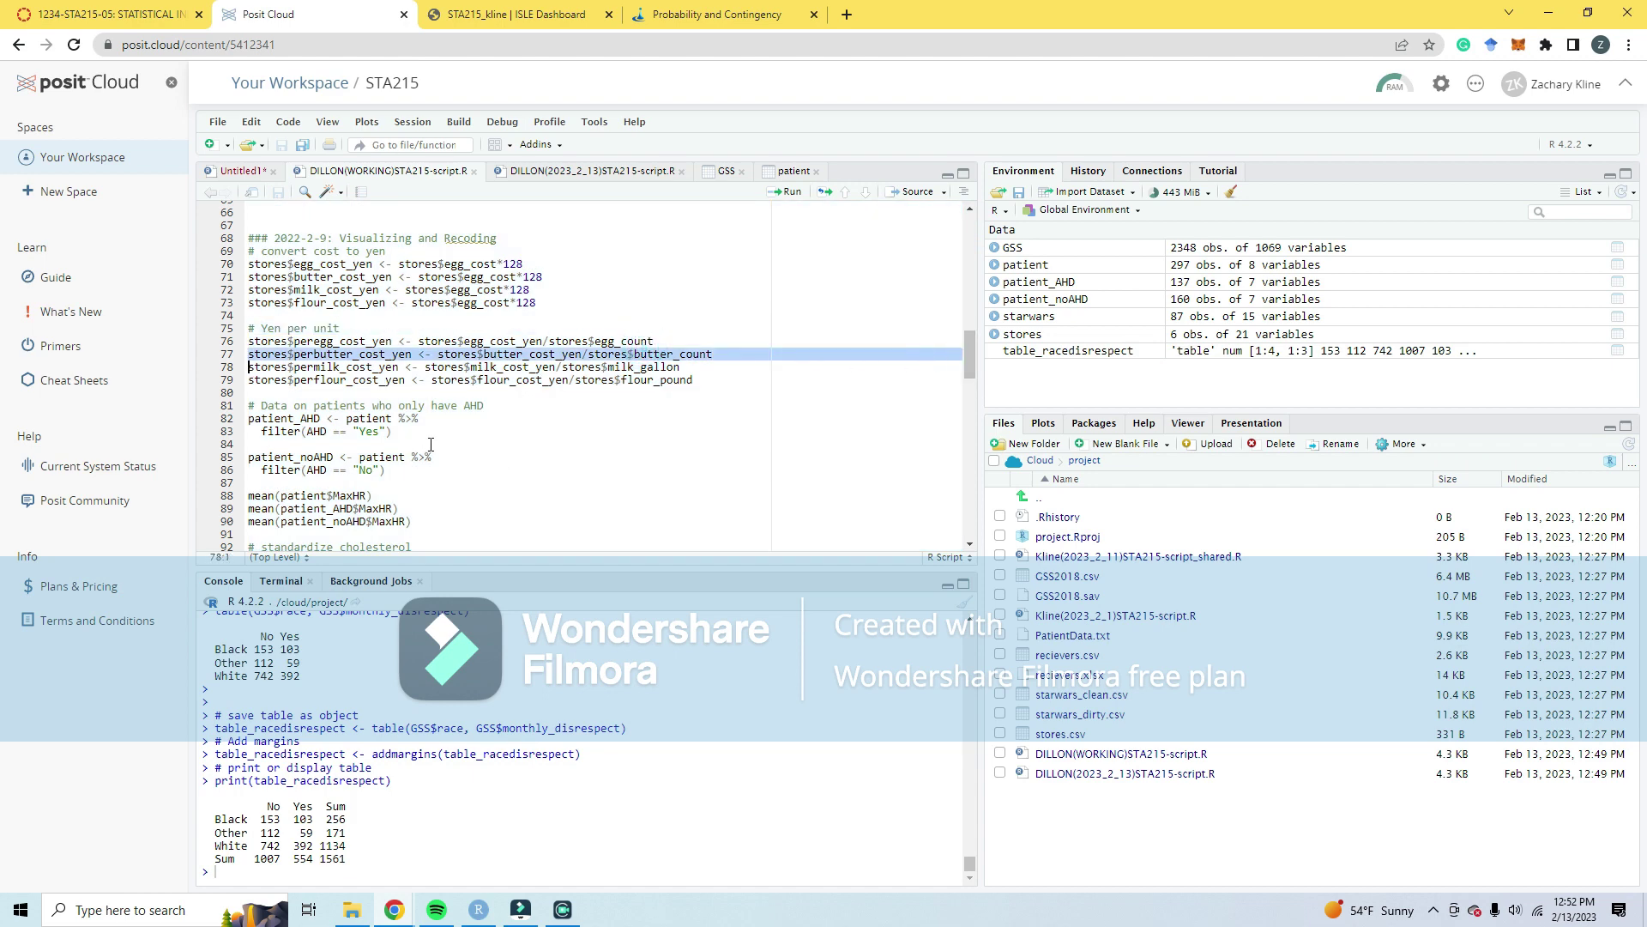
Step: Examine the patient_AHD code that filters patients with AHD equal to "Yes", highlighting both of its lines
{"action": "scroll", "coordinate": [431, 444], "scroll_direction": "down", "scroll_amount": 2}
{"action": "left_click", "coordinate": [348, 406]}
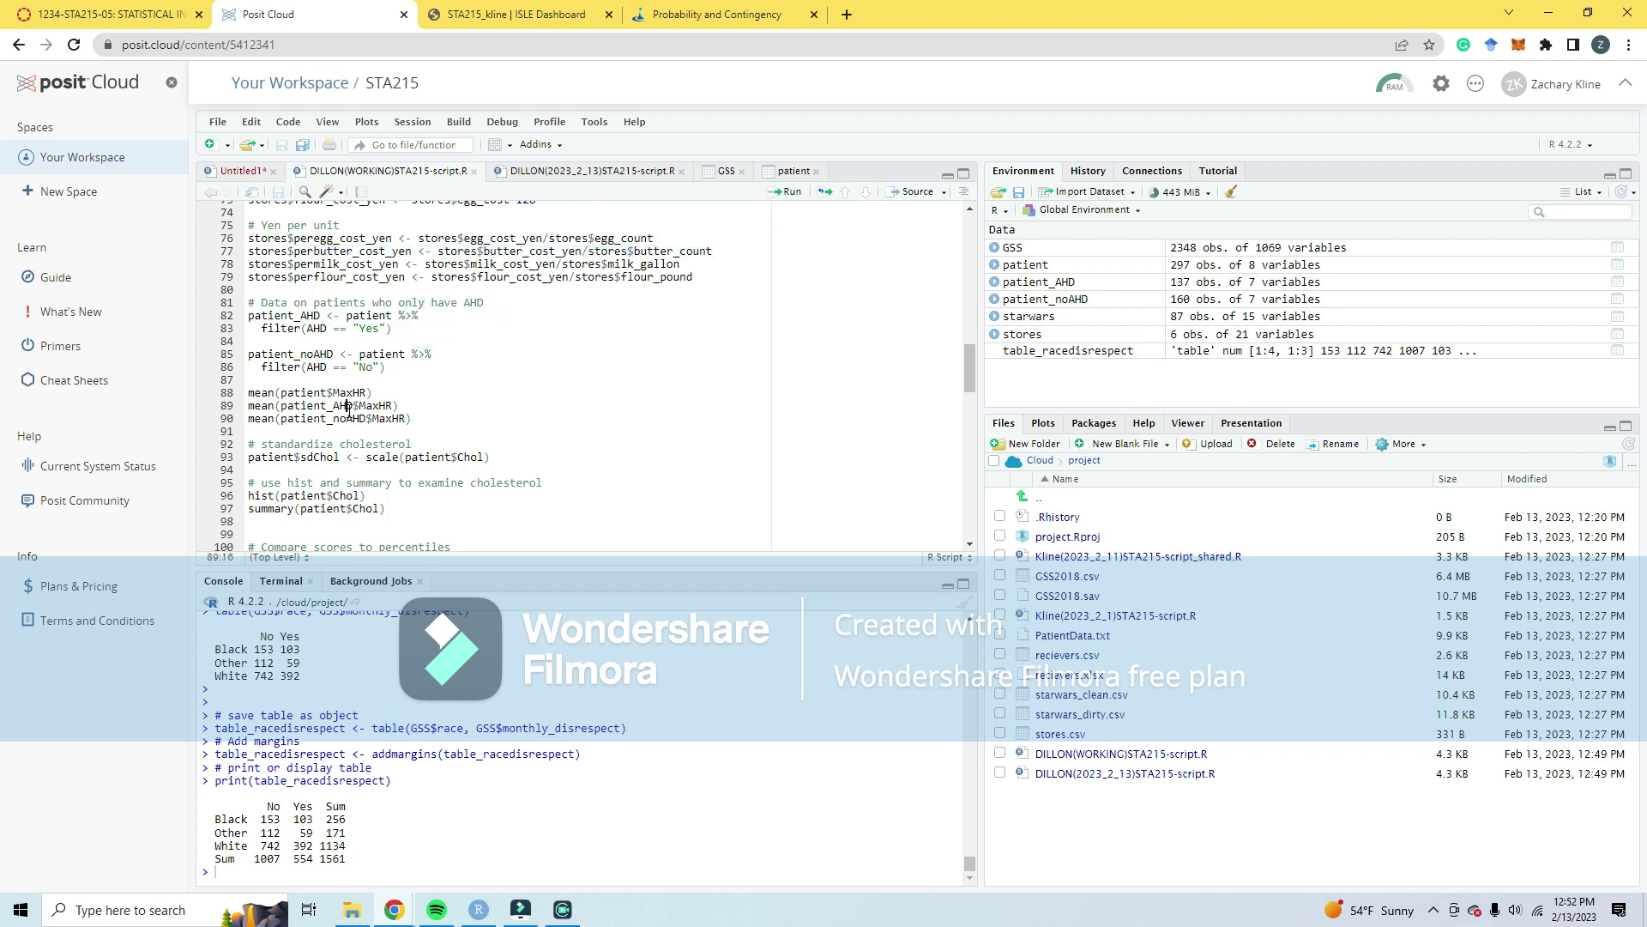
{"action": "left_click_drag", "start_coordinate": [422, 341], "coordinate": [246, 316]}
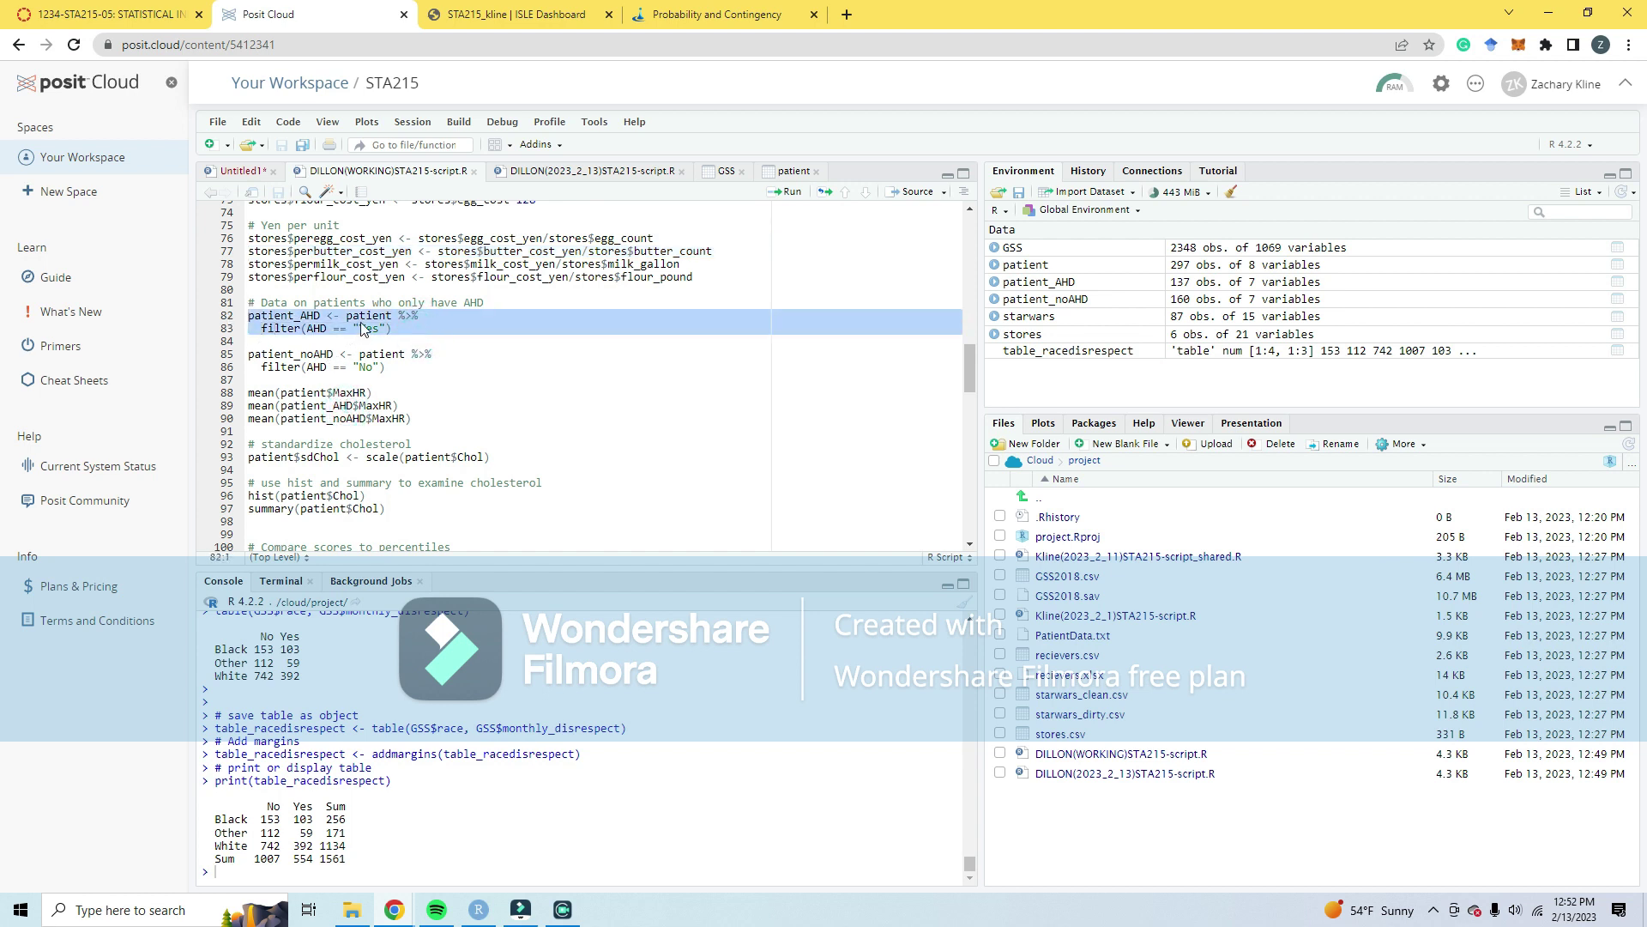
{"action": "double_click", "coordinate": [380, 316]}
{"action": "triple_click", "coordinate": [380, 317]}
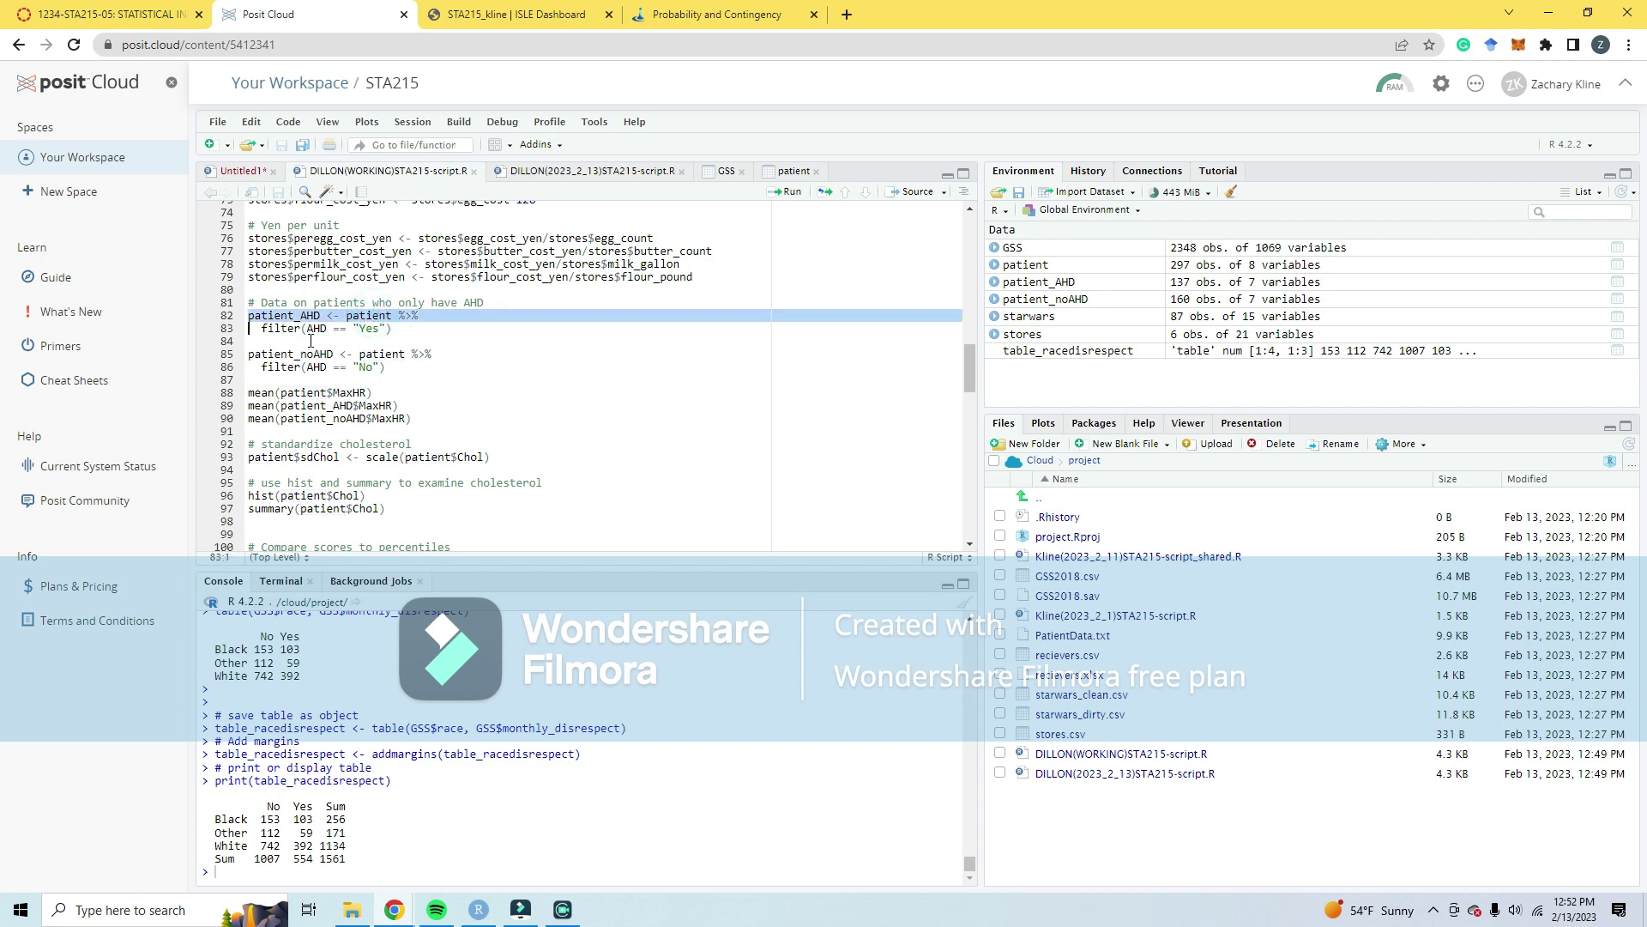
{"action": "left_click", "coordinate": [425, 340]}
{"action": "key", "text": "shift+Up"}
{"action": "key", "text": "shift+Up"}
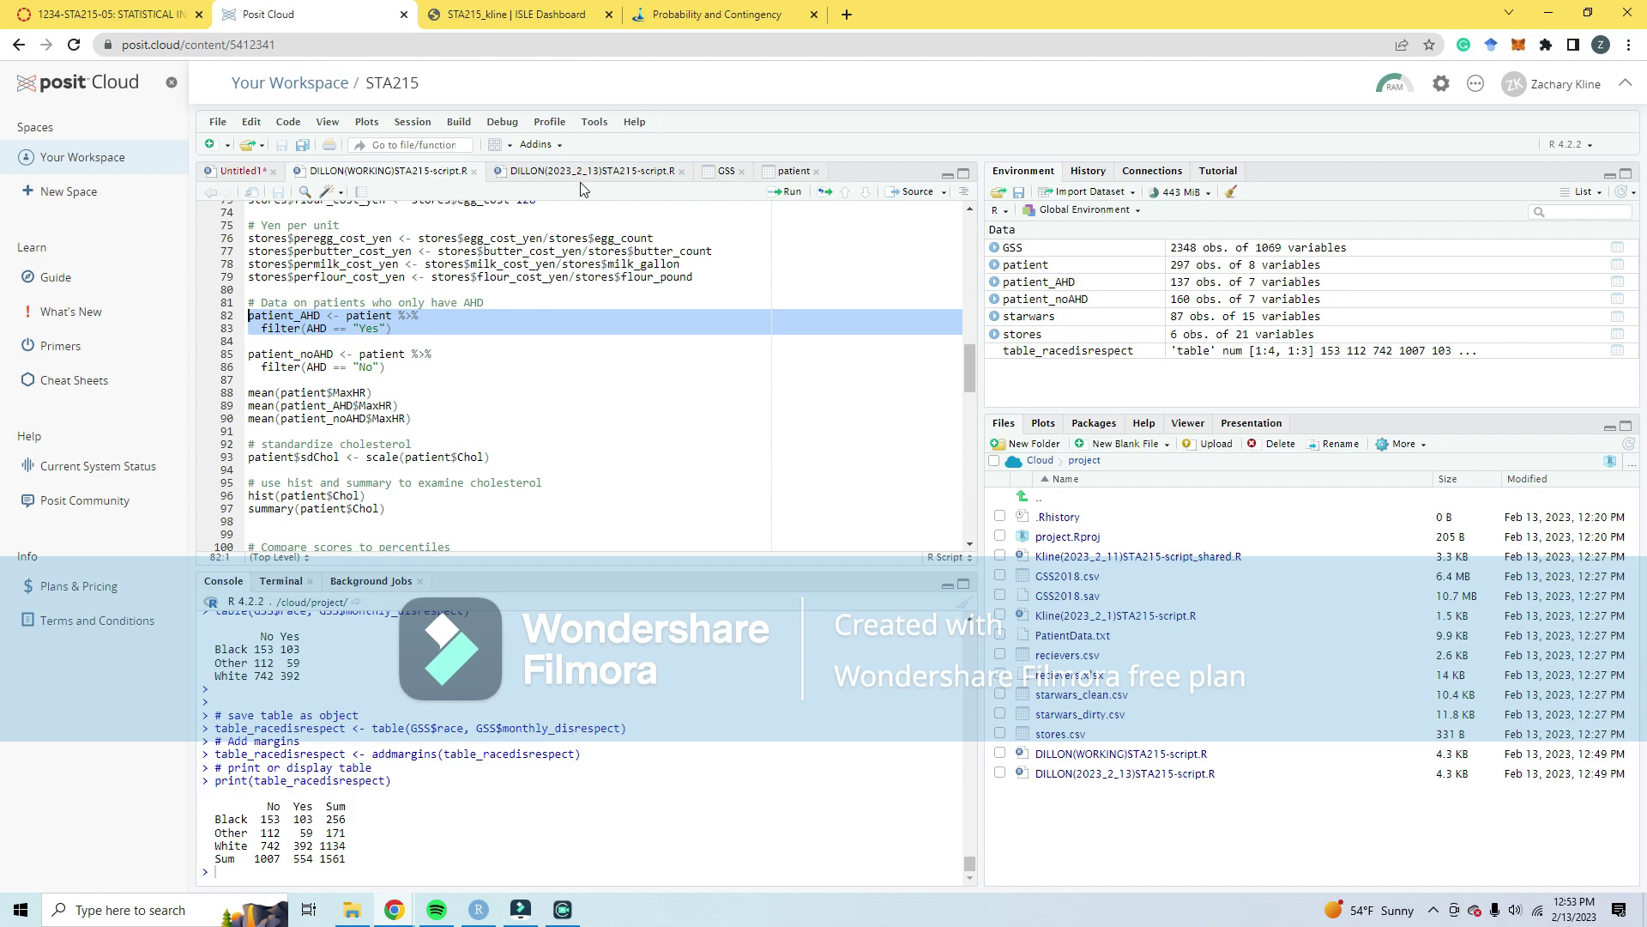
Step: Revisit the lesson's closing notes, and highlight the four Yen per unit lines in the WORKING script in Posit Cloud
{"action": "key", "text": "ctrl+Tab"}
{"action": "key", "text": "ctrl+Tab"}
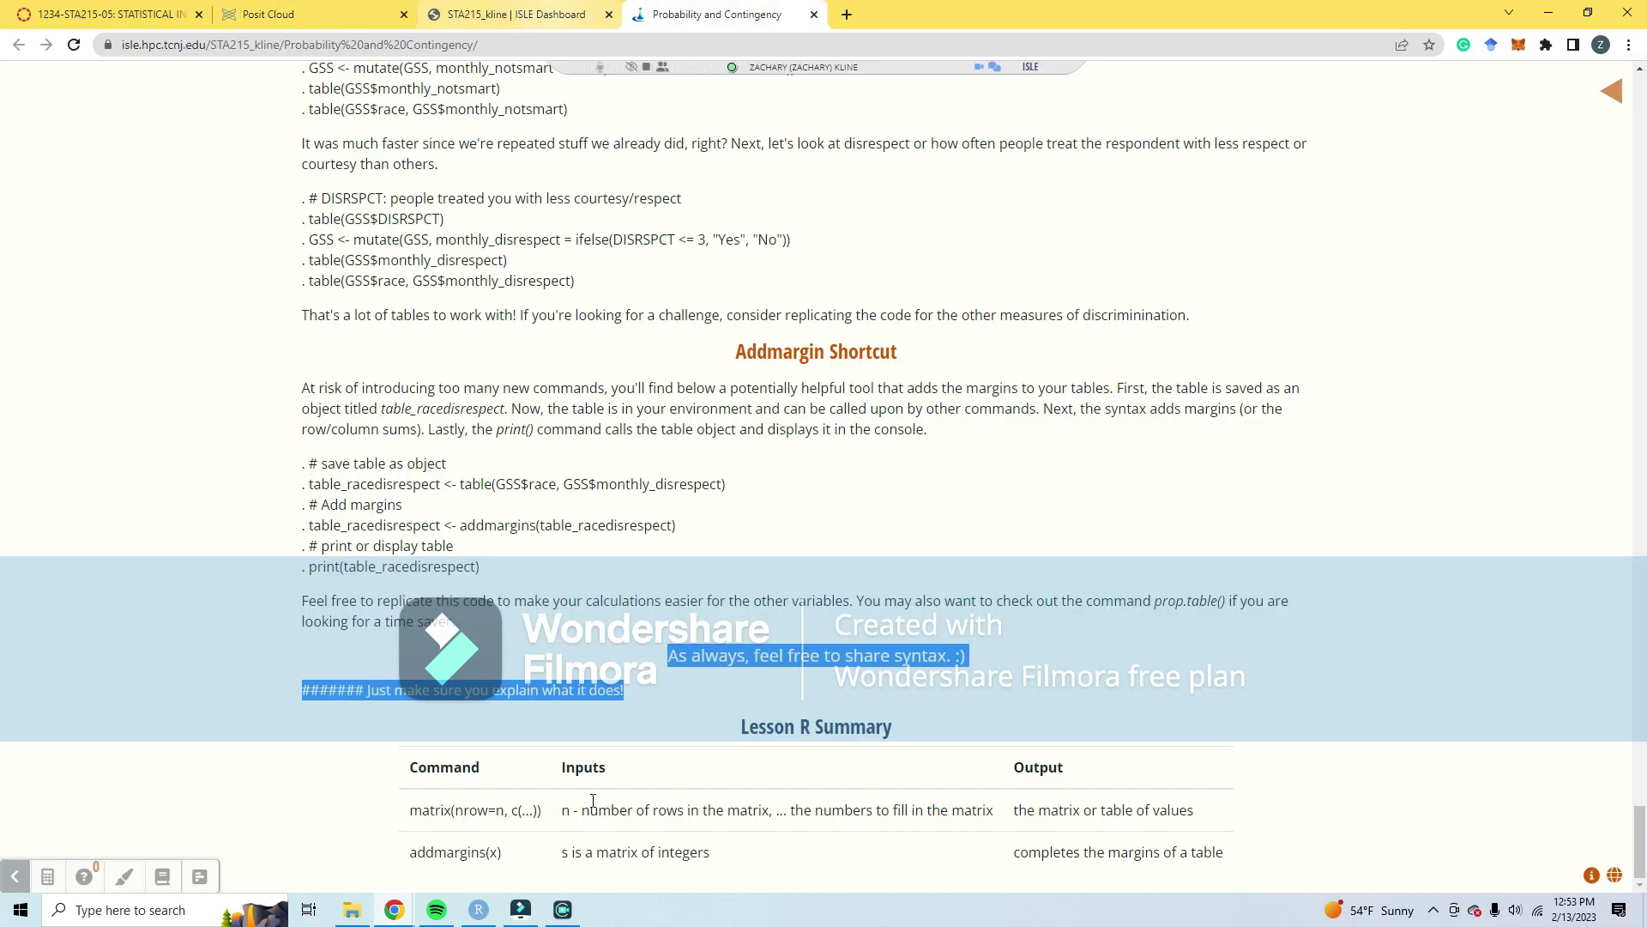
{"action": "left_click", "coordinate": [312, 13]}
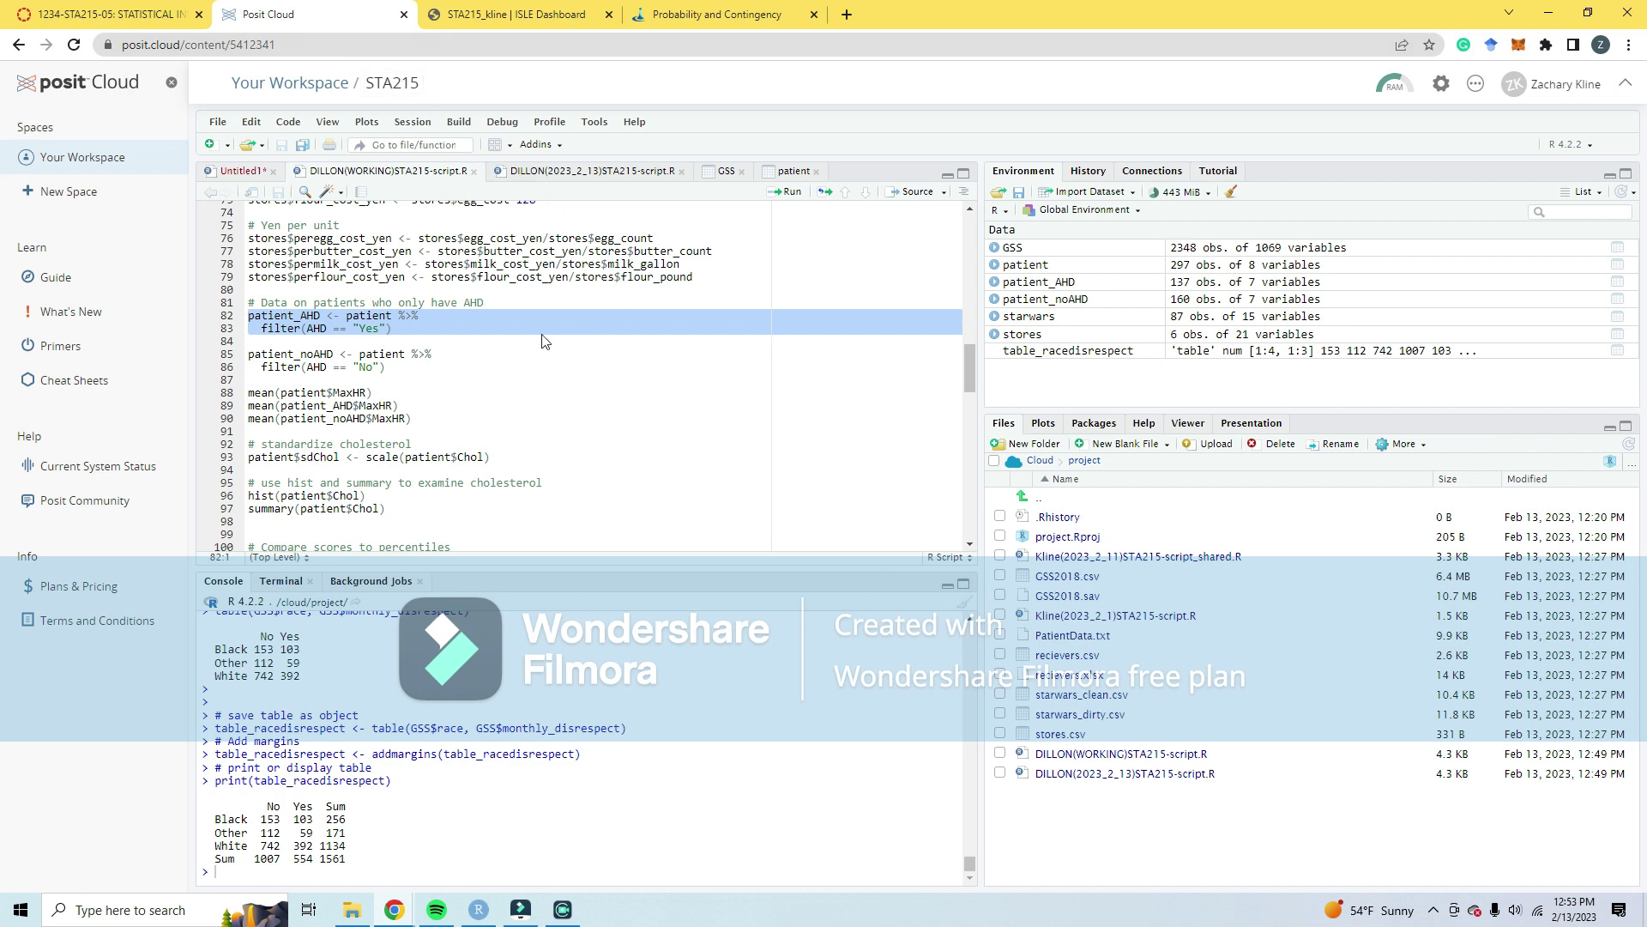
{"action": "mouse_move", "coordinate": [679, 281]}
{"action": "left_mouse_down"}
{"action": "mouse_move", "coordinate": [480, 245]}
{"action": "mouse_move", "coordinate": [274, 238]}
{"action": "mouse_move", "coordinate": [660, 288]}
{"action": "mouse_move", "coordinate": [691, 276]}
{"action": "left_mouse_up"}
{"action": "left_click", "coordinate": [274, 238]}
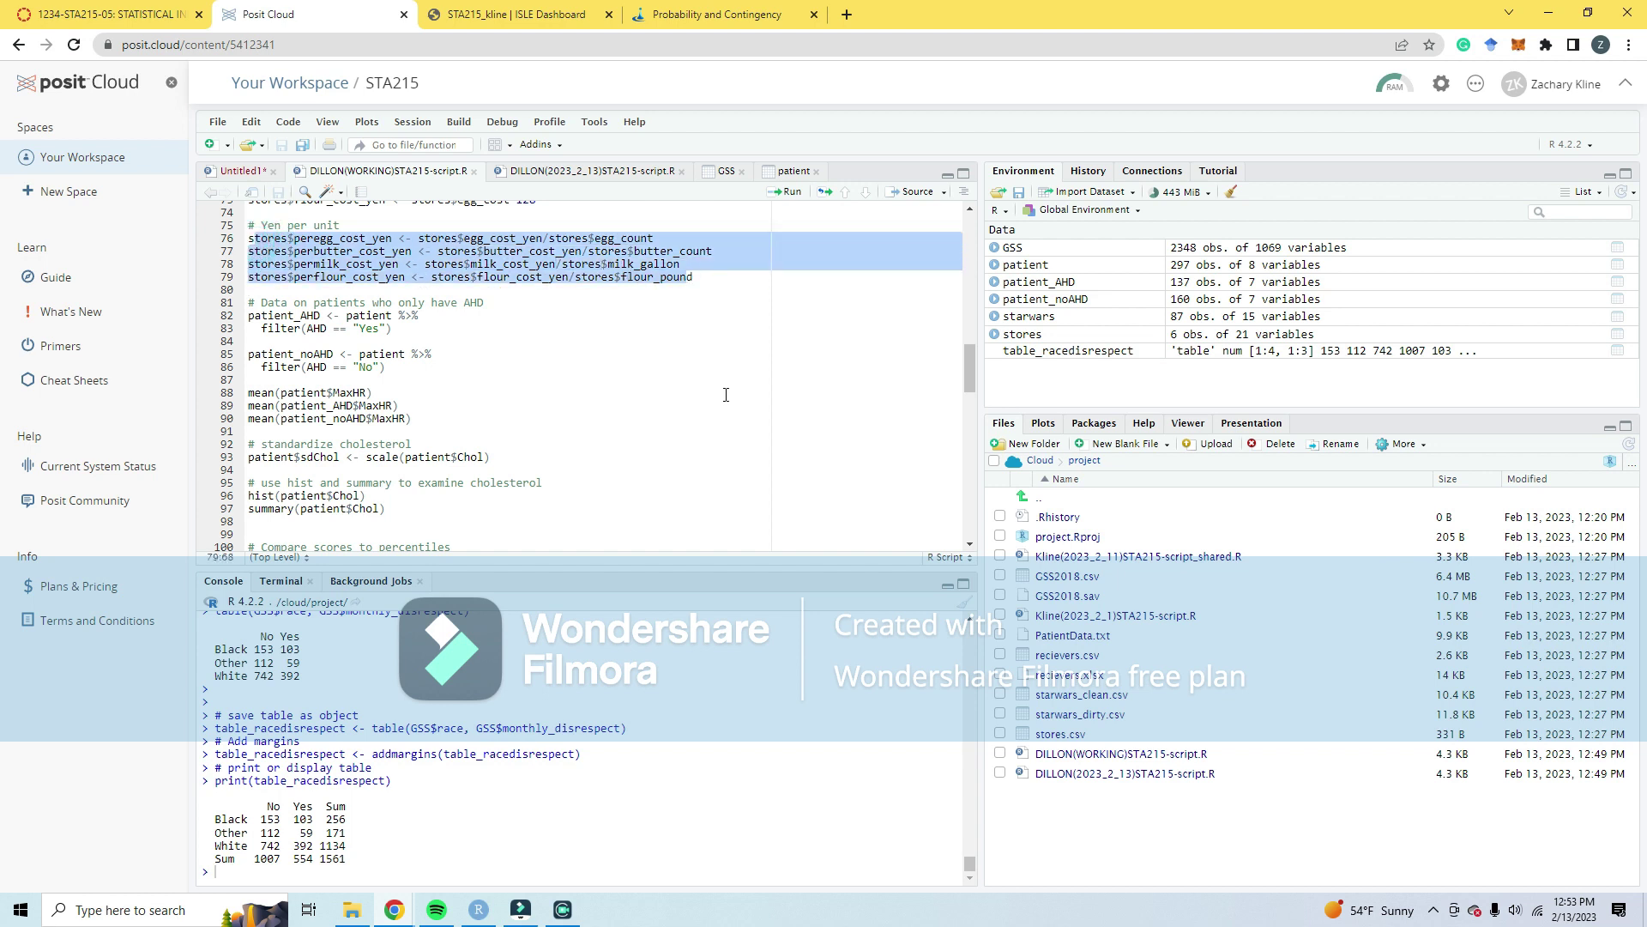